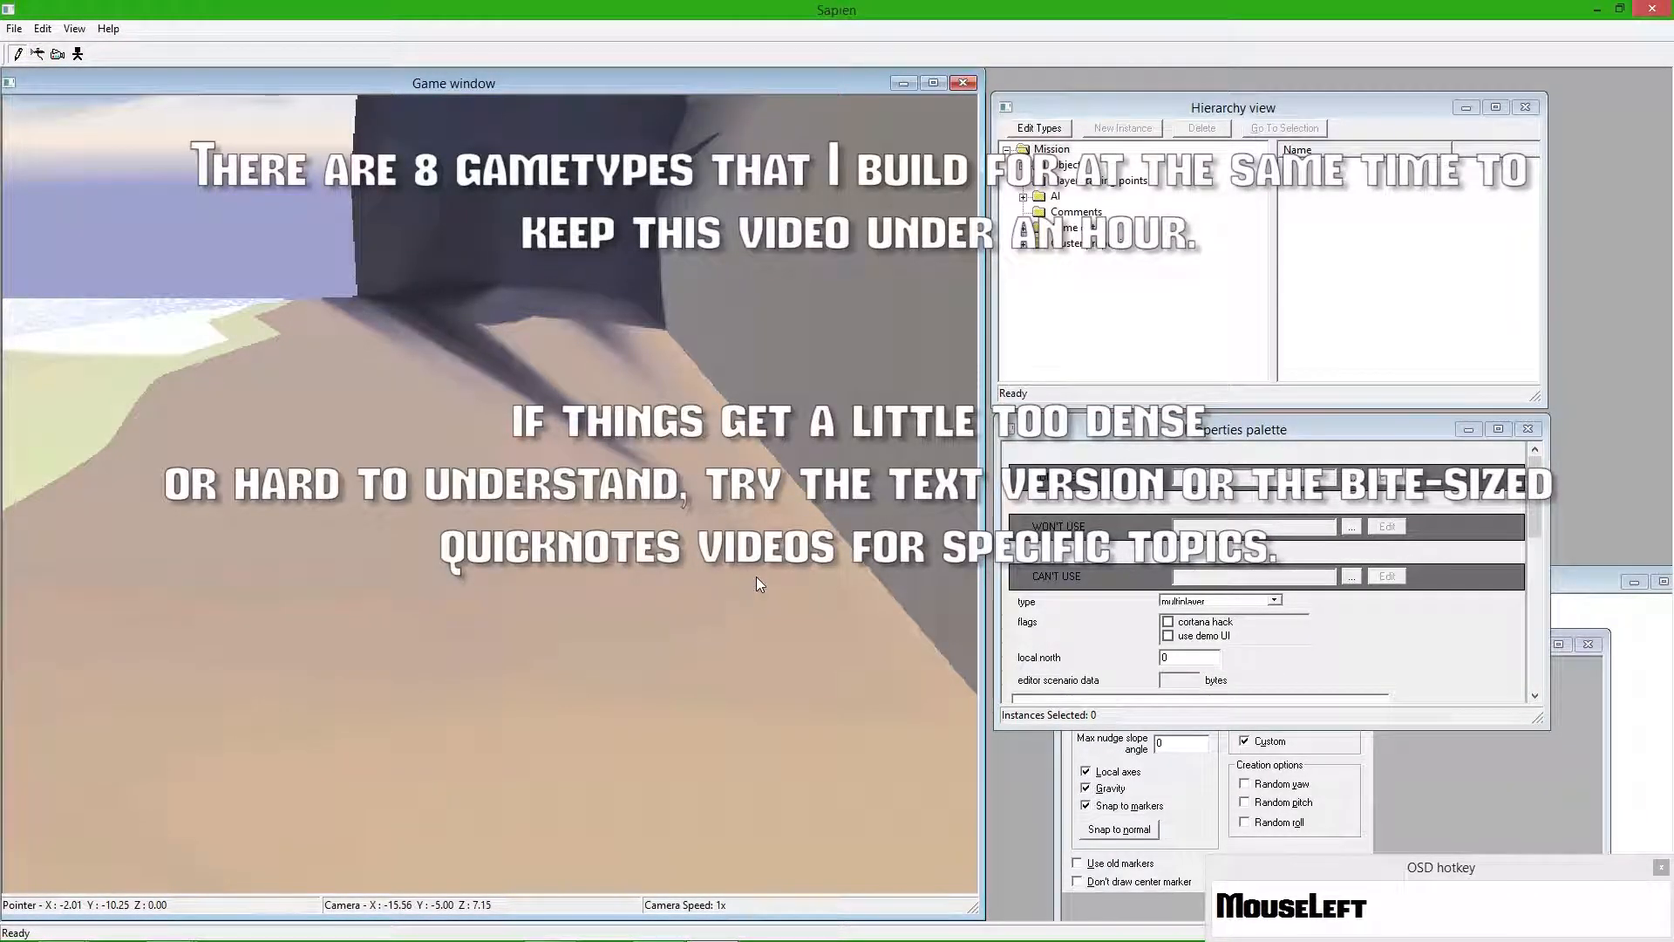
{"action": "left_click_drag", "start_coordinate": [776, 572], "coordinate": [651, 516]}
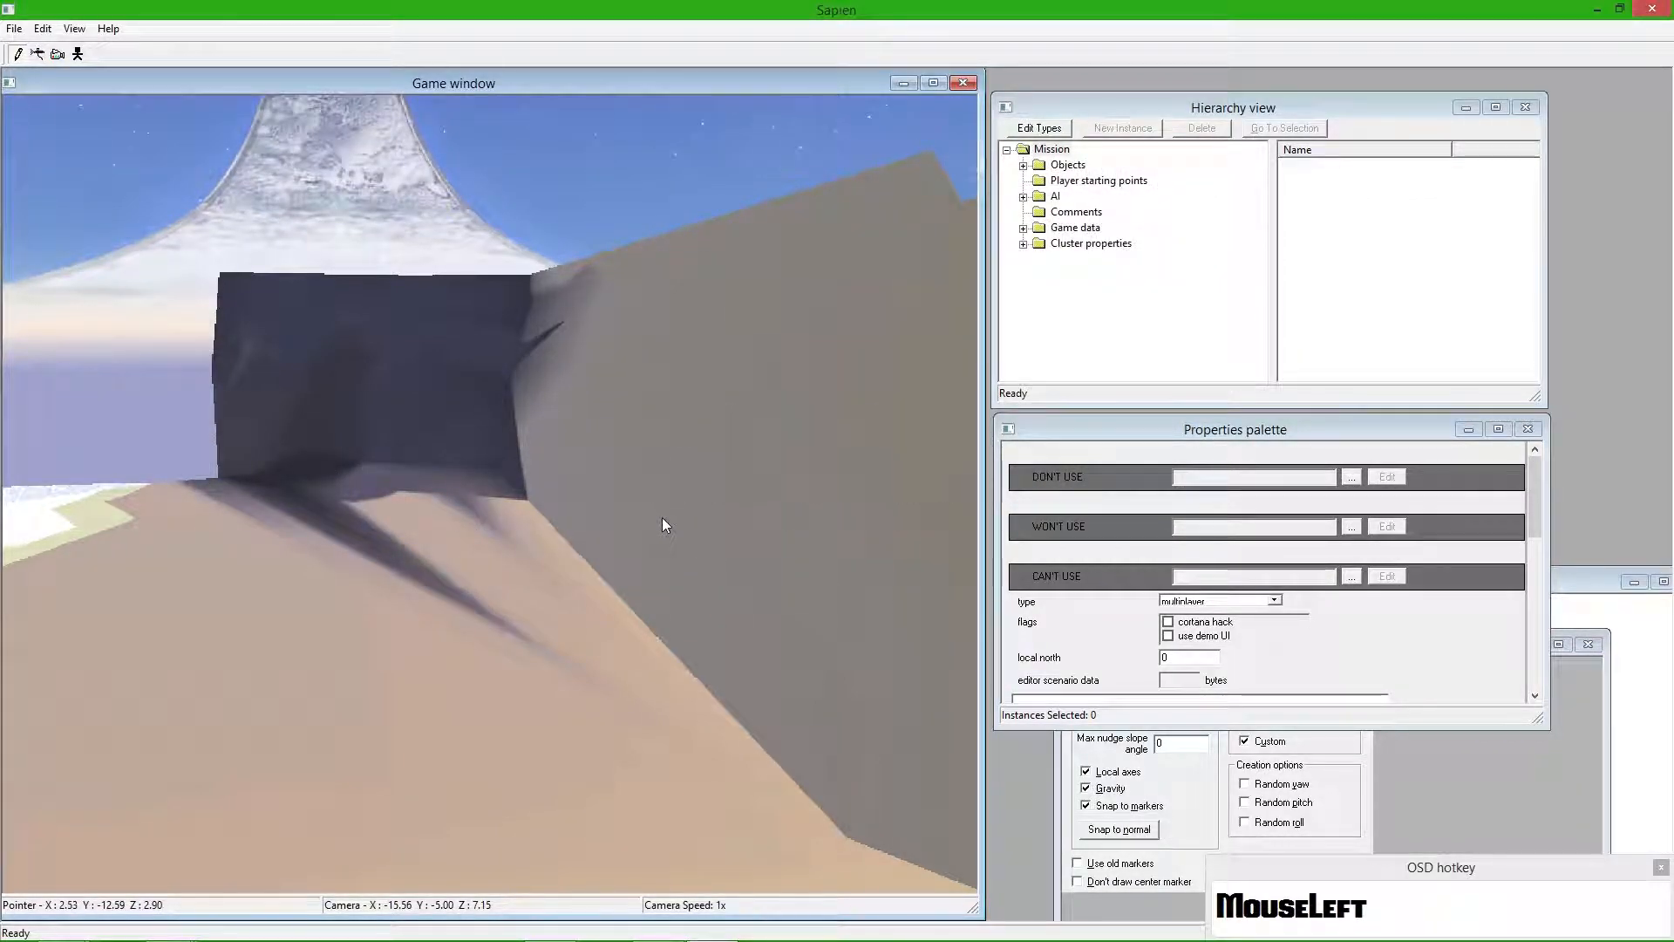
{"action": "left_click_drag", "start_coordinate": [662, 516], "coordinate": [610, 458]}
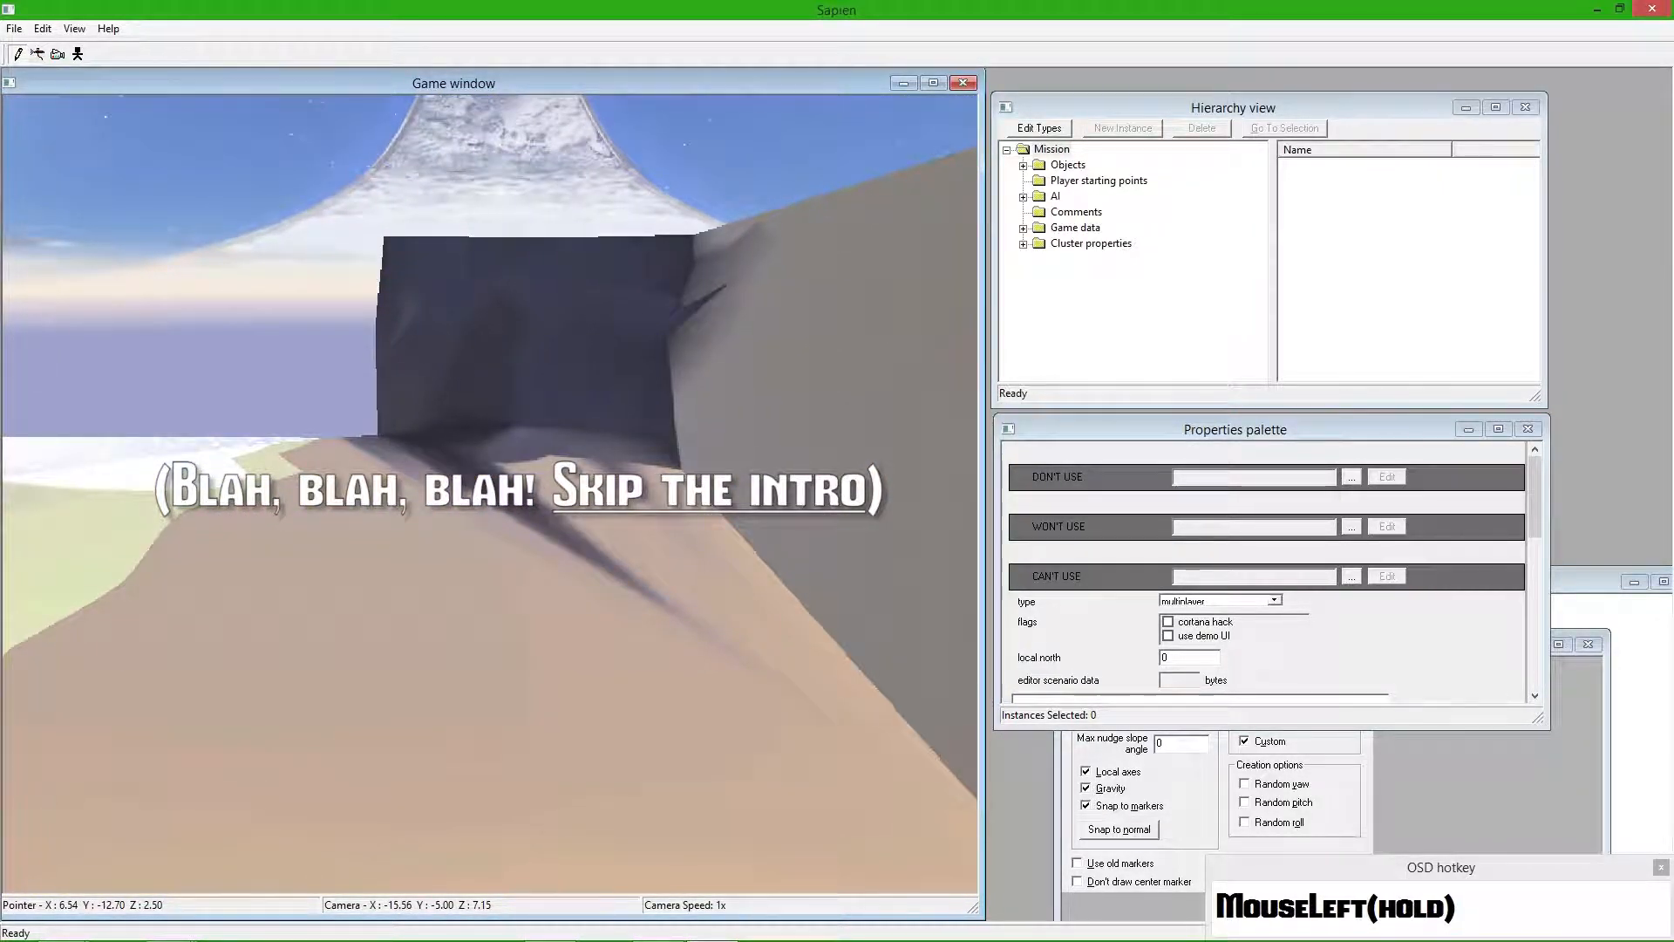
{"action": "left_click", "coordinate": [614, 508]}
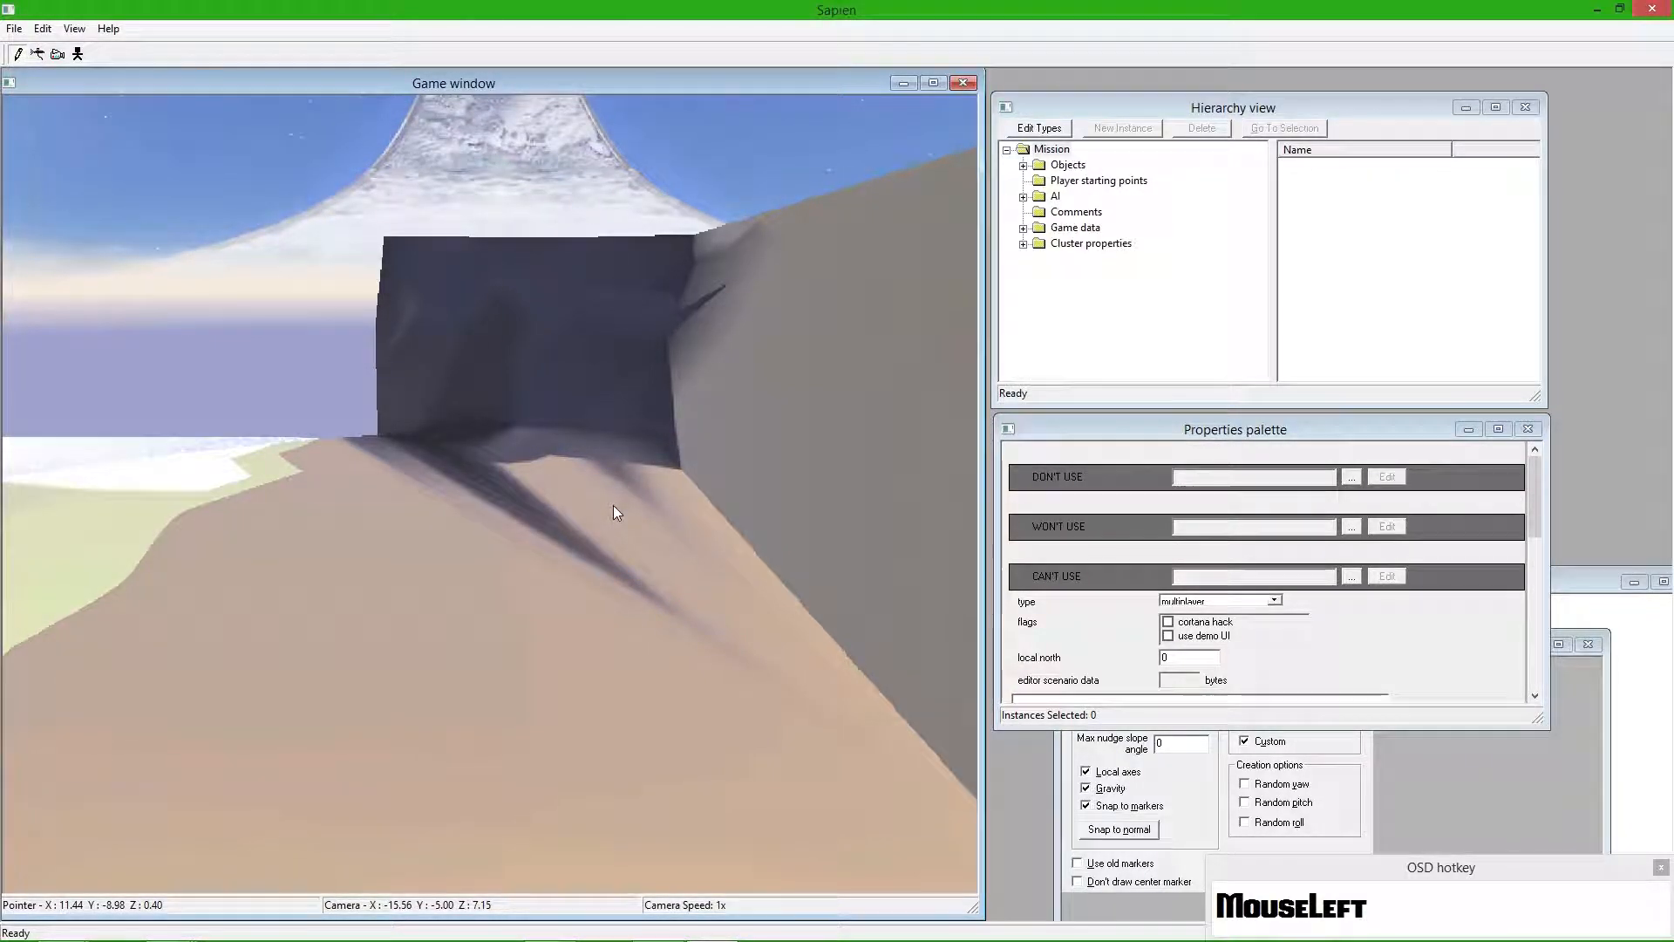
{"action": "left_click_drag", "start_coordinate": [614, 512], "coordinate": [157, 521]}
{"action": "left_click", "coordinate": [615, 507]}
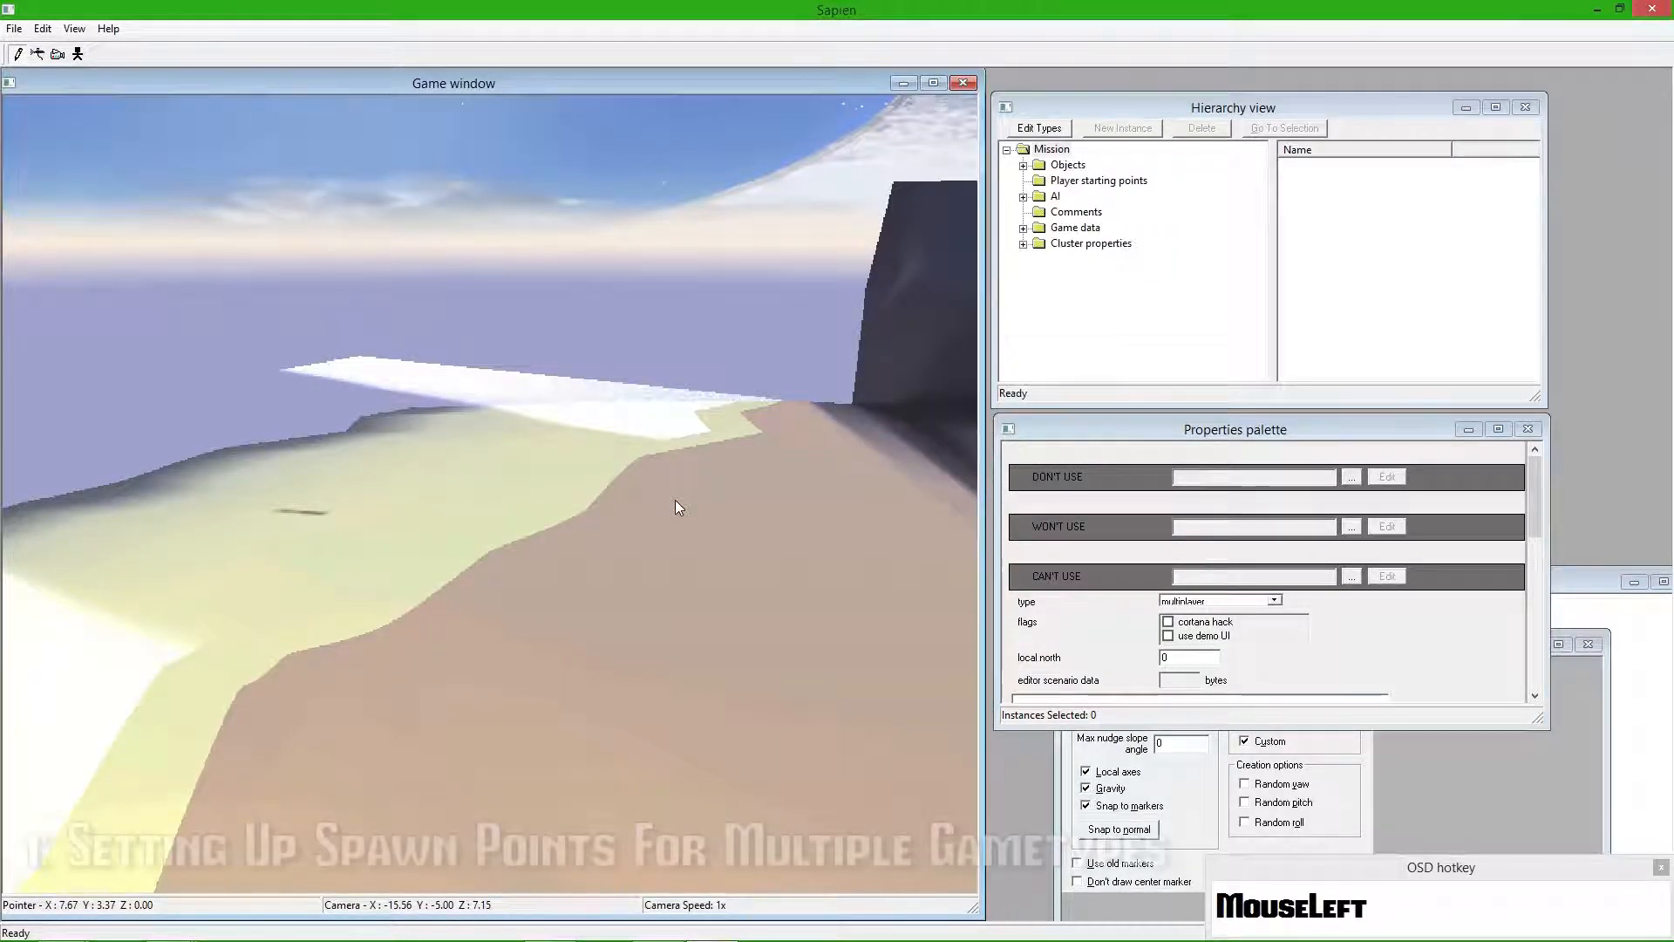
- Place a player starting point on the sandy ground near the cliff wall, at about X -9.25, Y -9.03
{"action": "left_click_drag", "start_coordinate": [676, 501], "coordinate": [474, 508]}
{"action": "key", "text": "shift"}
{"action": "key", "text": "d"}
{"action": "key", "text": "shift"}
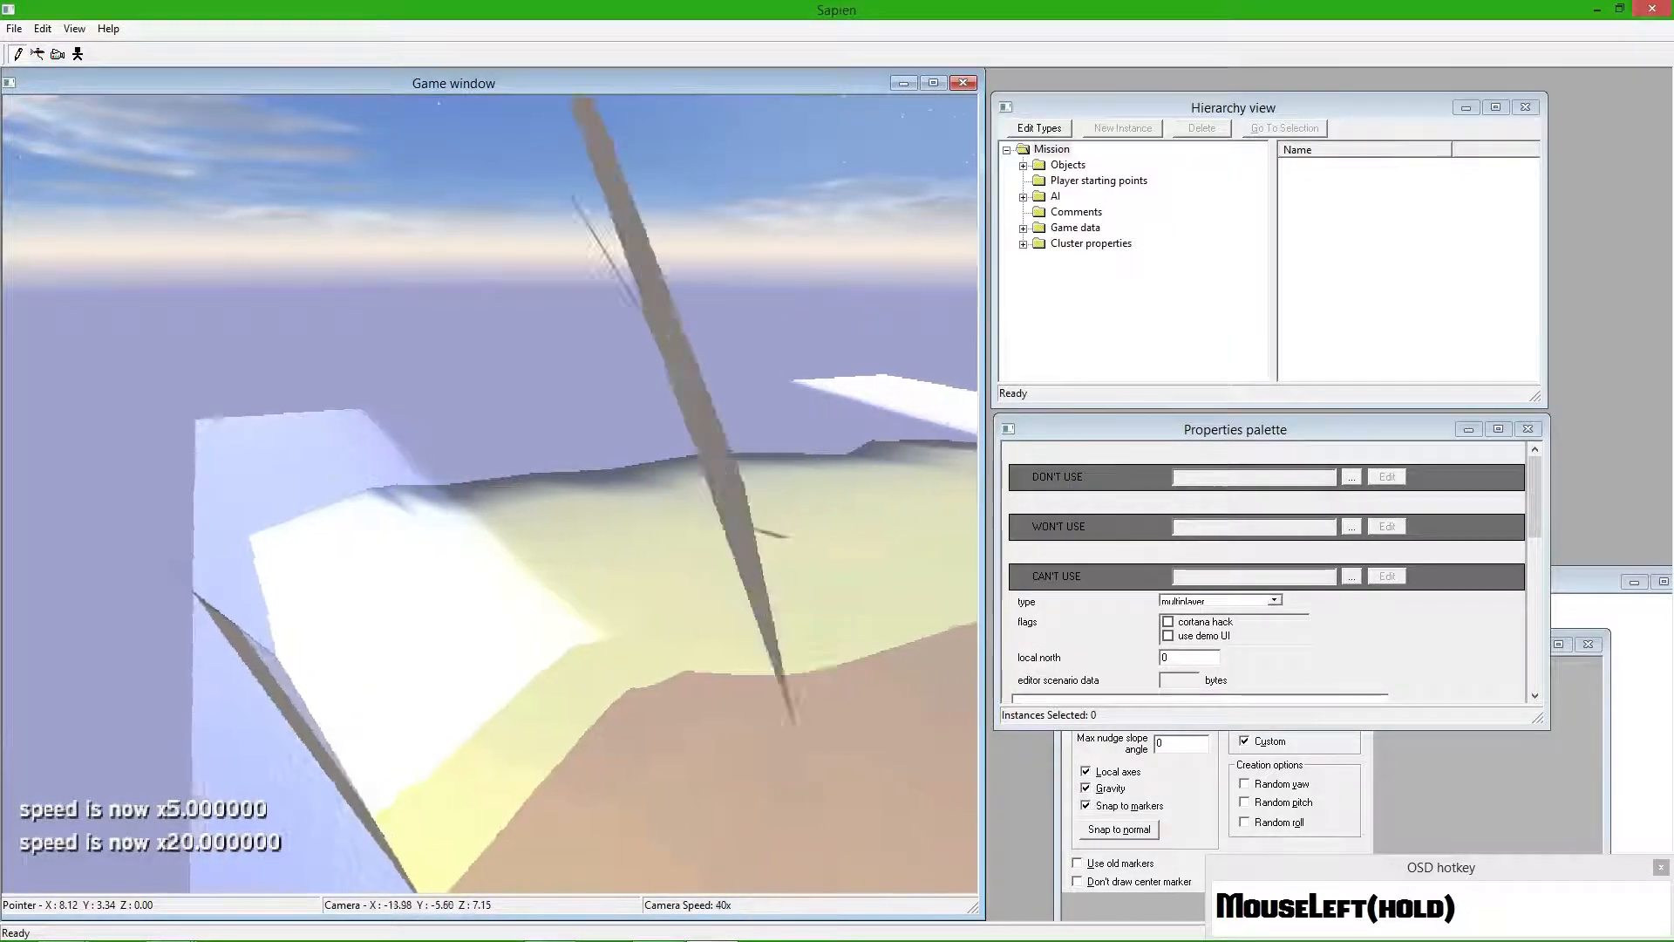
{"action": "key", "text": "shift"}
{"action": "key", "text": "shift"}
{"action": "key", "text": "w"}
{"action": "key", "text": "w"}
{"action": "left_click_drag", "start_coordinate": [474, 508], "coordinate": [778, 501]}
{"action": "key", "text": "a"}
{"action": "key", "text": "a"}
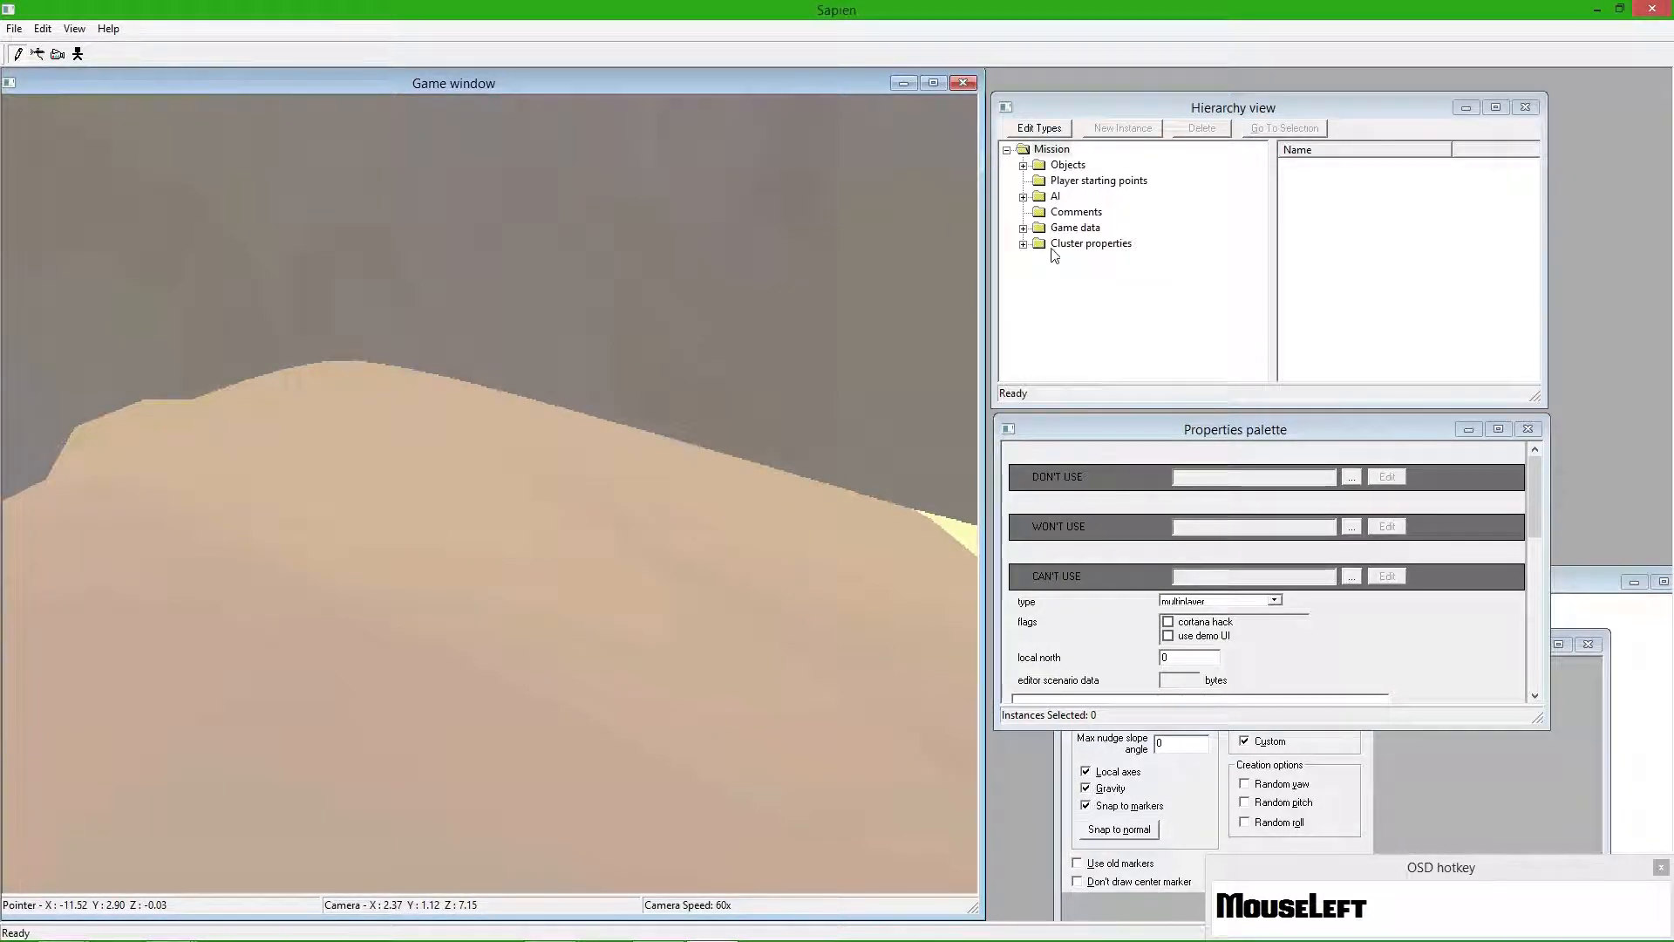
{"action": "left_click", "coordinate": [1097, 181]}
{"action": "left_click_drag", "start_coordinate": [603, 423], "coordinate": [516, 413]}
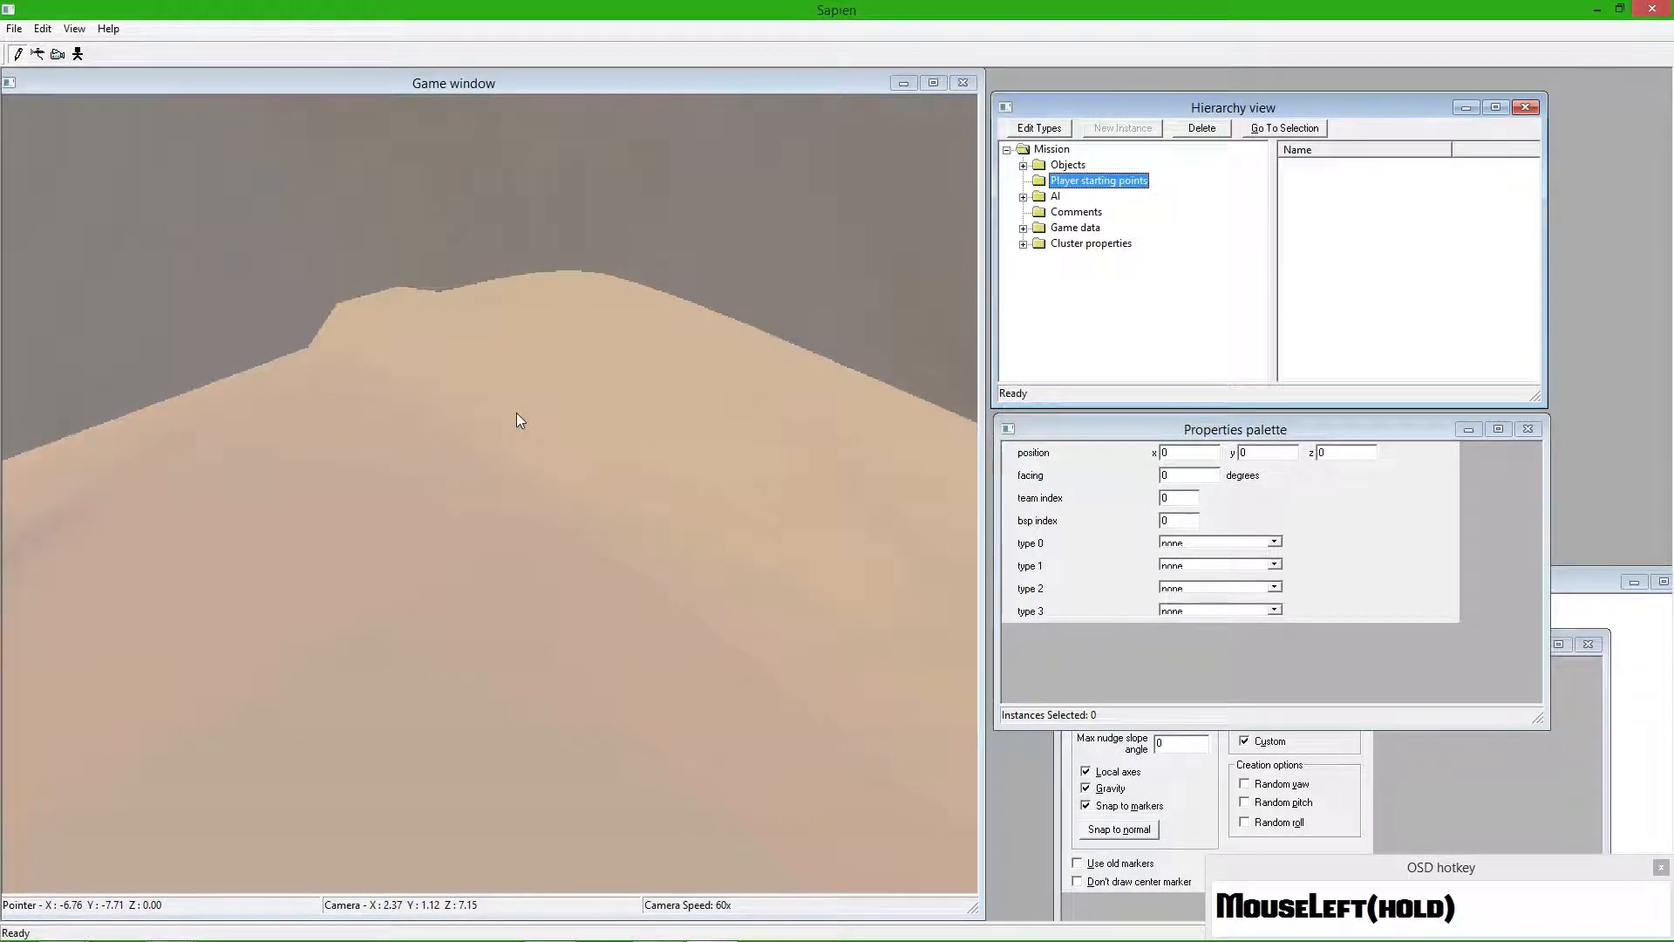
{"action": "left_click", "coordinate": [552, 344]}
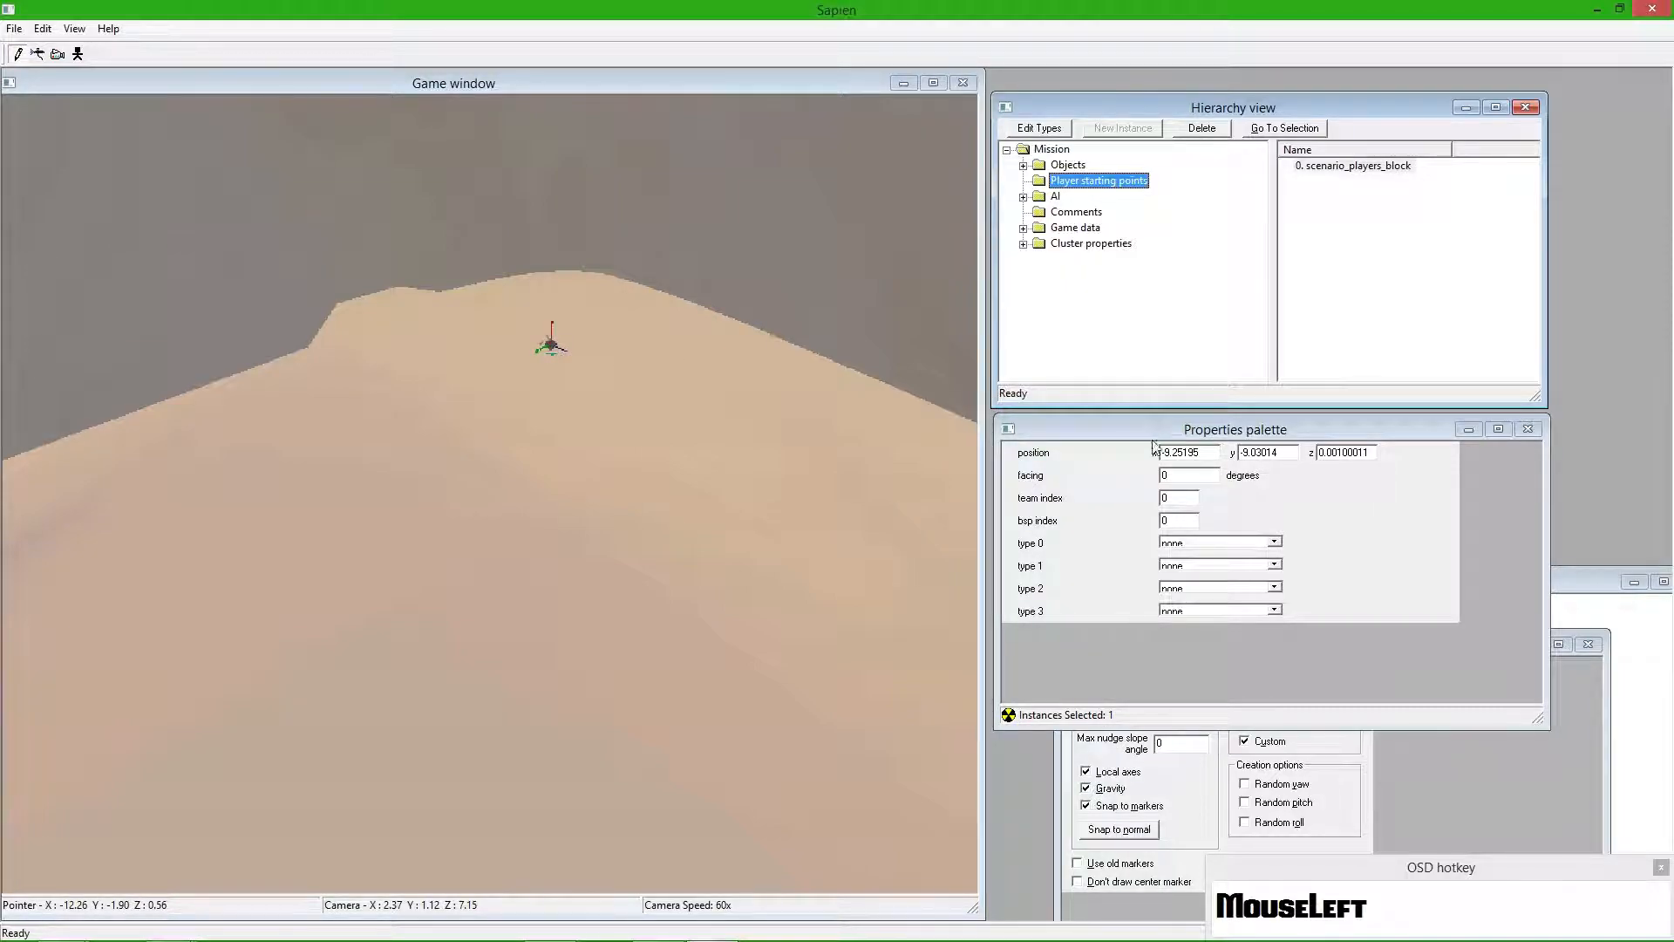
- Set type 0 of the new player starting point to slayer
{"action": "left_click", "coordinate": [1208, 542]}
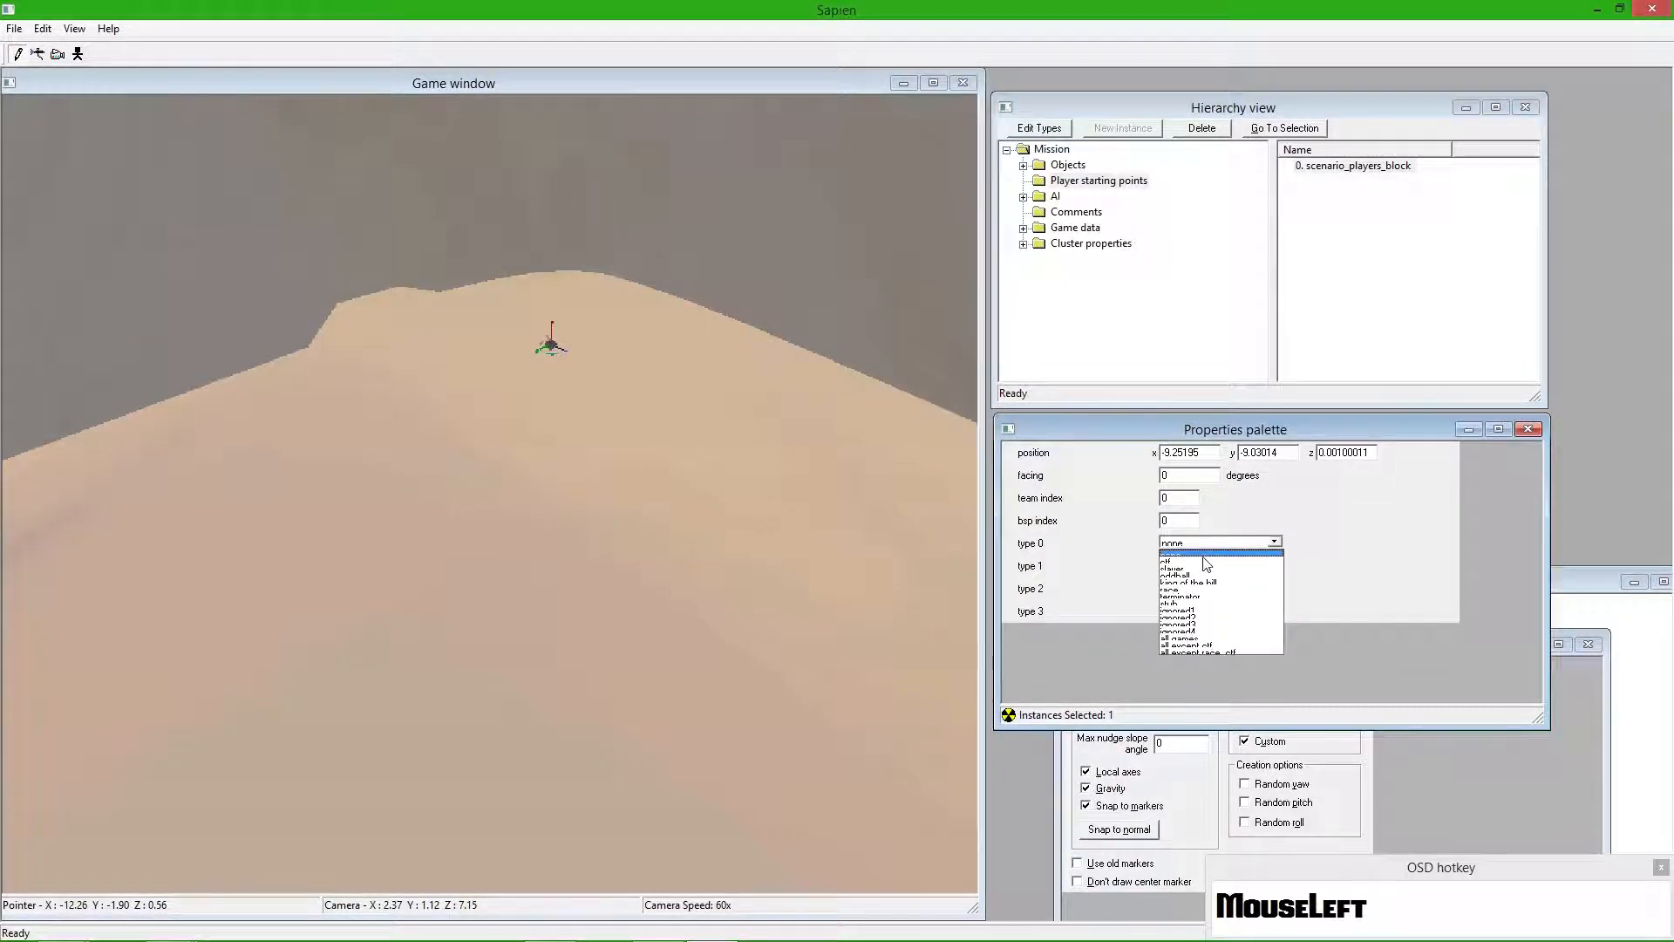
{"action": "left_click", "coordinate": [1172, 639]}
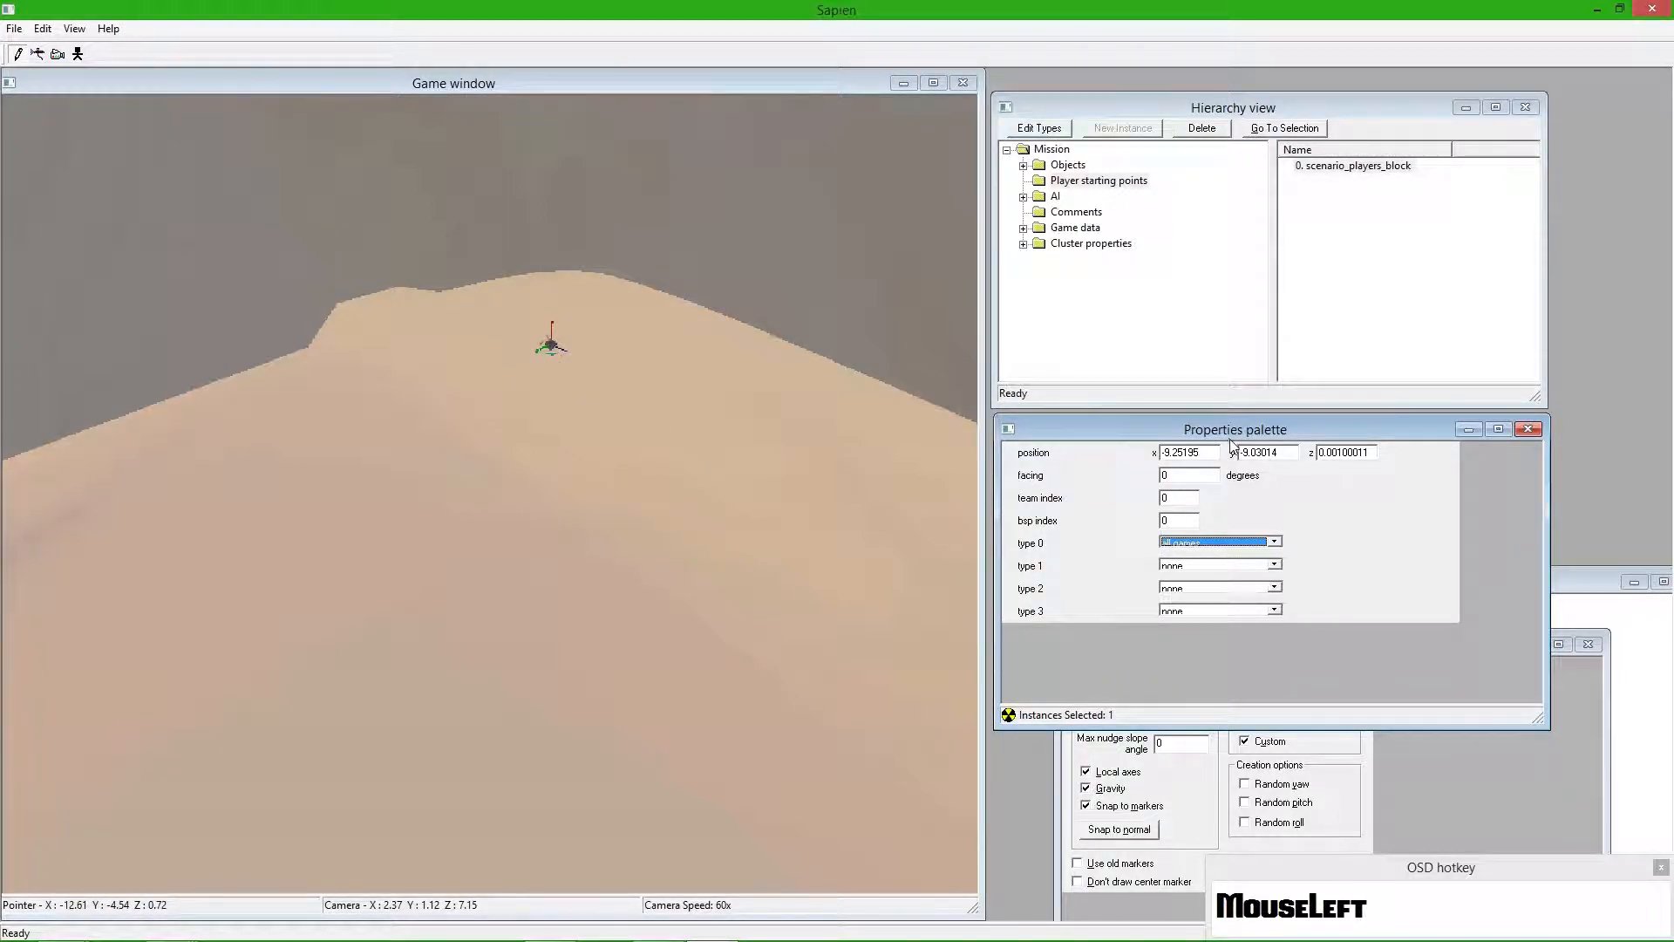
{"action": "left_click", "coordinate": [1221, 543]}
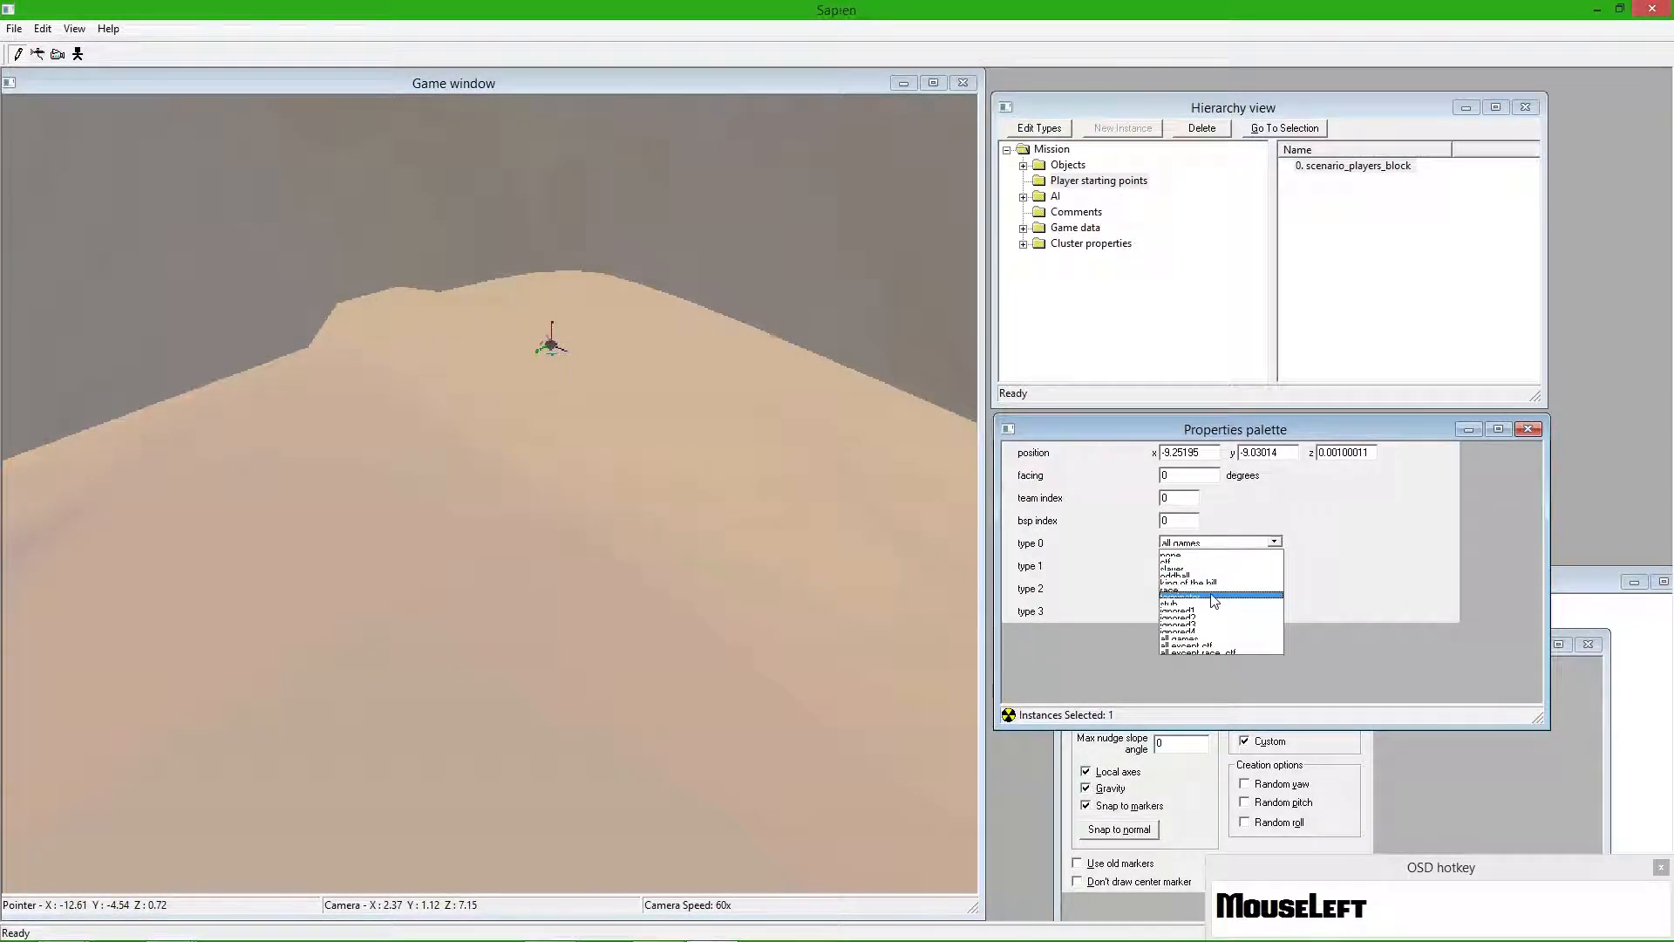
{"action": "left_click", "coordinate": [1210, 570]}
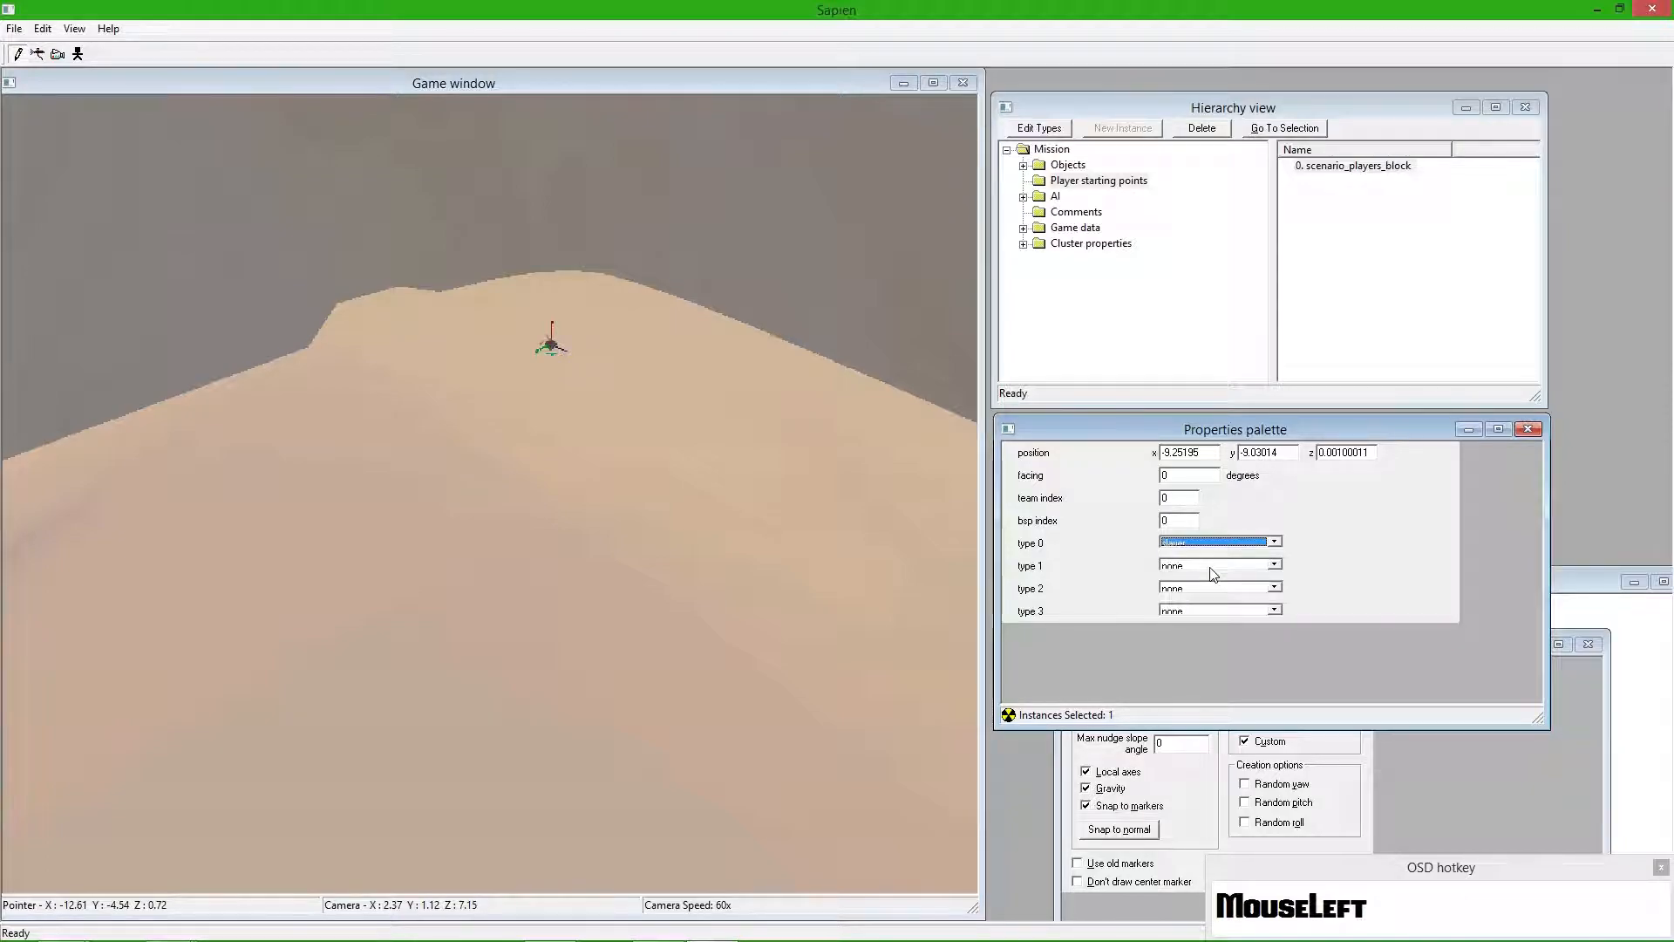
- Place three more slayer starting points in a line from the first one, ending at about X -7.80, Y -3.03
{"action": "left_click", "coordinate": [607, 384]}
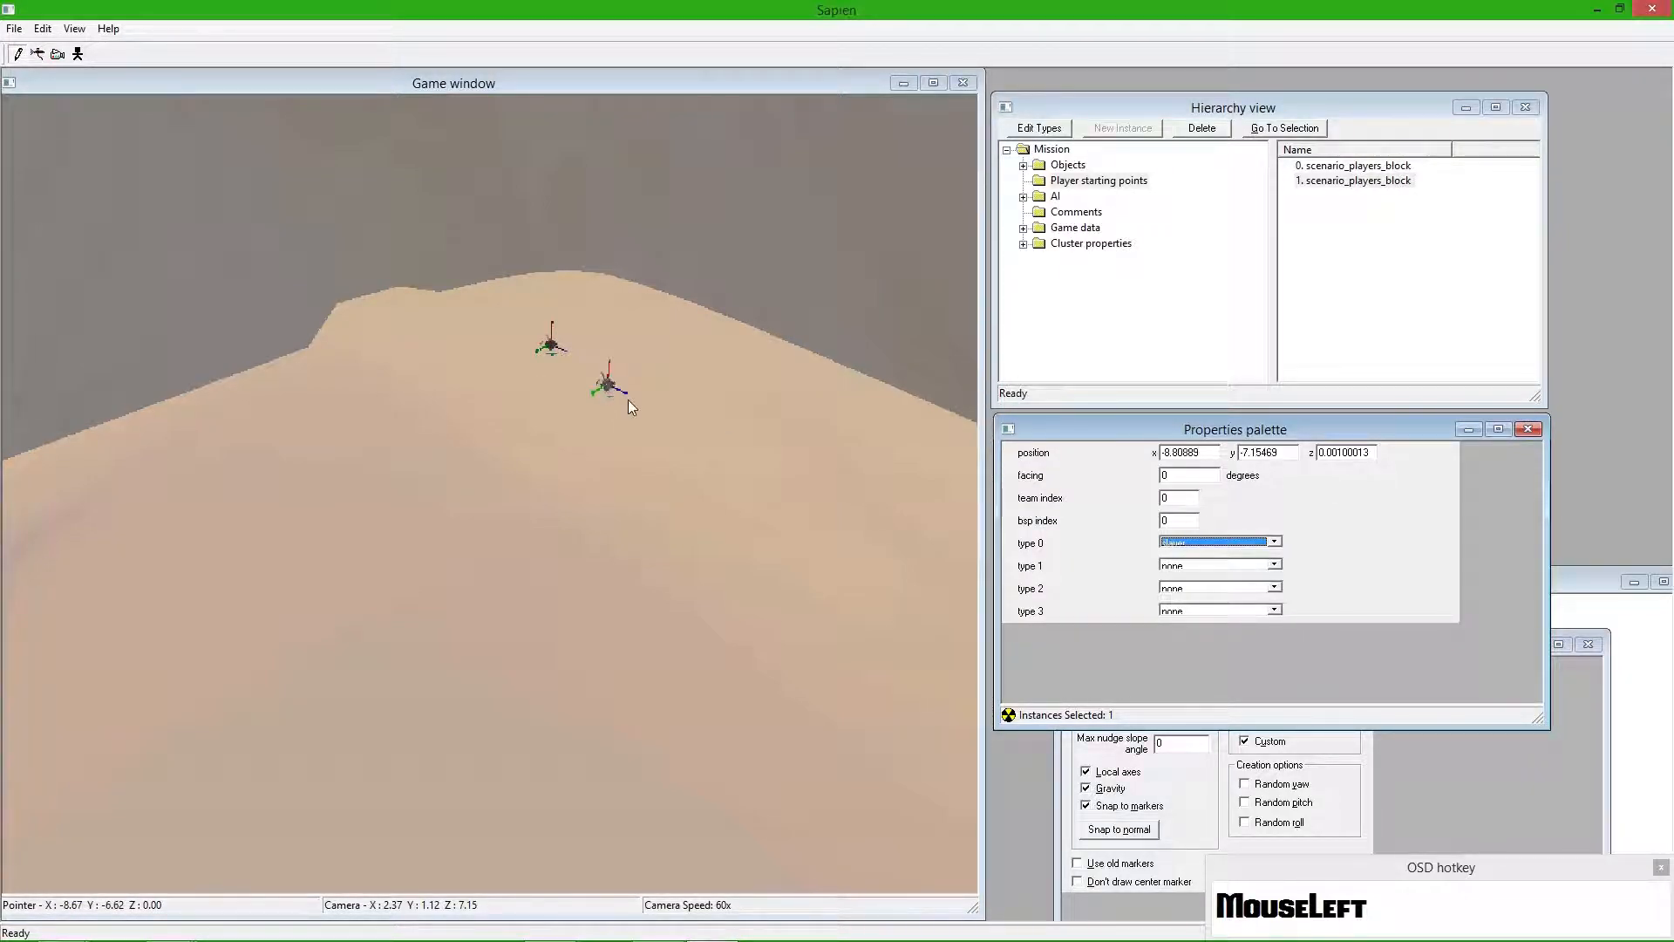
{"action": "left_click", "coordinate": [679, 441]}
{"action": "left_click", "coordinate": [774, 504]}
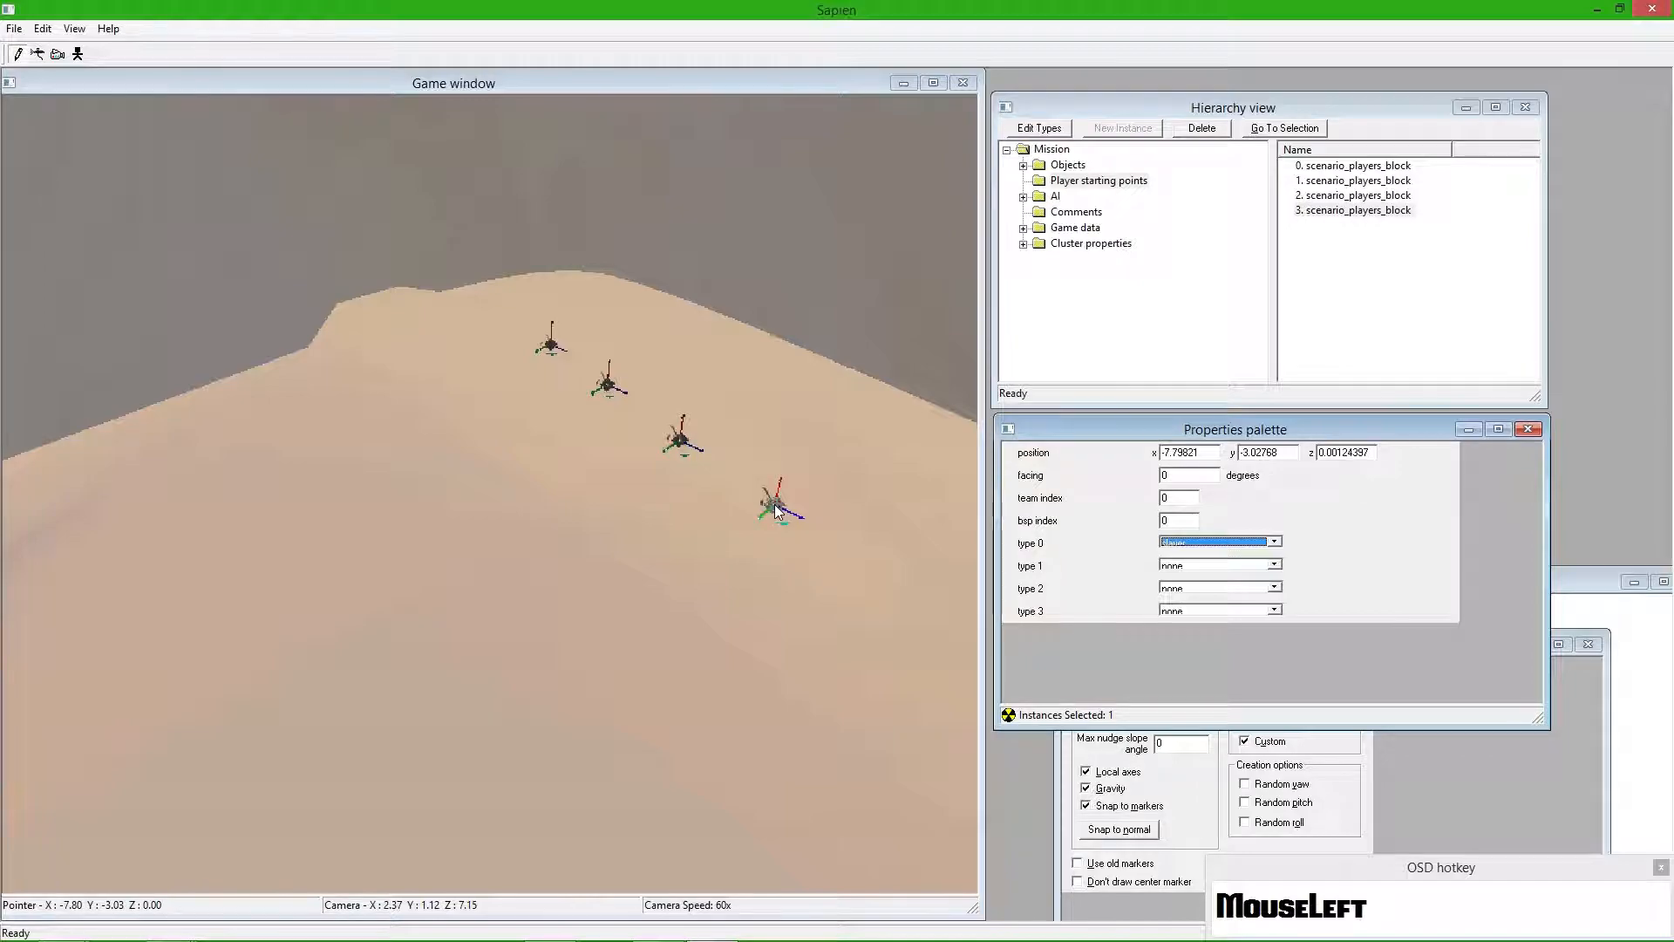
- Place four slayer starting points in a row on the shaded ground at the opposite end of the map
{"action": "left_click_drag", "start_coordinate": [760, 499], "coordinate": [487, 415]}
{"action": "left_click", "coordinate": [146, 367]}
{"action": "left_click", "coordinate": [179, 415]}
{"action": "left_click", "coordinate": [232, 507]}
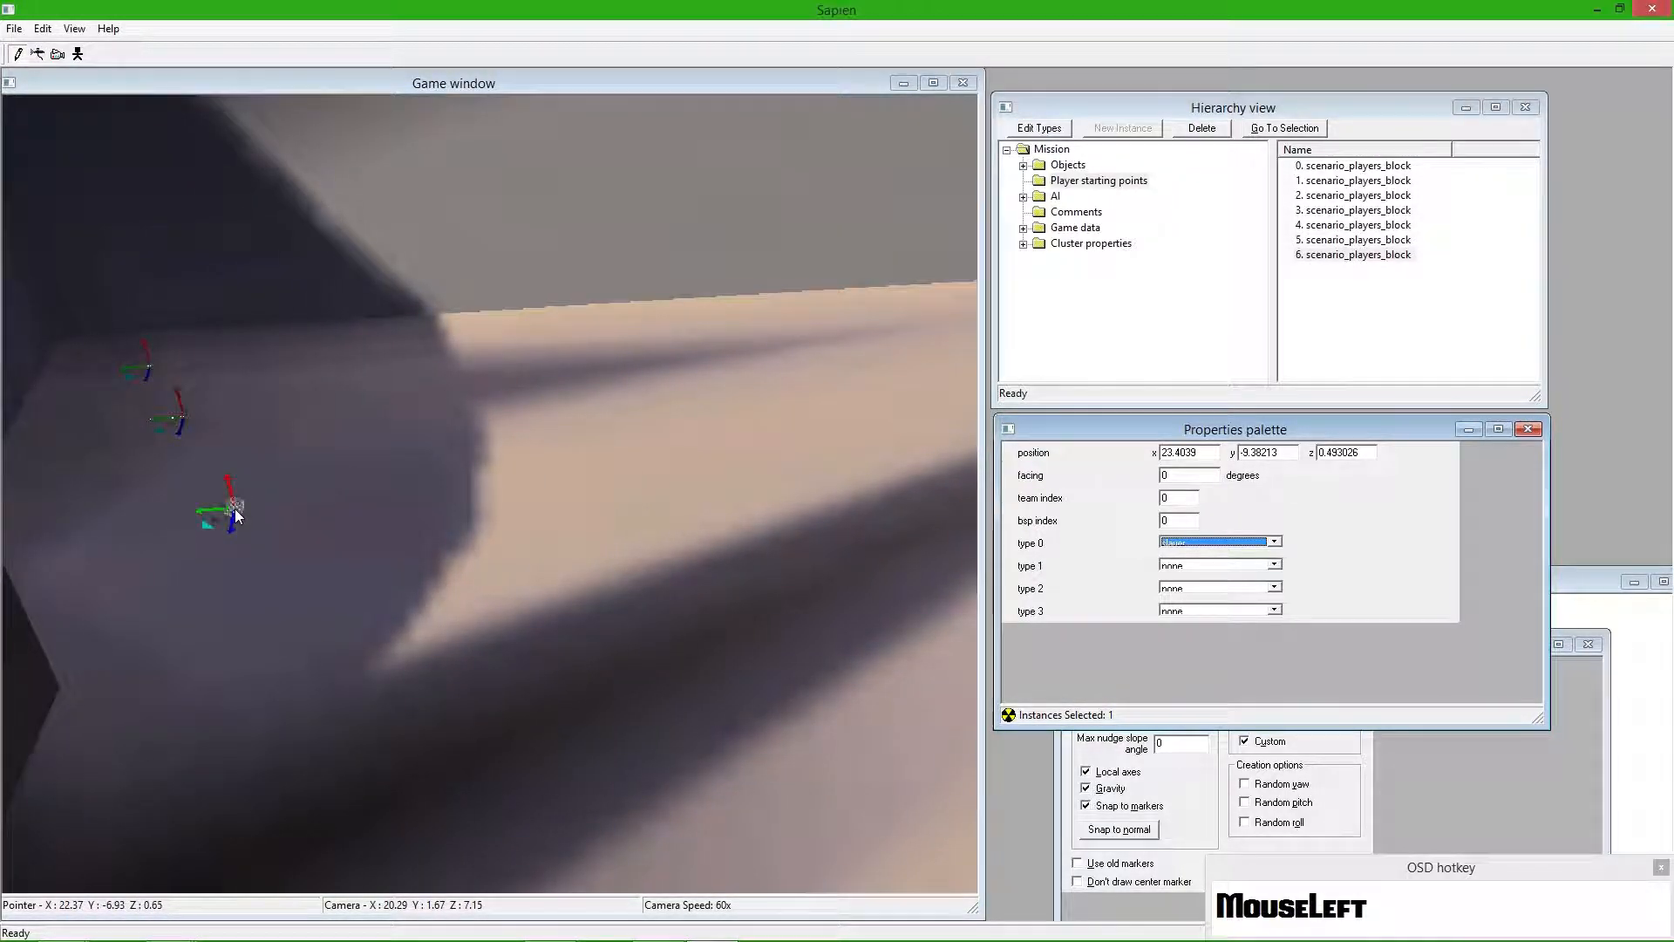
{"action": "left_click", "coordinate": [291, 607]}
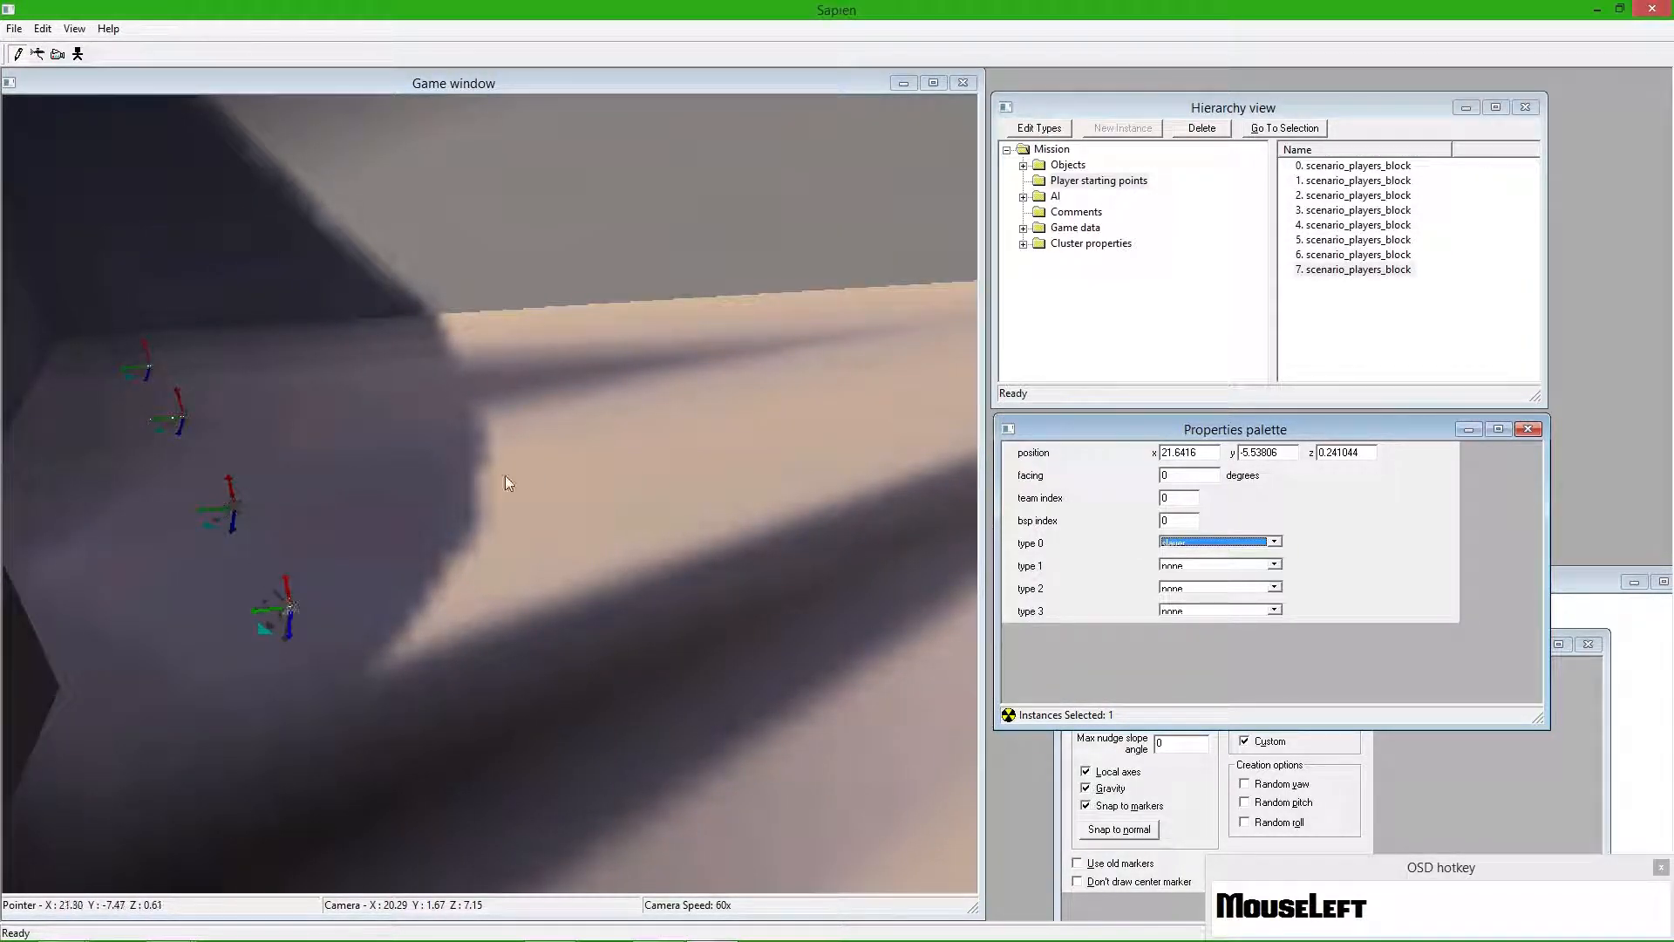
- Set the team index to 1 on the two nearest starting points in the shaded row, shifting the second one slightly
{"action": "left_click", "coordinate": [1187, 499]}
{"action": "key", "text": "BackSpace"}
{"action": "type", "text": "1"}
{"action": "mouse_move", "coordinate": [231, 515]}
{"action": "left_mouse_down"}
{"action": "mouse_move", "coordinate": [195, 428]}
{"action": "mouse_move", "coordinate": [270, 558]}
{"action": "mouse_move", "coordinate": [321, 574]}
{"action": "left_mouse_up"}
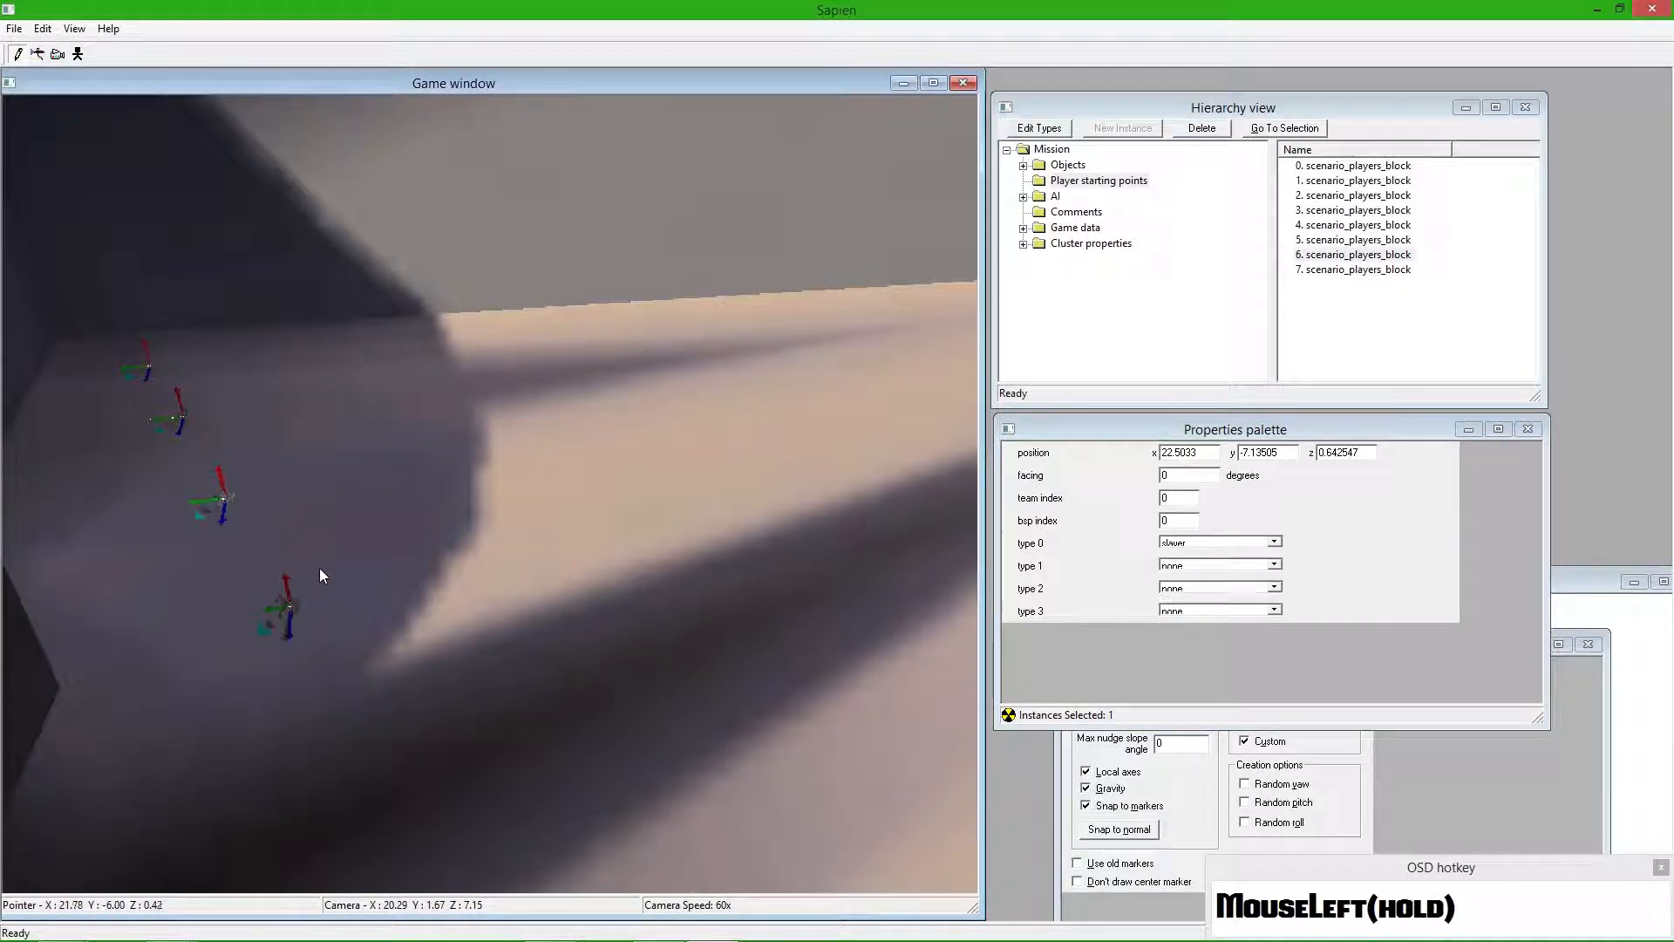
{"action": "left_click_drag", "start_coordinate": [1188, 501], "coordinate": [1114, 509]}
{"action": "type", "text": "1"}
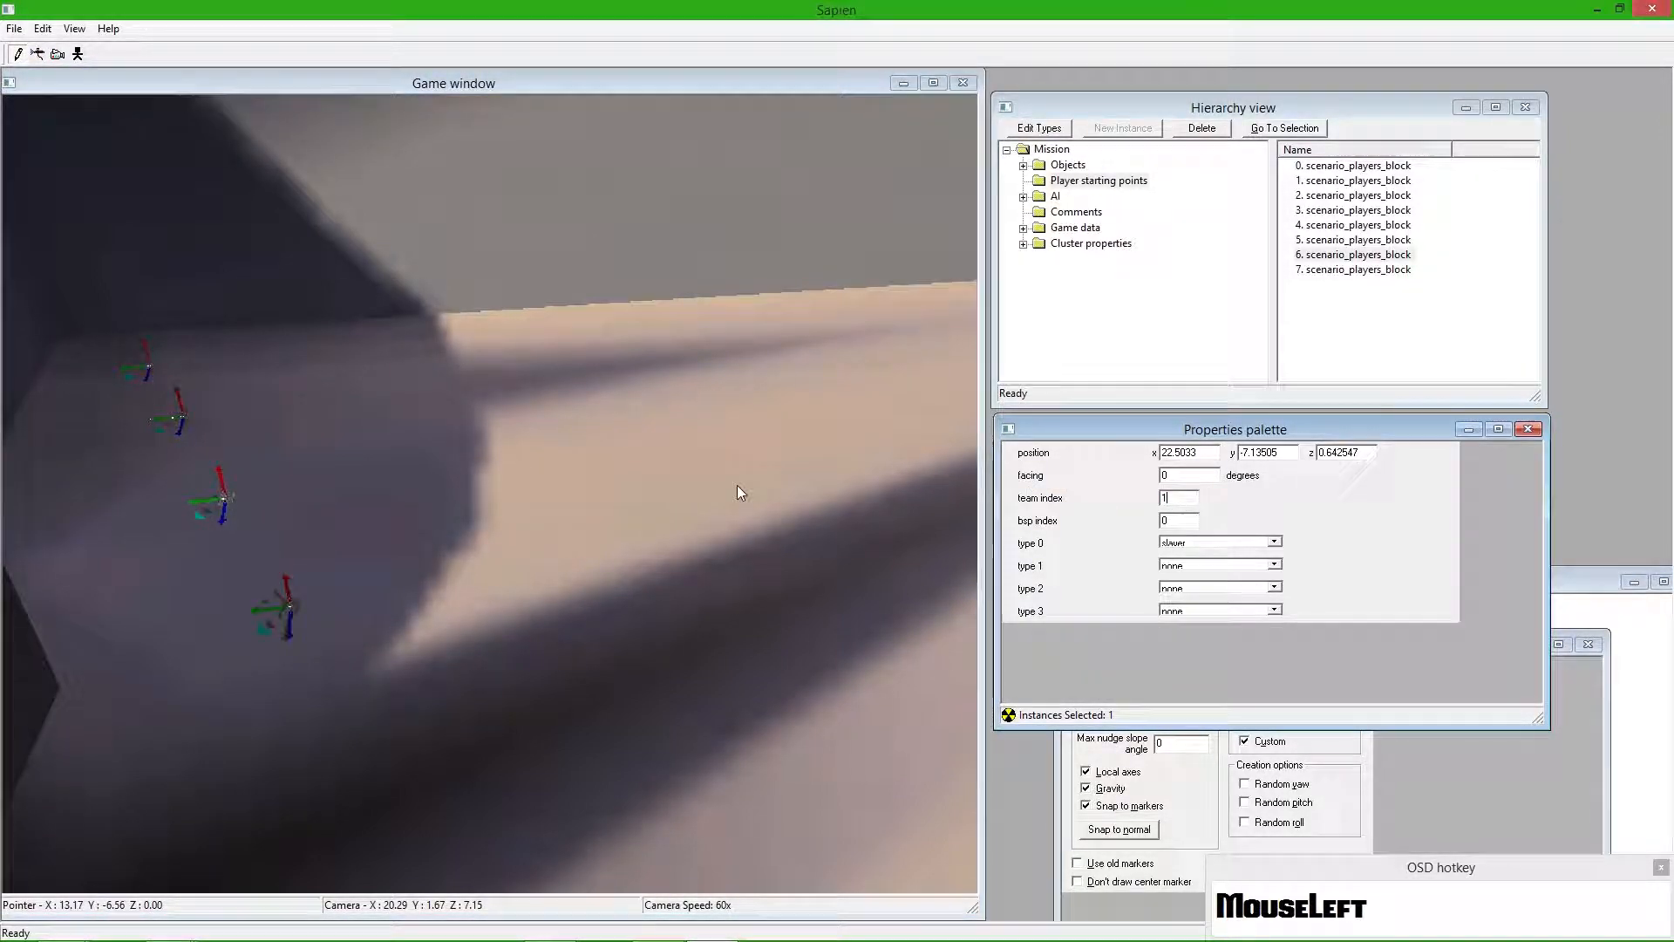
- Set the team index to 1 on the two farthest starting points in the shaded row, shifting both slightly
{"action": "mouse_move", "coordinate": [190, 411]}
{"action": "left_mouse_down"}
{"action": "mouse_move", "coordinate": [229, 469]}
{"action": "mouse_move", "coordinate": [192, 479]}
{"action": "left_mouse_up"}
{"action": "left_click_drag", "start_coordinate": [1185, 504], "coordinate": [1120, 506]}
{"action": "type", "text": "1"}
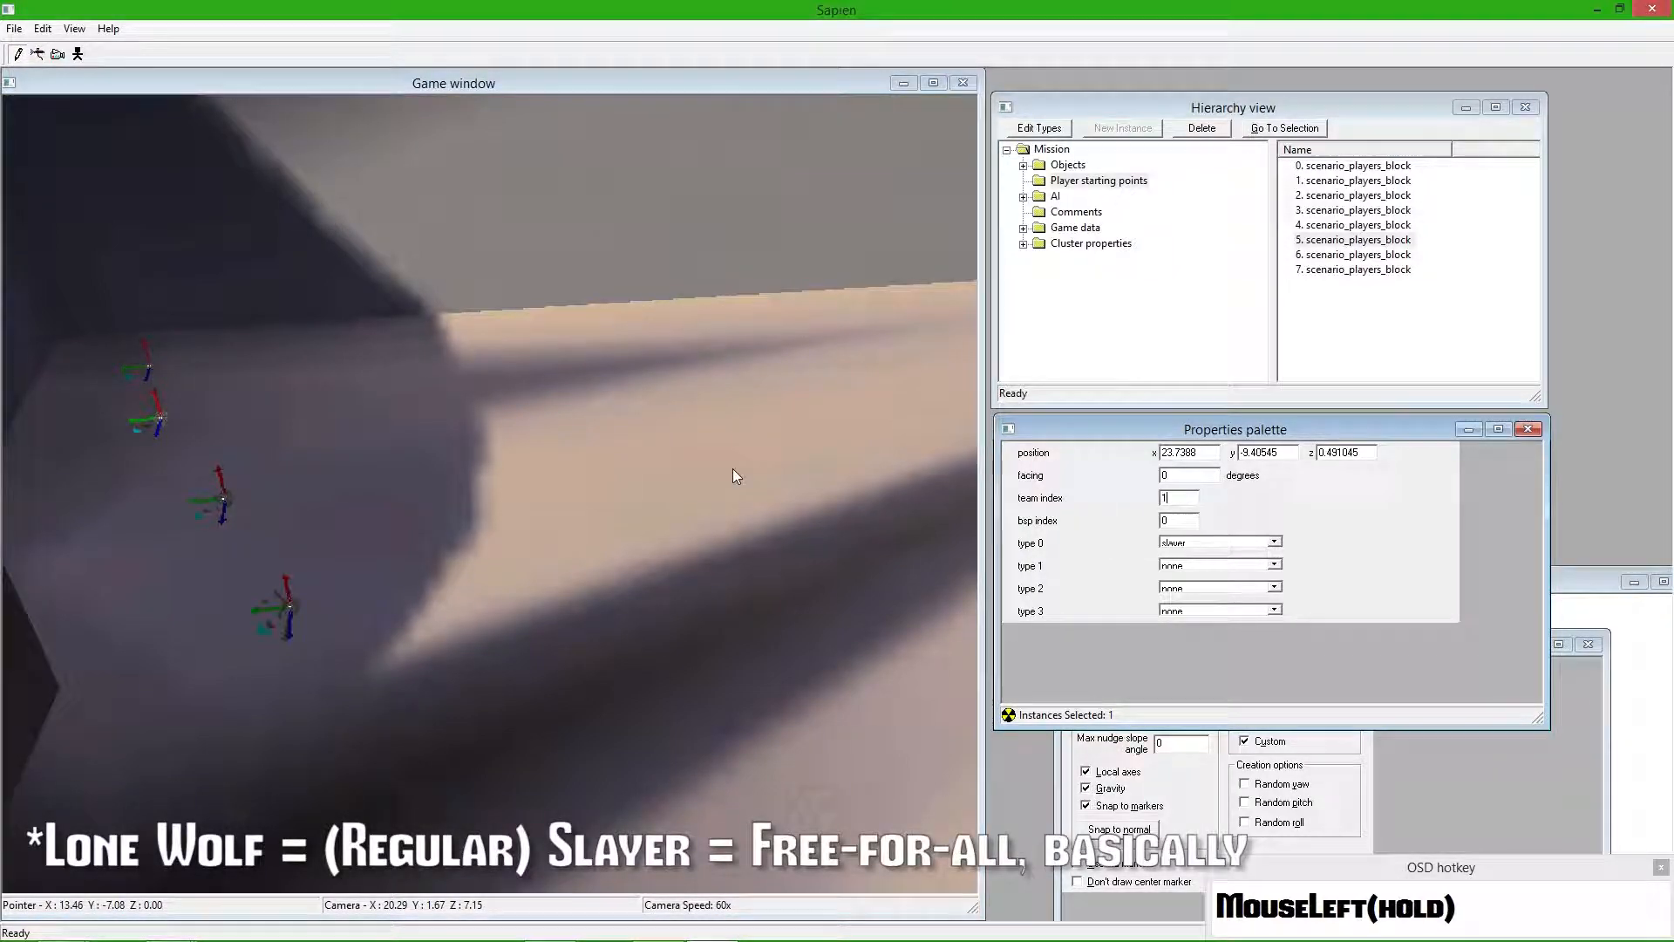
{"action": "left_click_drag", "start_coordinate": [150, 365], "coordinate": [117, 361]}
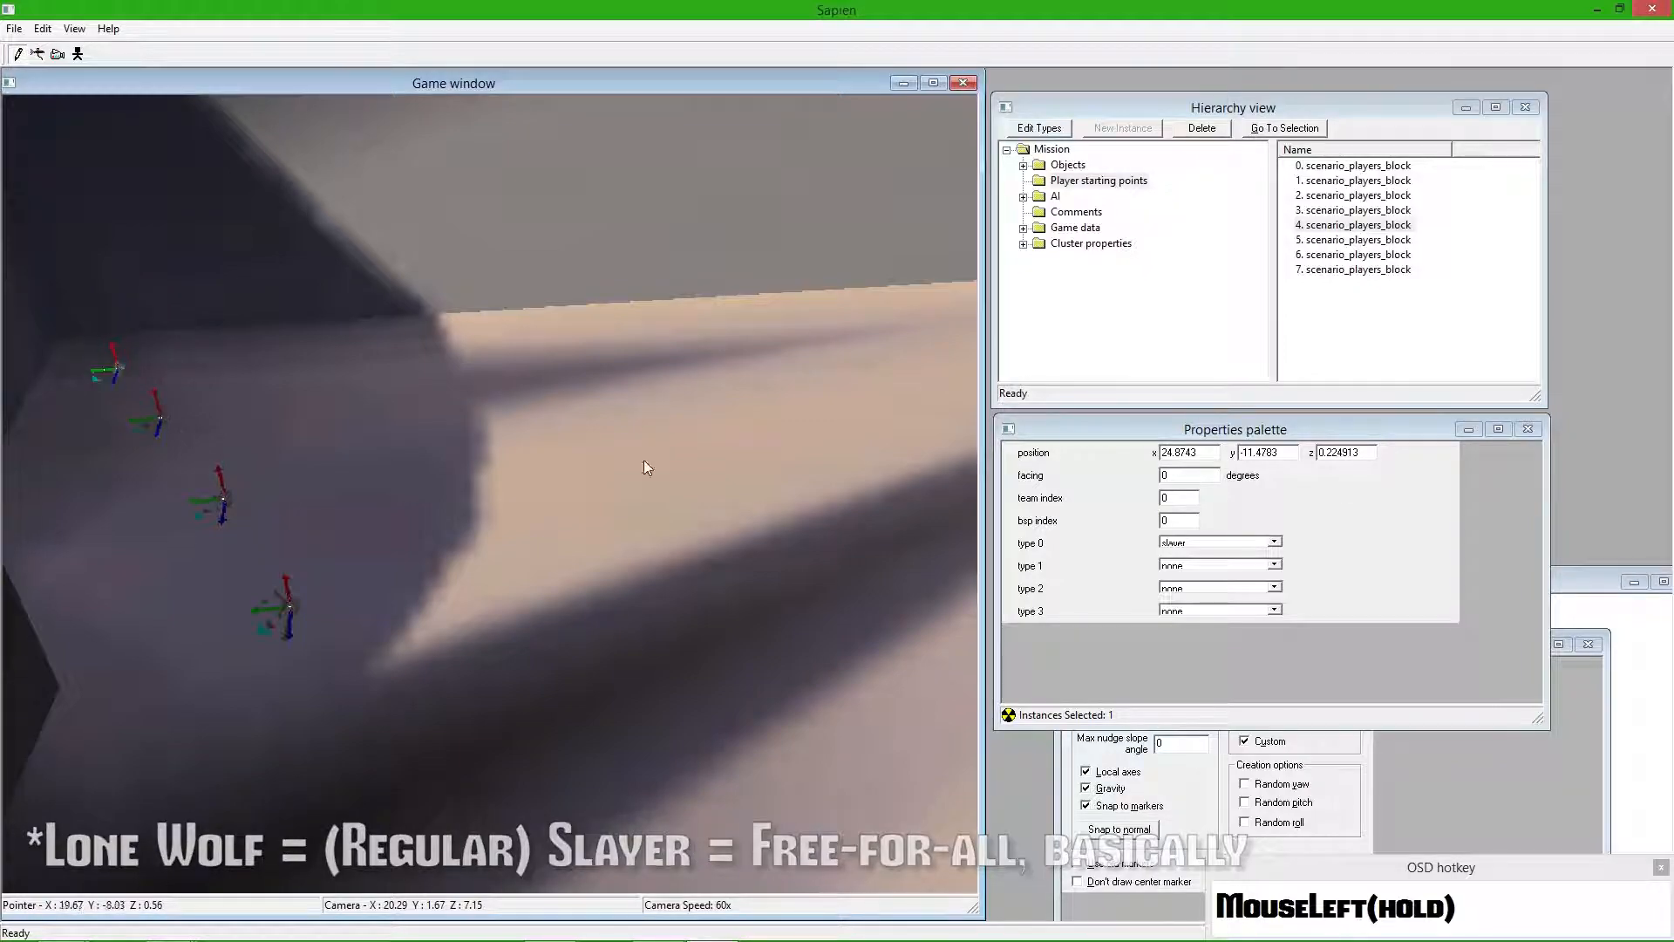
{"action": "left_click_drag", "start_coordinate": [1183, 498], "coordinate": [1156, 498]}
{"action": "type", "text": "1"}
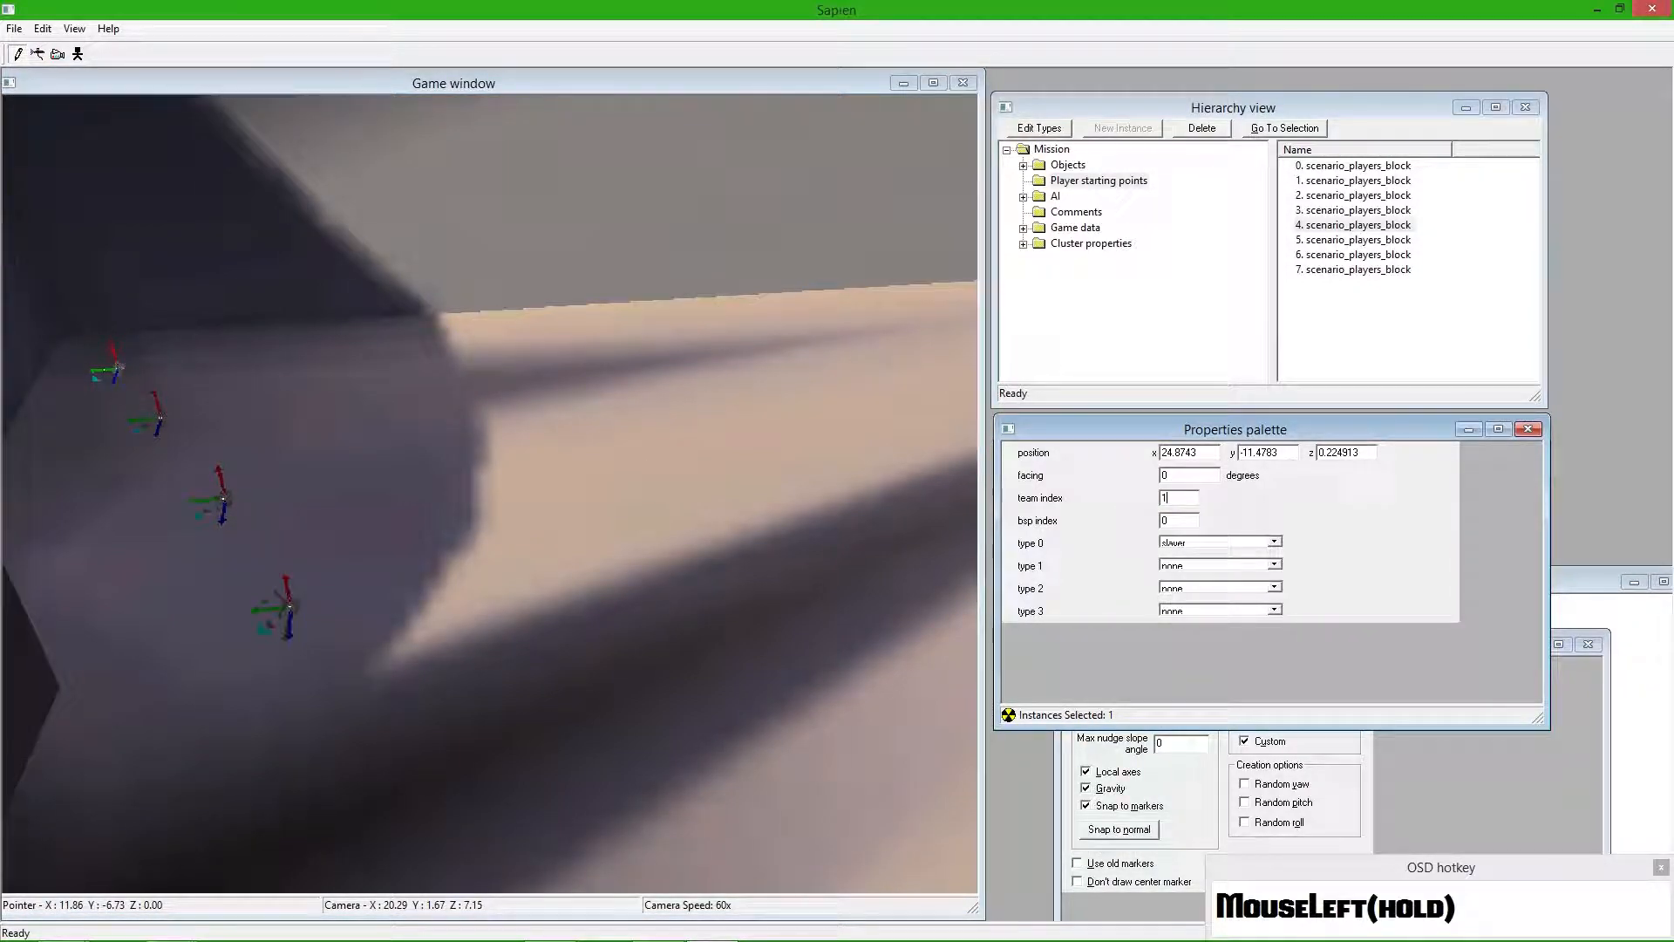
- Check the team index and gametype of each of the eight player starting points, 0 through 7
{"action": "left_click", "coordinate": [1379, 354]}
{"action": "left_click", "coordinate": [1361, 226]}
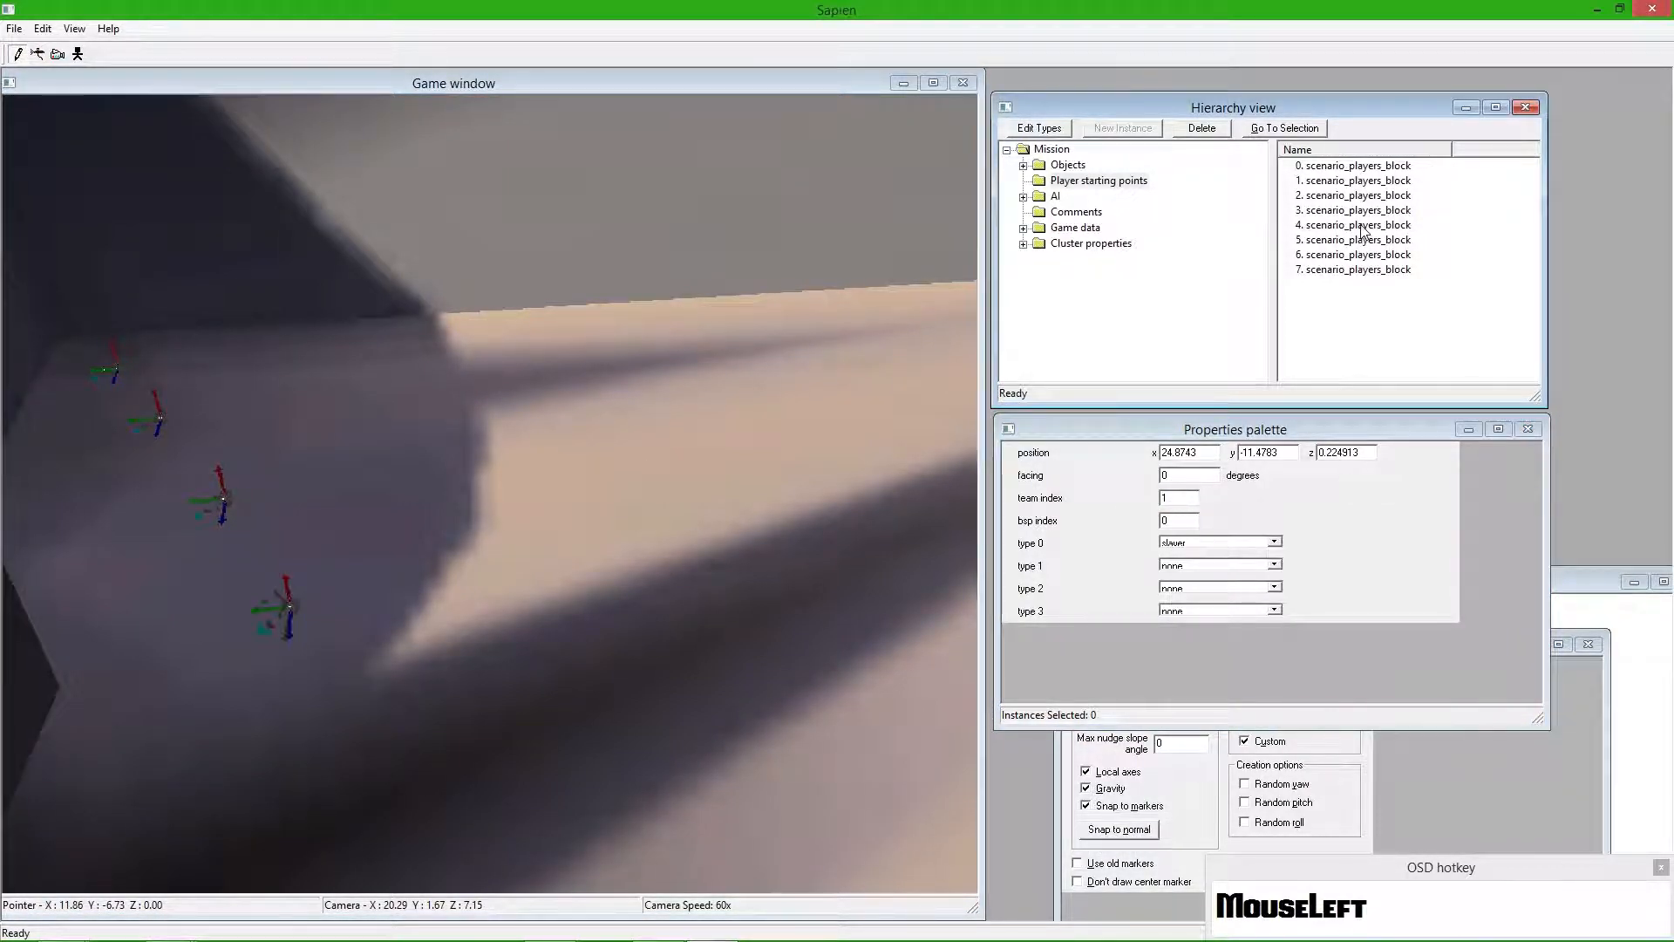
{"action": "left_click", "coordinate": [1349, 167]}
{"action": "left_click", "coordinate": [1351, 181]}
{"action": "left_click", "coordinate": [1349, 196]}
{"action": "left_click", "coordinate": [1347, 211]}
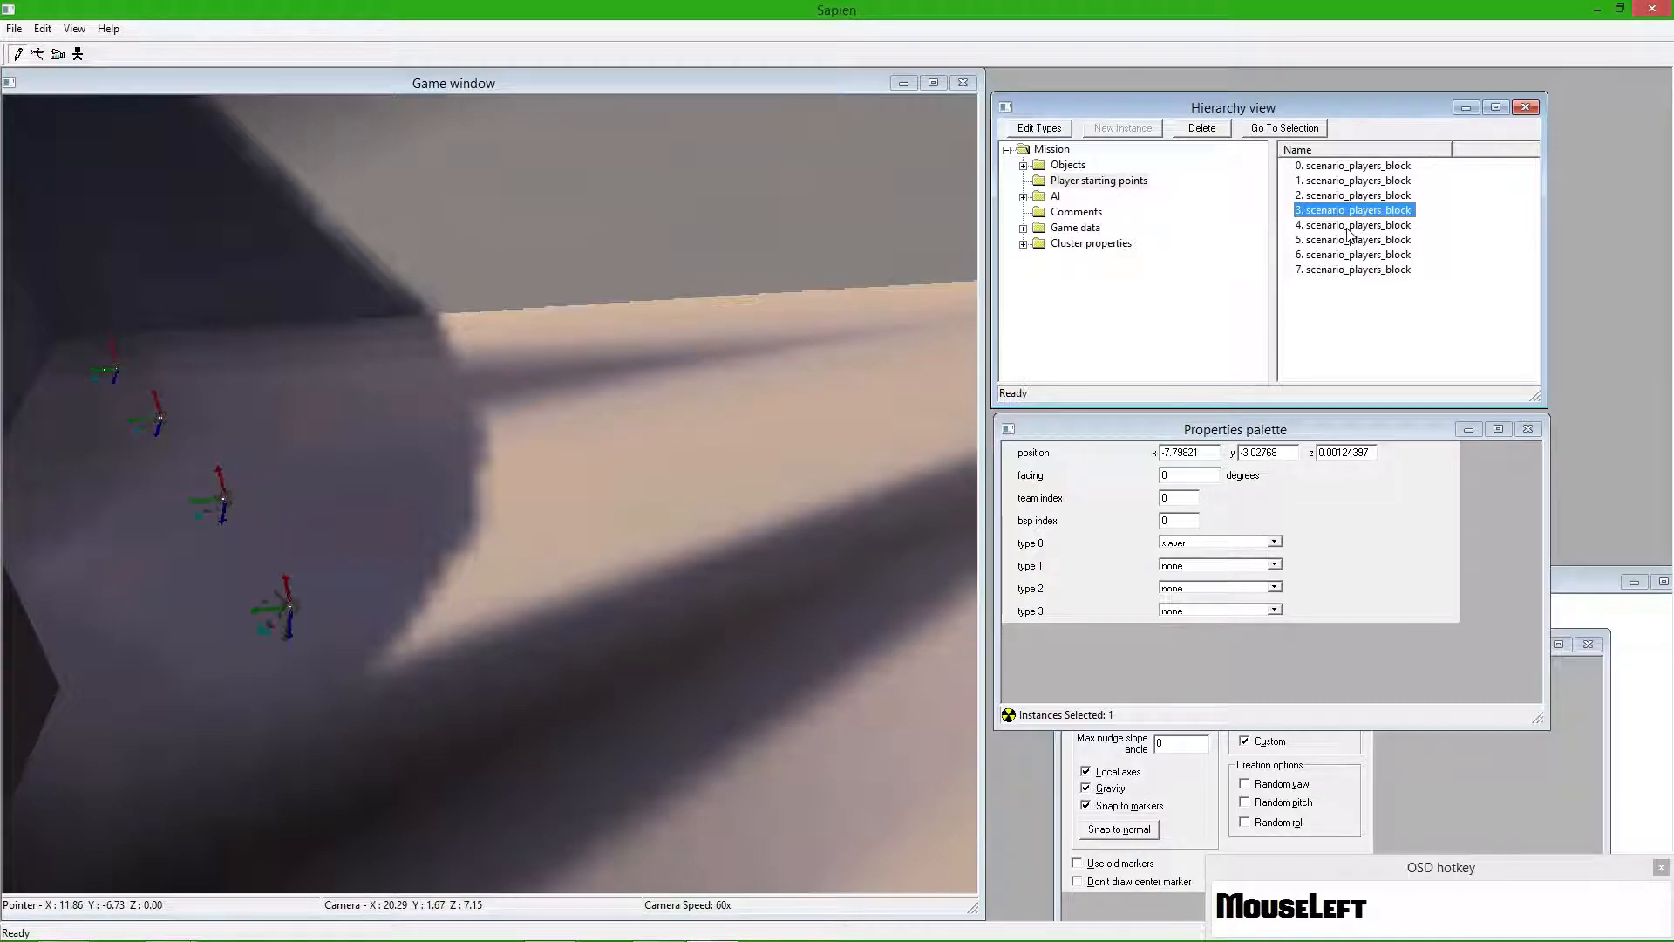
{"action": "left_click", "coordinate": [1348, 227]}
{"action": "left_click", "coordinate": [1347, 240]}
{"action": "left_click", "coordinate": [1349, 256]}
{"action": "left_click", "coordinate": [1348, 270]}
- Place four slayer starting points with team index 1 in a line on the grass and beach beside the first row
{"action": "left_click_drag", "start_coordinate": [663, 436], "coordinate": [1029, 379]}
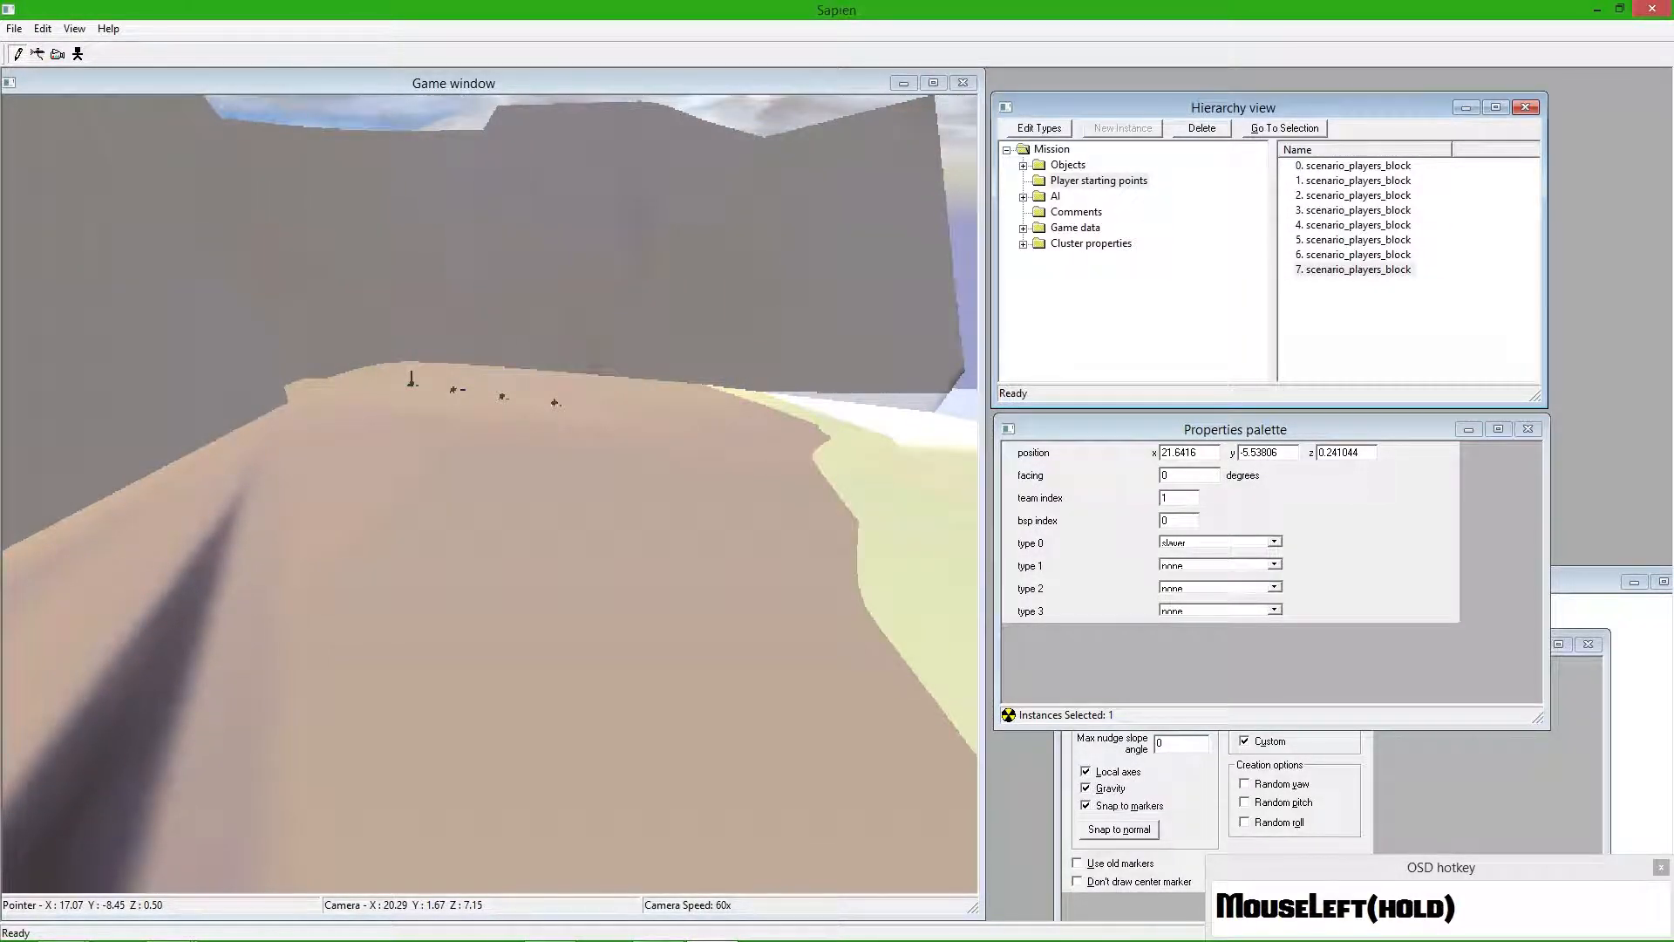
{"action": "key", "text": "w"}
{"action": "left_click_drag", "start_coordinate": [490, 493], "coordinate": [305, 508]}
{"action": "key", "text": "w"}
{"action": "key", "text": "w"}
{"action": "key", "text": "w"}
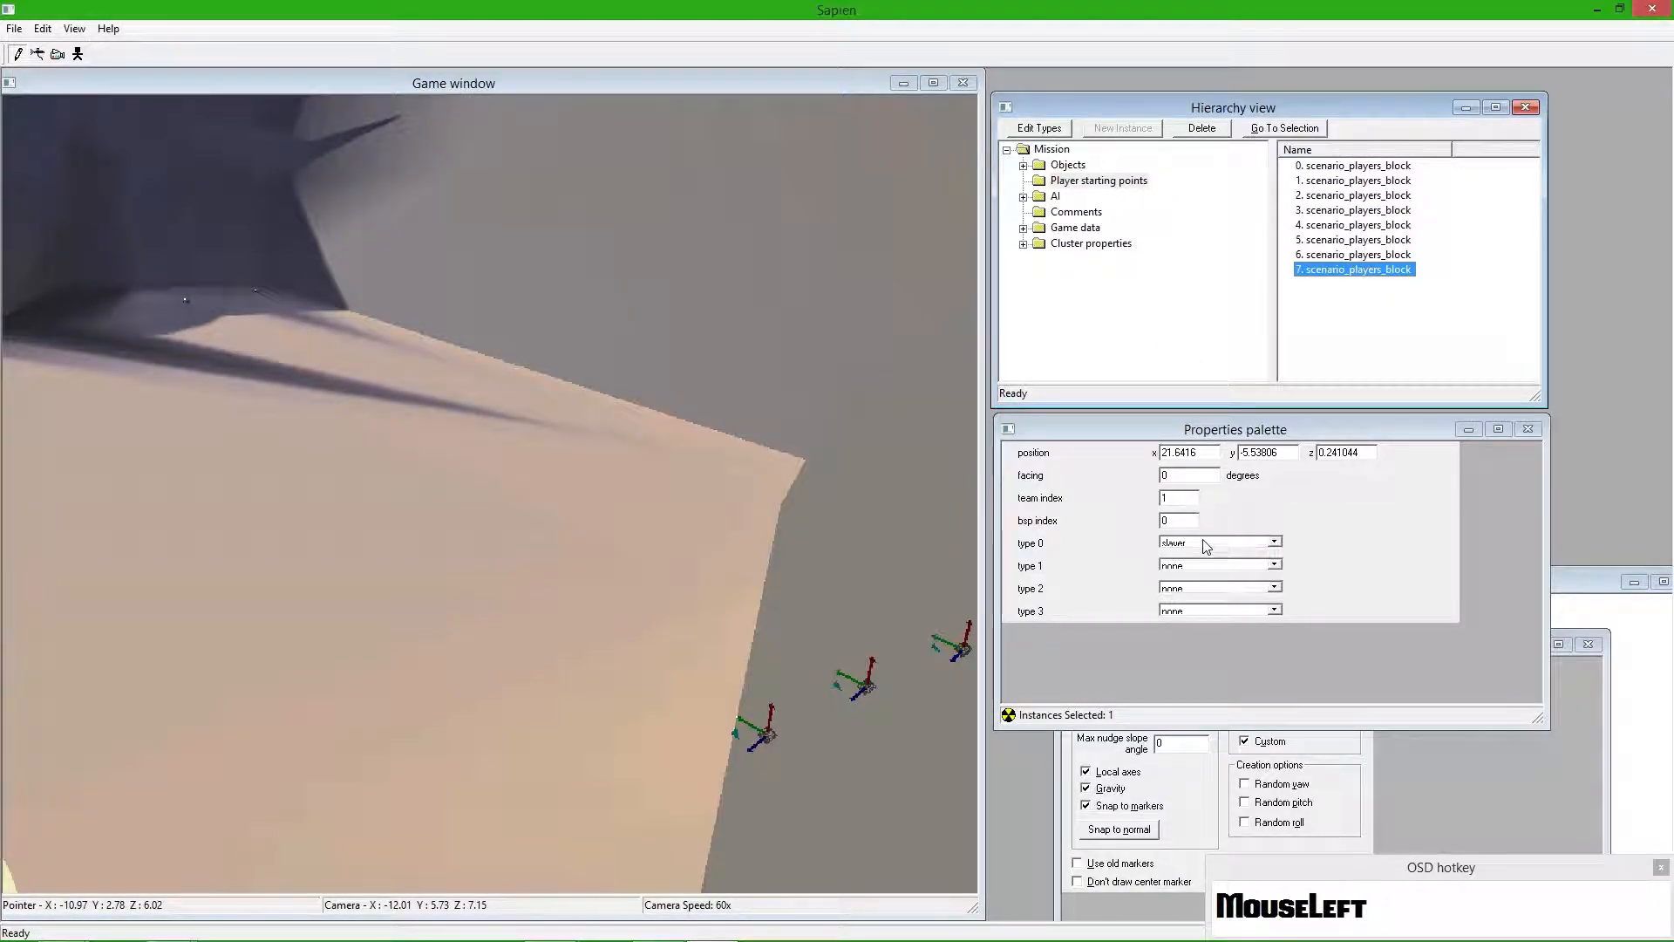
{"action": "left_click_drag", "start_coordinate": [523, 469], "coordinate": [507, 469]}
{"action": "middle_click_drag", "start_coordinate": [508, 469], "coordinate": [649, 513]}
{"action": "key", "text": "a"}
{"action": "key", "text": "a"}
{"action": "left_click", "coordinate": [478, 384]}
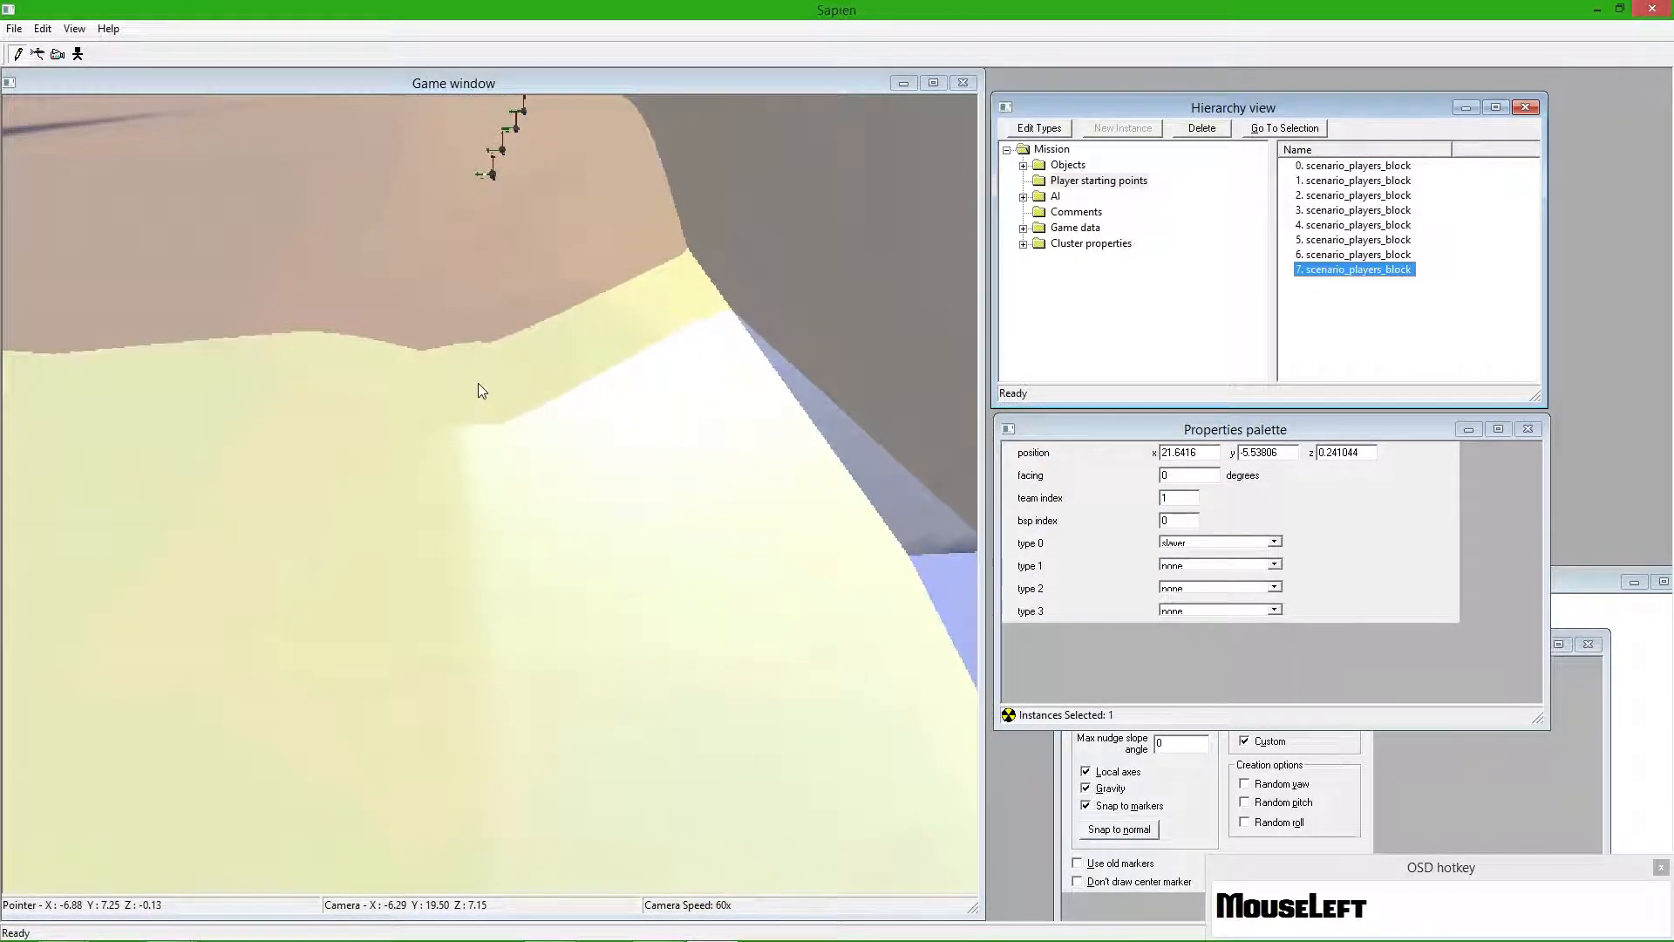
{"action": "left_click", "coordinate": [478, 384]}
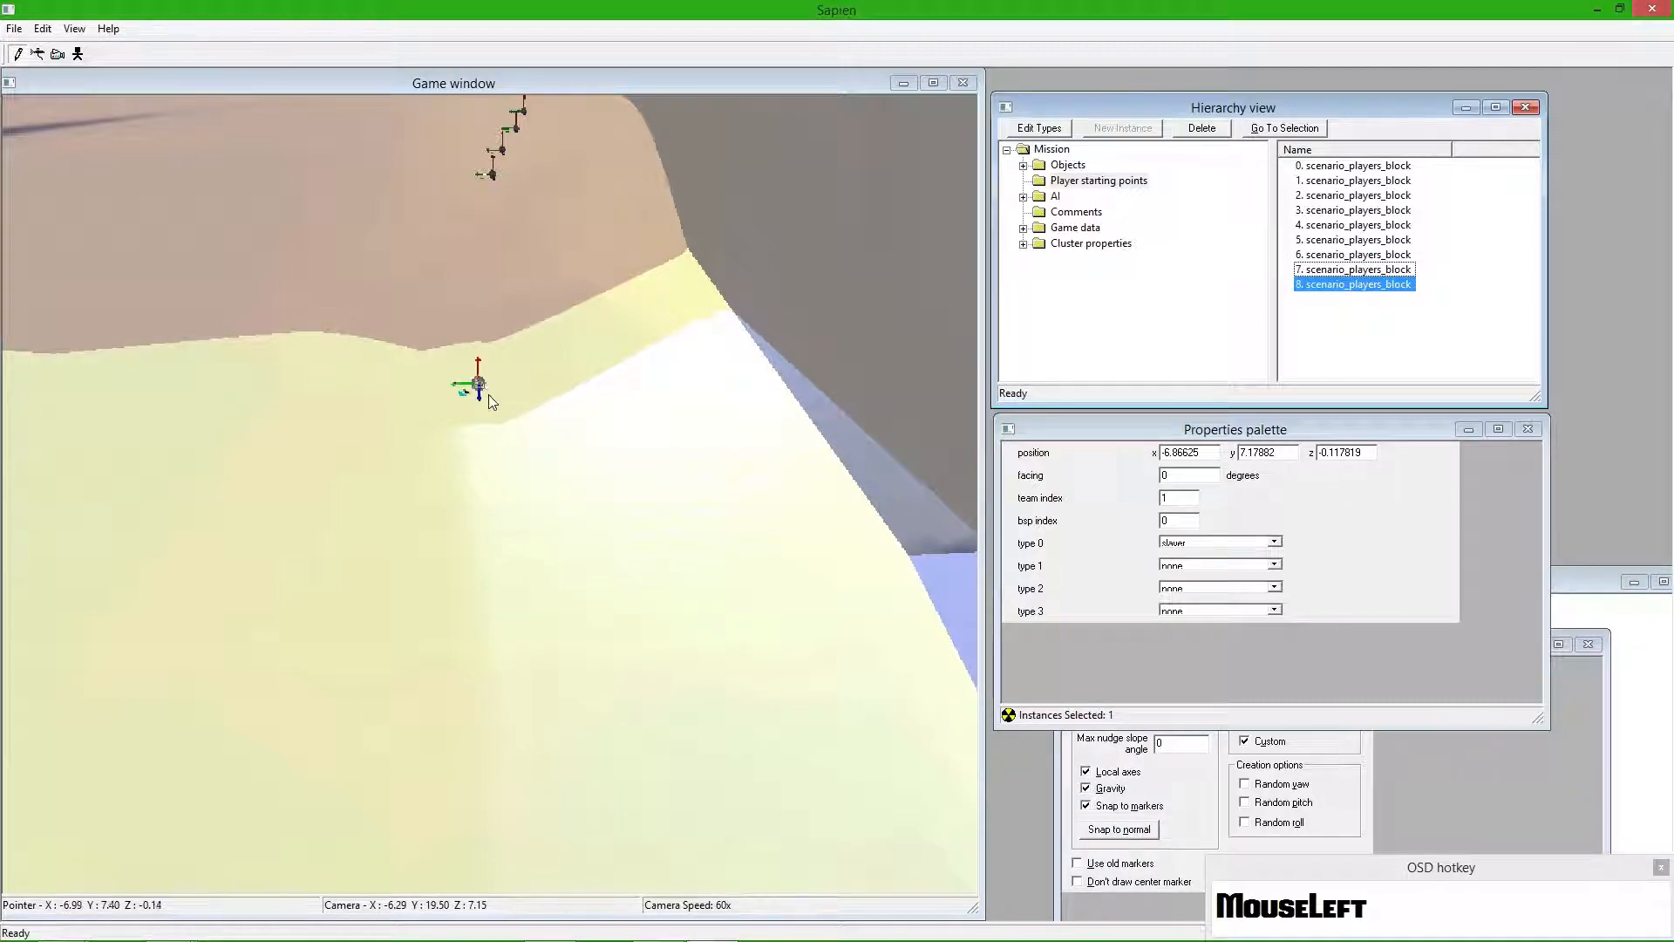
{"action": "left_click", "coordinate": [506, 412]}
{"action": "left_click", "coordinate": [542, 454]}
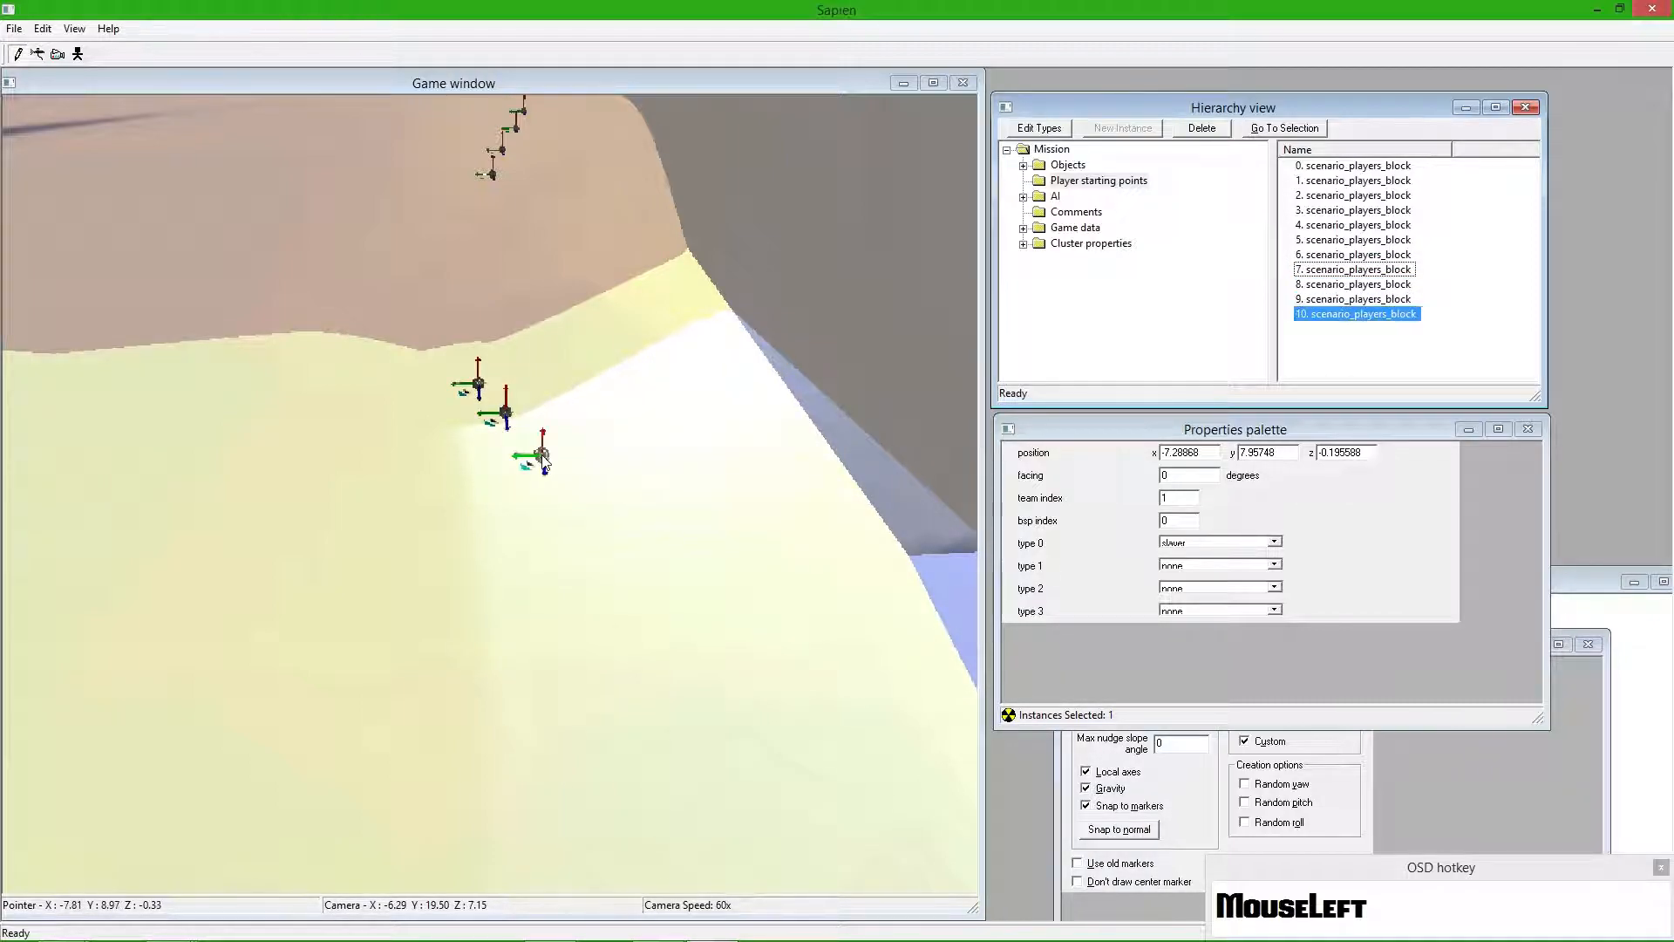
{"action": "left_click", "coordinate": [591, 506]}
{"action": "left_click_drag", "start_coordinate": [1183, 503], "coordinate": [1128, 507]}
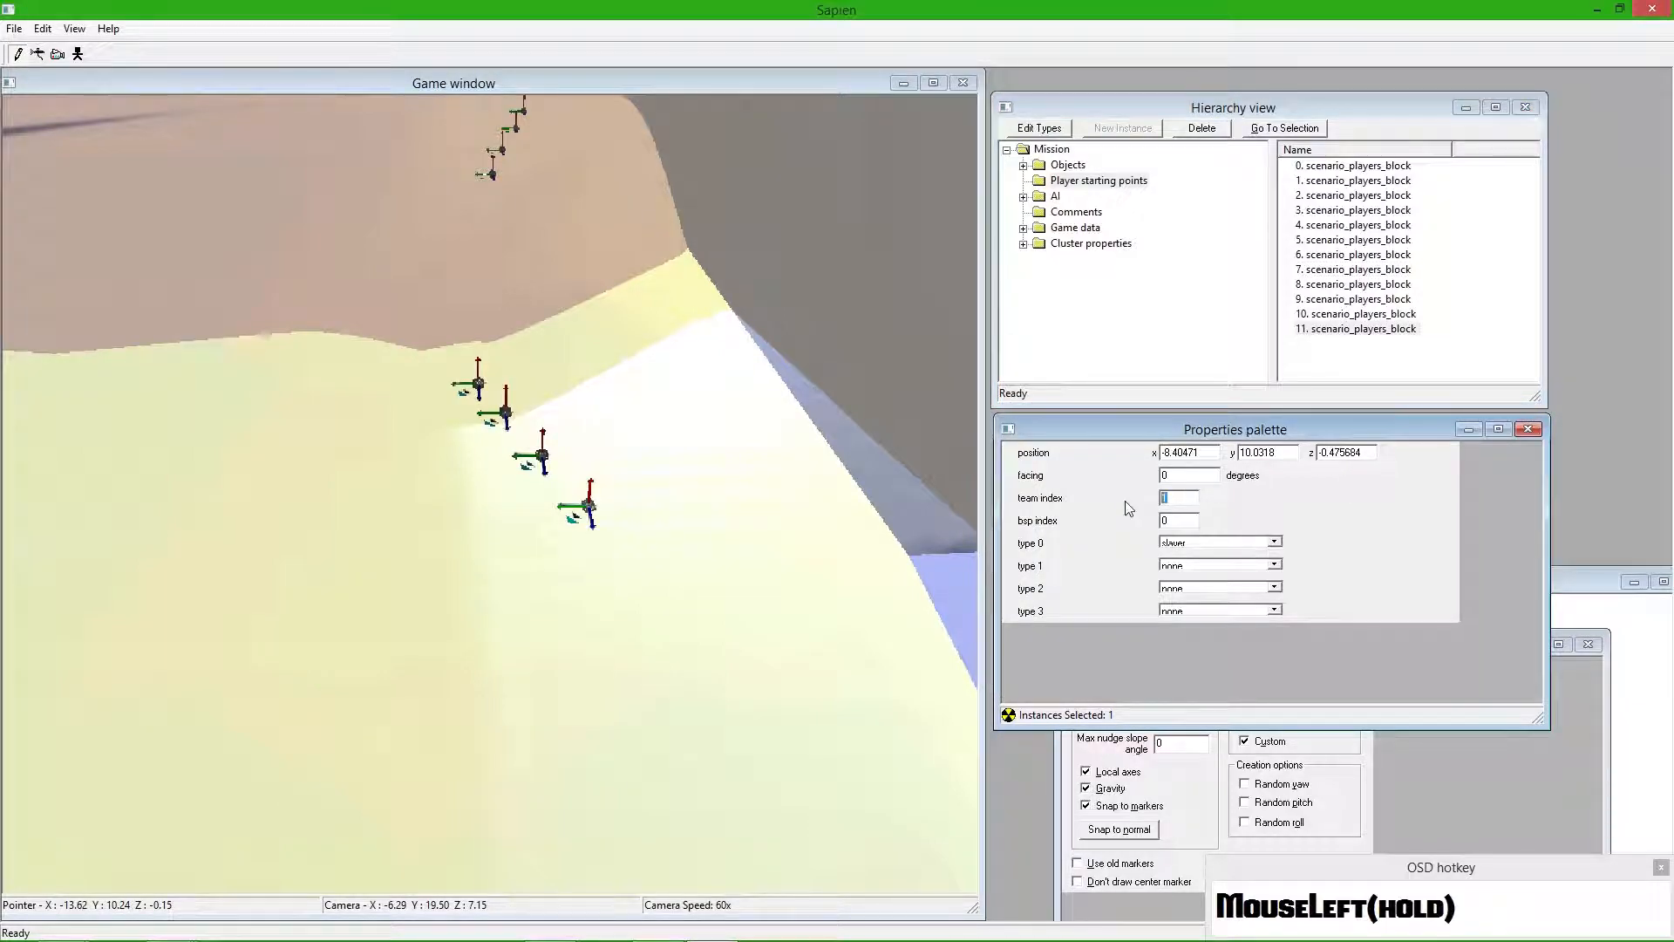
- Place a slayer starting point on the grass beside the shaded end, at about X 23.29, Y 7.35, with team index 0
{"action": "left_click_drag", "start_coordinate": [513, 411], "coordinate": [437, 368]}
{"action": "key", "text": "a"}
{"action": "key", "text": "s"}
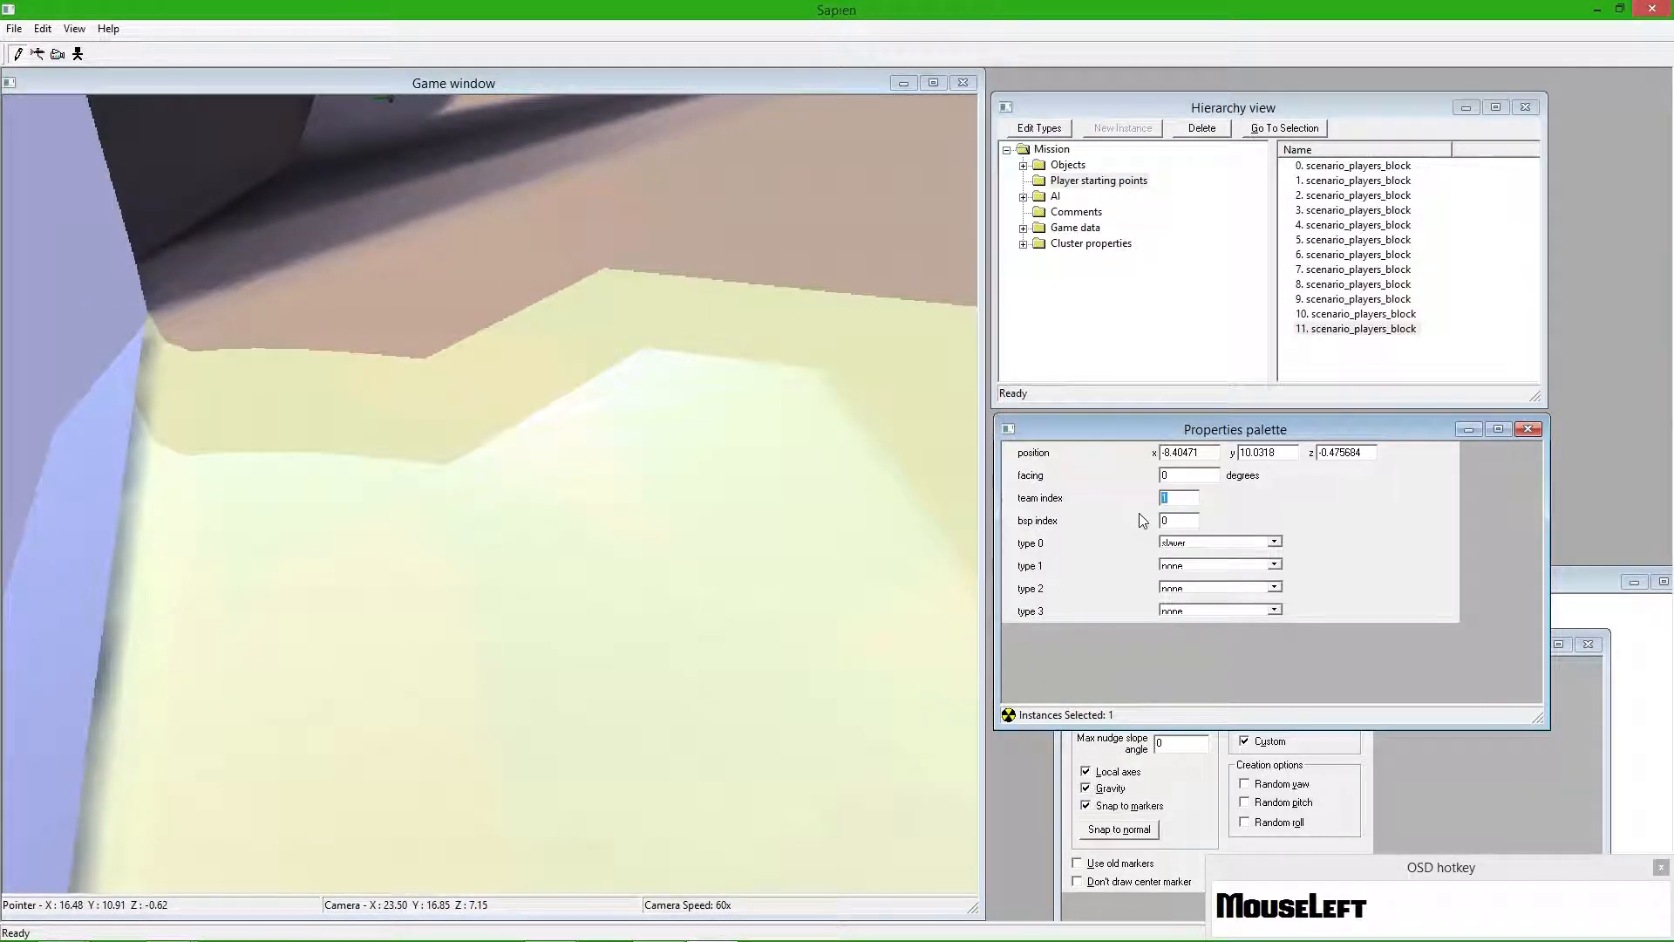
{"action": "left_click", "coordinate": [375, 438]}
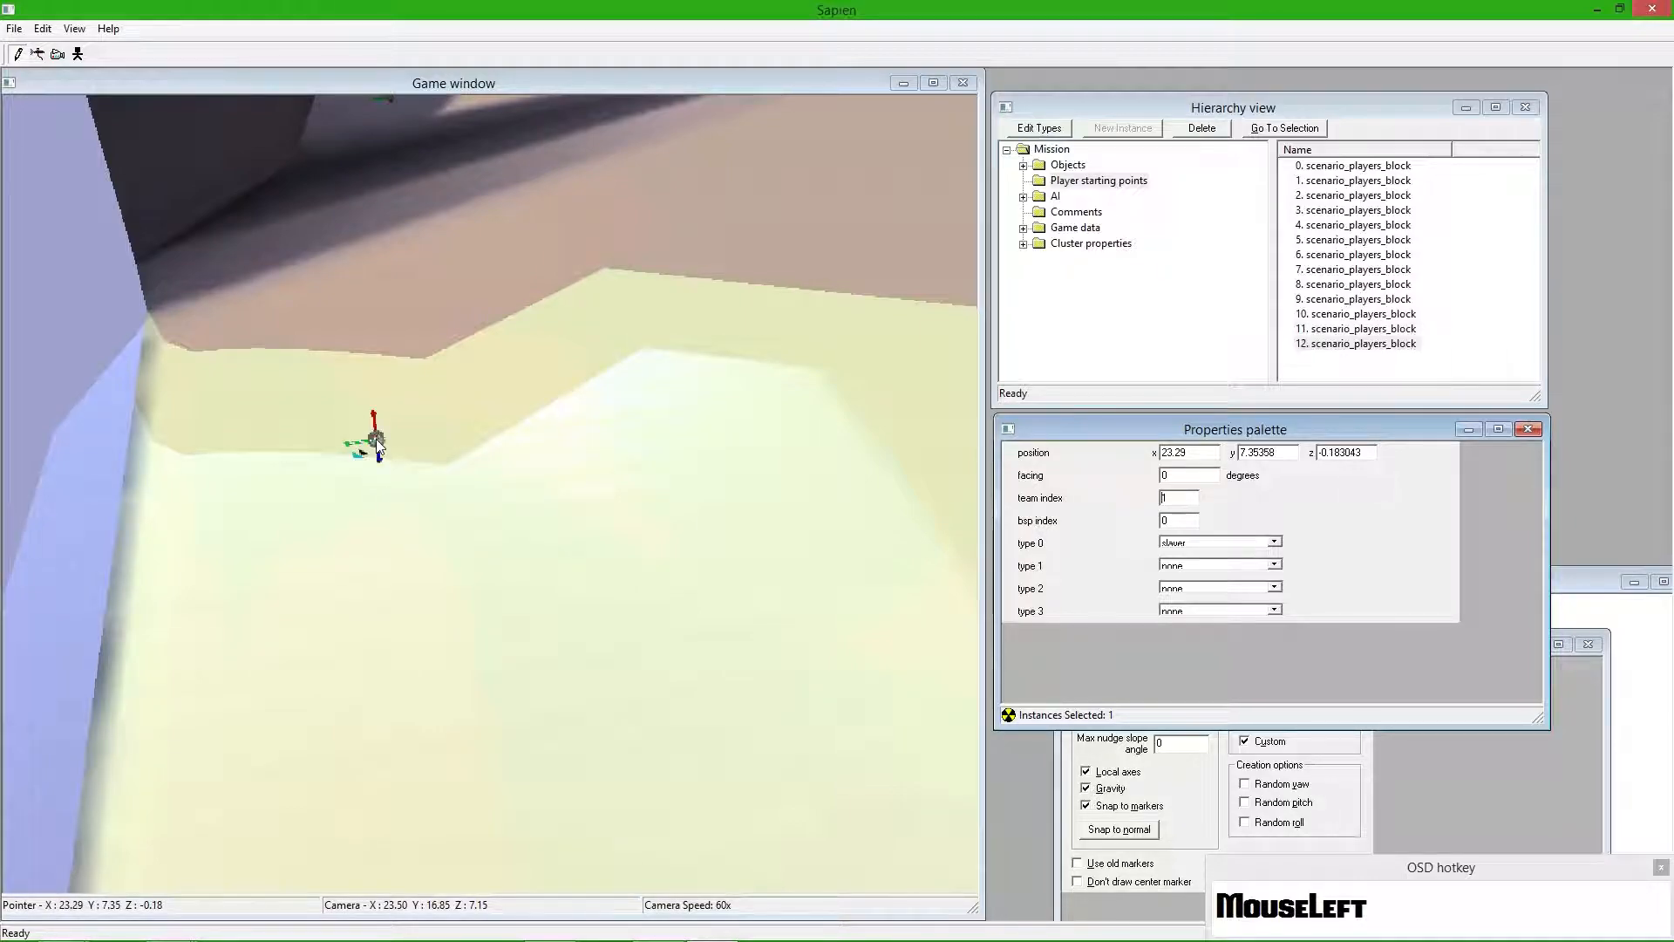
{"action": "left_click_drag", "start_coordinate": [1188, 499], "coordinate": [1064, 492]}
- Place three more slayer starting points with team index 0 in a line down the beach, ending at about X 25.71, Y 9.92
{"action": "left_click", "coordinate": [321, 504]}
{"action": "left_click", "coordinate": [273, 556]}
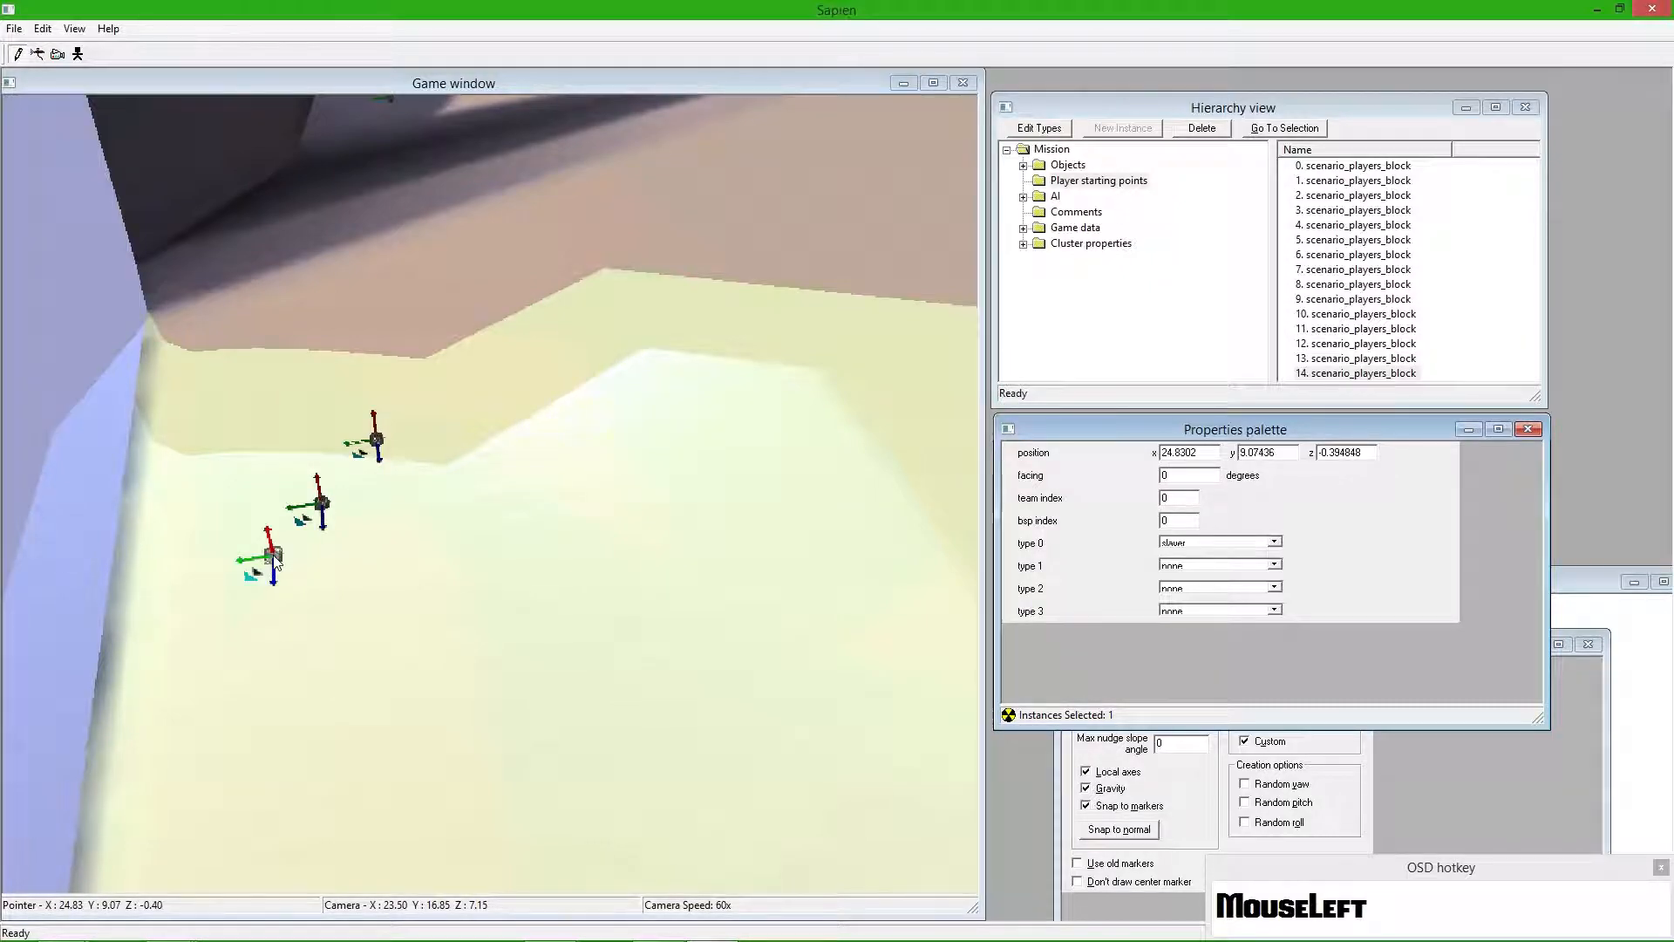
{"action": "left_click", "coordinate": [206, 633]}
- Check the team index and type of the newly added starting points, up to number 15
{"action": "left_click", "coordinate": [1343, 373]}
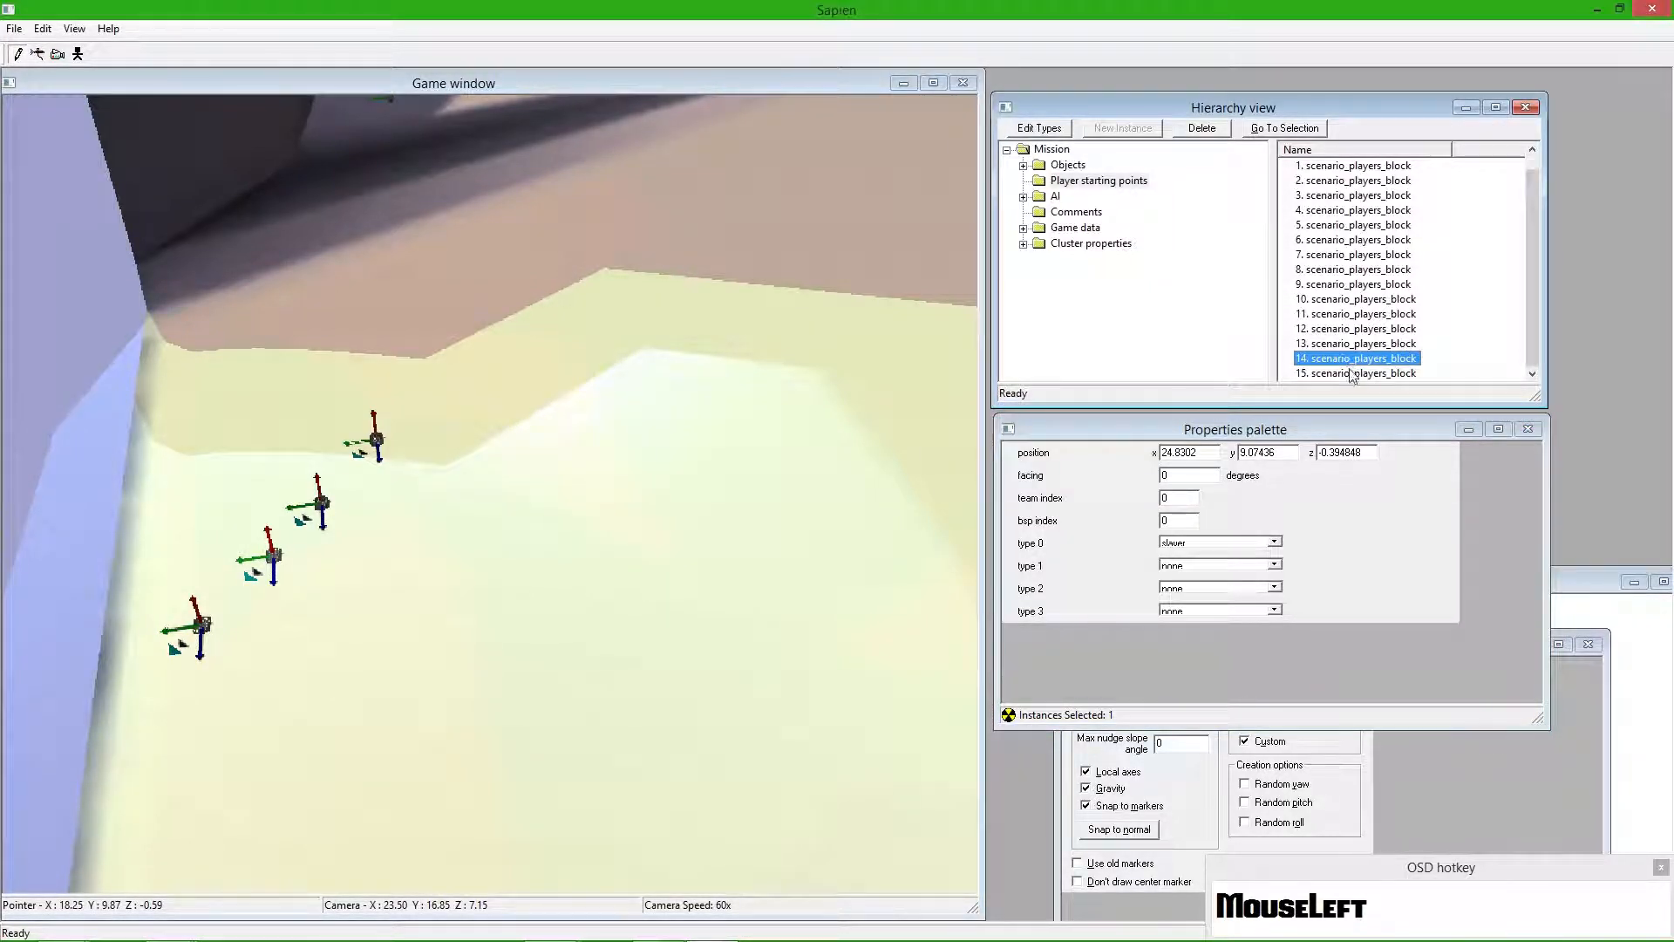
{"action": "left_click", "coordinate": [1354, 343]}
{"action": "left_click", "coordinate": [1355, 314]}
{"action": "left_click", "coordinate": [1355, 299]}
{"action": "left_click", "coordinate": [1357, 285]}
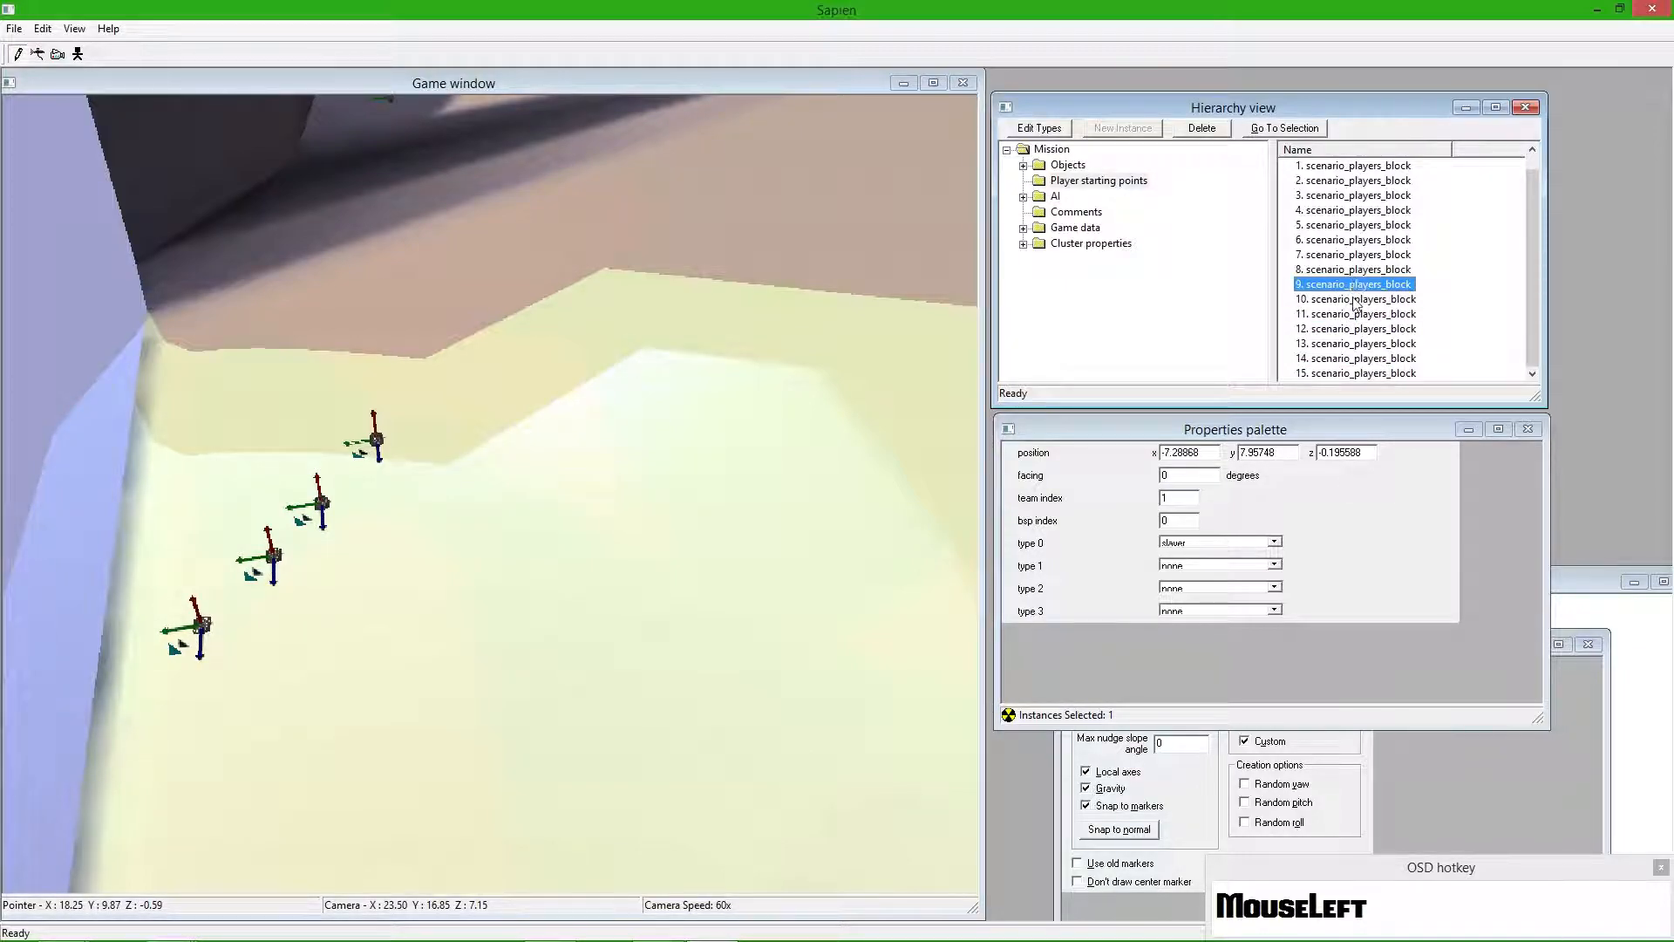
{"action": "left_click", "coordinate": [1349, 345]}
{"action": "left_click", "coordinate": [1350, 358]}
{"action": "left_click", "coordinate": [1349, 373]}
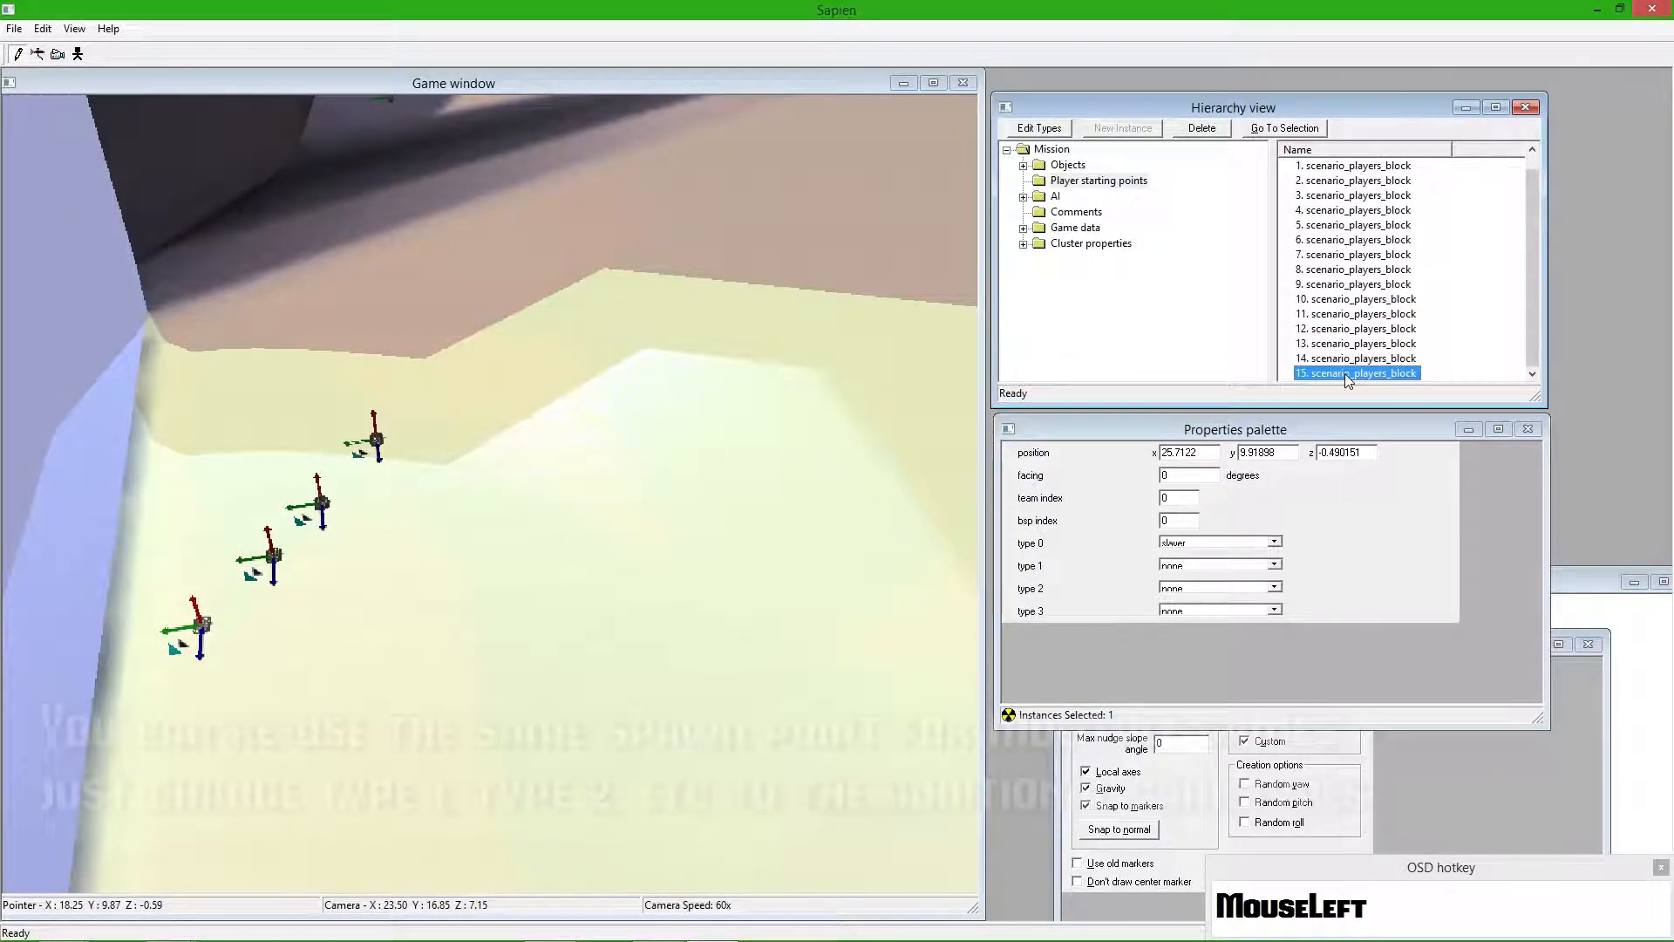
- Change type 0 of starting points 15 and 8 from the hierarchy list to ctf
{"action": "middle_click_drag", "start_coordinate": [723, 605], "coordinate": [837, 541]}
{"action": "left_click_drag", "start_coordinate": [837, 541], "coordinate": [959, 594]}
{"action": "key", "text": "d"}
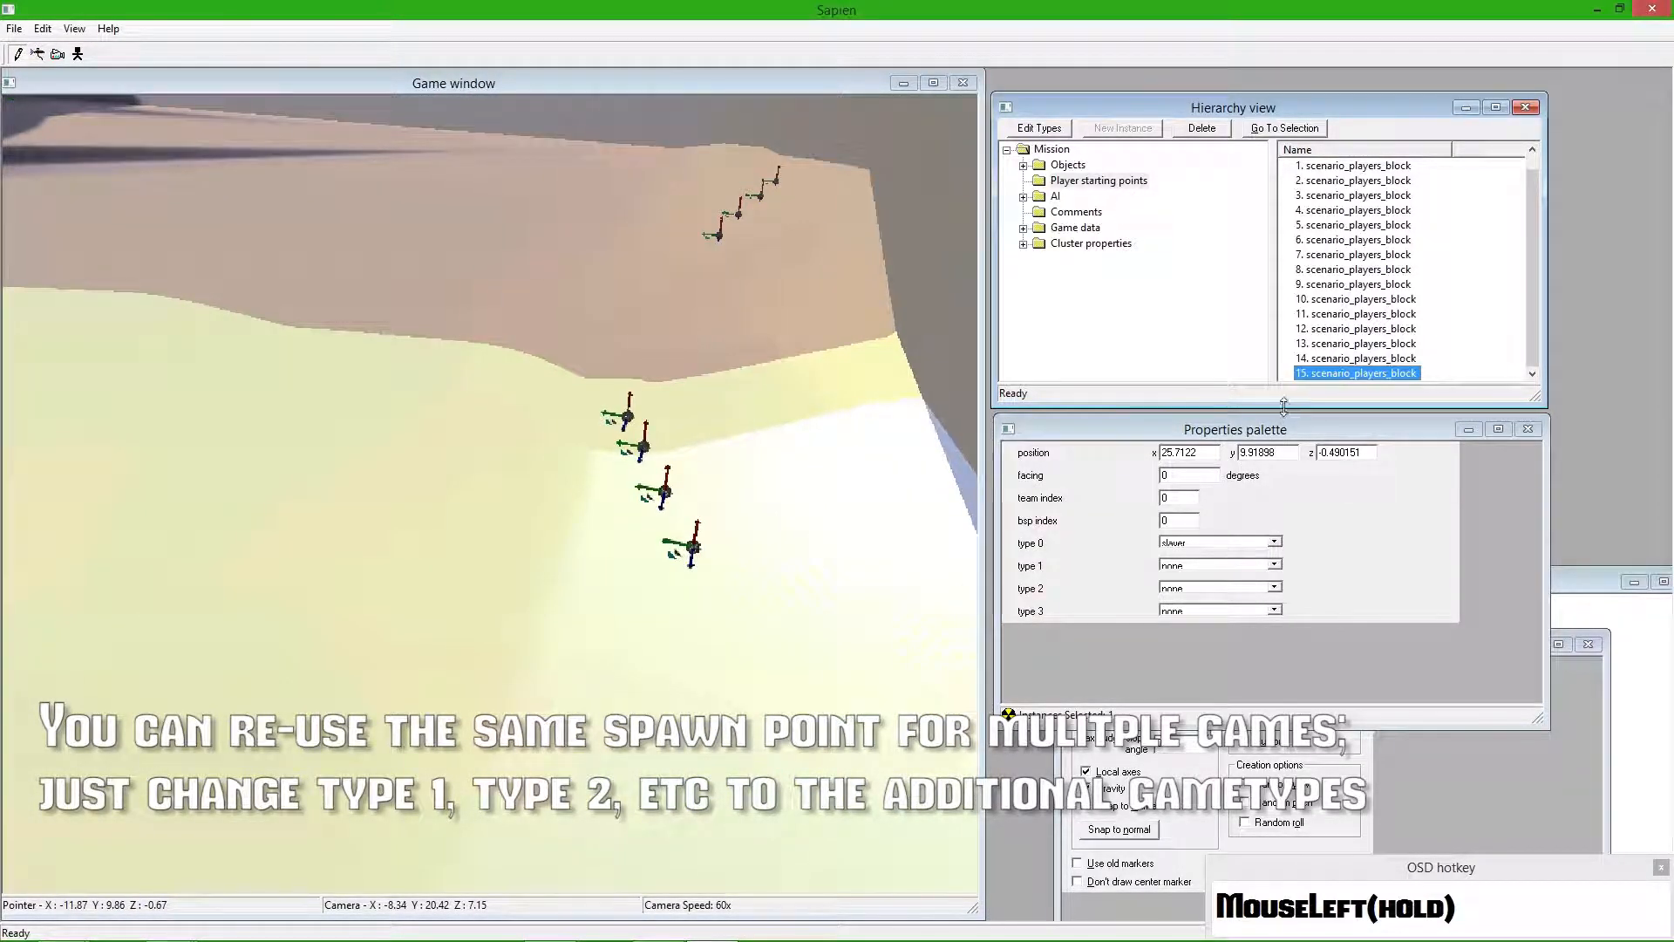
{"action": "left_click", "coordinate": [1234, 543]}
{"action": "left_click", "coordinate": [1223, 567]}
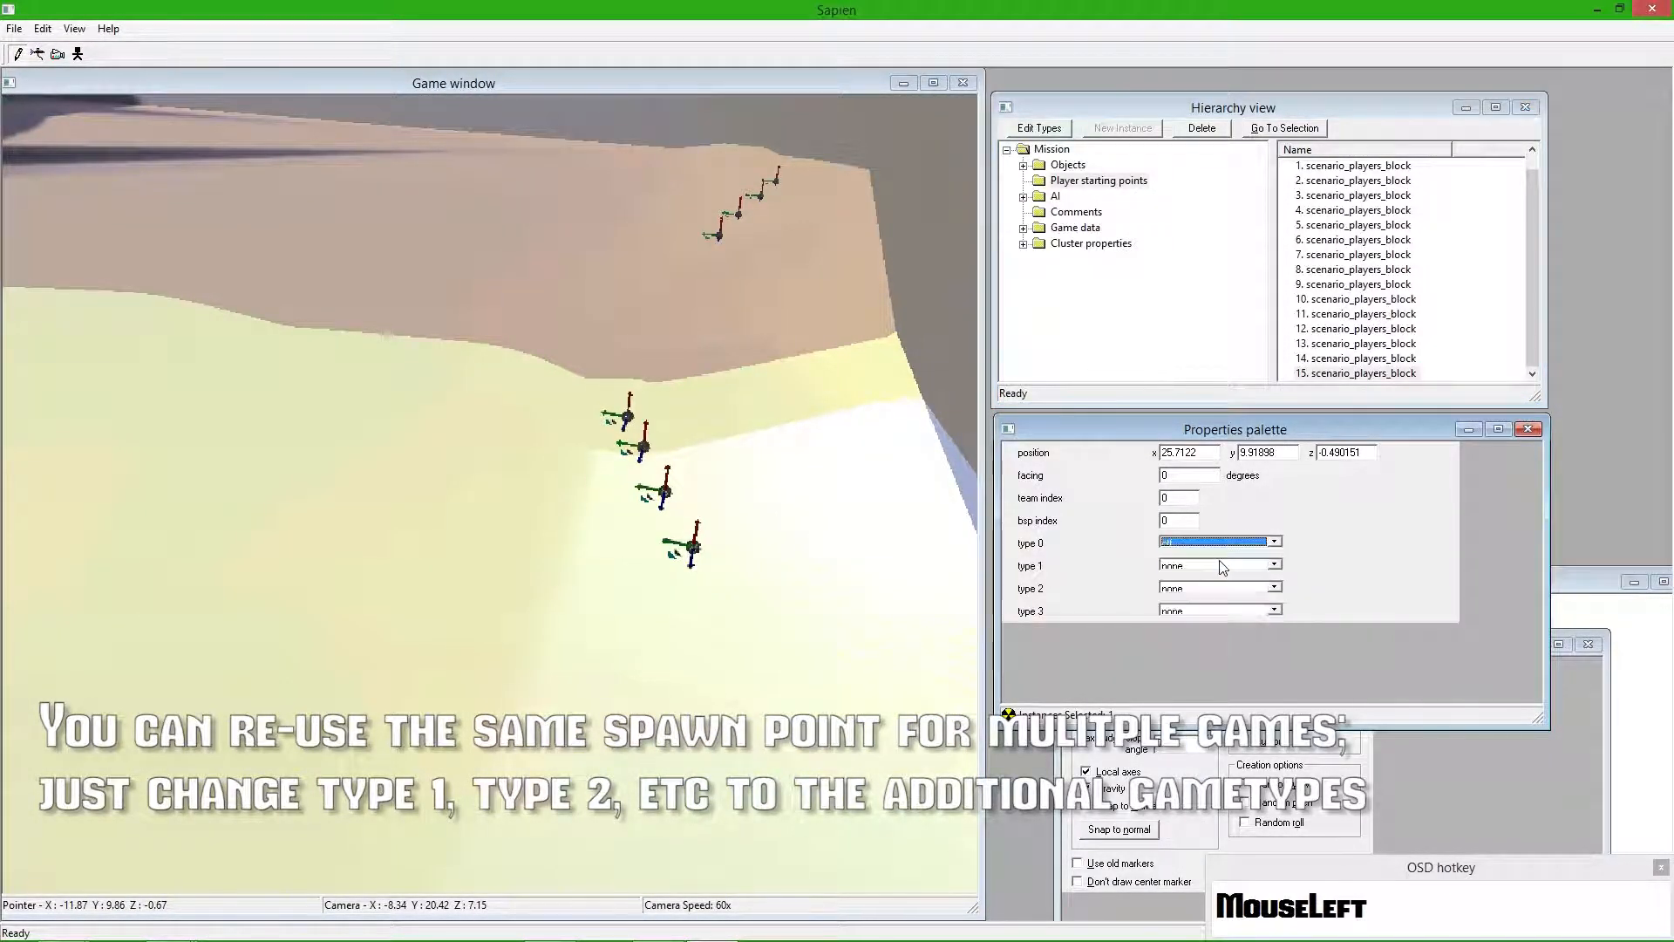
{"action": "left_click", "coordinate": [1333, 375]}
{"action": "left_click", "coordinate": [1357, 269]}
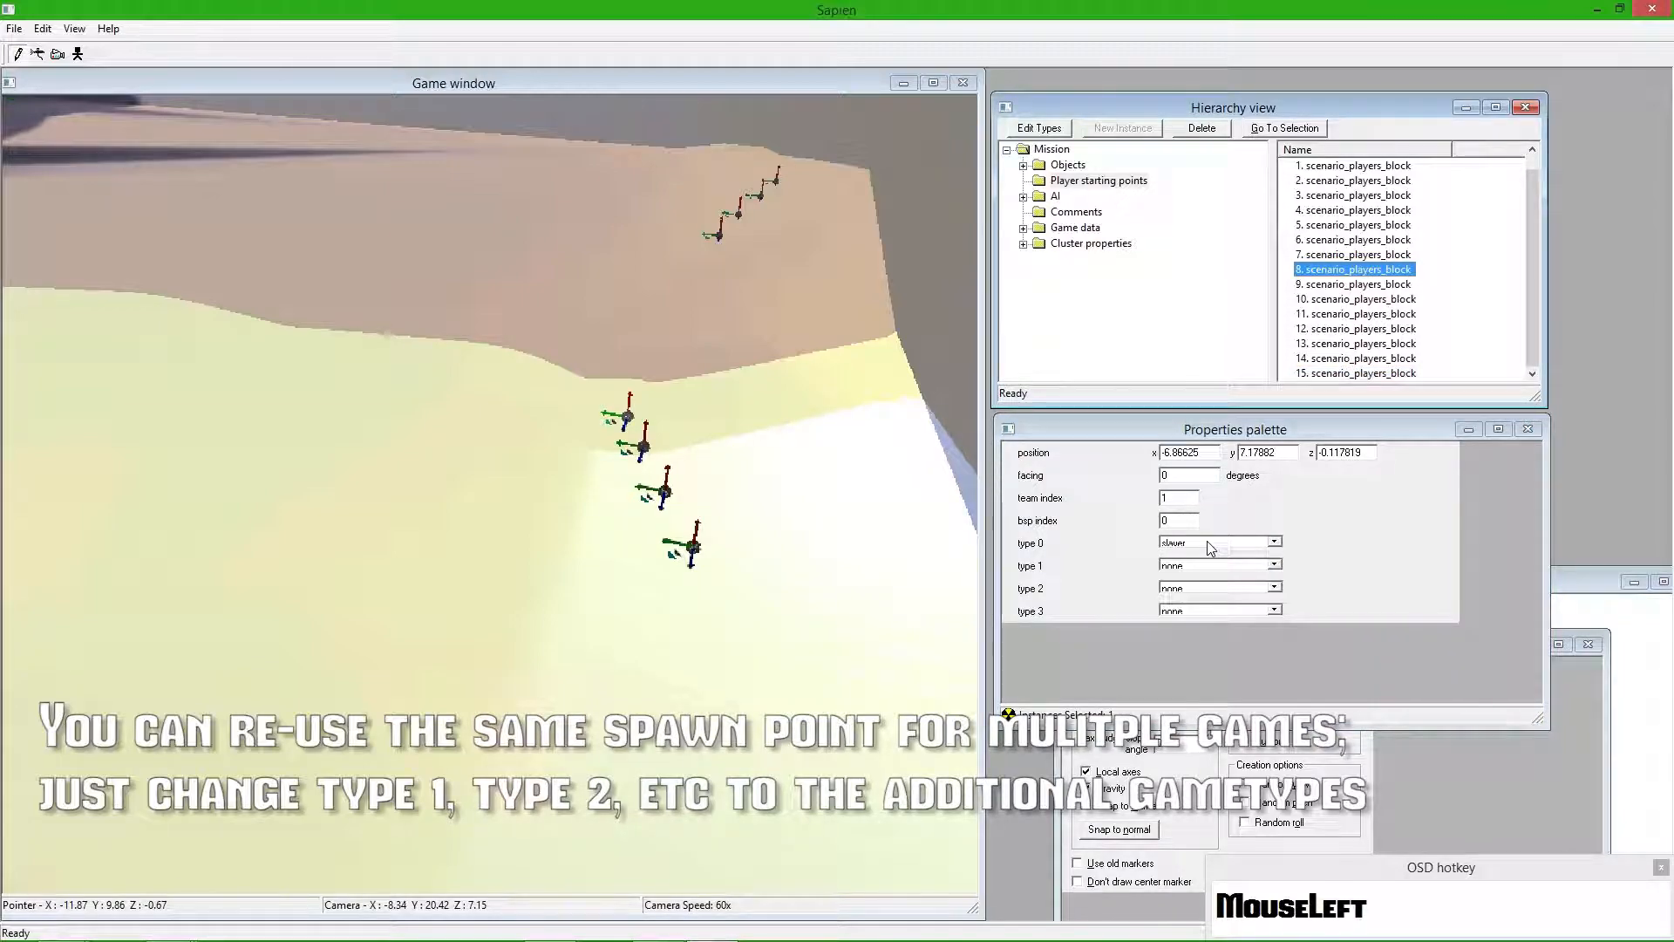
{"action": "left_click", "coordinate": [1207, 542]}
{"action": "left_click", "coordinate": [1194, 563]}
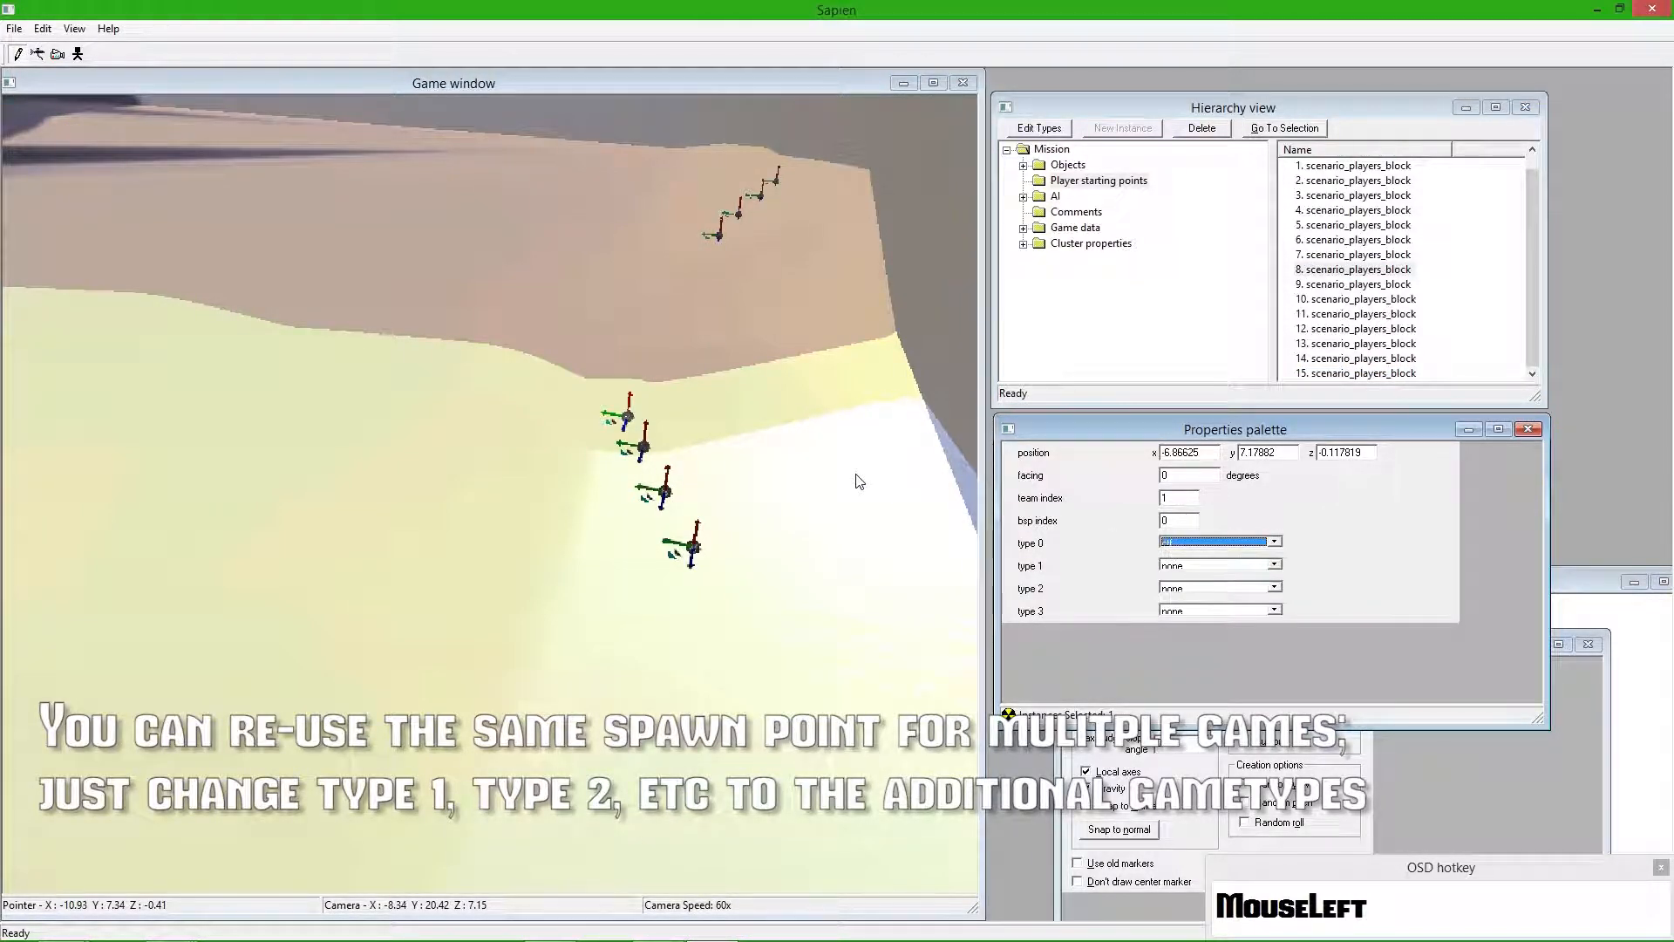
- Place a starting point with team index 1 on the slope at about X 5.78, Y 25.14, and set its type 0 to all games
{"action": "left_click_drag", "start_coordinate": [490, 492], "coordinate": [327, 532]}
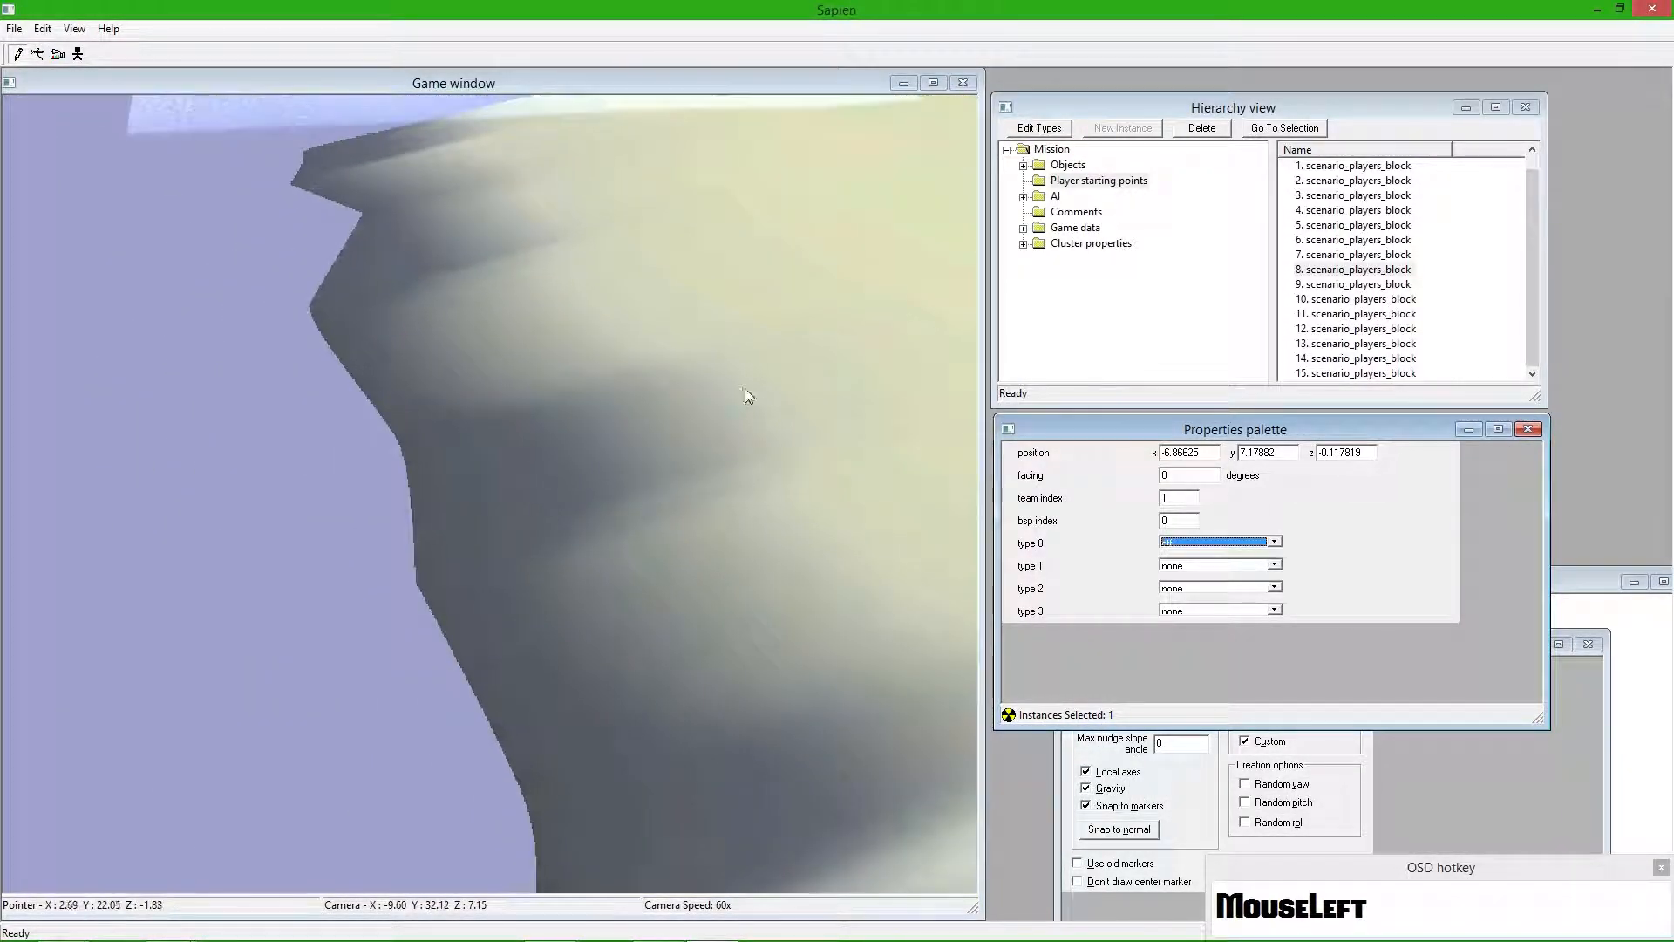
{"action": "right_click", "coordinate": [575, 369]}
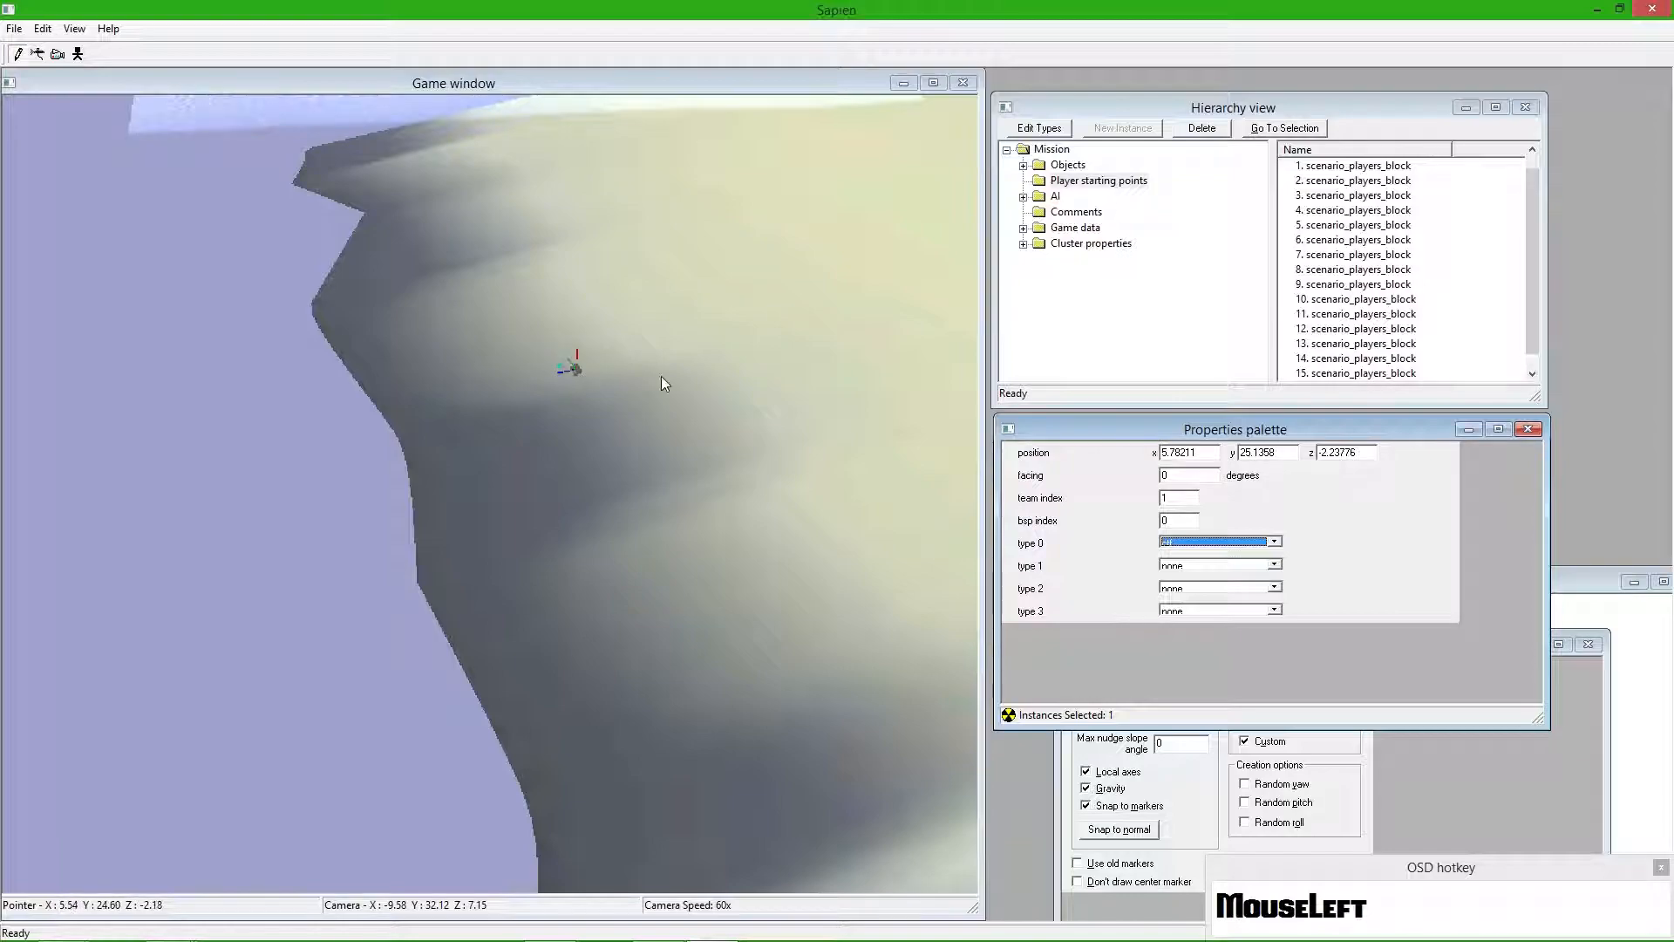
{"action": "left_click", "coordinate": [1221, 543]}
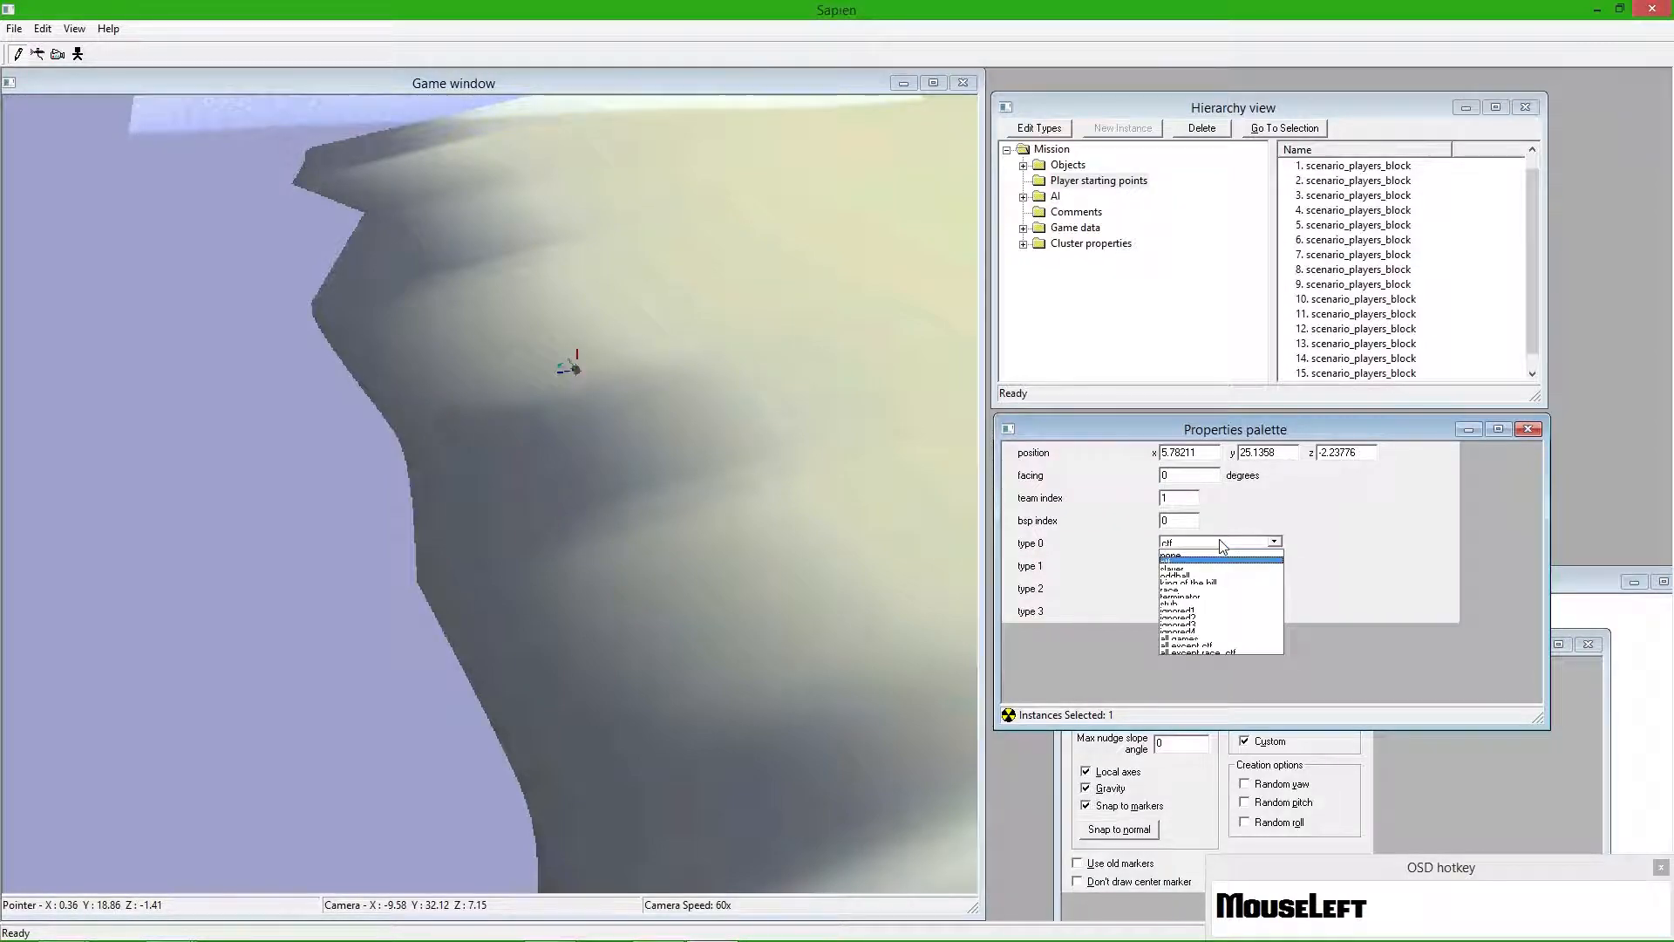
{"action": "left_click", "coordinate": [1203, 639]}
- Look over the rows of starting points and the terrain between the two team bases
{"action": "left_click_drag", "start_coordinate": [719, 390], "coordinate": [645, 423]}
{"action": "mouse_move", "coordinate": [645, 423]}
{"action": "middle_mouse_down"}
{"action": "mouse_move", "coordinate": [332, 419]}
{"action": "mouse_move", "coordinate": [444, 421]}
{"action": "mouse_move", "coordinate": [532, 523]}
{"action": "mouse_move", "coordinate": [493, 514]}
{"action": "mouse_move", "coordinate": [392, 558]}
{"action": "mouse_move", "coordinate": [462, 510]}
{"action": "mouse_move", "coordinate": [532, 514]}
{"action": "mouse_move", "coordinate": [571, 484]}
{"action": "mouse_move", "coordinate": [567, 506]}
{"action": "mouse_move", "coordinate": [420, 488]}
{"action": "middle_mouse_up"}
{"action": "key", "text": "d"}
{"action": "key", "text": "d"}
{"action": "key", "text": "a"}
{"action": "key", "text": "a"}
{"action": "key", "text": "a"}
{"action": "key", "text": "w"}
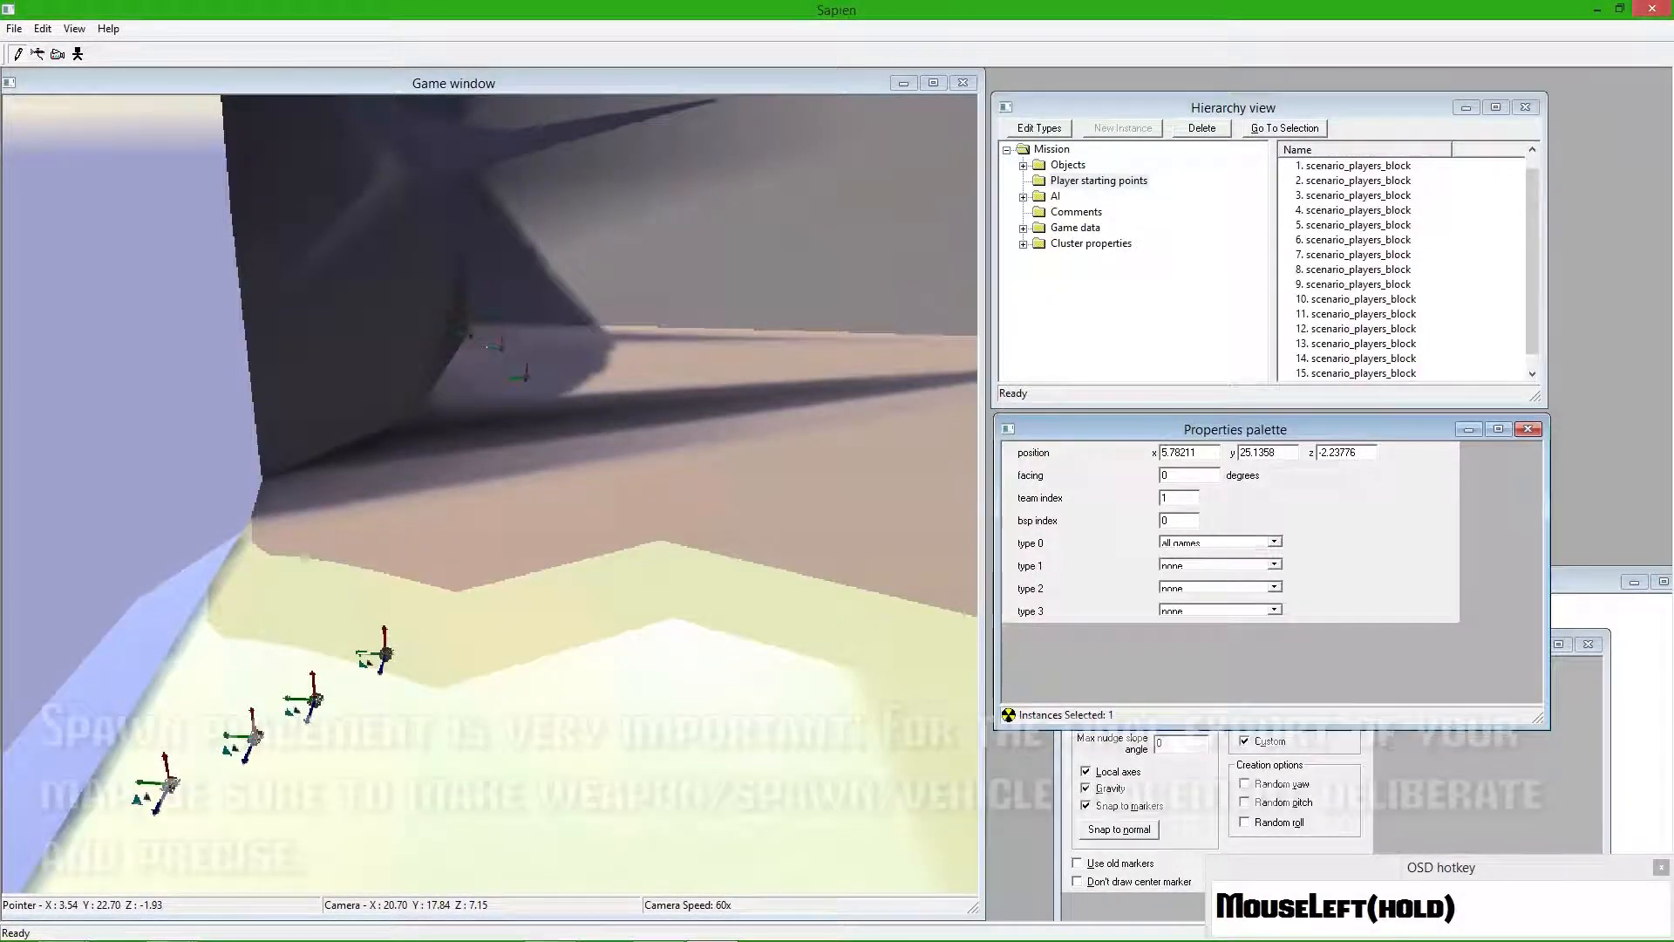
{"action": "middle_click_drag", "start_coordinate": [420, 489], "coordinate": [22, 494]}
{"action": "key", "text": "d"}
{"action": "middle_click_drag", "start_coordinate": [728, 428], "coordinate": [734, 389]}
{"action": "key", "text": "w"}
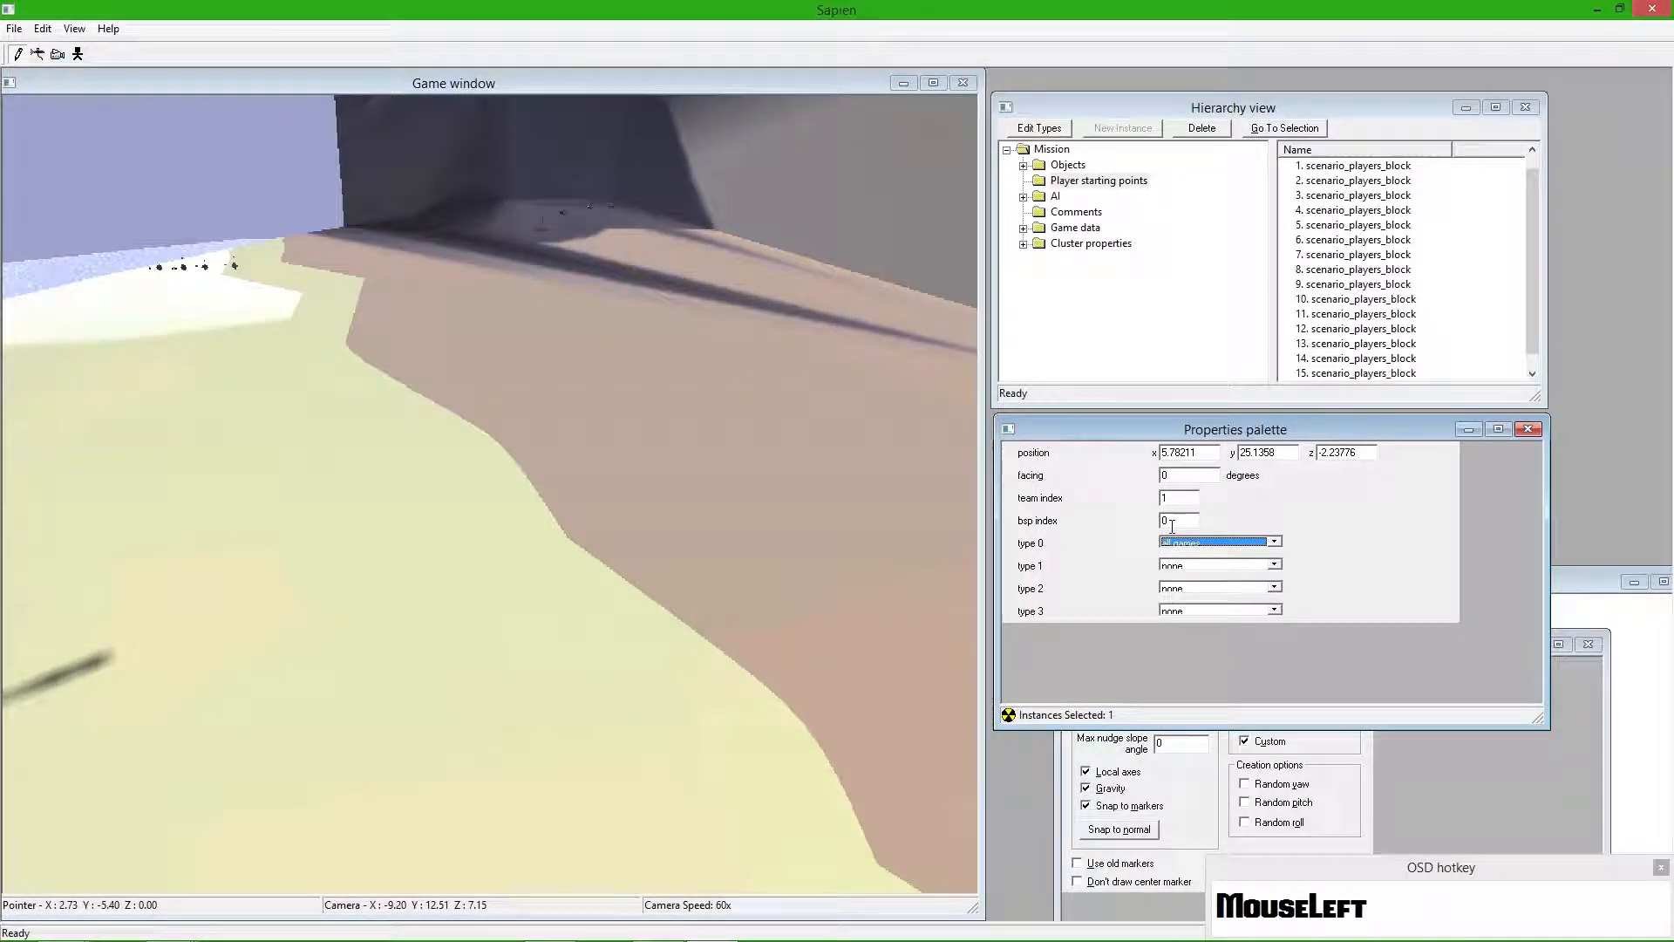
{"action": "left_click_drag", "start_coordinate": [881, 412], "coordinate": [845, 417]}
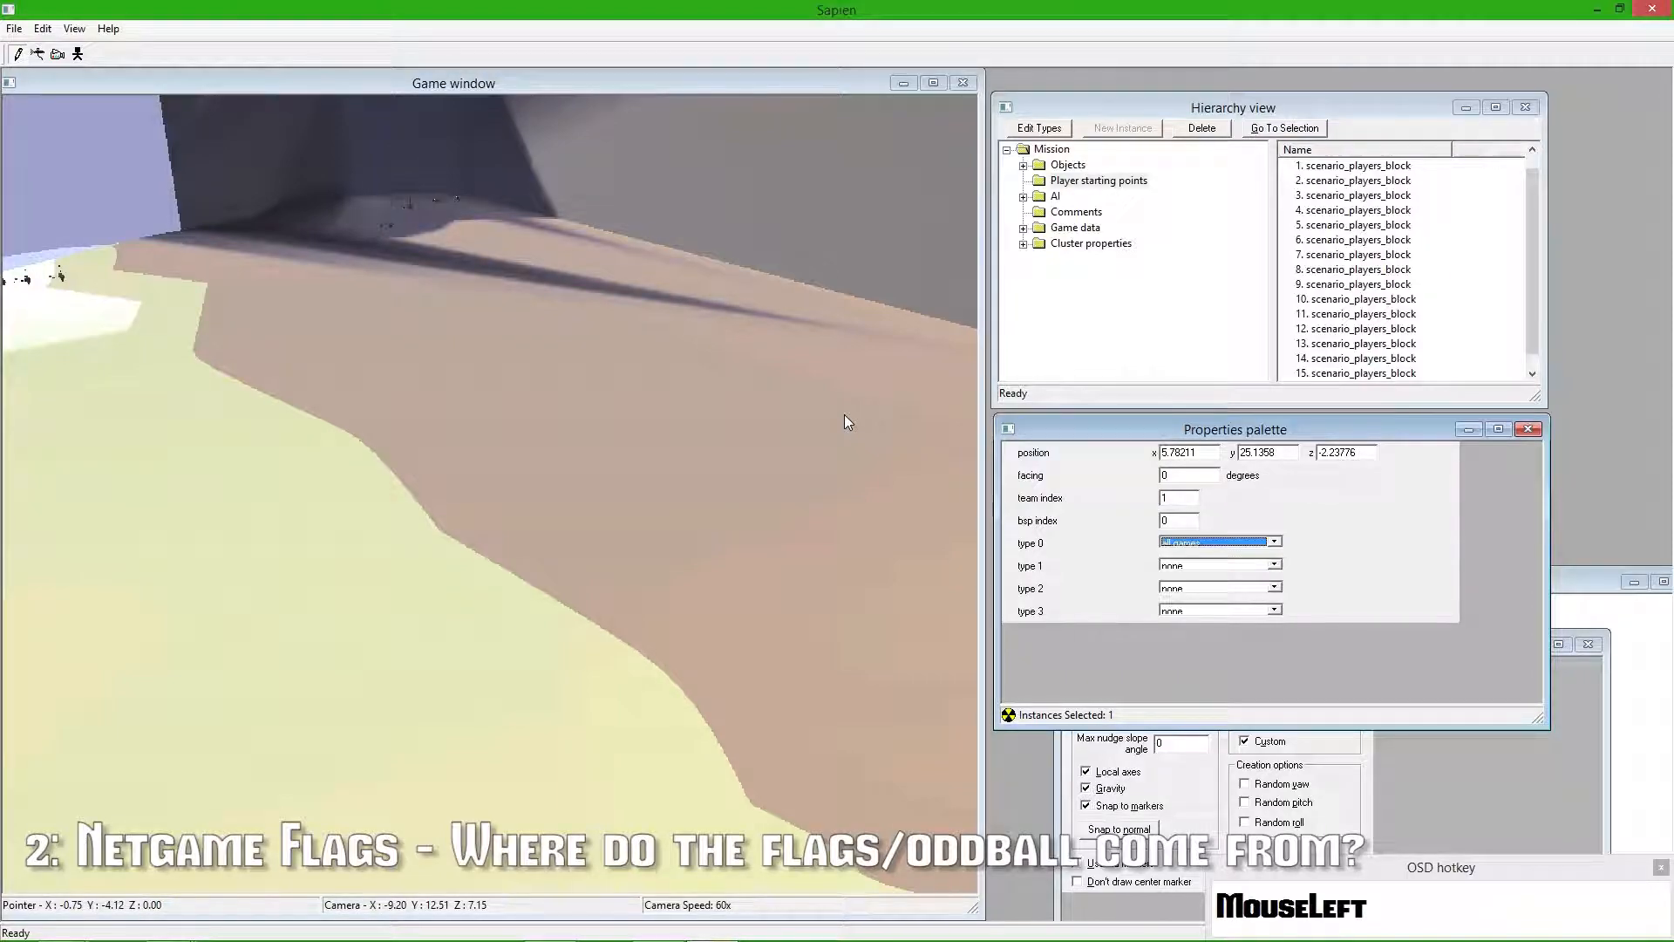
- Open the netgame flags in Game data after viewing the netgame equipment properties, and choose the ctf - flag type
{"action": "left_click", "coordinate": [1024, 228]}
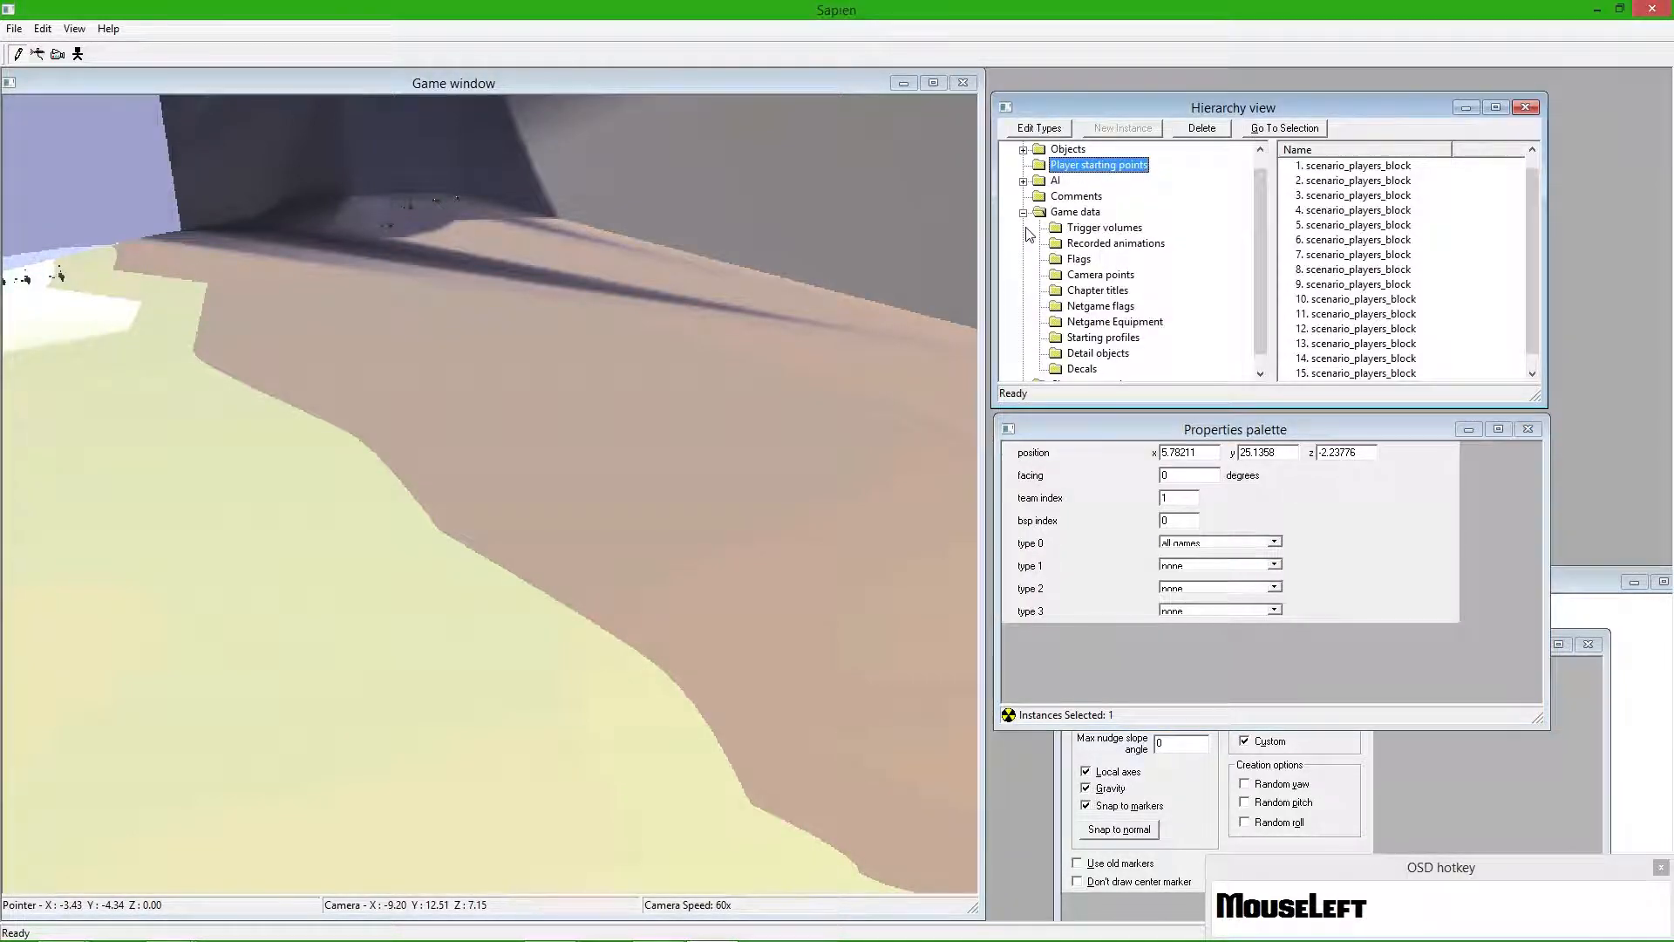
{"action": "left_click", "coordinate": [1097, 307]}
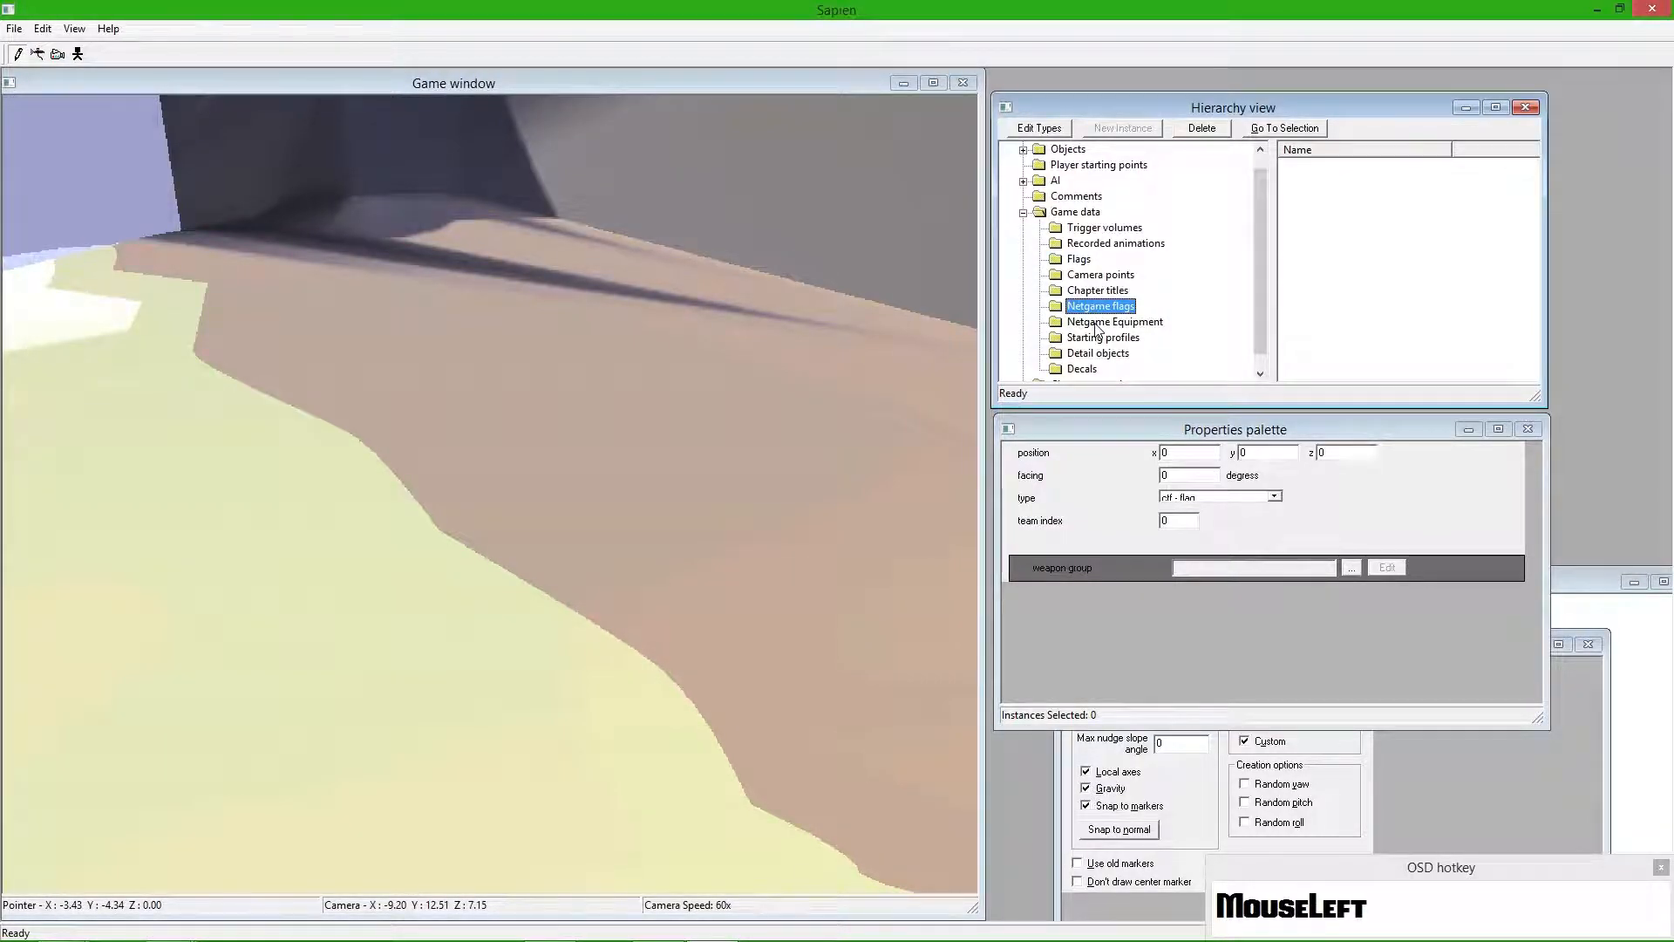
{"action": "left_click", "coordinate": [1103, 325]}
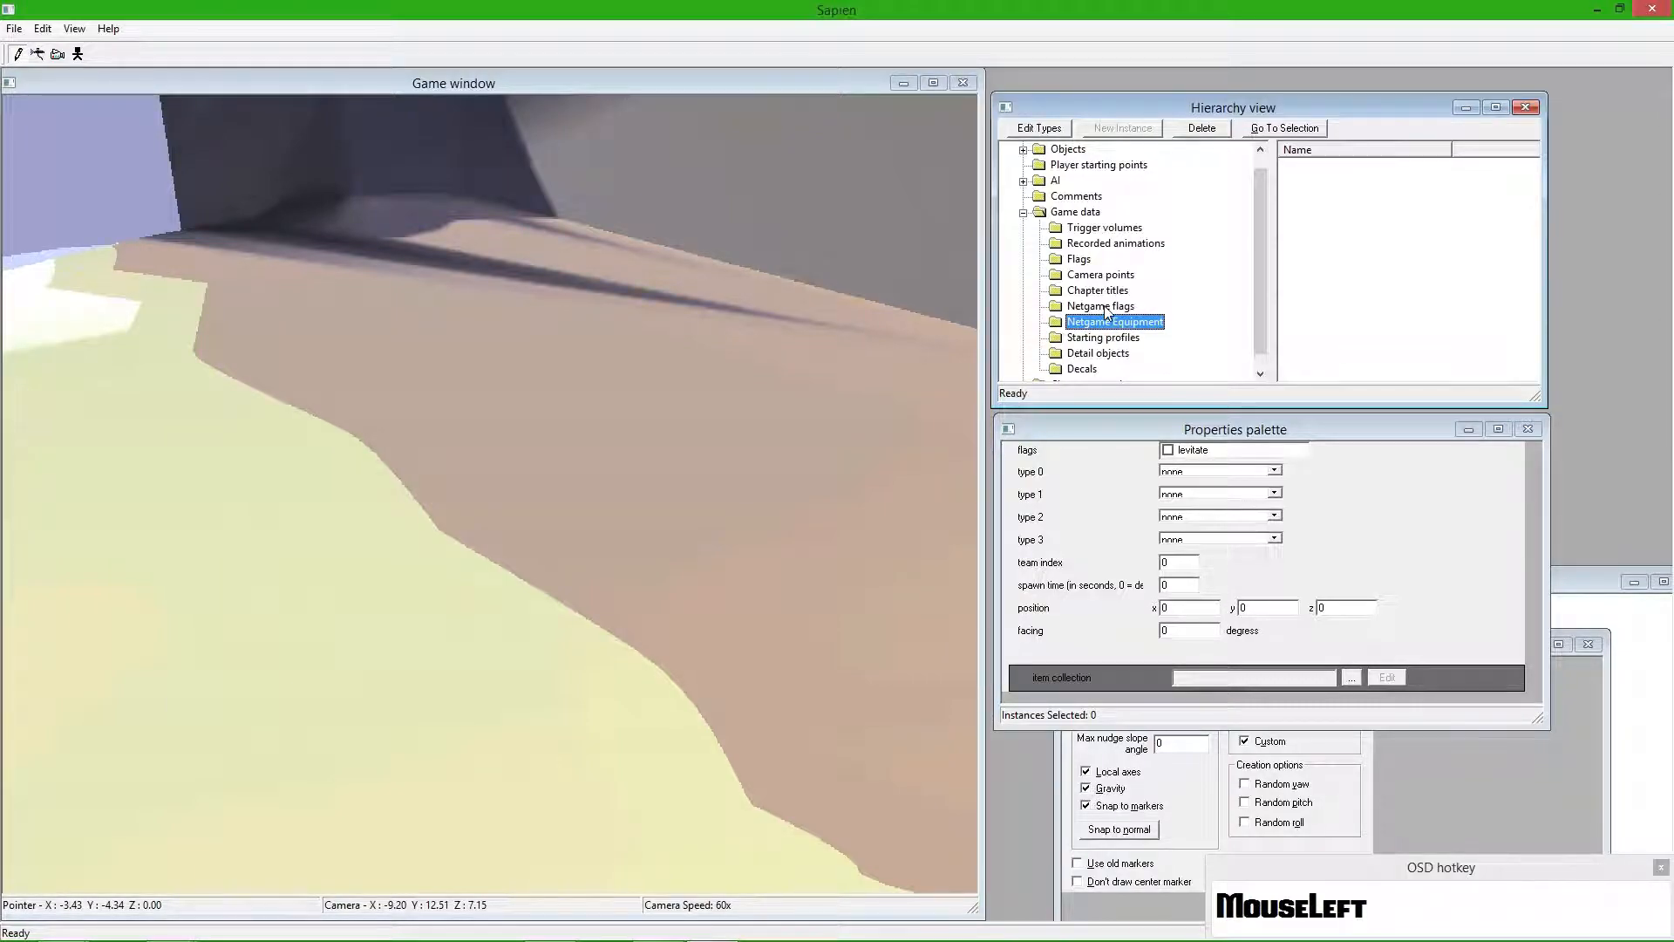
{"action": "left_click", "coordinate": [1104, 309]}
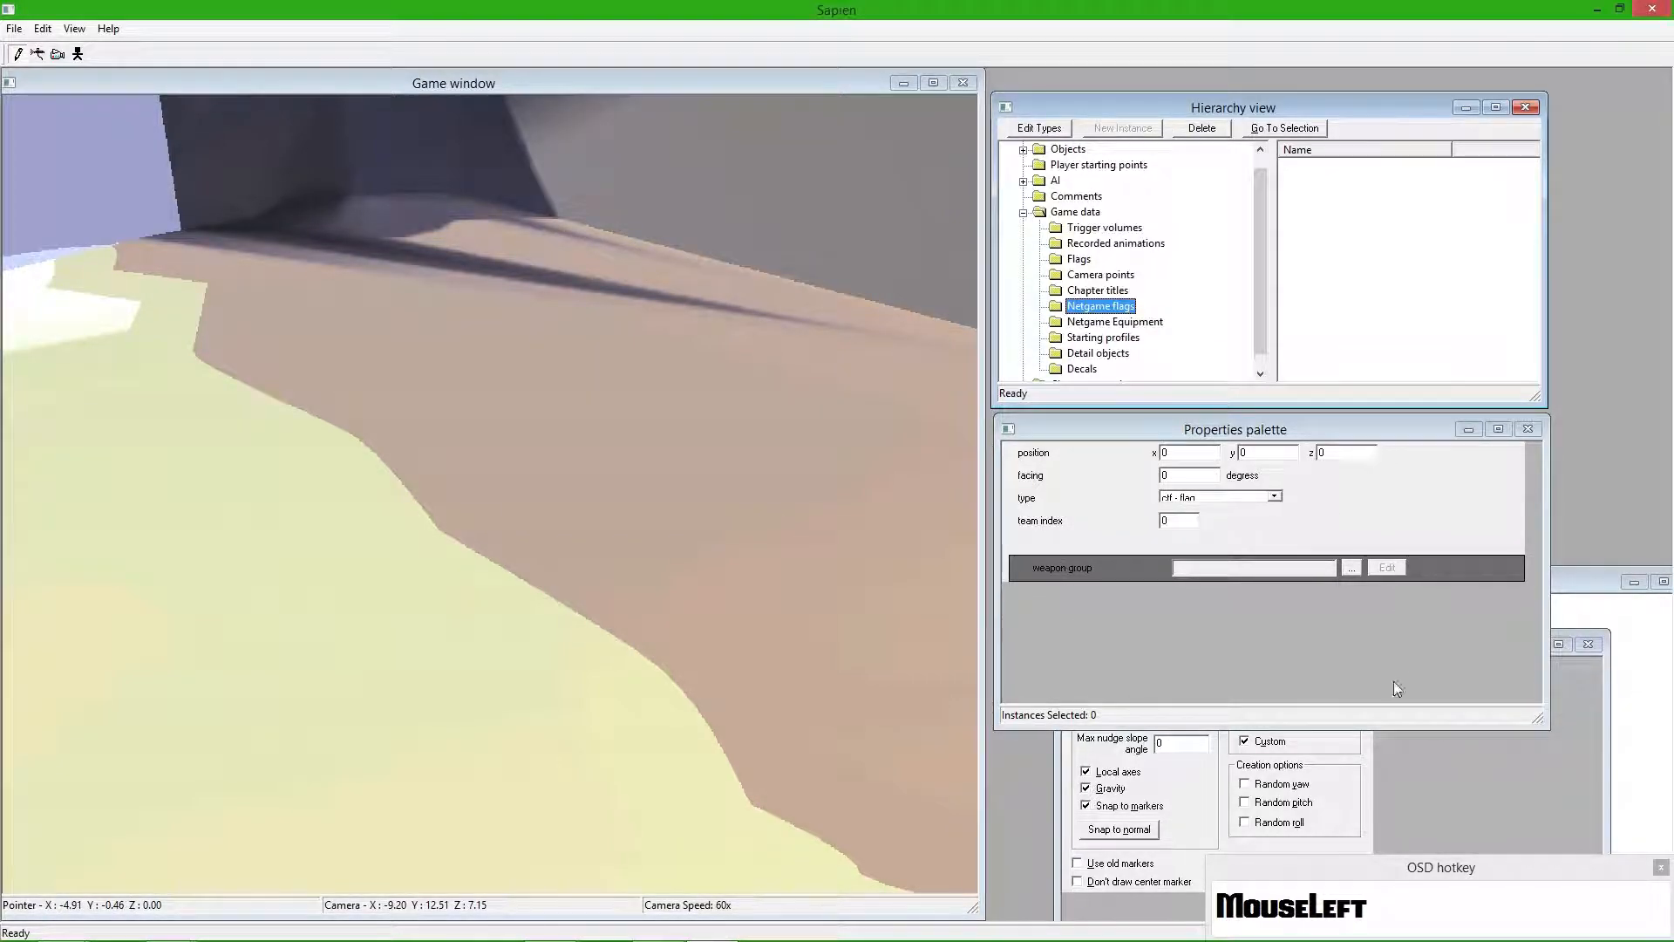
{"action": "left_click", "coordinate": [1234, 496]}
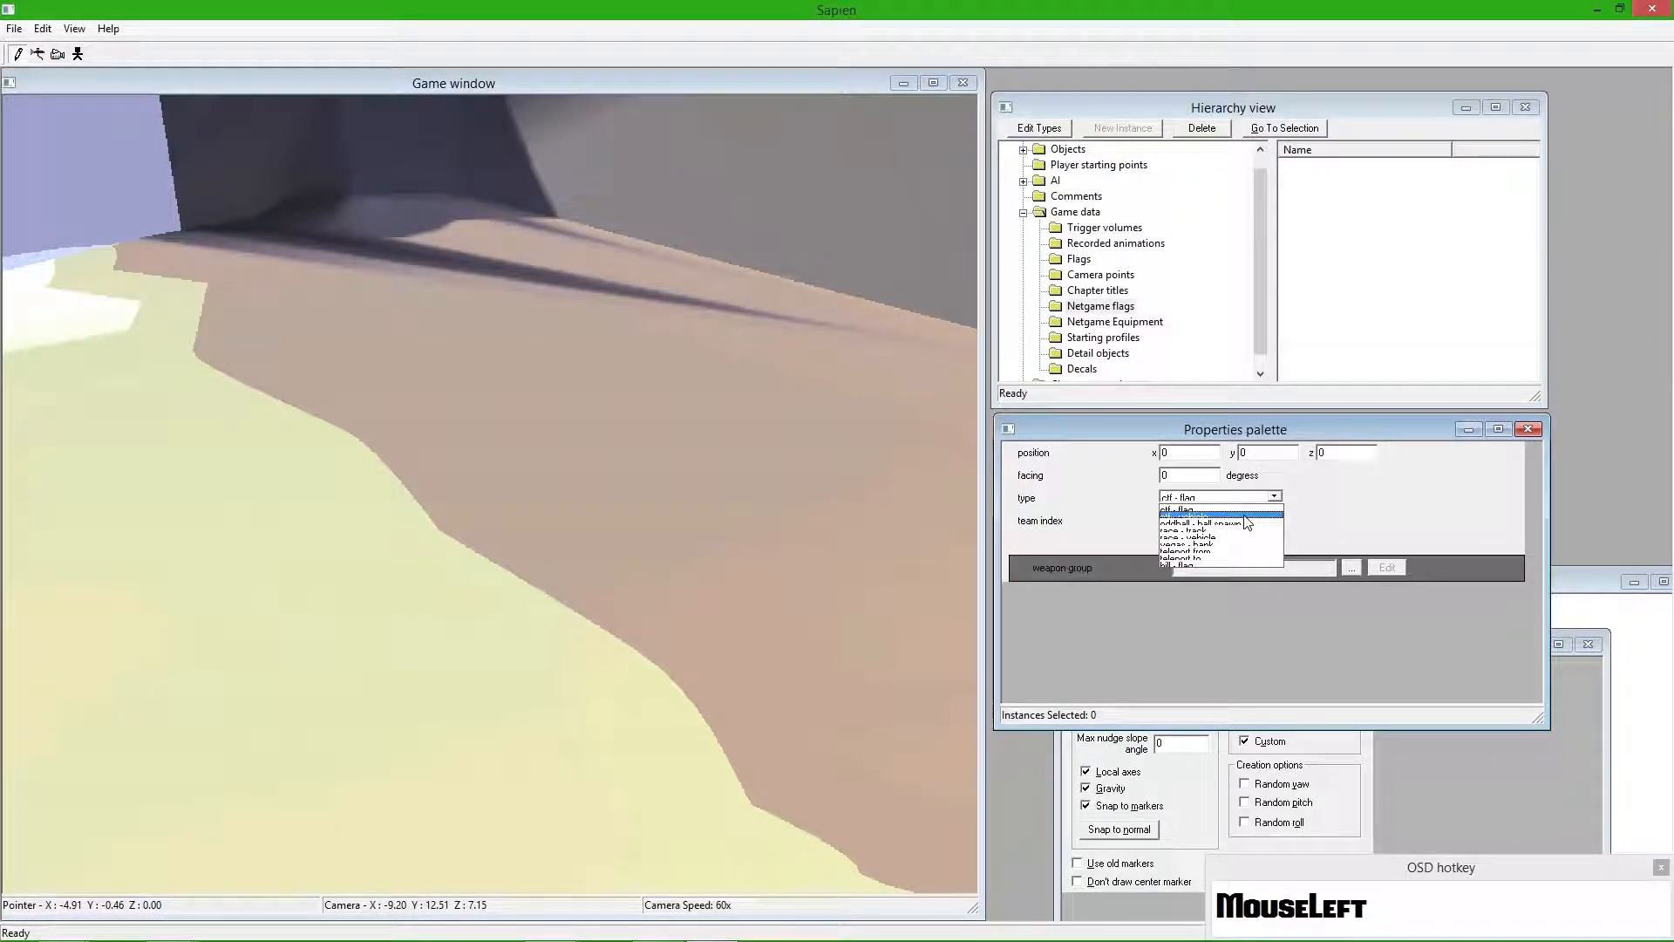
{"action": "left_click", "coordinate": [1247, 511]}
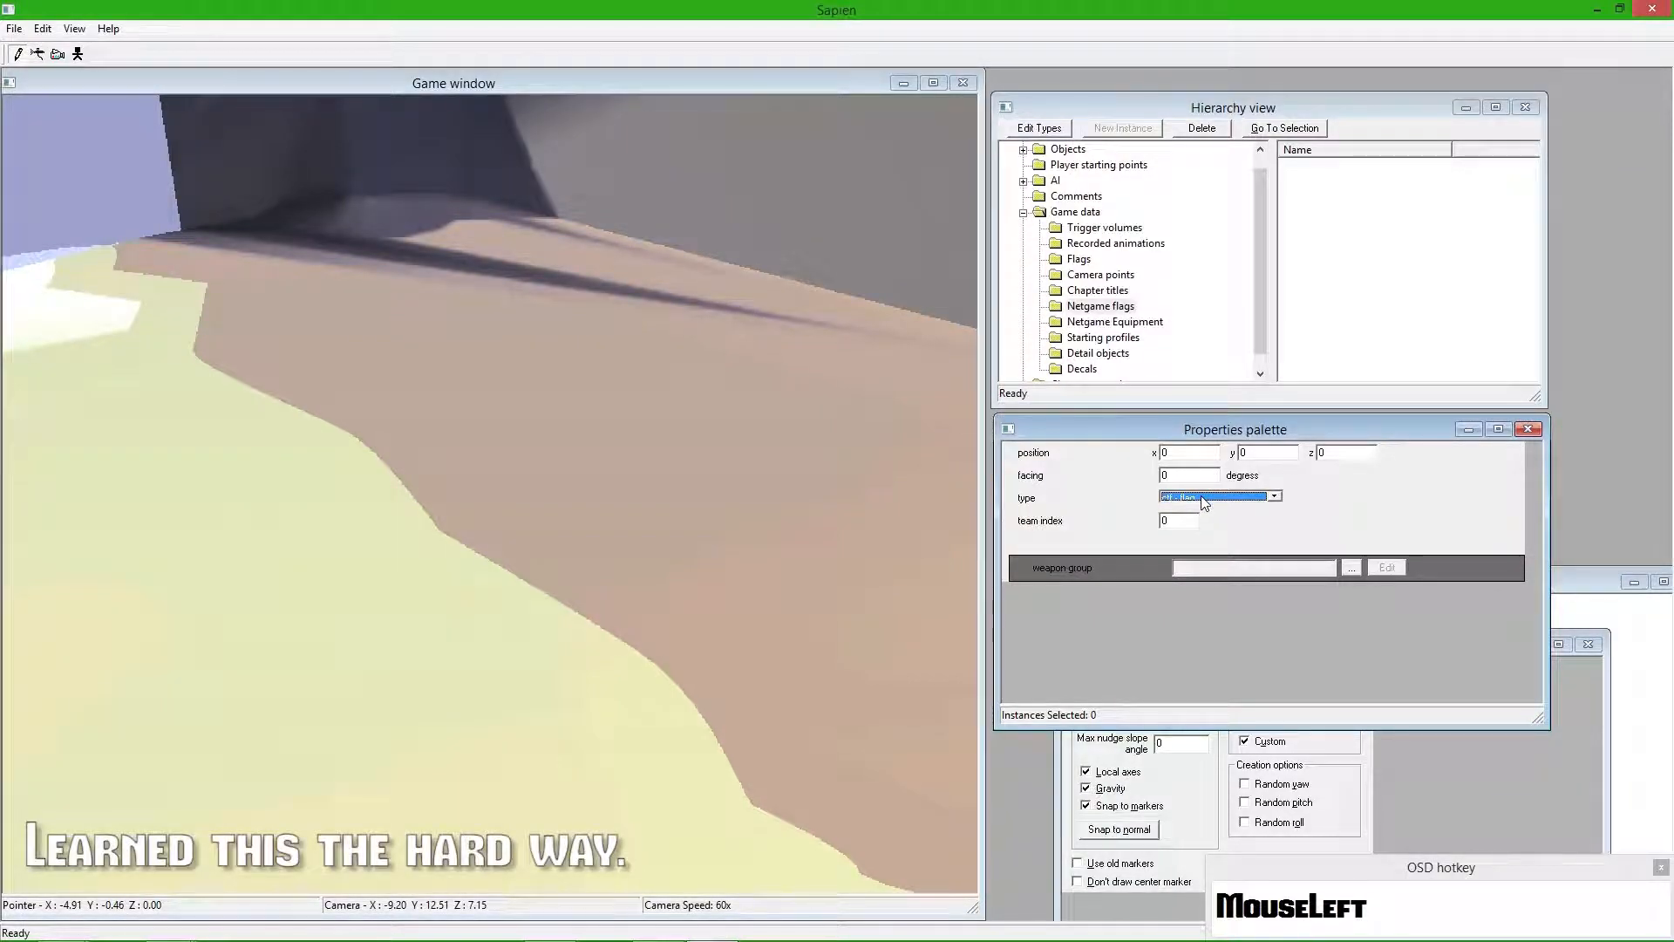
- Place a ctf flag on the grass edge at about X -6.55, Y 5.11, and set its team index to 1
{"action": "left_click_drag", "start_coordinate": [822, 485], "coordinate": [676, 452]}
{"action": "key", "text": "s"}
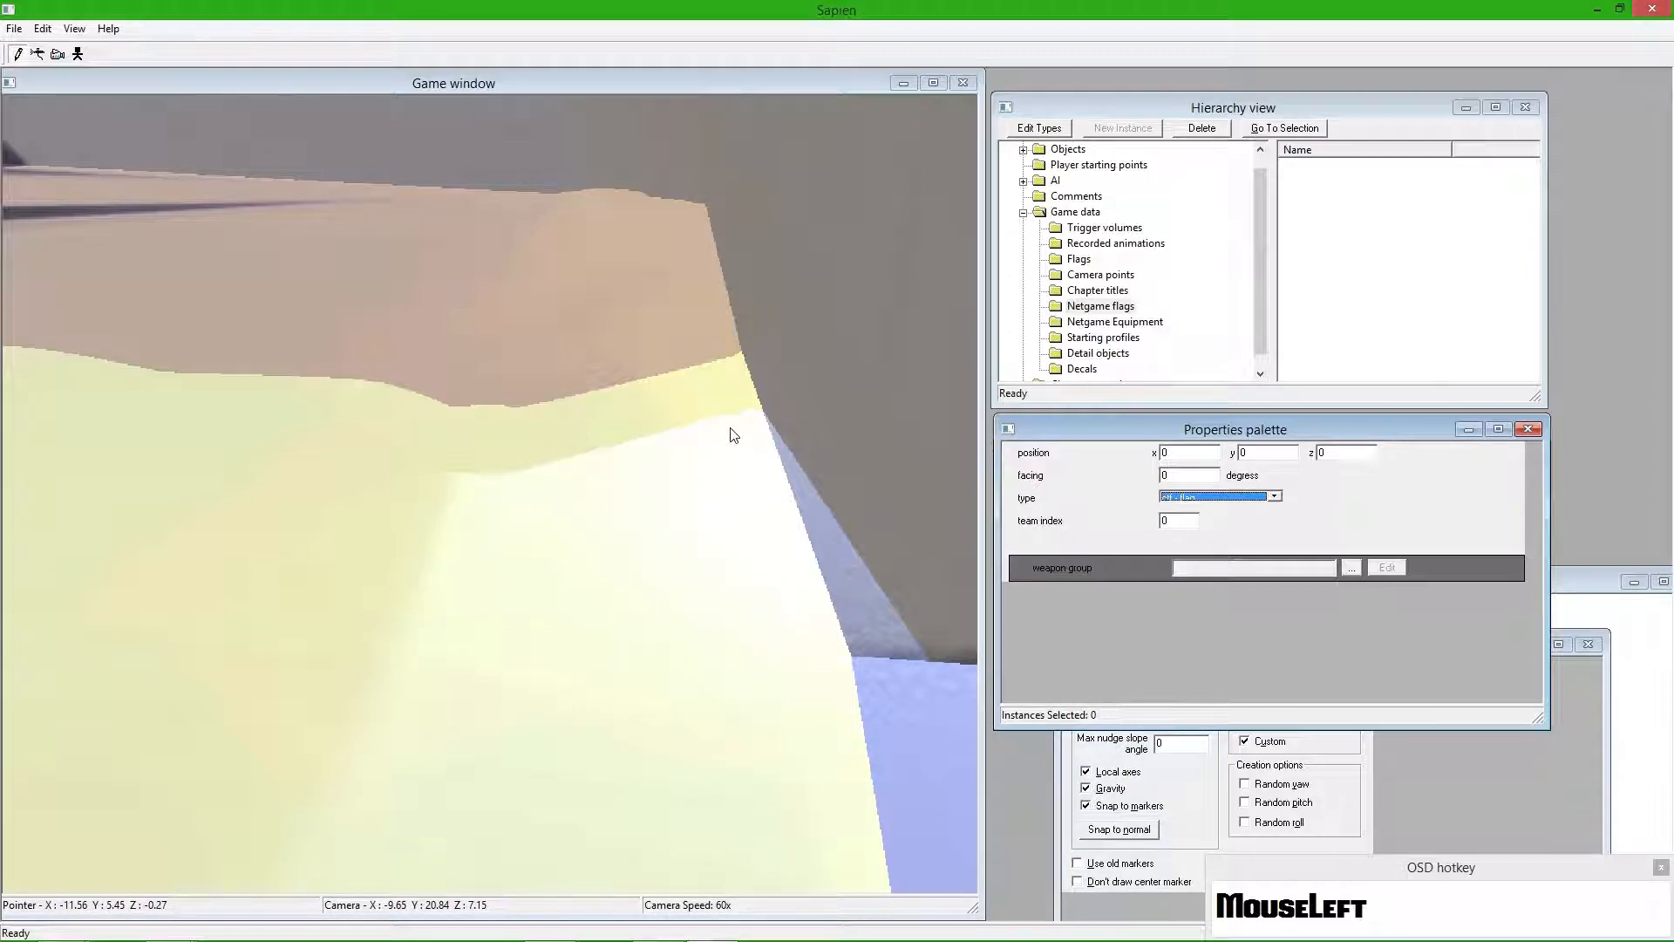
{"action": "left_click", "coordinate": [495, 386]}
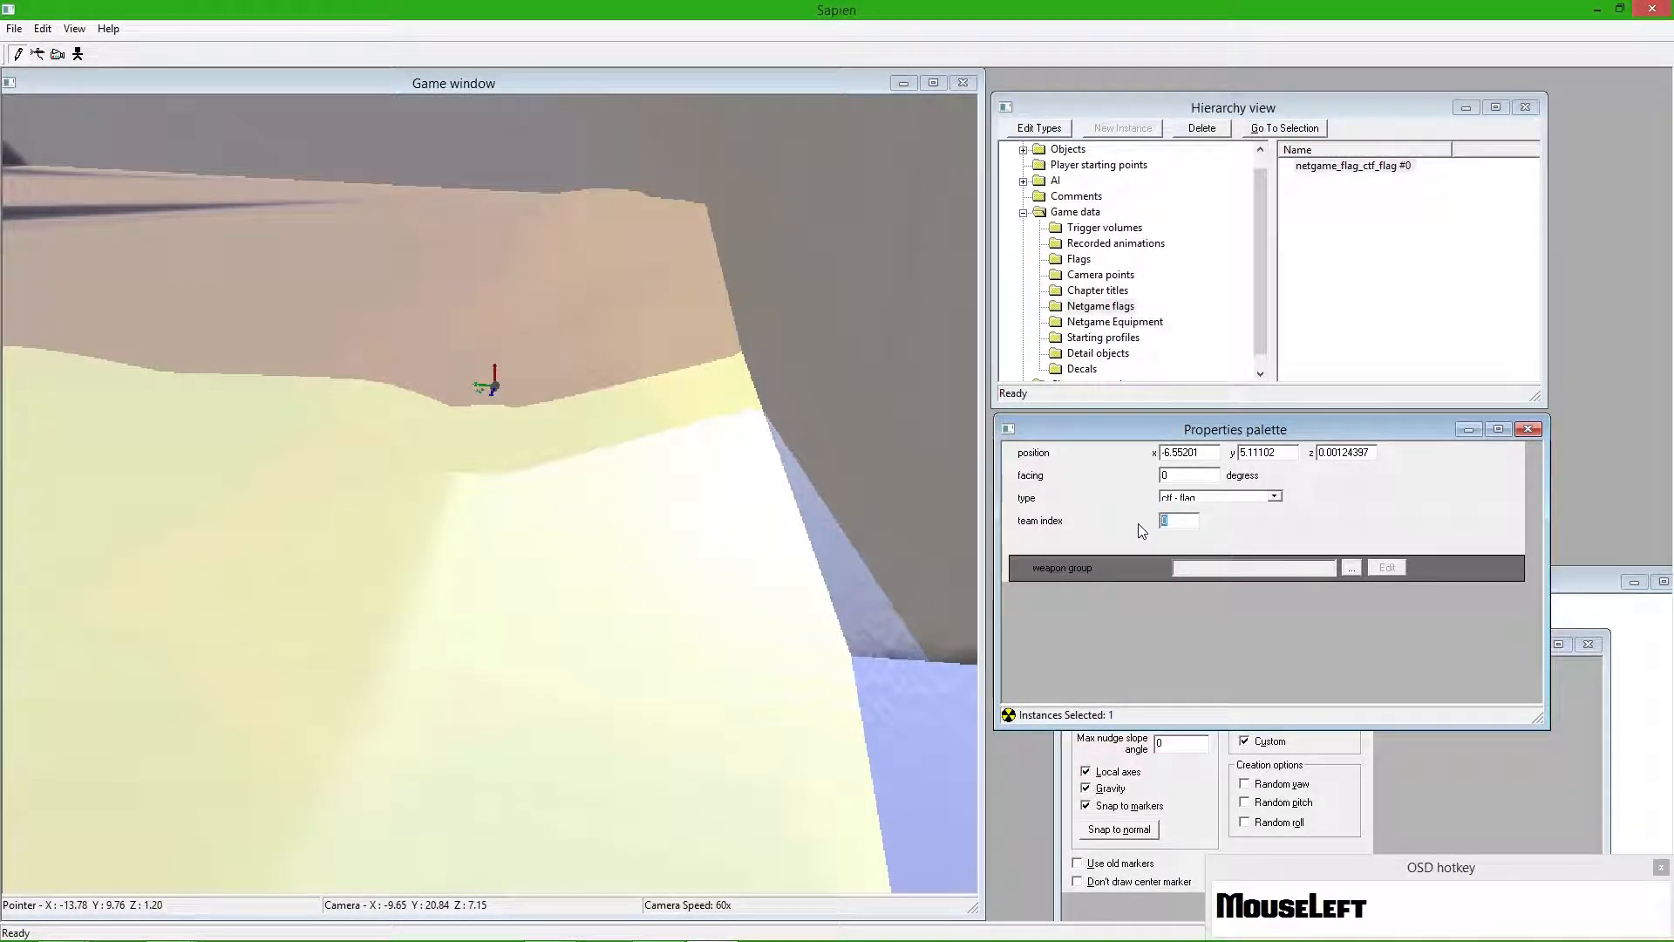
{"action": "type", "text": "1\\"}
{"action": "key", "text": "BackSpace"}
- Place a second ctf flag at the opposite base, about X 25.31, Y 3.56, with team index 0, and inspect it up close
{"action": "middle_click_drag", "start_coordinate": [684, 500], "coordinate": [383, 489]}
{"action": "left_click_drag", "start_coordinate": [384, 488], "coordinate": [562, 418]}
{"action": "left_click", "coordinate": [548, 409]}
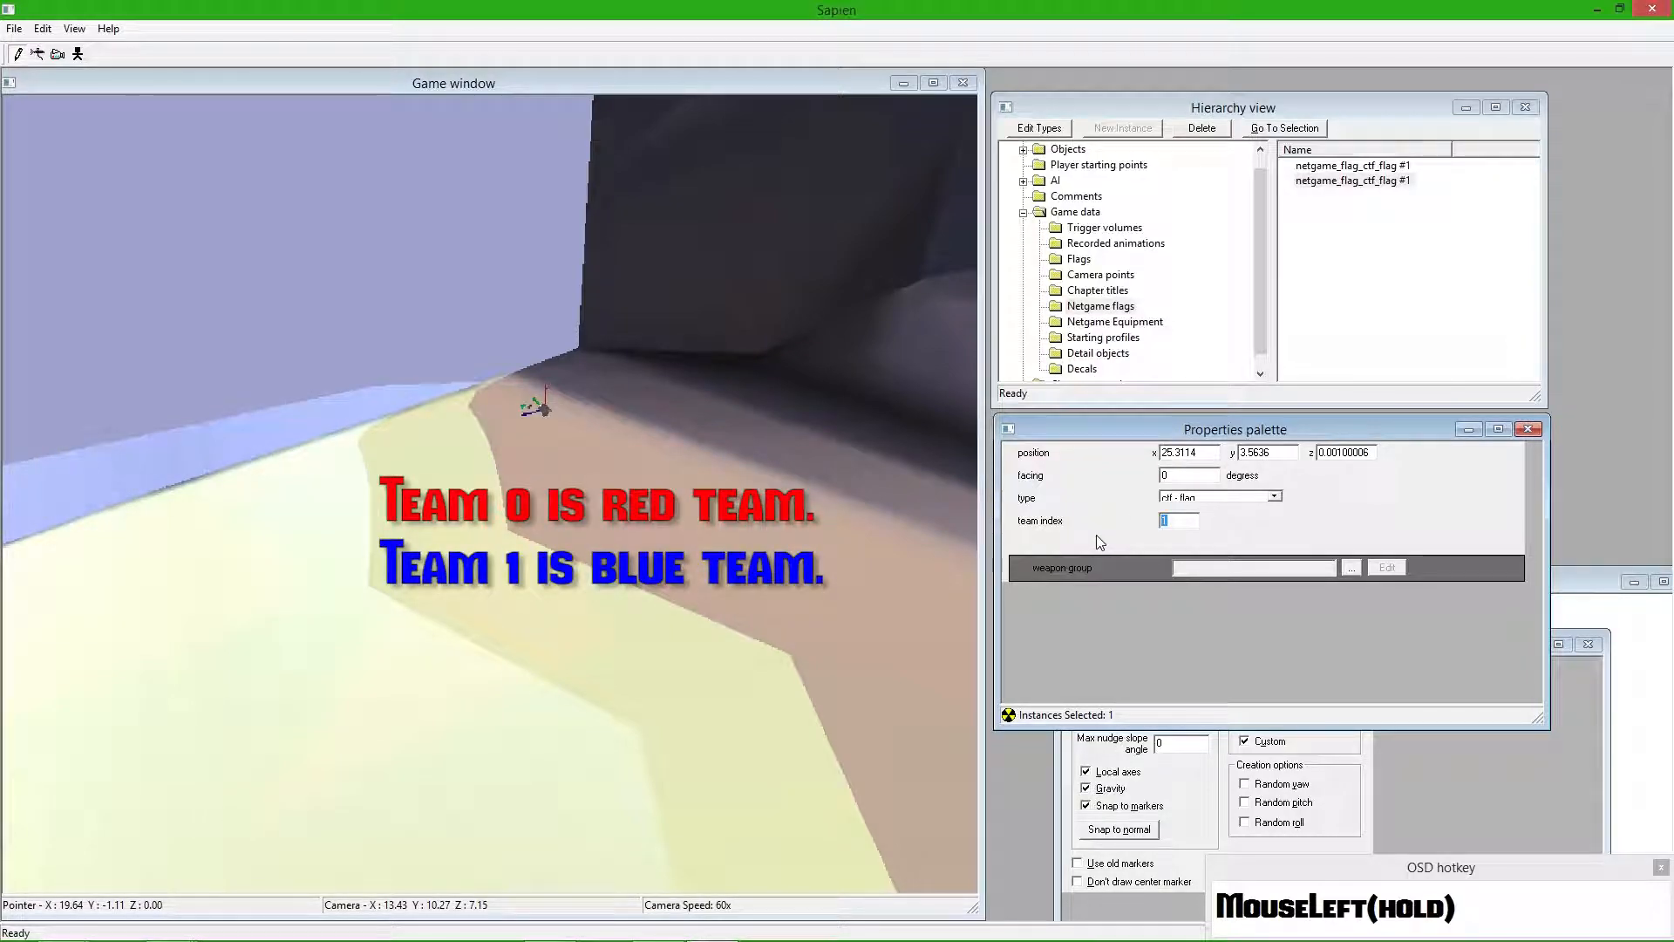
{"action": "type", "text": "0"}
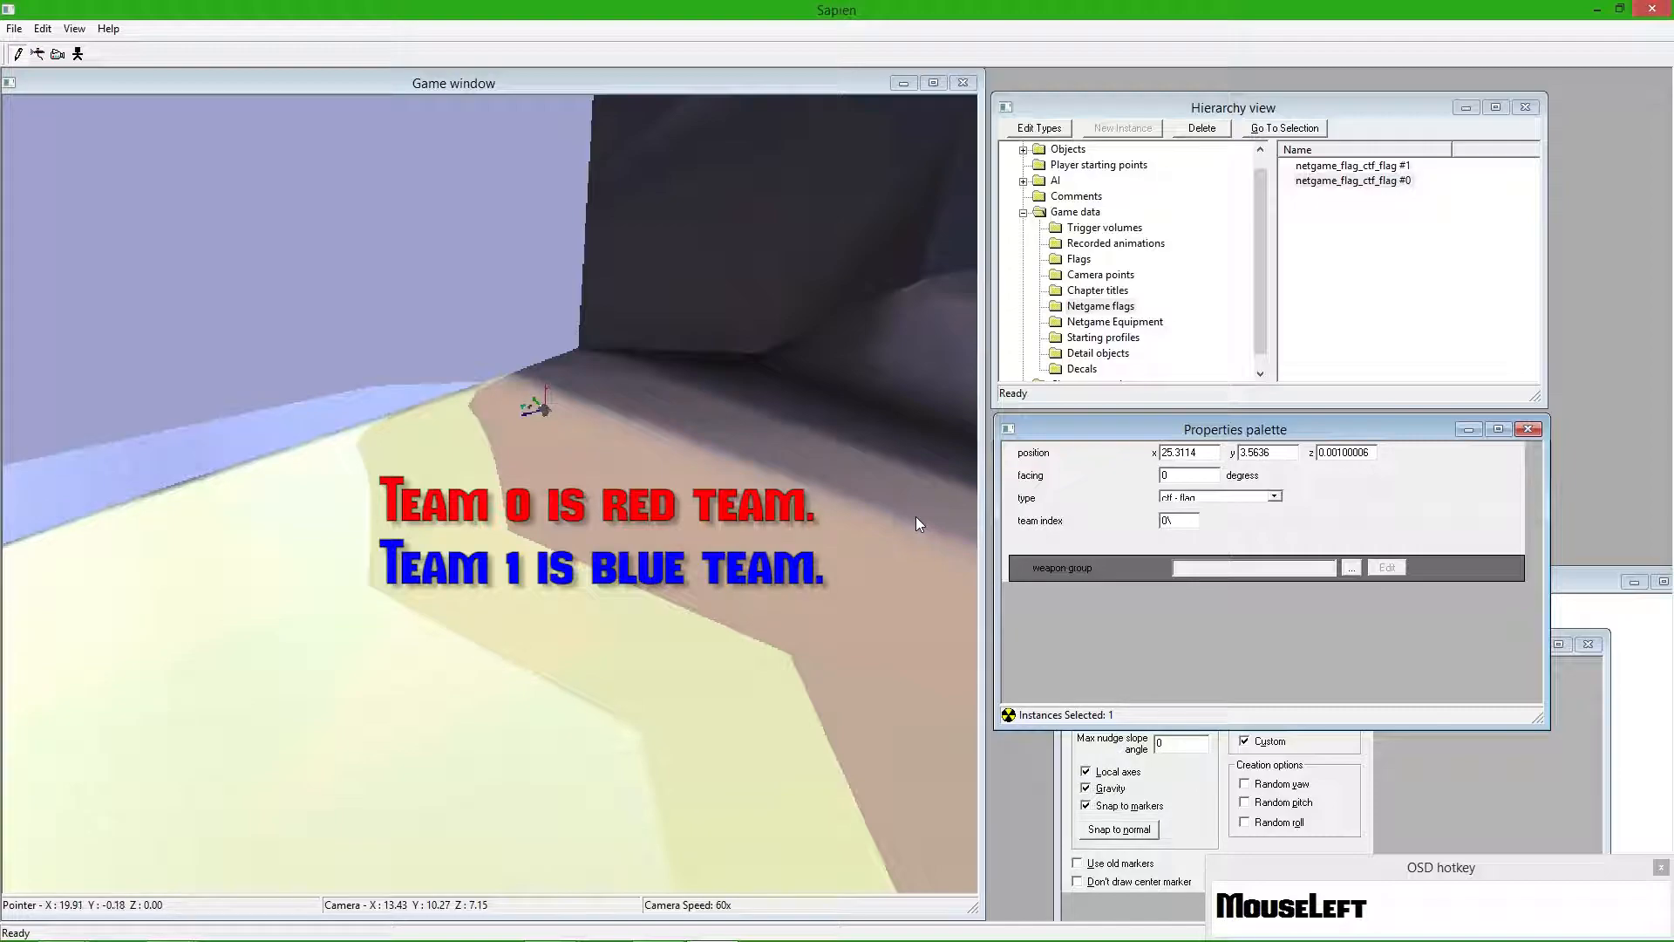
{"action": "left_click_drag", "start_coordinate": [911, 519], "coordinate": [546, 729]}
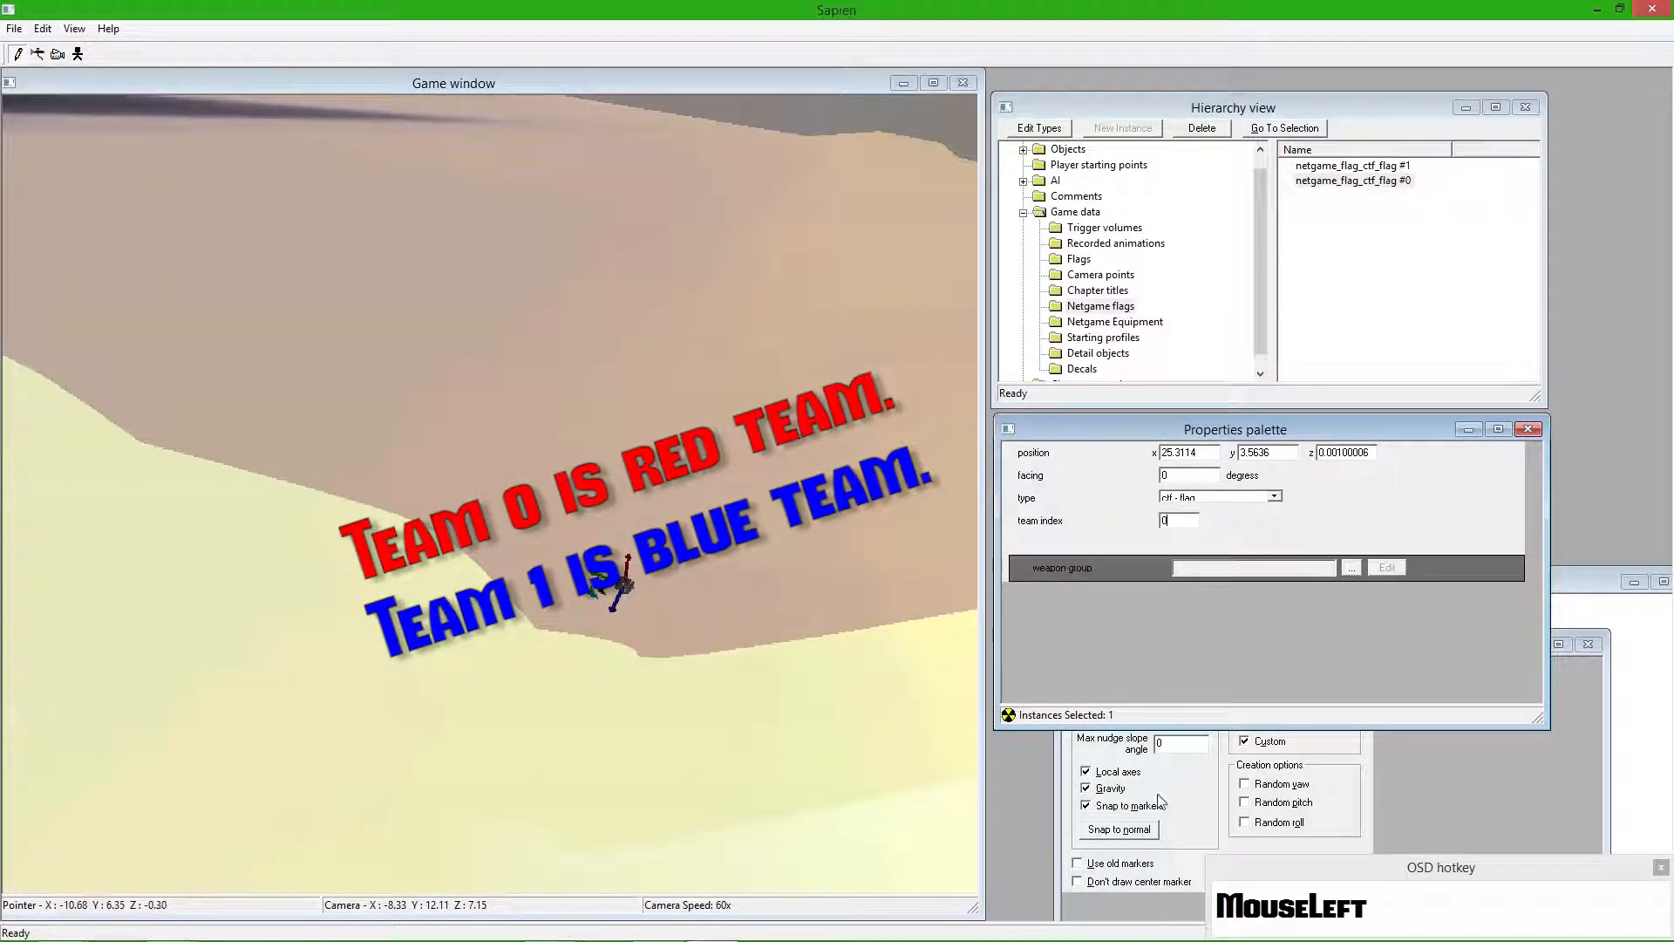
{"action": "left_click_drag", "start_coordinate": [712, 553], "coordinate": [558, 383]}
{"action": "left_click_drag", "start_coordinate": [368, 305], "coordinate": [516, 410]}
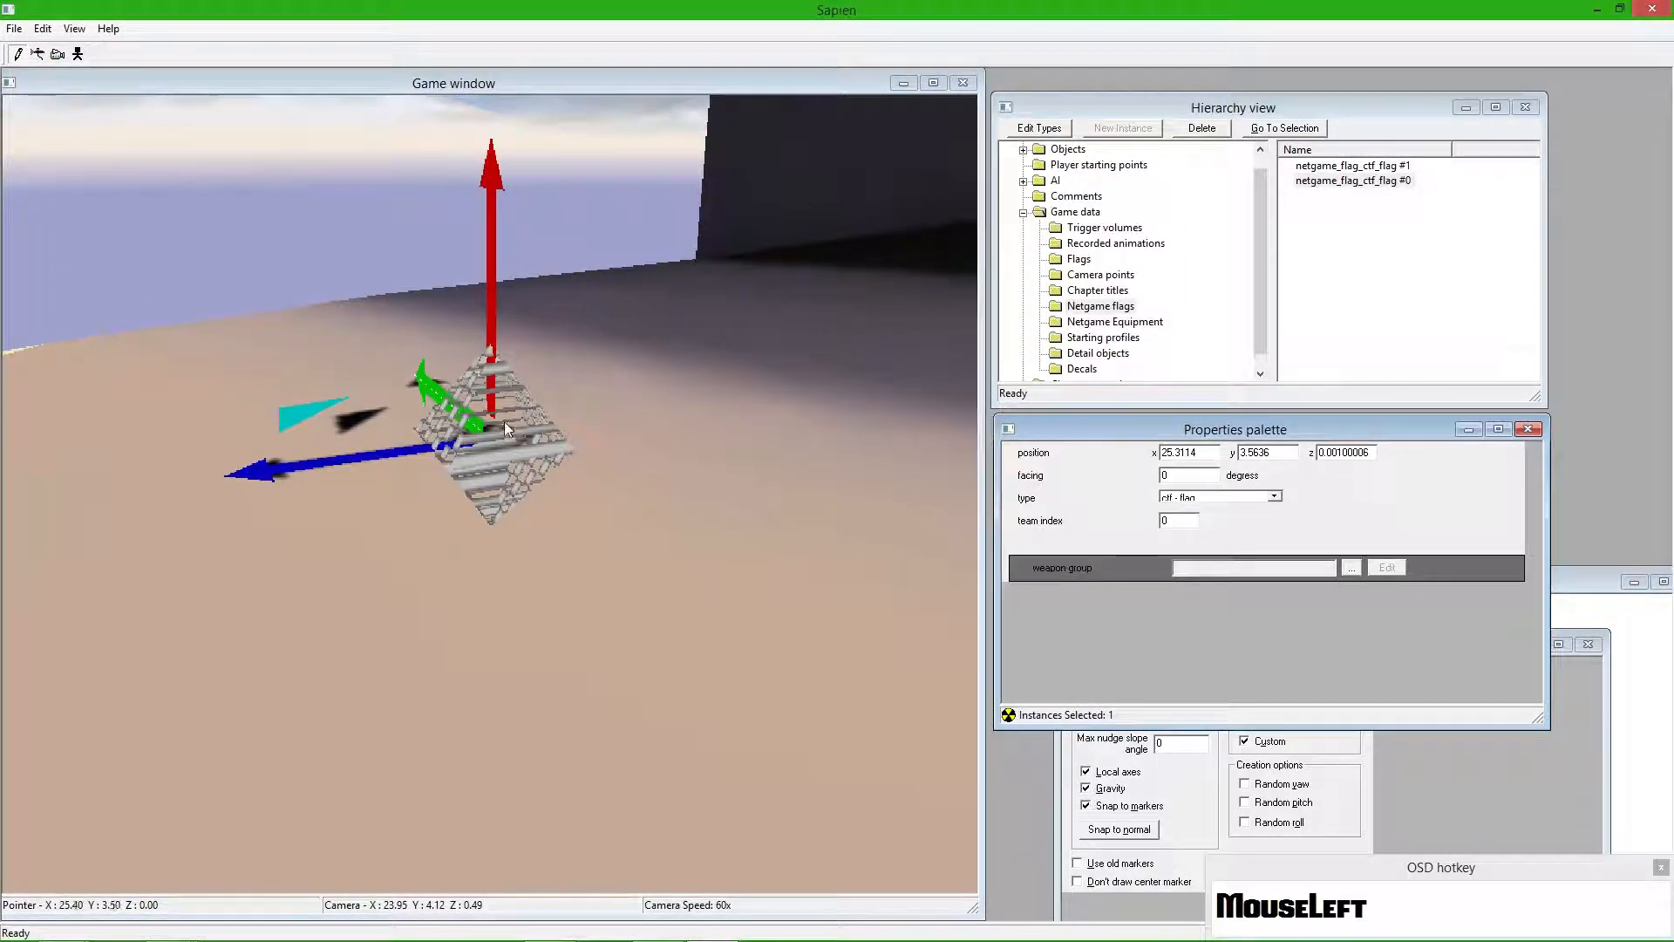
- Place a netgame equipment instance at about X 12.06, Y 0.21, with type 0 king of the hill and type 1 ctf
{"action": "left_click", "coordinate": [1101, 322]}
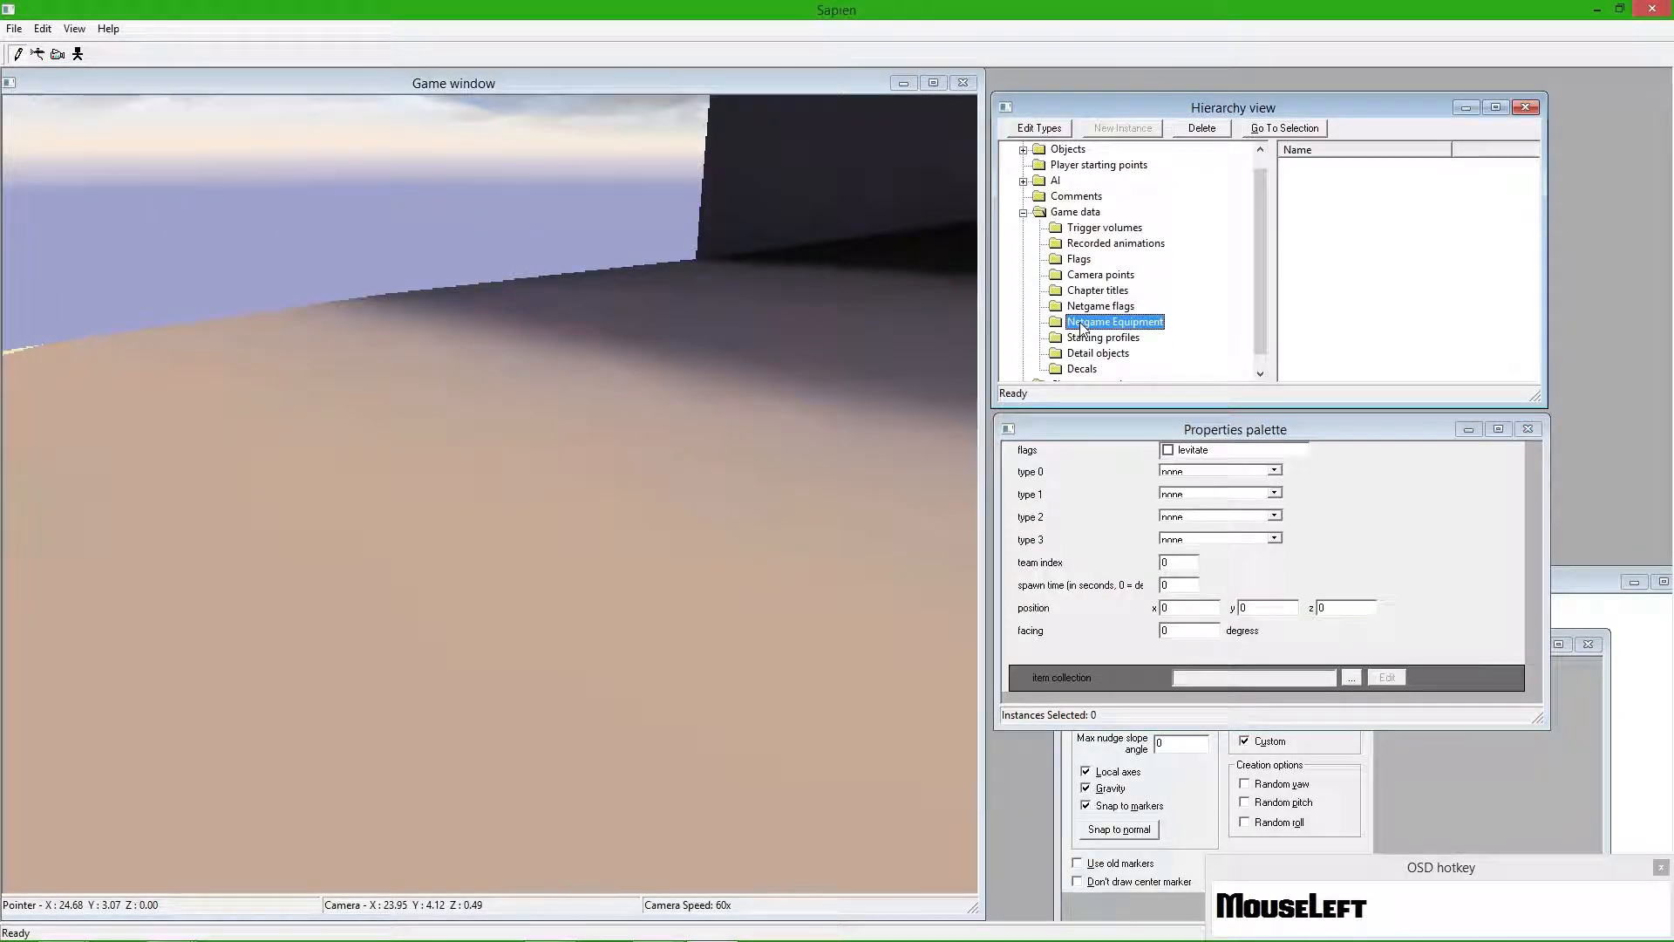
{"action": "left_click_drag", "start_coordinate": [490, 493], "coordinate": [621, 469]}
{"action": "left_click", "coordinate": [457, 406]}
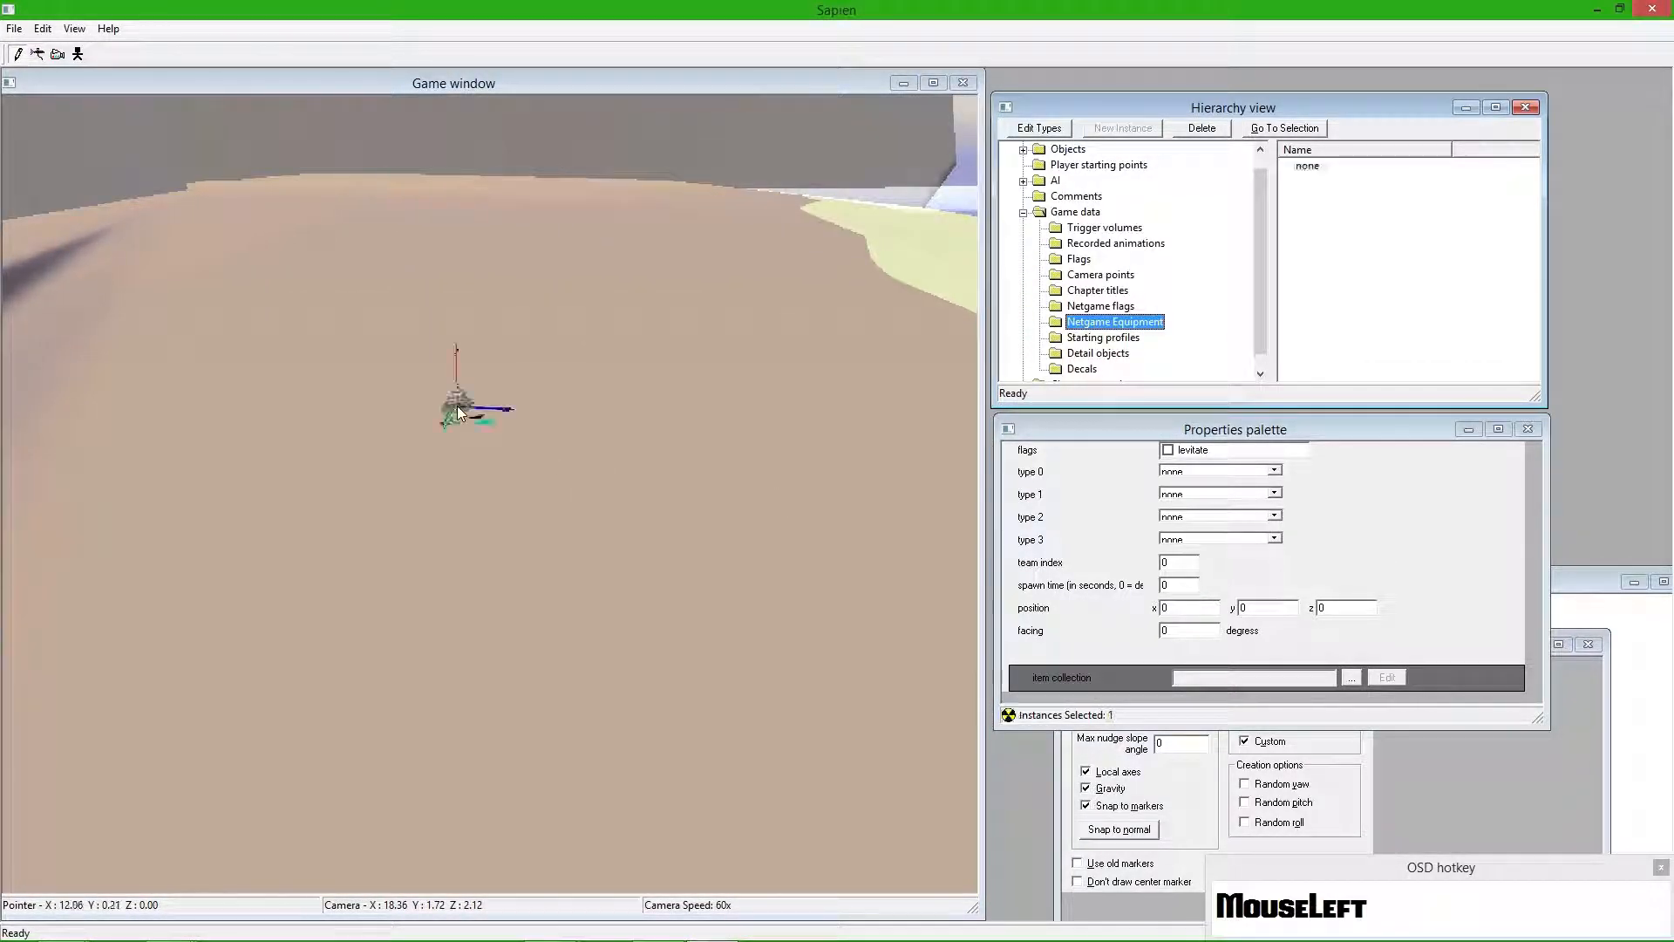
{"action": "left_click", "coordinate": [1241, 473]}
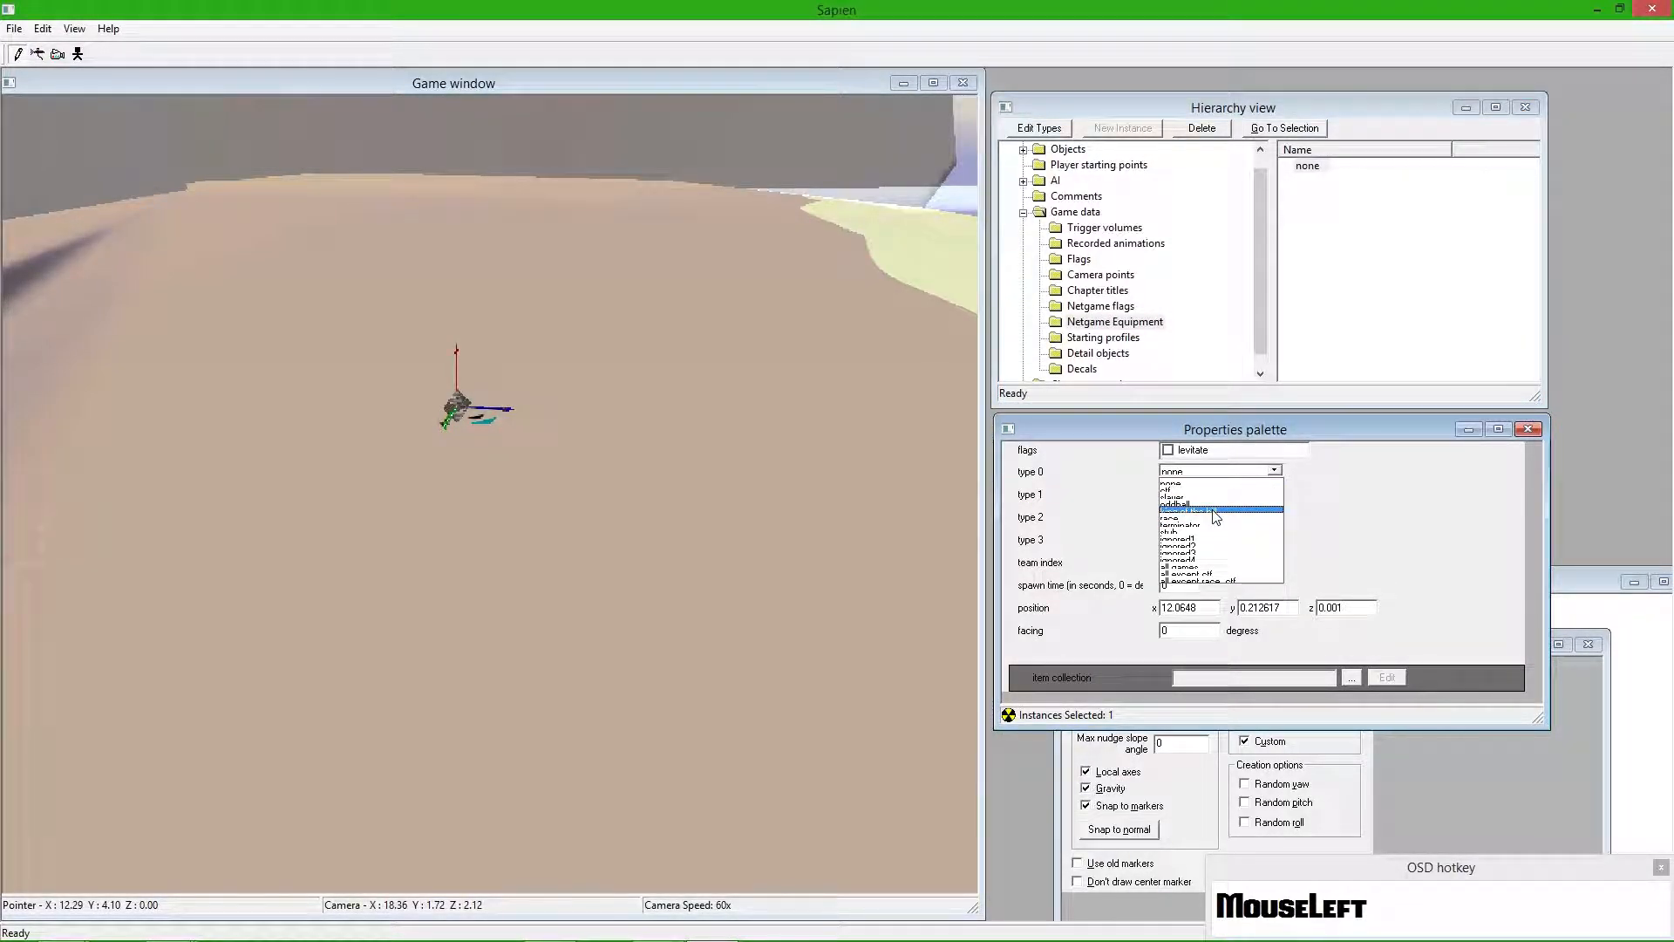
{"action": "left_click", "coordinate": [1217, 513]}
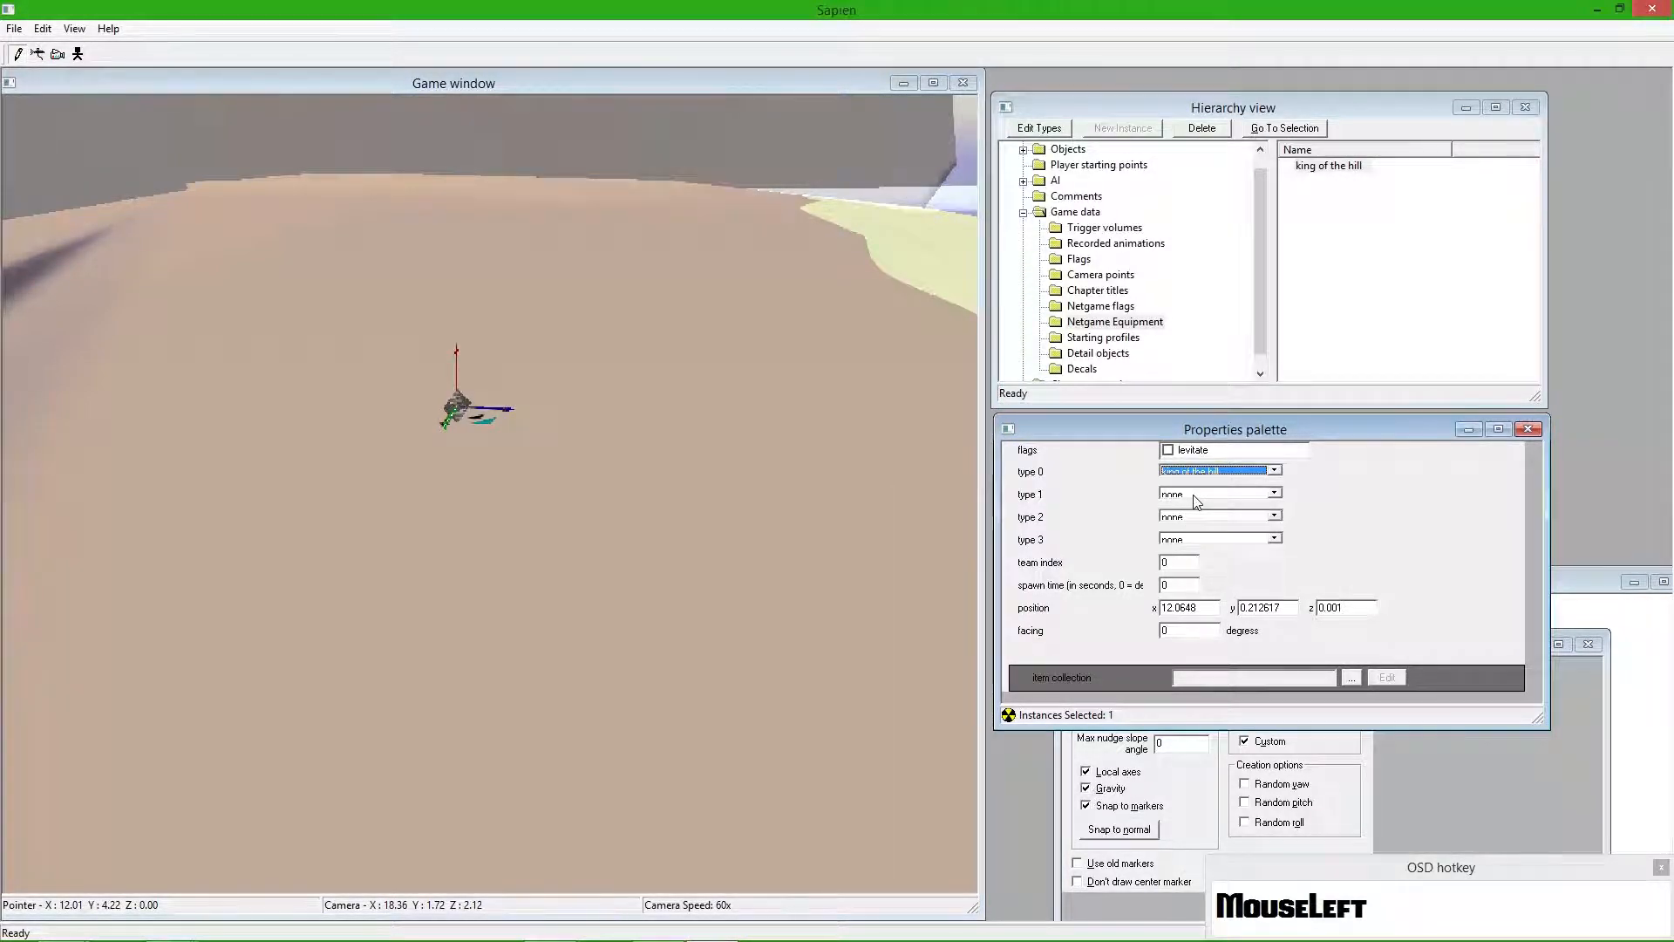
{"action": "left_click", "coordinate": [1194, 495]}
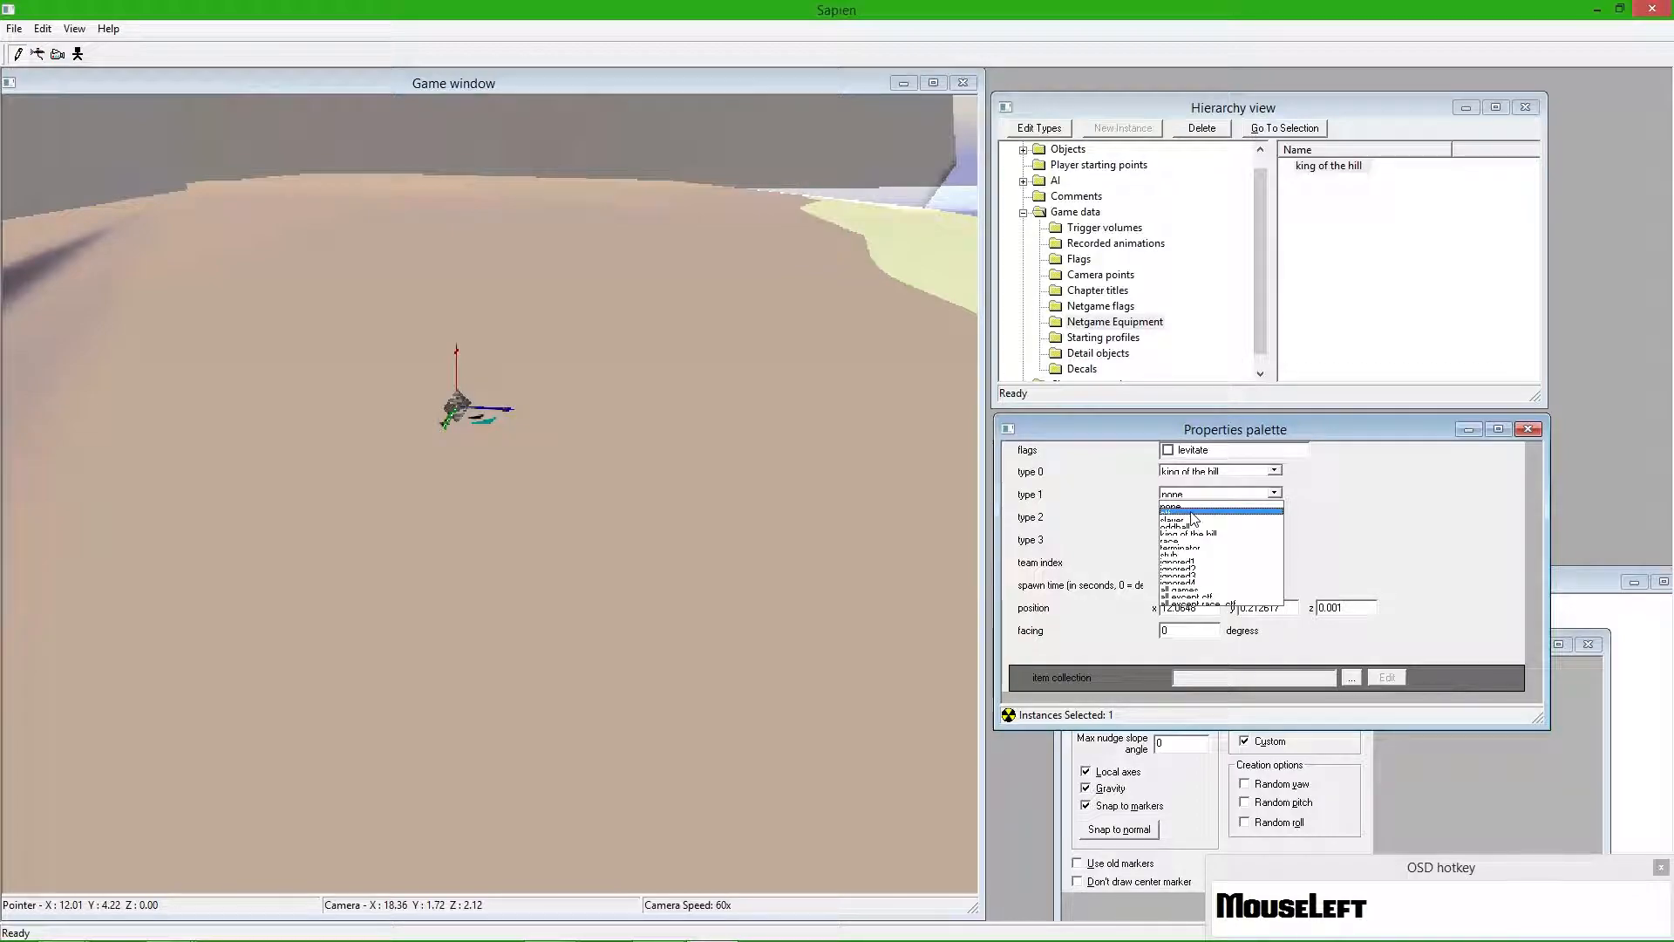
{"action": "left_click", "coordinate": [1195, 513]}
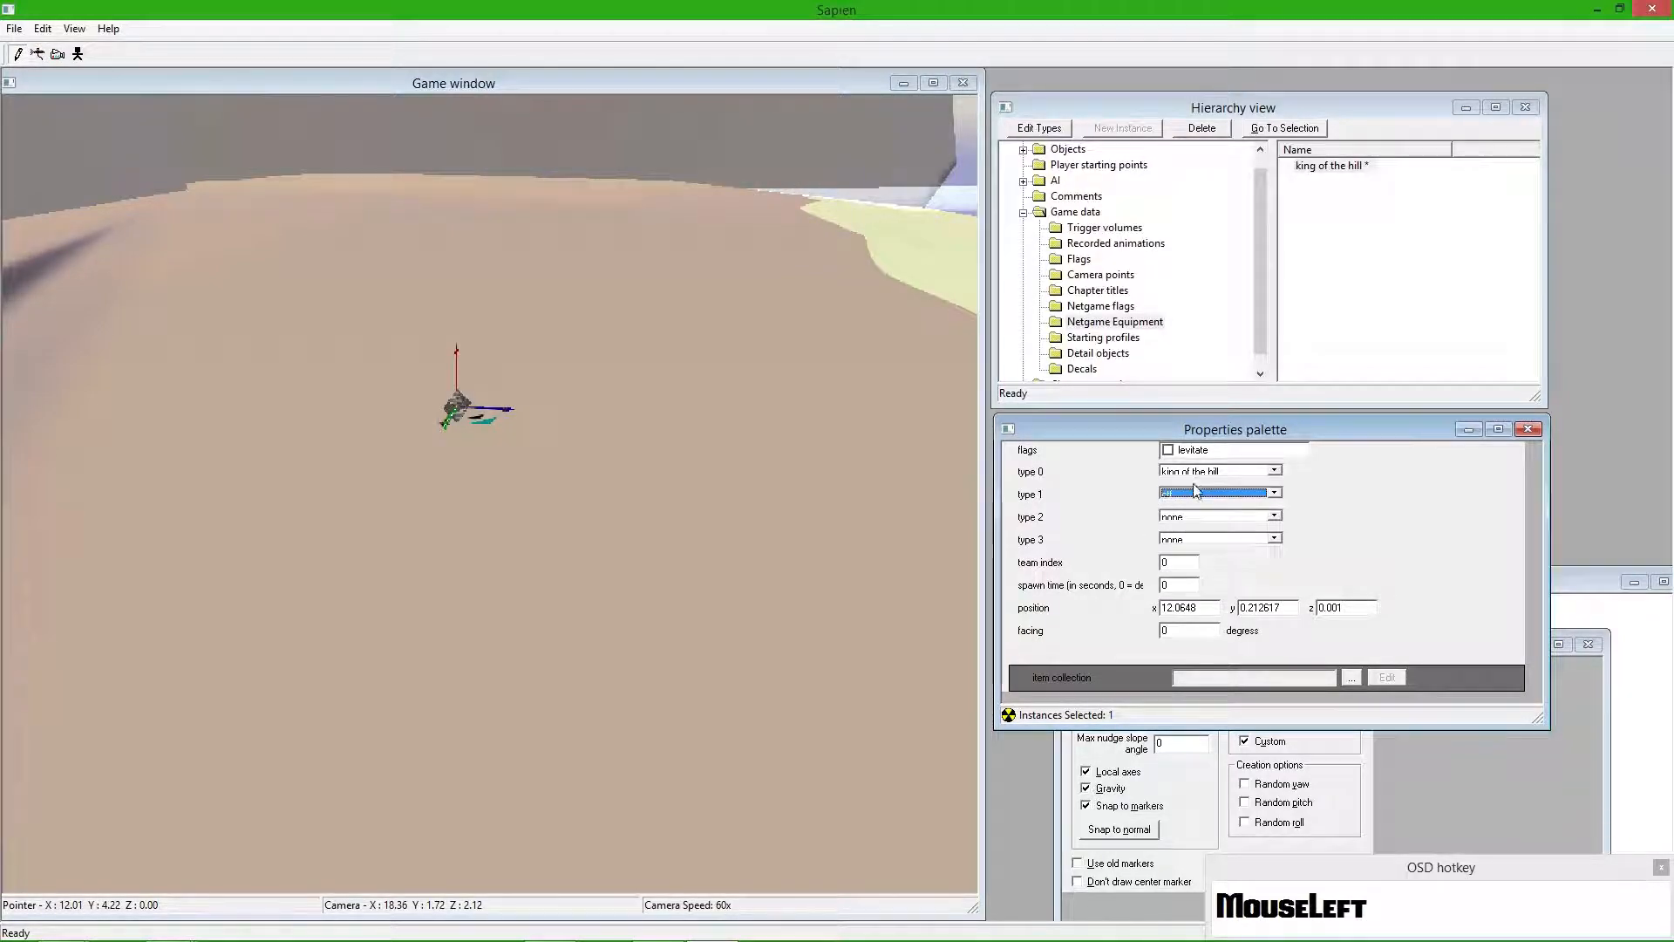
- Assign the rocket launcher item collection from the single weapons folder to the equipment and turn on levitate
{"action": "left_click", "coordinate": [1352, 677]}
{"action": "left_click", "coordinate": [279, 80]}
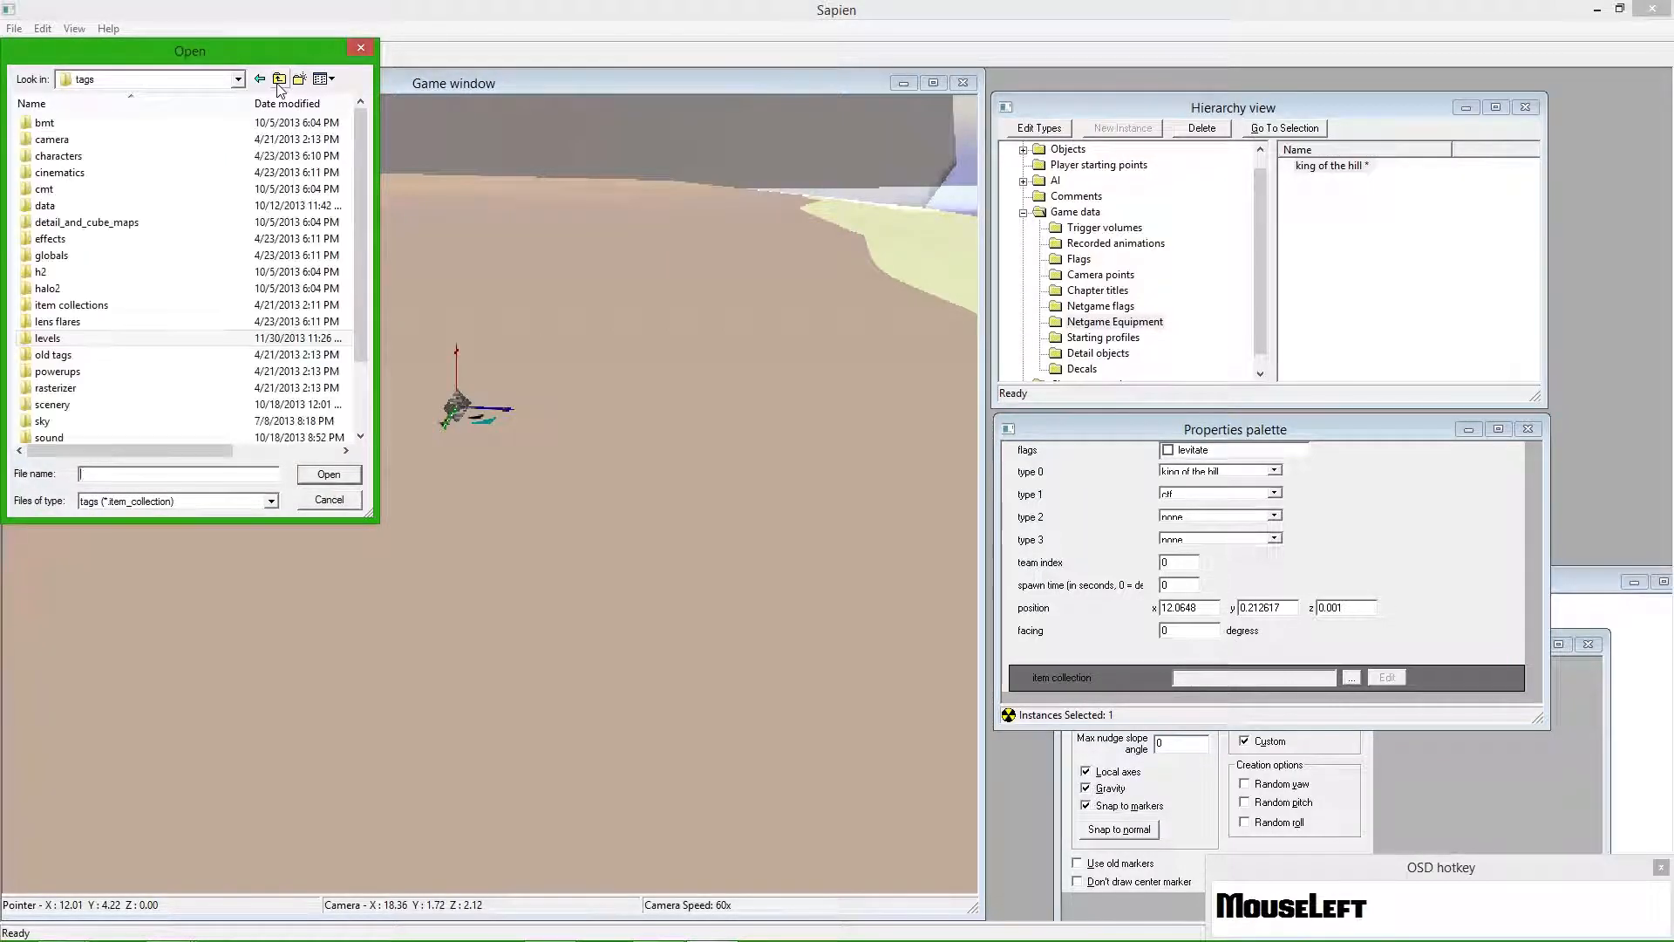
{"action": "scroll", "coordinate": [173, 376], "scroll_direction": "down", "scroll_amount": 1}
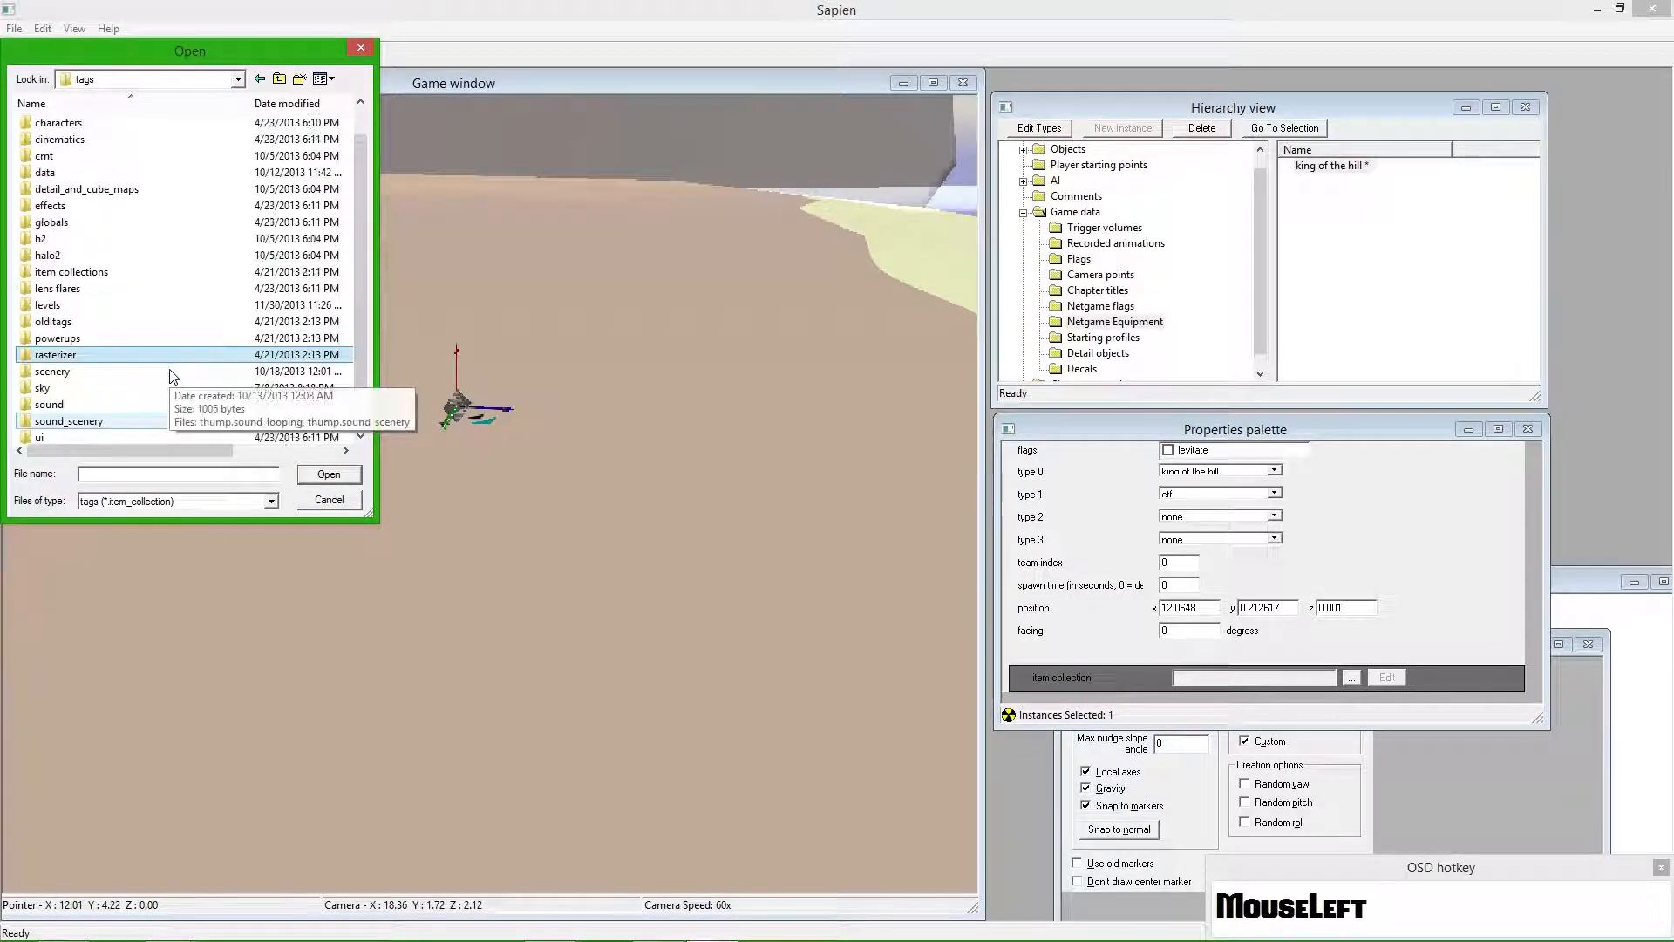
{"action": "scroll", "coordinate": [173, 377], "scroll_direction": "up", "scroll_amount": 1}
{"action": "double_click", "coordinate": [134, 318]}
{"action": "double_click", "coordinate": [117, 139]}
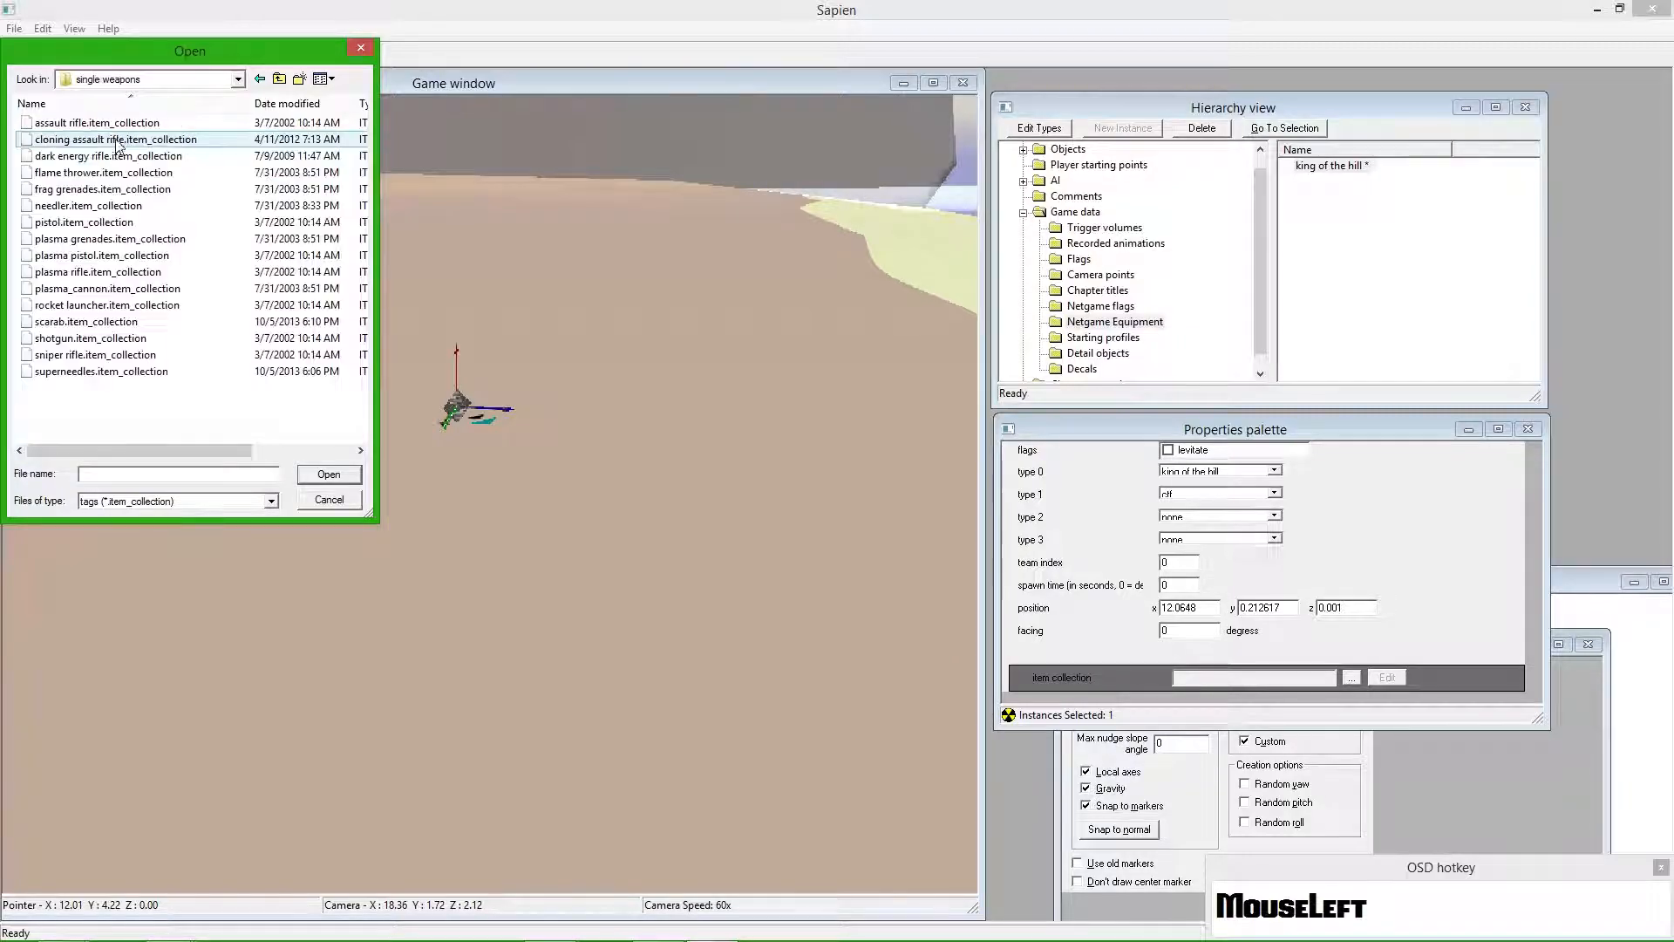
{"action": "double_click", "coordinate": [122, 306]}
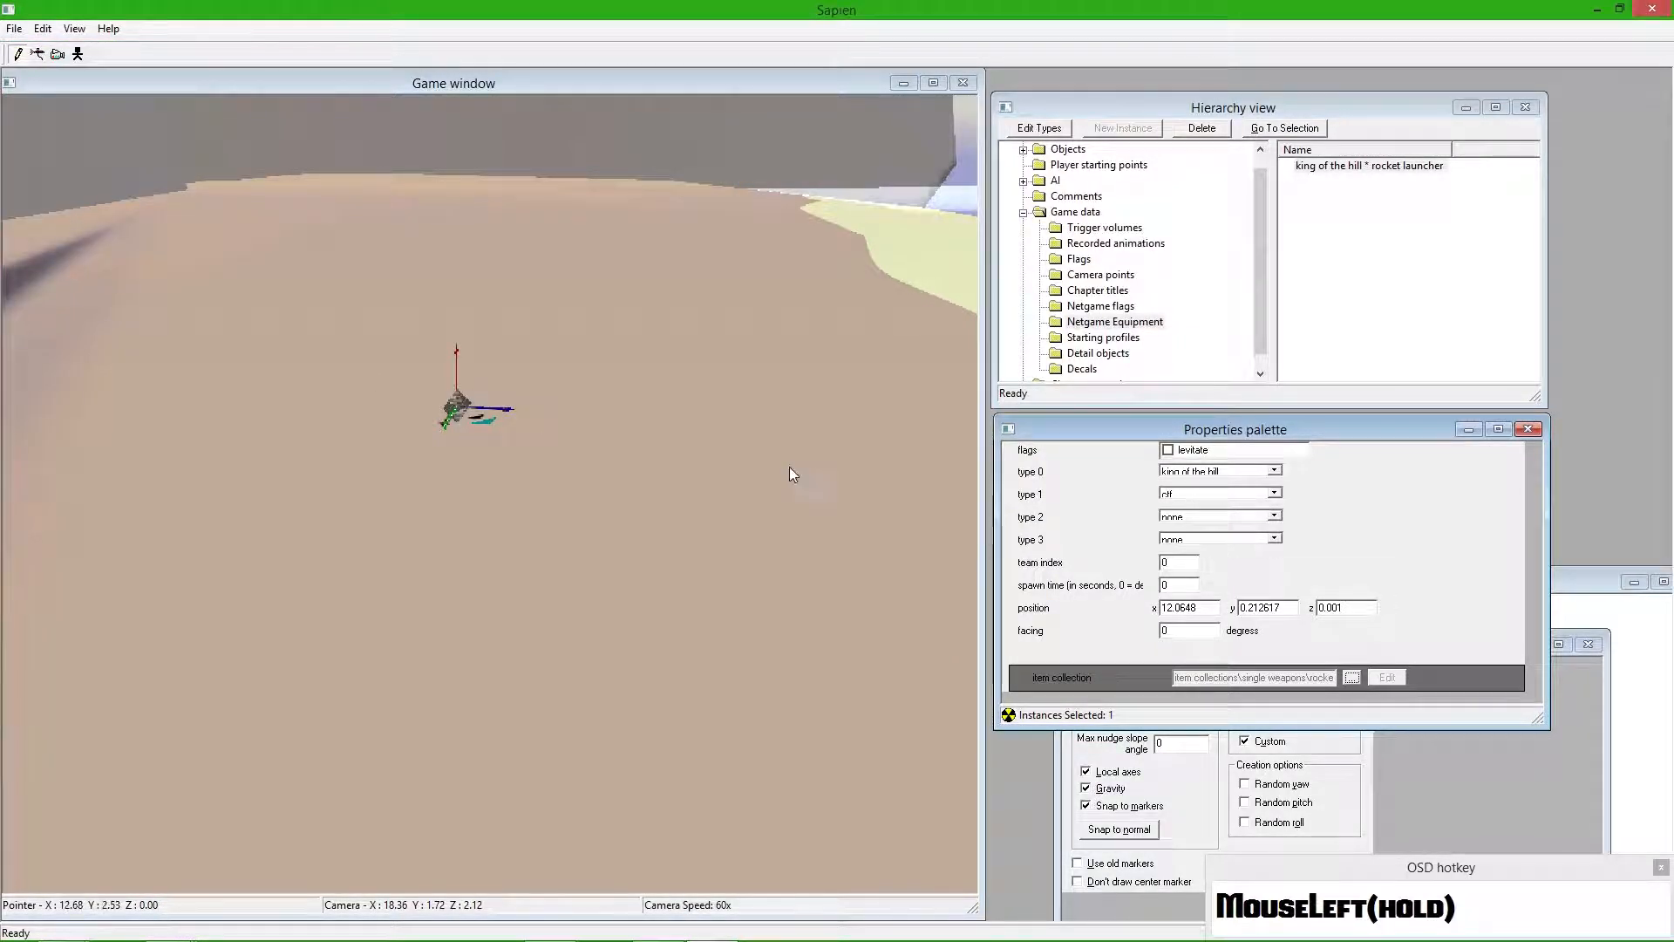
{"action": "left_click", "coordinate": [1179, 457]}
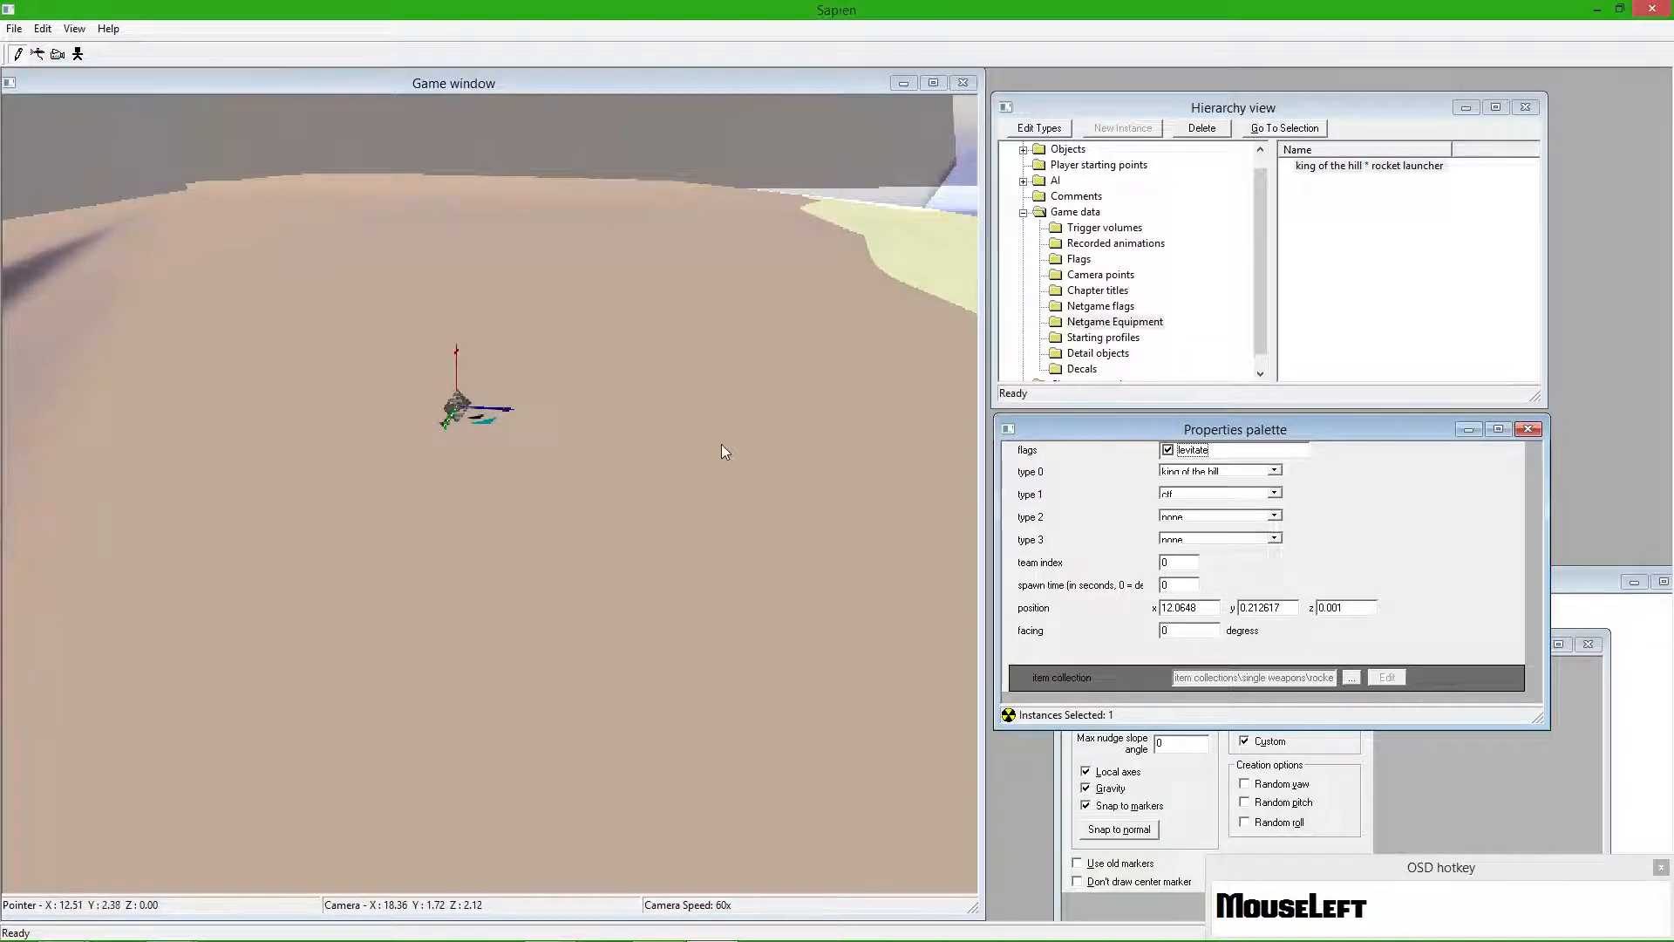
- Place a flag_base scenery object at the ctf flag by the far base, at about X 25.15, Y 3.68
{"action": "left_click_drag", "start_coordinate": [530, 416], "coordinate": [462, 424]}
{"action": "middle_click_drag", "start_coordinate": [462, 424], "coordinate": [484, 610]}
{"action": "key", "text": "w"}
{"action": "key", "text": "f"}
{"action": "key", "text": "d"}
{"action": "key", "text": "w"}
{"action": "left_click", "coordinate": [531, 415]}
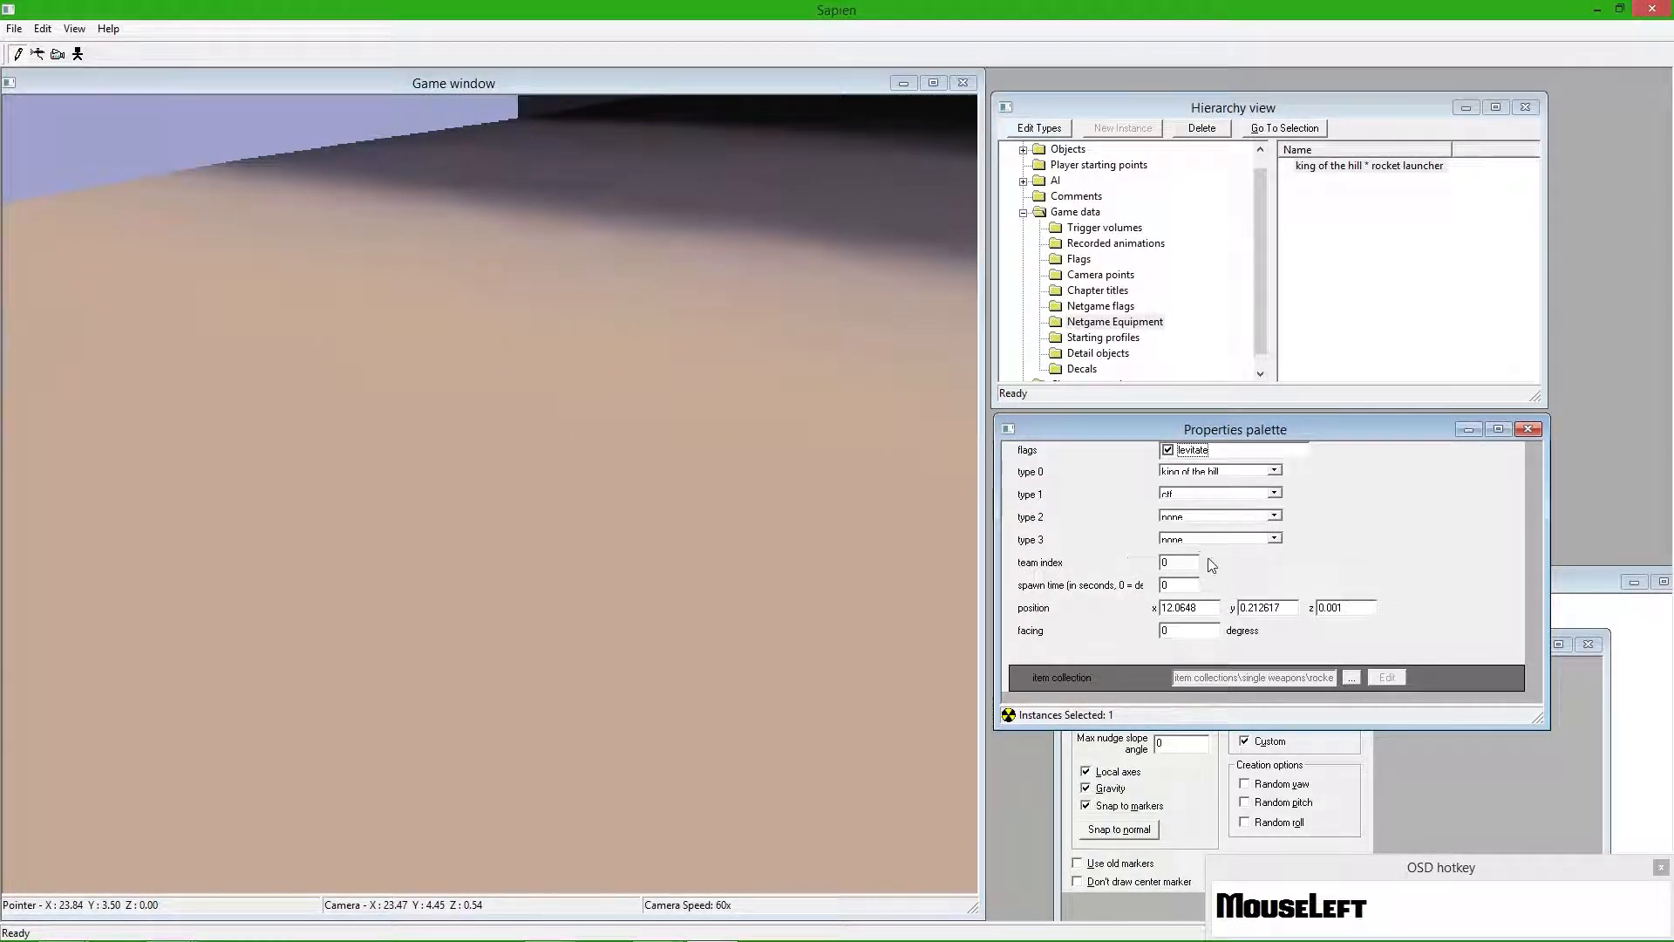
{"action": "left_click", "coordinate": [1026, 214]}
{"action": "left_click", "coordinate": [1024, 165]}
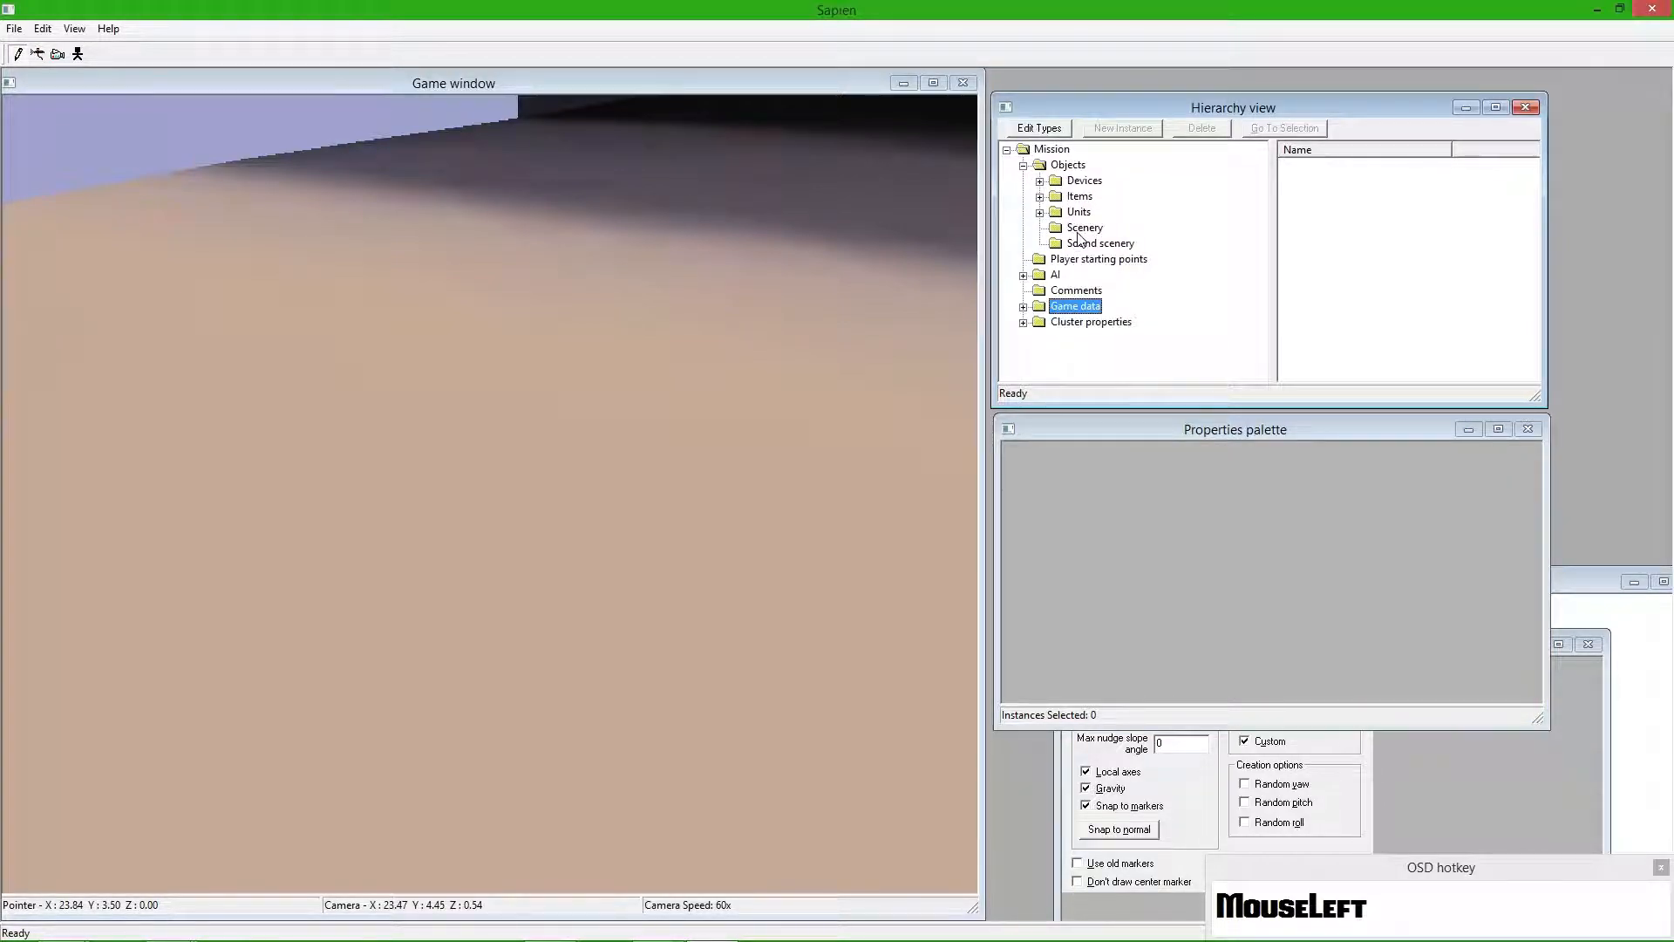
{"action": "left_click", "coordinate": [1083, 228]}
{"action": "left_click", "coordinate": [1223, 454]}
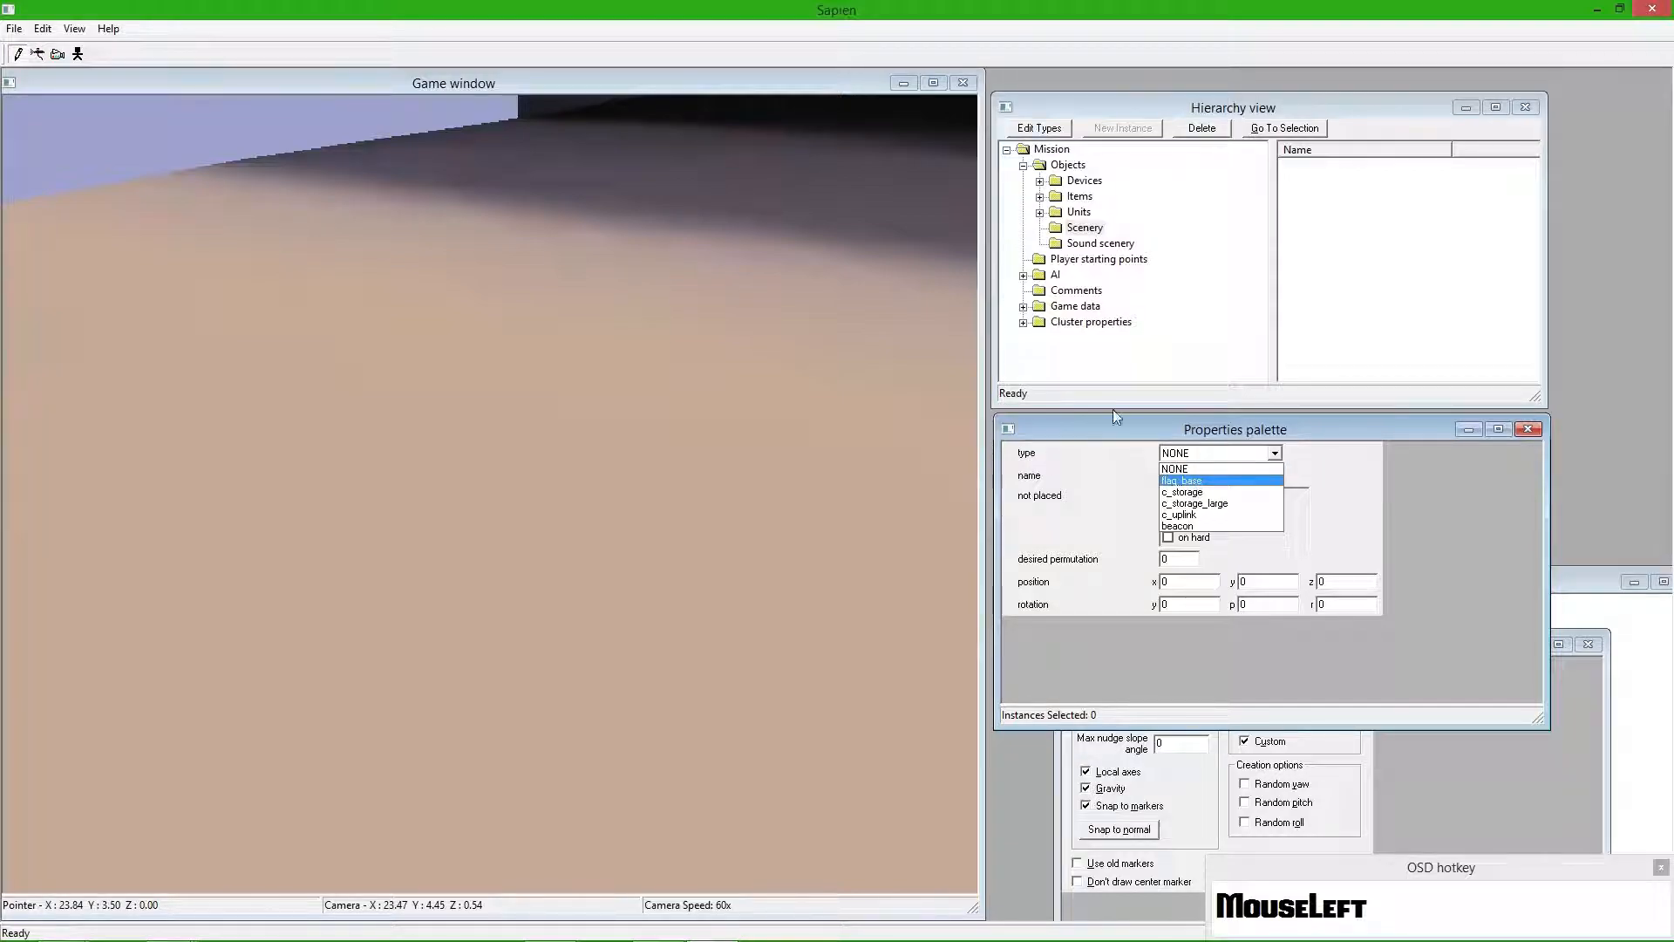
{"action": "left_click", "coordinate": [1181, 480]}
{"action": "left_click", "coordinate": [356, 289]}
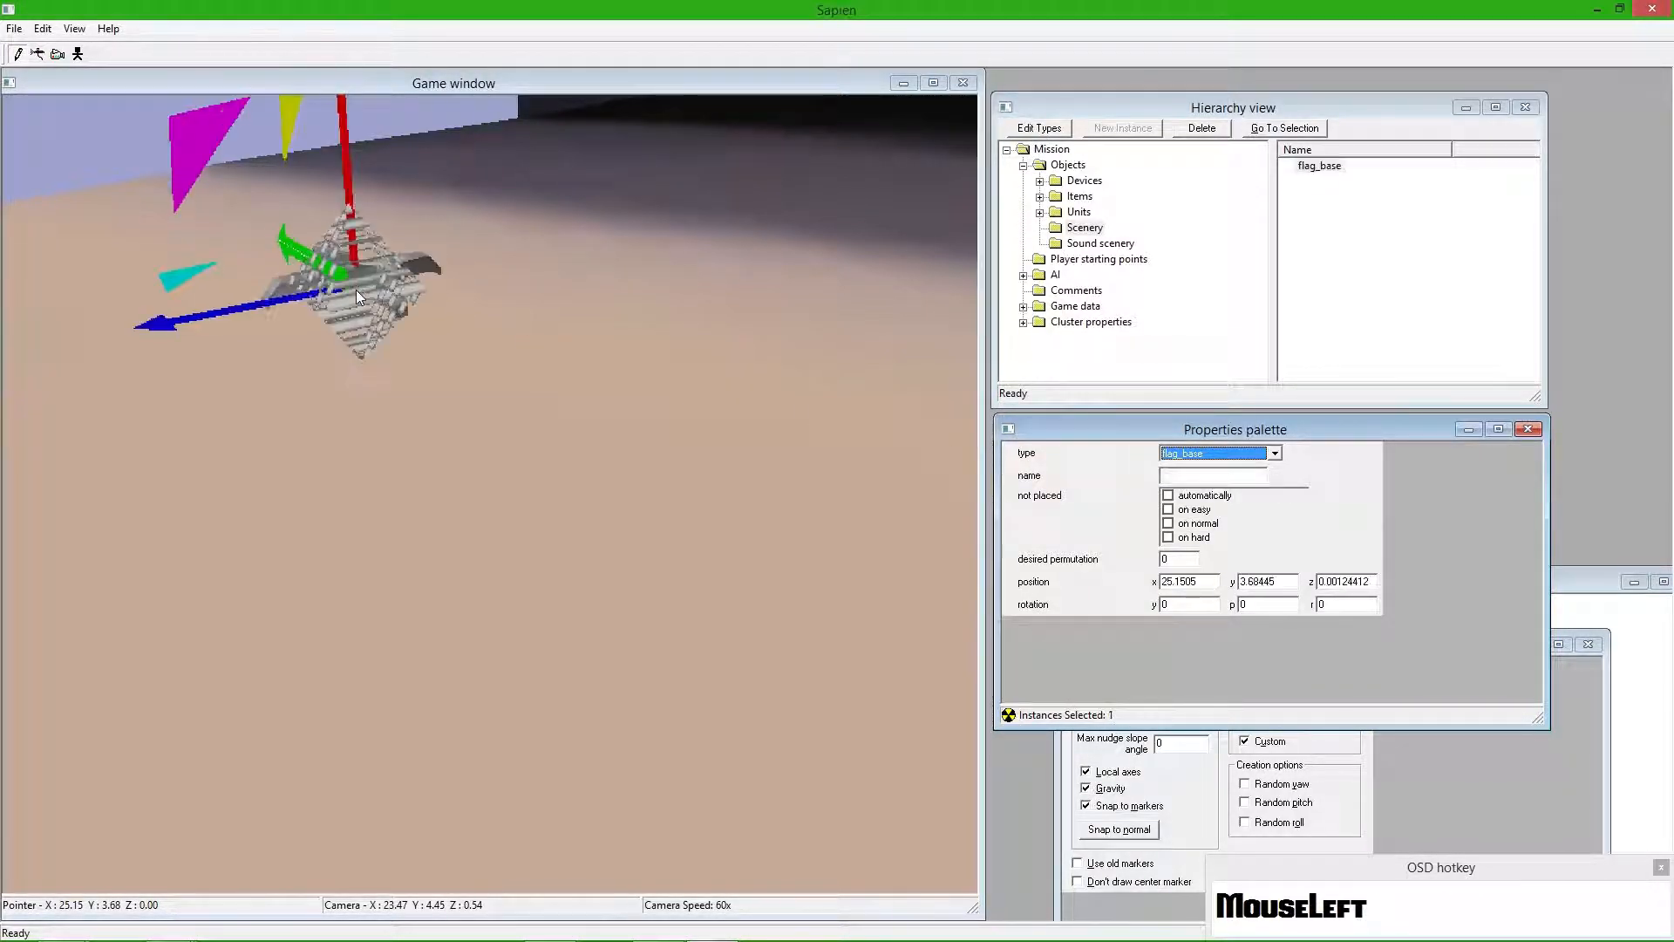
{"action": "left_click_drag", "start_coordinate": [355, 290], "coordinate": [441, 275]}
{"action": "left_click", "coordinate": [1076, 290]}
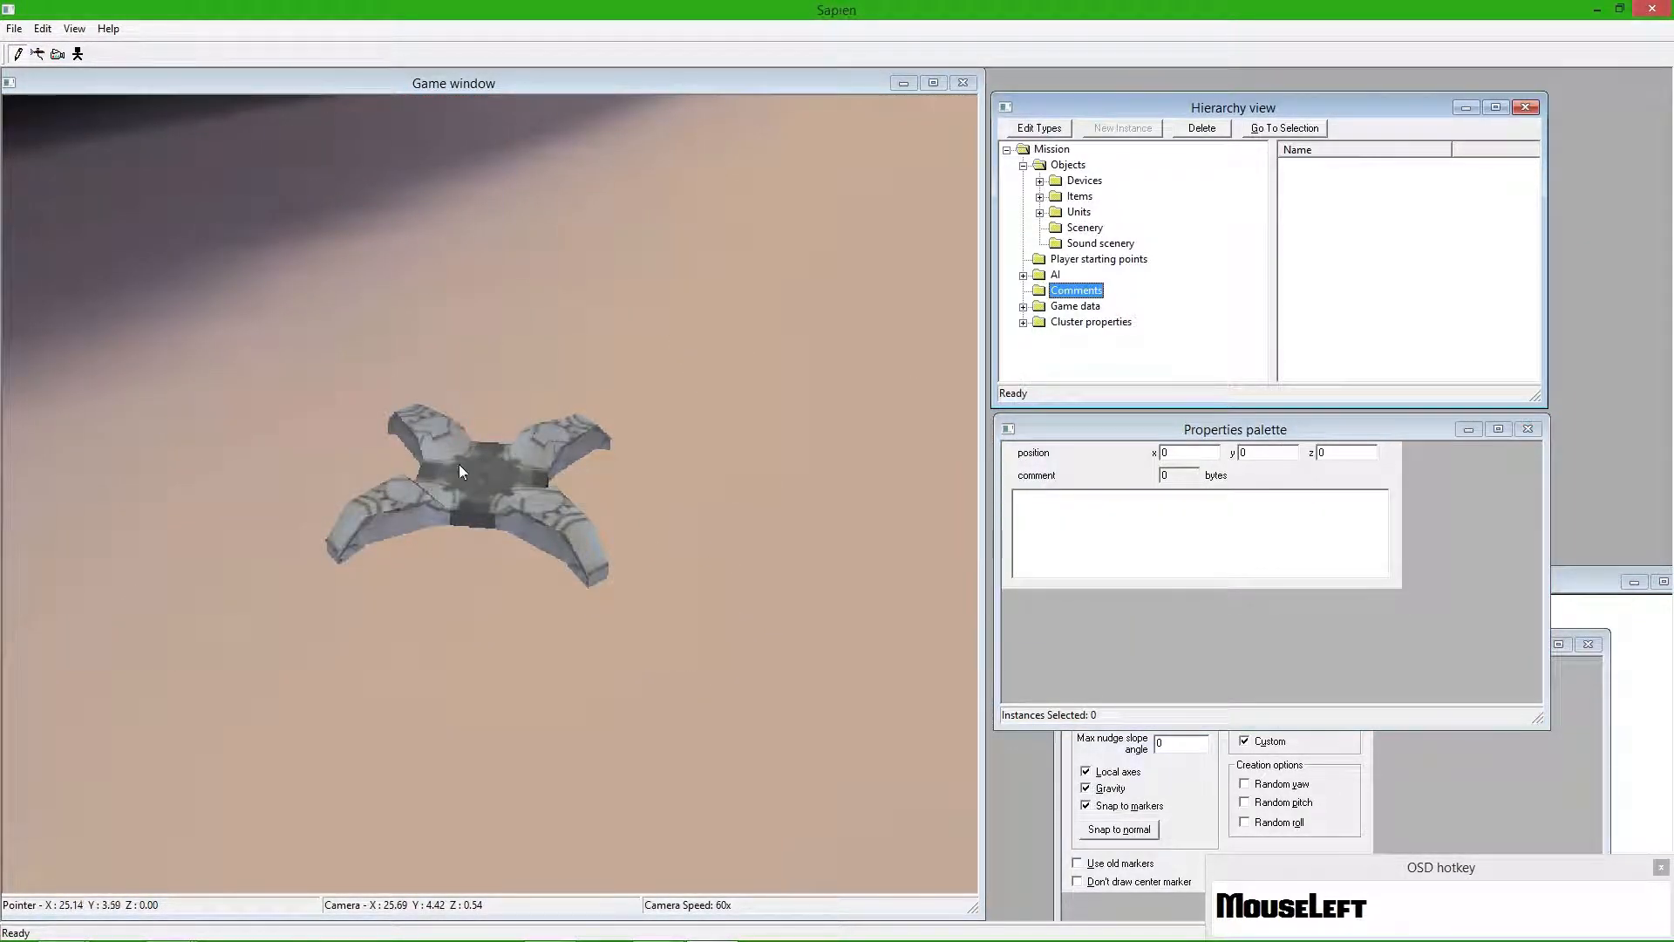
{"action": "mouse_move", "coordinate": [488, 471]}
{"action": "left_mouse_down"}
{"action": "mouse_move", "coordinate": [567, 392]}
{"action": "mouse_move", "coordinate": [471, 440]}
{"action": "mouse_move", "coordinate": [532, 415]}
{"action": "mouse_move", "coordinate": [506, 384]}
{"action": "mouse_move", "coordinate": [559, 410]}
{"action": "mouse_move", "coordinate": [523, 418]}
{"action": "mouse_move", "coordinate": [560, 416]}
{"action": "mouse_move", "coordinate": [463, 452]}
{"action": "left_mouse_up"}
{"action": "key", "text": "w"}
{"action": "left_click", "coordinate": [381, 439]}
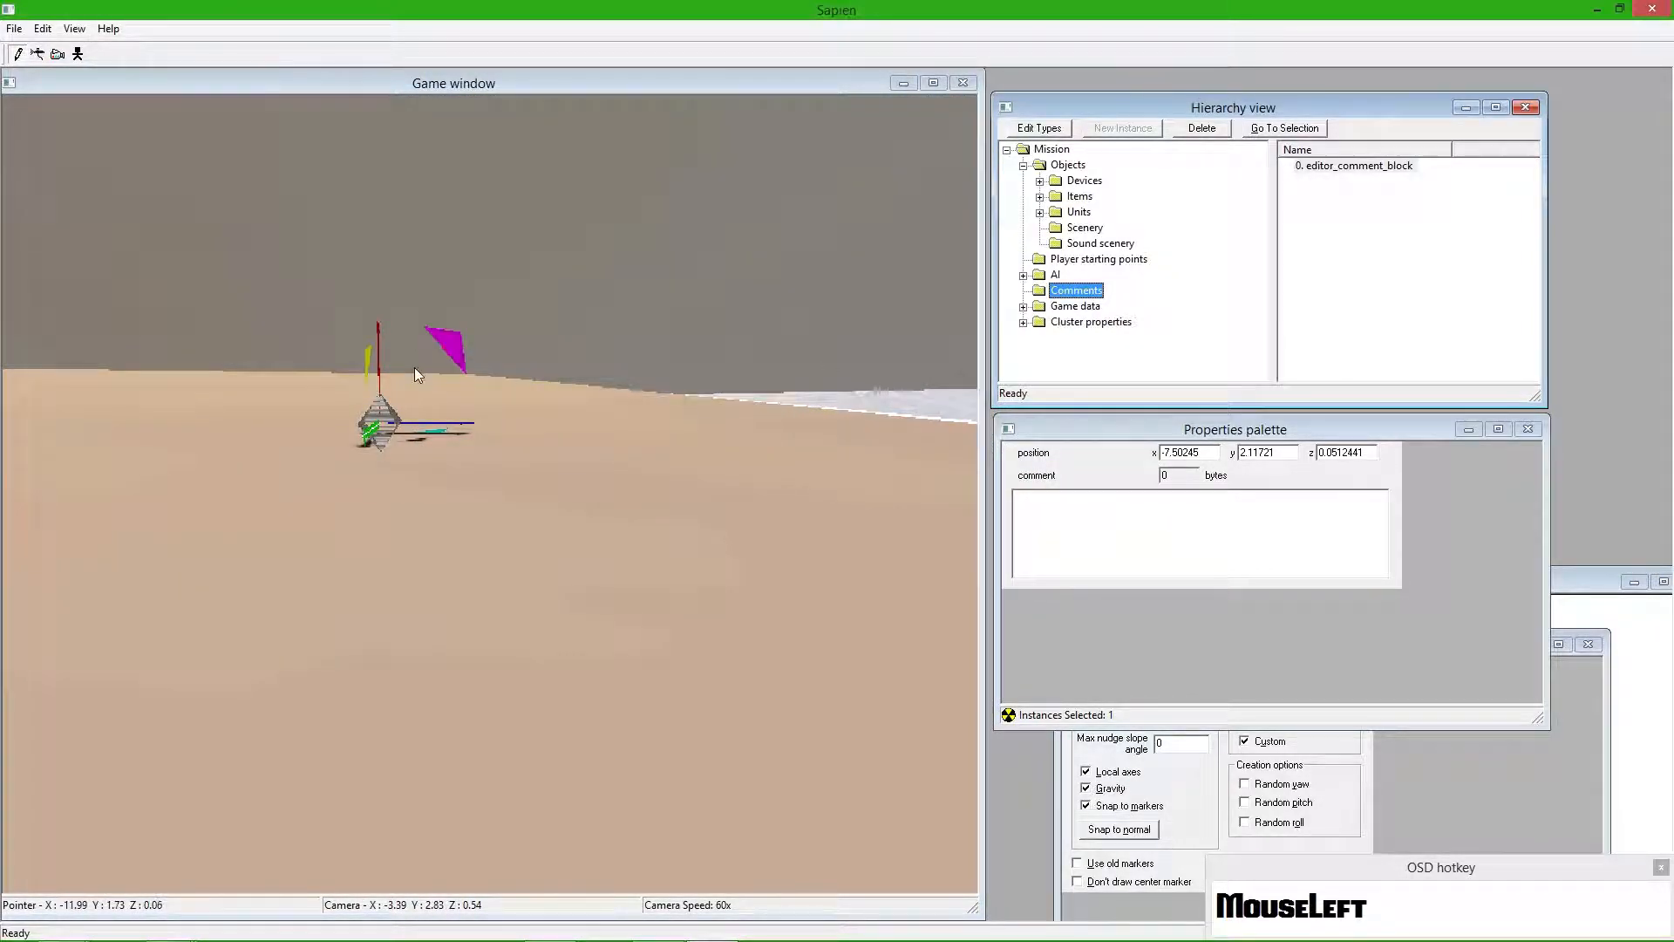
{"action": "key", "text": "Delete"}
- Place a second flag_base scenery object at the opposite base, at about X -7.84, Y 1.88
{"action": "left_click", "coordinate": [1085, 229]}
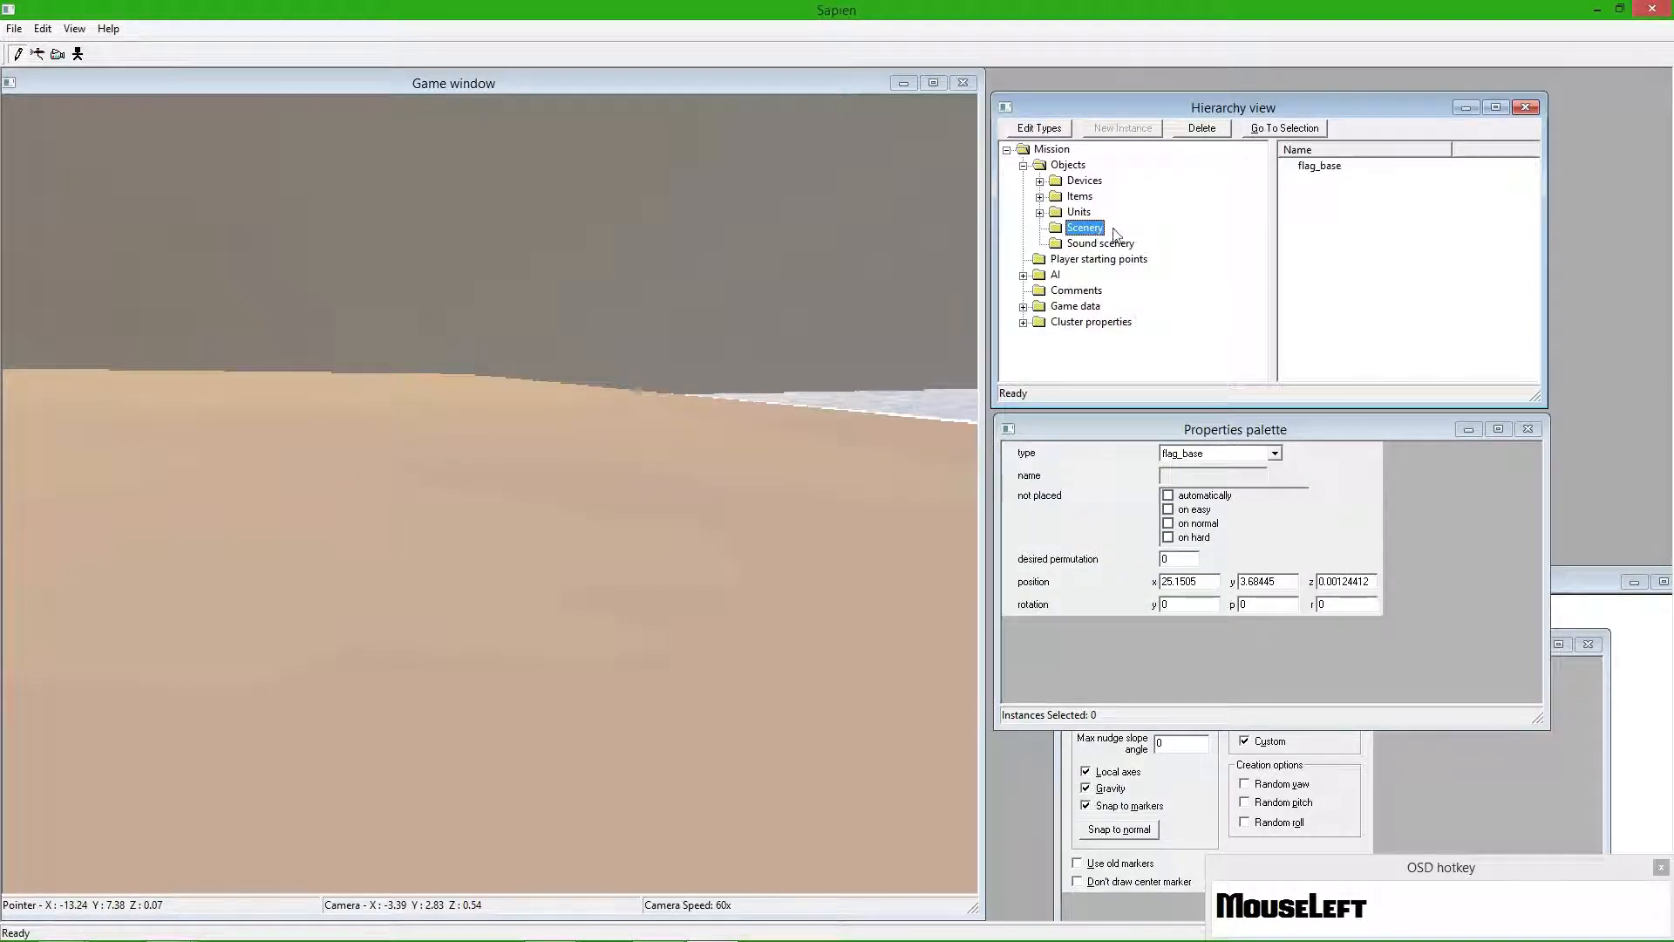
{"action": "left_click", "coordinate": [349, 424]}
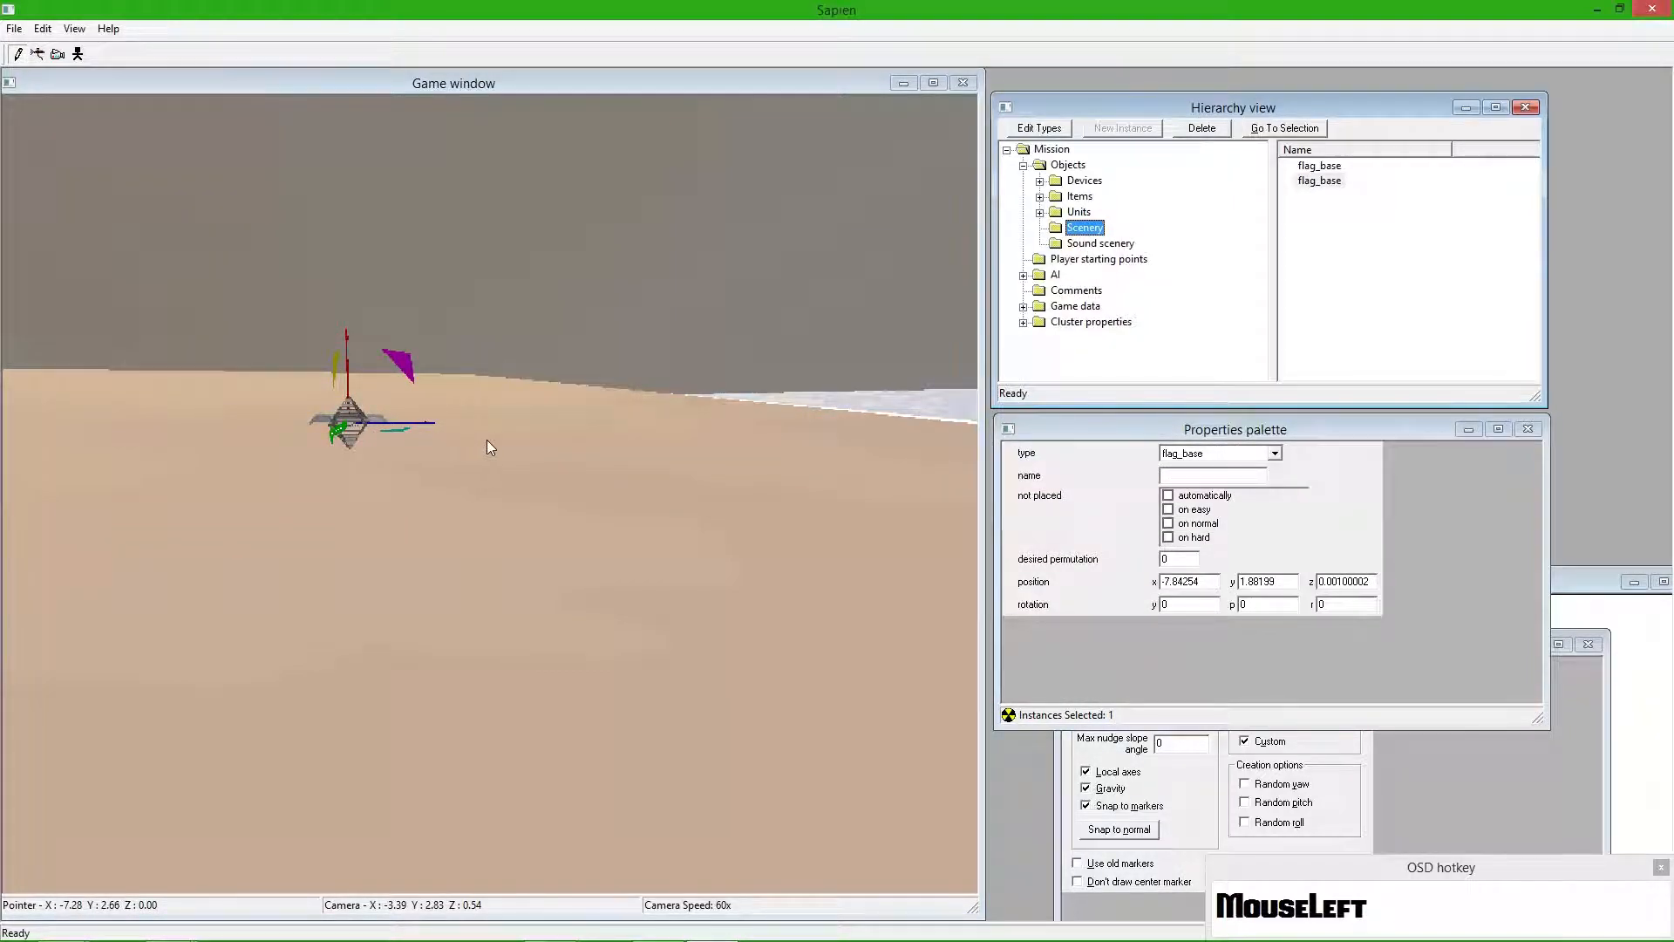
{"action": "middle_click_drag", "start_coordinate": [504, 442], "coordinate": [410, 595]}
{"action": "key", "text": "d"}
{"action": "key", "text": "r"}
- Move the team 1 ctf netgame flag onto its flag base, at about X -7.79, Y 1.87
{"action": "left_click", "coordinate": [1088, 229]}
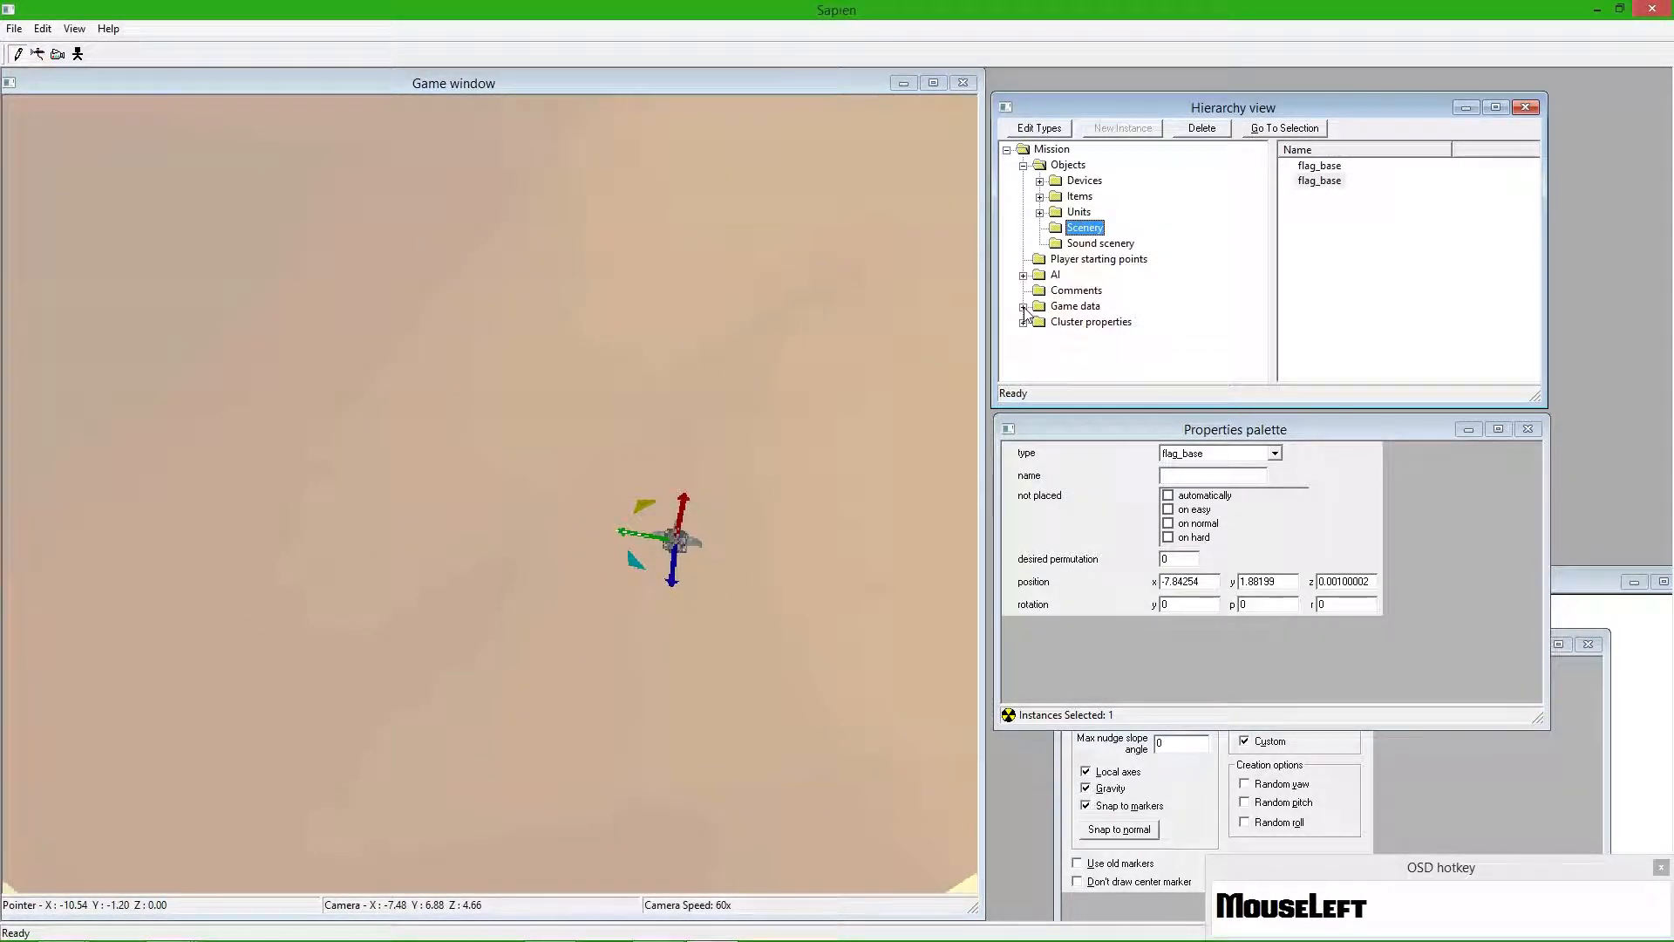
{"action": "left_click", "coordinate": [1024, 307]}
{"action": "left_click", "coordinate": [1095, 307]}
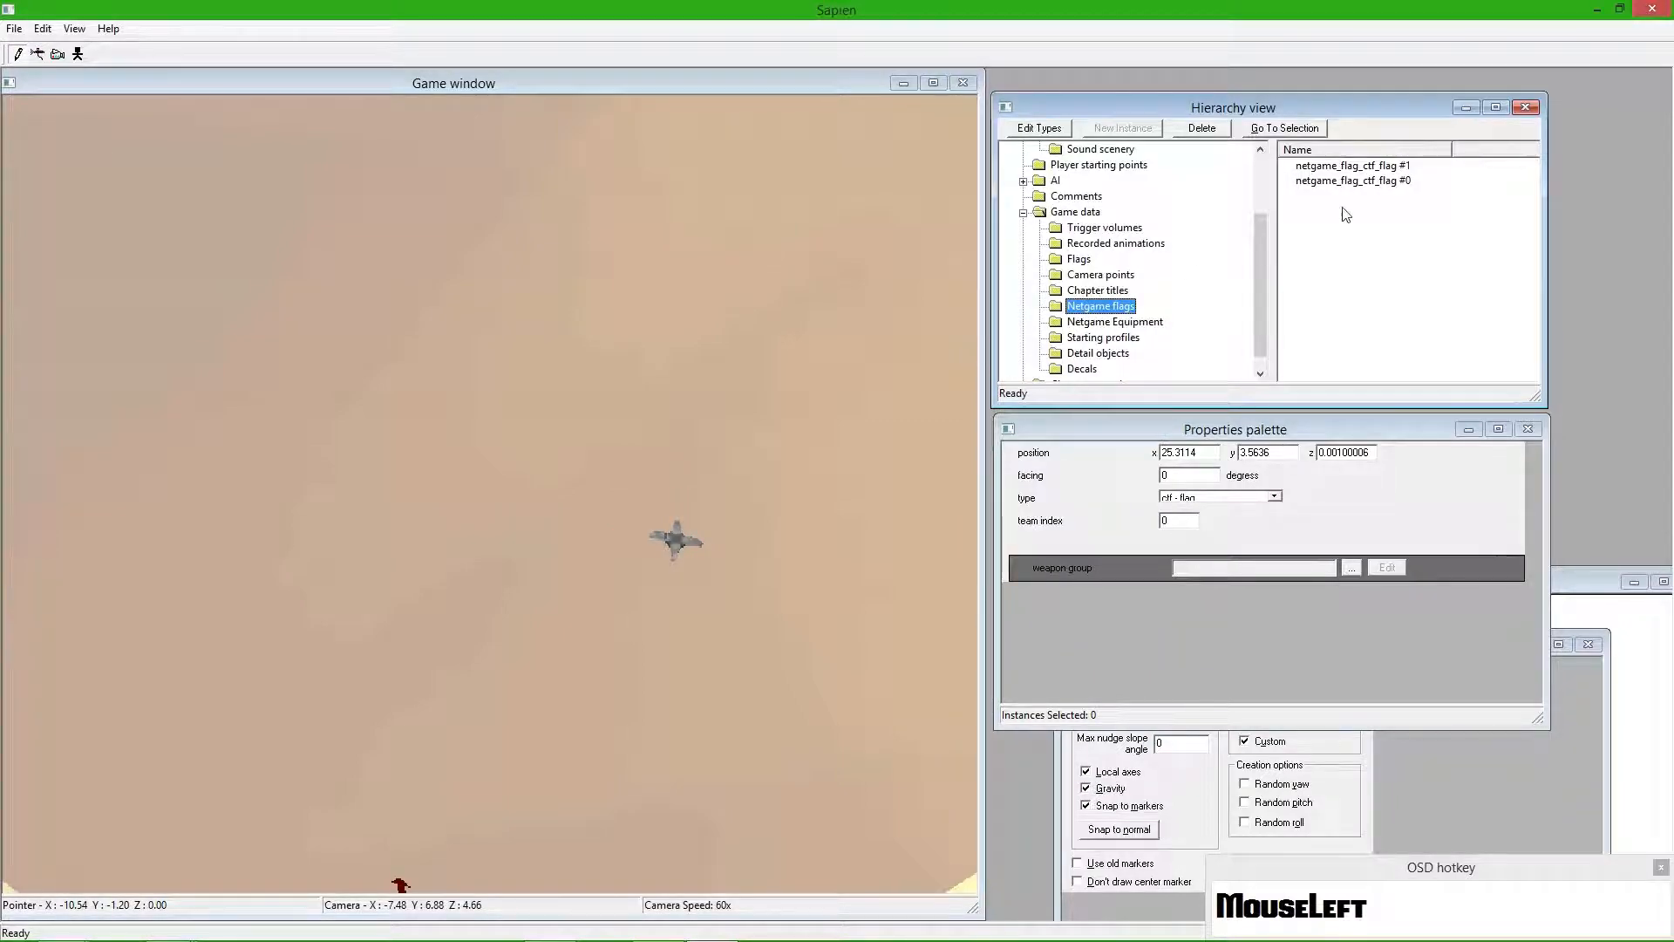
{"action": "left_click", "coordinate": [1358, 183]}
{"action": "middle_click_drag", "start_coordinate": [663, 489], "coordinate": [630, 525]}
{"action": "left_click_drag", "start_coordinate": [630, 525], "coordinate": [665, 515]}
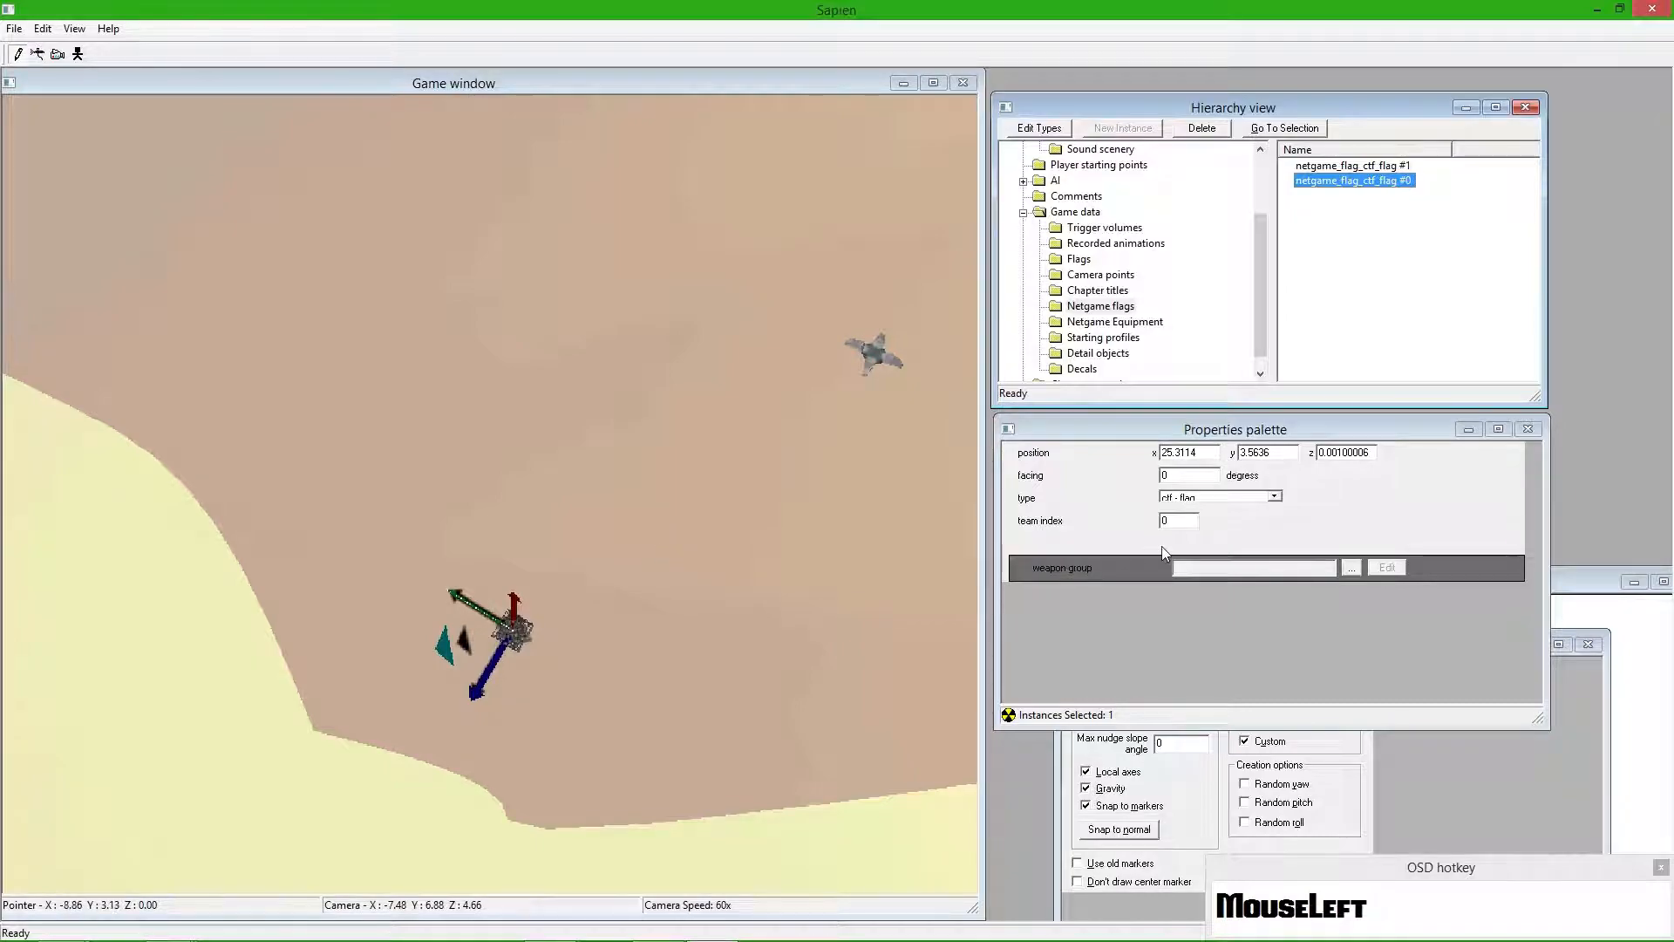
{"action": "middle_click_drag", "start_coordinate": [837, 540], "coordinate": [672, 484]}
{"action": "key", "text": "s"}
{"action": "left_click_drag", "start_coordinate": [672, 484], "coordinate": [654, 484]}
{"action": "left_click", "coordinate": [1391, 180]}
{"action": "left_click", "coordinate": [1378, 167]}
{"action": "middle_click_drag", "start_coordinate": [808, 505], "coordinate": [859, 534]}
{"action": "left_click_drag", "start_coordinate": [639, 518], "coordinate": [996, 505]}
{"action": "middle_click_drag", "start_coordinate": [996, 505], "coordinate": [882, 491]}
{"action": "key", "text": "w"}
{"action": "key", "text": "w"}
{"action": "left_click_drag", "start_coordinate": [602, 632], "coordinate": [635, 757]}
- Move the team 0 ctf netgame flag onto its flag base, at about X 25.18, Y 3.59, and check the flag at the other base
{"action": "middle_click_drag", "start_coordinate": [572, 609], "coordinate": [567, 506]}
{"action": "key", "text": "s"}
{"action": "key", "text": "w"}
{"action": "middle_click_drag", "start_coordinate": [837, 471], "coordinate": [910, 500]}
{"action": "left_click", "coordinate": [1311, 217]}
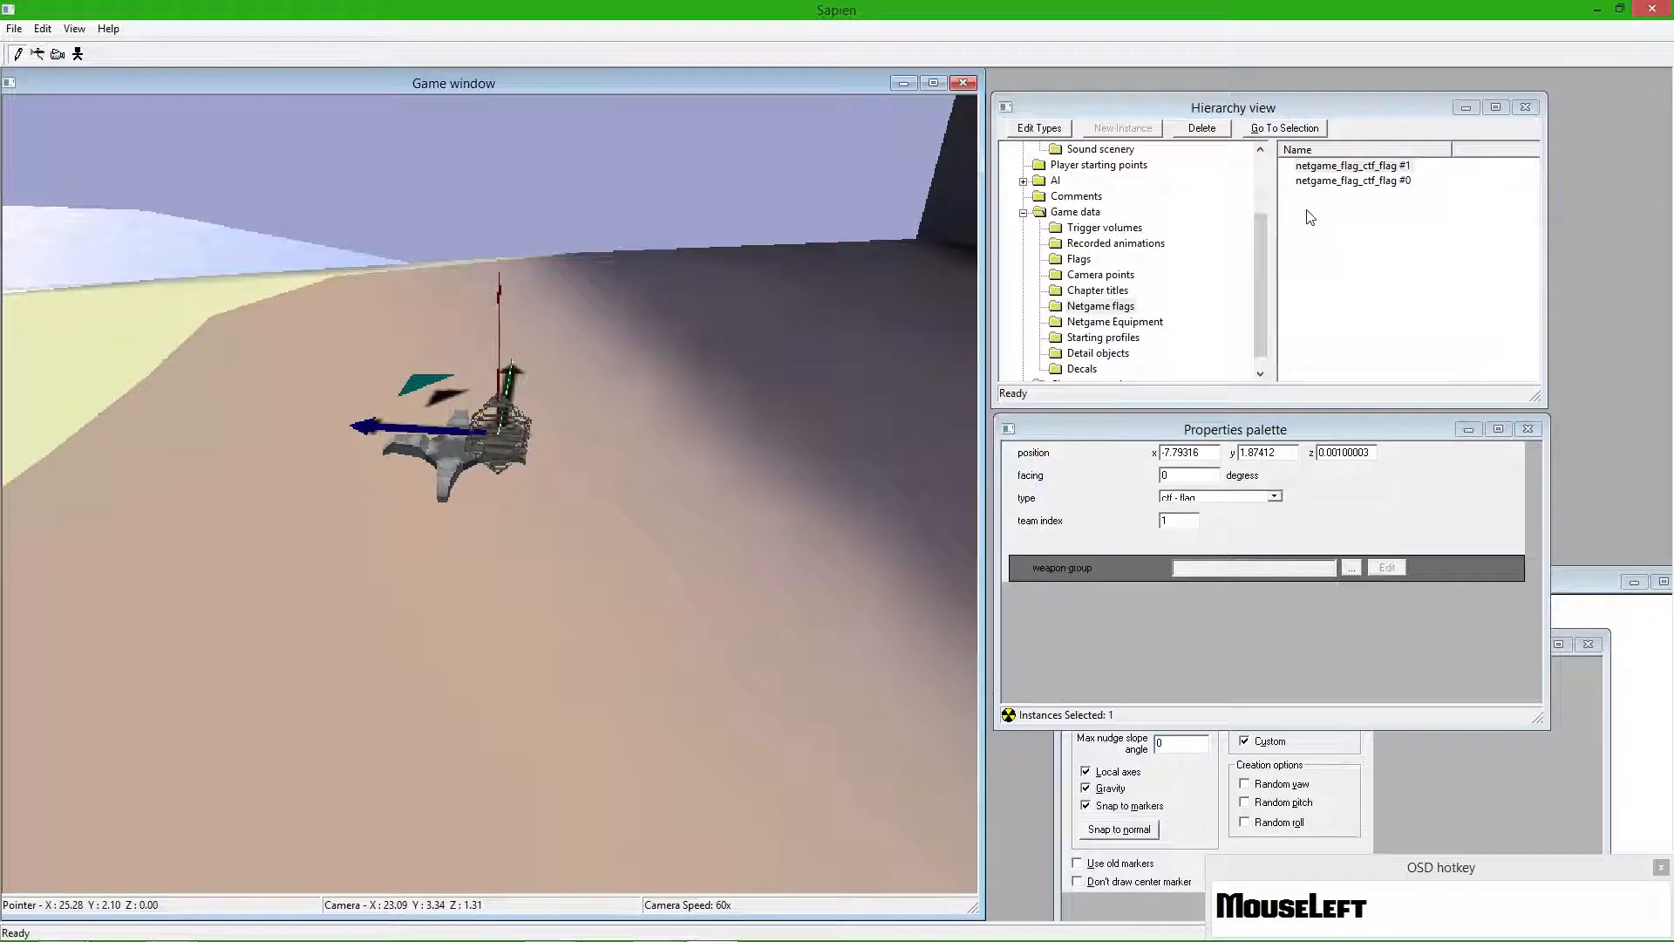
{"action": "left_click", "coordinate": [1322, 186]}
{"action": "left_click_drag", "start_coordinate": [623, 508], "coordinate": [567, 493]}
{"action": "key", "text": "a"}
{"action": "middle_click_drag", "start_coordinate": [567, 494], "coordinate": [645, 471]}
{"action": "key", "text": "w"}
{"action": "left_click_drag", "start_coordinate": [469, 551], "coordinate": [639, 658]}
{"action": "key", "text": "s"}
{"action": "middle_click_drag", "start_coordinate": [645, 654], "coordinate": [899, 570]}
{"action": "key", "text": "w"}
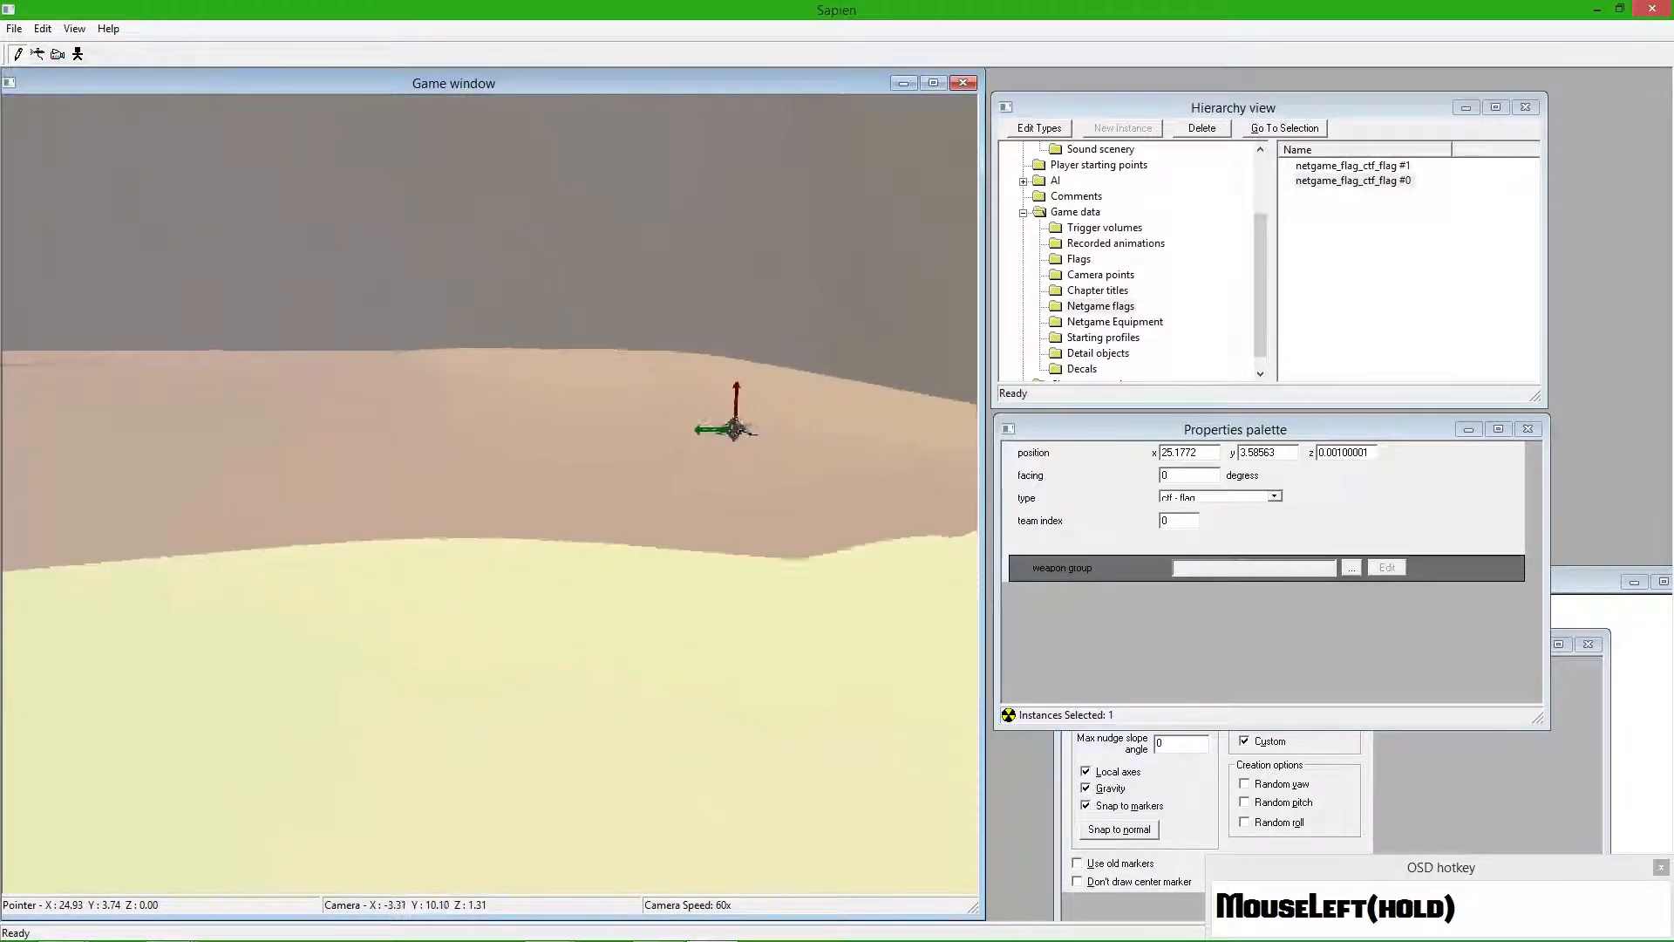
{"action": "key", "text": "d"}
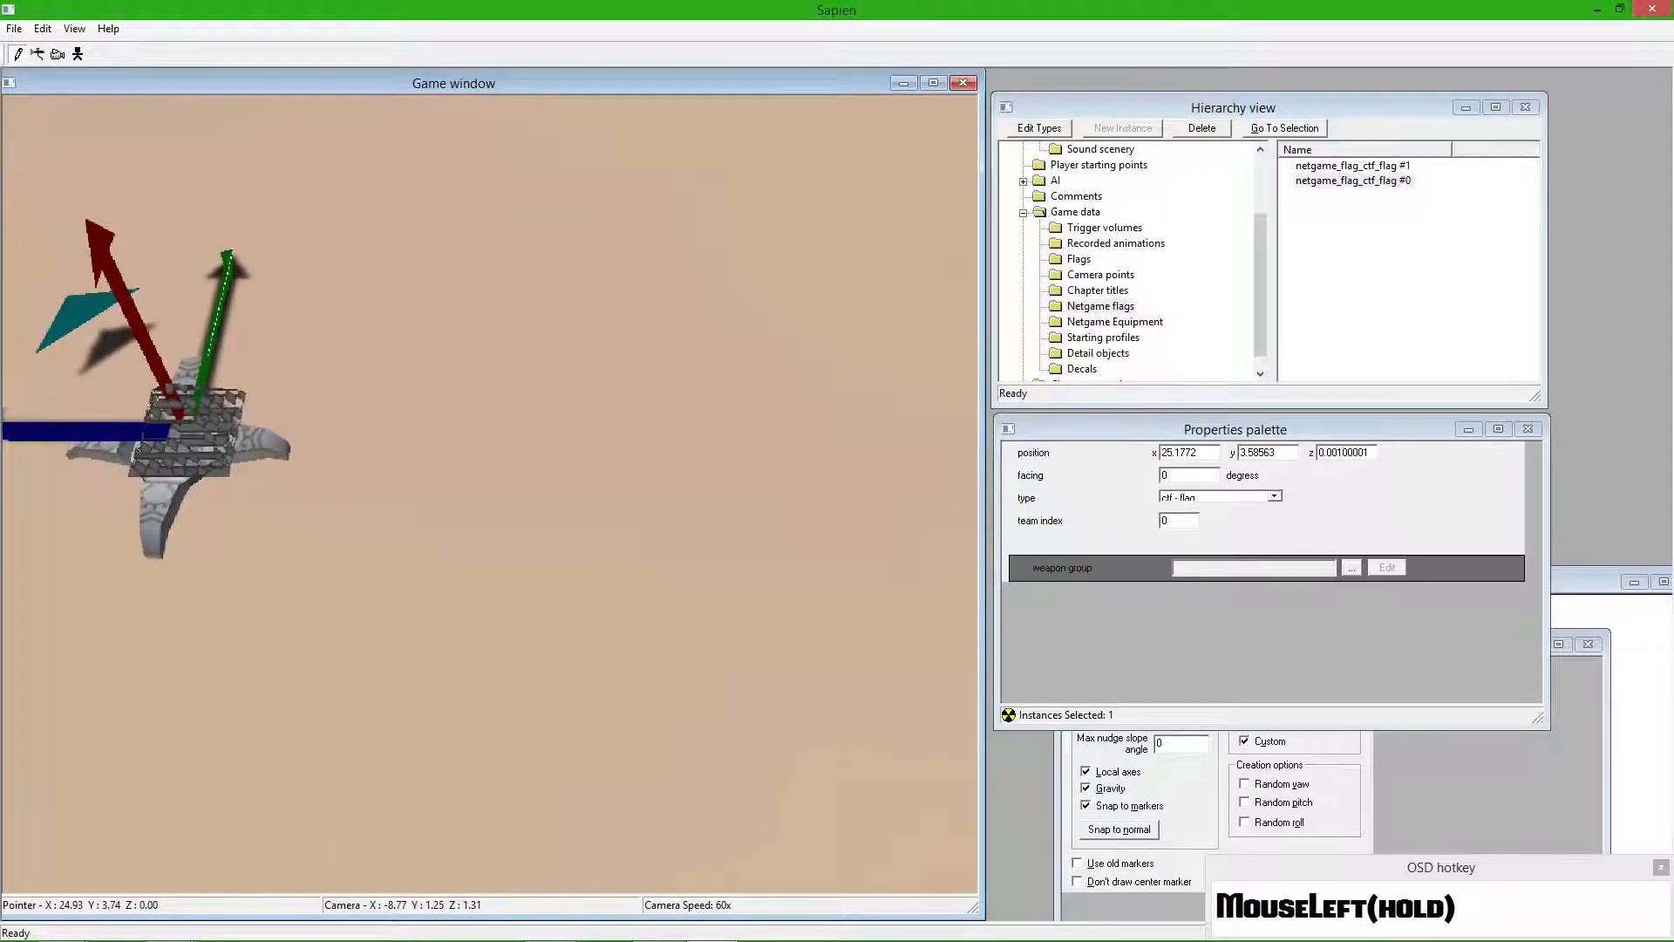
{"action": "key", "text": "s"}
{"action": "key", "text": "a"}
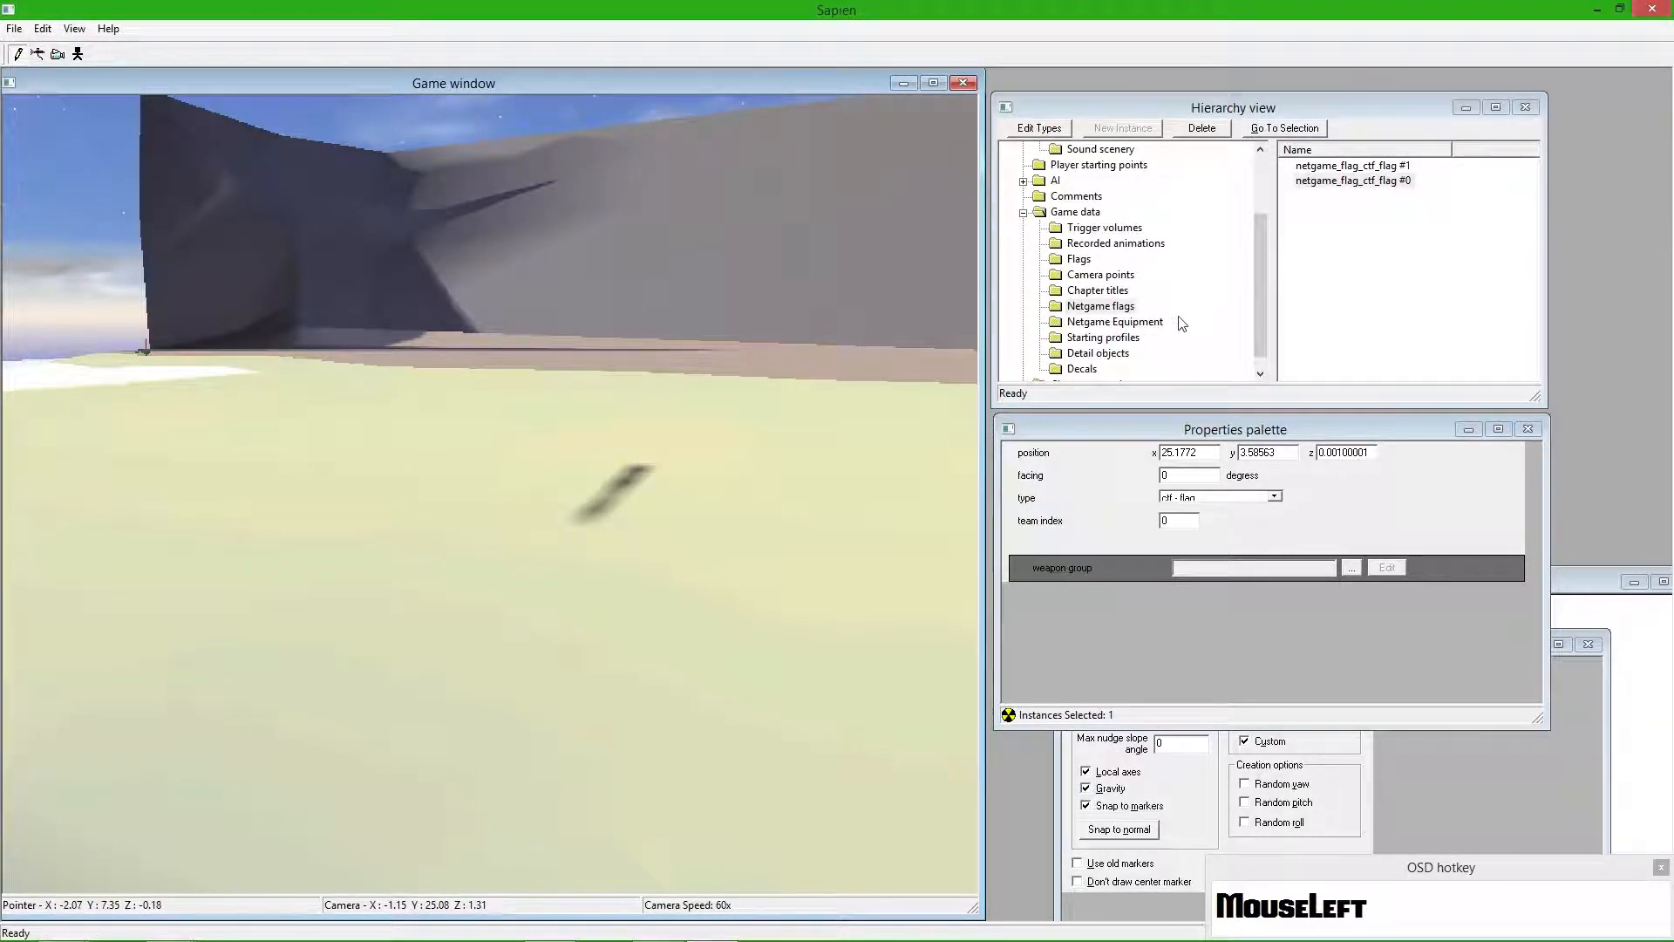
- Delete the existing wind entry from the weather palette in the cluster properties
{"action": "left_click_drag", "start_coordinate": [1255, 285], "coordinate": [1254, 295]}
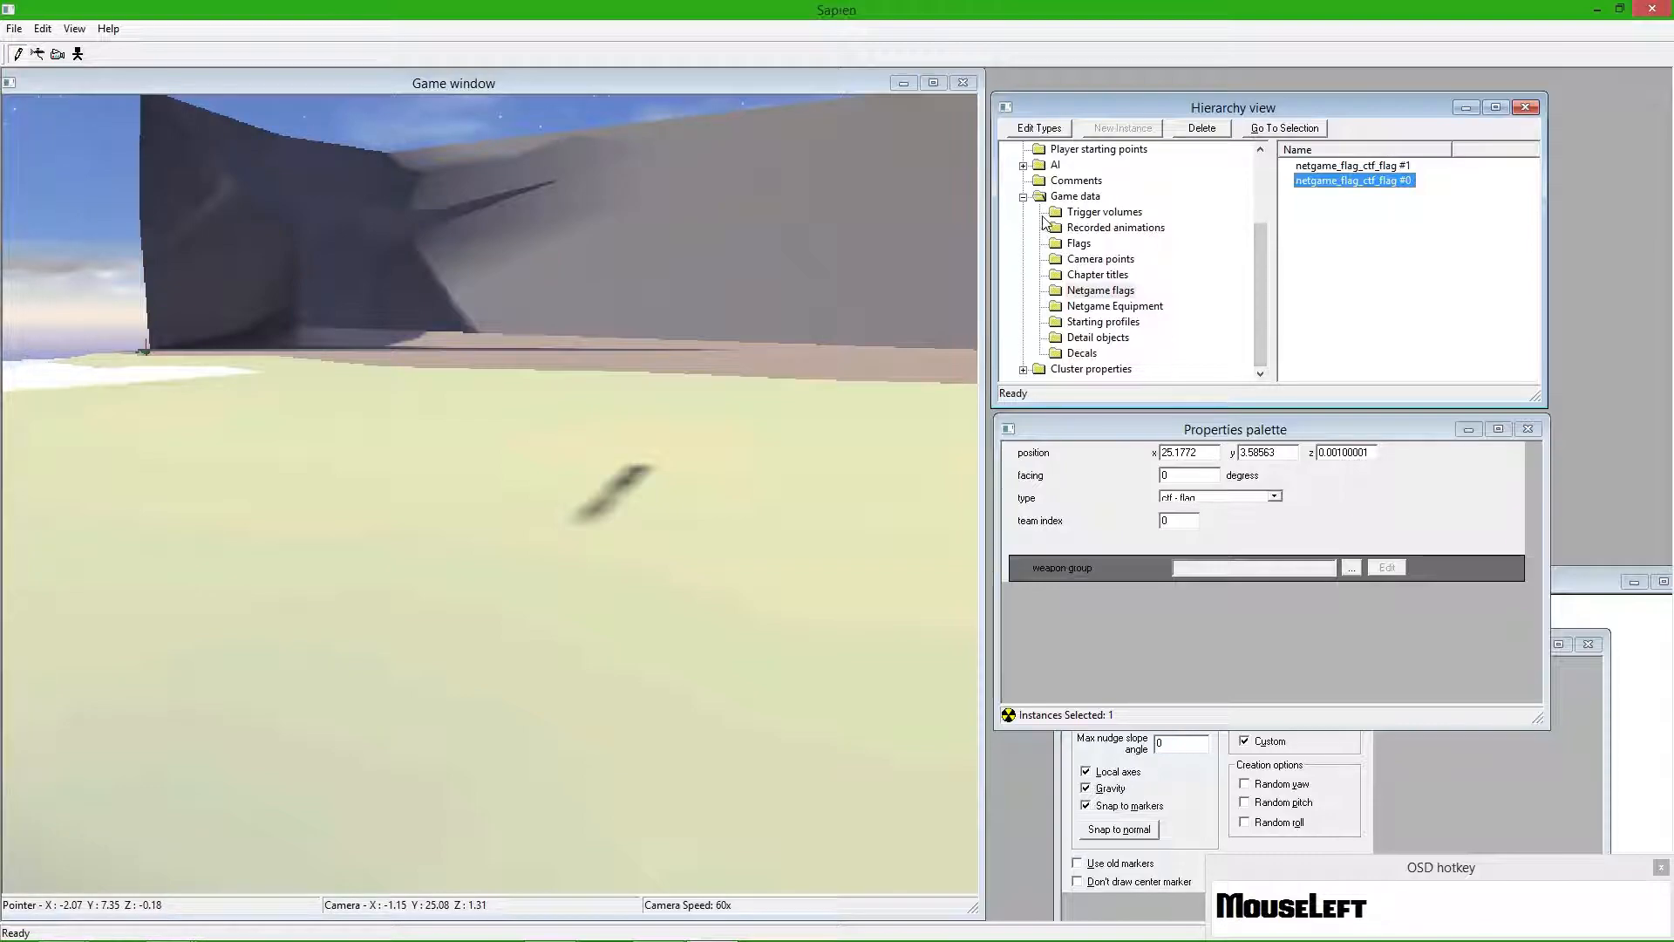
{"action": "left_click", "coordinate": [1024, 197]}
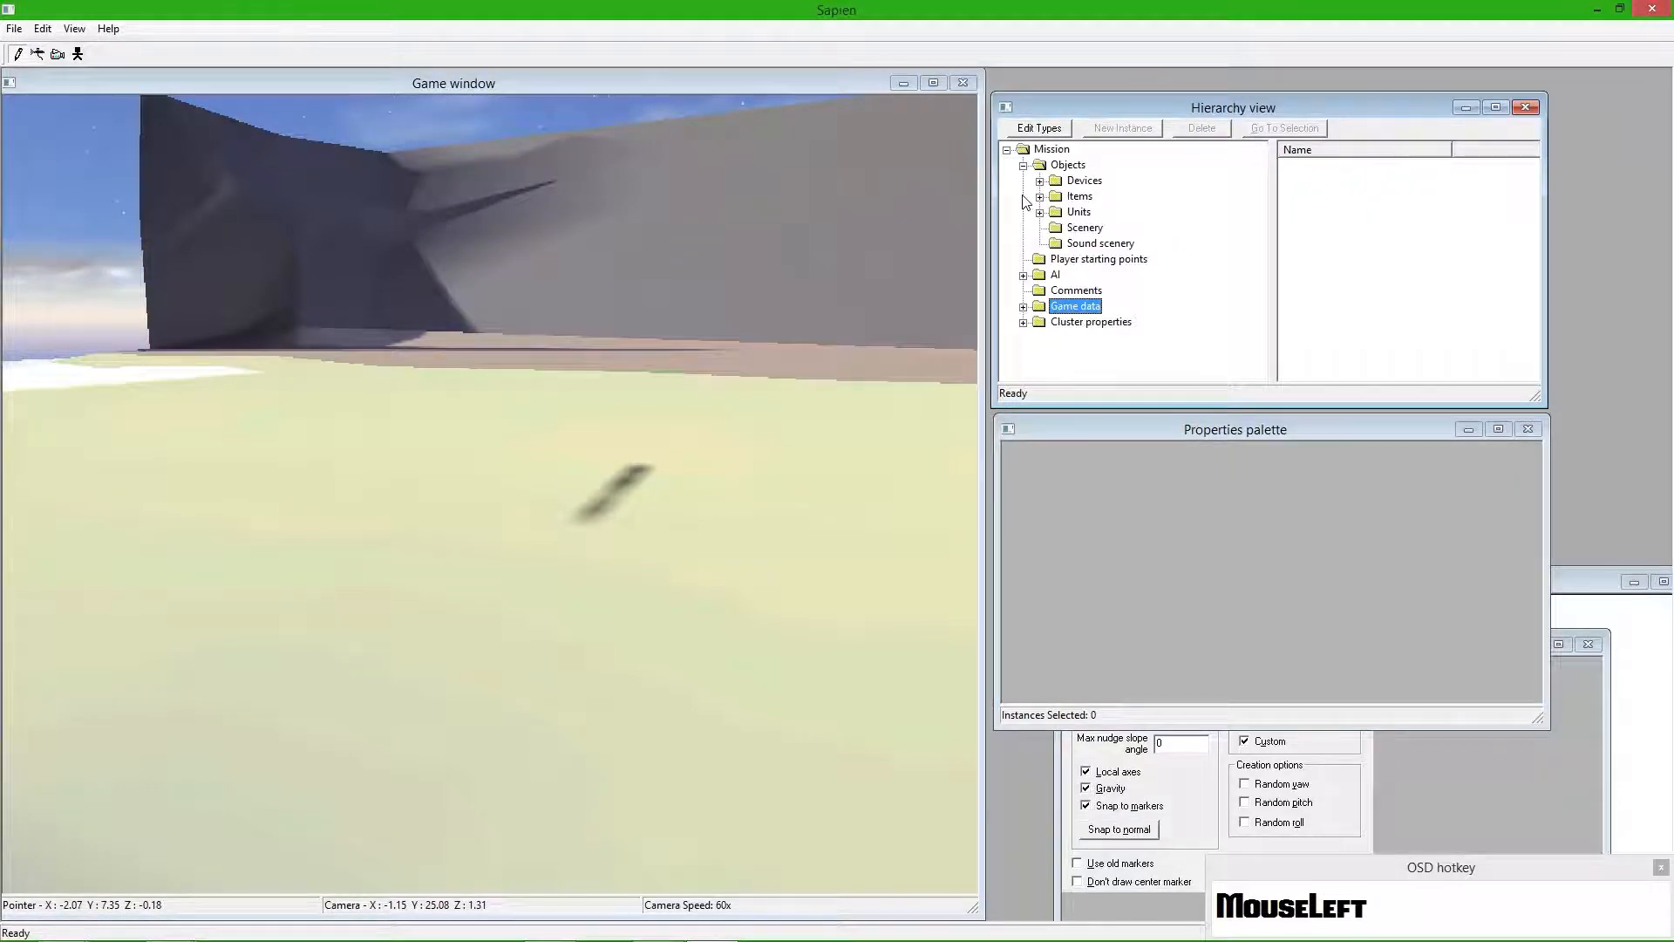
{"action": "left_click", "coordinate": [1025, 322]}
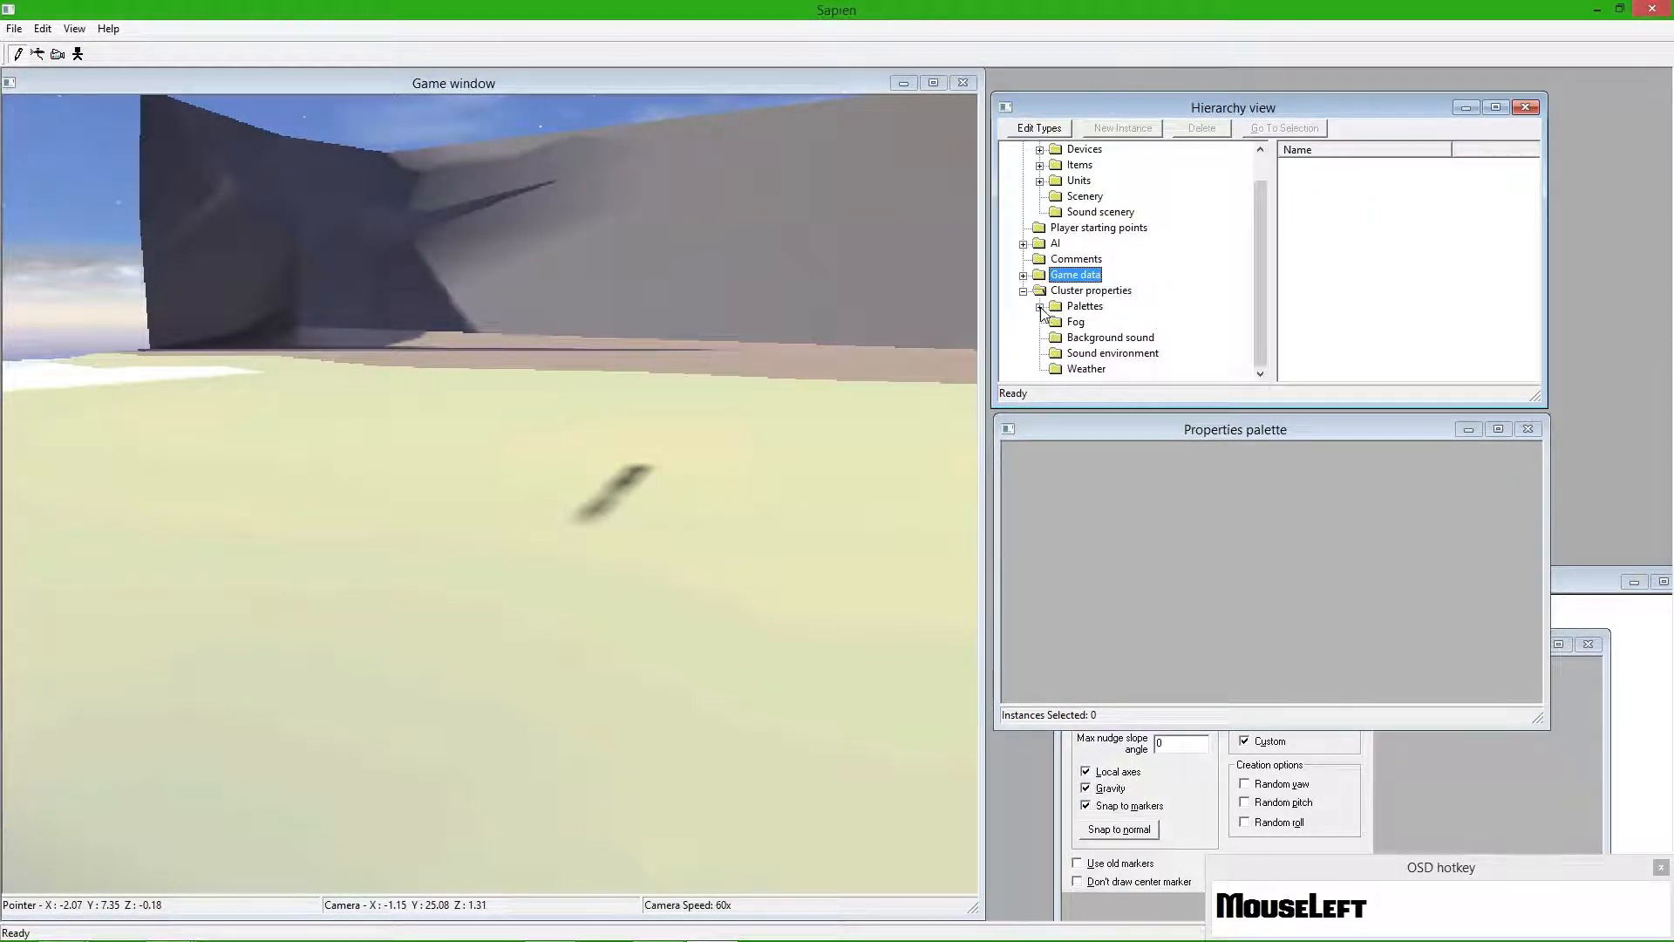
{"action": "left_click", "coordinate": [1040, 307]}
{"action": "left_click", "coordinate": [1099, 368]}
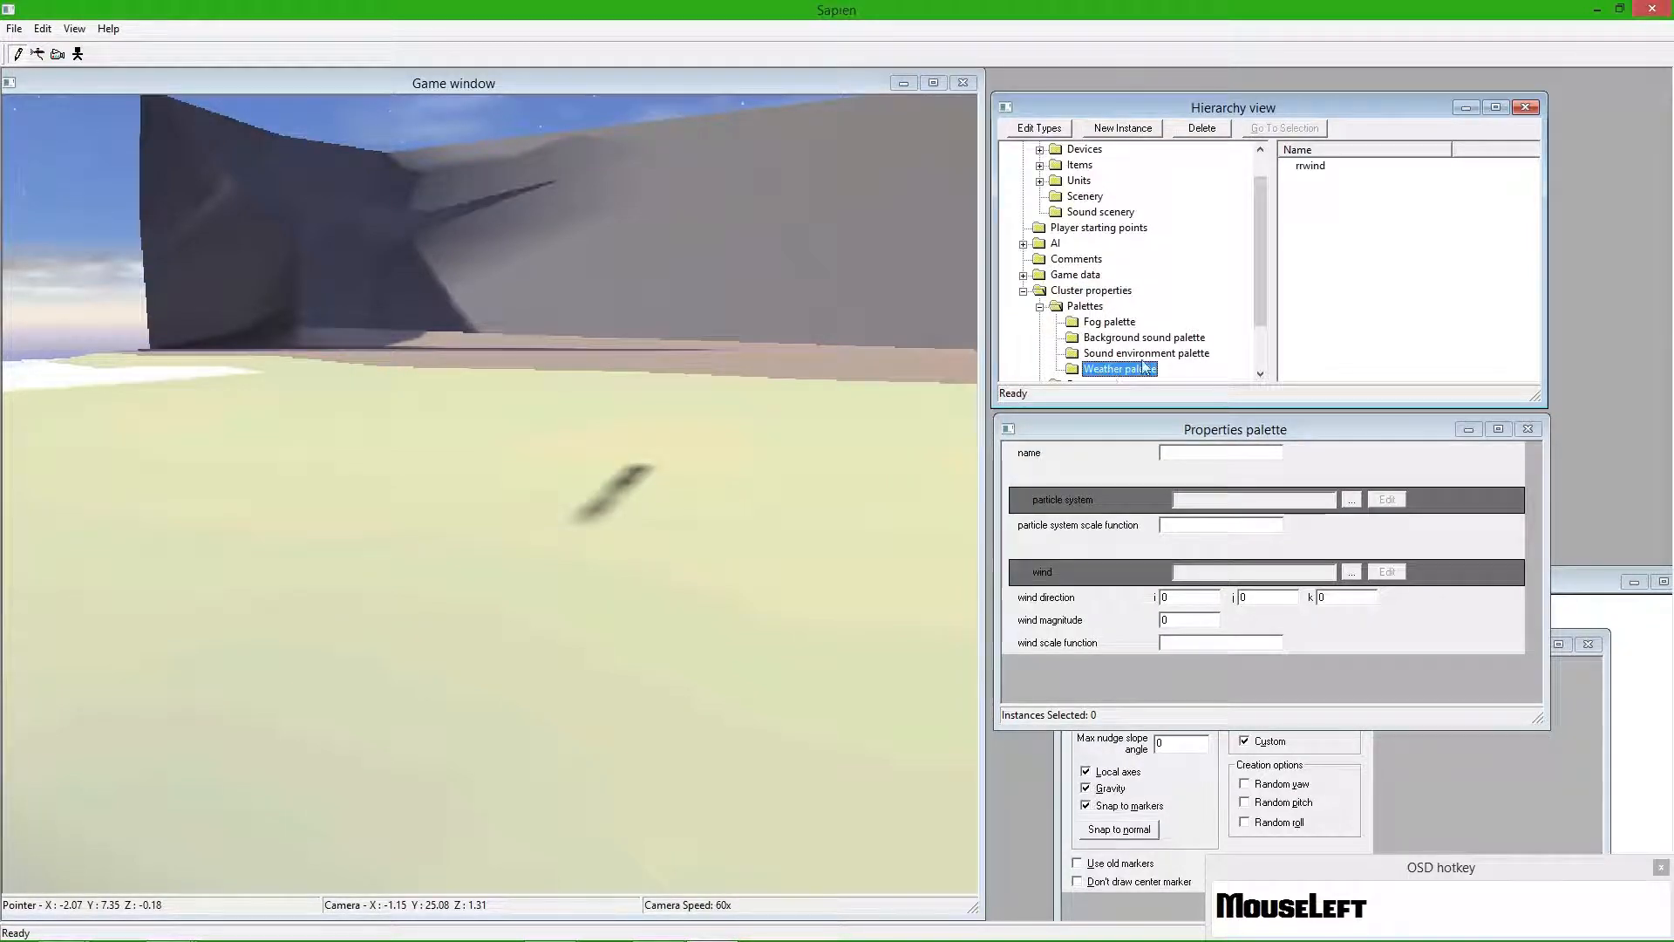
{"action": "left_click", "coordinate": [1313, 166]}
{"action": "left_click", "coordinate": [1200, 129]}
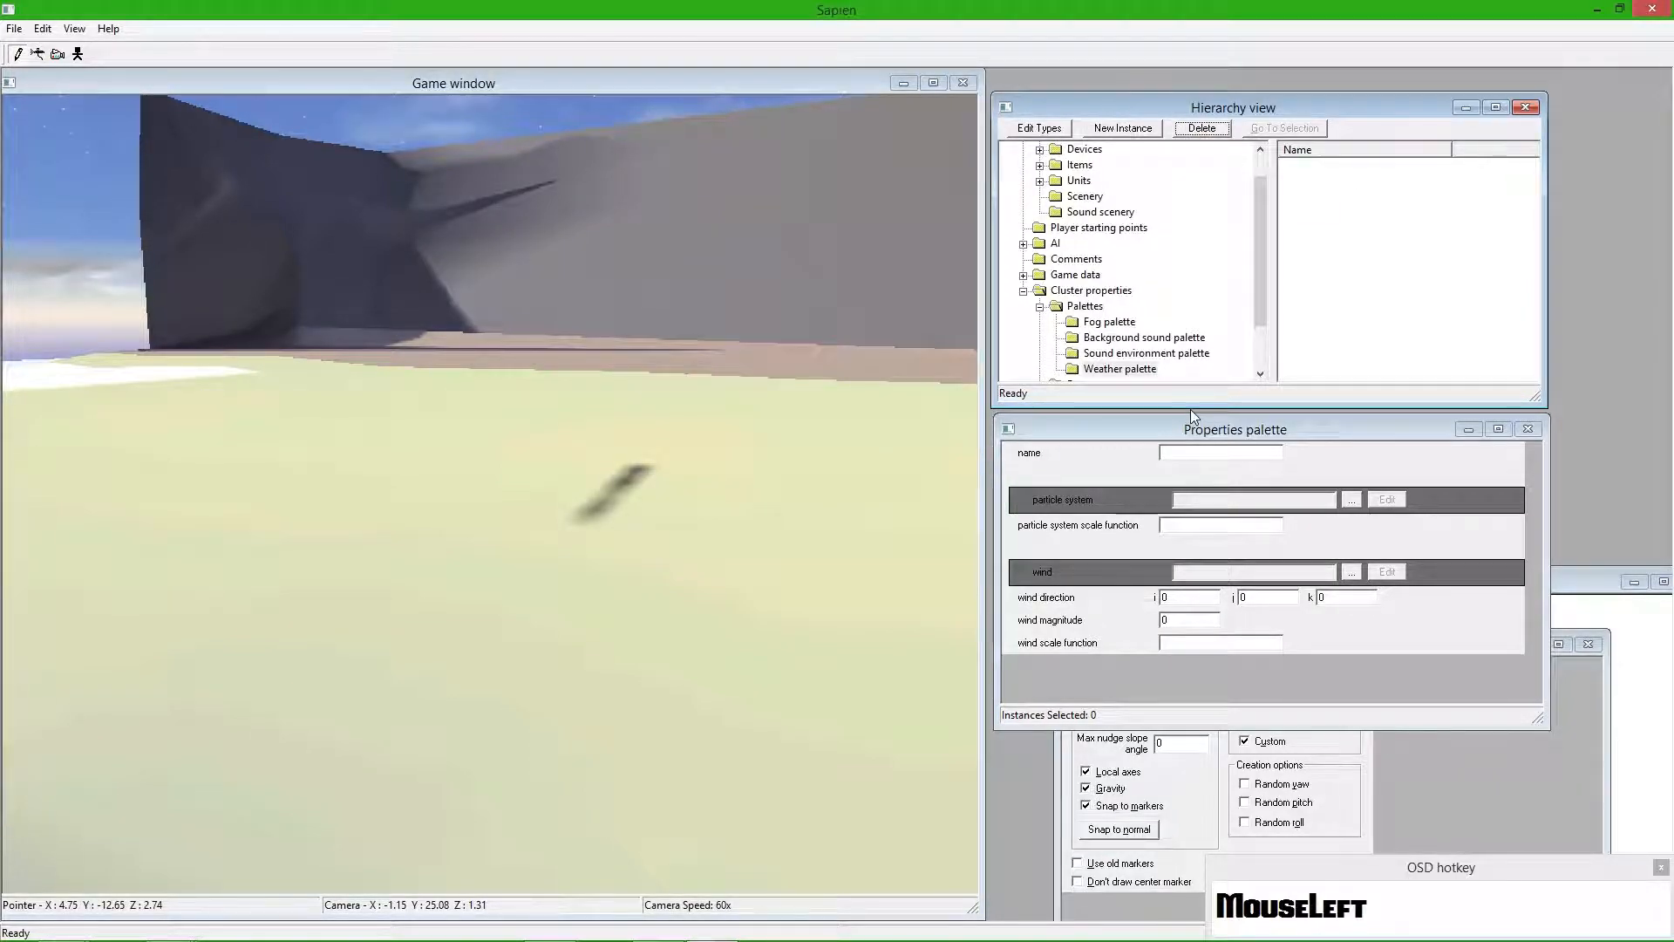
- Create a new weather palette instance and name it rrwind
{"action": "left_click", "coordinate": [1139, 371]}
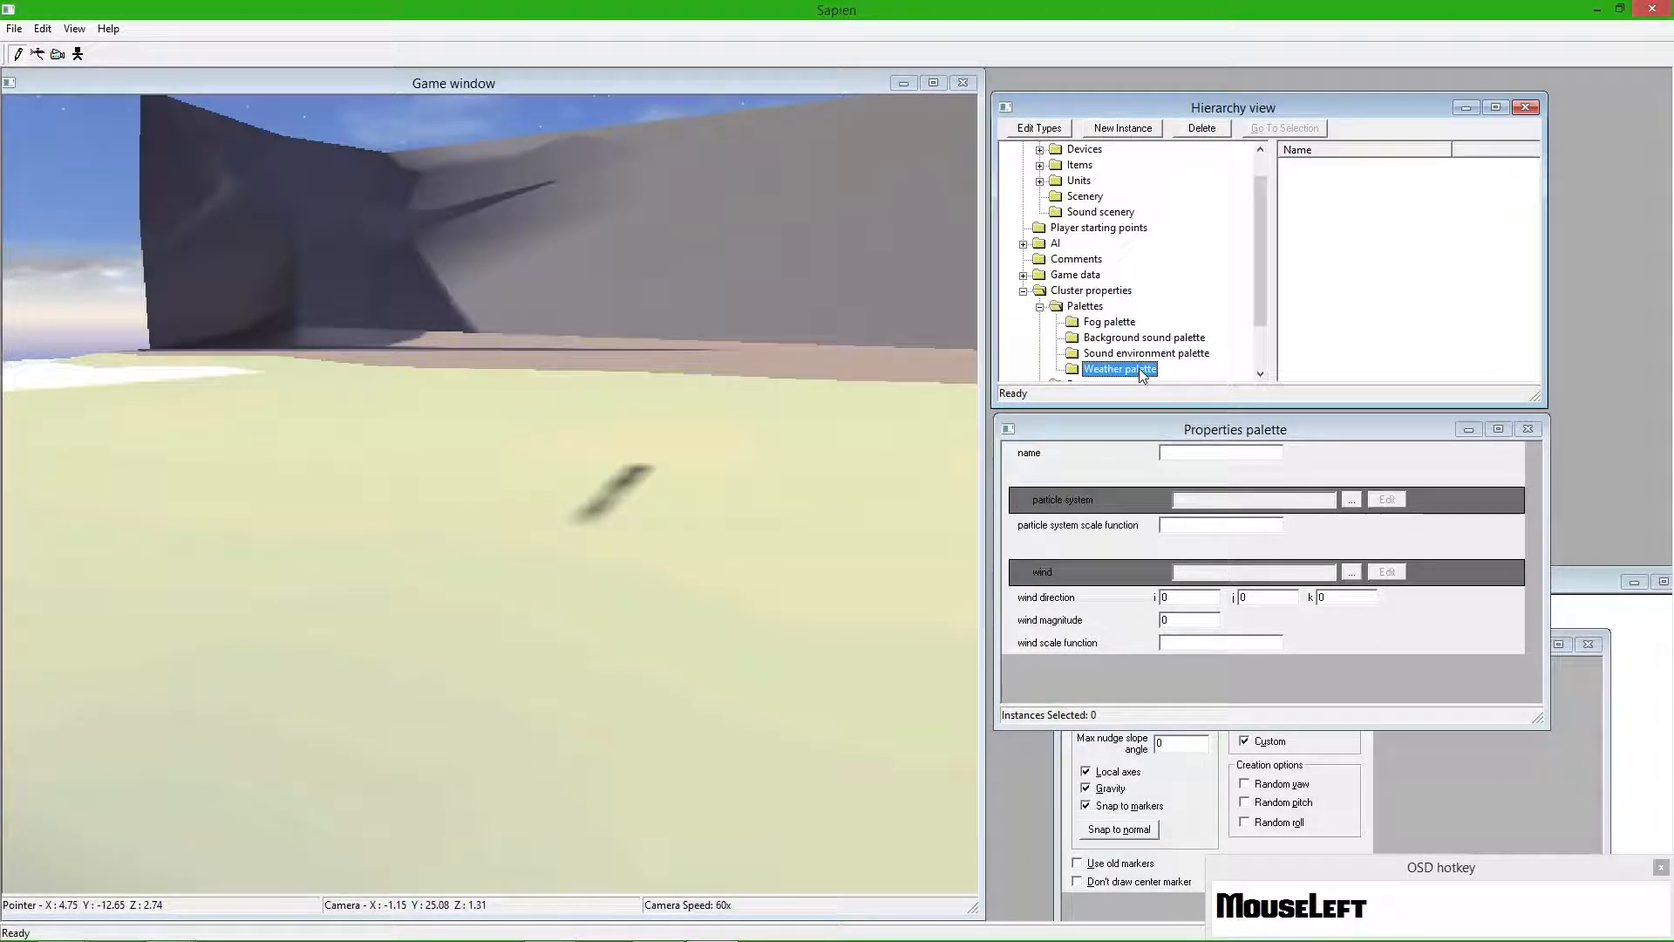
{"action": "left_click", "coordinate": [1125, 128]}
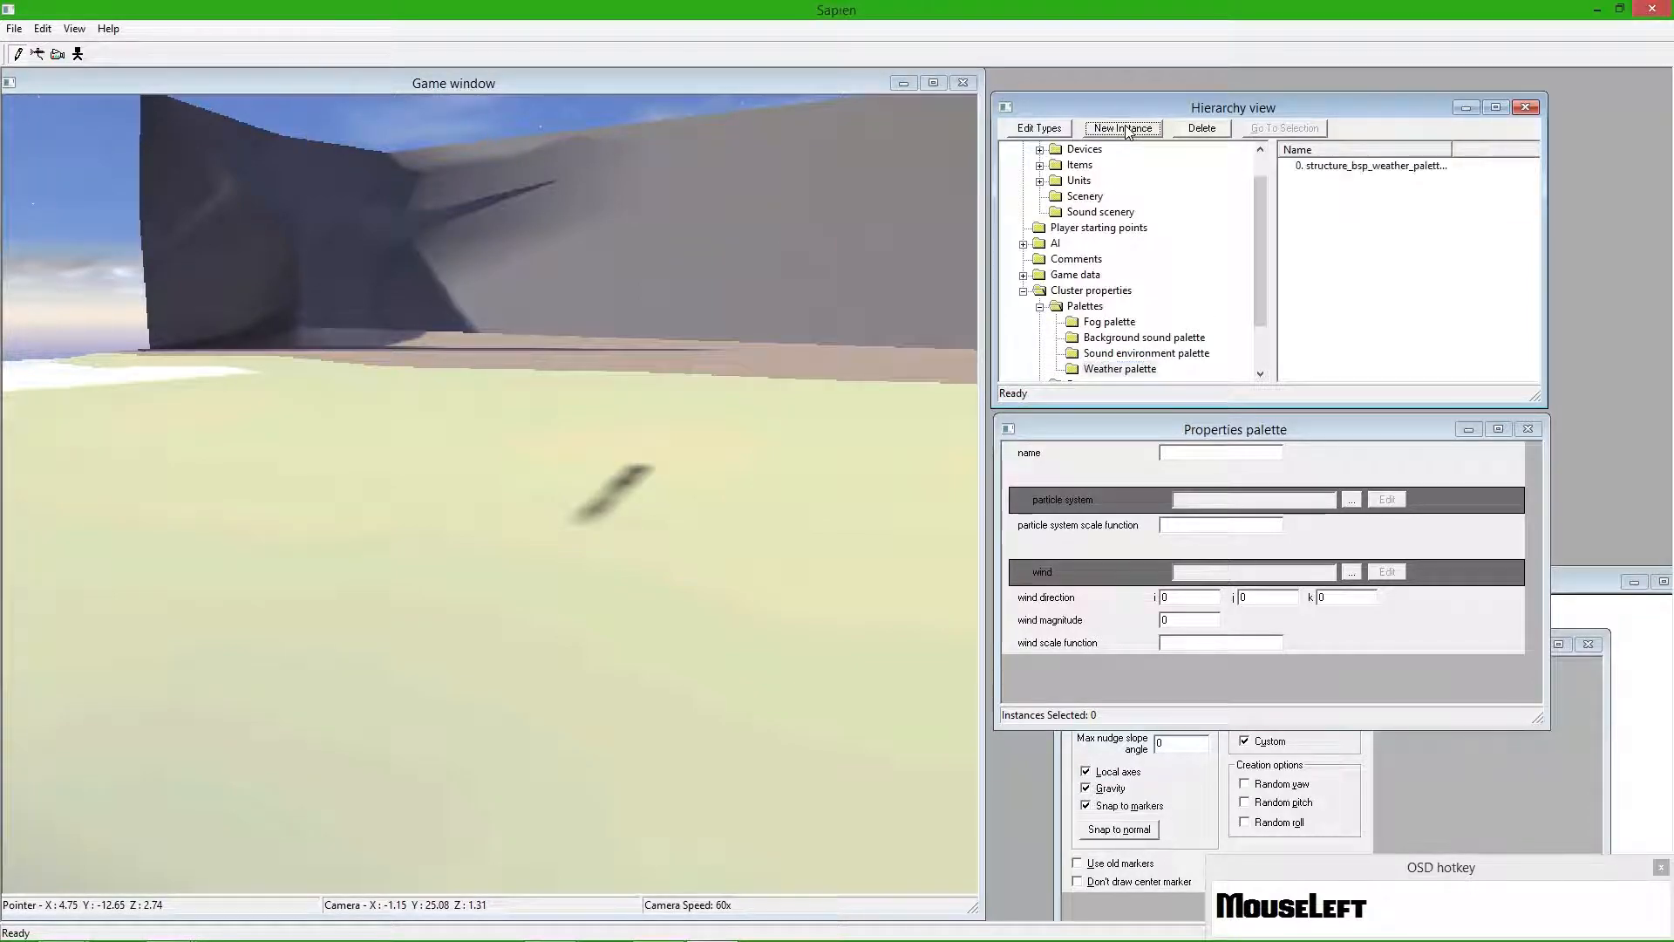
{"action": "left_click", "coordinate": [1347, 166]}
{"action": "left_click", "coordinate": [1192, 452]}
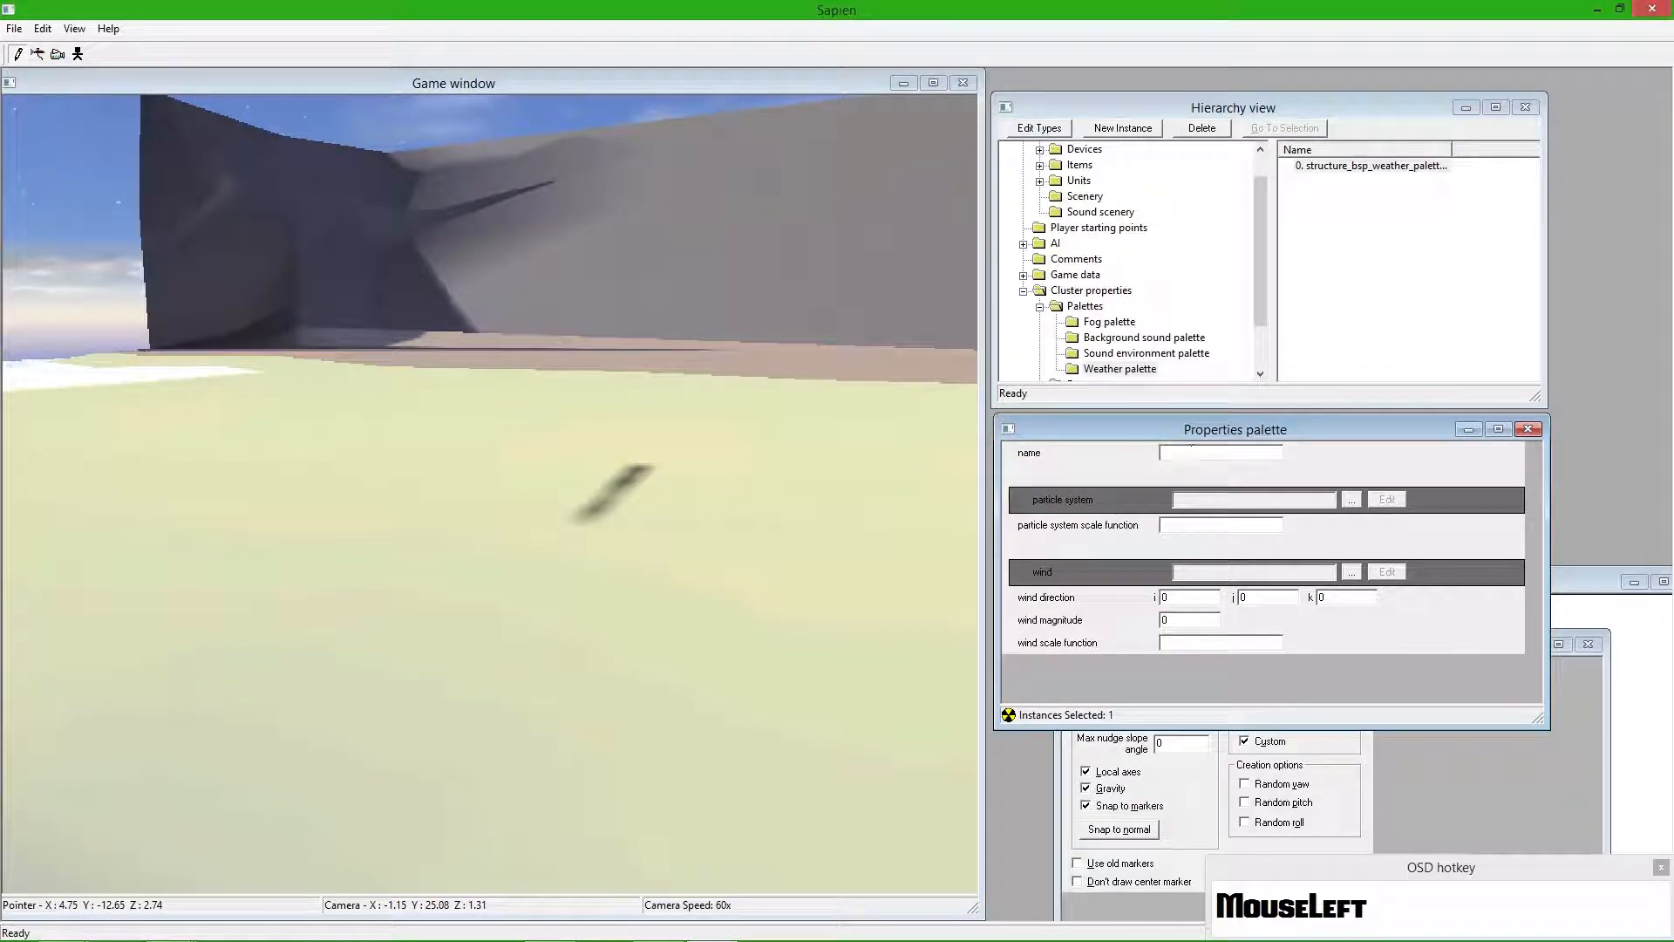
{"action": "type", "text": "rrwind"}
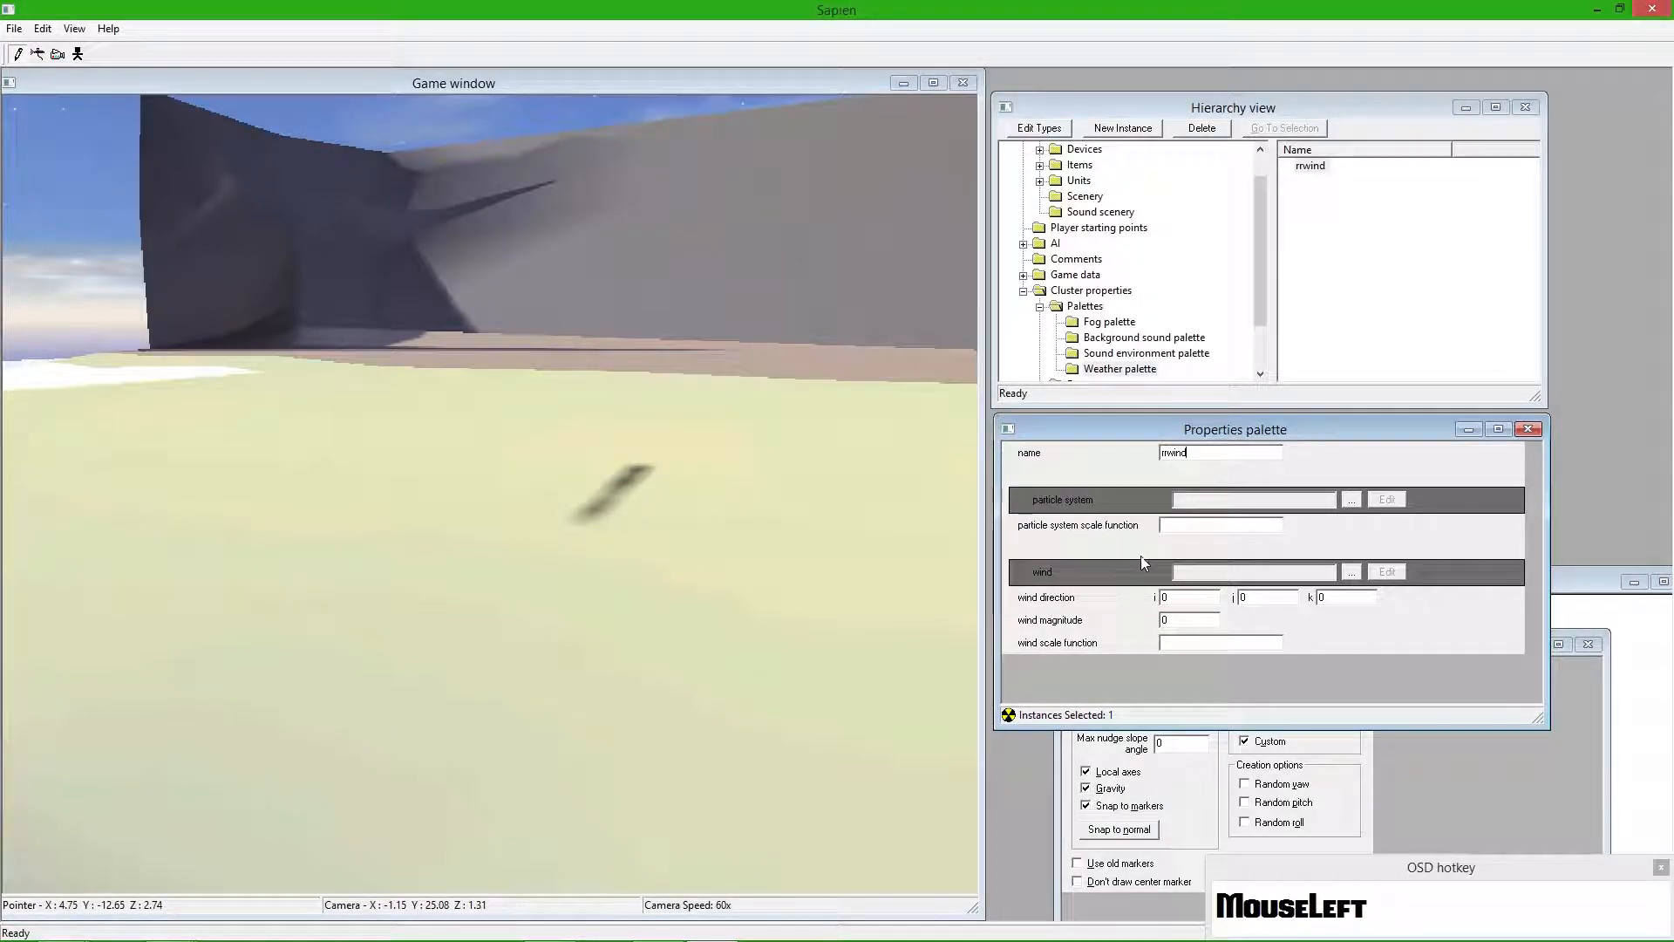
- Start choosing a wind tag for the weather palette entry and go to the levels folder
{"action": "left_click", "coordinate": [1352, 572]}
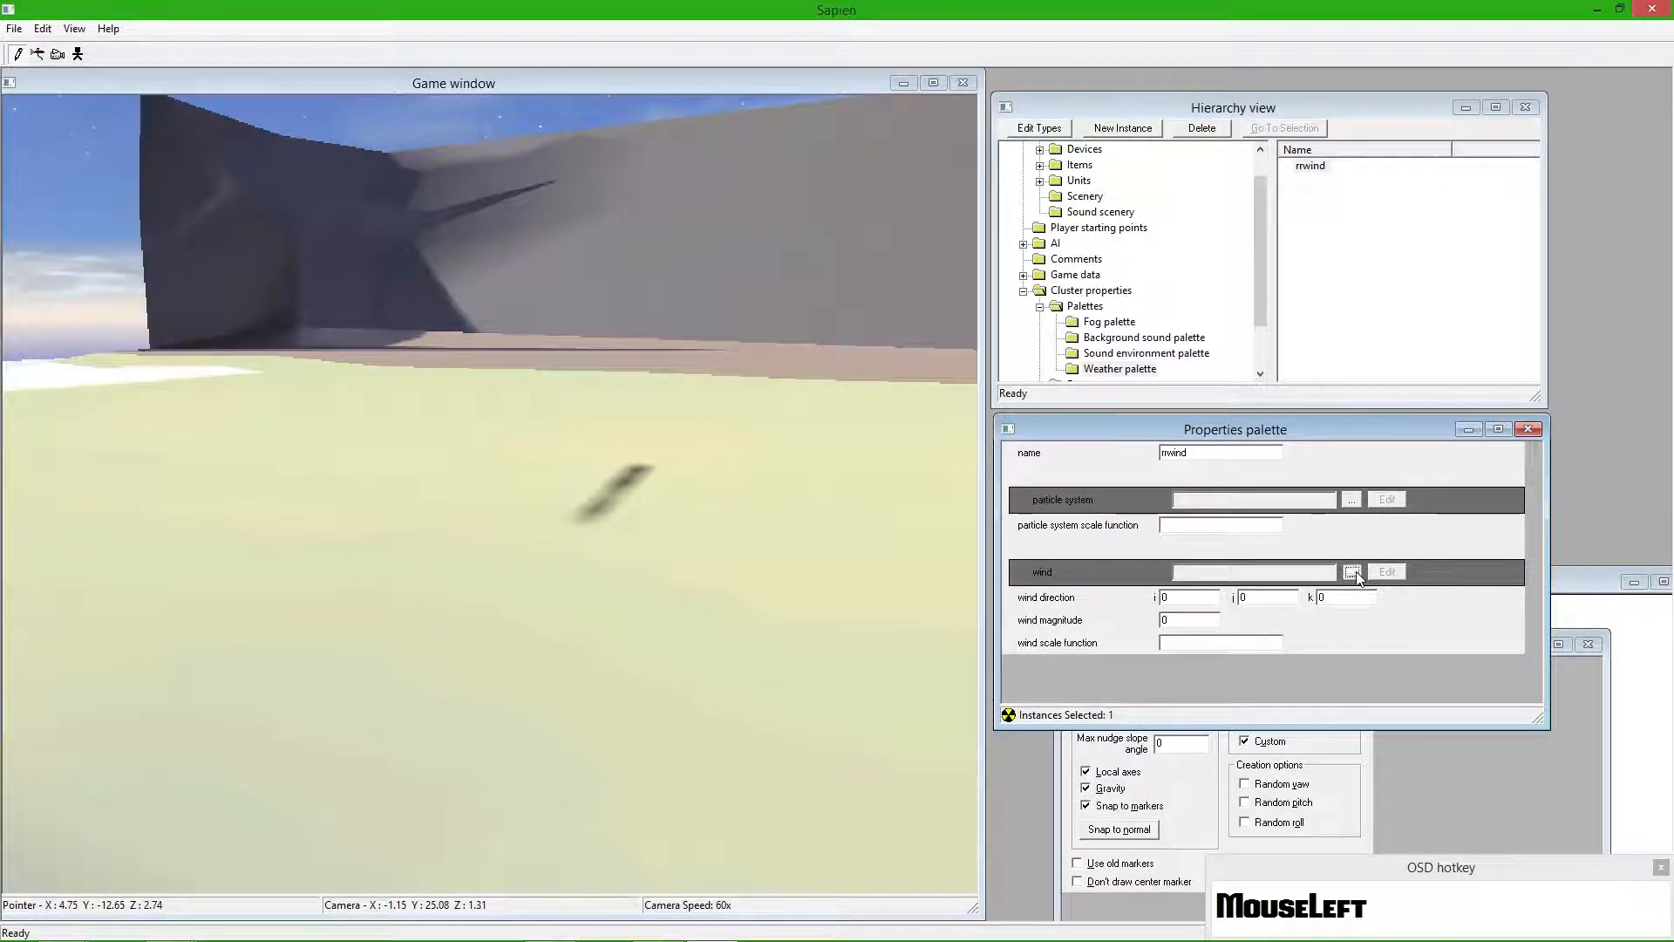
{"action": "left_click", "coordinate": [279, 78]}
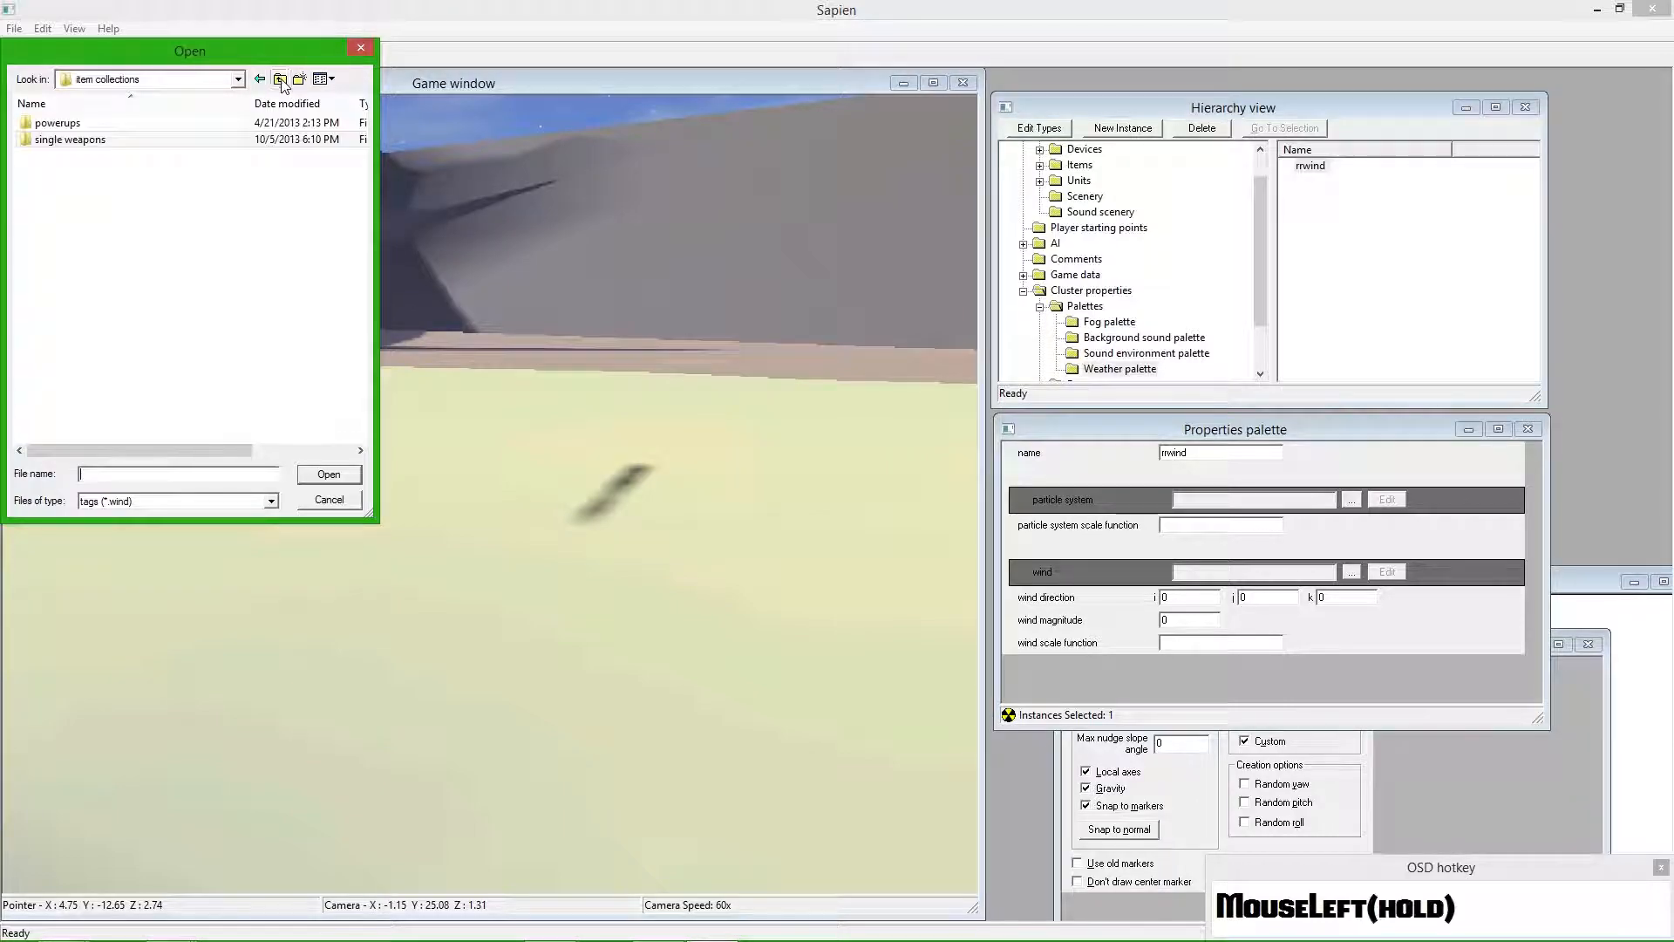
{"action": "left_click", "coordinate": [279, 79]}
{"action": "double_click", "coordinate": [146, 342]}
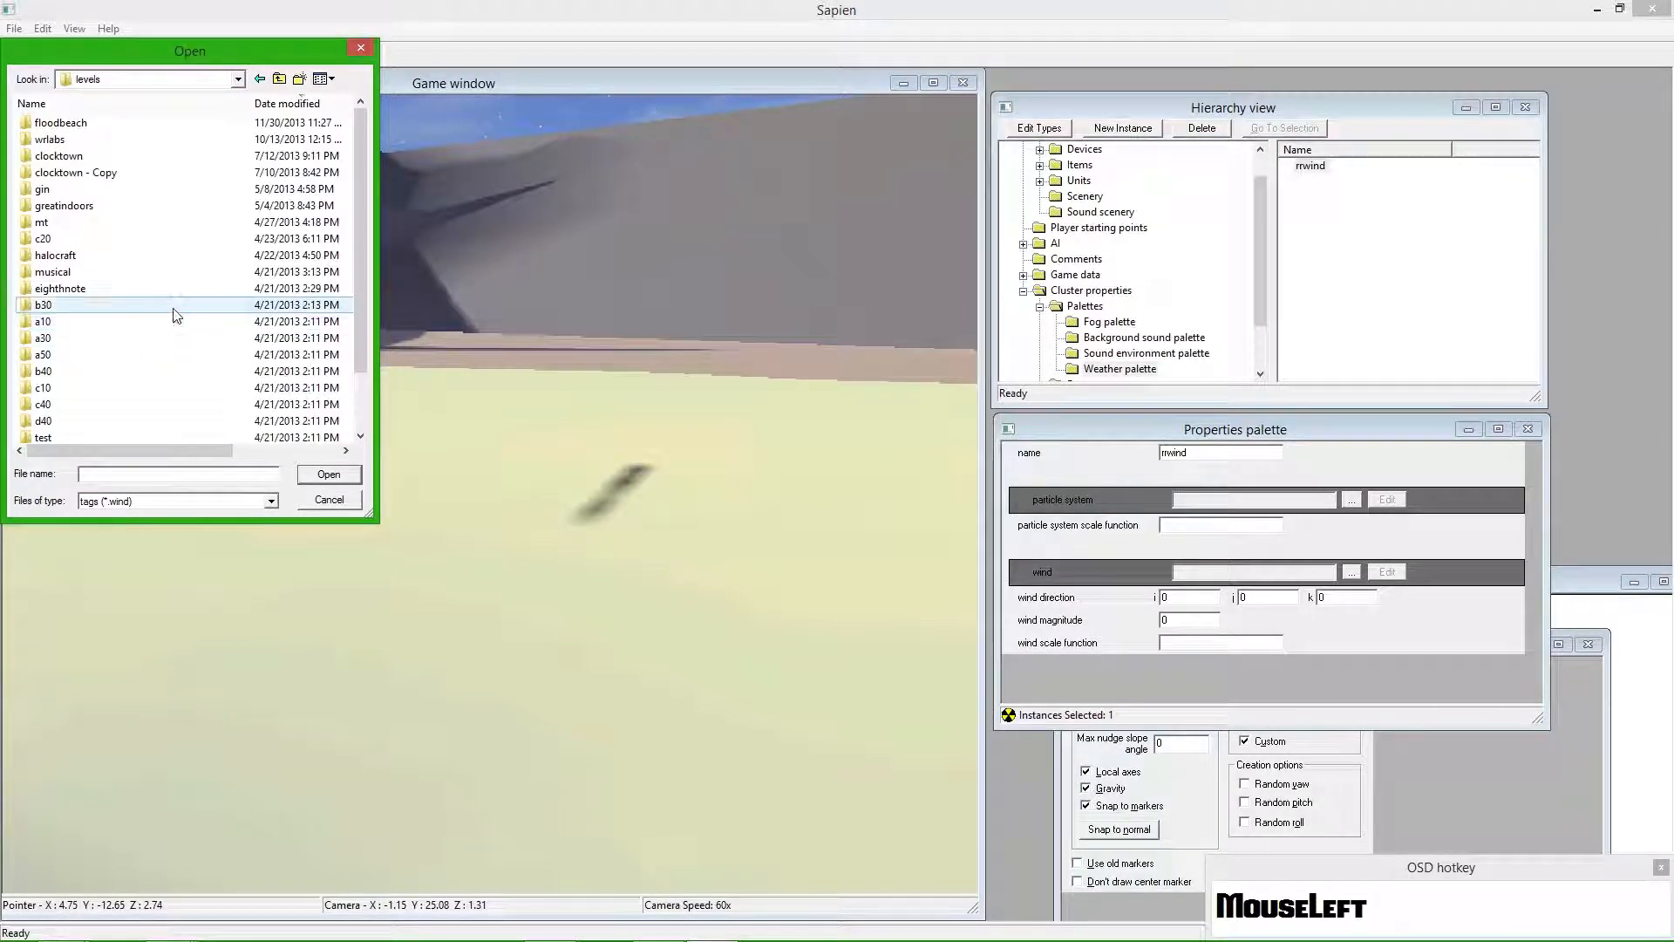
- Switch to File Explorer and search the Halo library for *.wind files
{"action": "mouse_move", "coordinate": [177, 314]}
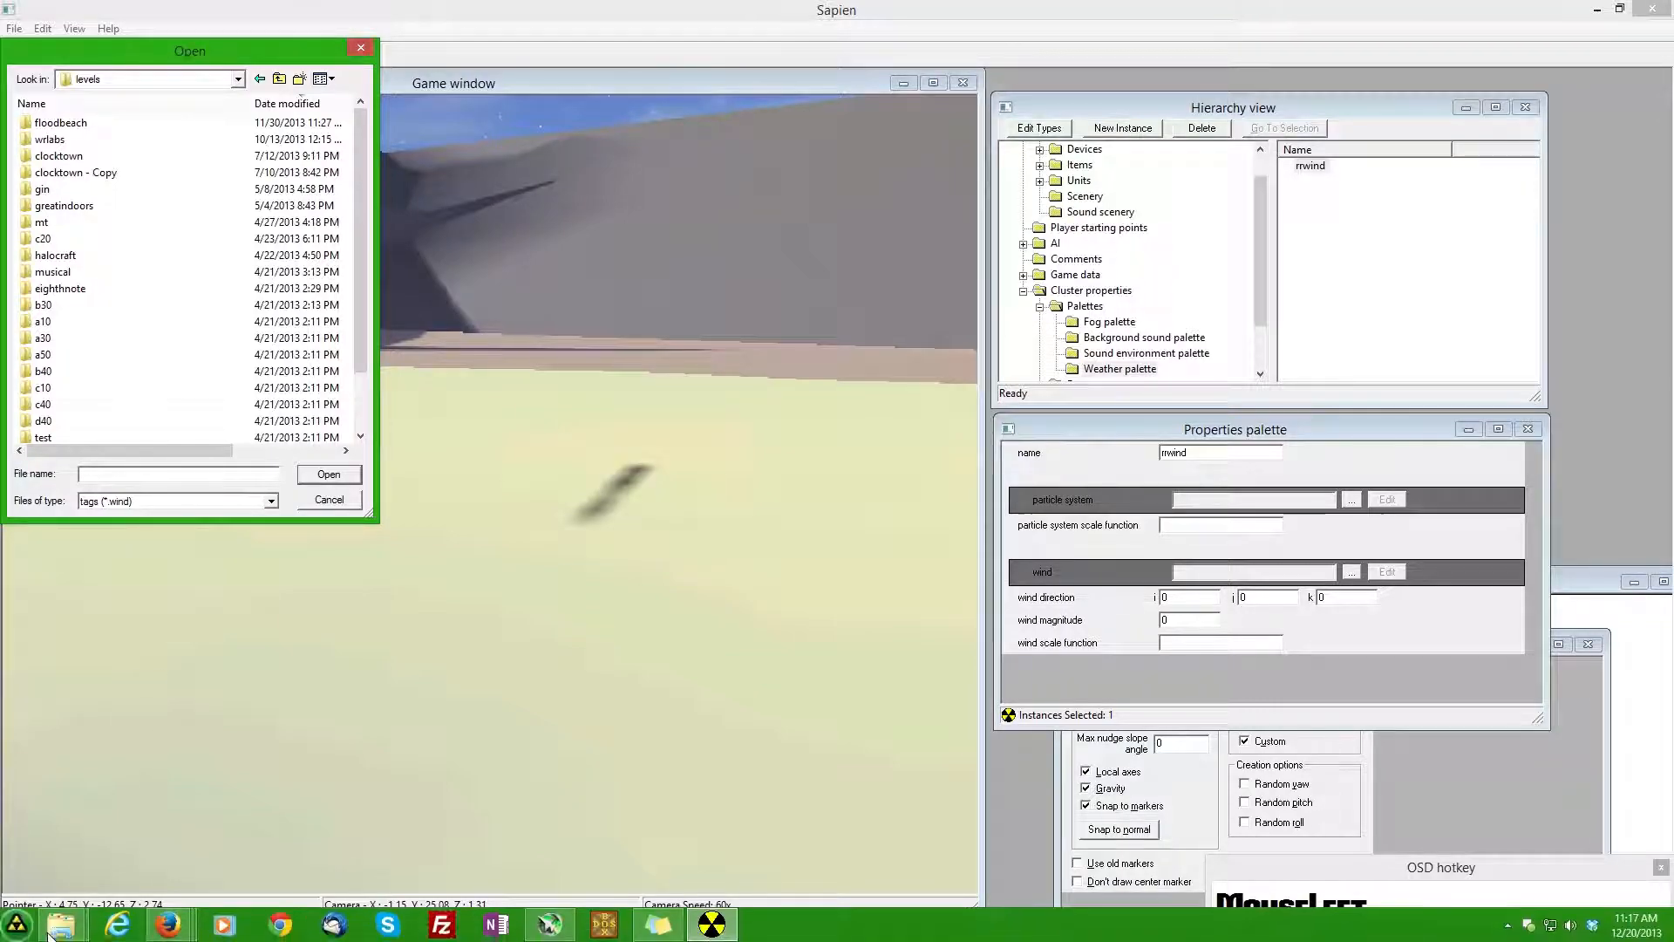
{"action": "mouse_move", "coordinate": [61, 925]}
{"action": "left_click", "coordinate": [305, 827]}
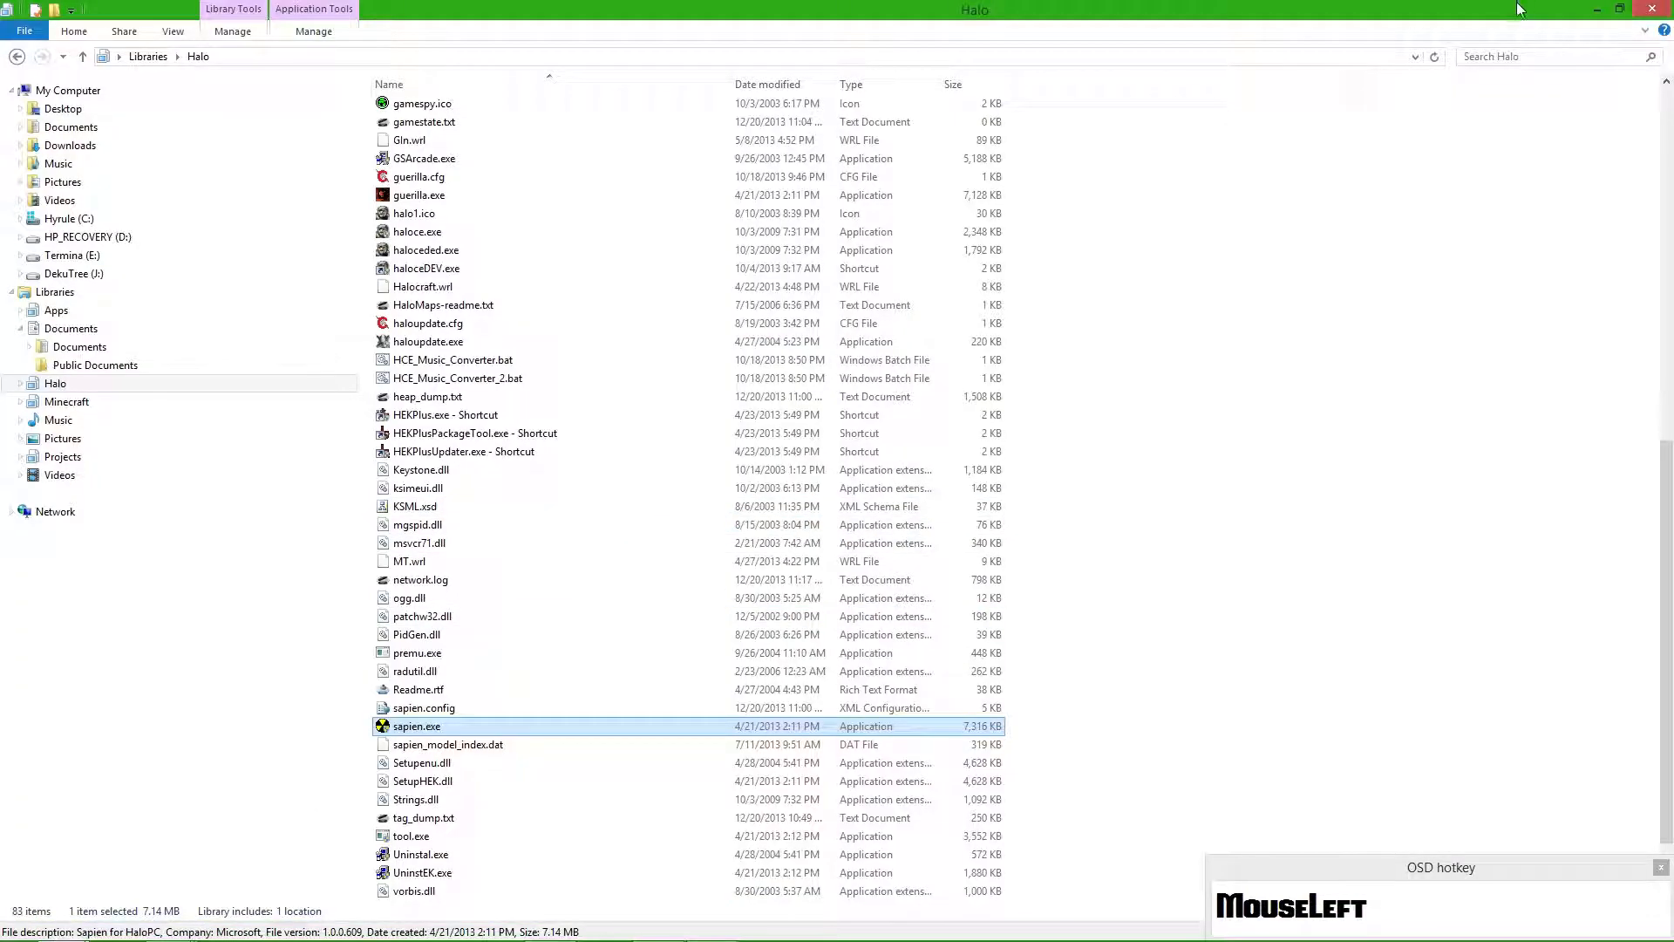
{"action": "left_click", "coordinate": [1504, 58]}
{"action": "left_click", "coordinate": [1507, 63]}
{"action": "type", "text": "*.wind"}
{"action": "key", "text": "Return"}
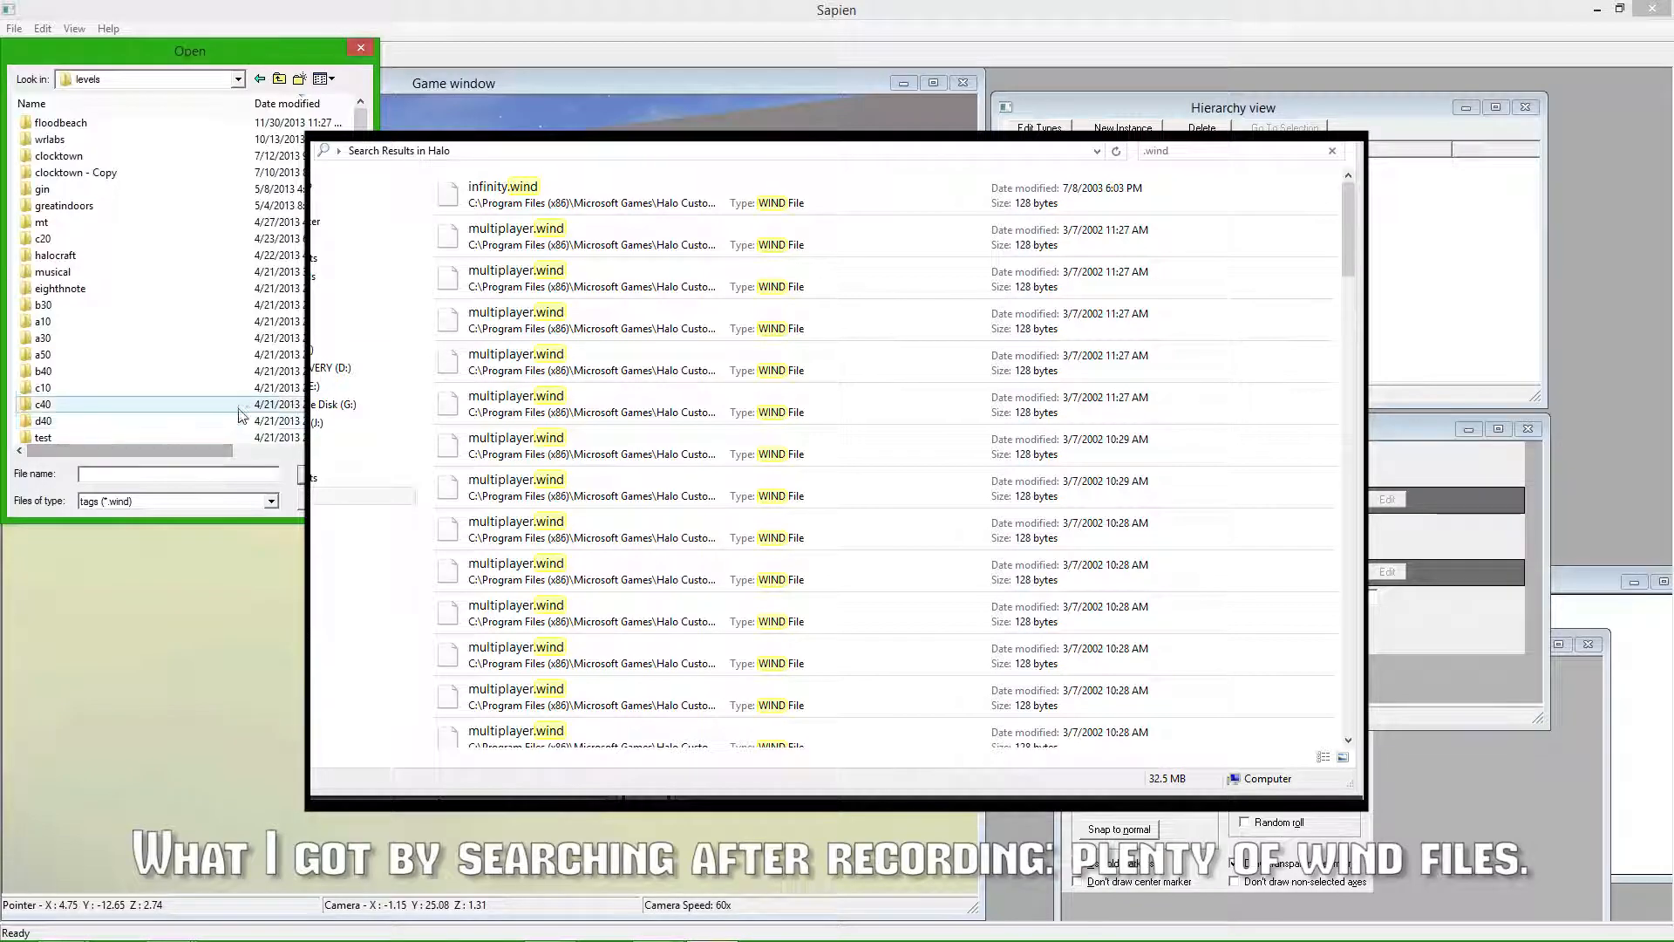
- Go to the test folder inside levels in the wind tag file browser
{"action": "left_click_drag", "start_coordinate": [360, 301], "coordinate": [360, 312]}
{"action": "scroll", "coordinate": [131, 279], "scroll_direction": "down", "scroll_amount": 1}
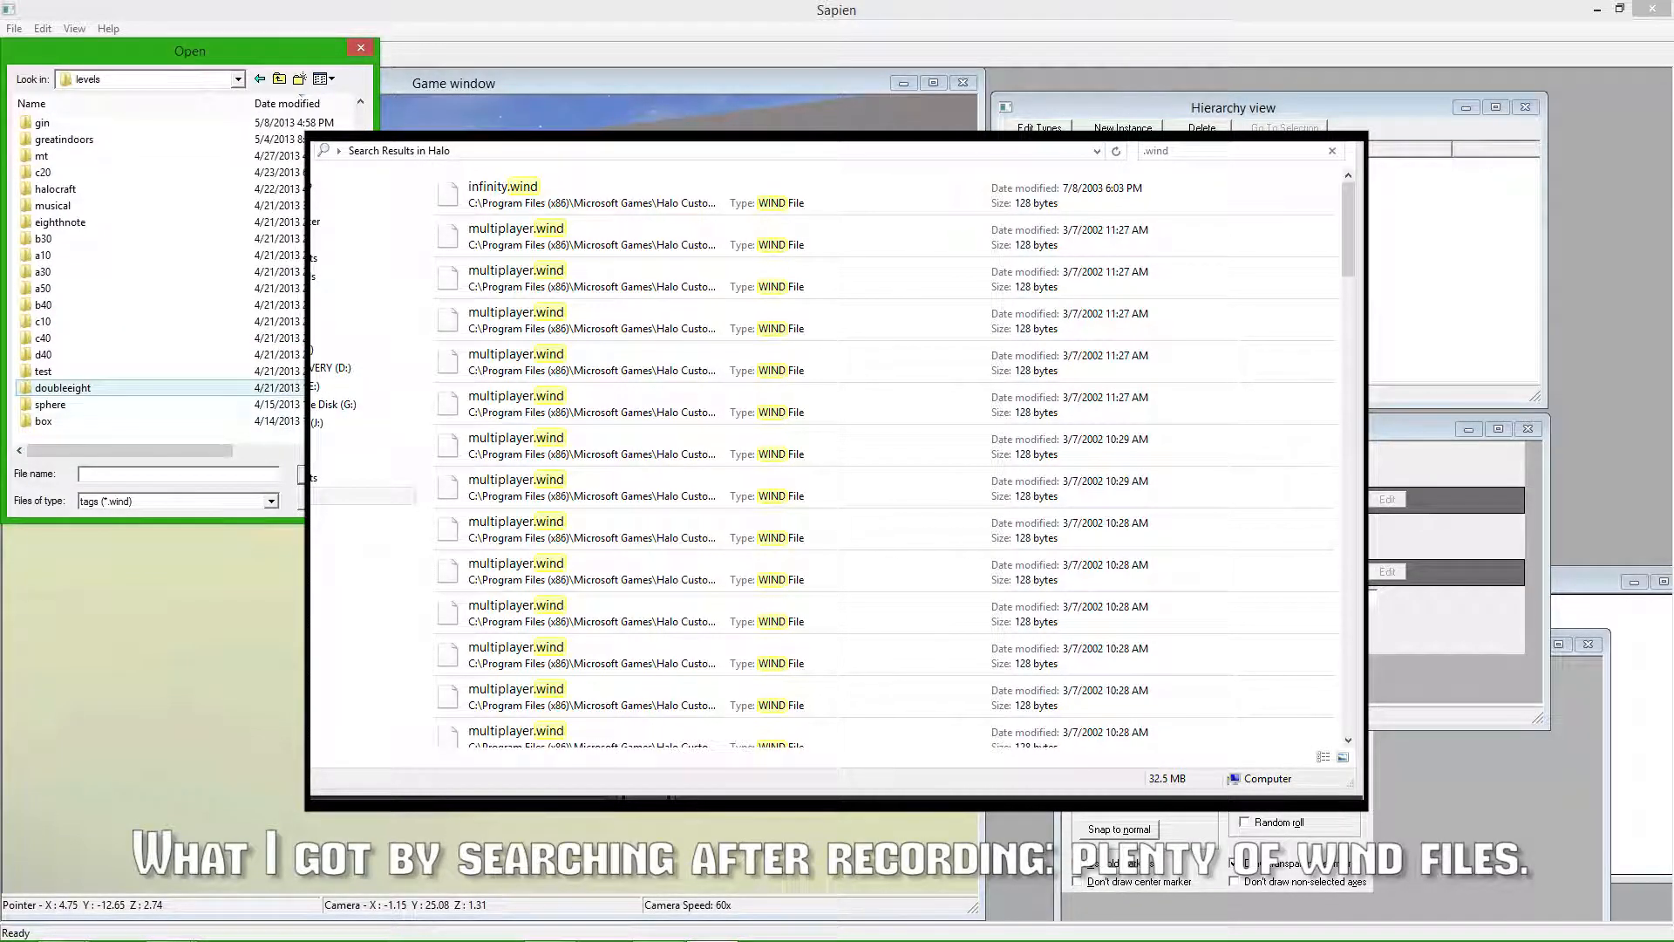
{"action": "left_click", "coordinate": [94, 371]}
{"action": "scroll", "coordinate": [94, 367], "scroll_direction": "up", "scroll_amount": 2}
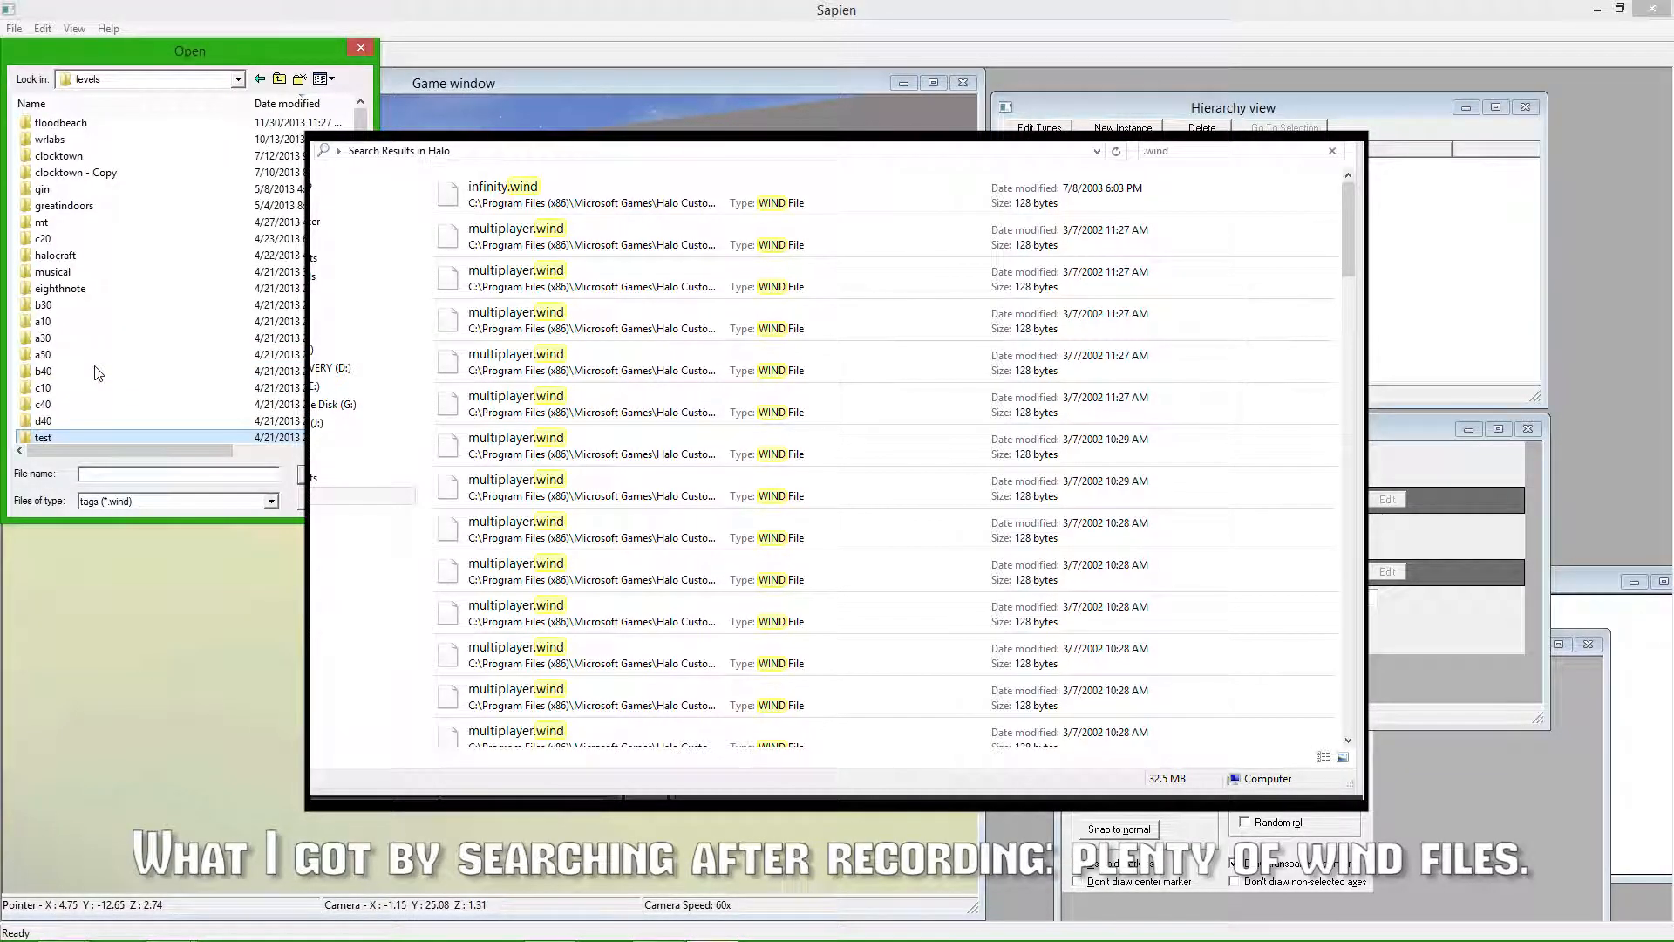
{"action": "scroll", "coordinate": [98, 373], "scroll_direction": "down", "scroll_amount": 2}
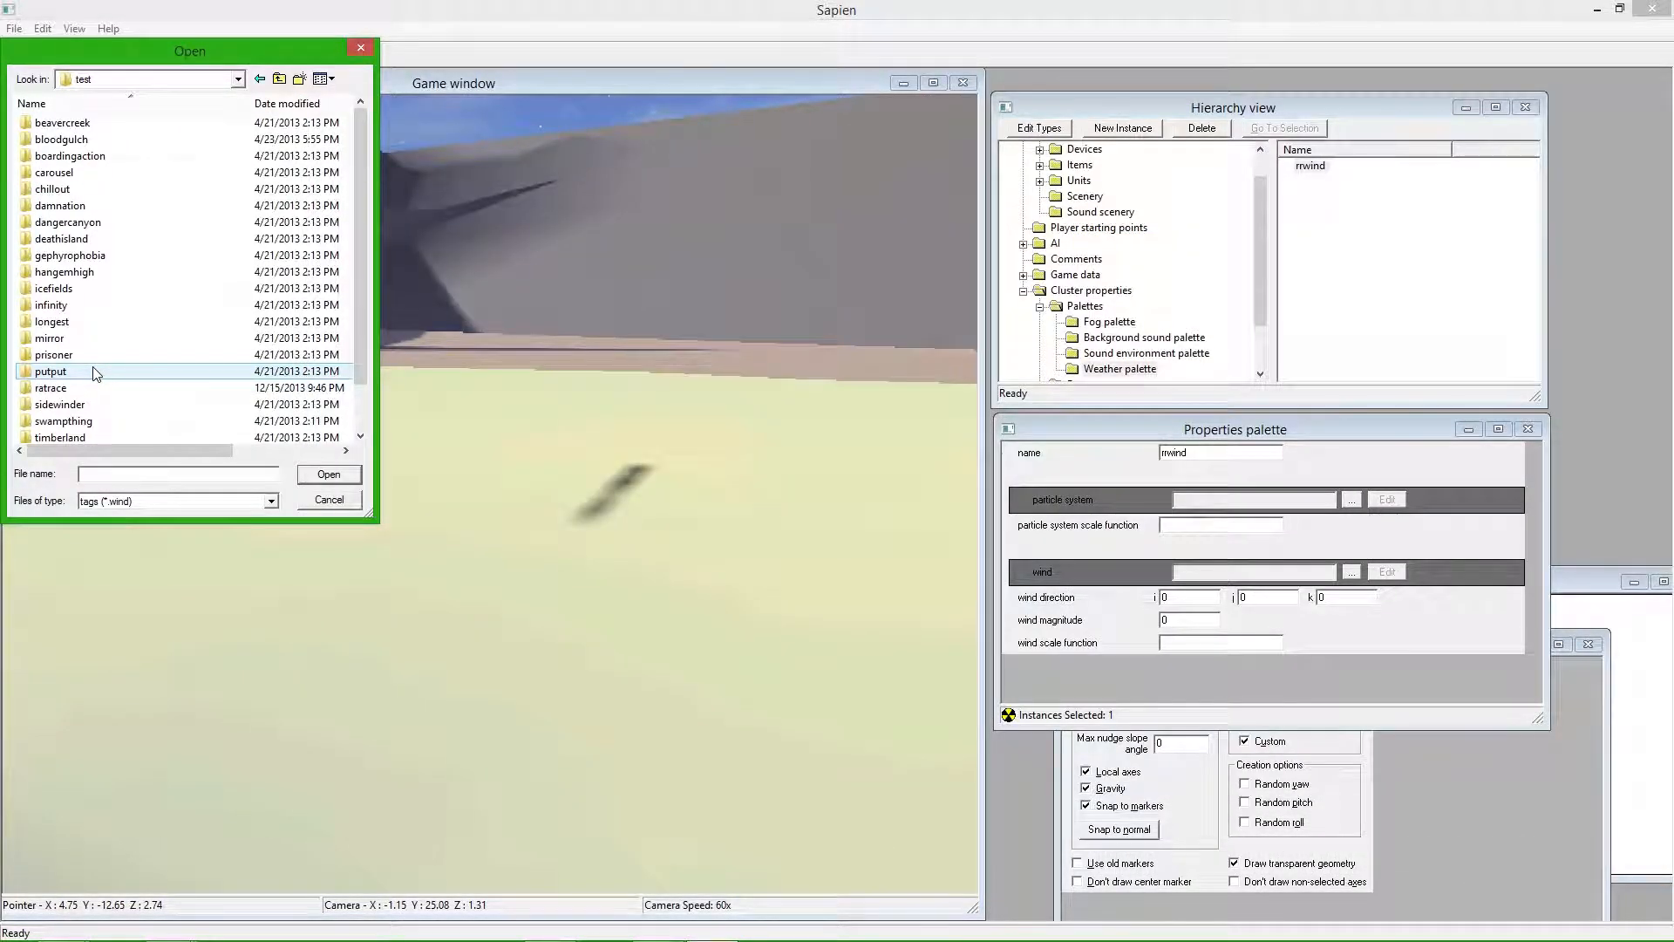
{"action": "double_click", "coordinate": [94, 372]}
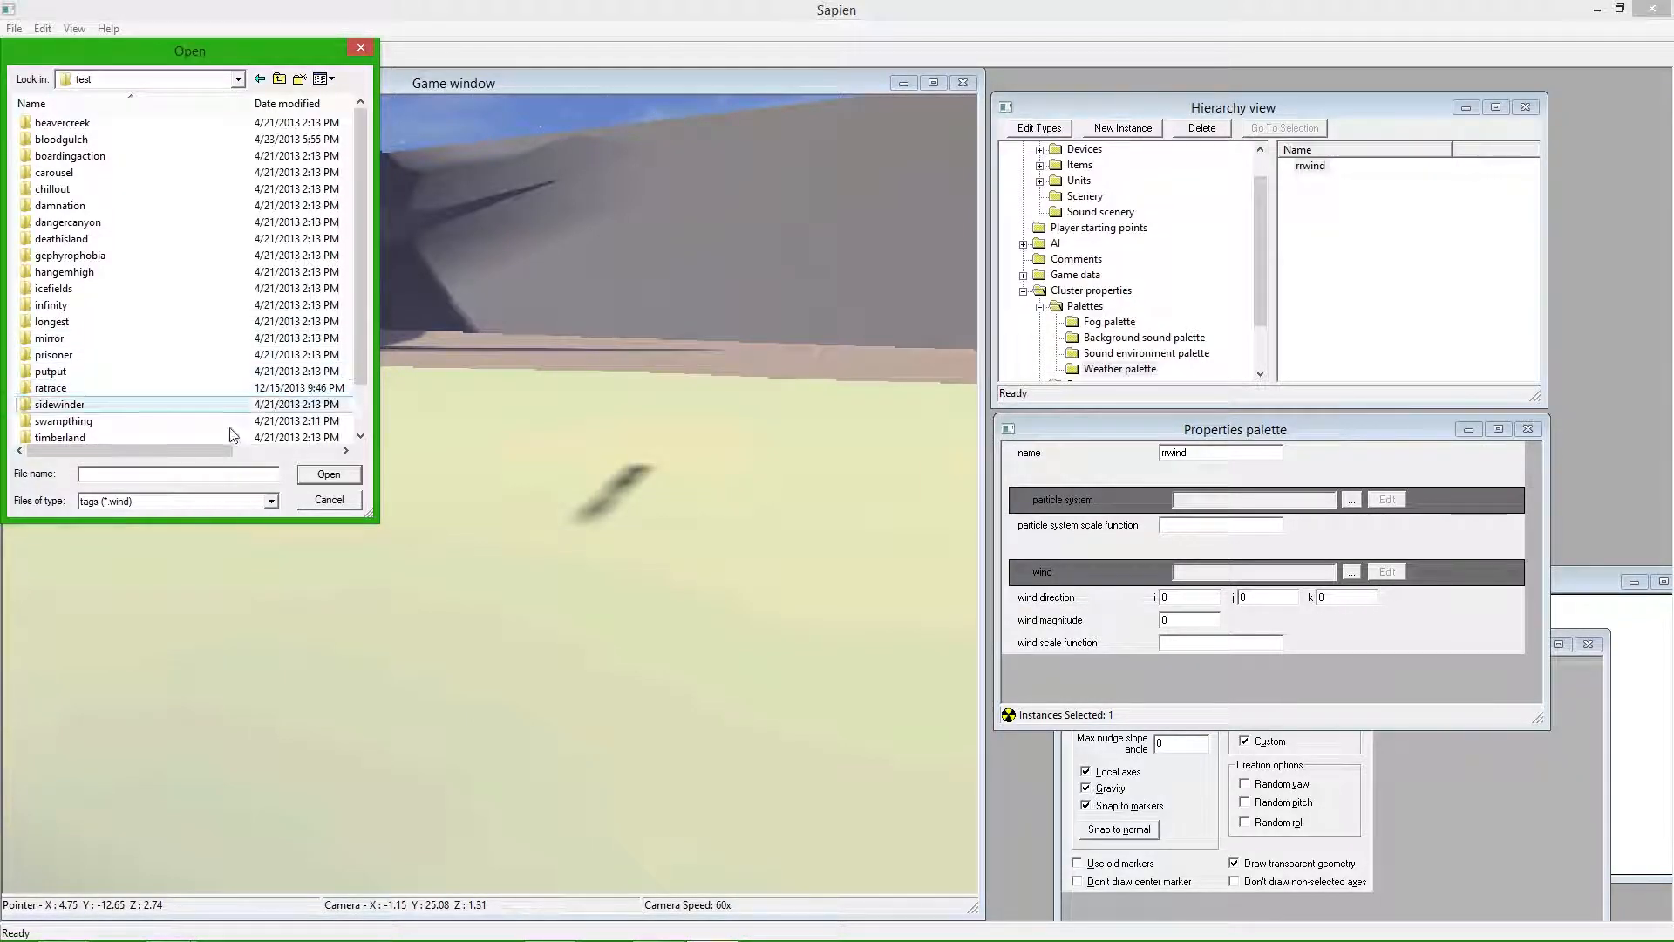
- Assign the tag levels\test\ratrace\multiplayer.wind as the wind of the rrwind weather palette entry
{"action": "left_click", "coordinate": [148, 257]}
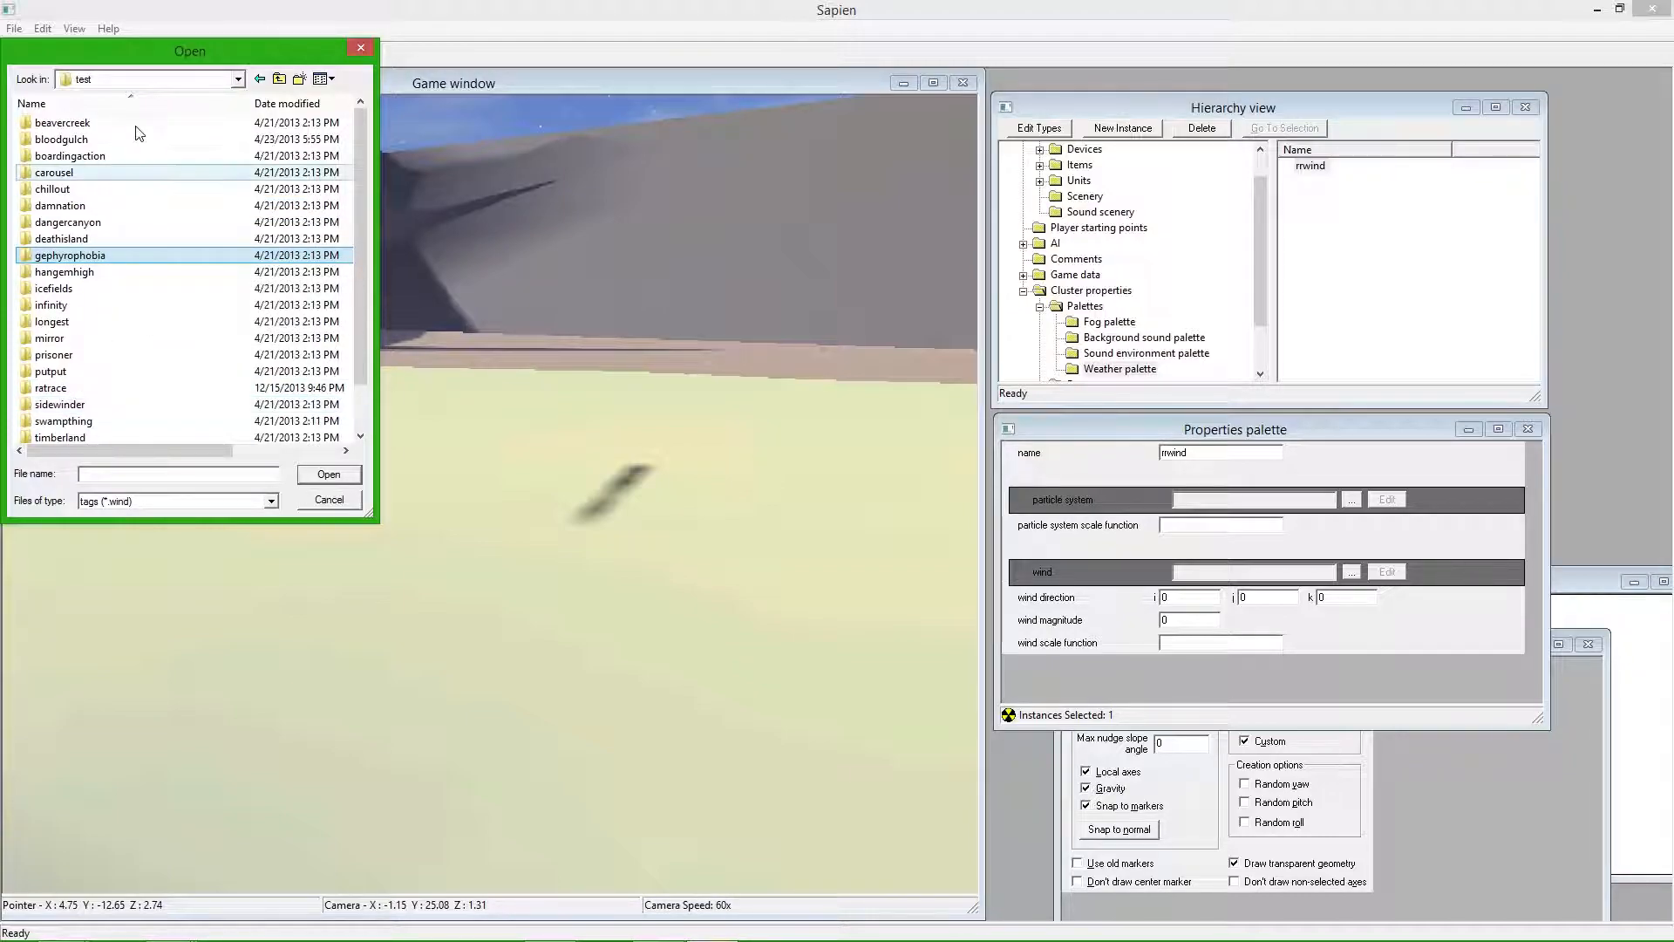
{"action": "left_click", "coordinate": [279, 79]}
{"action": "left_click", "coordinate": [280, 81]}
{"action": "double_click", "coordinate": [116, 336]}
{"action": "double_click", "coordinate": [91, 435]}
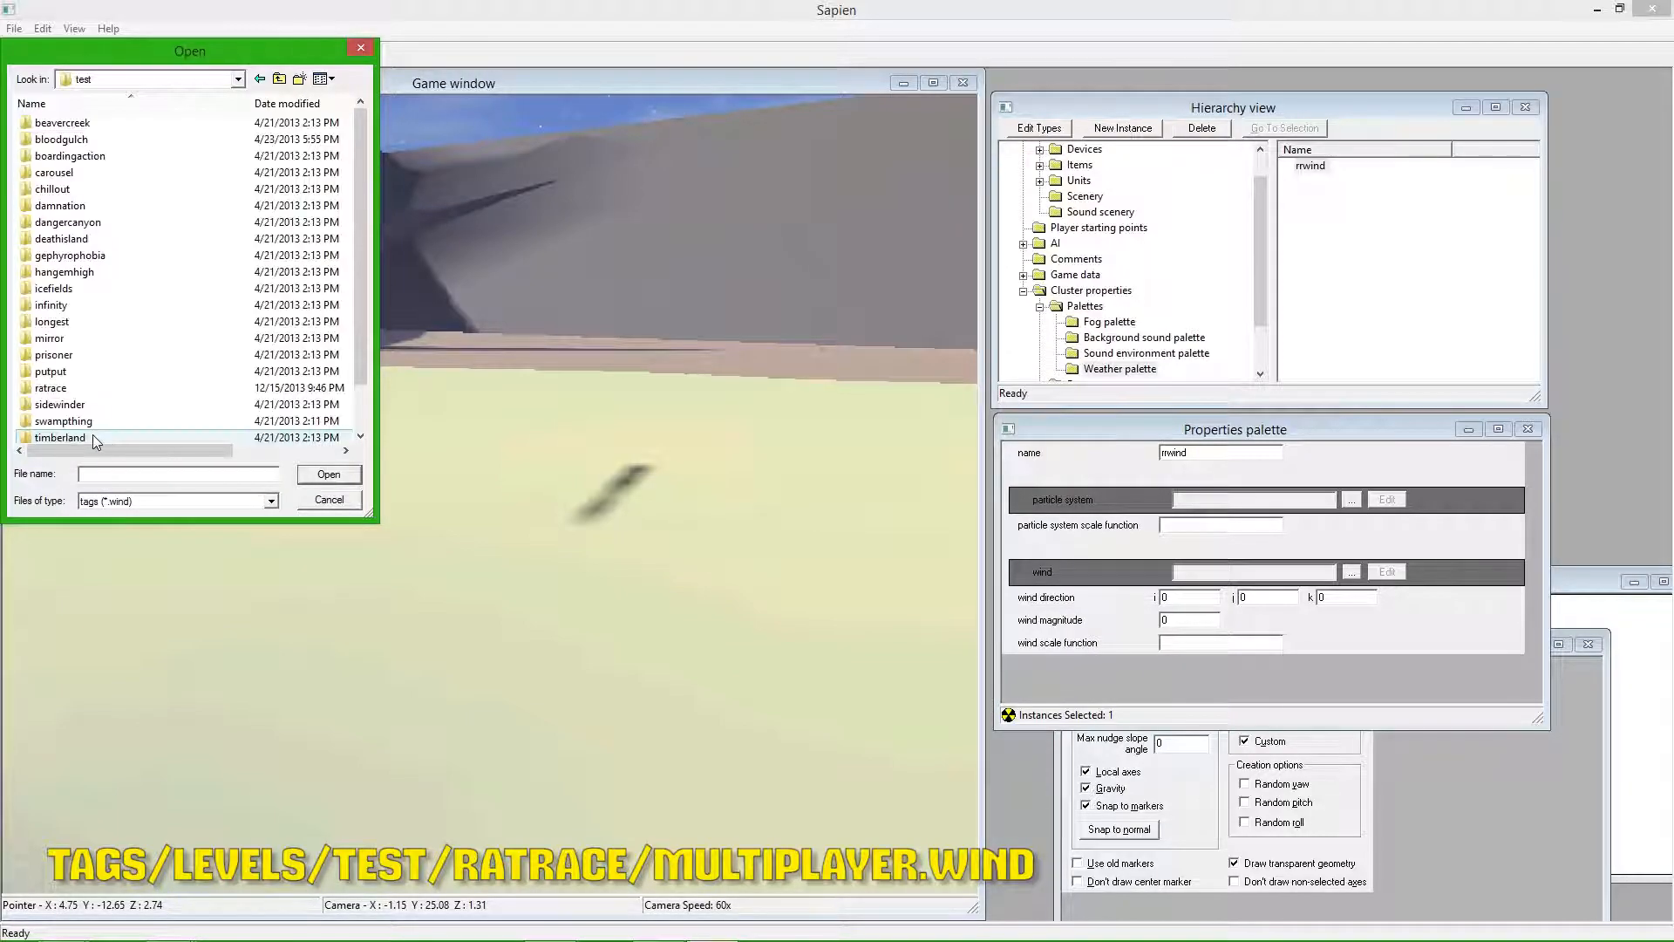
{"action": "double_click", "coordinate": [91, 339]}
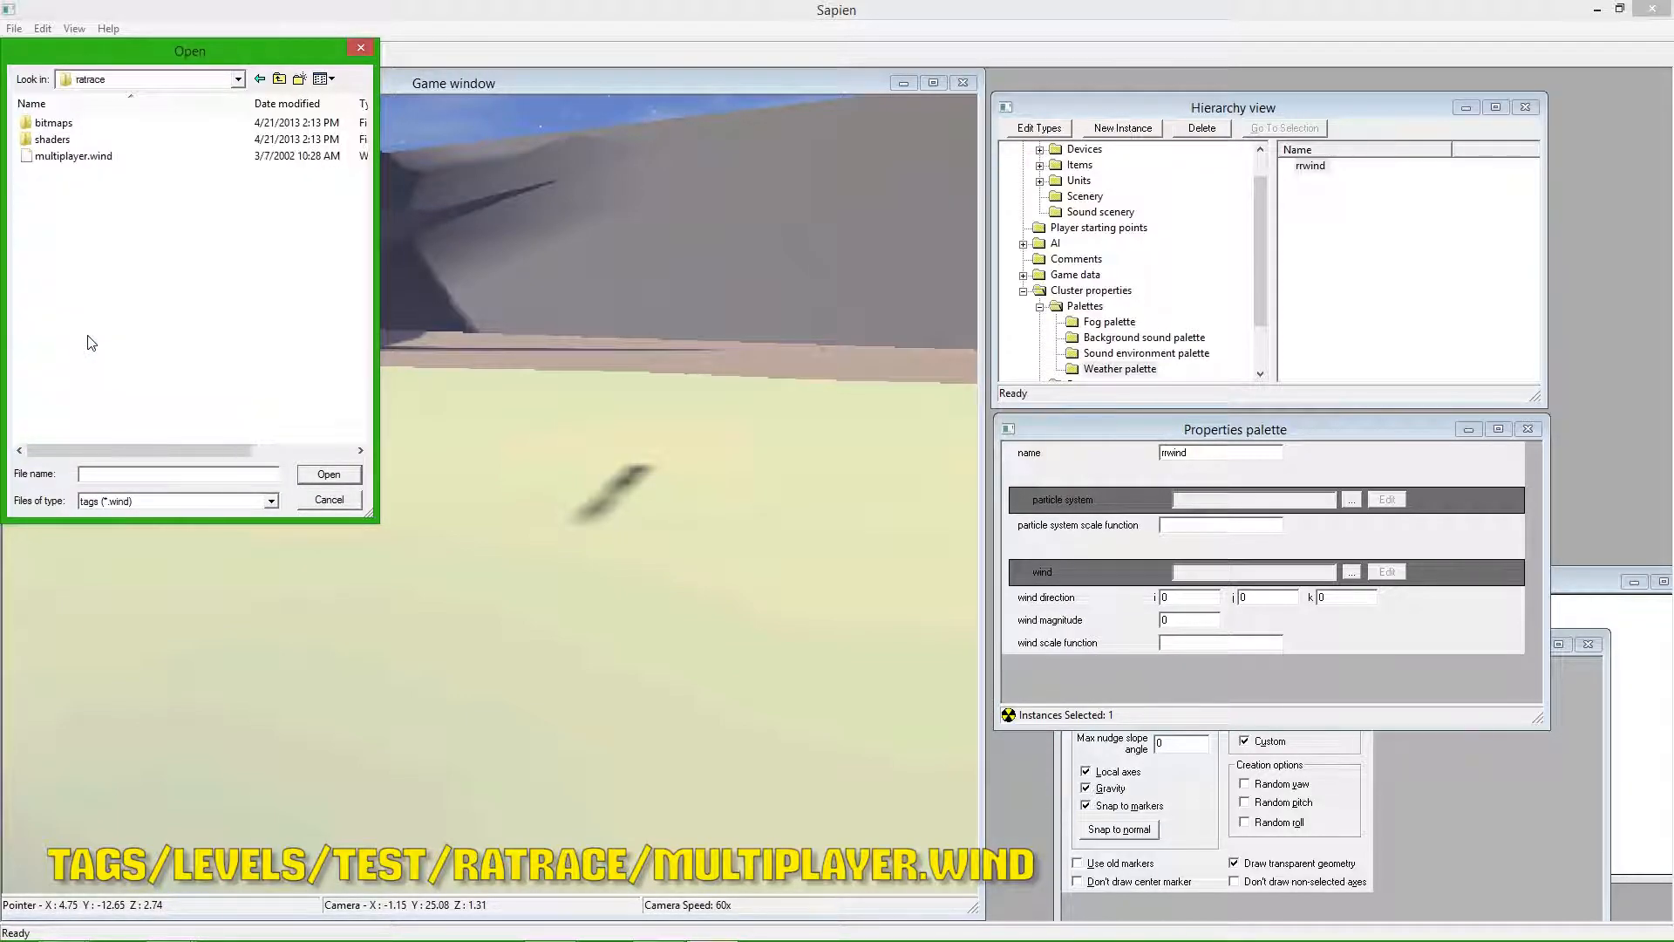
{"action": "double_click", "coordinate": [99, 158]}
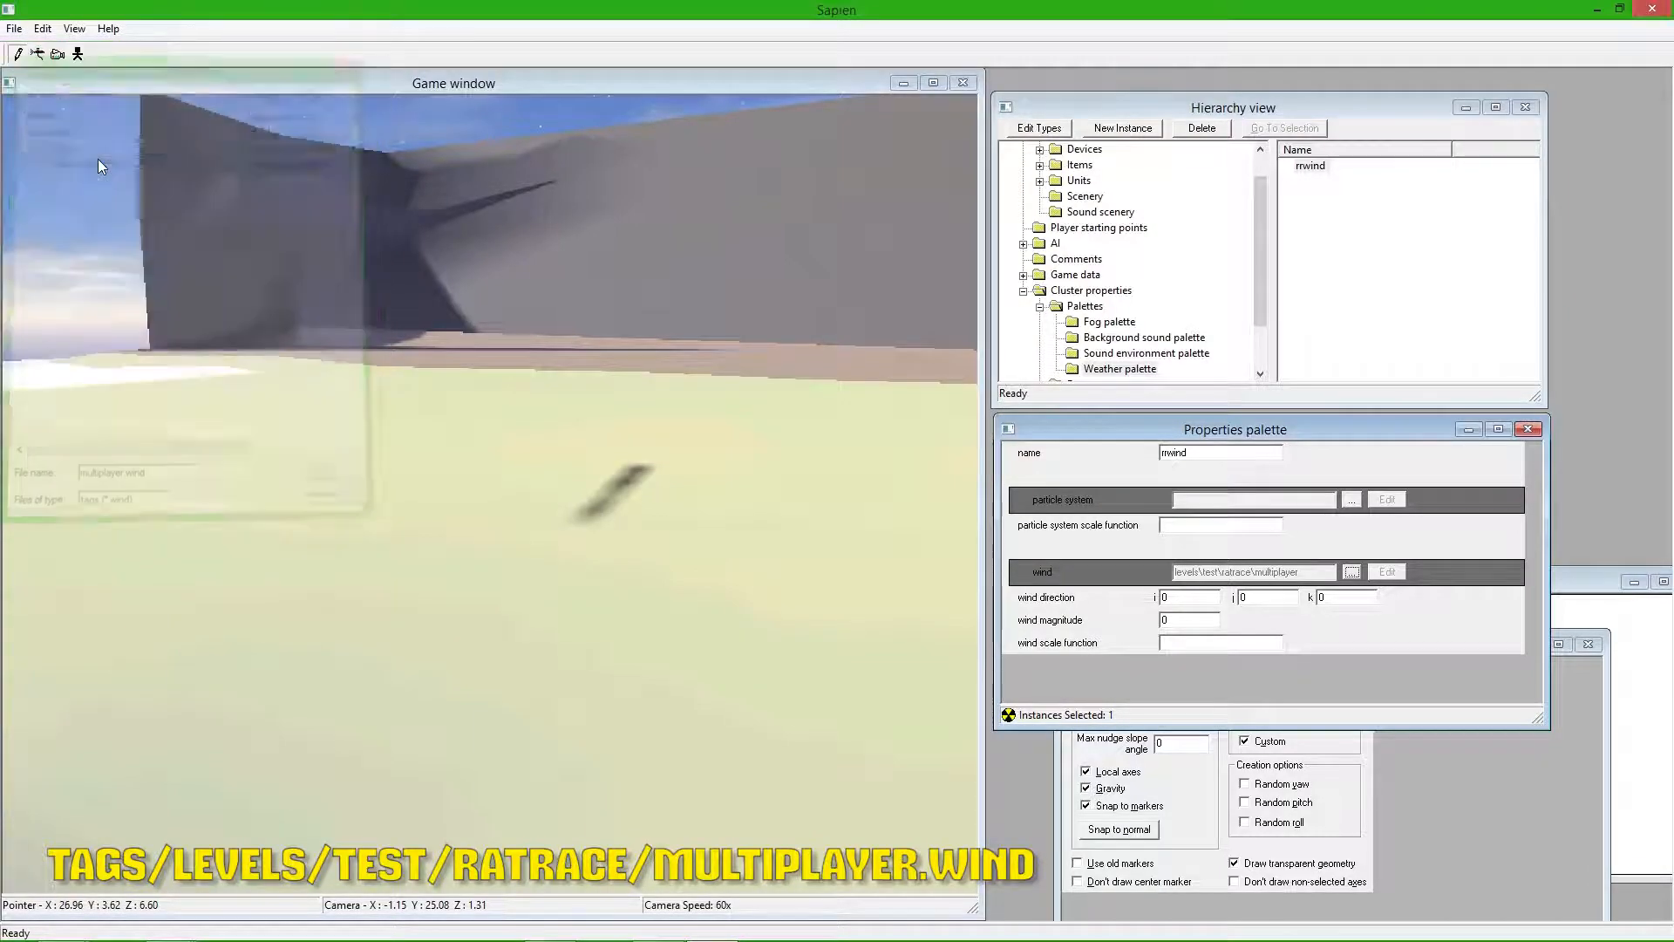
- Set the rrwind entry's wind direction to i 1, j 1, k 1 and its wind magnitude to 1
{"action": "double_click", "coordinate": [1176, 597]}
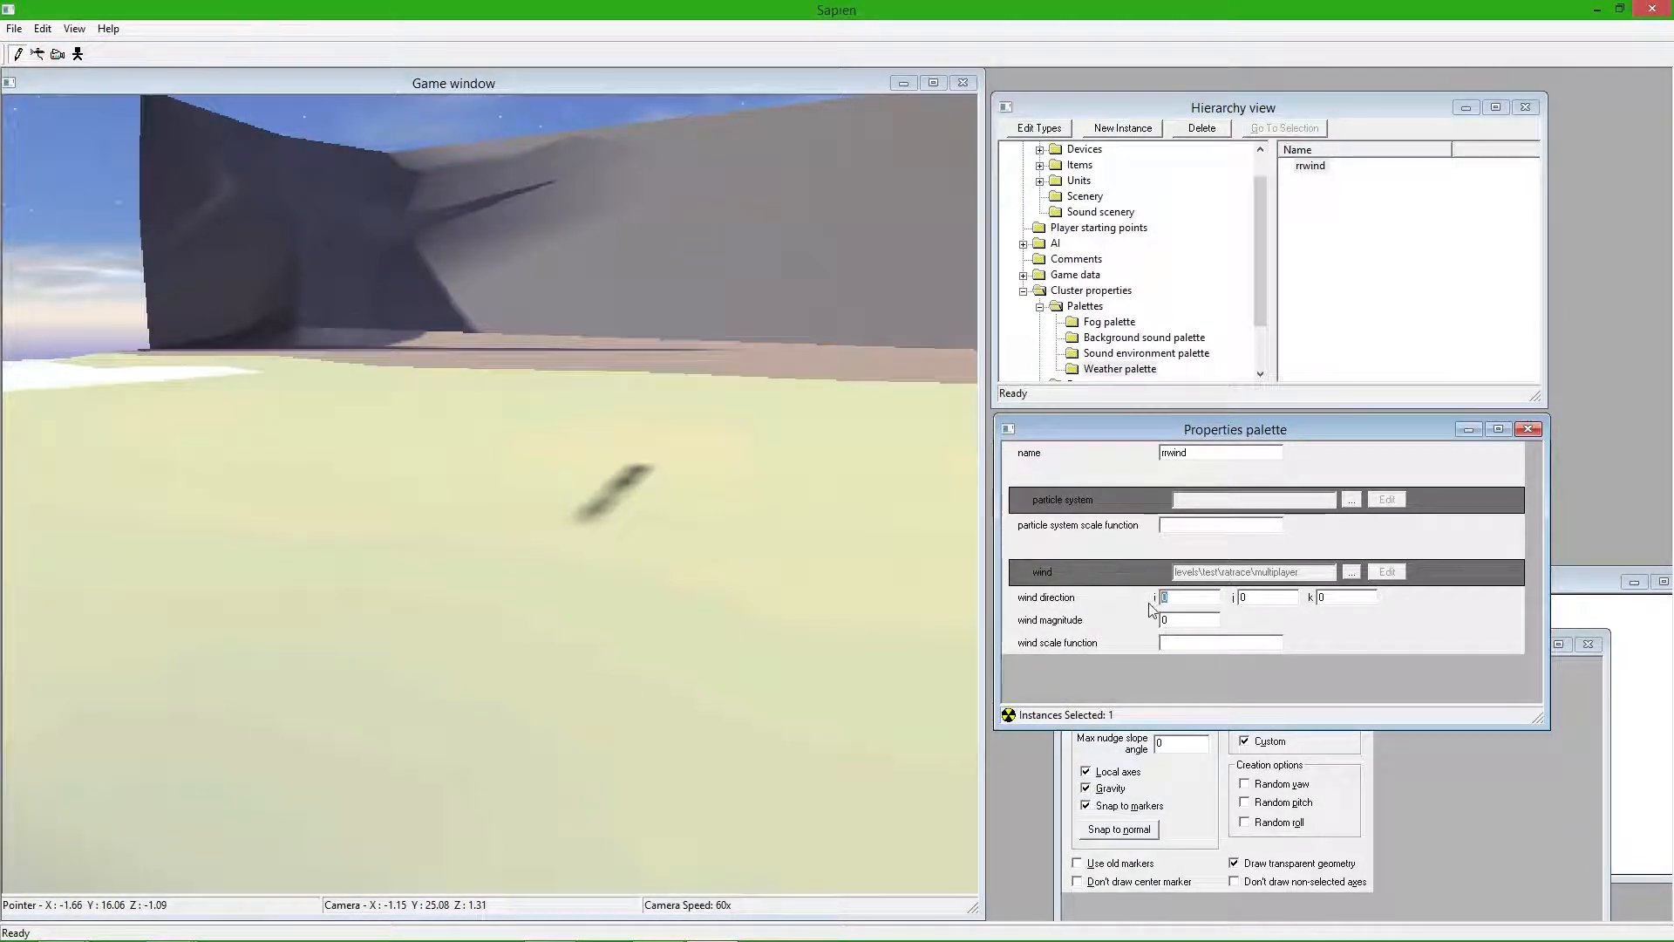
{"action": "double_click", "coordinate": [1270, 597]}
{"action": "type", "text": "1"}
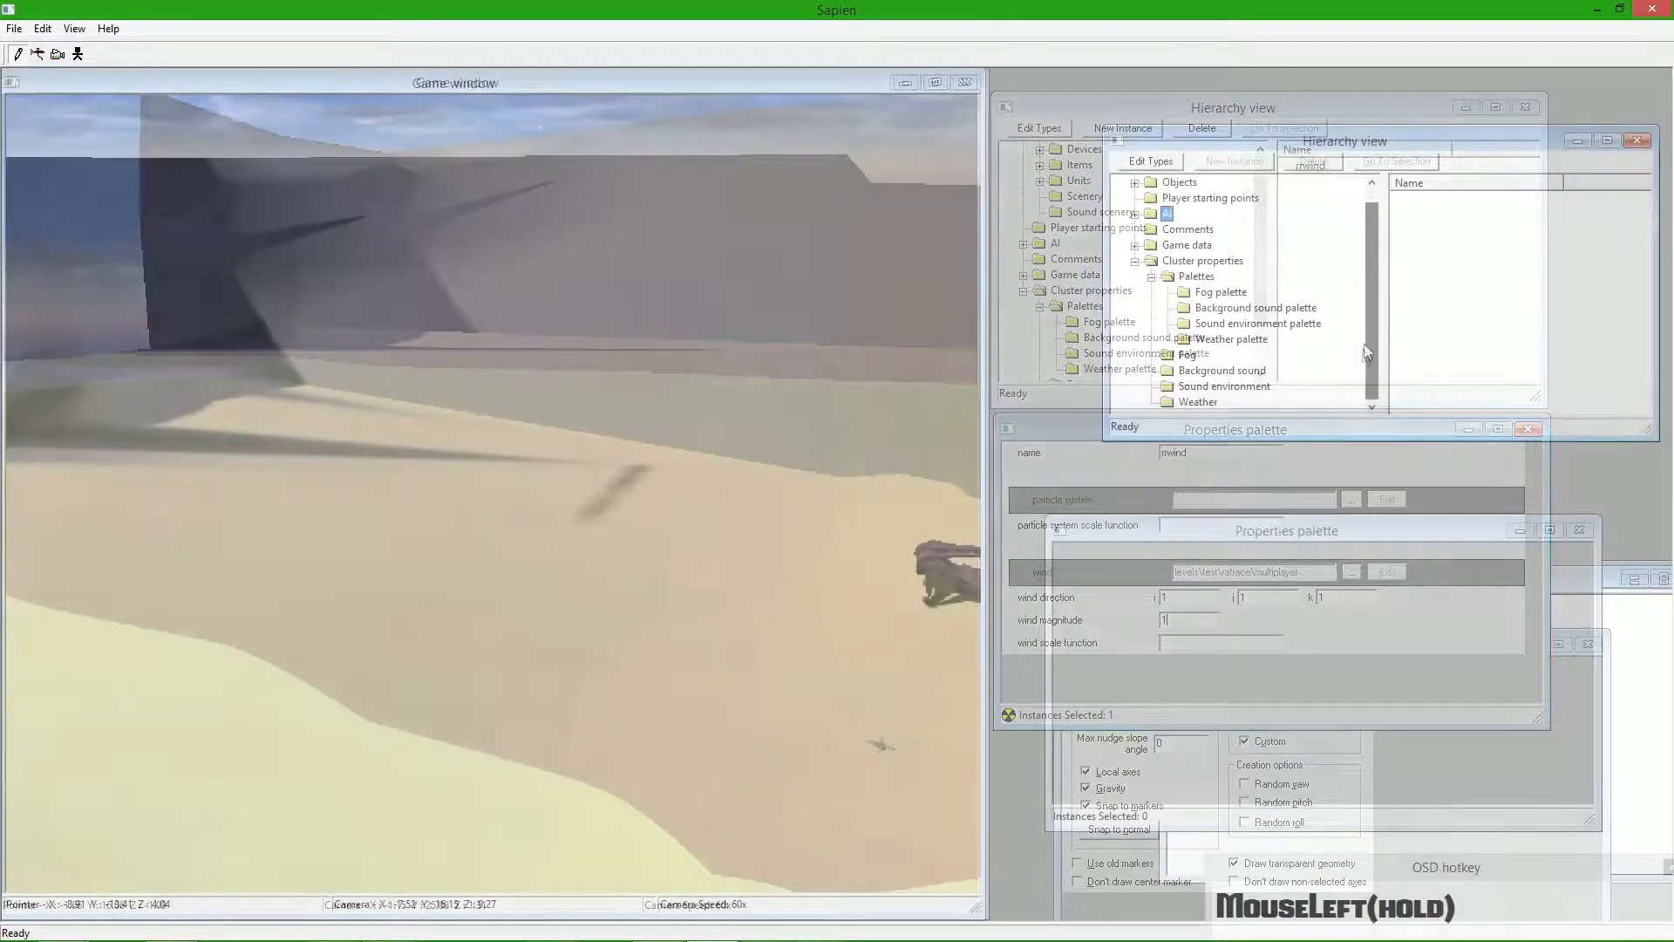
- Examine the properties of the rrwind entry in the weather palette
{"action": "left_click", "coordinate": [1363, 370]}
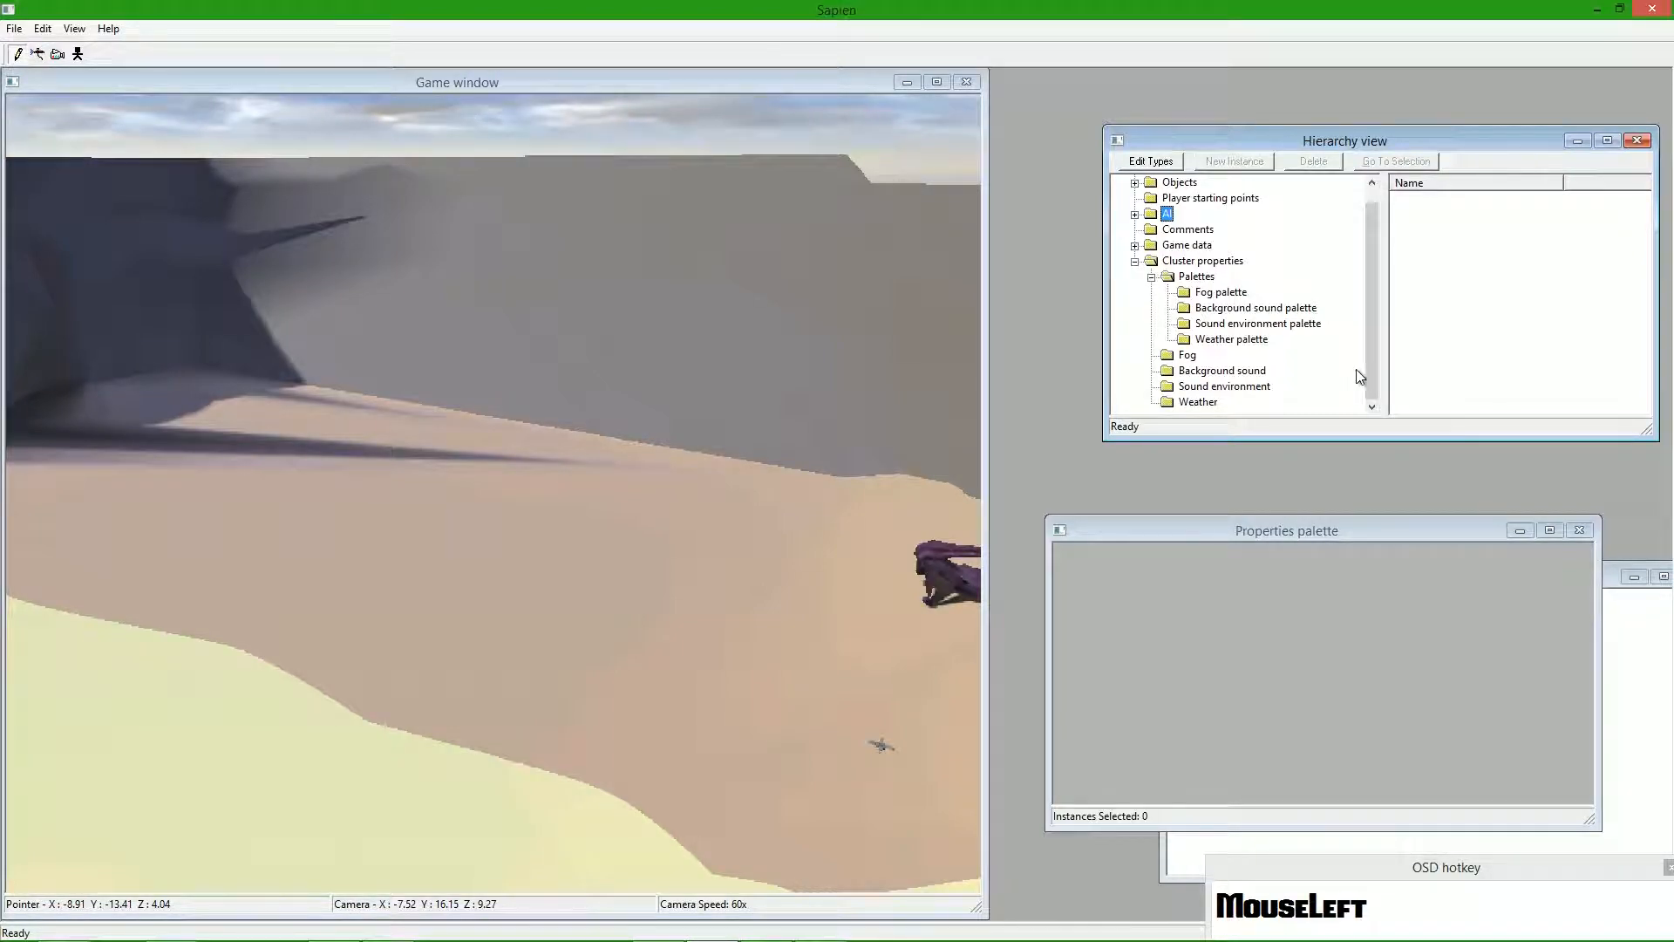
{"action": "left_click", "coordinate": [1252, 340]}
{"action": "left_click", "coordinate": [1424, 198]}
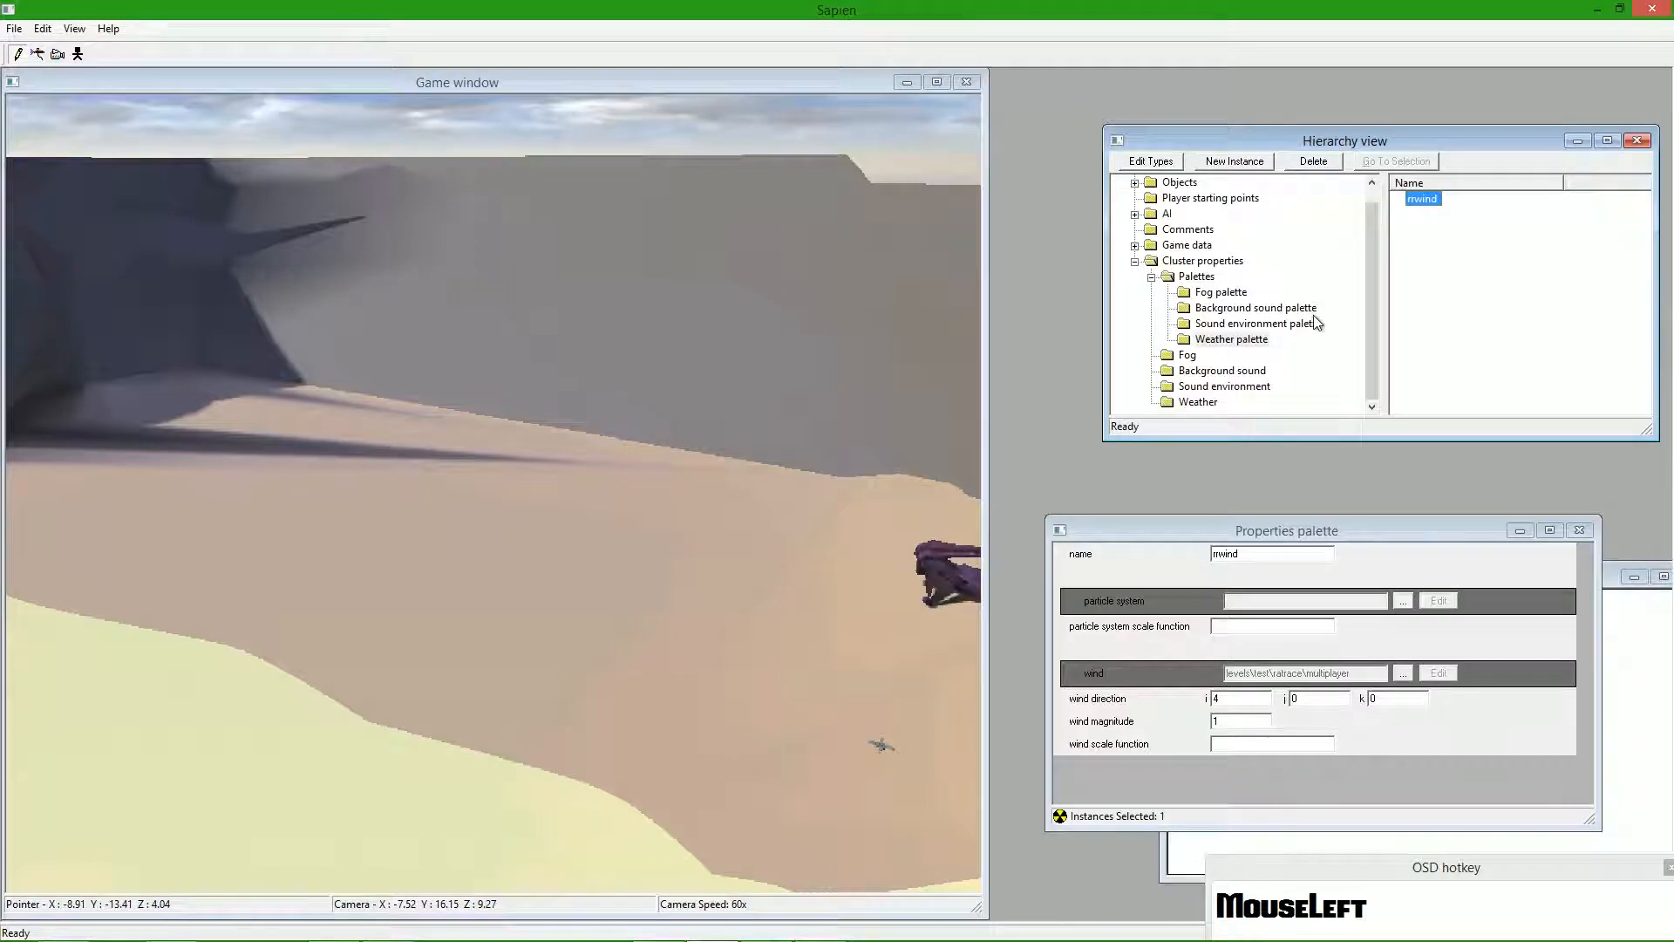
- Set the cluster's weather property to NONE and back to the rrwind entry
{"action": "left_click", "coordinate": [1185, 406]}
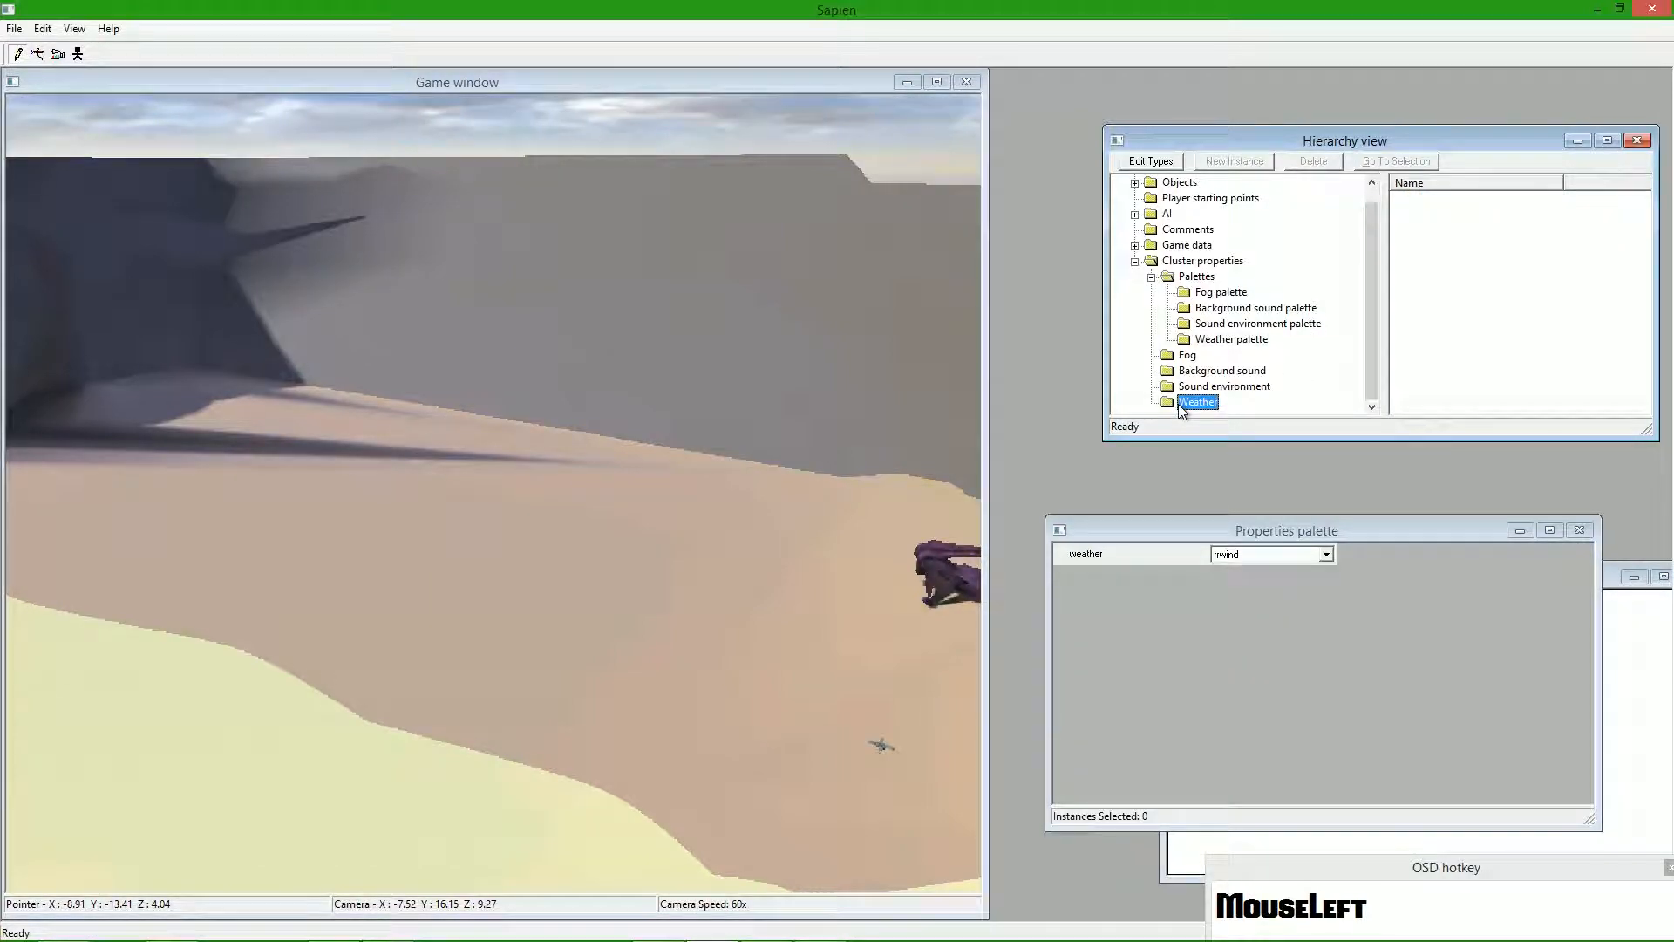
{"action": "left_click", "coordinate": [1247, 555]}
{"action": "left_click", "coordinate": [1251, 571]}
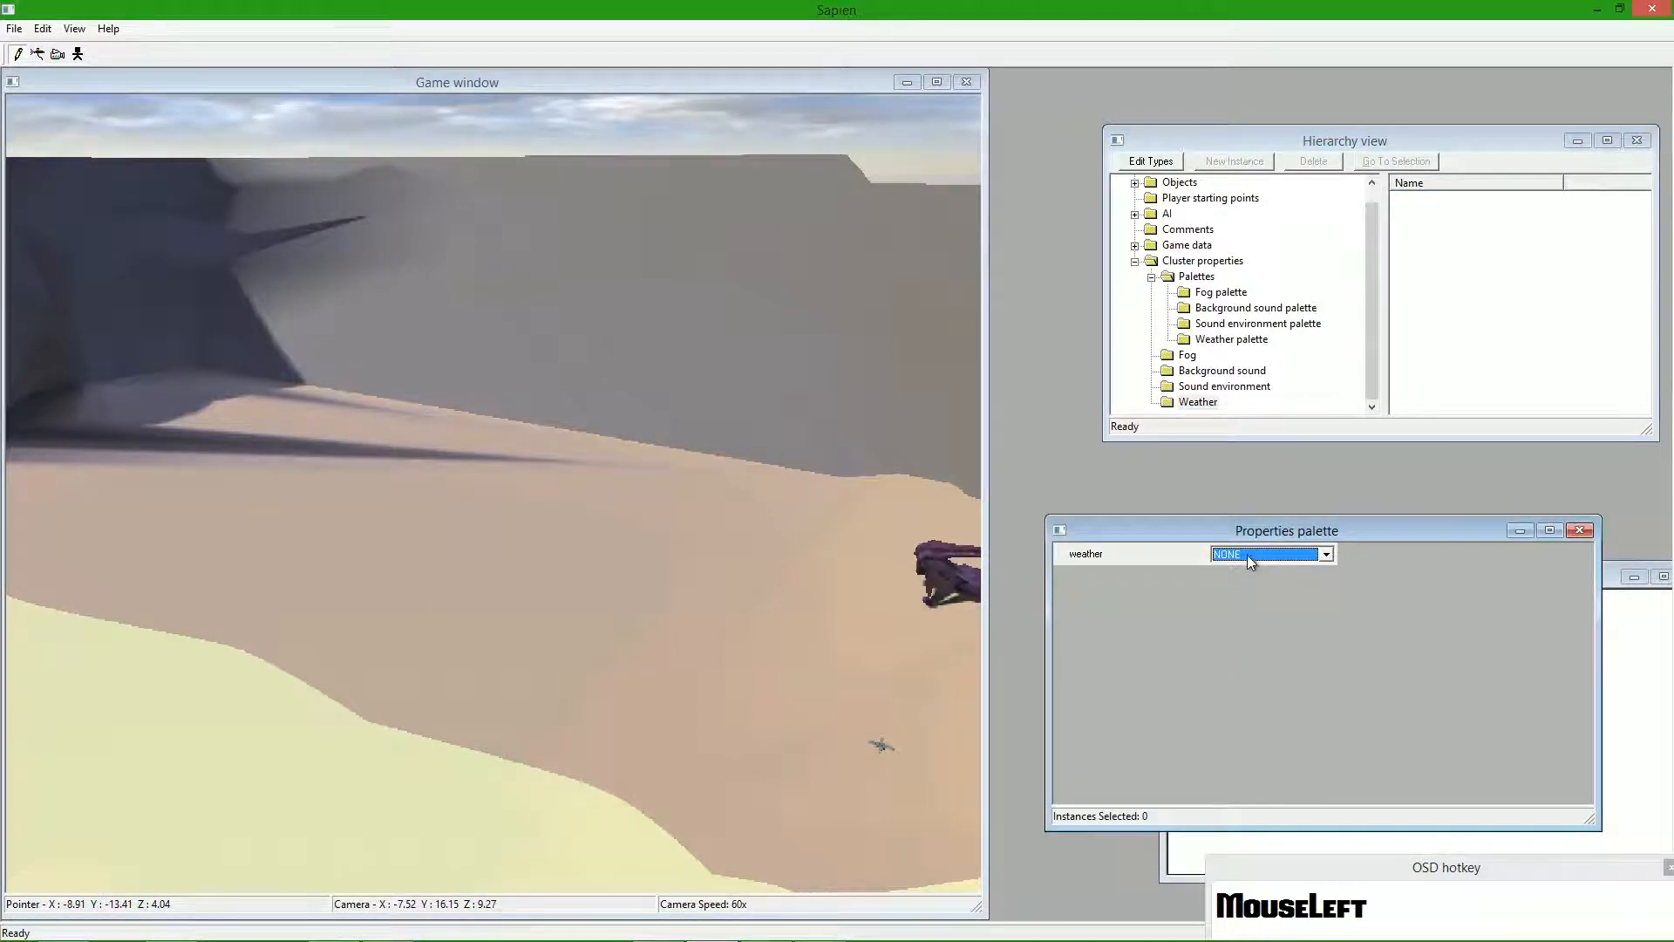
{"action": "left_click", "coordinate": [1230, 580]}
{"action": "left_click", "coordinate": [1241, 556]}
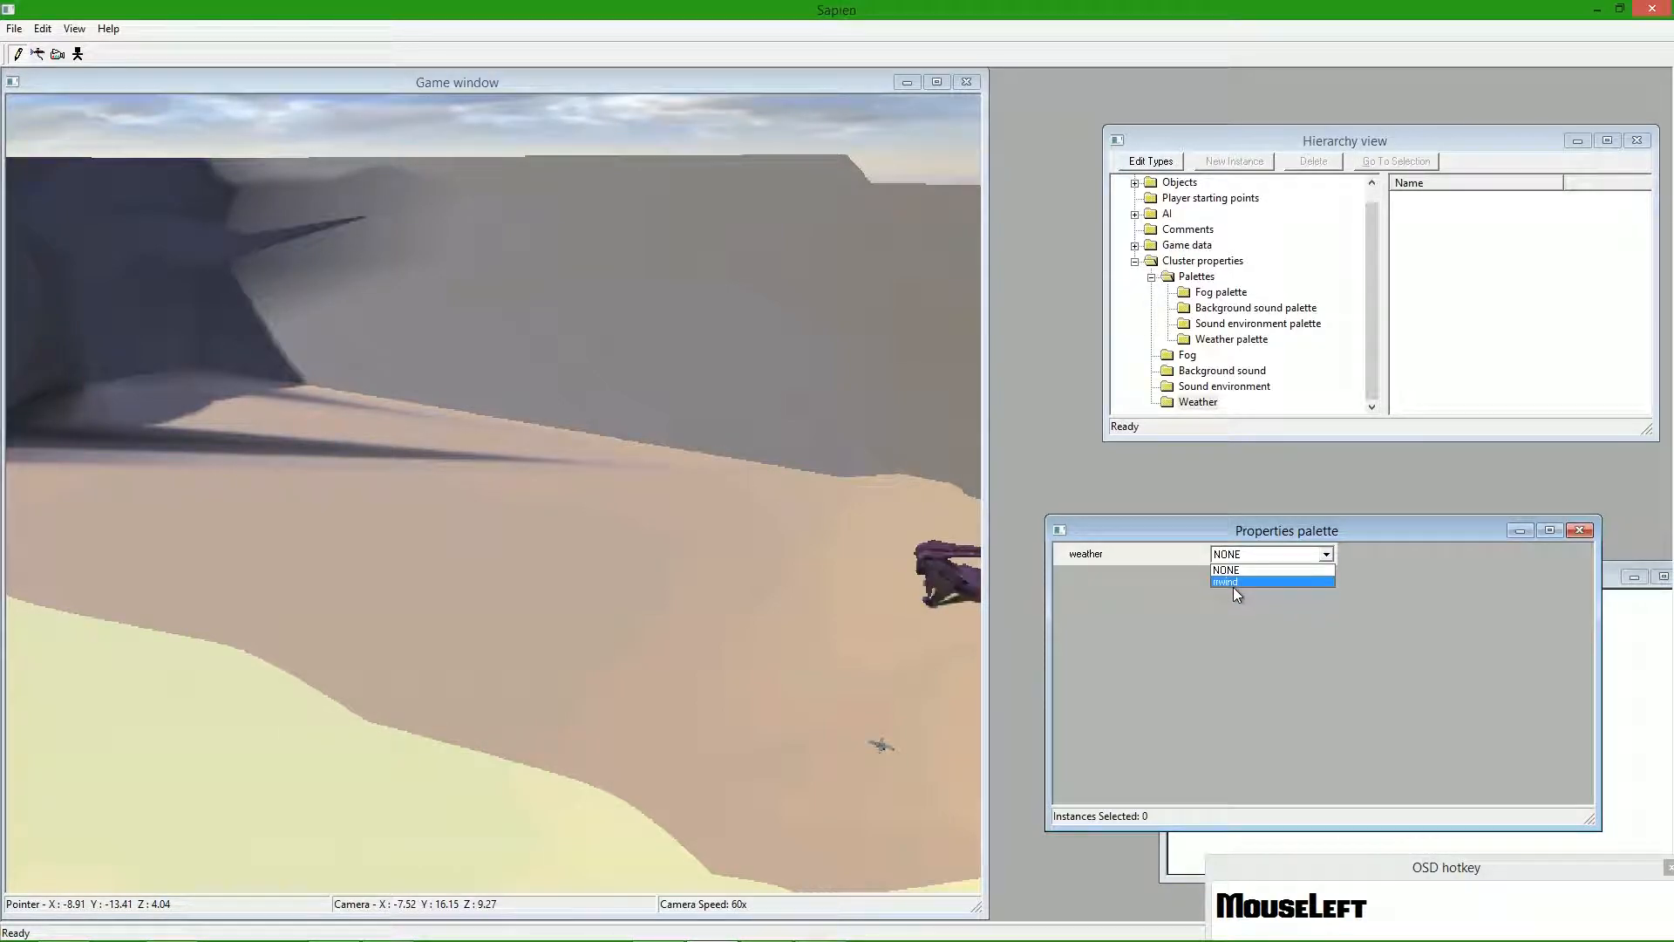
{"action": "left_click", "coordinate": [1239, 582]}
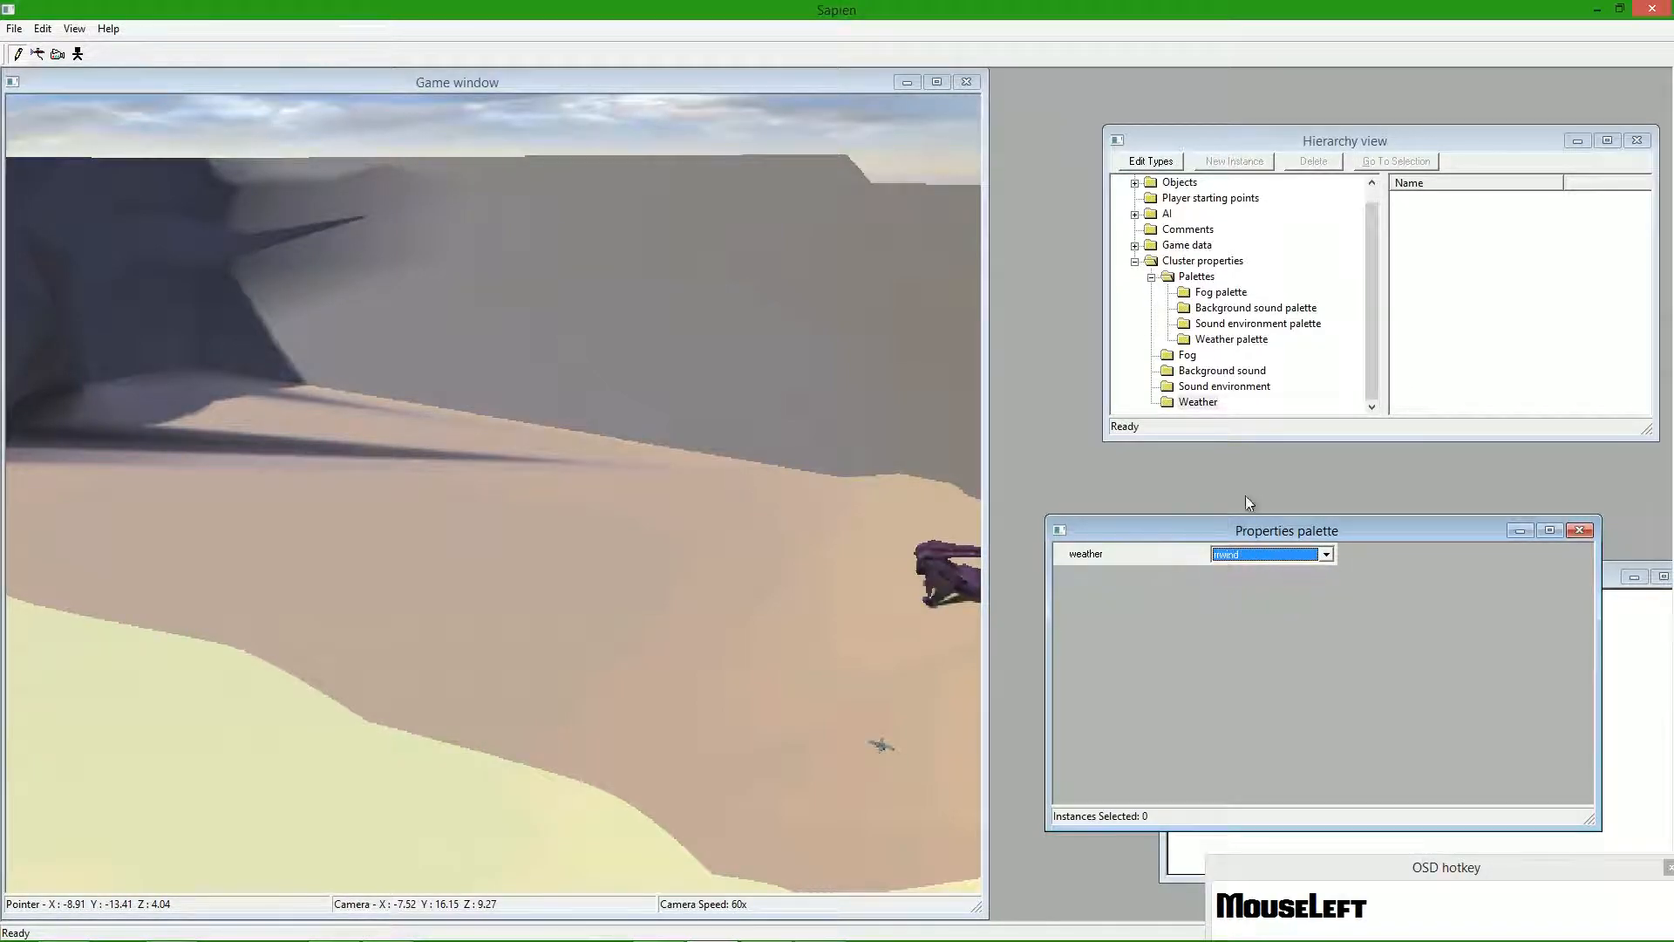
{"action": "left_click", "coordinate": [1169, 599]}
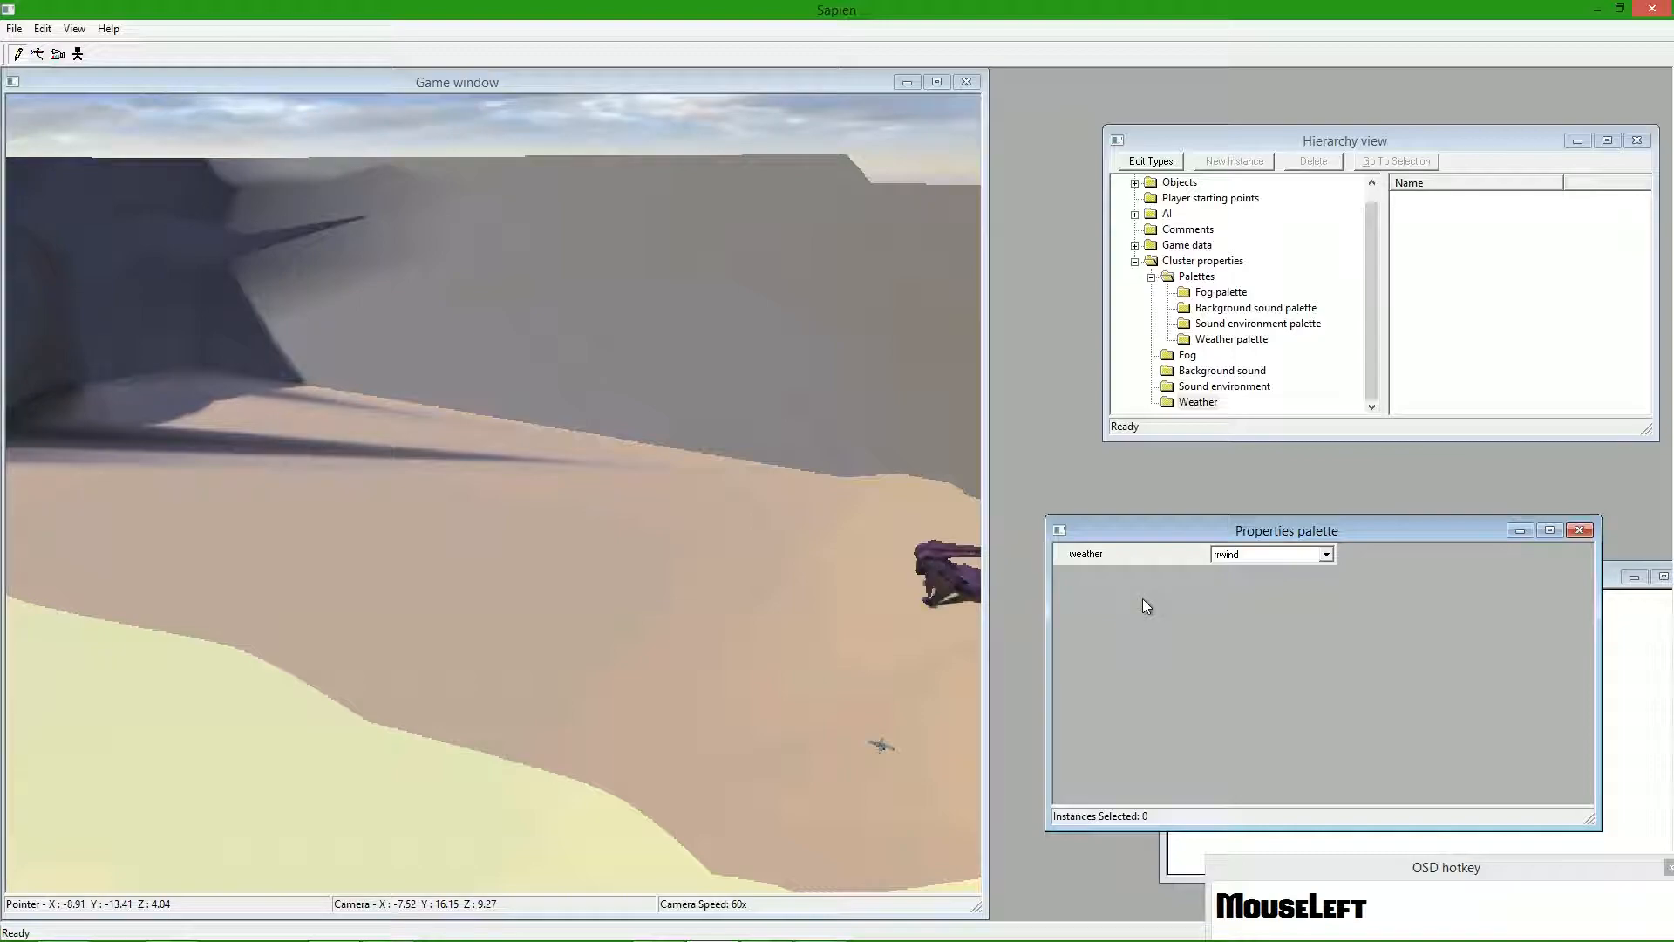
- Save the scenario_structure_bsp with the Weather cluster property selected
{"action": "left_click", "coordinate": [14, 28]}
{"action": "left_click", "coordinate": [1198, 402]}
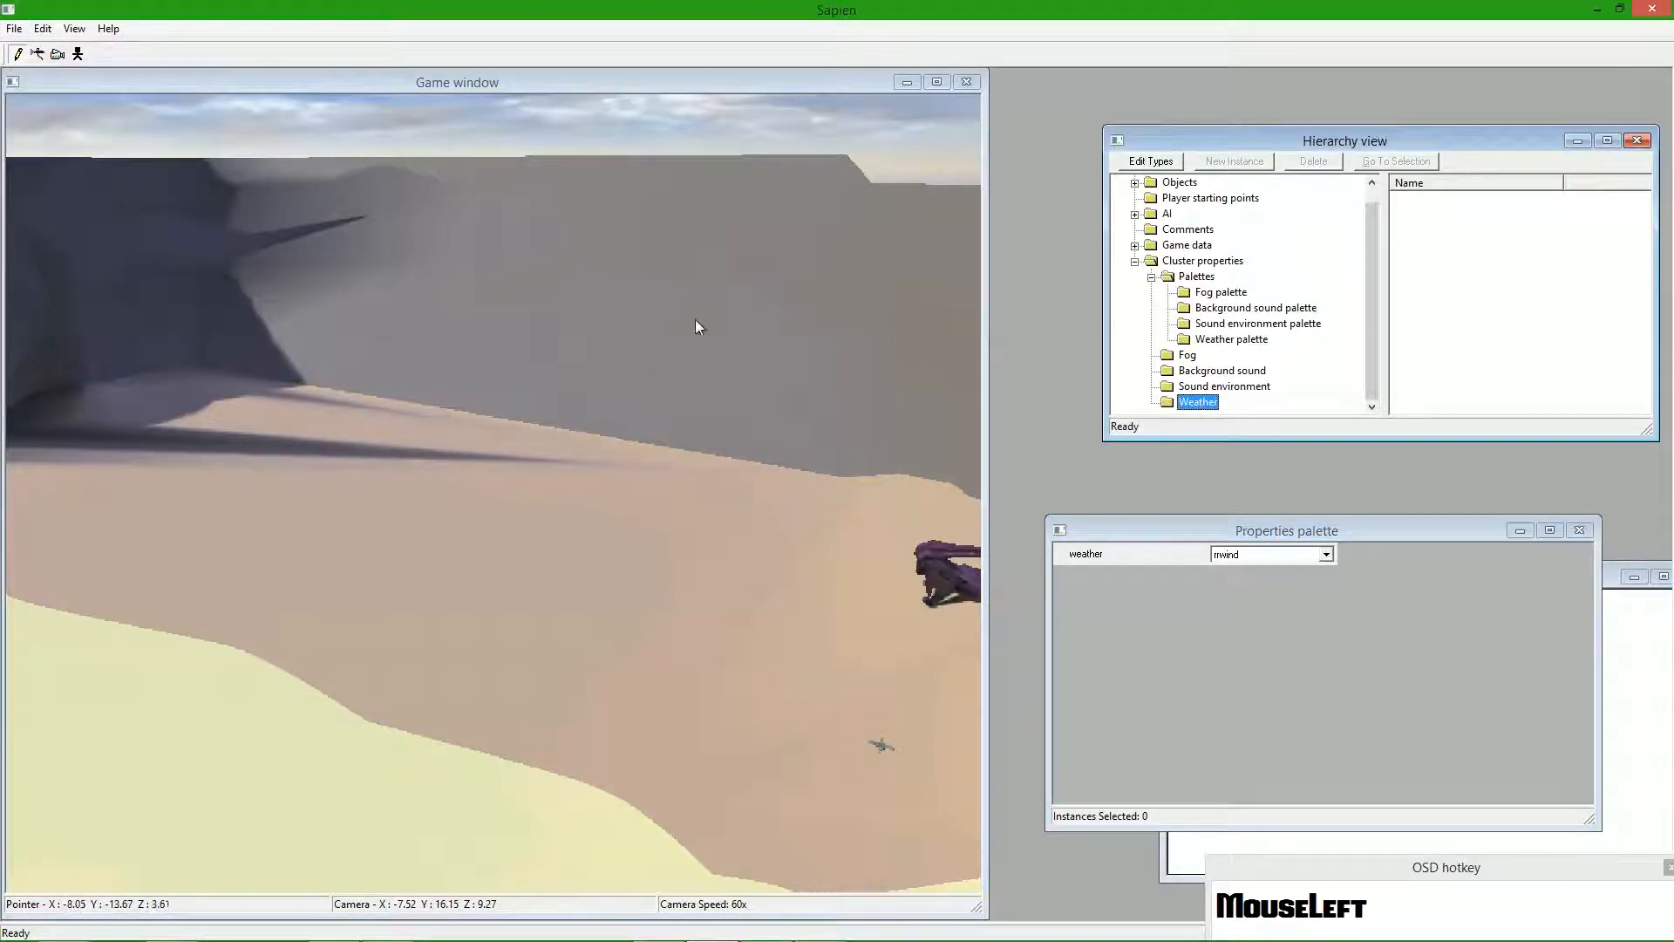
{"action": "left_click", "coordinate": [14, 28]}
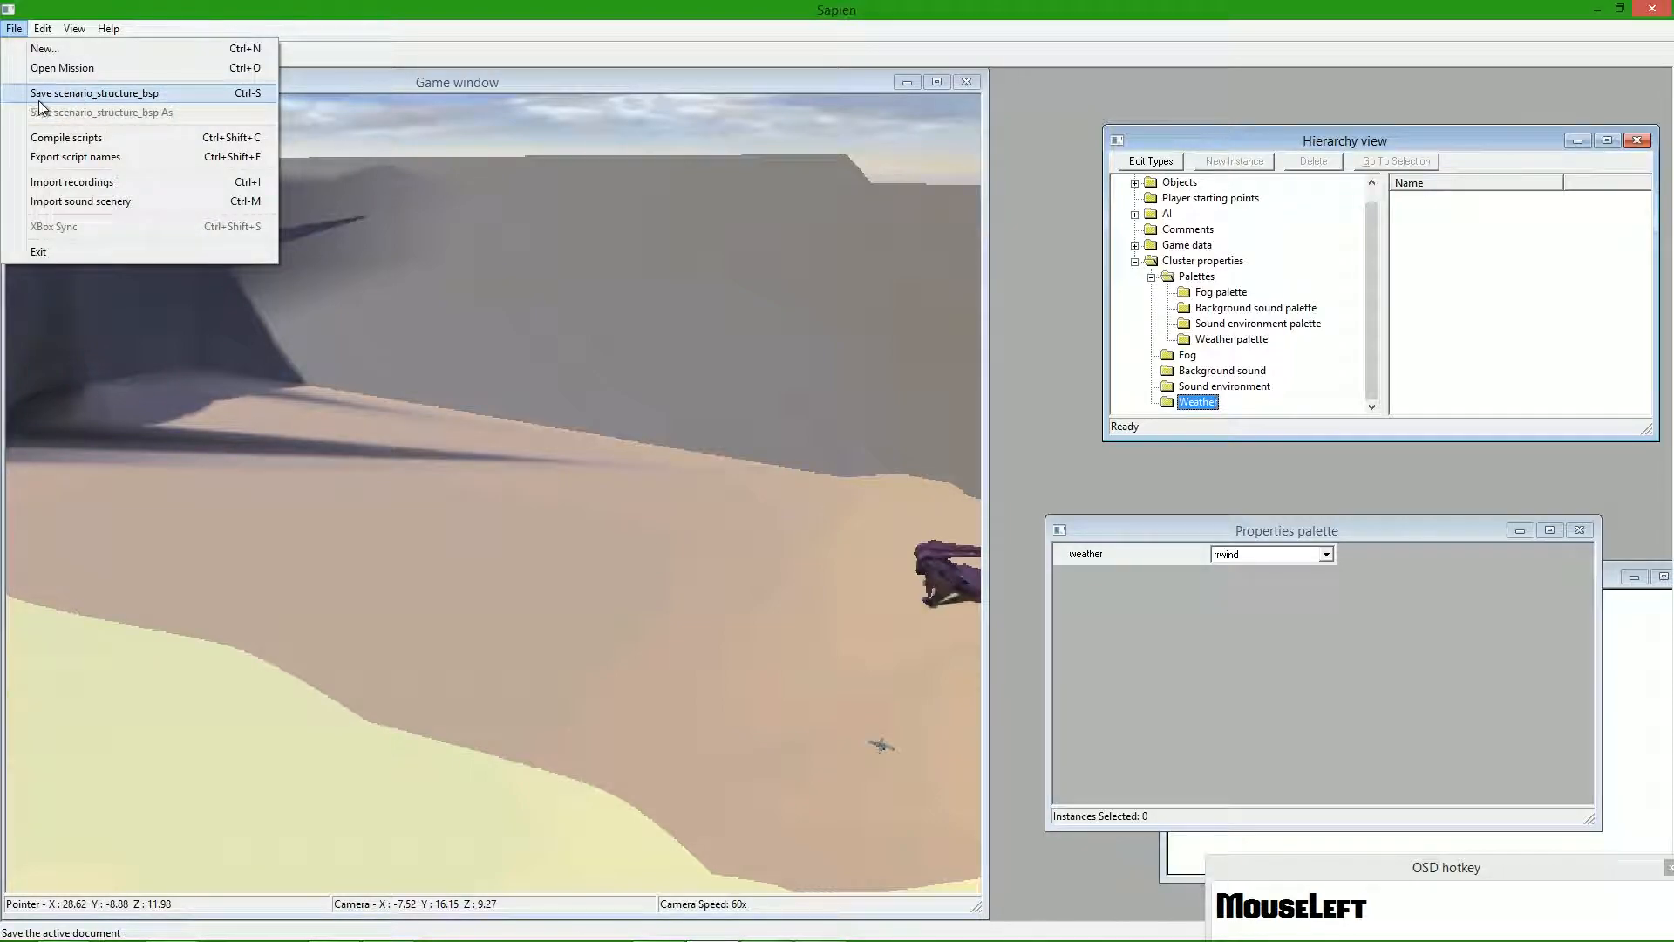
{"action": "left_click", "coordinate": [153, 91]}
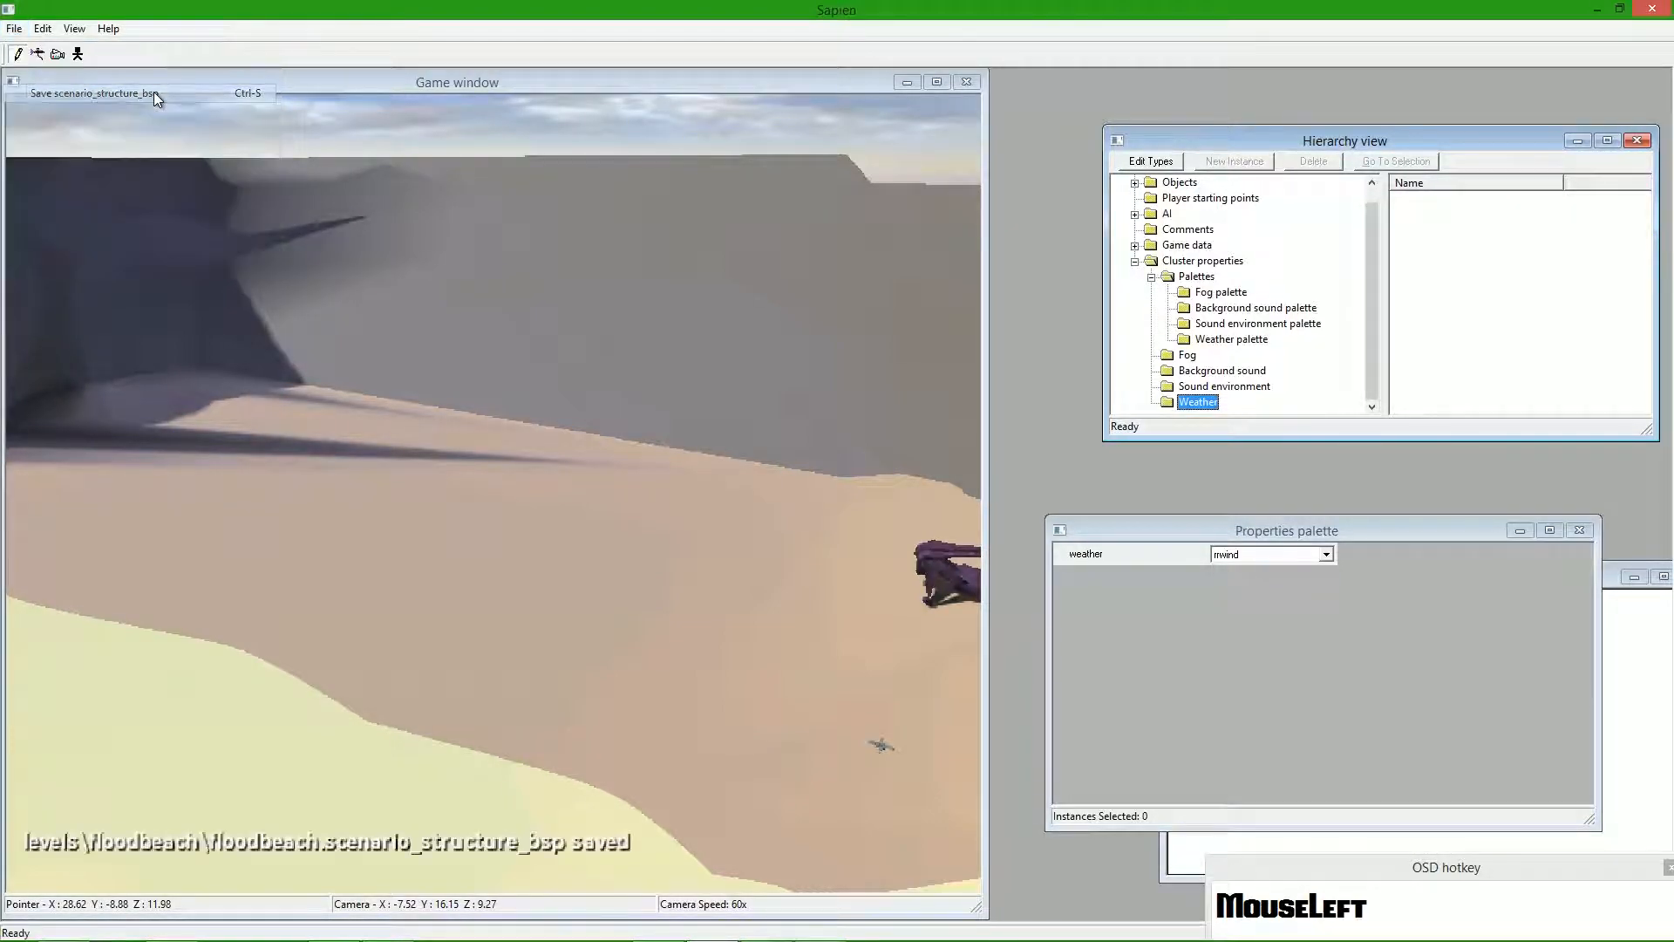
- Select the player starting points and save the scenario
{"action": "scroll", "coordinate": [1302, 360], "scroll_direction": "up", "scroll_amount": 1}
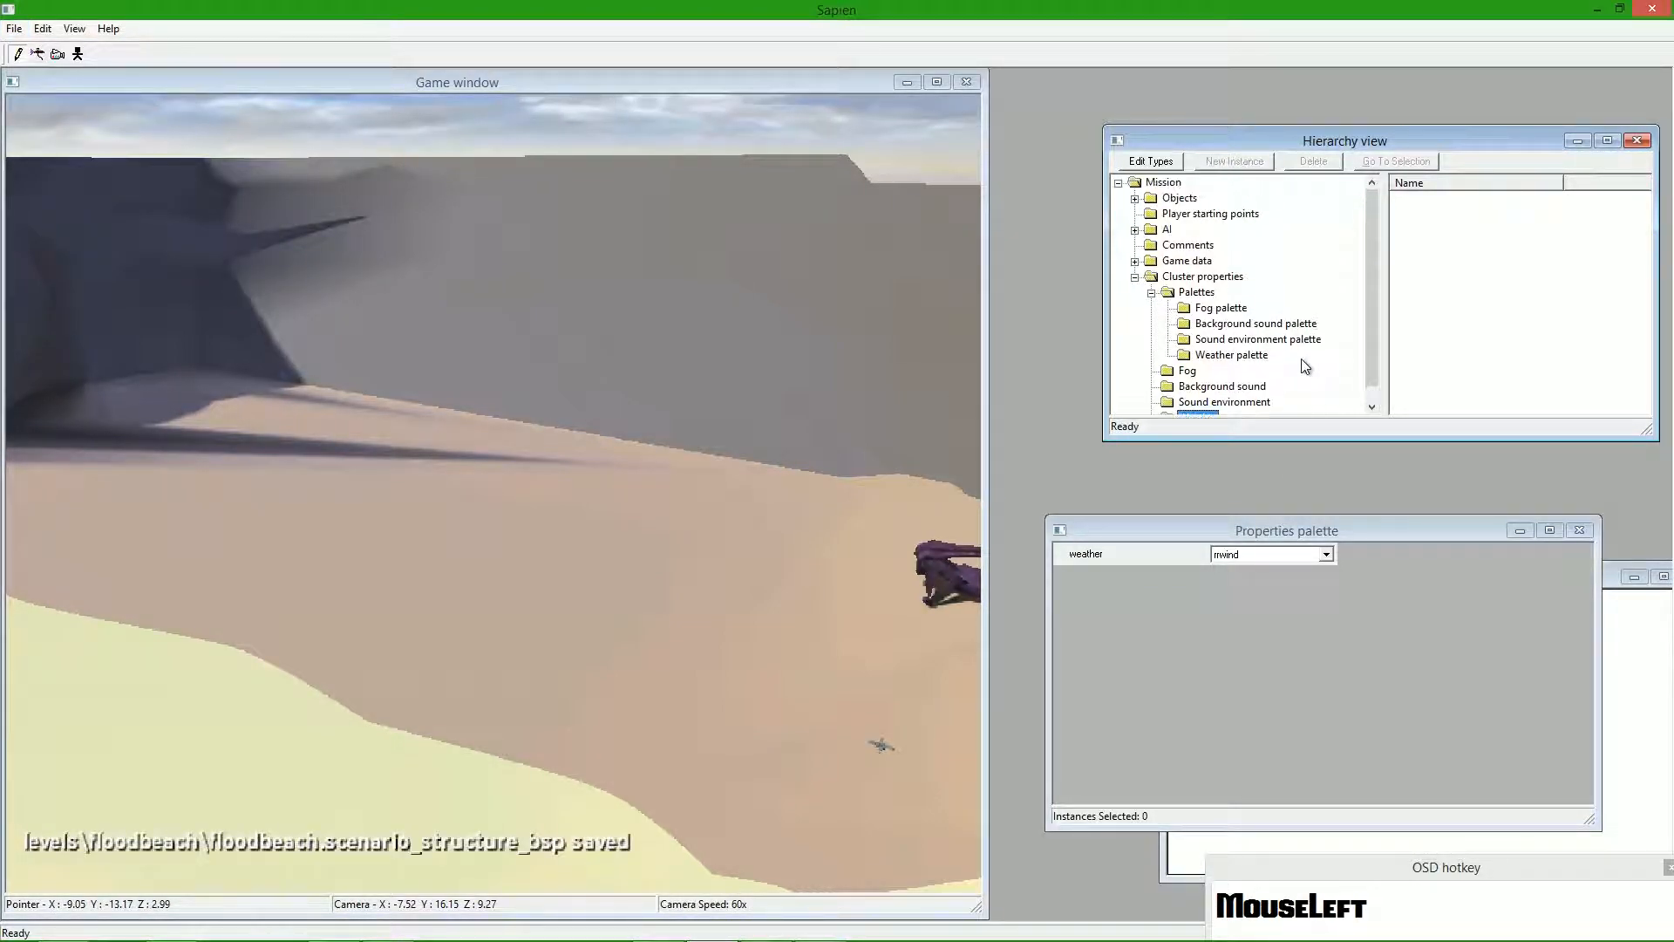
{"action": "left_click", "coordinate": [1173, 214]}
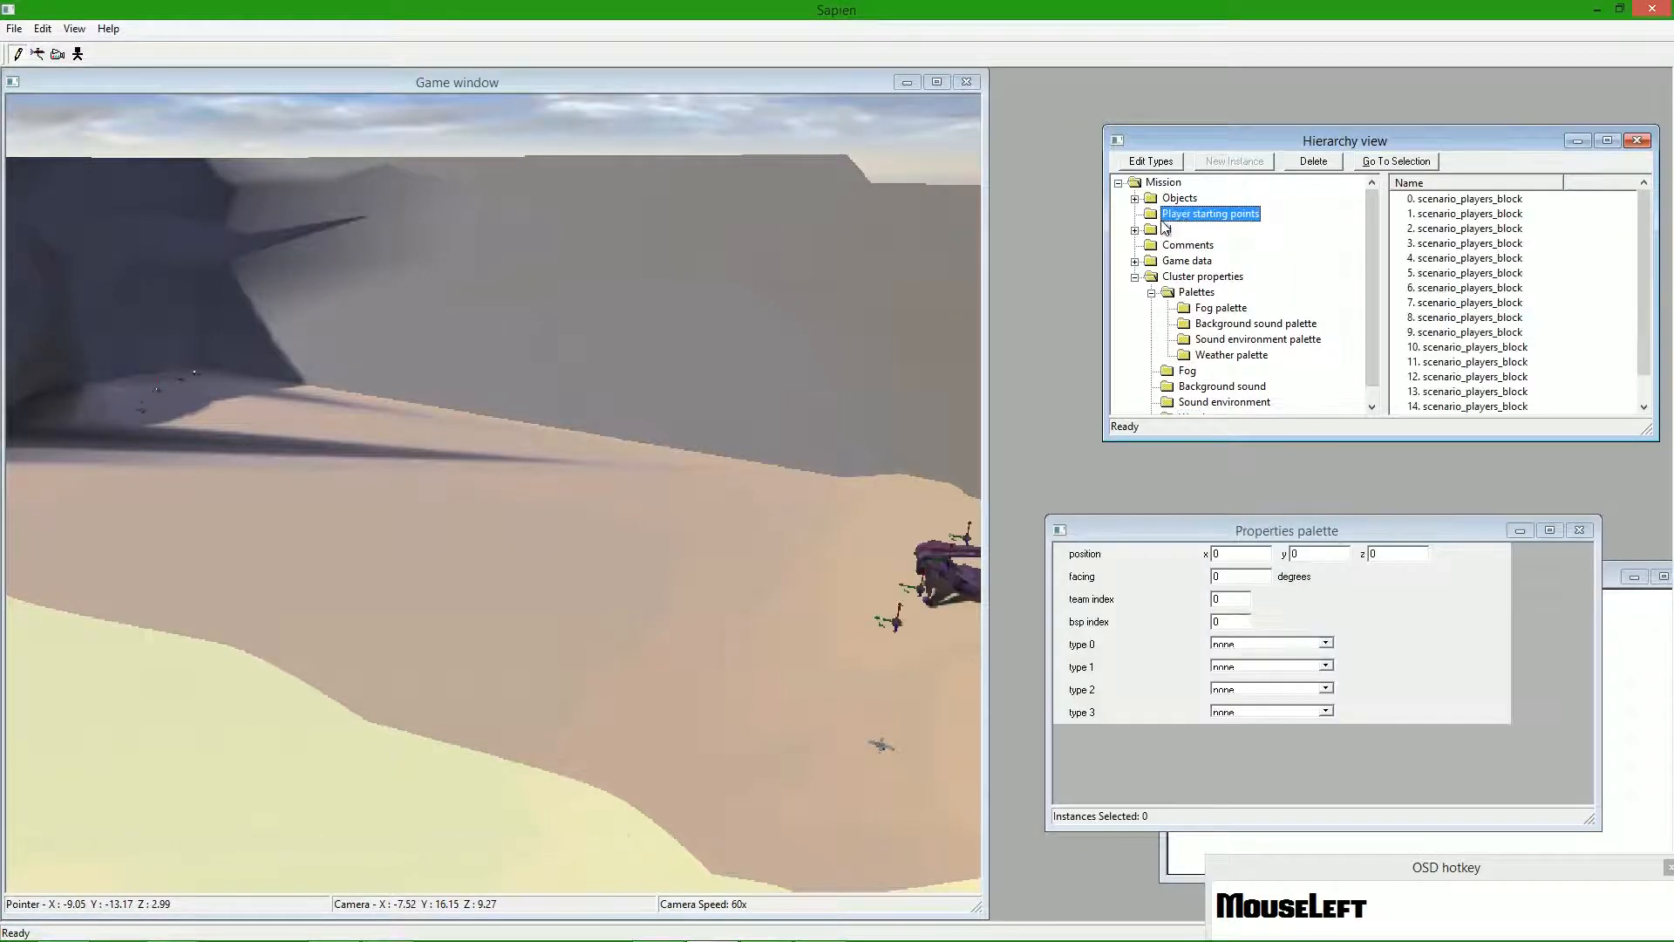
{"action": "left_click", "coordinate": [19, 30]}
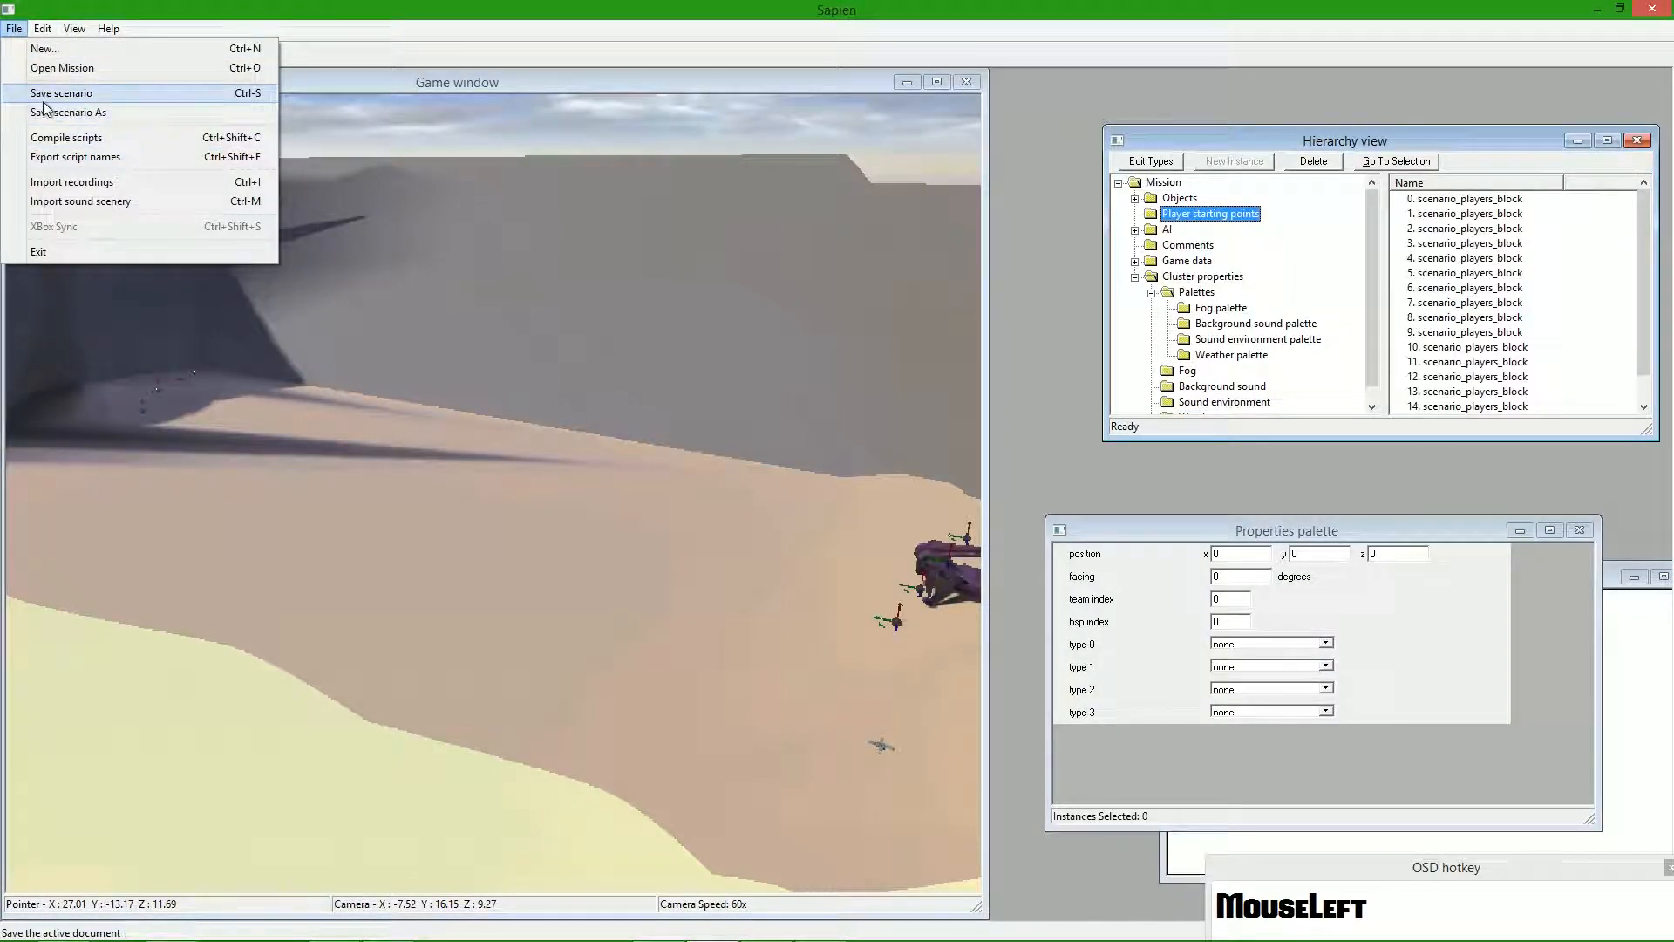
{"action": "left_click", "coordinate": [61, 94]}
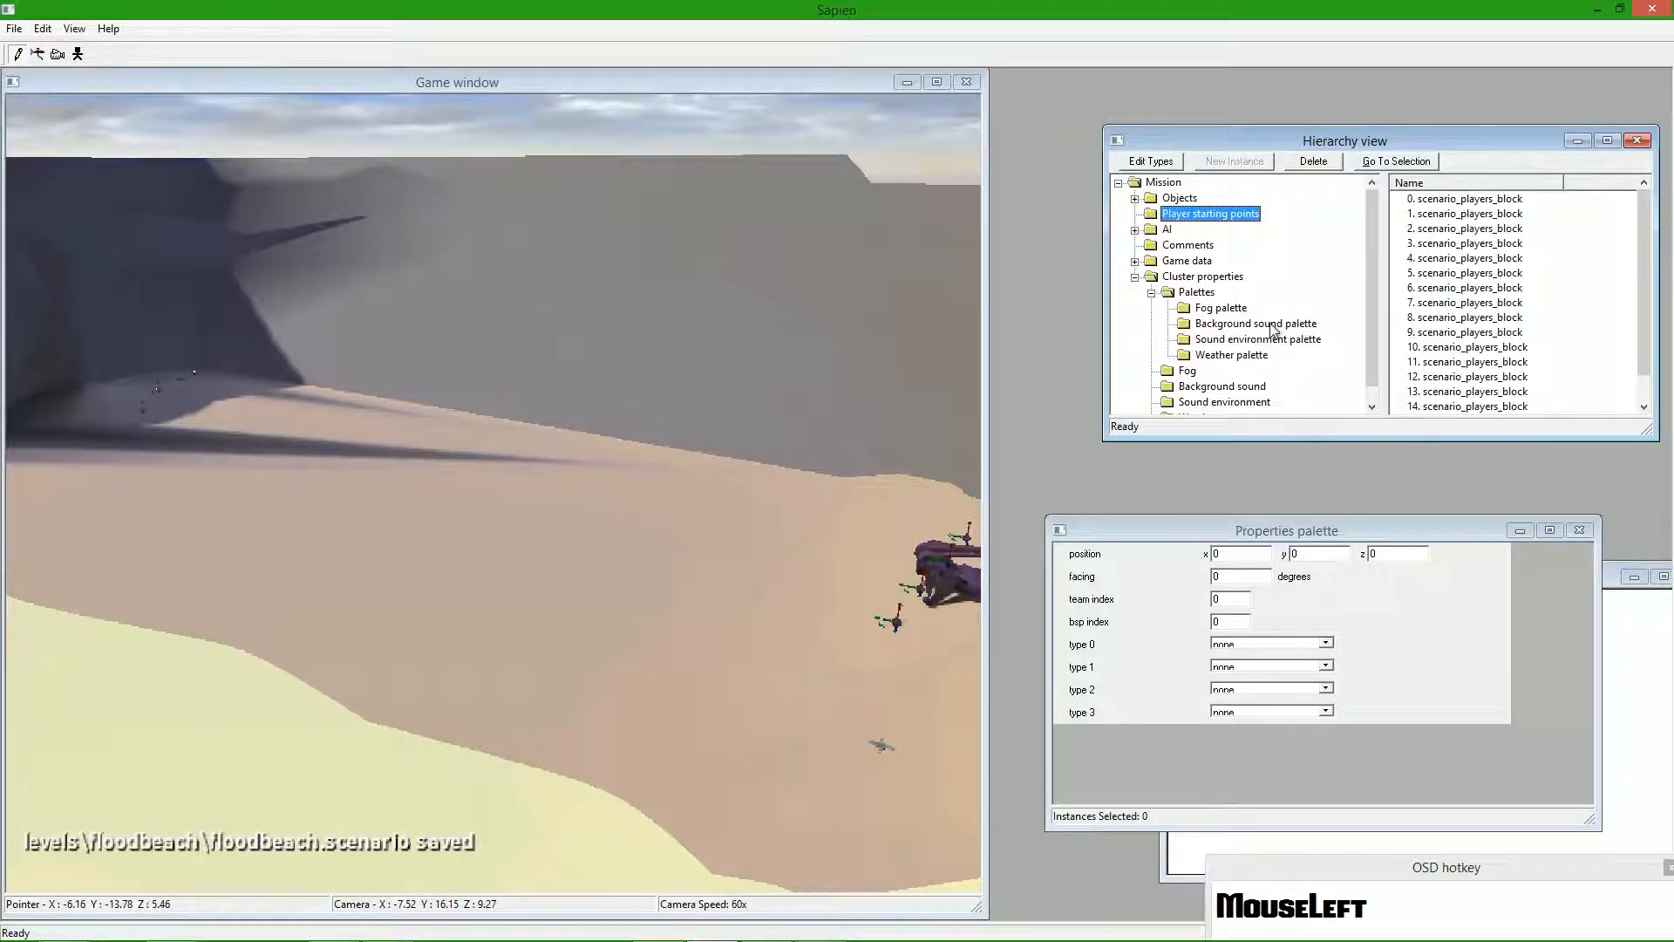
- Return to the Weather cluster property and save the scenario_structure_bsp again
{"action": "scroll", "coordinate": [1230, 352], "scroll_direction": "down", "scroll_amount": 1}
{"action": "left_click", "coordinate": [1200, 404]}
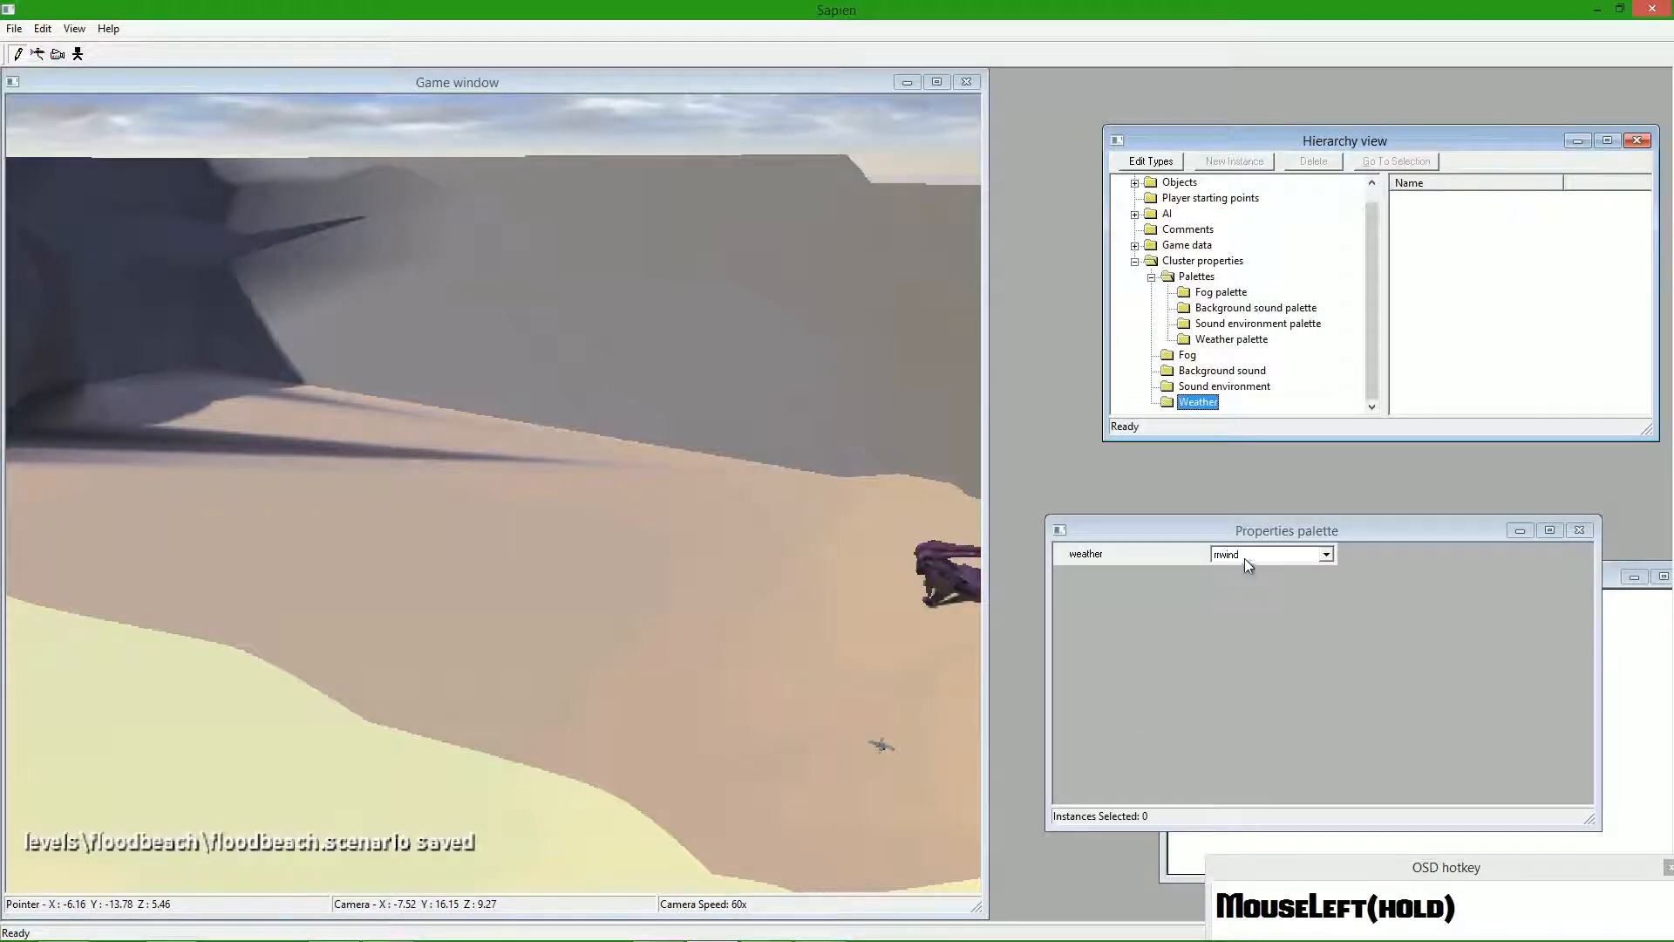
{"action": "left_click", "coordinate": [14, 28]}
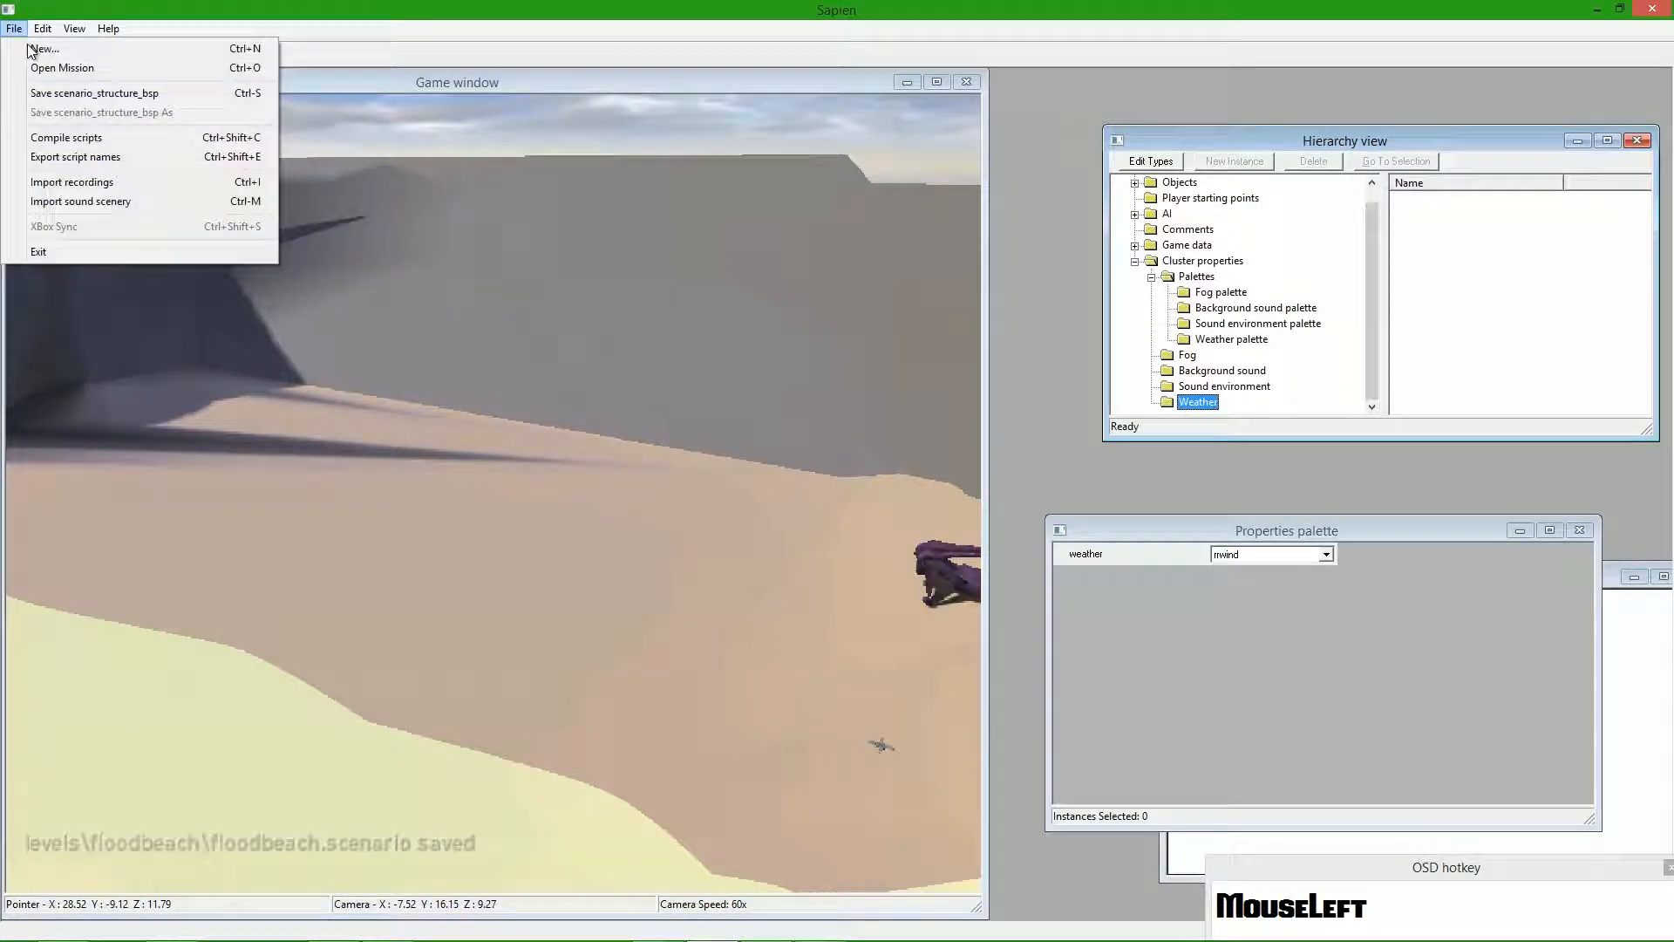
{"action": "left_click", "coordinate": [94, 94]}
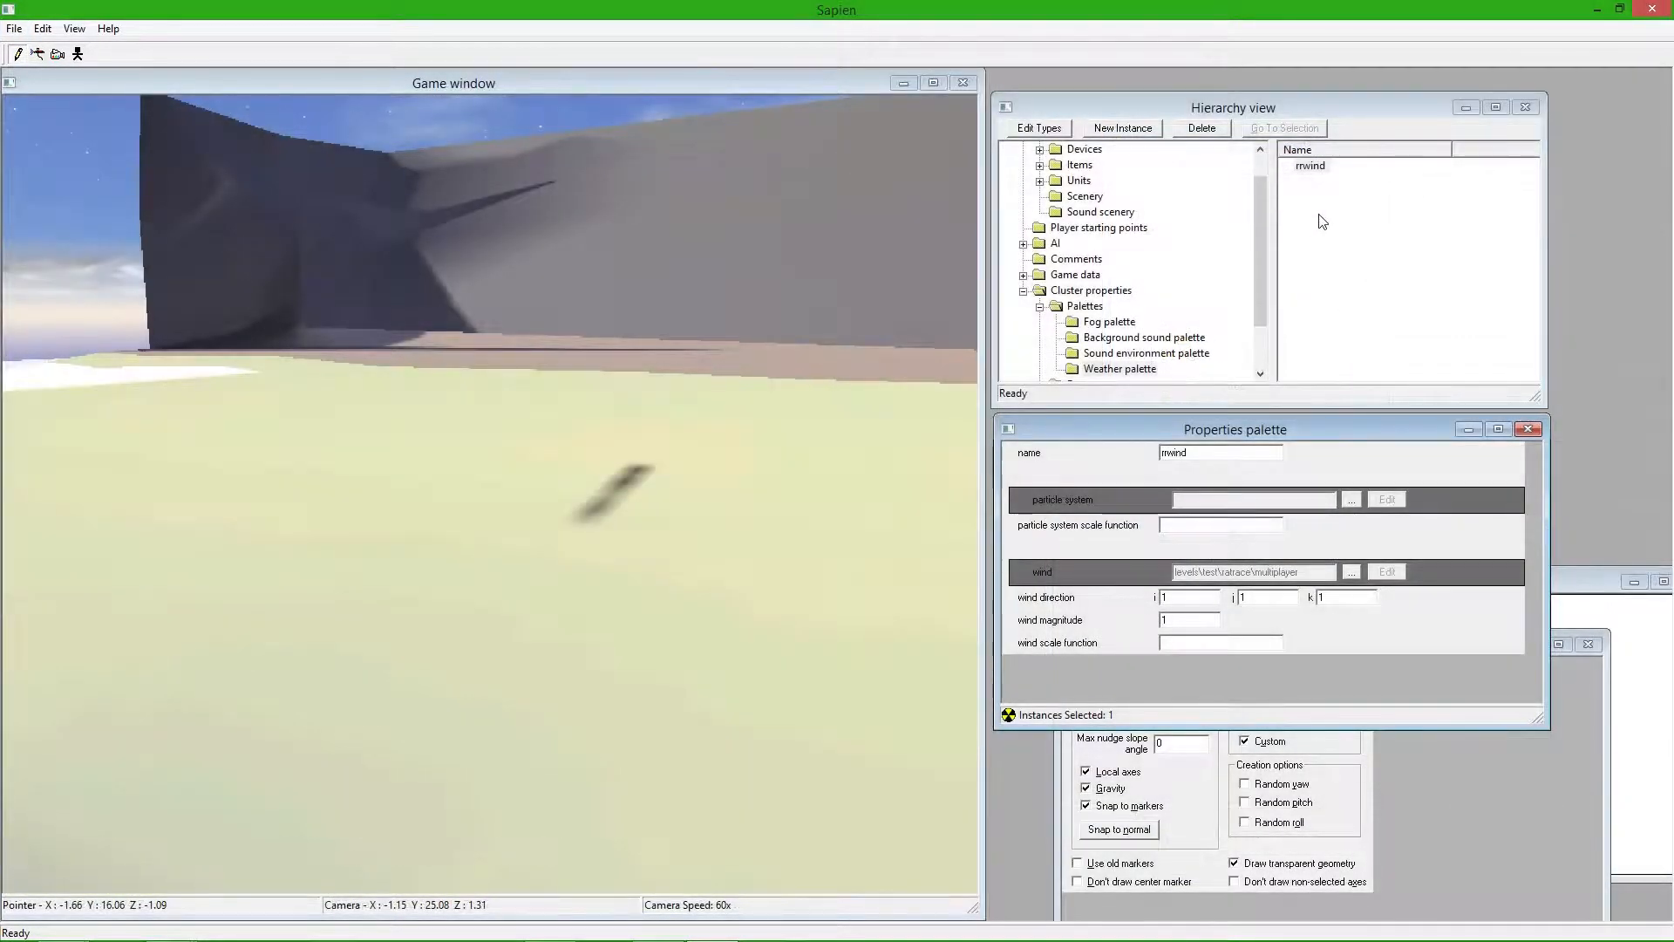
- Collapse the palettes and cluster properties folders in the hierarchy
{"action": "left_click", "coordinate": [1312, 165]}
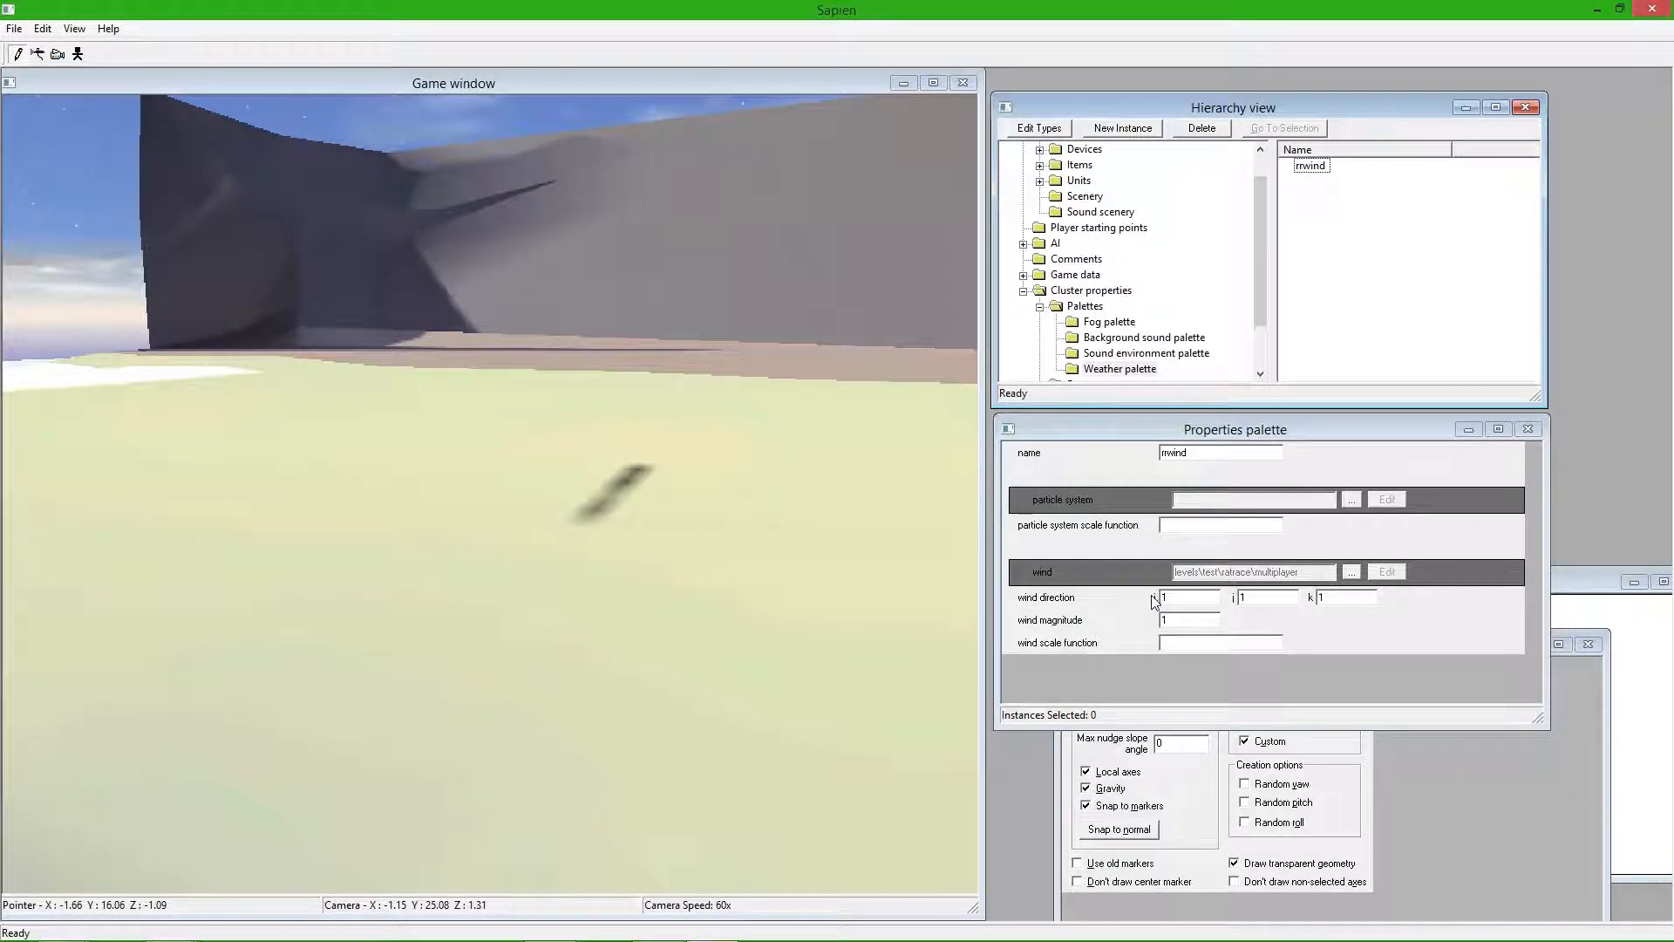
{"action": "left_click", "coordinate": [1040, 307]}
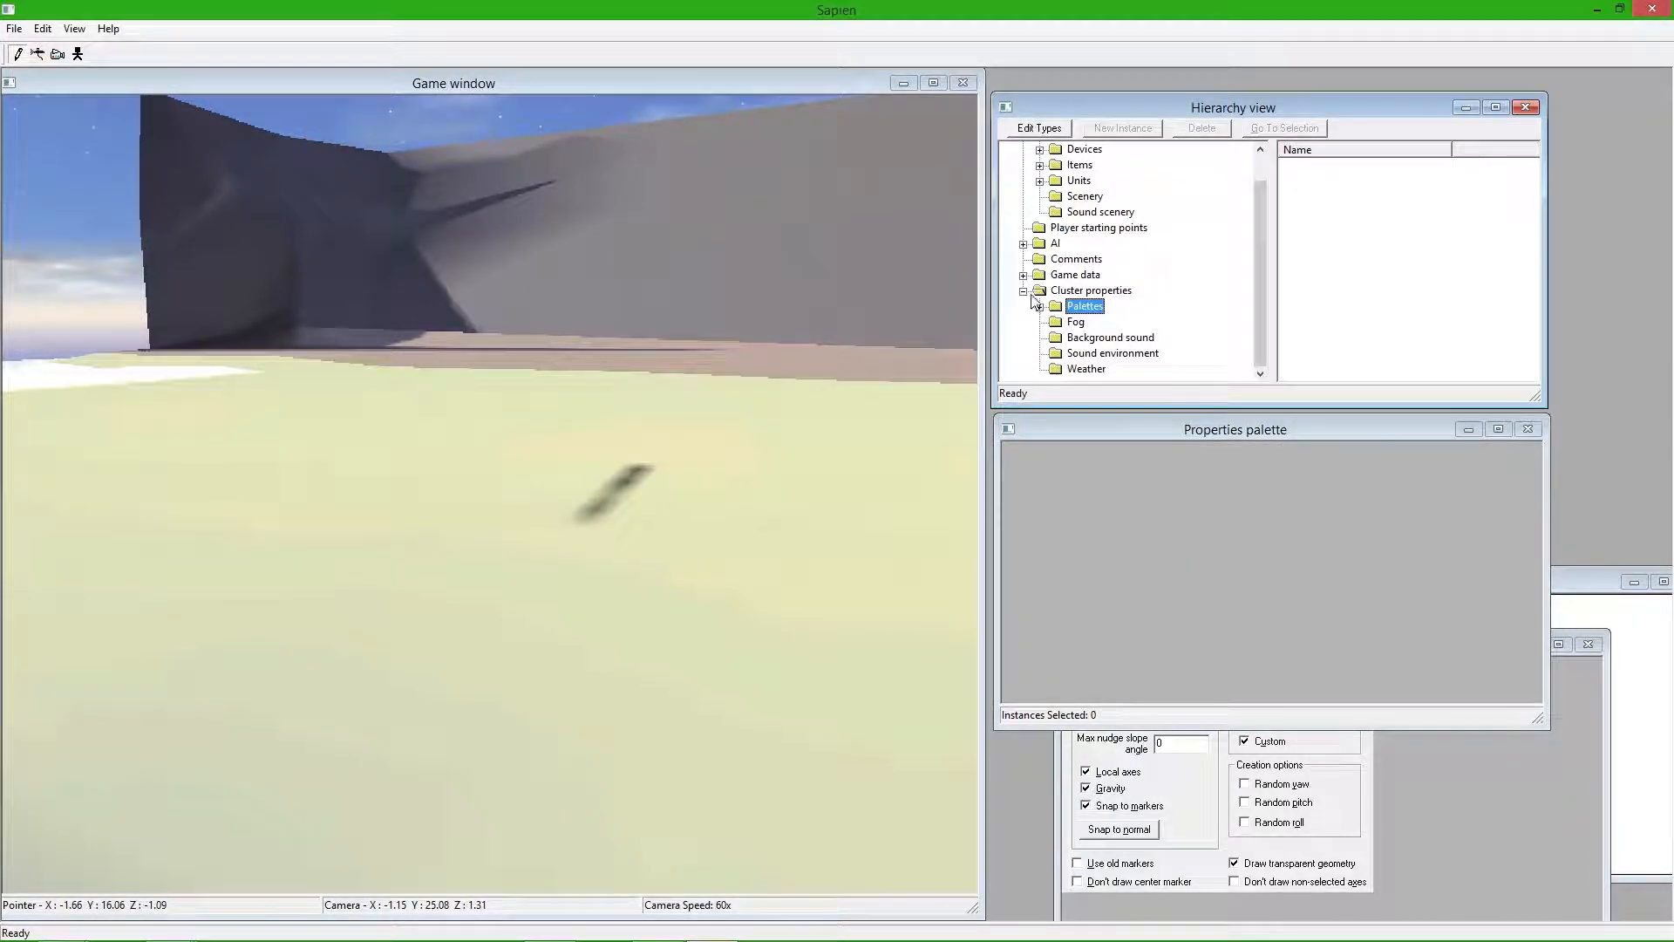
{"action": "left_click", "coordinate": [1024, 291]}
- Expand the game data folder and show the netgame equipment instances in the map
{"action": "middle_click_drag", "start_coordinate": [842, 432], "coordinate": [1153, 302]}
{"action": "key", "text": "w"}
{"action": "key", "text": "r"}
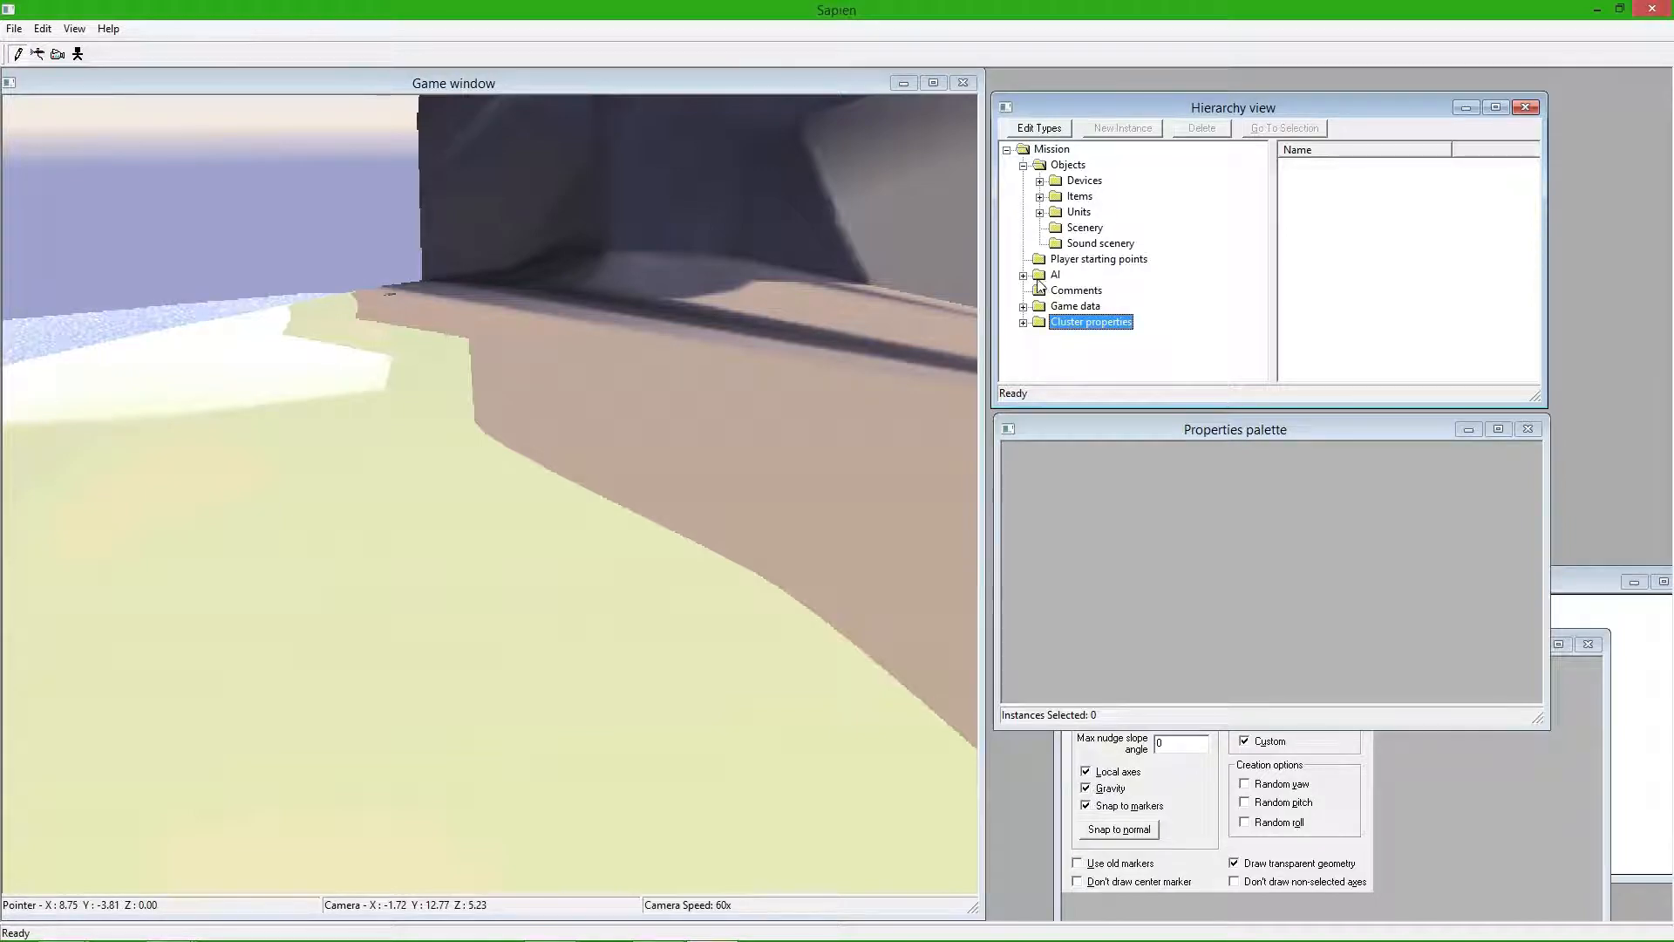
{"action": "left_click", "coordinate": [1023, 306]}
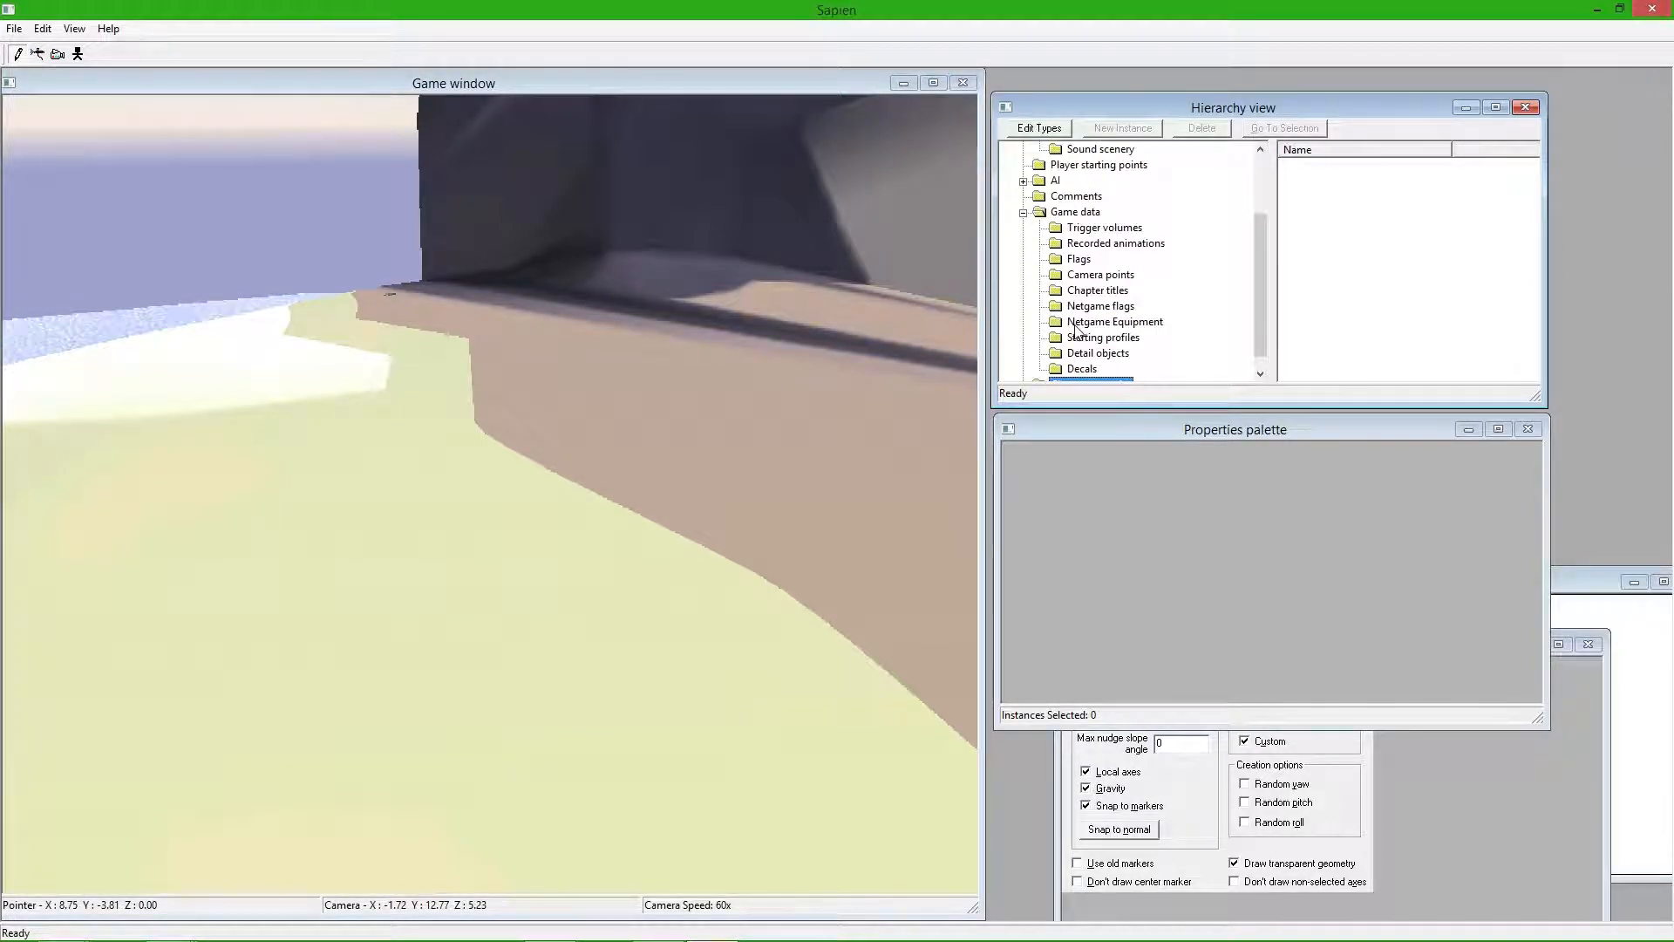
{"action": "left_click", "coordinate": [1115, 322]}
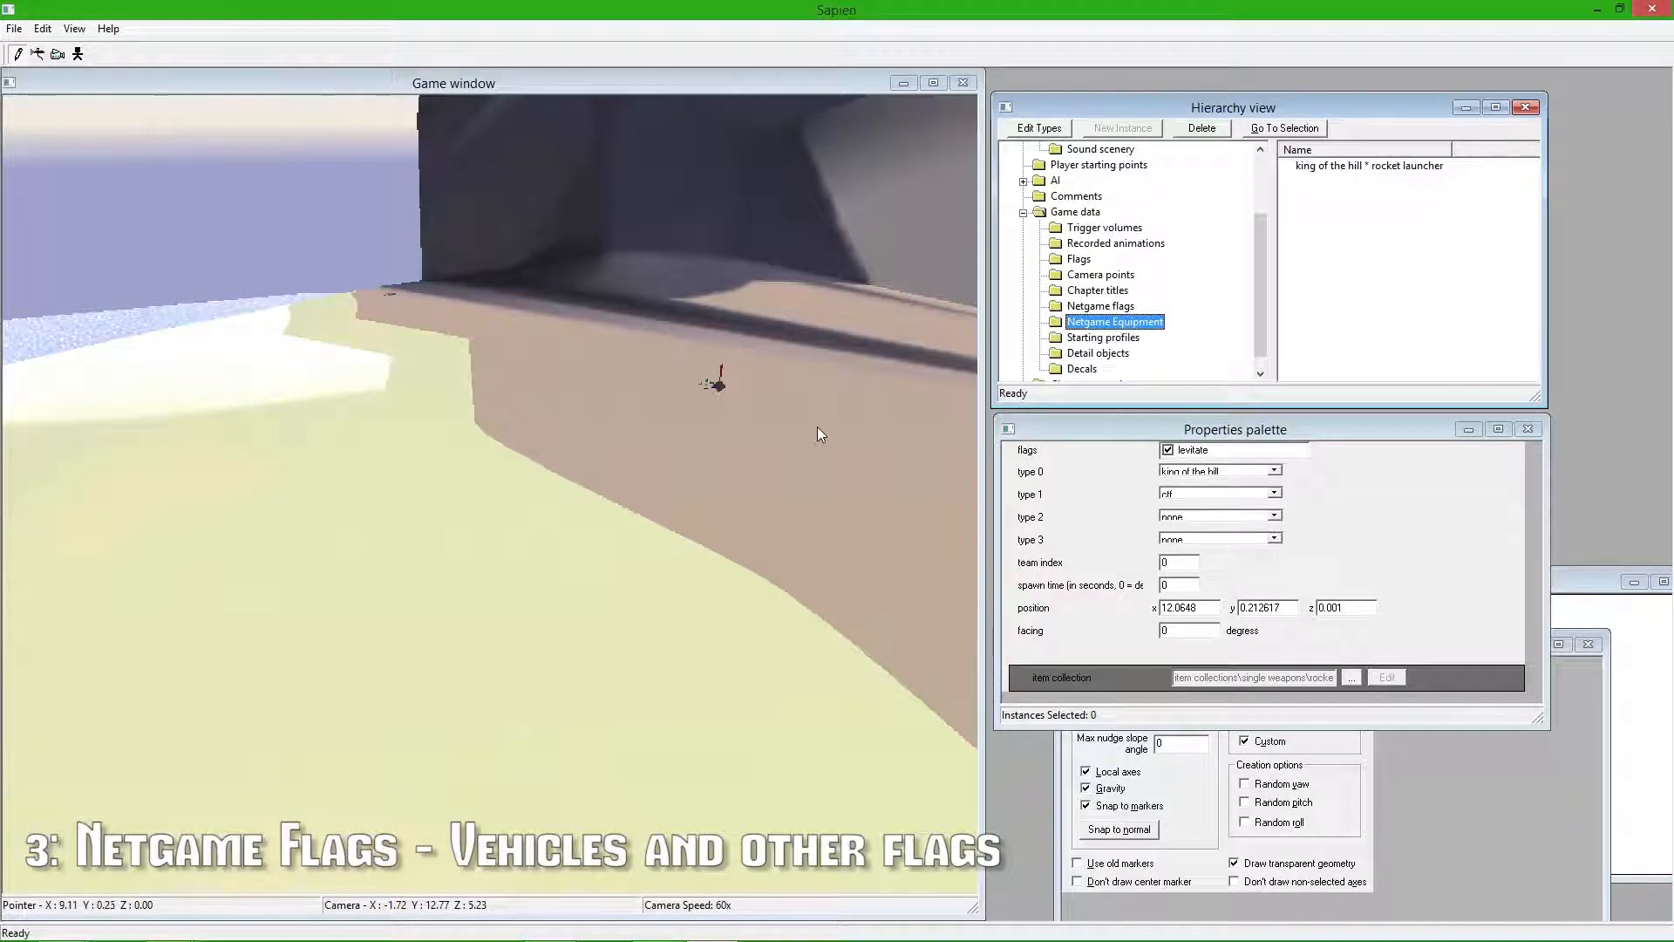
{"action": "middle_click_drag", "start_coordinate": [818, 426], "coordinate": [1038, 320]}
- Show the netgame flags, place a new one on the sandy ground near the cliff wall, and open its type choices
{"action": "left_click", "coordinate": [1100, 306]}
{"action": "middle_click_drag", "start_coordinate": [768, 419], "coordinate": [1154, 500]}
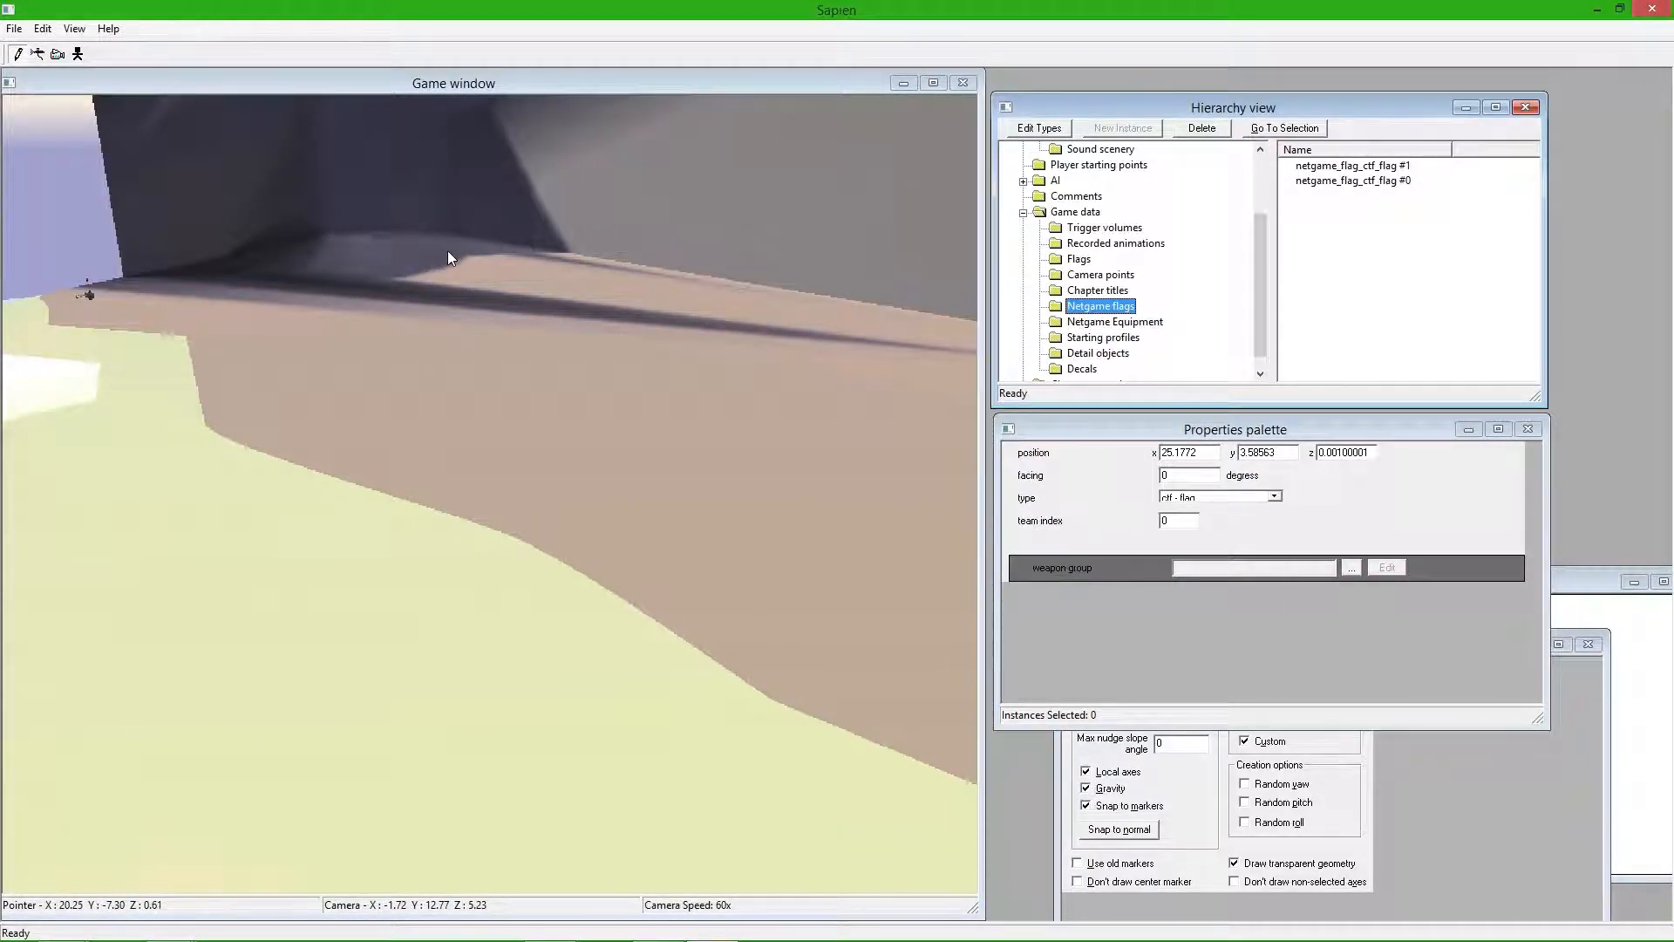
{"action": "right_click", "coordinate": [645, 315]}
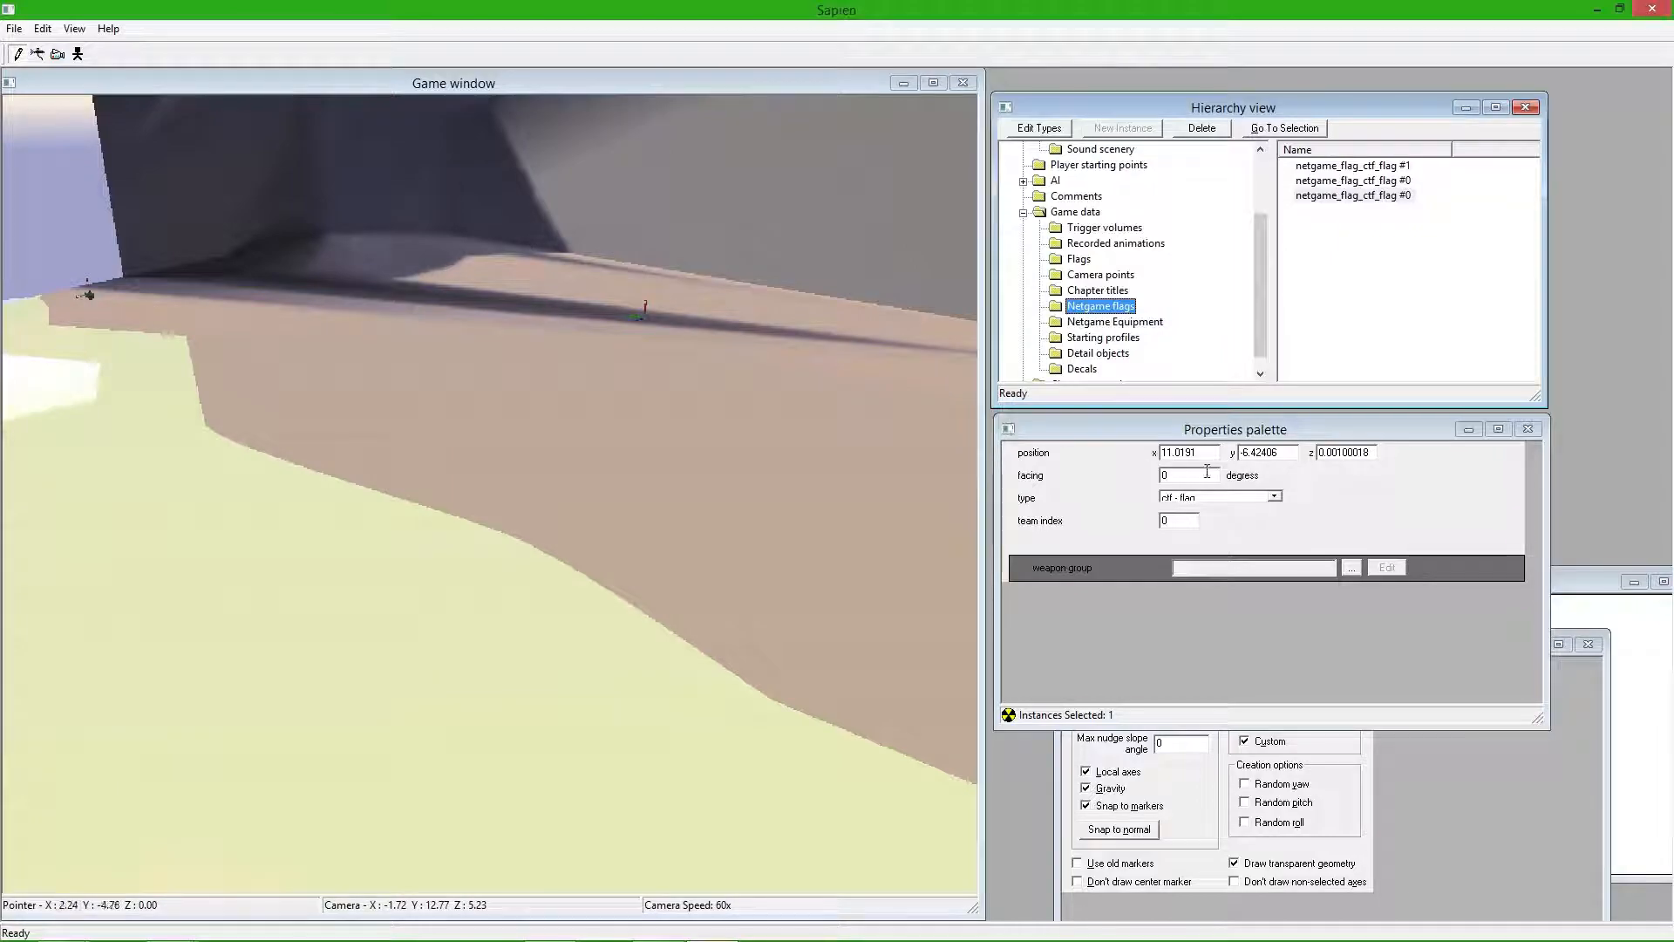
{"action": "left_click", "coordinate": [1247, 498]}
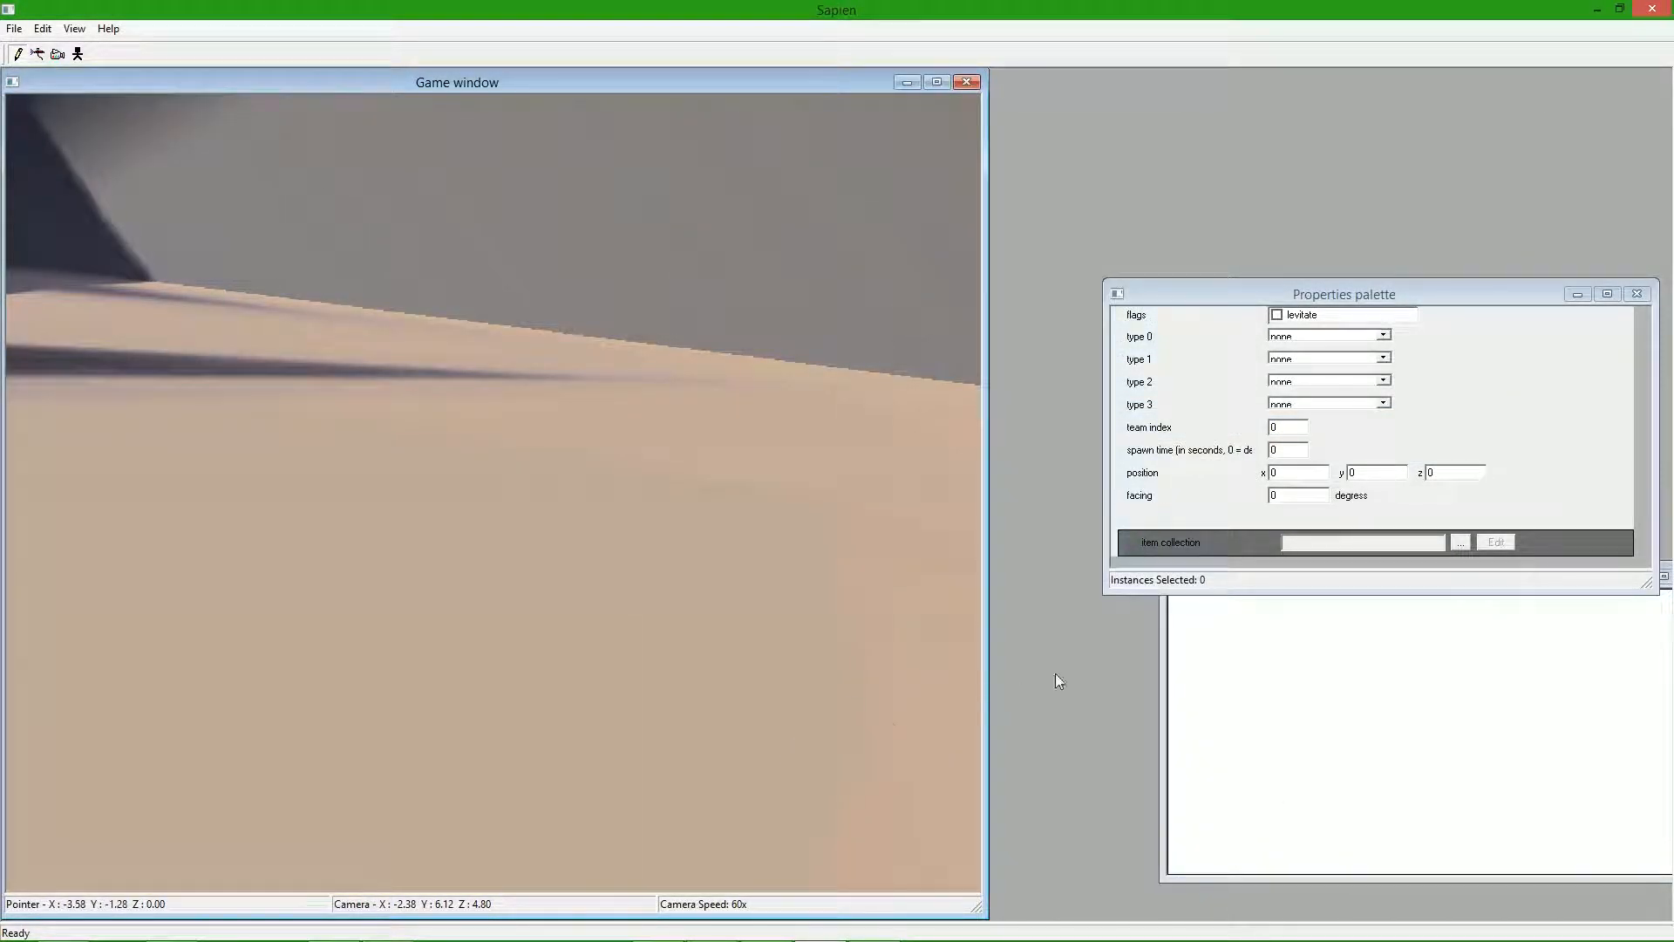
- Rearrange the Properties palette and Hierarchy view windows beside the game window
{"action": "left_click", "coordinate": [1195, 294]}
{"action": "left_click_drag", "start_coordinate": [1195, 293], "coordinate": [1174, 156]}
{"action": "left_click_drag", "start_coordinate": [739, 86], "coordinate": [1111, 198]}
{"action": "left_click_drag", "start_coordinate": [635, 197], "coordinate": [587, 564]}
{"action": "left_click_drag", "start_coordinate": [747, 269], "coordinate": [1455, 276]}
{"action": "left_click_drag", "start_coordinate": [984, 555], "coordinate": [667, 87]}
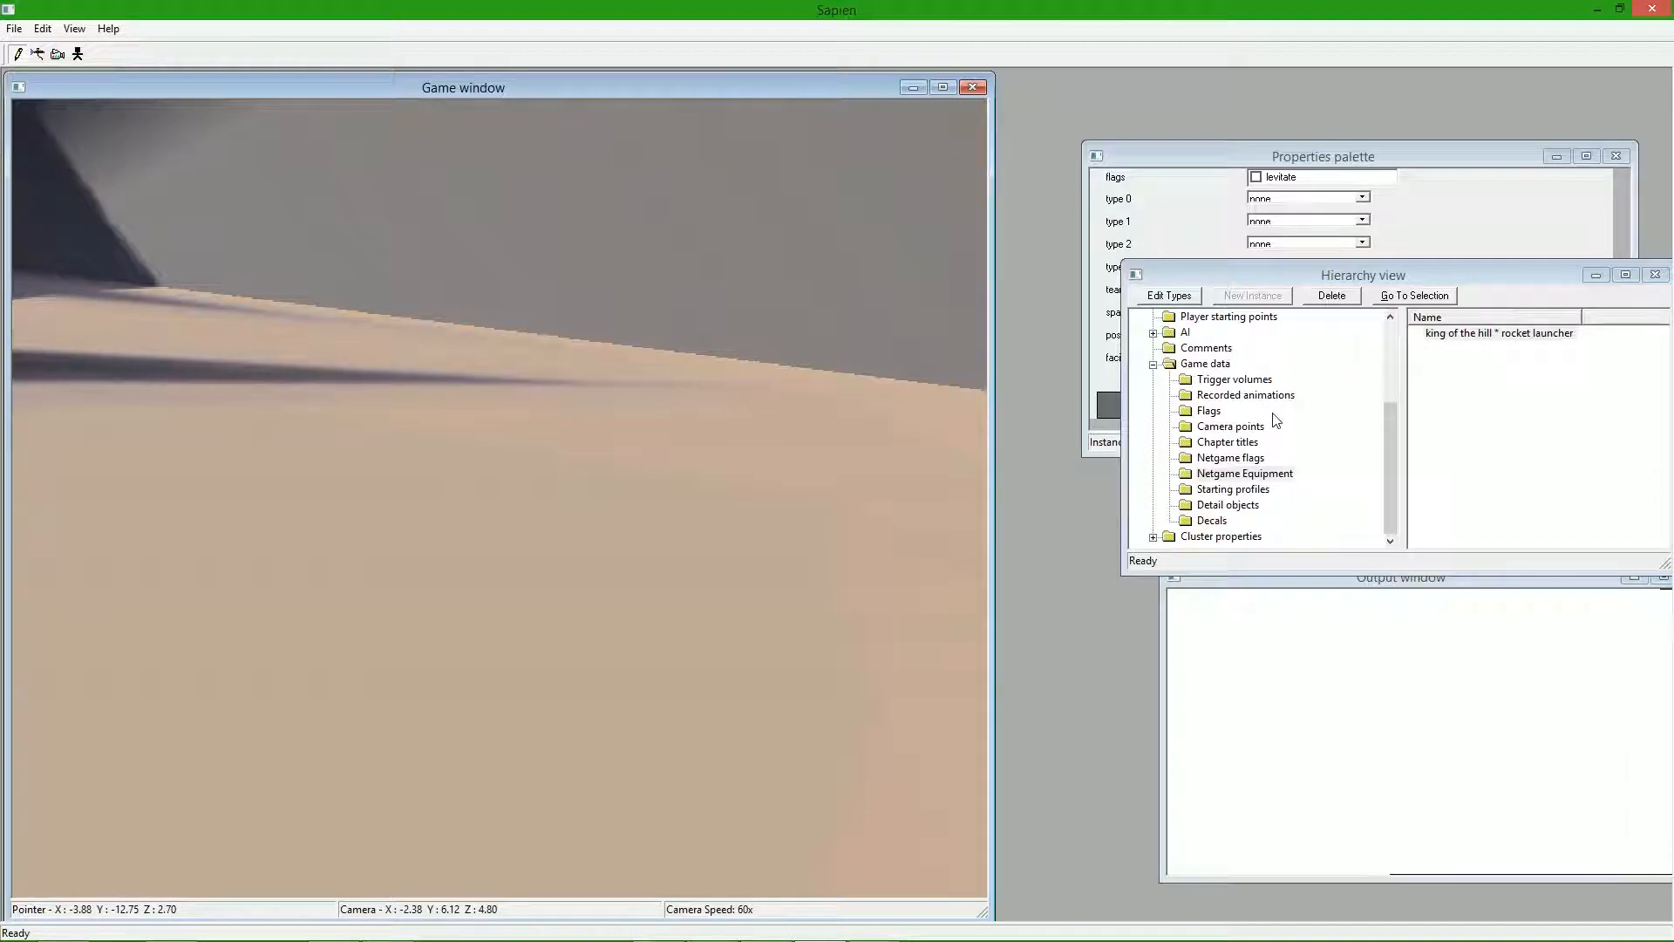
{"action": "left_click_drag", "start_coordinate": [1282, 282], "coordinate": [1188, 310]}
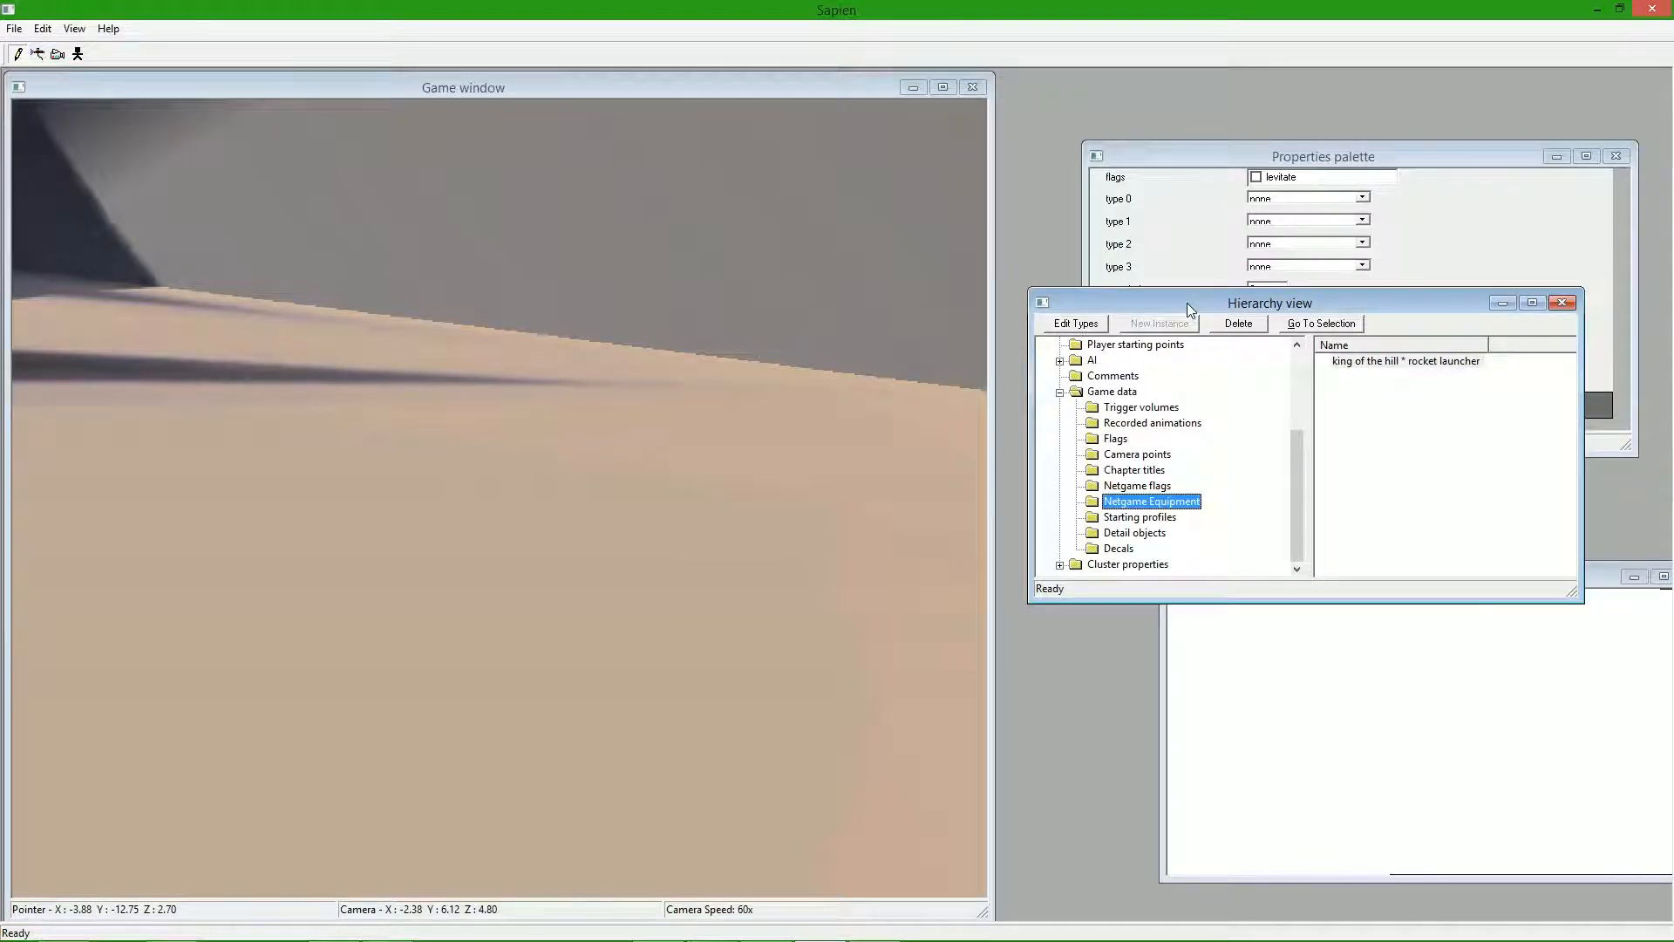
- Place a copy of the race vehicle netgame flag on the sand and set its type to ctf - vehicle
{"action": "left_click", "coordinate": [1153, 487]}
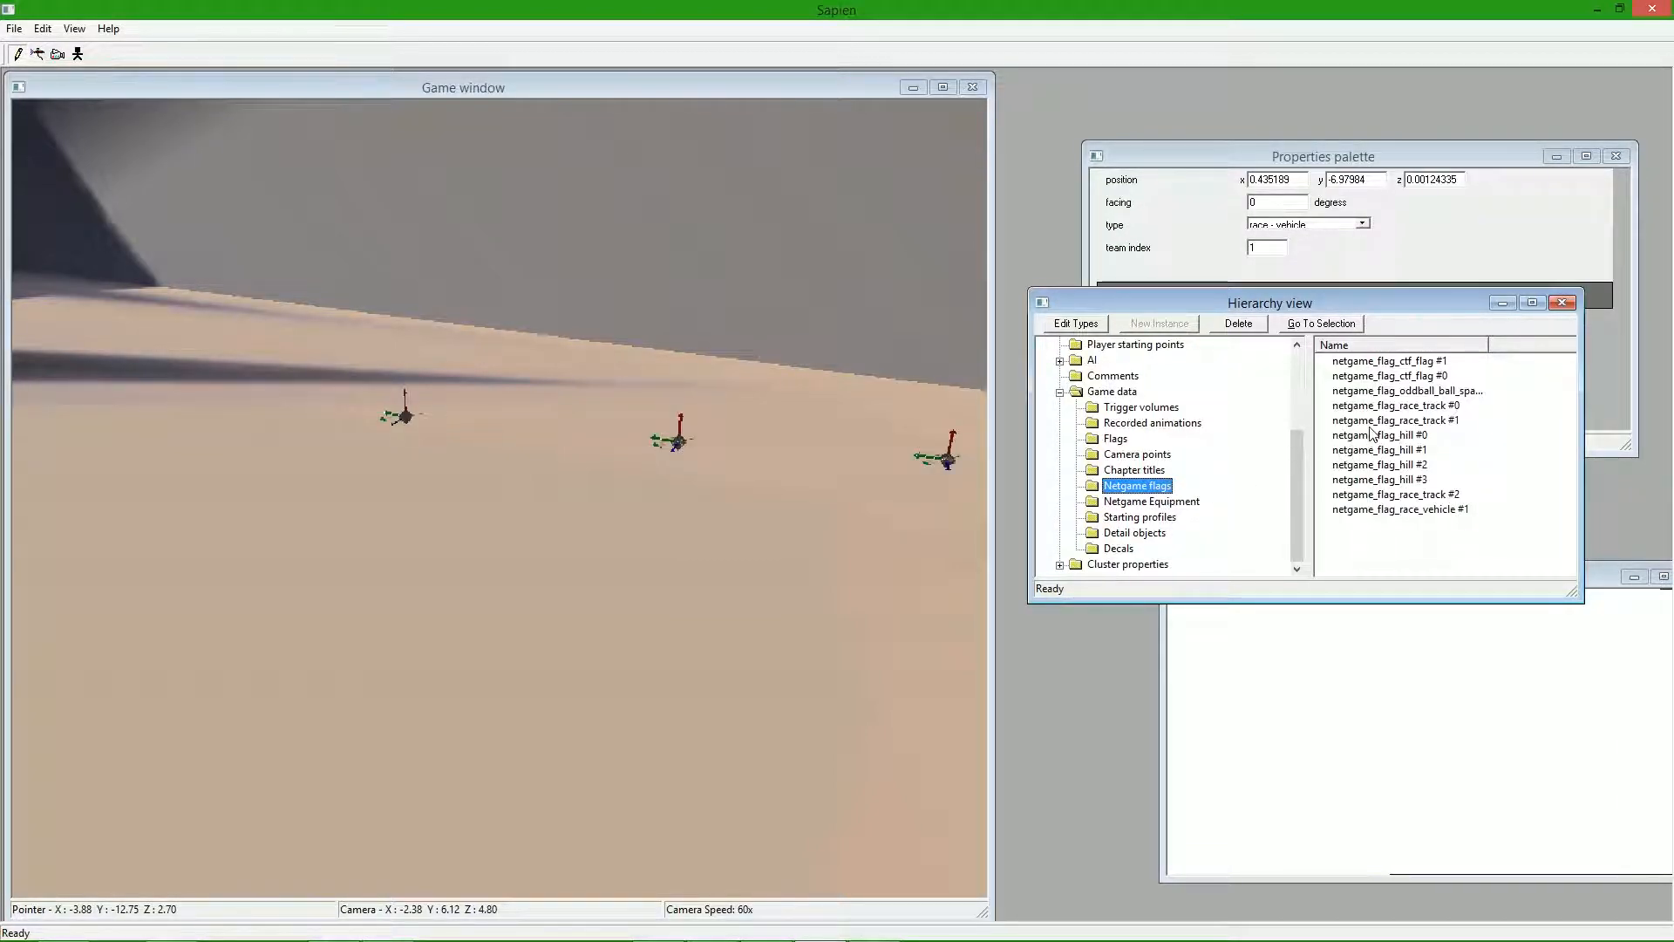
{"action": "left_click", "coordinate": [1396, 511]}
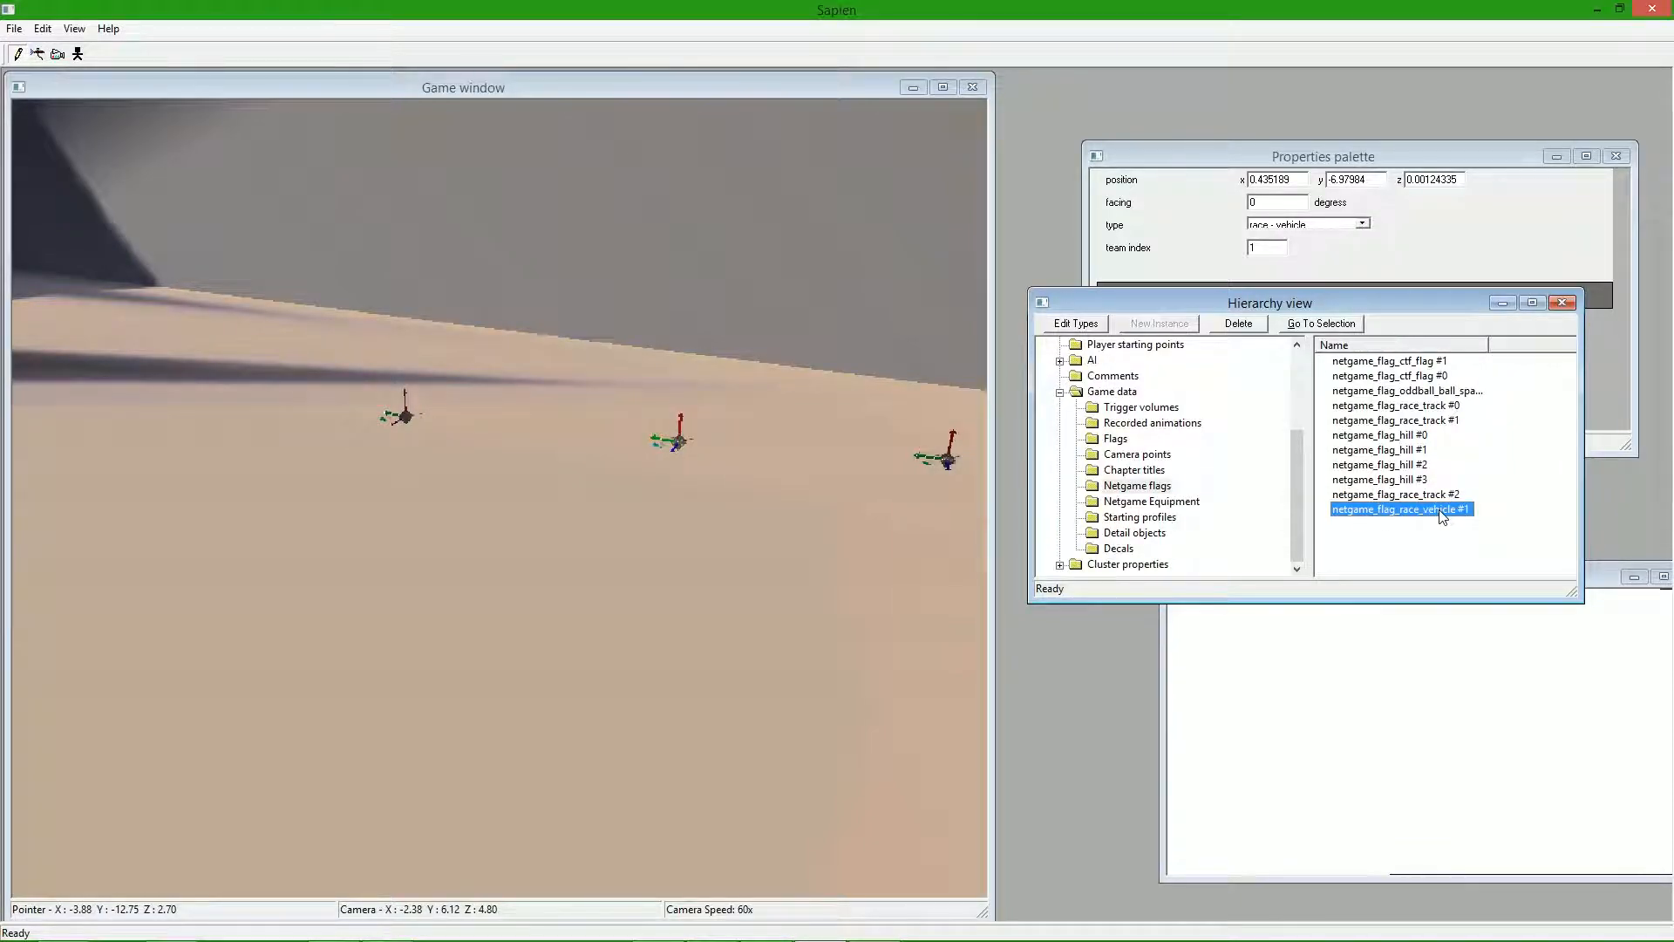
{"action": "right_click", "coordinate": [620, 567]}
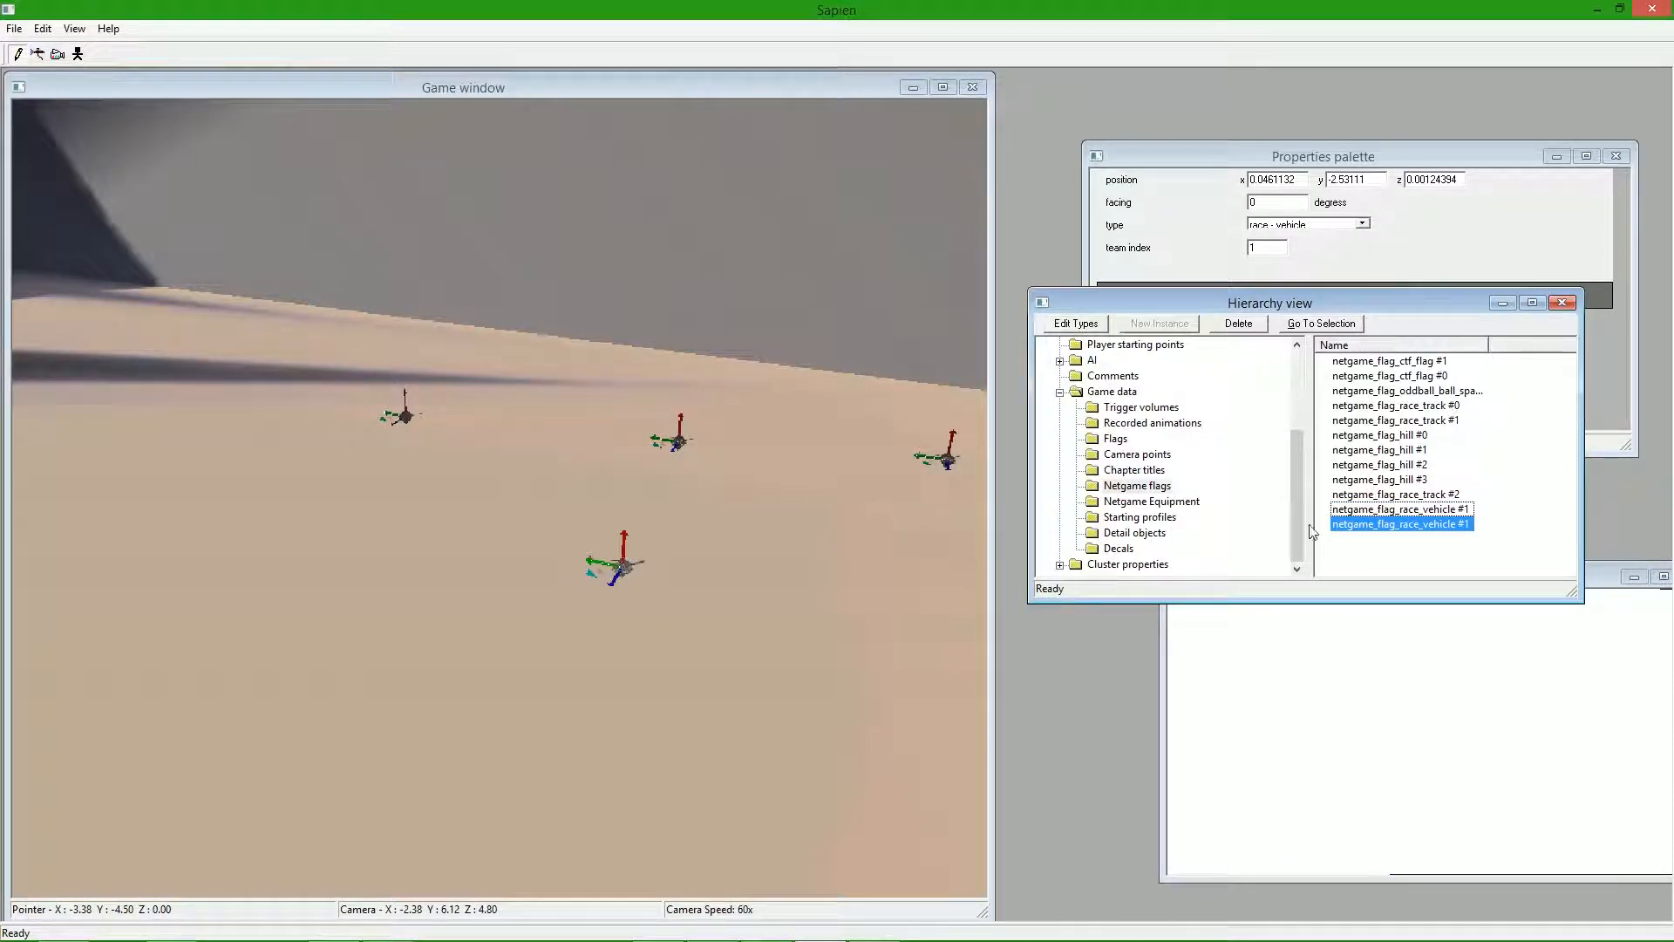
{"action": "left_click", "coordinate": [1347, 224]}
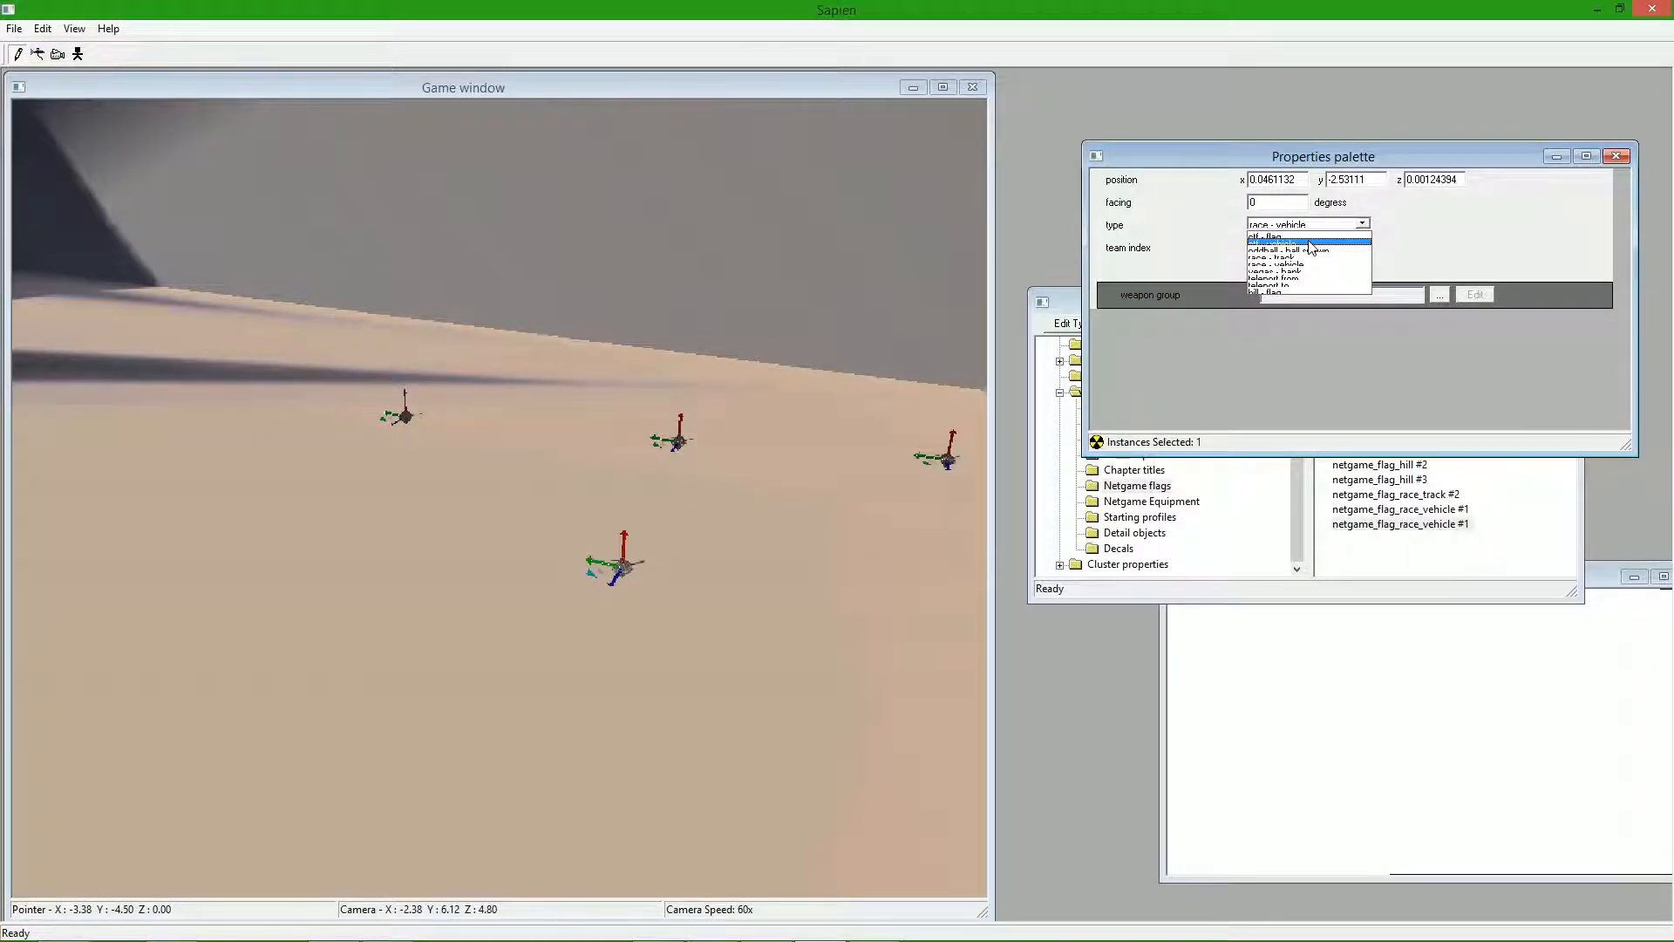
{"action": "left_click", "coordinate": [1340, 245]}
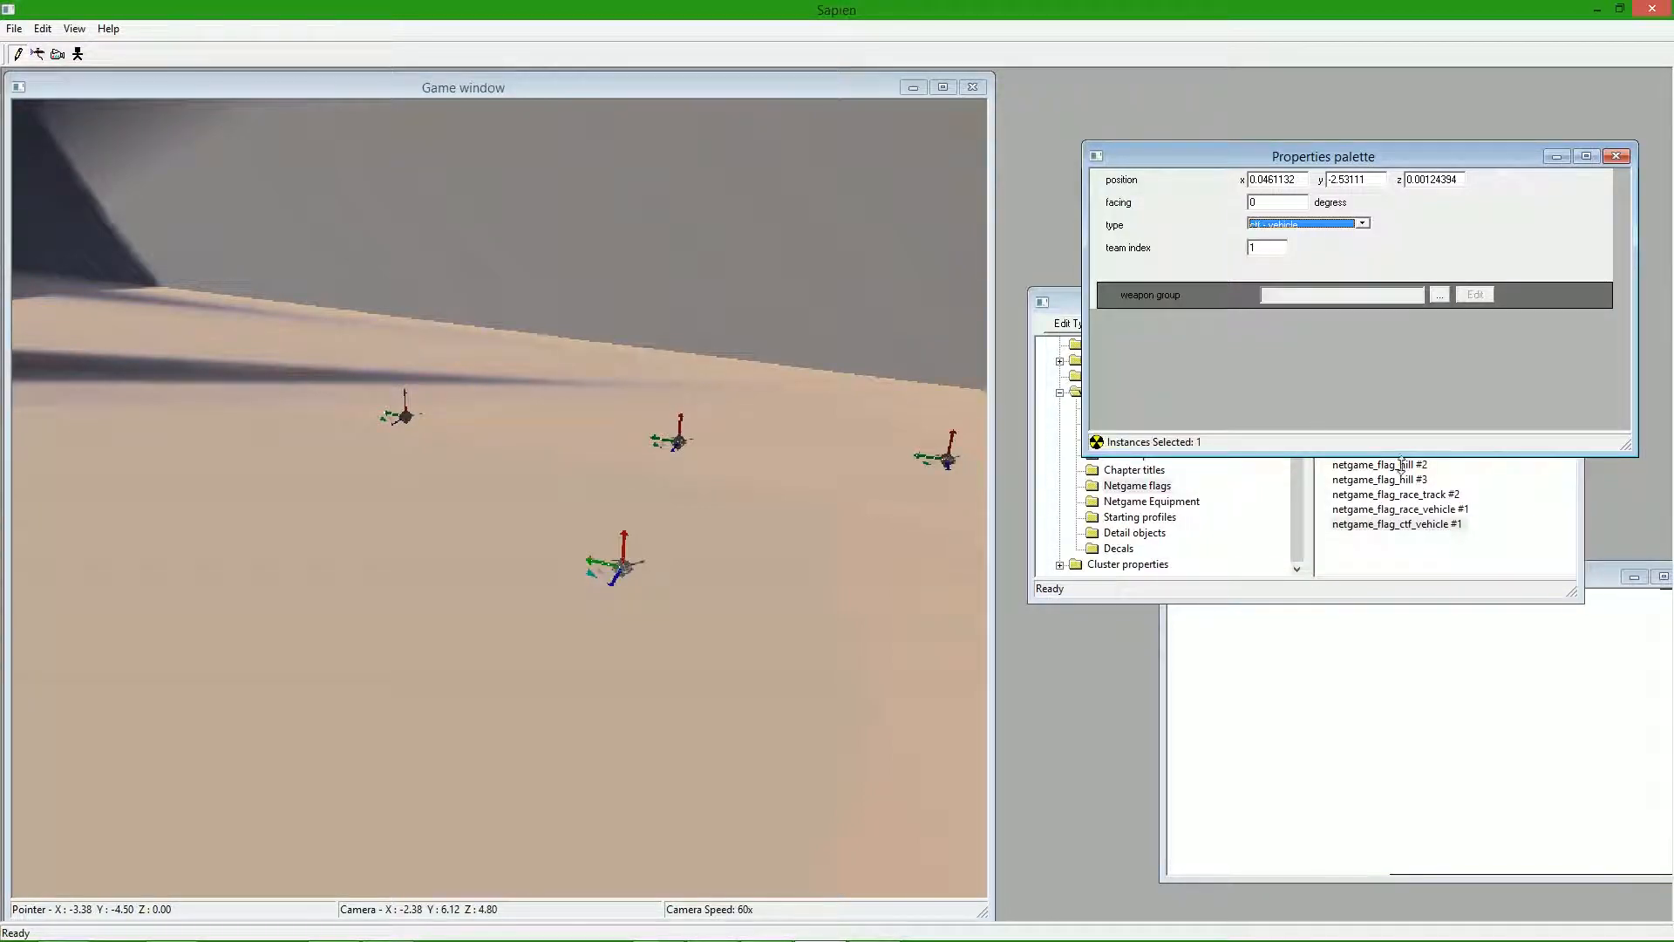
- Delete the newly placed ctf vehicle netgame flag
{"action": "left_click", "coordinate": [1404, 527]}
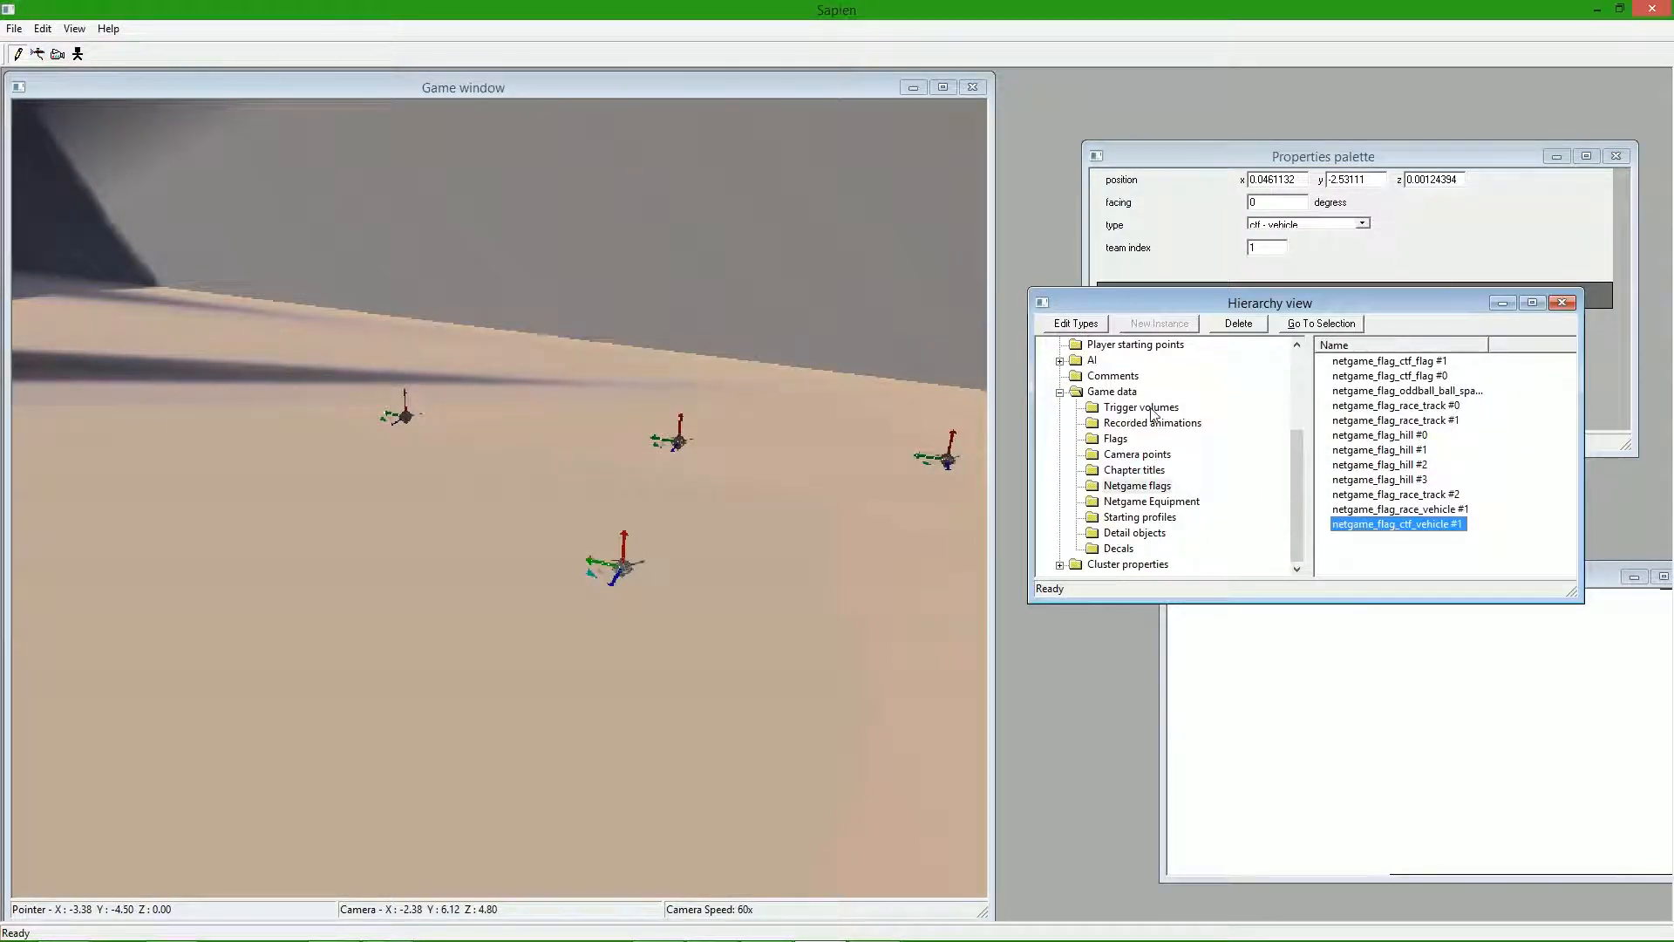
{"action": "left_click", "coordinate": [1239, 323]}
- Show the placed vehicle instances and examine the multiplayer team index and spawn flags in their properties
{"action": "scroll", "coordinate": [1296, 493], "scroll_direction": "up", "scroll_amount": 3}
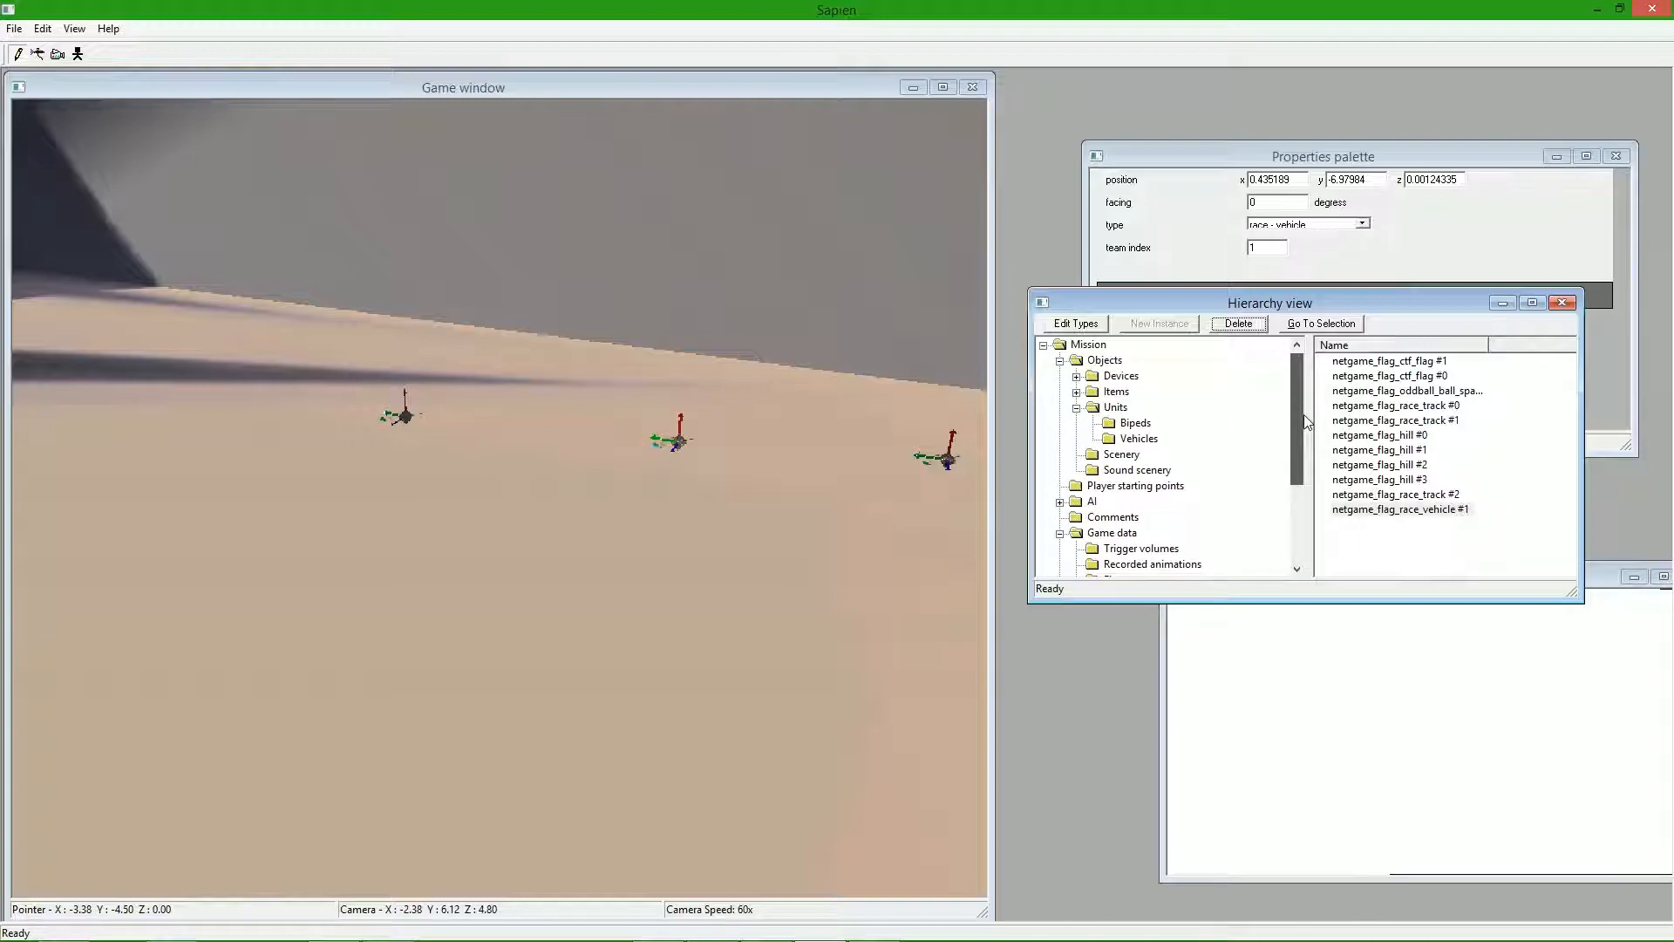
{"action": "left_click", "coordinate": [1142, 439]}
{"action": "left_click", "coordinate": [1502, 252]}
{"action": "scroll", "coordinate": [1502, 249], "scroll_direction": "down", "scroll_amount": 5}
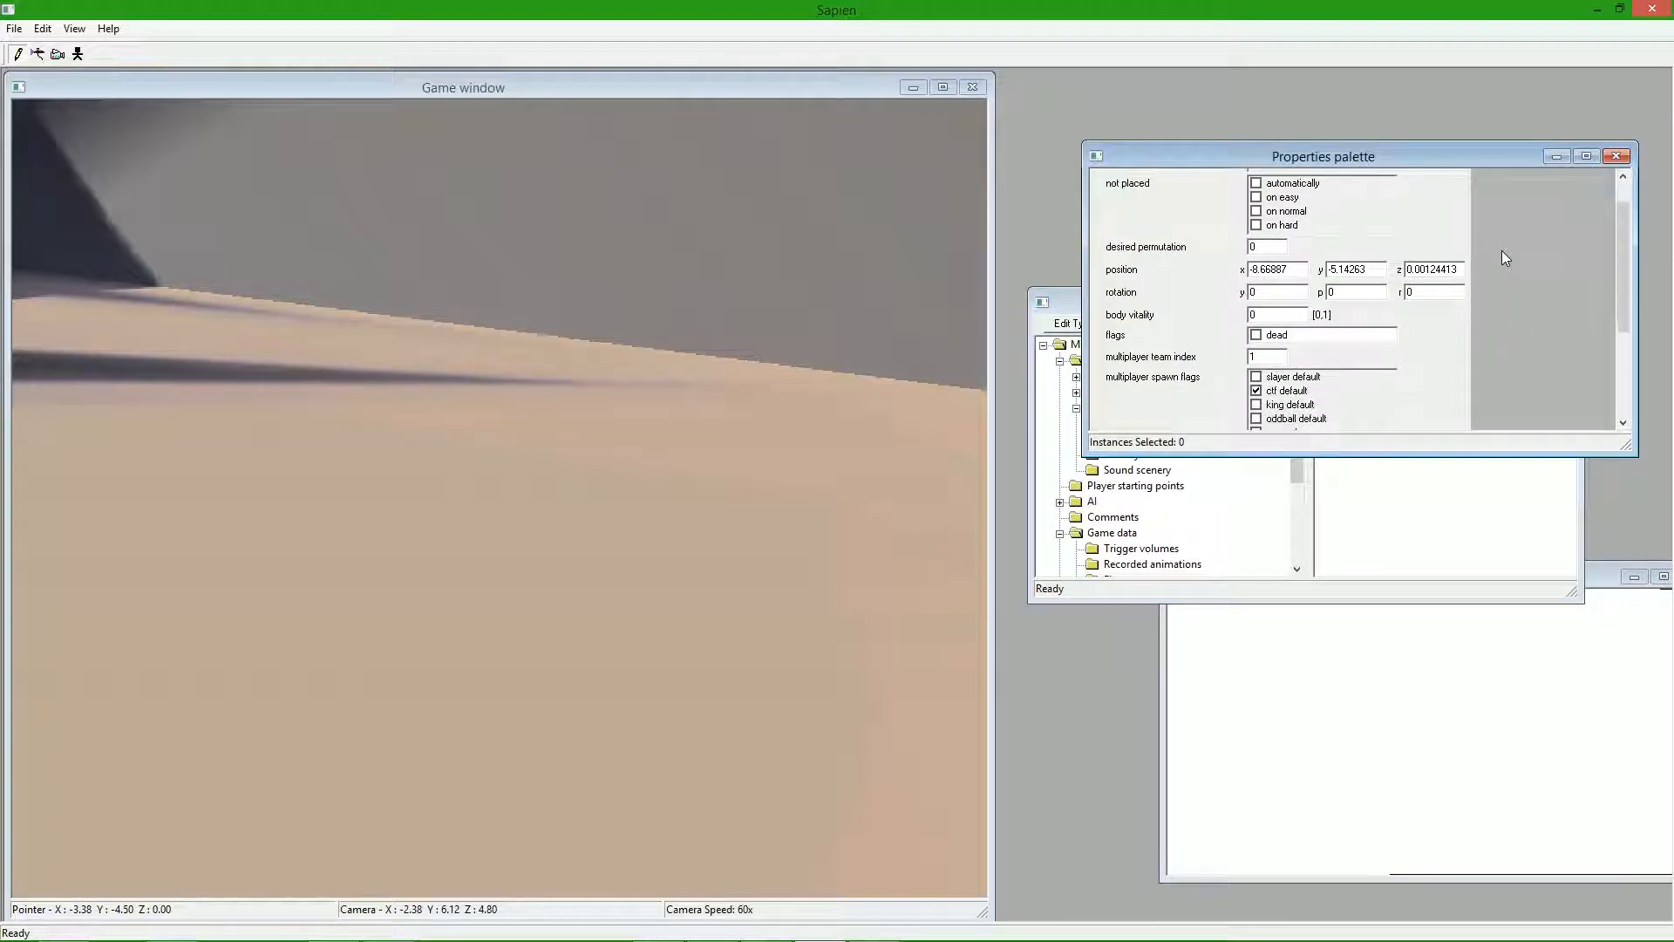
{"action": "scroll", "coordinate": [1502, 252], "scroll_direction": "down", "scroll_amount": 2}
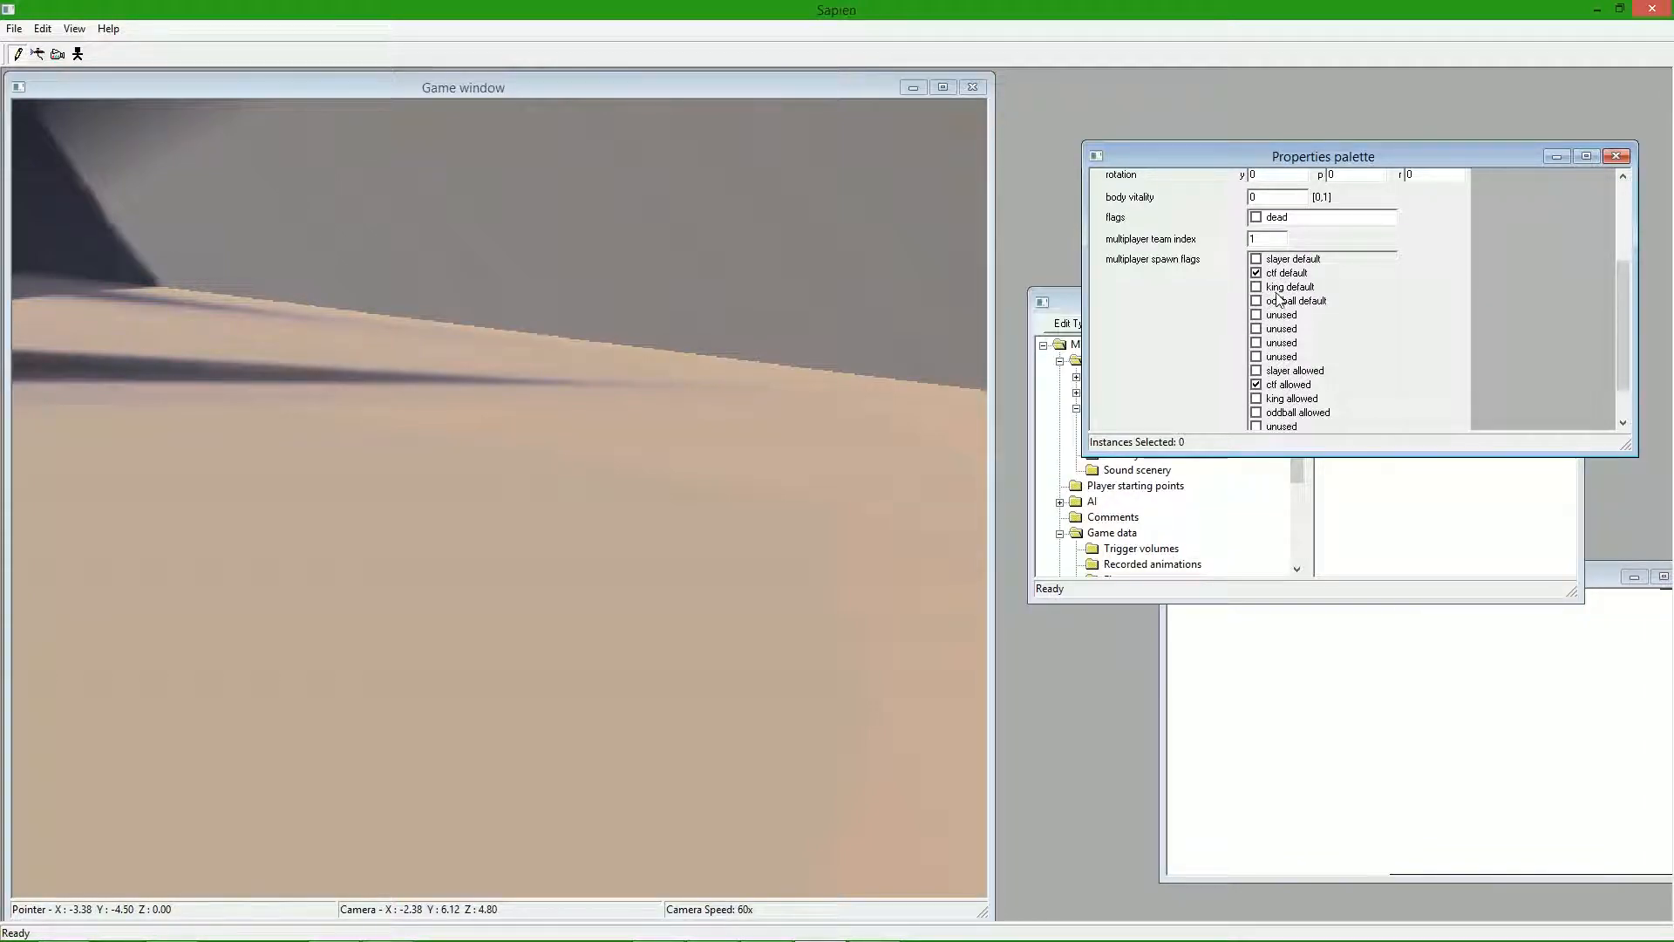
{"action": "scroll", "coordinate": [1275, 316], "scroll_direction": "down", "scroll_amount": 1}
{"action": "scroll", "coordinate": [1275, 315], "scroll_direction": "down", "scroll_amount": 1}
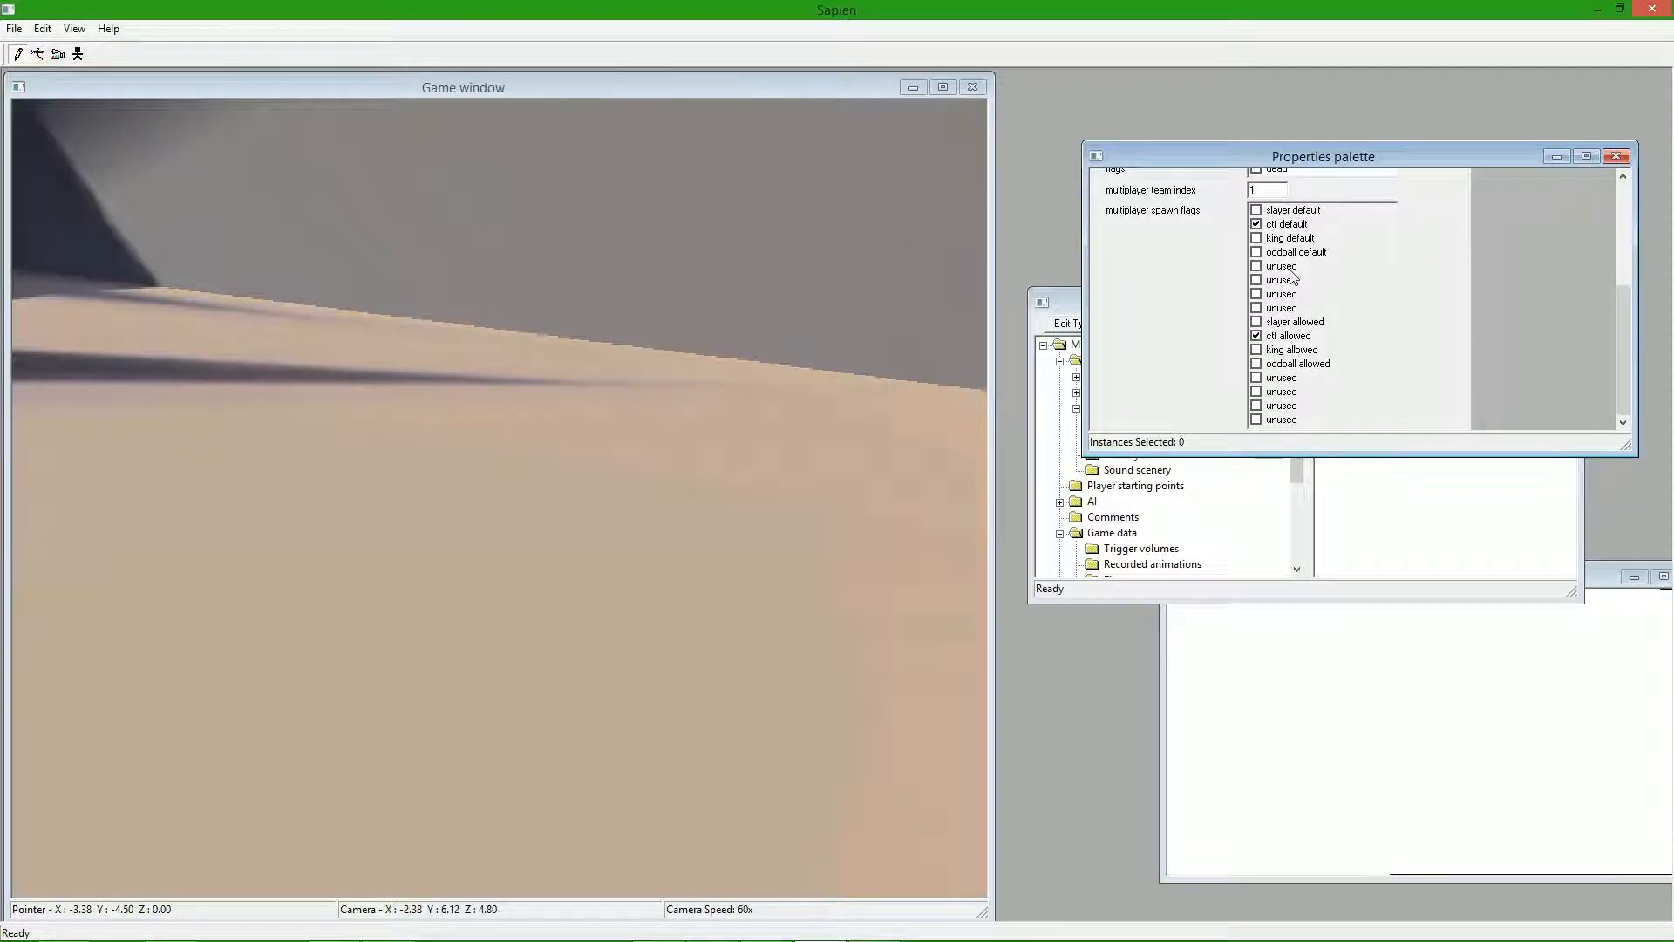
- Return to the netgame flags and review the type and team index of the race vehicle flag
{"action": "left_click", "coordinate": [1251, 527]}
{"action": "scroll", "coordinate": [1294, 519], "scroll_direction": "down", "scroll_amount": 3}
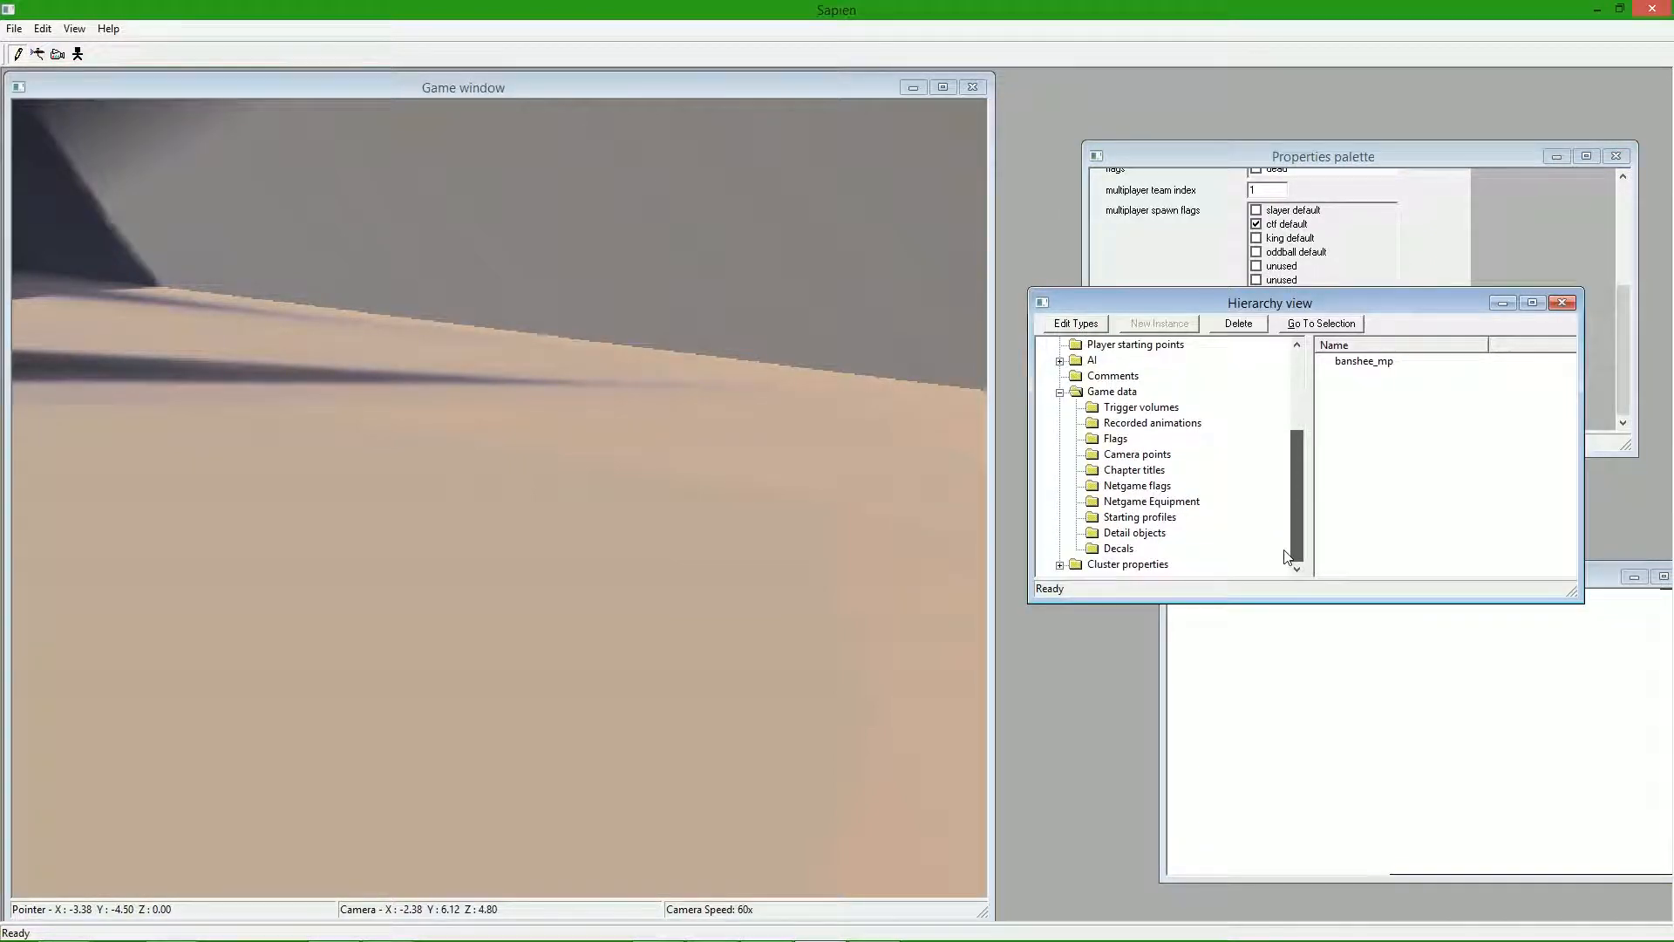
{"action": "left_click", "coordinate": [1150, 485]}
{"action": "left_click", "coordinate": [1396, 511]}
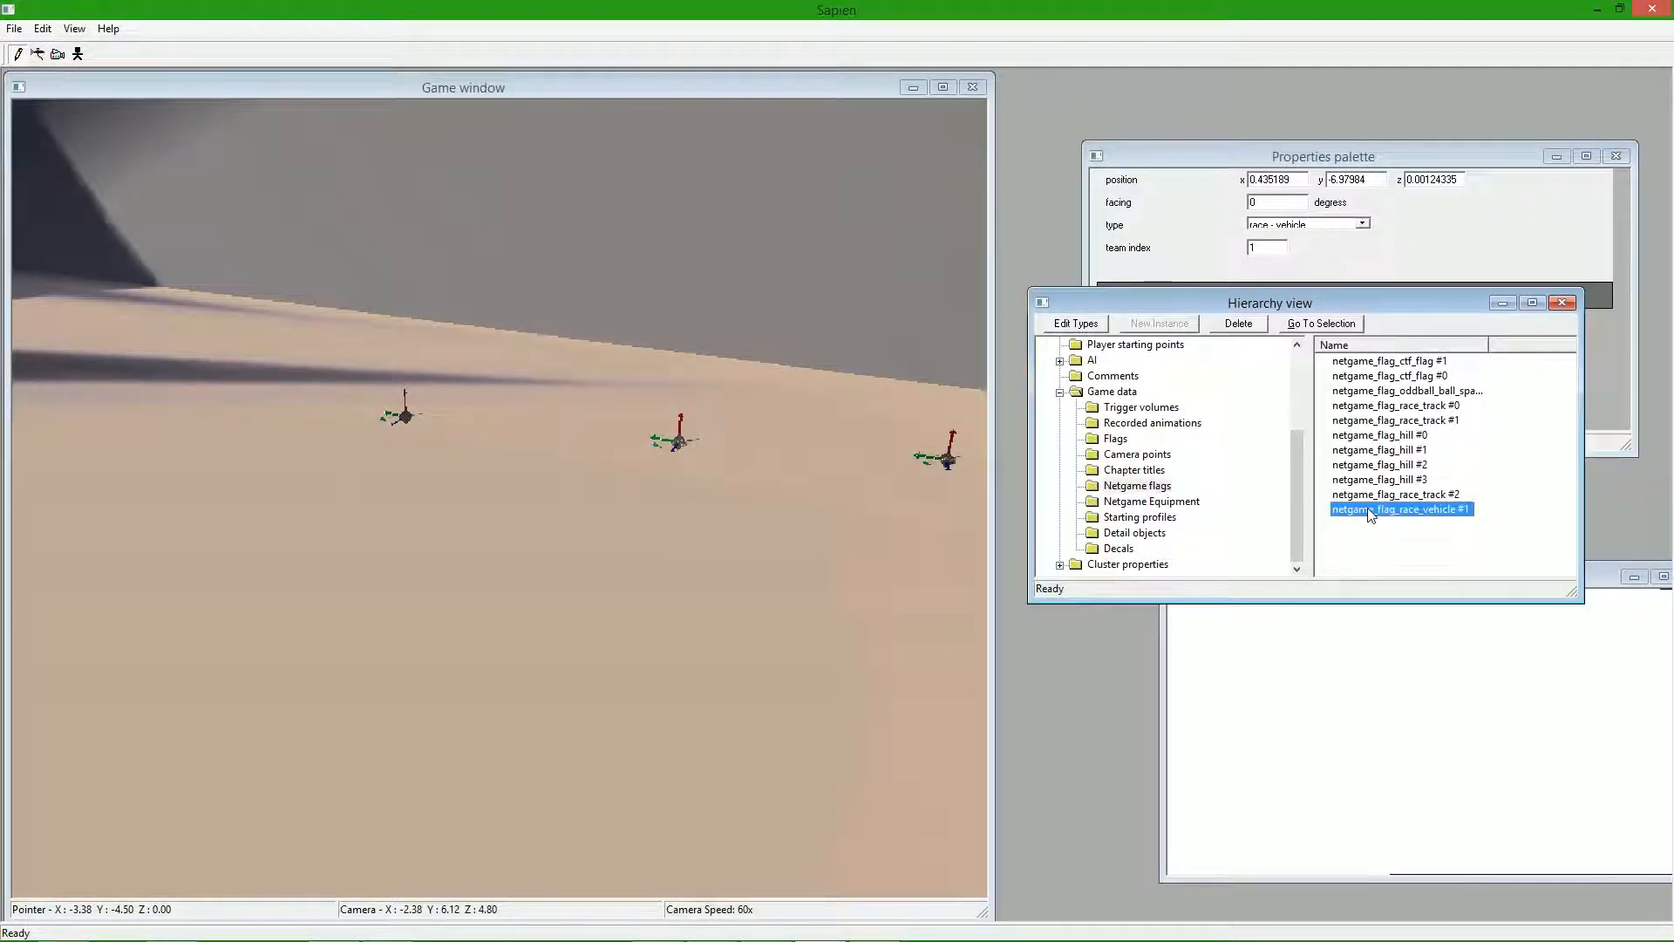
{"action": "left_click", "coordinate": [1125, 491]}
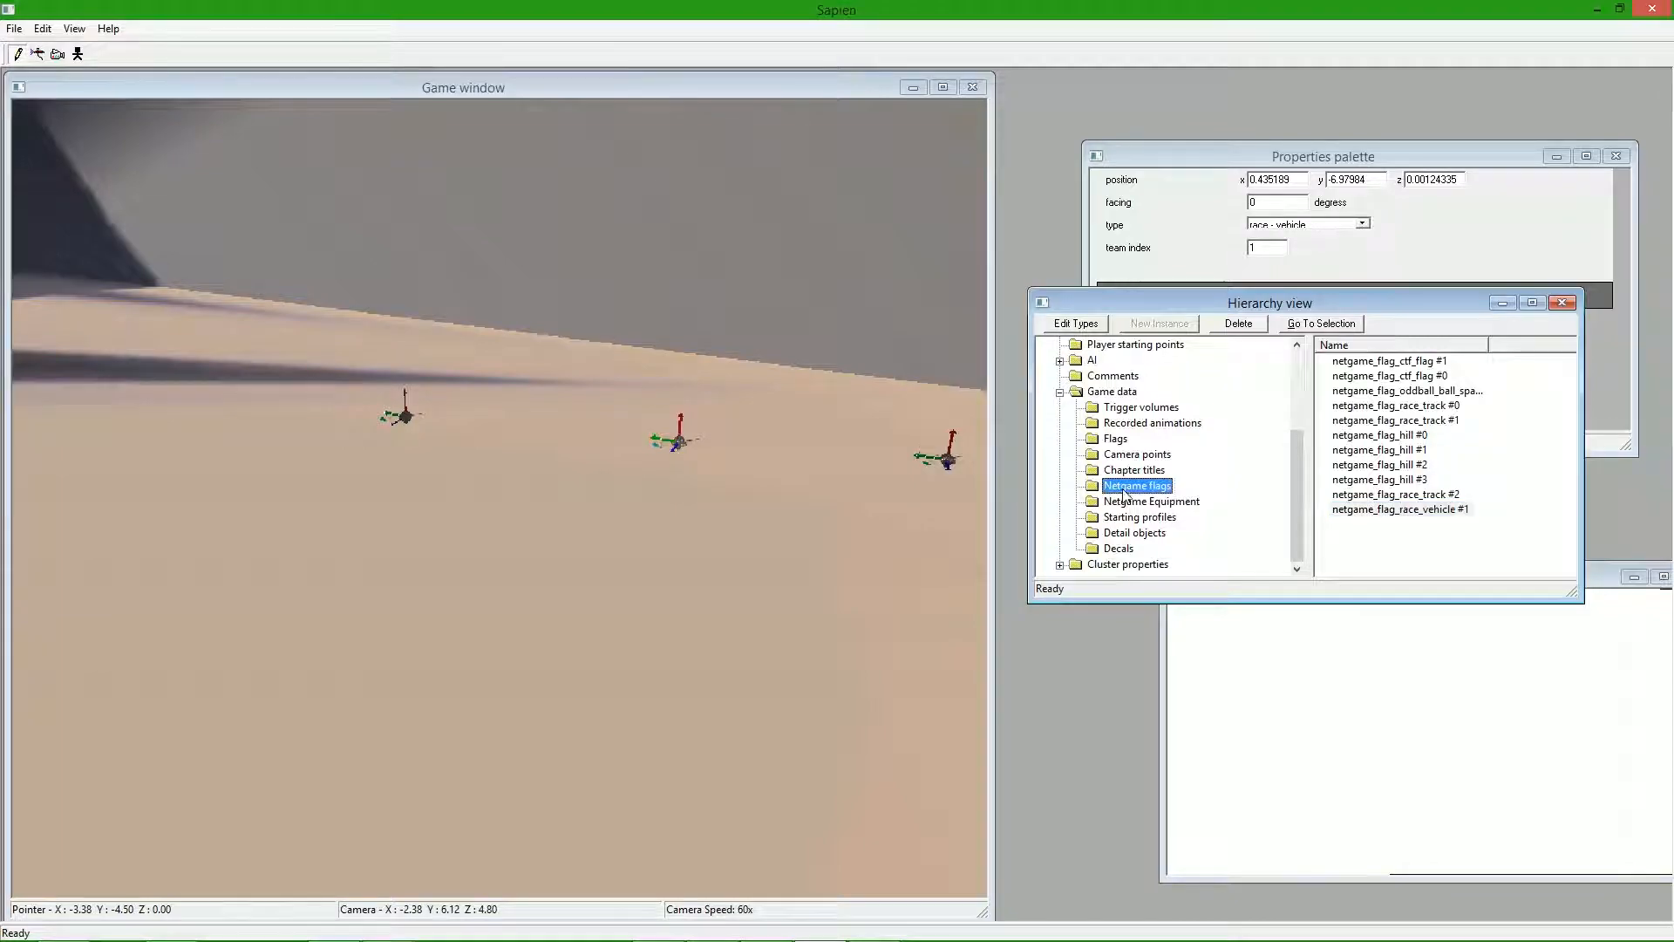
{"action": "left_click", "coordinate": [1405, 511]}
{"action": "left_click", "coordinate": [1412, 241]}
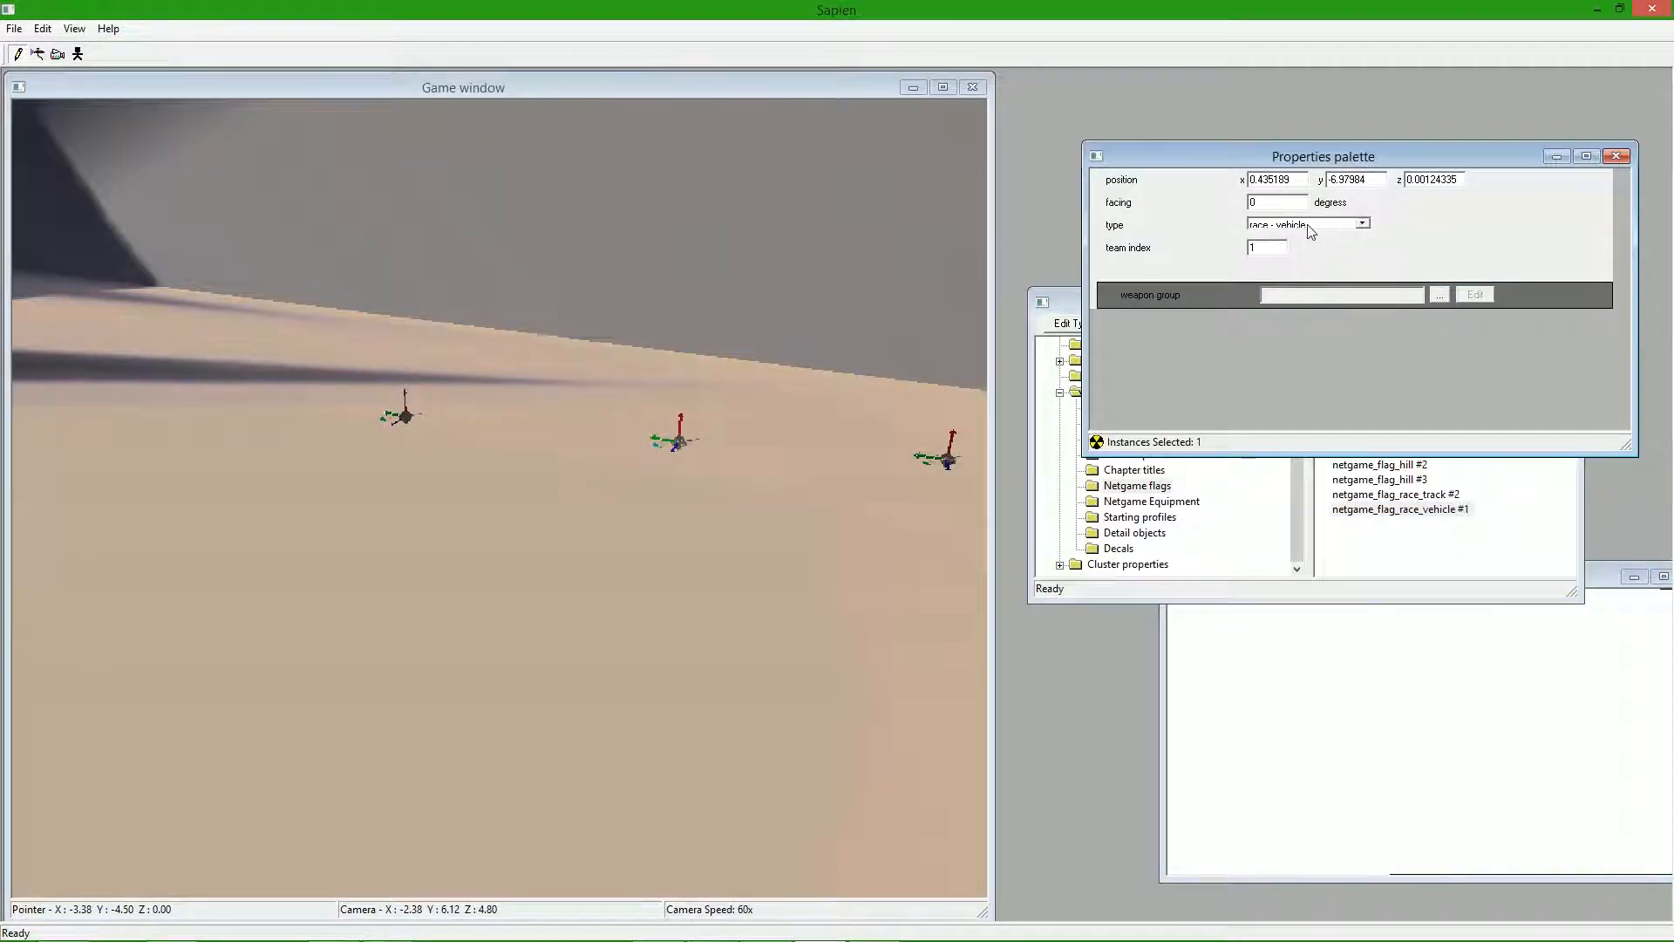
{"action": "left_click", "coordinate": [1268, 251]}
{"action": "left_click", "coordinate": [1368, 252]}
- Switch to Guerilla and view the Multiplayer Information block in the globals tag beside the floodbeach scenario
{"action": "left_click", "coordinate": [772, 926]}
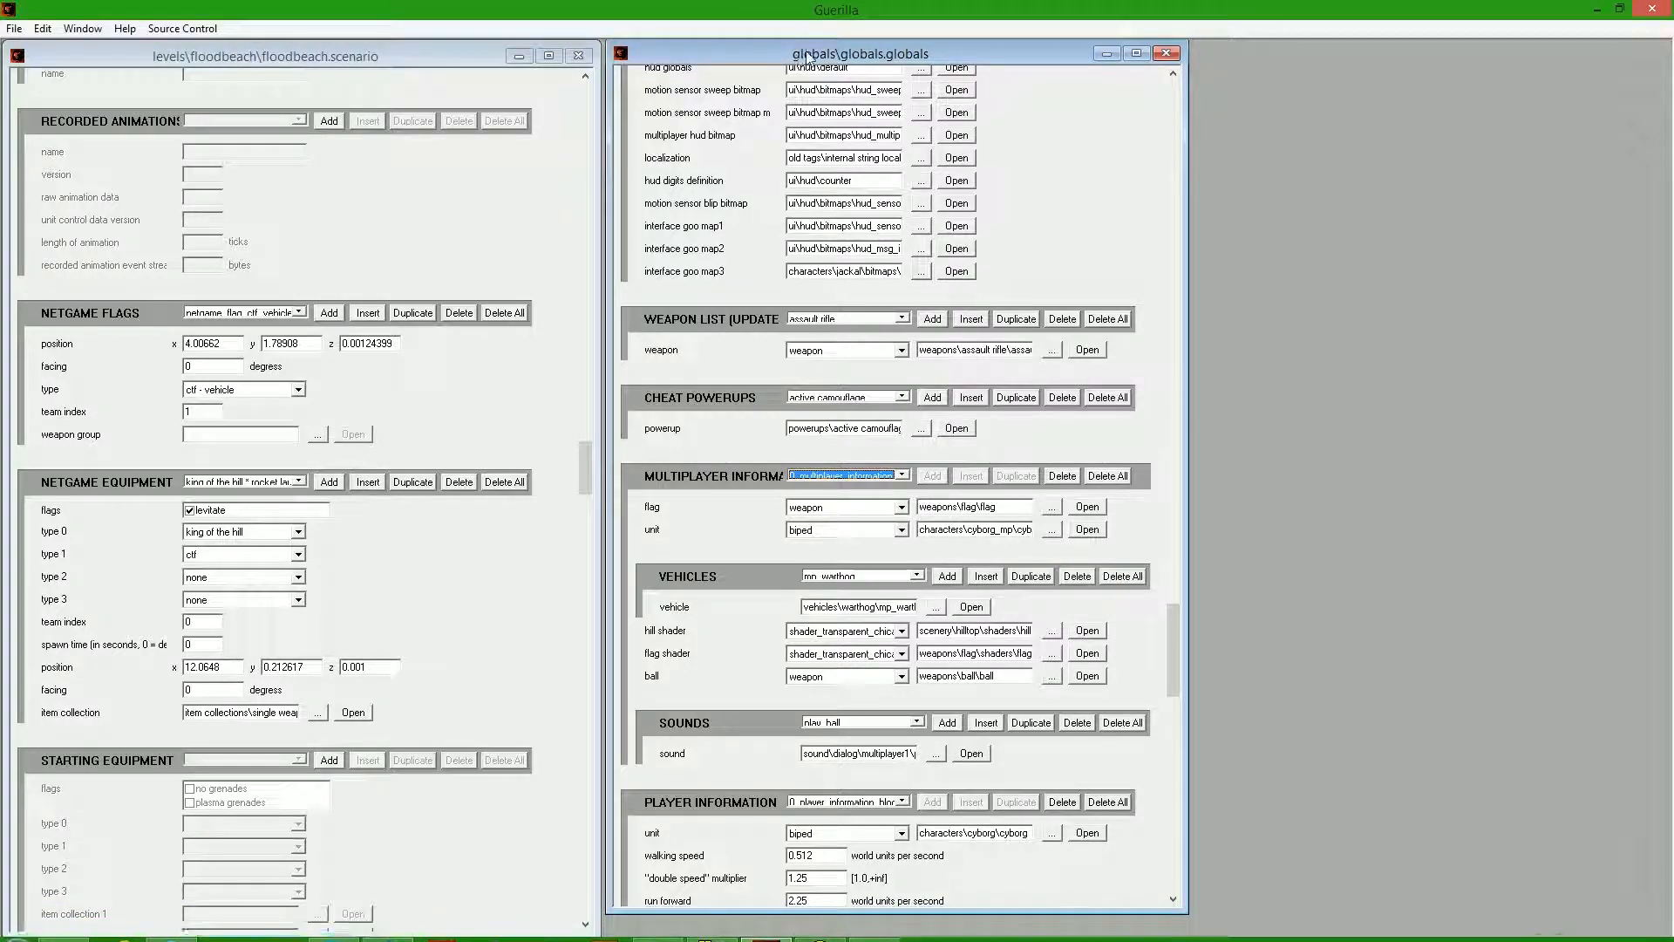
{"action": "left_click_drag", "start_coordinate": [827, 56], "coordinate": [595, 258]}
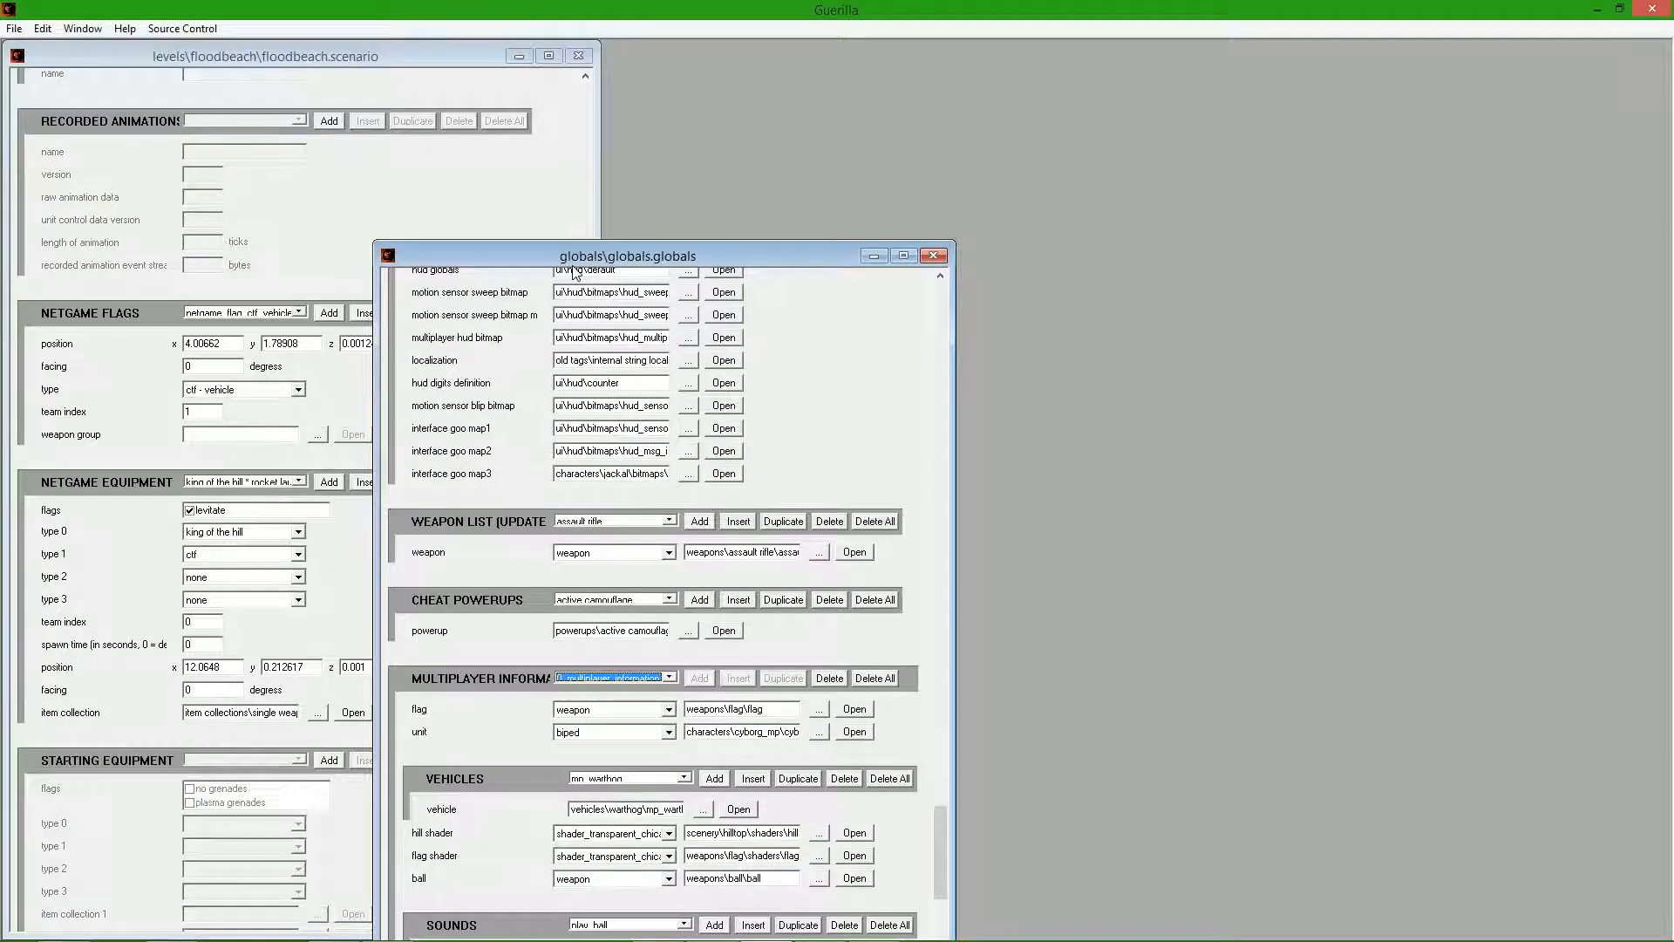
{"action": "left_click_drag", "start_coordinate": [733, 260], "coordinate": [957, 53]}
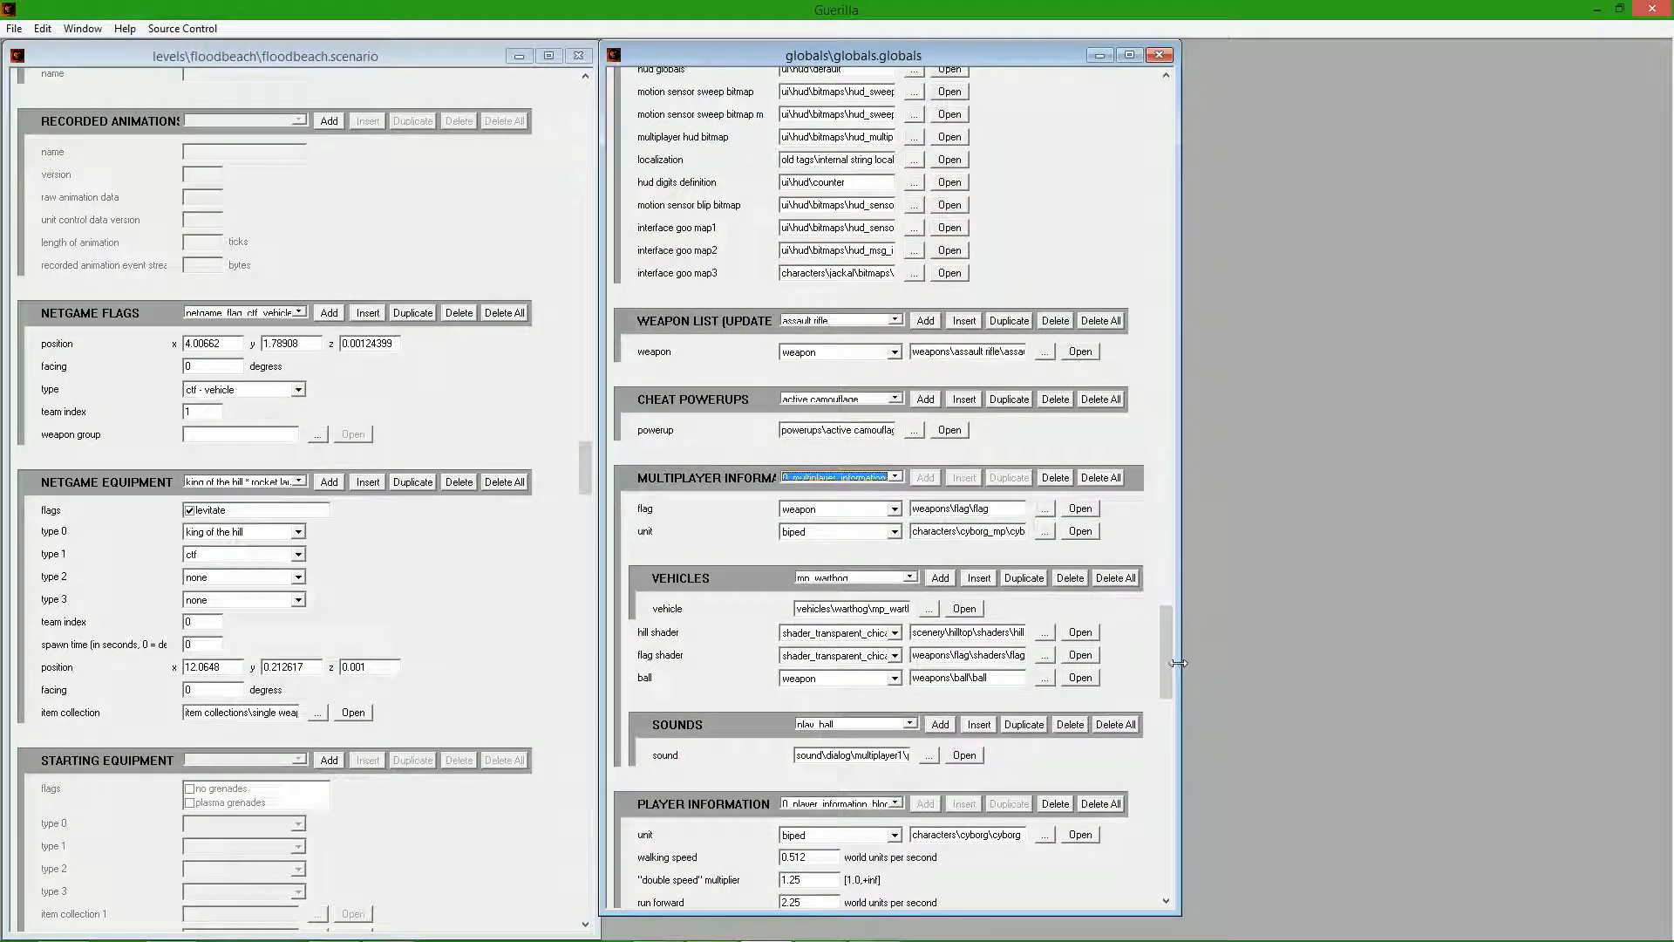
{"action": "mouse_move", "coordinate": [1171, 661]}
{"action": "left_mouse_down"}
{"action": "mouse_move", "coordinate": [1179, 866]}
{"action": "mouse_move", "coordinate": [1165, 141]}
{"action": "mouse_move", "coordinate": [1181, 158]}
{"action": "mouse_move", "coordinate": [1188, 390]}
{"action": "mouse_move", "coordinate": [1169, 678]}
{"action": "left_mouse_up"}
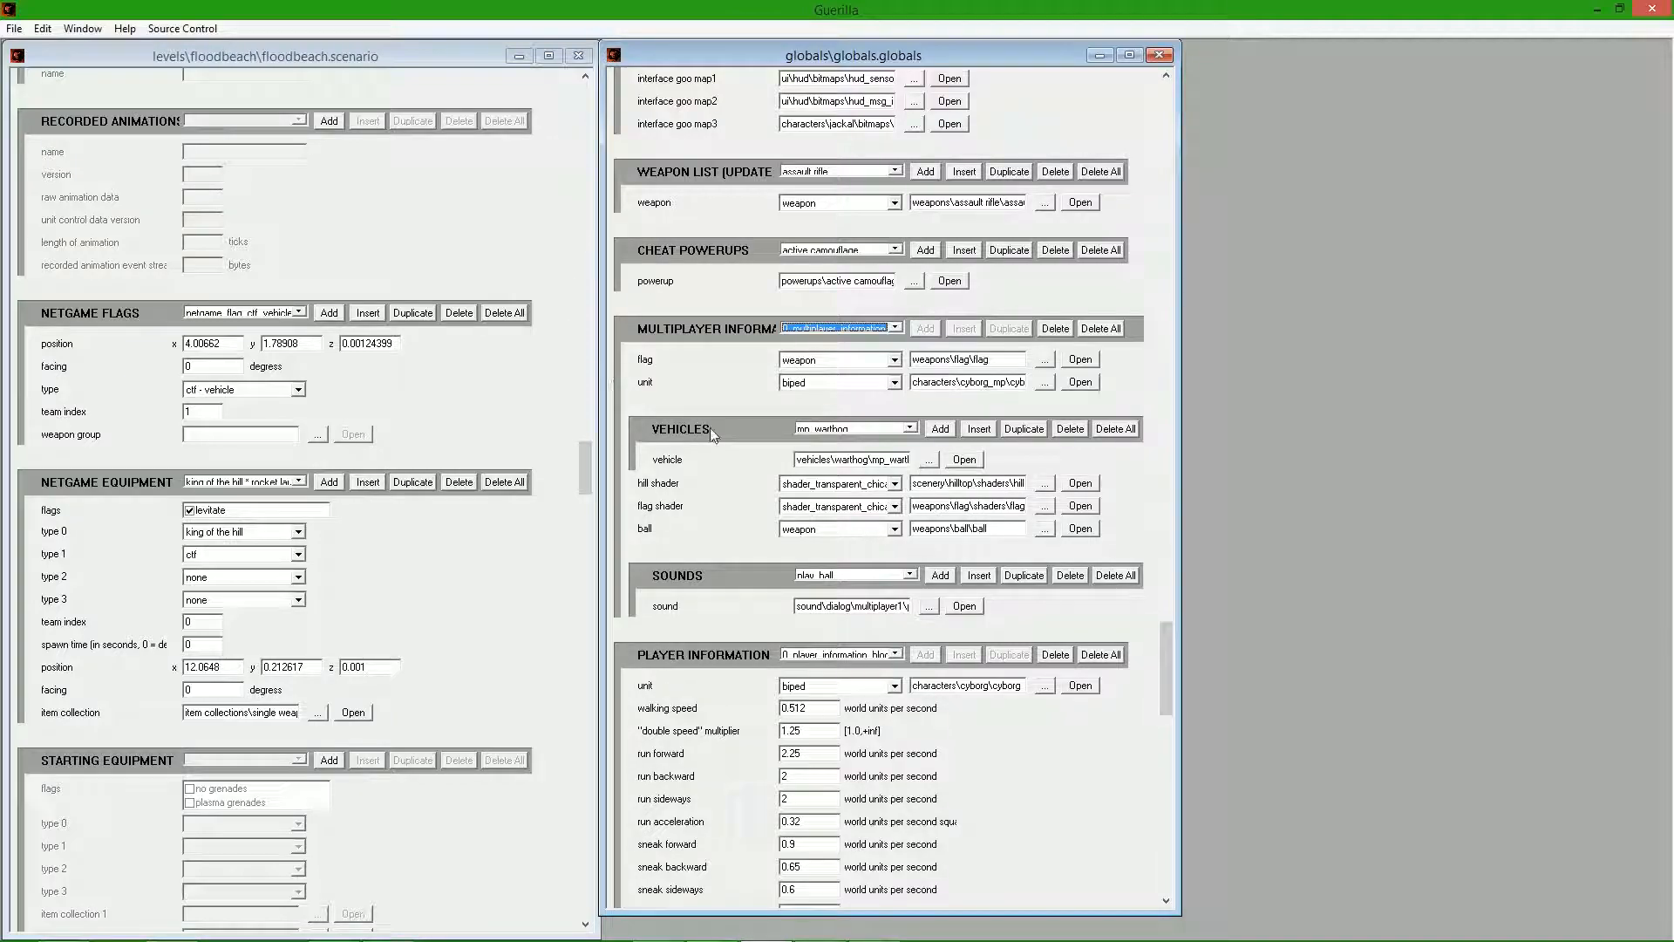
- Open globals.globals from the globals folder inside the tags directory
{"action": "left_click", "coordinate": [14, 29]}
{"action": "left_click", "coordinate": [35, 67]}
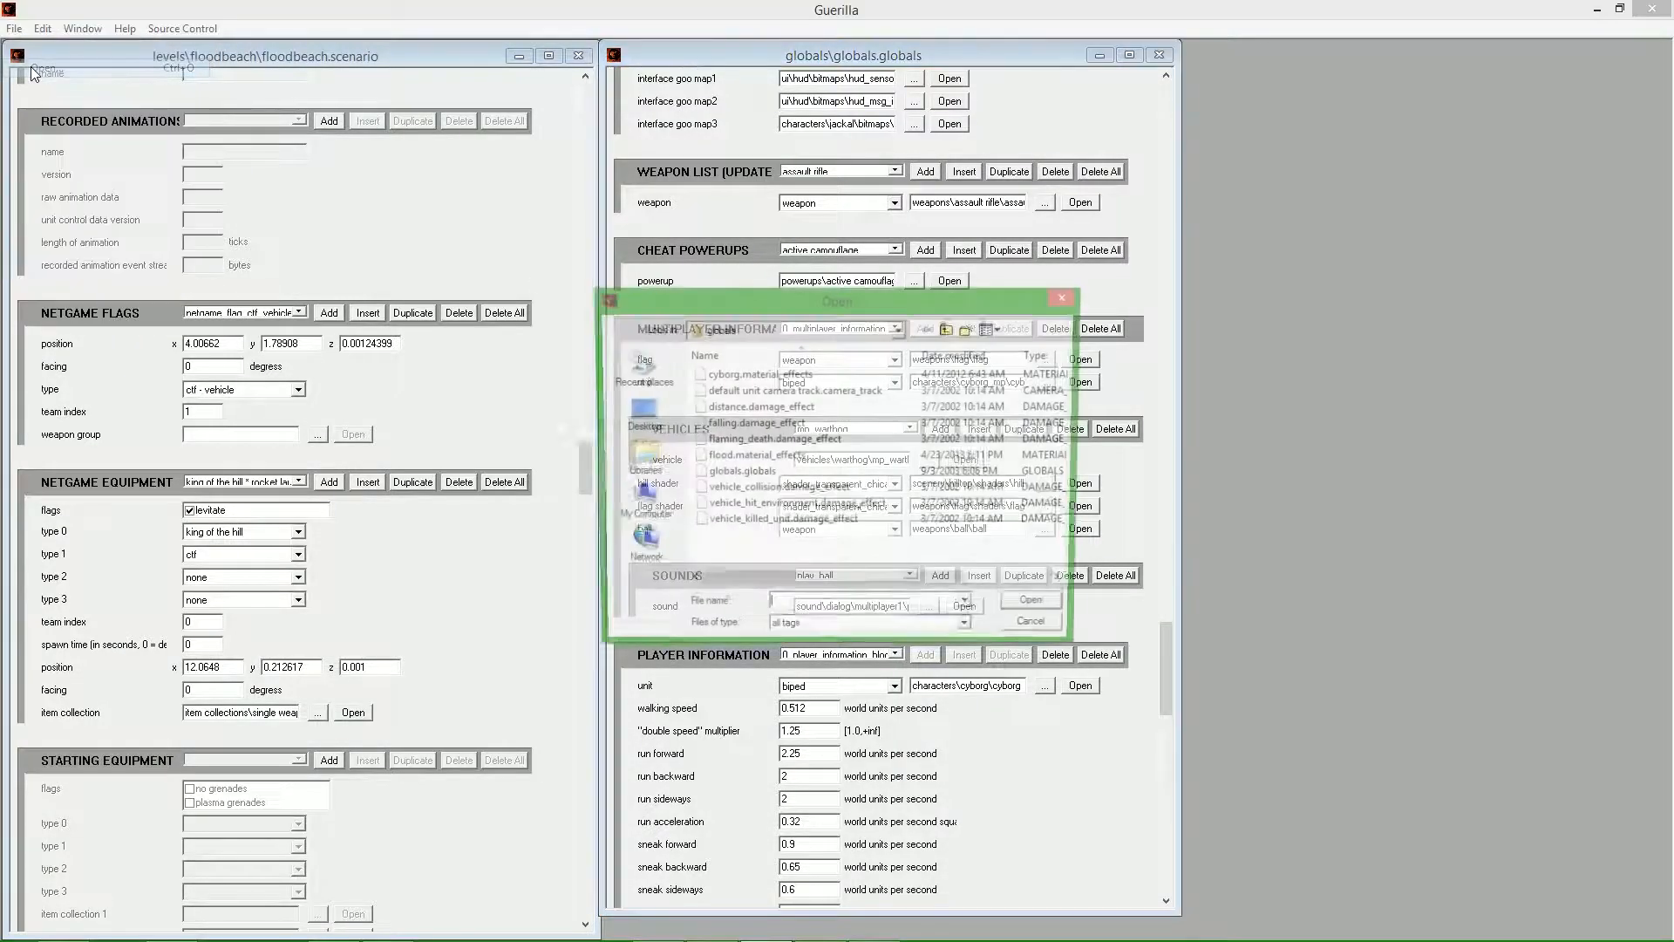
{"action": "left_click", "coordinate": [949, 330]}
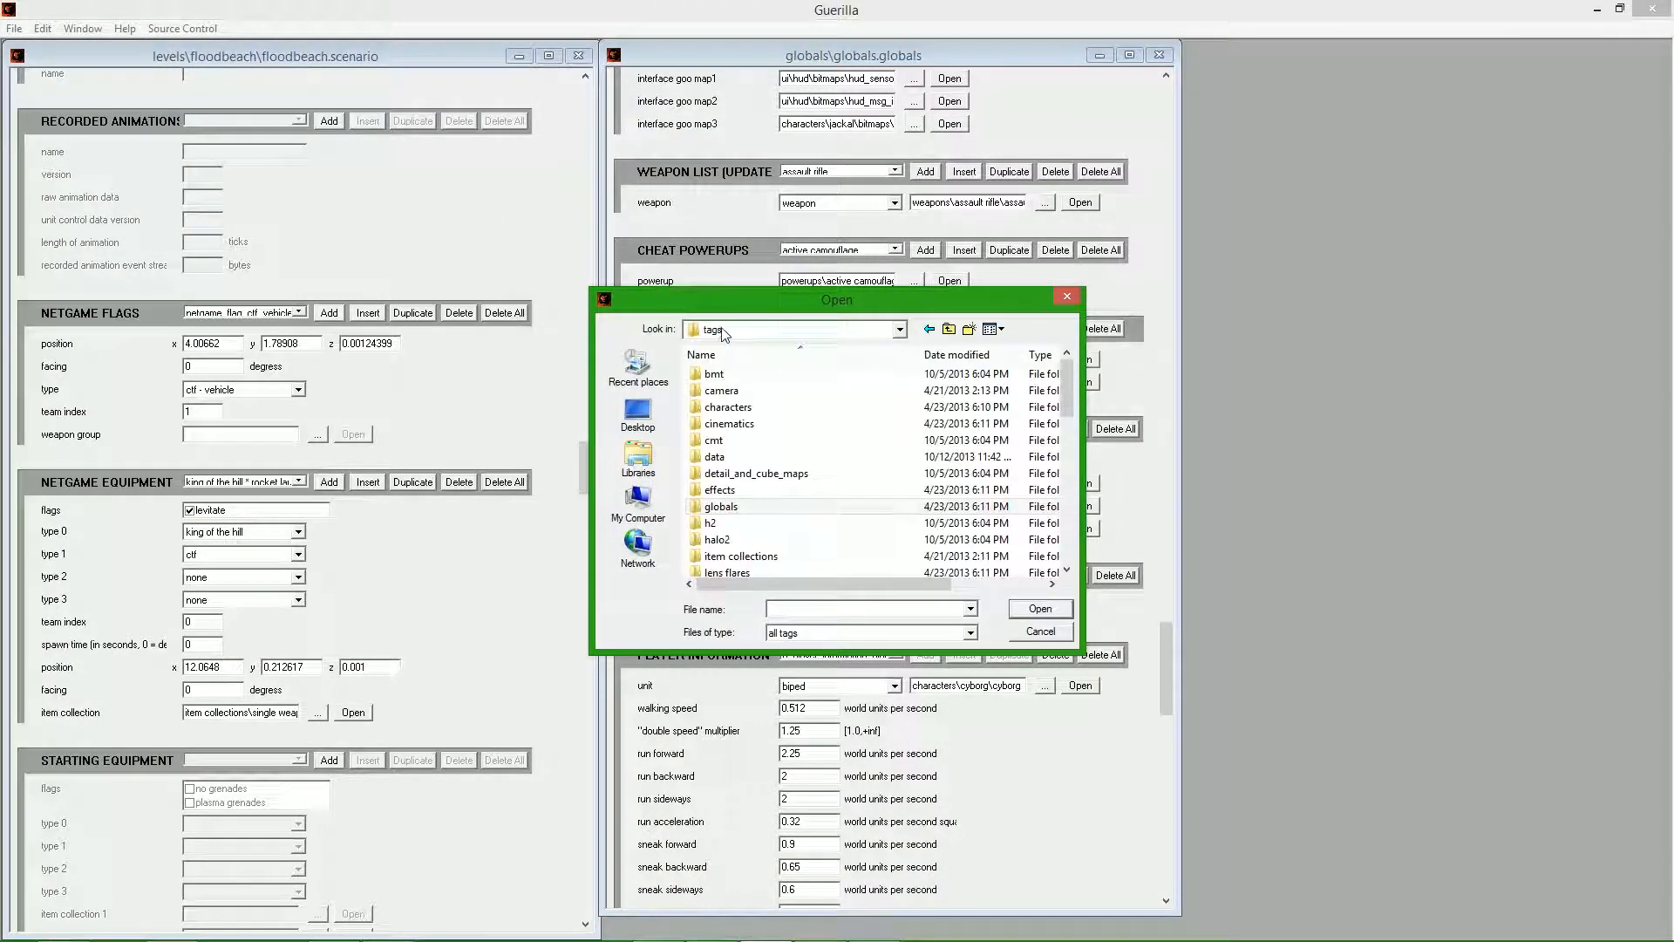
{"action": "double_click", "coordinate": [748, 507]}
{"action": "left_click", "coordinate": [748, 473]}
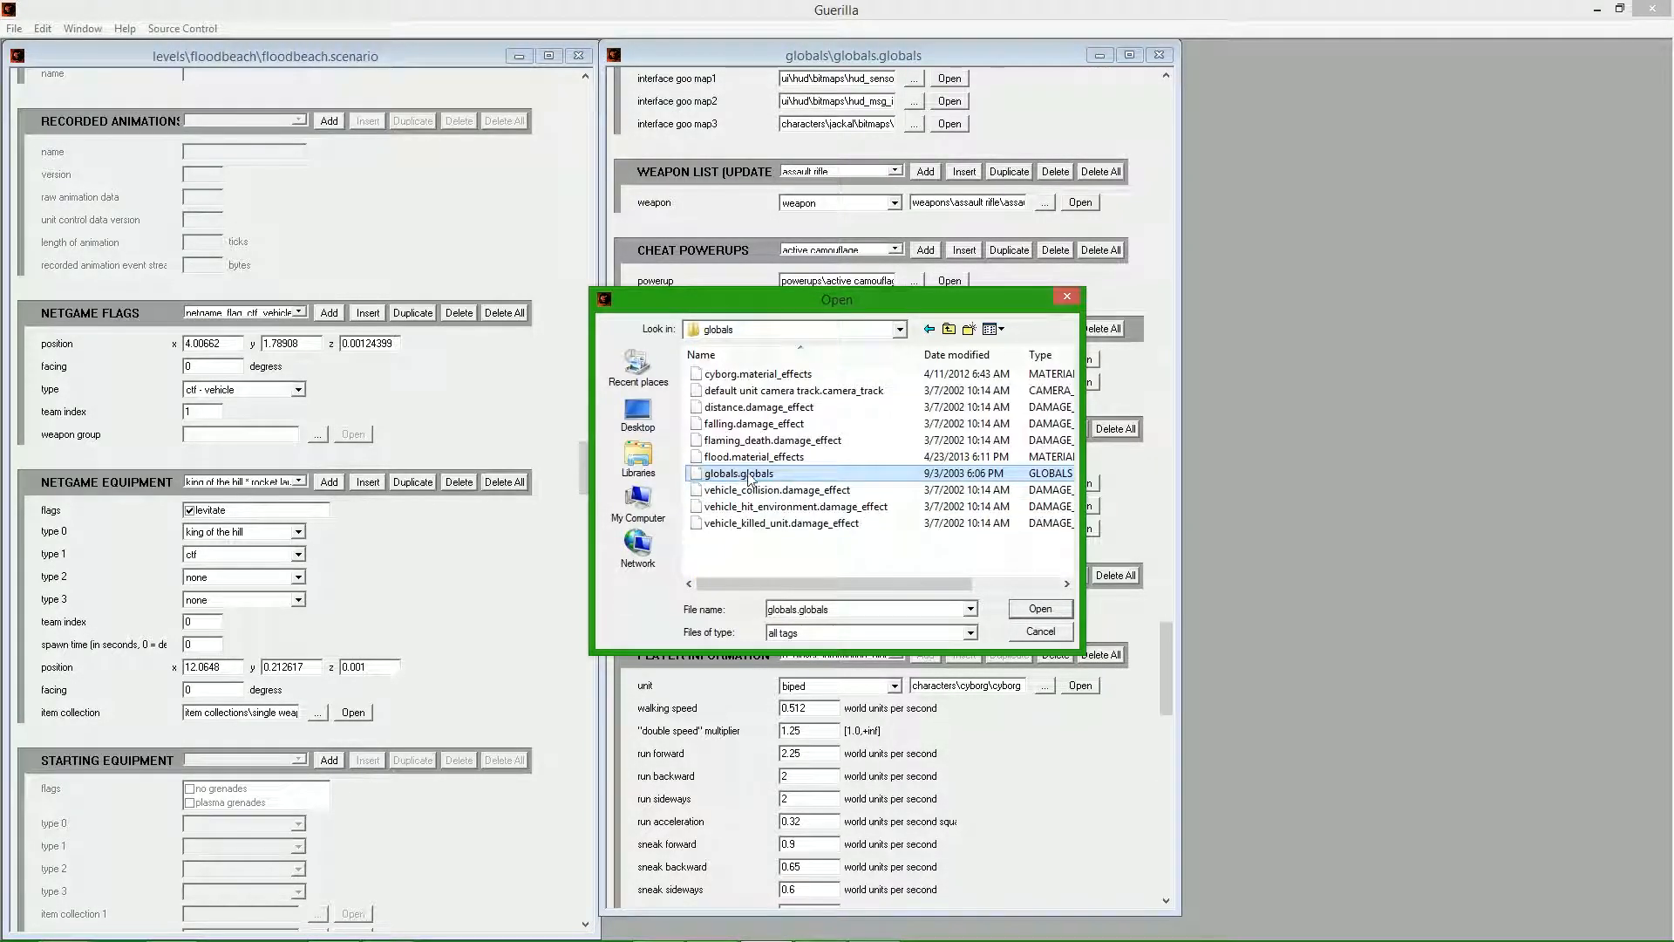
{"action": "double_click", "coordinate": [748, 474]}
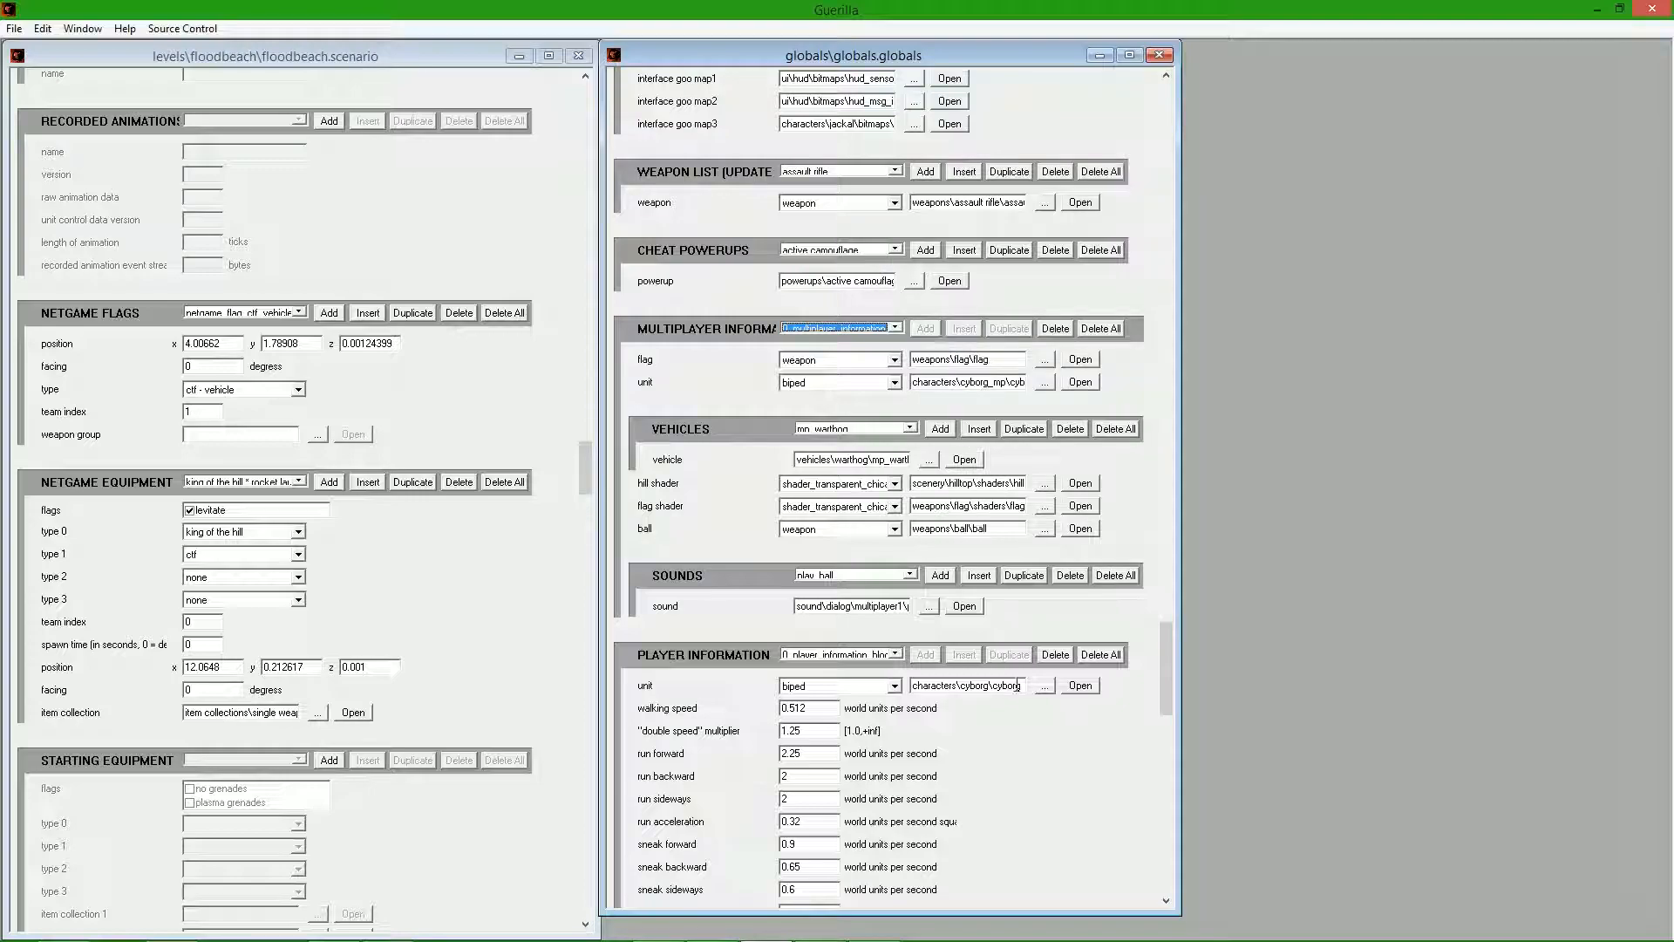
- Examine the order of the vehicle entries under Multiplayer Information in the globals tag, keeping the first one, mp_warthog, selected
{"action": "scroll", "coordinate": [1166, 637], "scroll_direction": "down", "scroll_amount": 3}
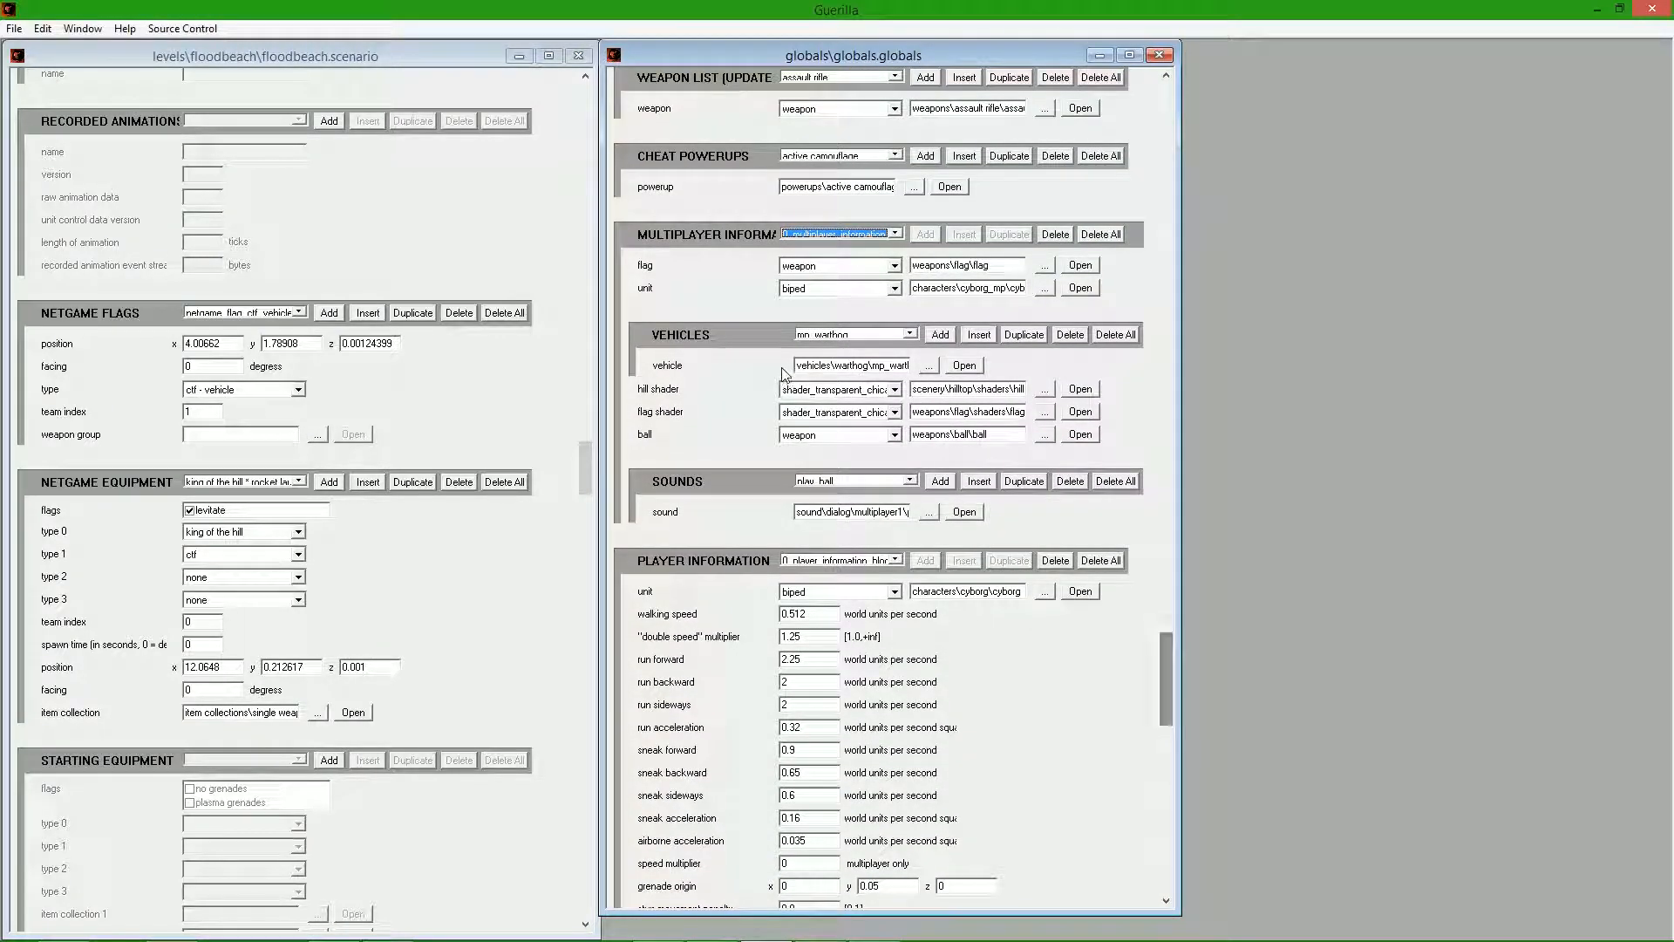
{"action": "left_click", "coordinate": [881, 338]}
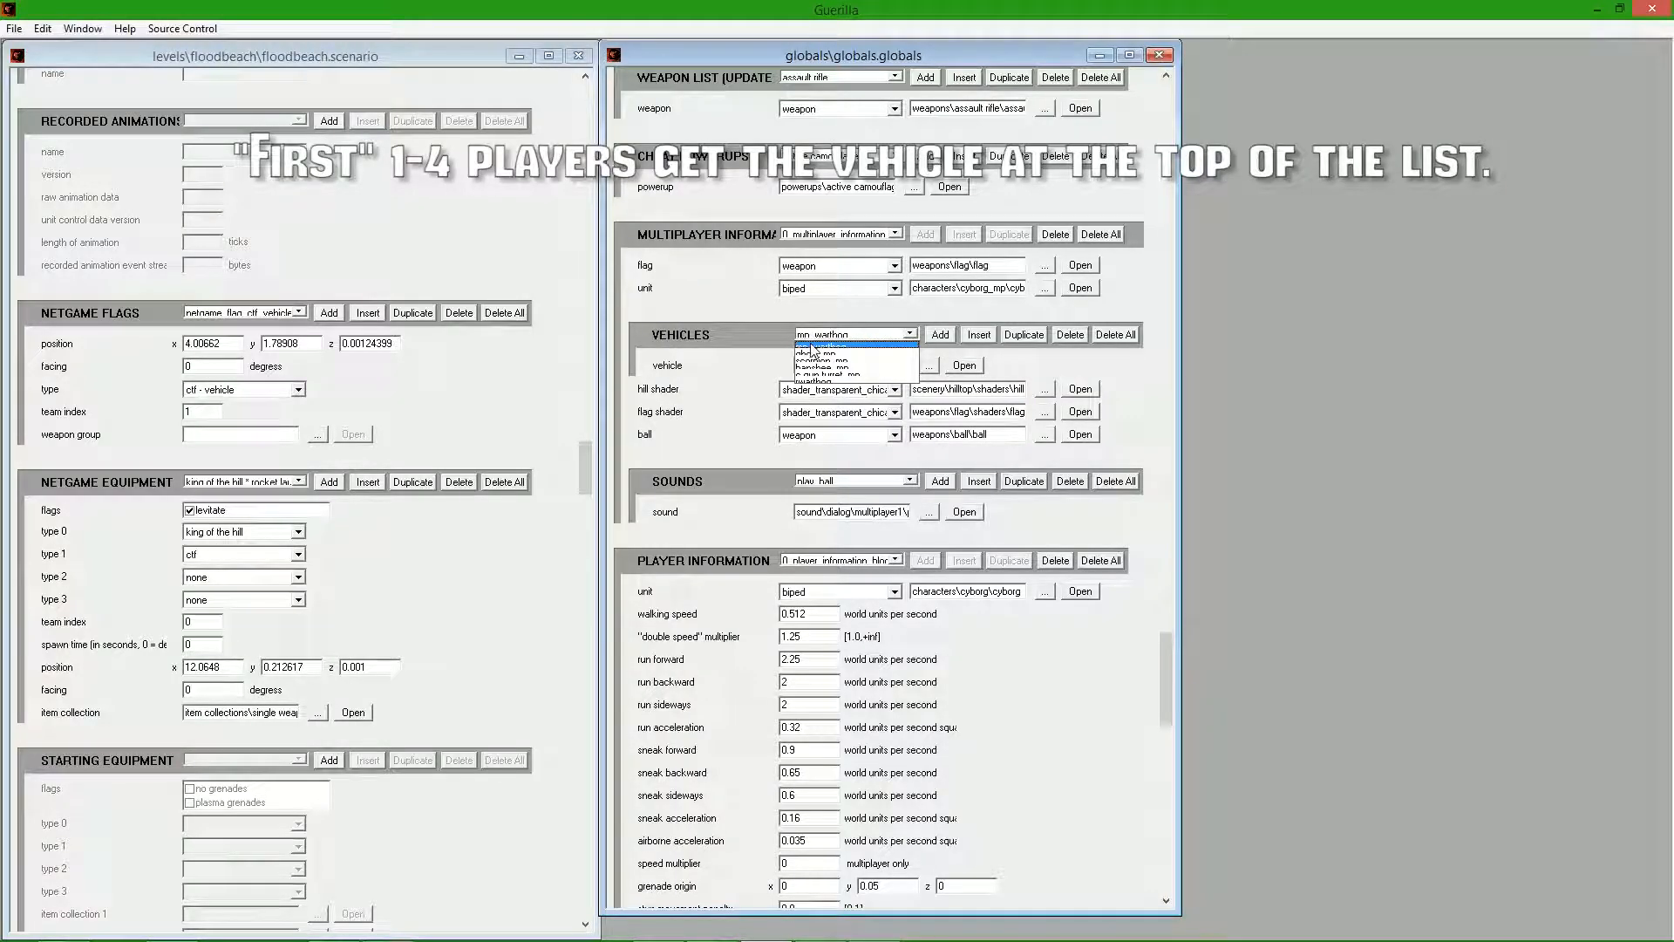
{"action": "left_click", "coordinate": [820, 344]}
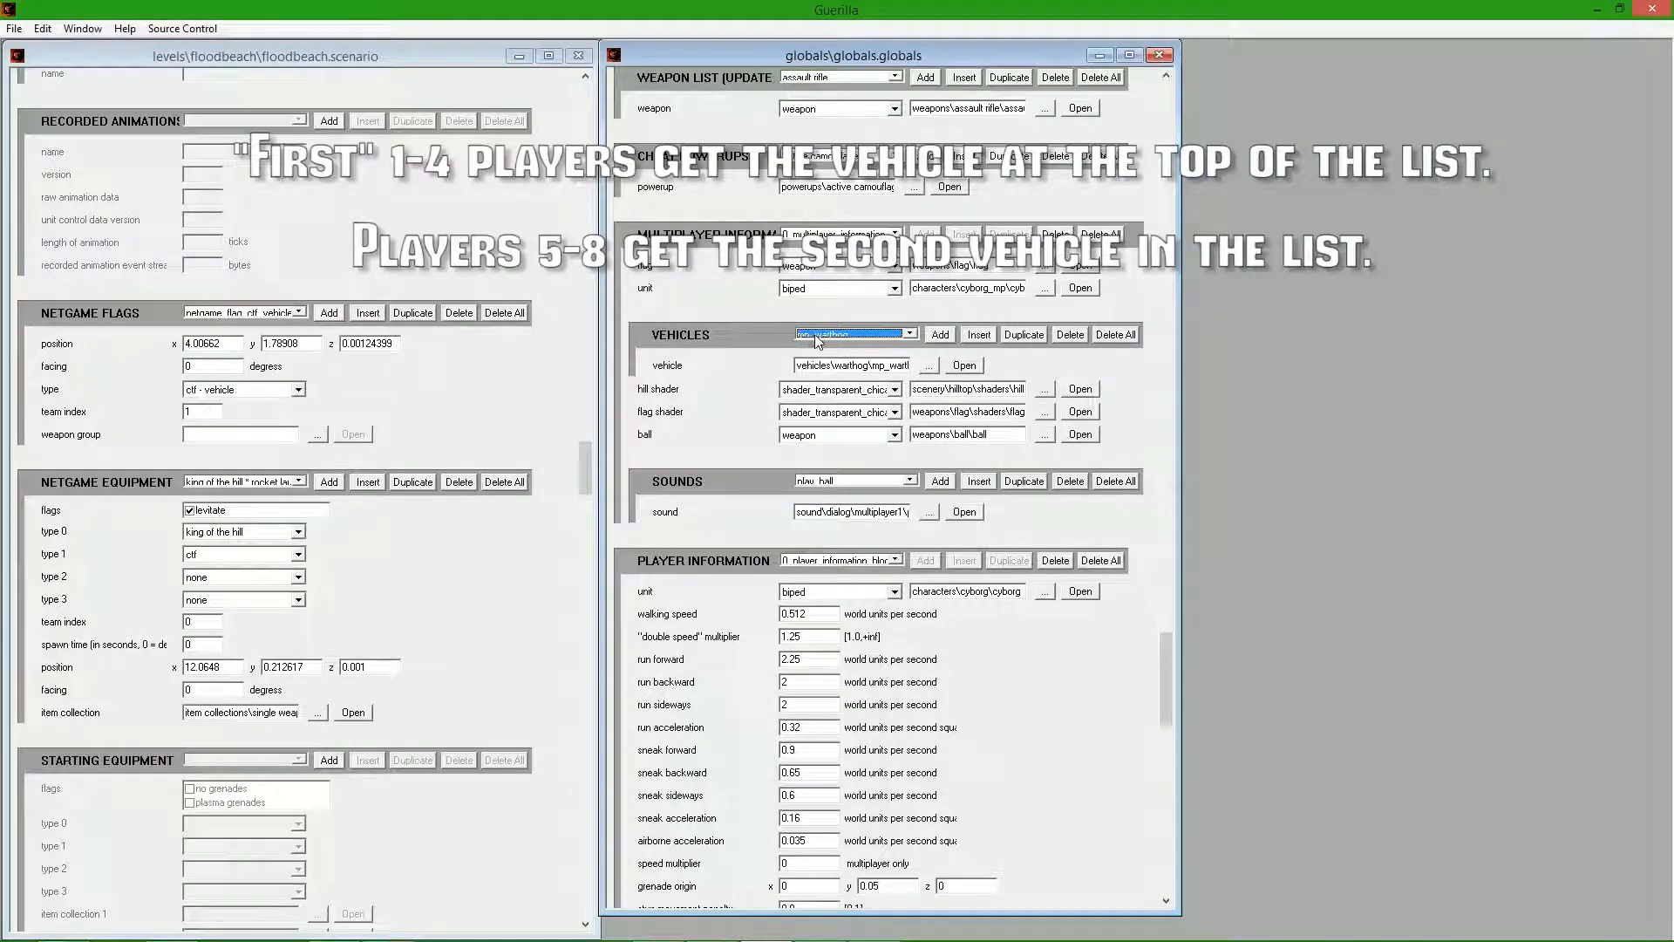
{"action": "left_click", "coordinate": [829, 334]}
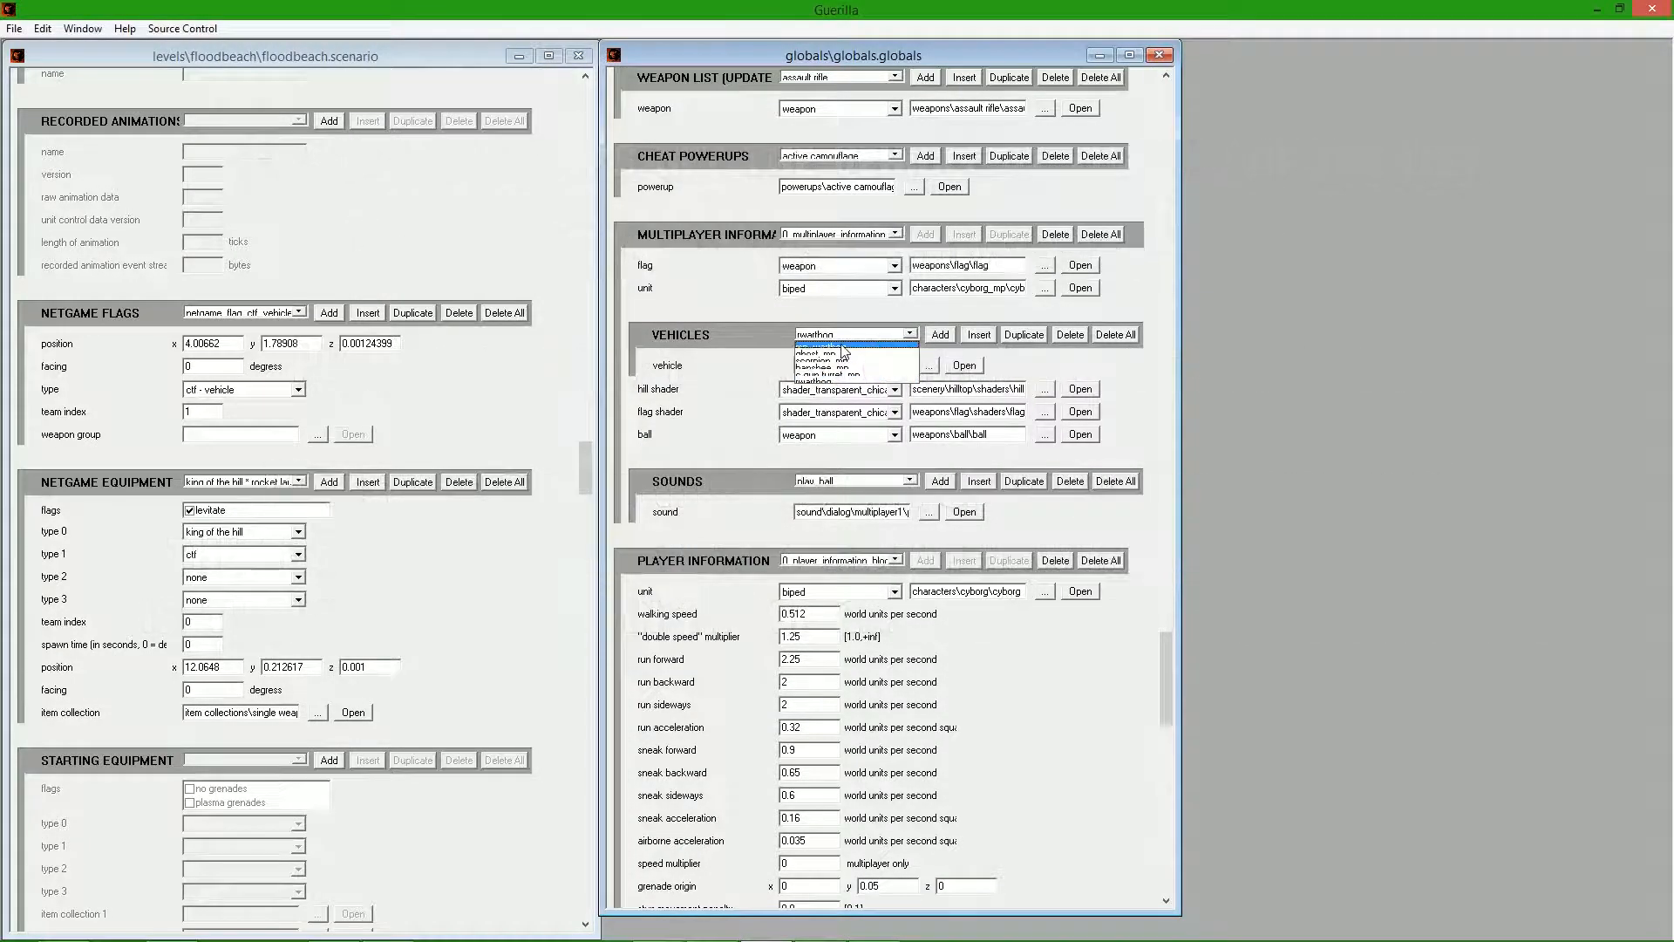
{"action": "left_click", "coordinate": [842, 348]}
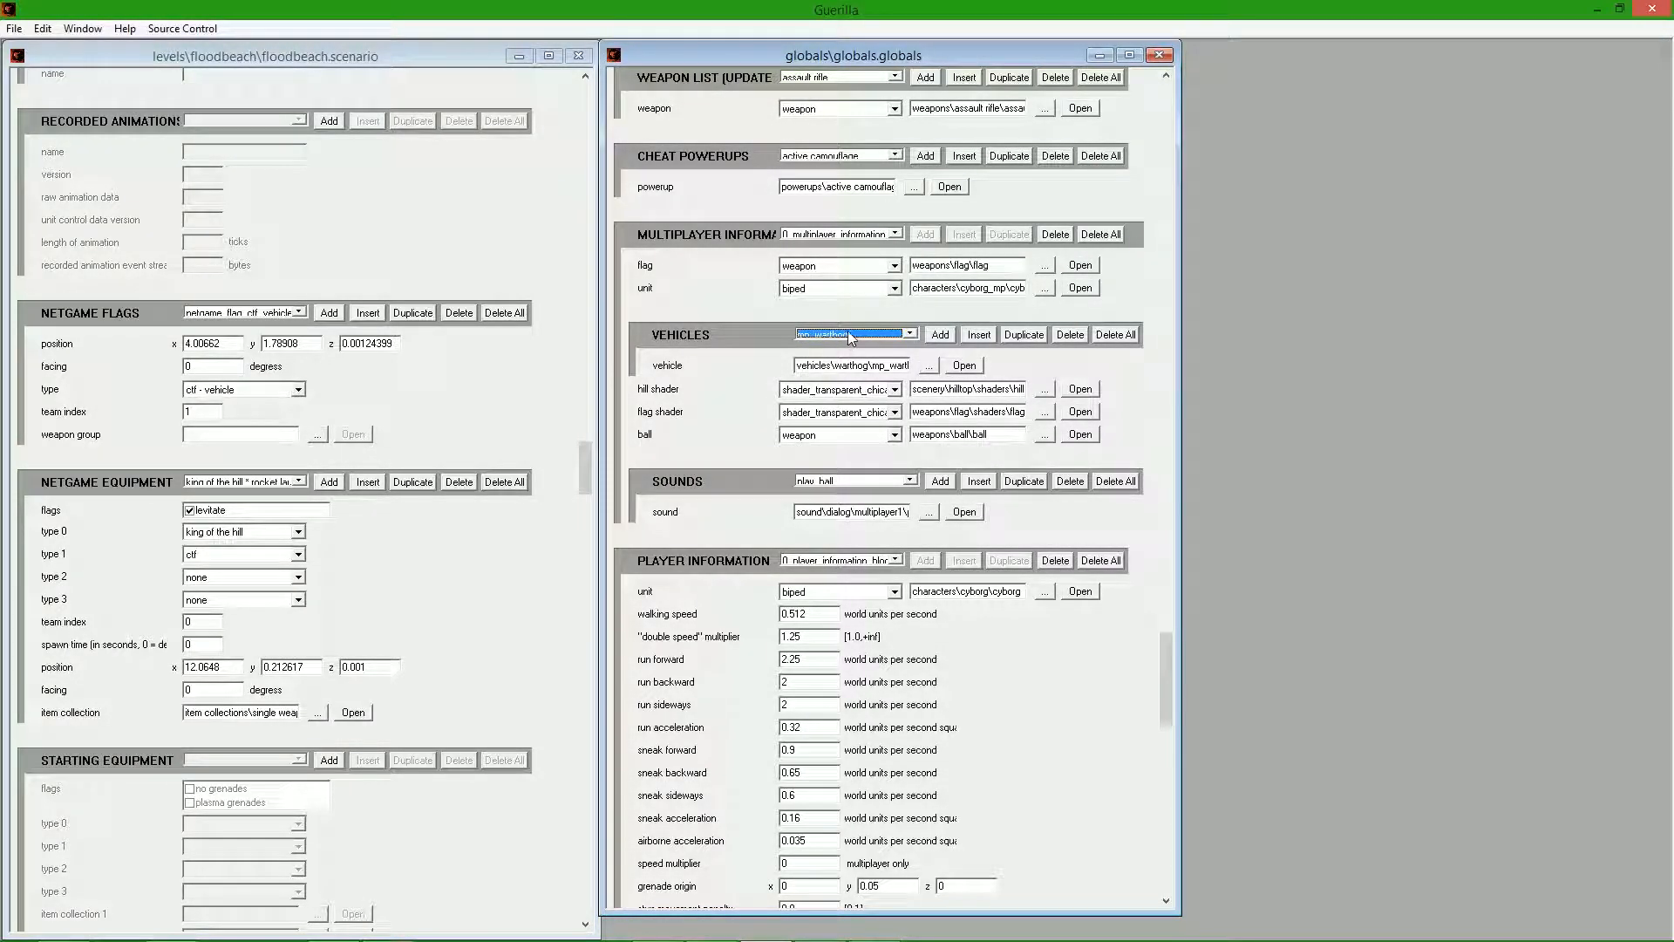
- Add an empty entry to the Vehicles block under Multiplayer Information and review the list of vehicle entries
{"action": "left_click", "coordinate": [851, 336]}
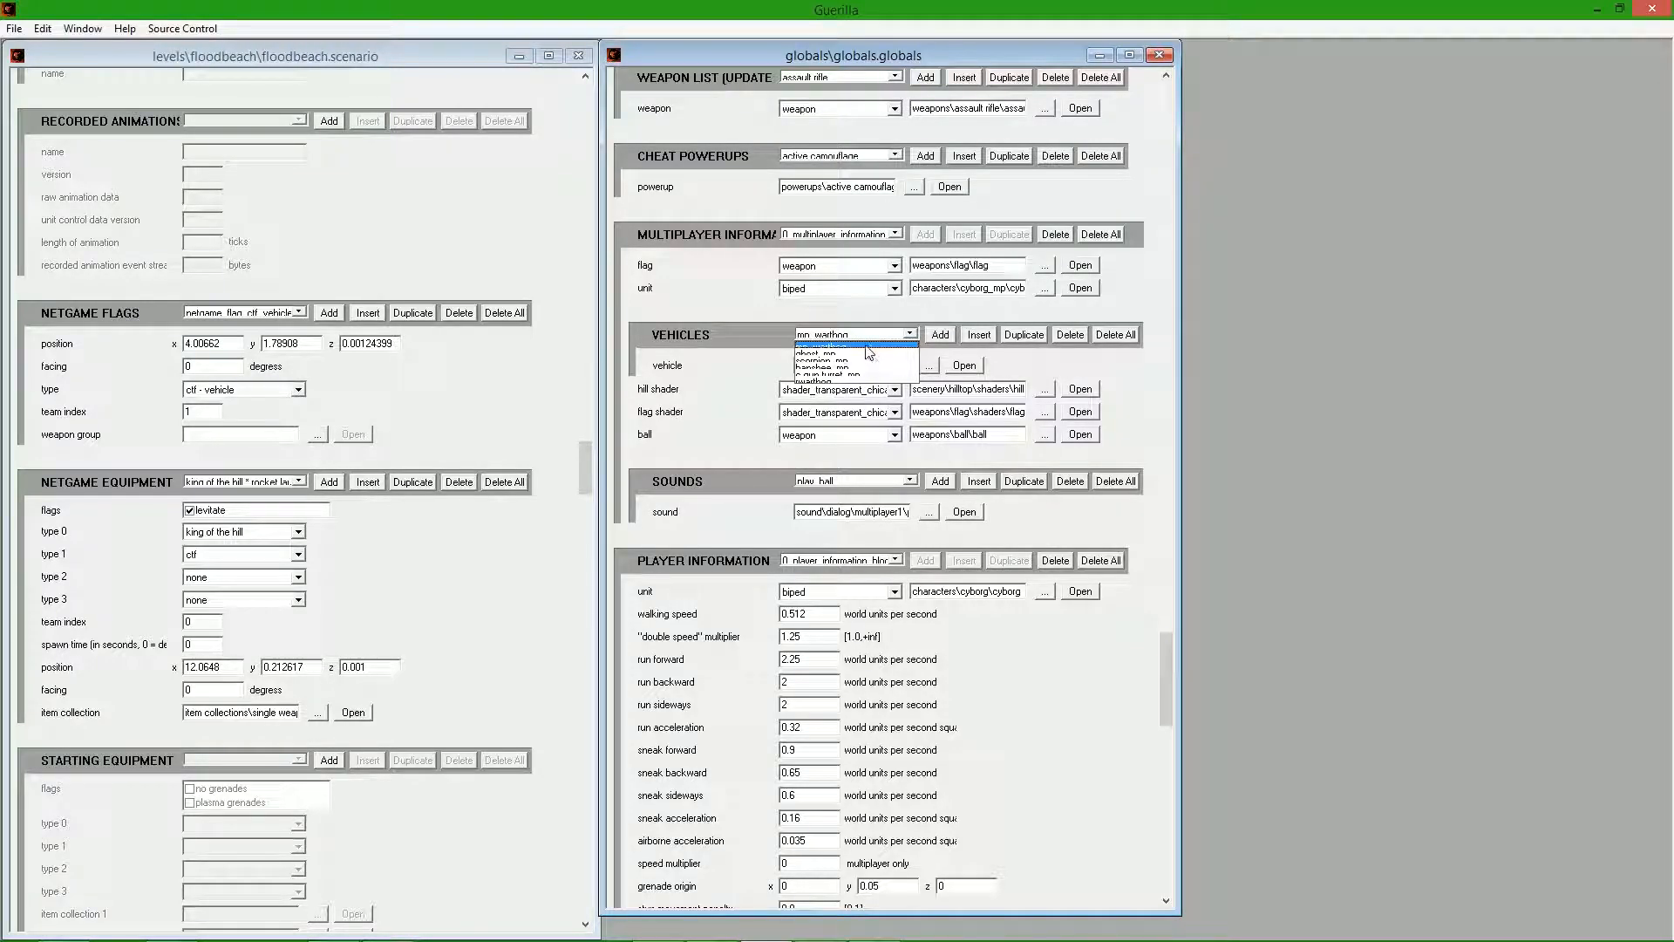
{"action": "left_click", "coordinate": [840, 348]}
{"action": "left_click", "coordinate": [888, 338]}
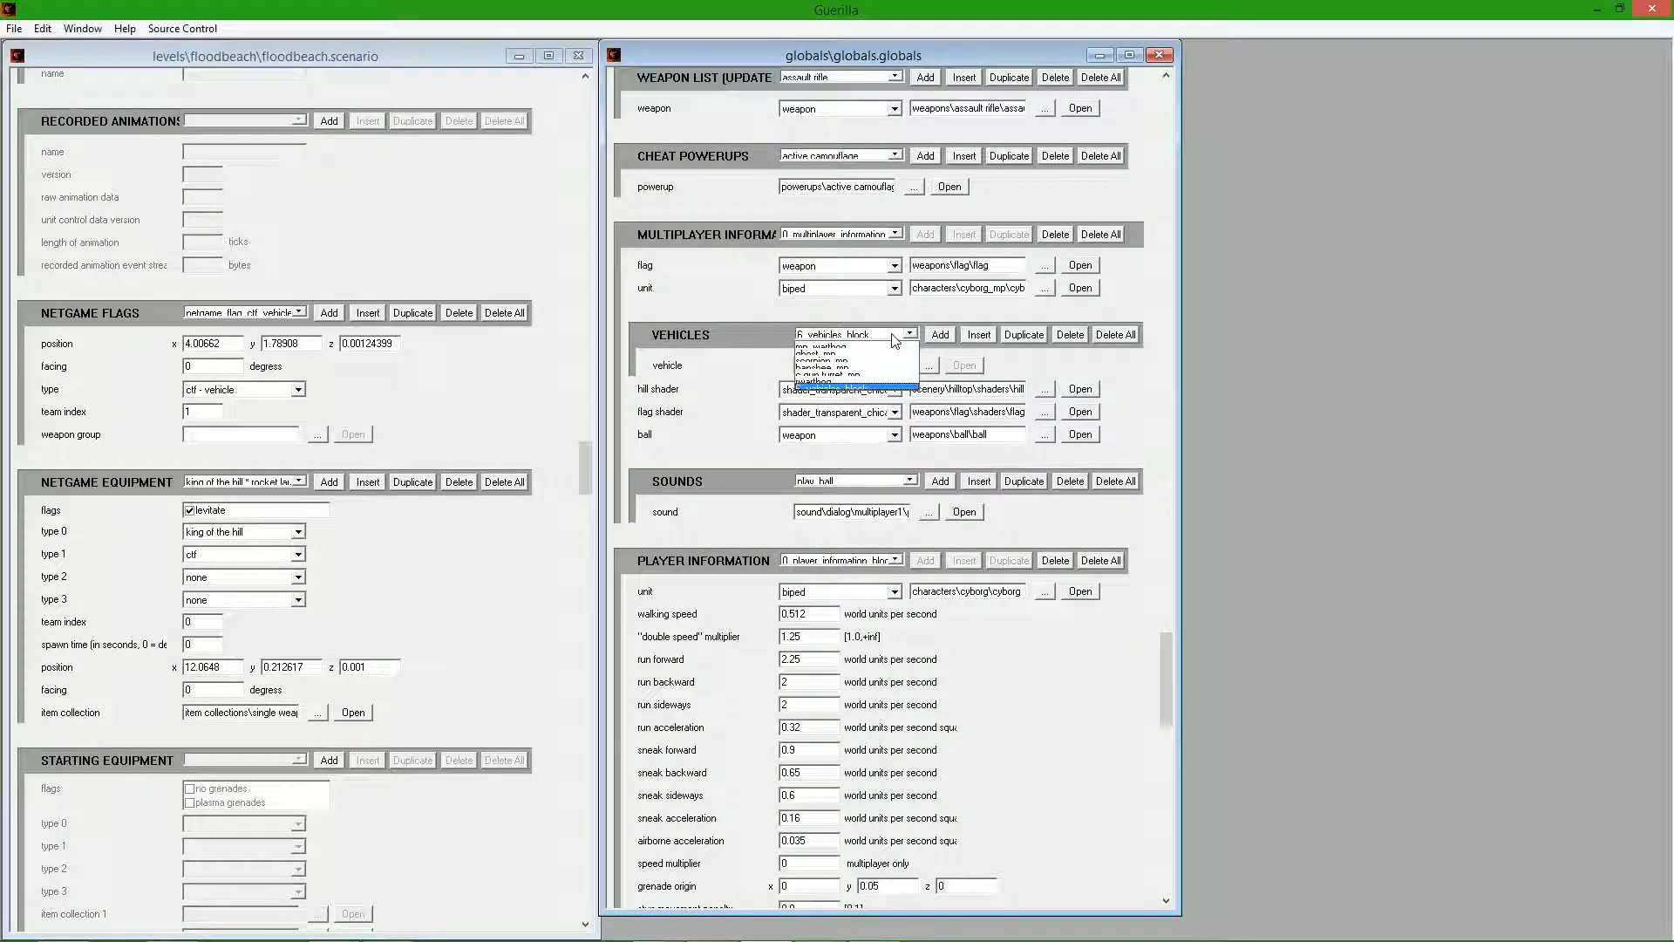
{"action": "left_click", "coordinate": [886, 335]}
{"action": "left_click", "coordinate": [886, 335]}
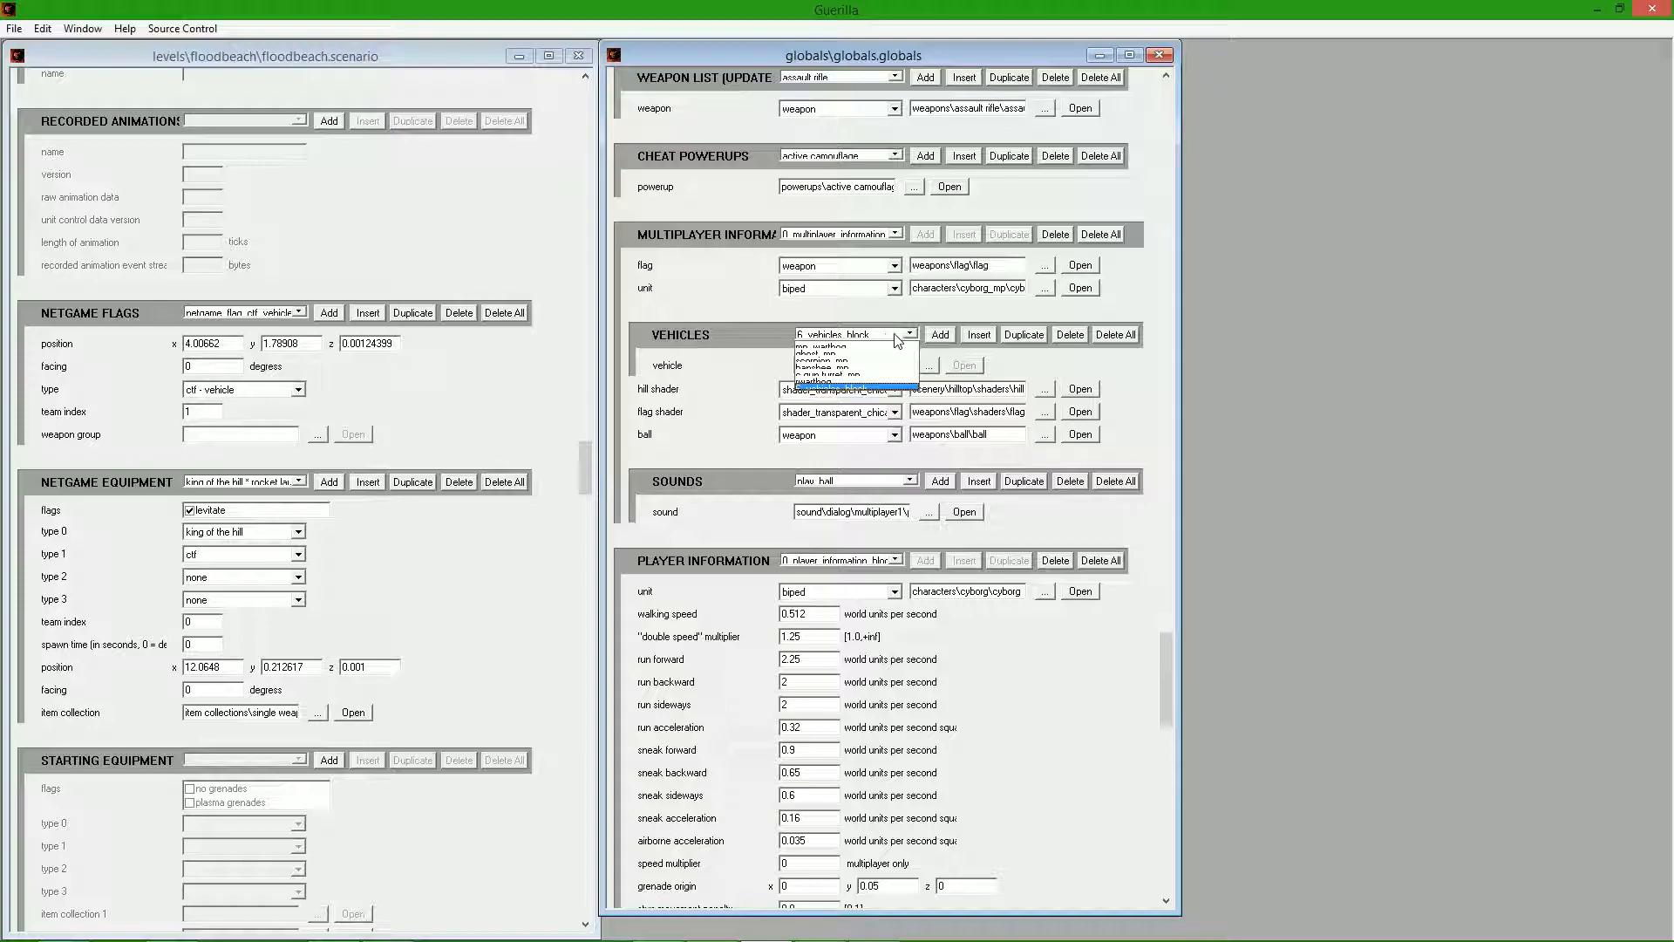
- Delete the empty entry from the Vehicles block under Multiplayer Information and duplicate the ghost_mp entry
{"action": "left_click", "coordinate": [889, 387]}
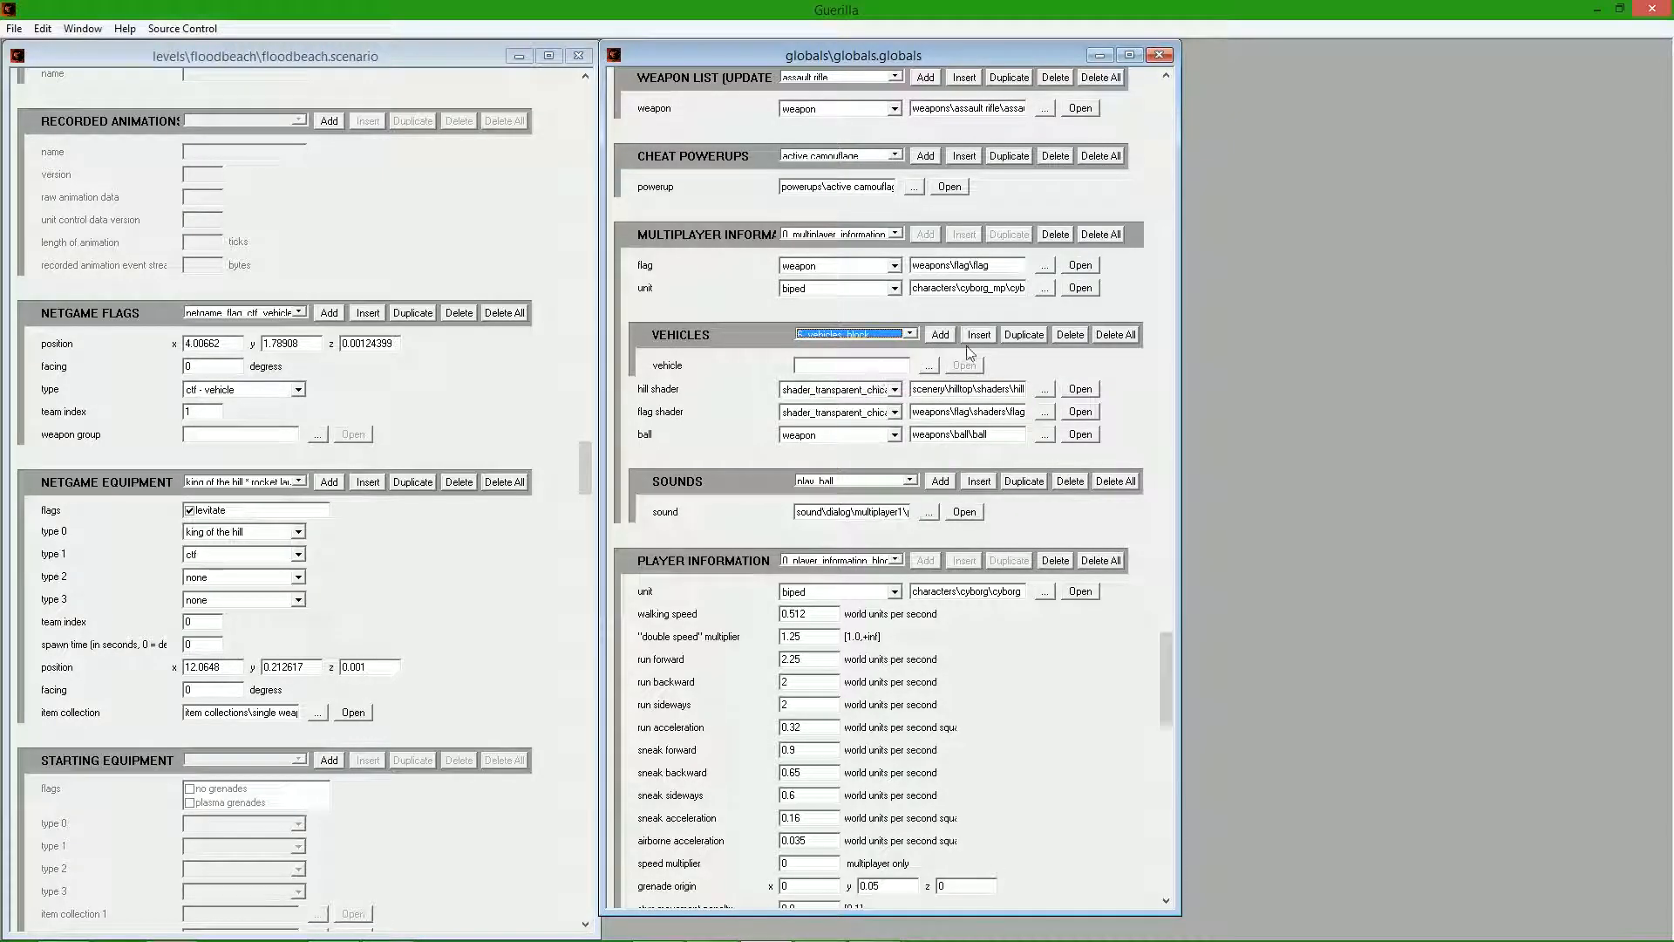
{"action": "left_click", "coordinate": [1071, 335]}
{"action": "left_click", "coordinate": [888, 335]}
{"action": "left_click", "coordinate": [868, 355]}
{"action": "left_click", "coordinate": [1024, 336]}
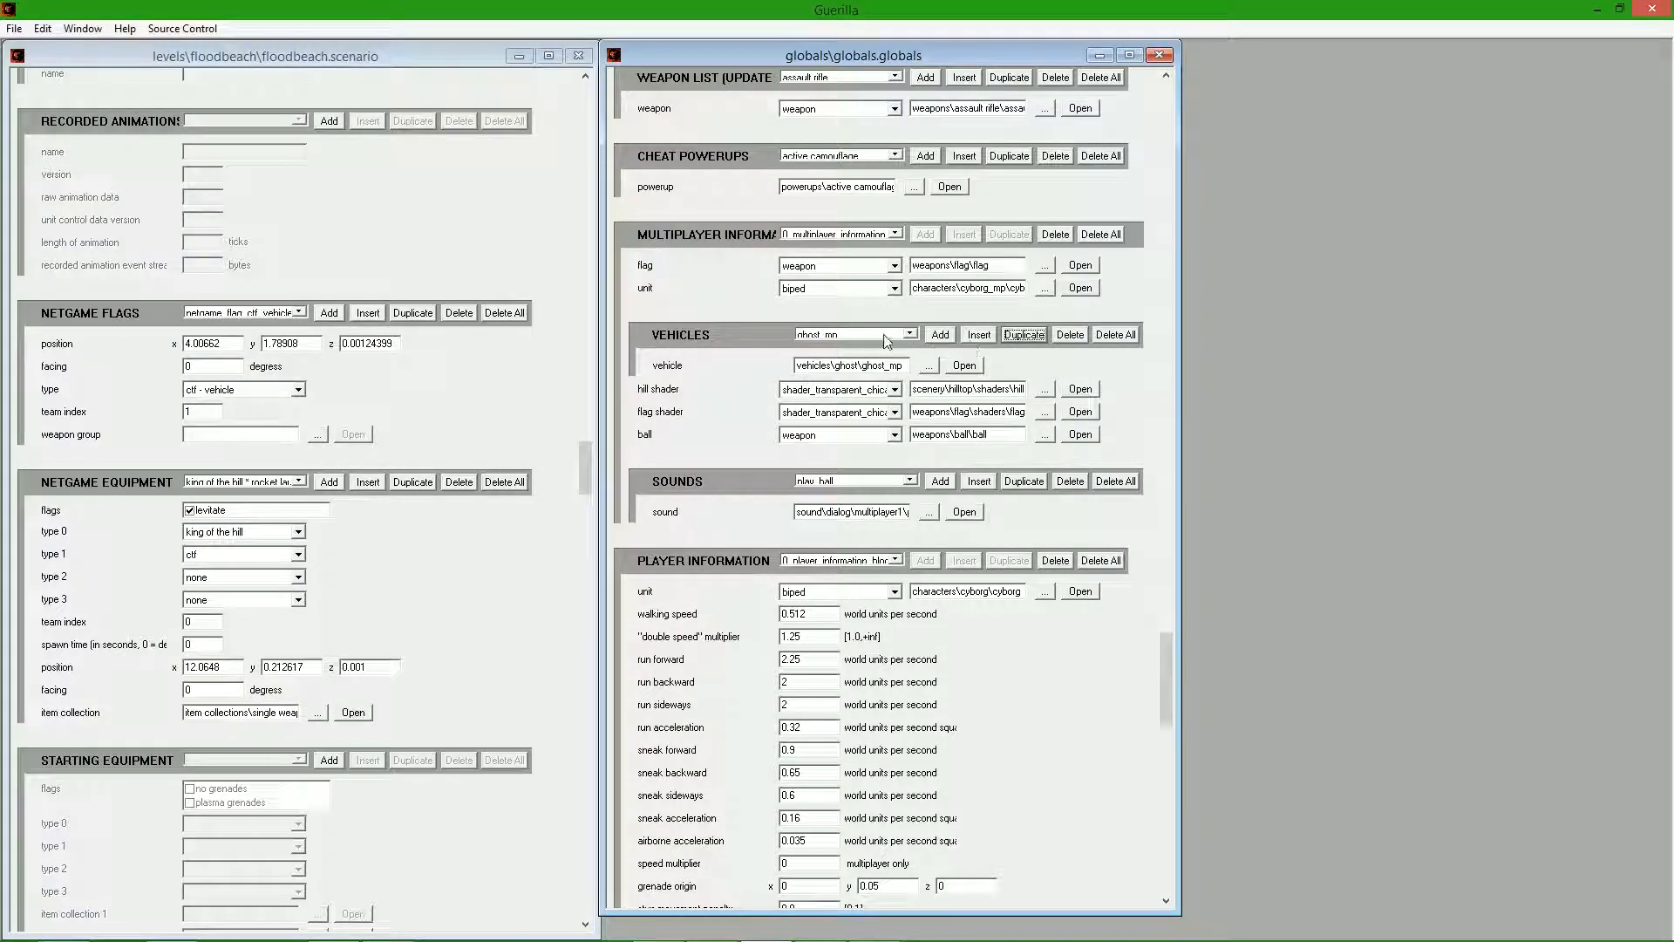
- Duplicate the mp_warthog vehicle entry and delete the duplicated ghost_mp entry near the end of the list
{"action": "left_click", "coordinate": [885, 336]}
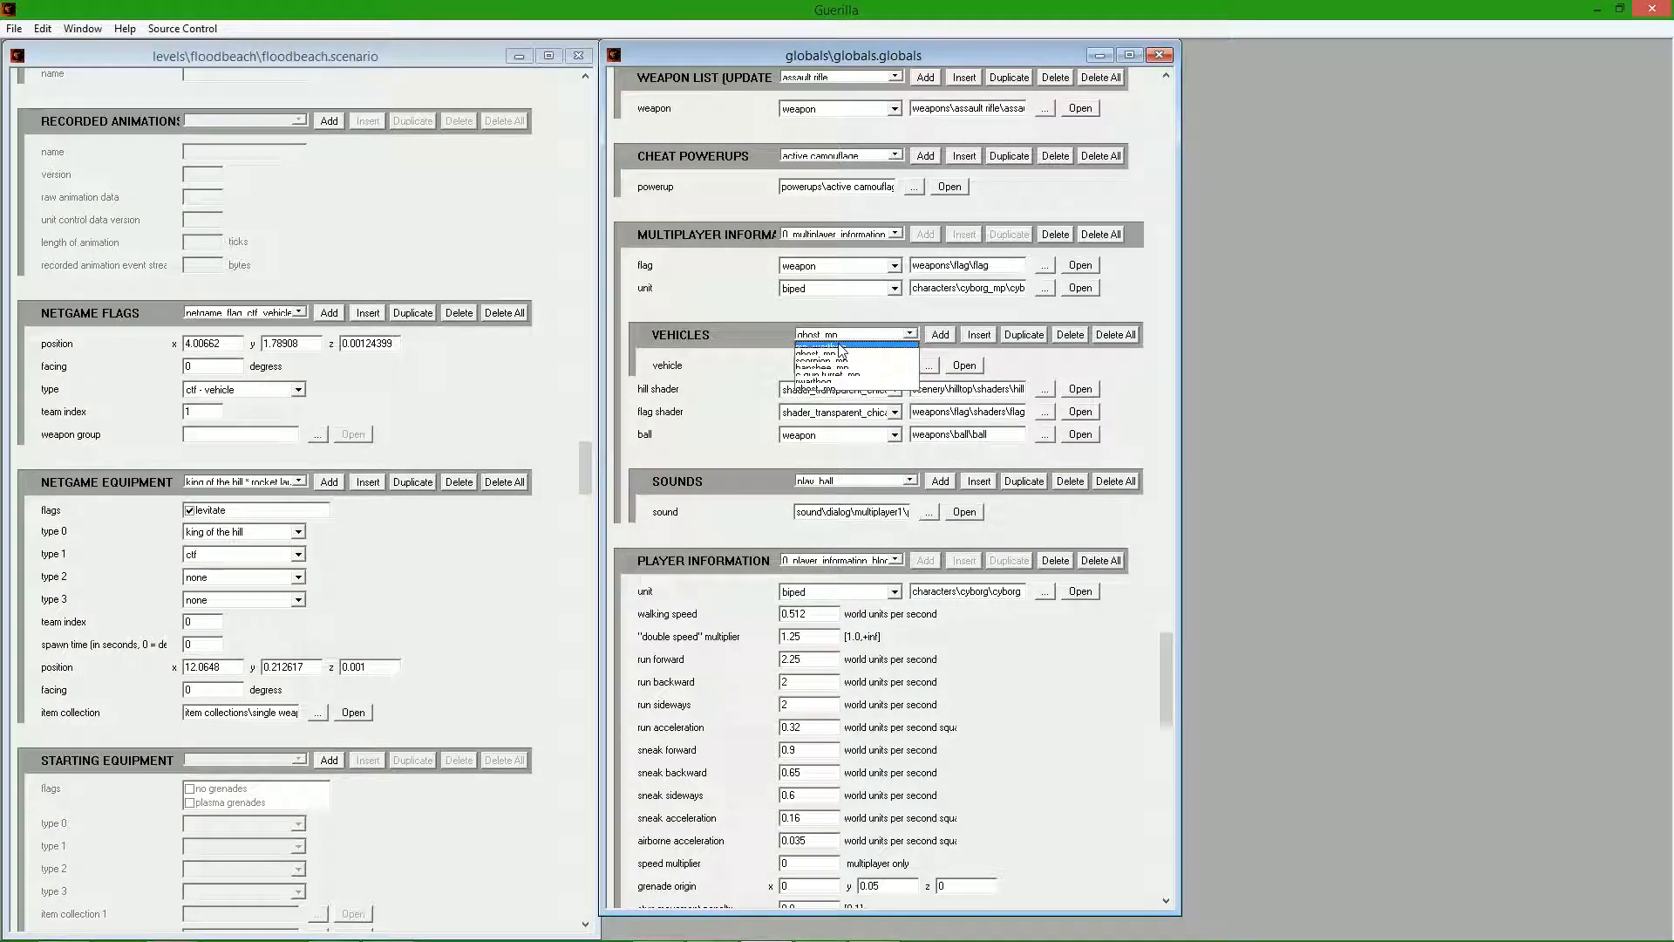
{"action": "left_click", "coordinate": [841, 348]}
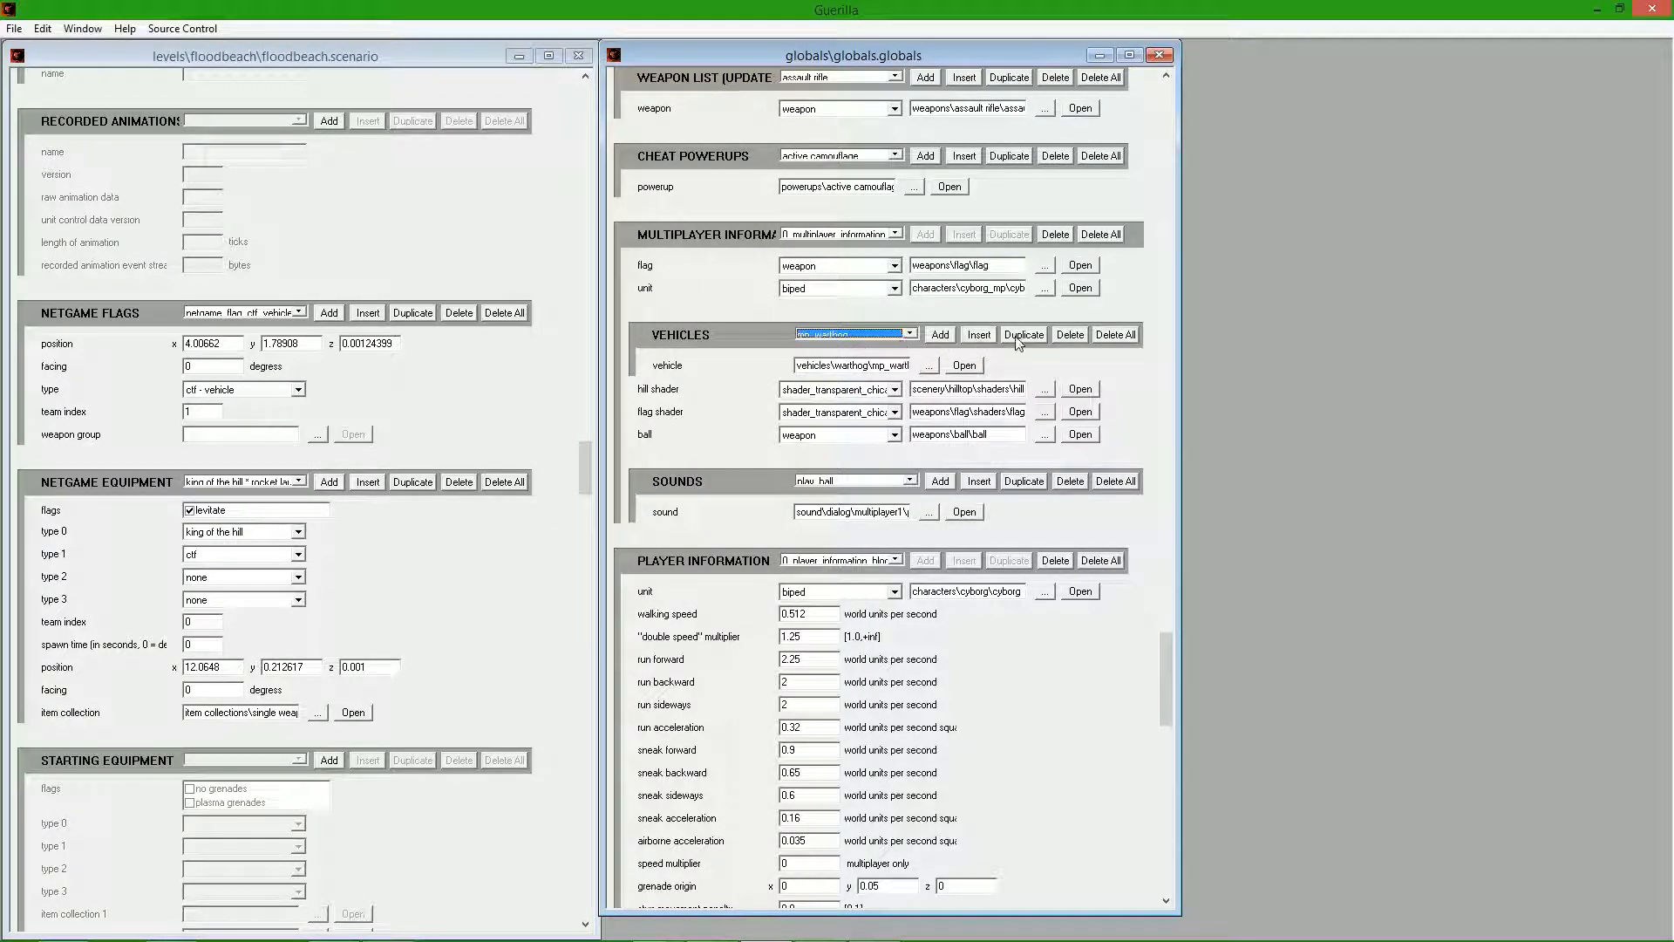
{"action": "left_click", "coordinate": [872, 334]}
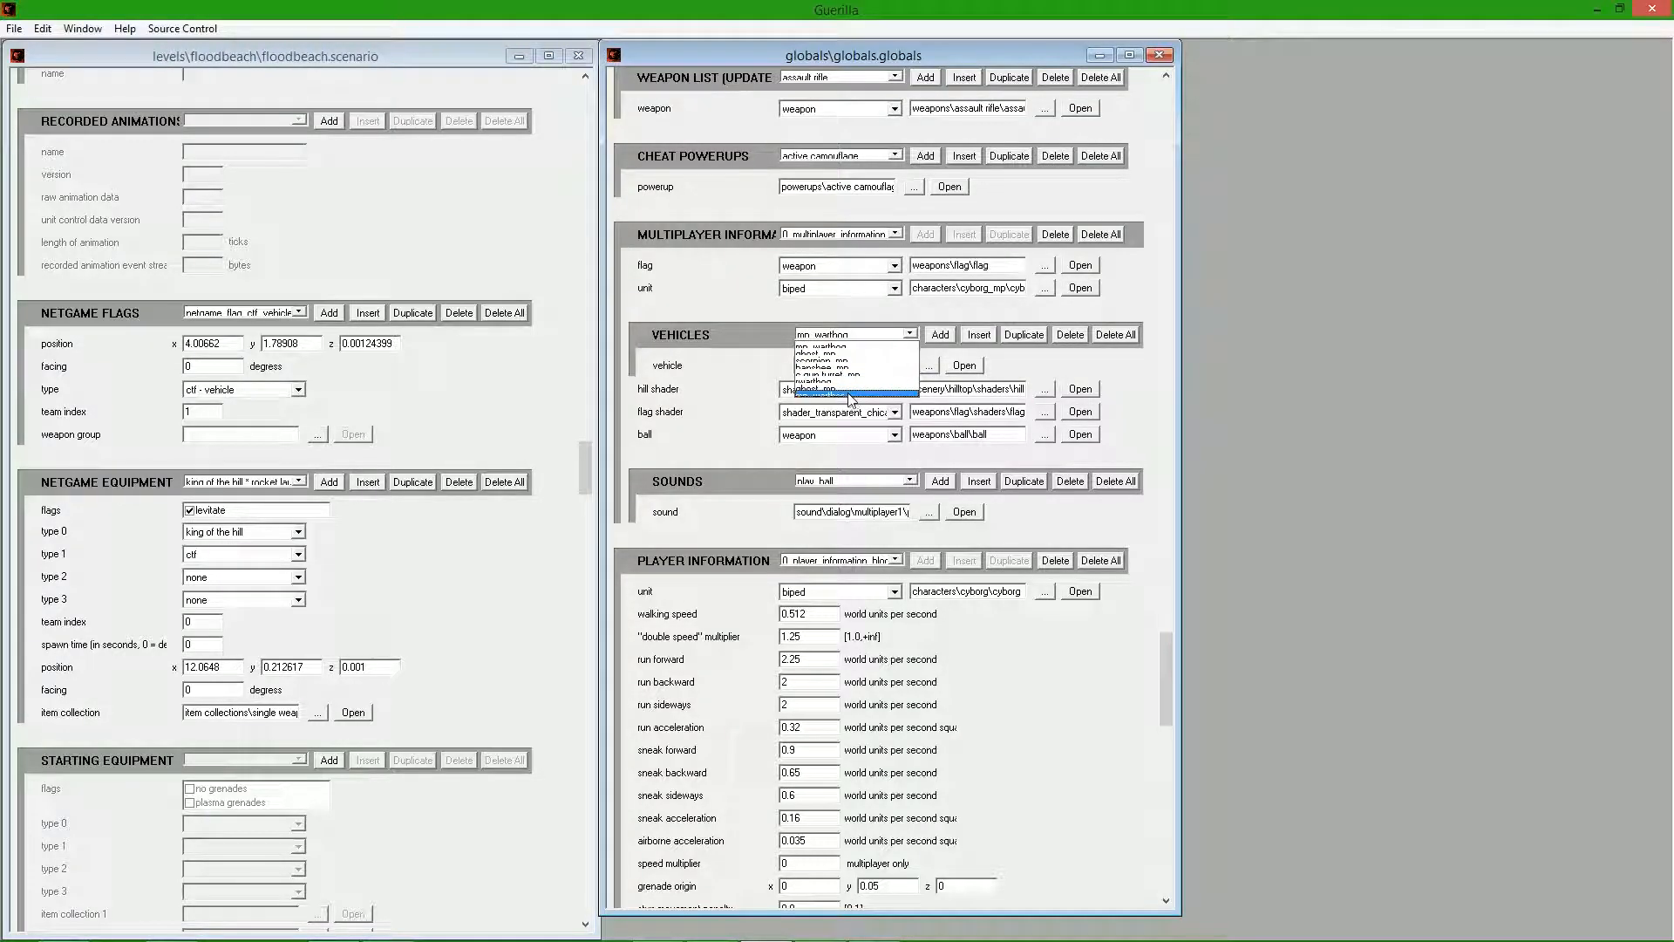
{"action": "left_click", "coordinate": [835, 394]}
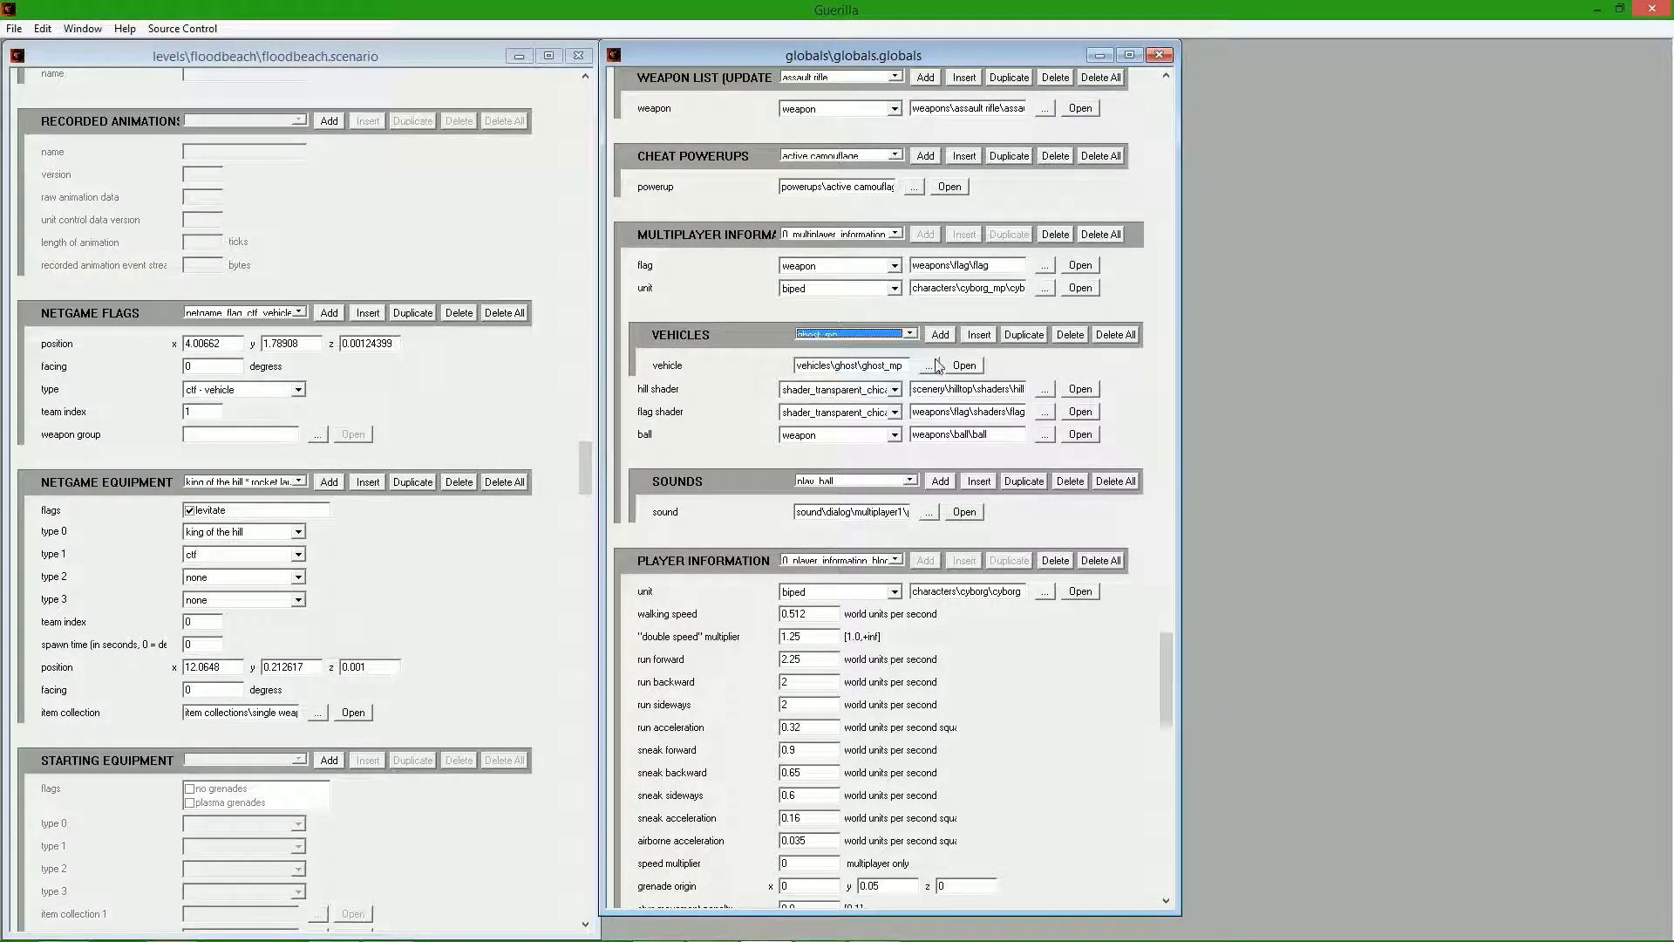
{"action": "left_click", "coordinate": [1070, 334]}
- Delete the original mp_warthog entry at the start of the Vehicles list, keeping its copy at the end
{"action": "left_click", "coordinate": [878, 340]}
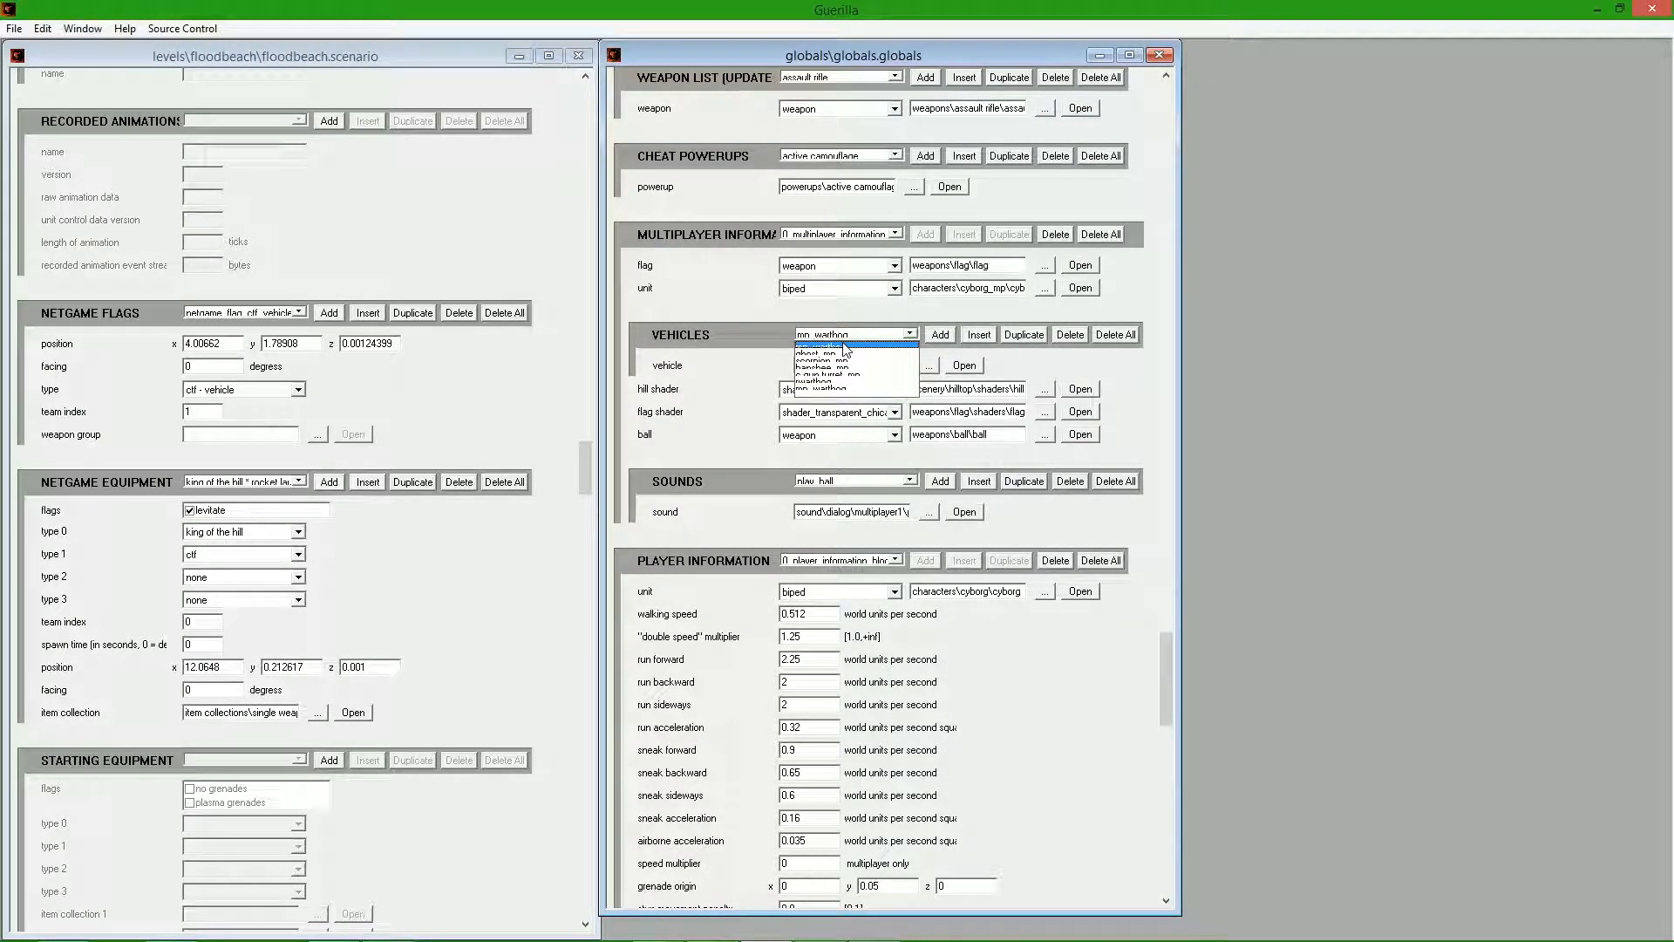
{"action": "left_click", "coordinate": [960, 347]}
{"action": "left_click", "coordinate": [1064, 344]}
- Select the ghost_mp entry at the start of the Vehicles list and duplicate it to the end
{"action": "left_click", "coordinate": [881, 338]}
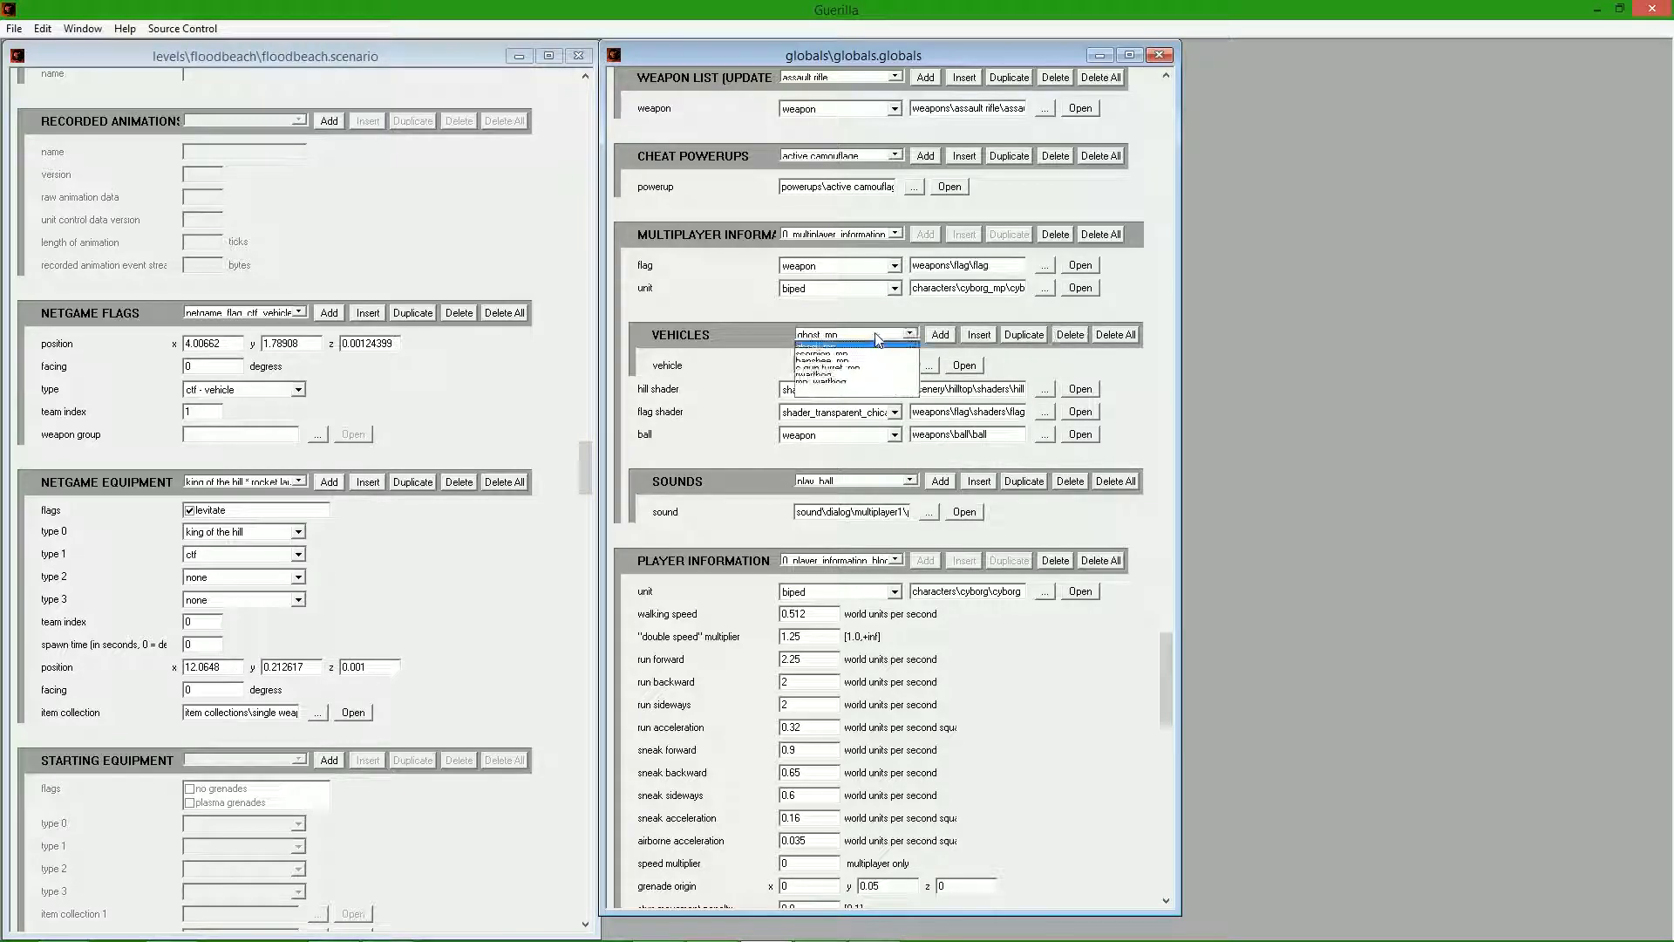
{"action": "left_click", "coordinate": [832, 347]}
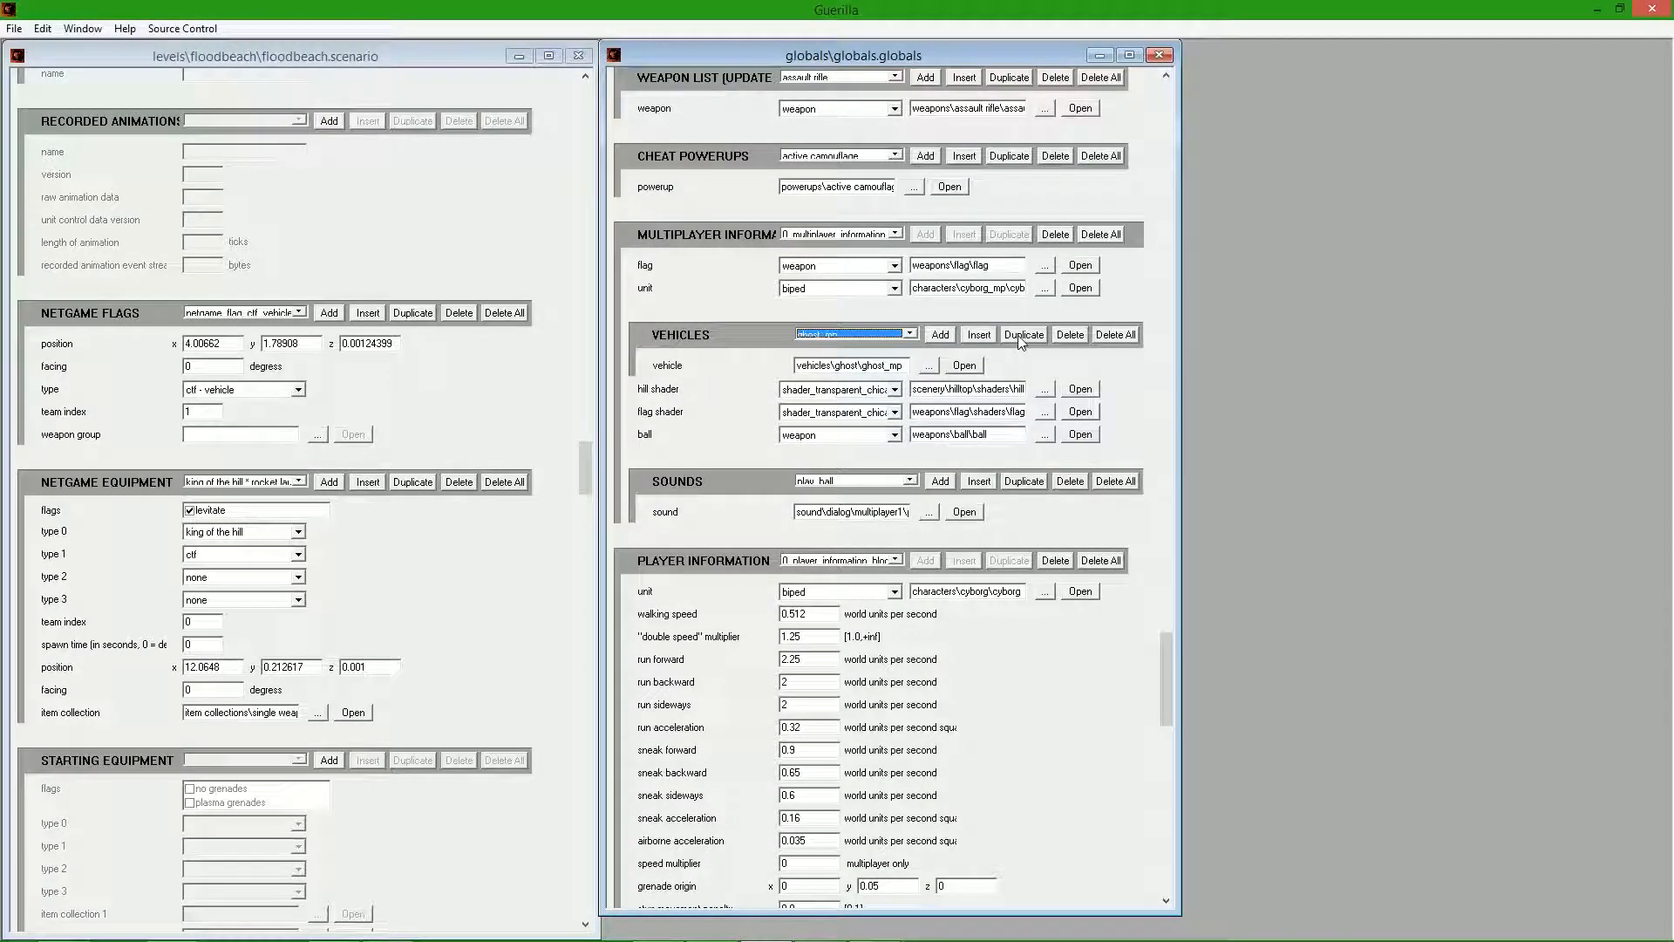
{"action": "left_click", "coordinate": [872, 337]}
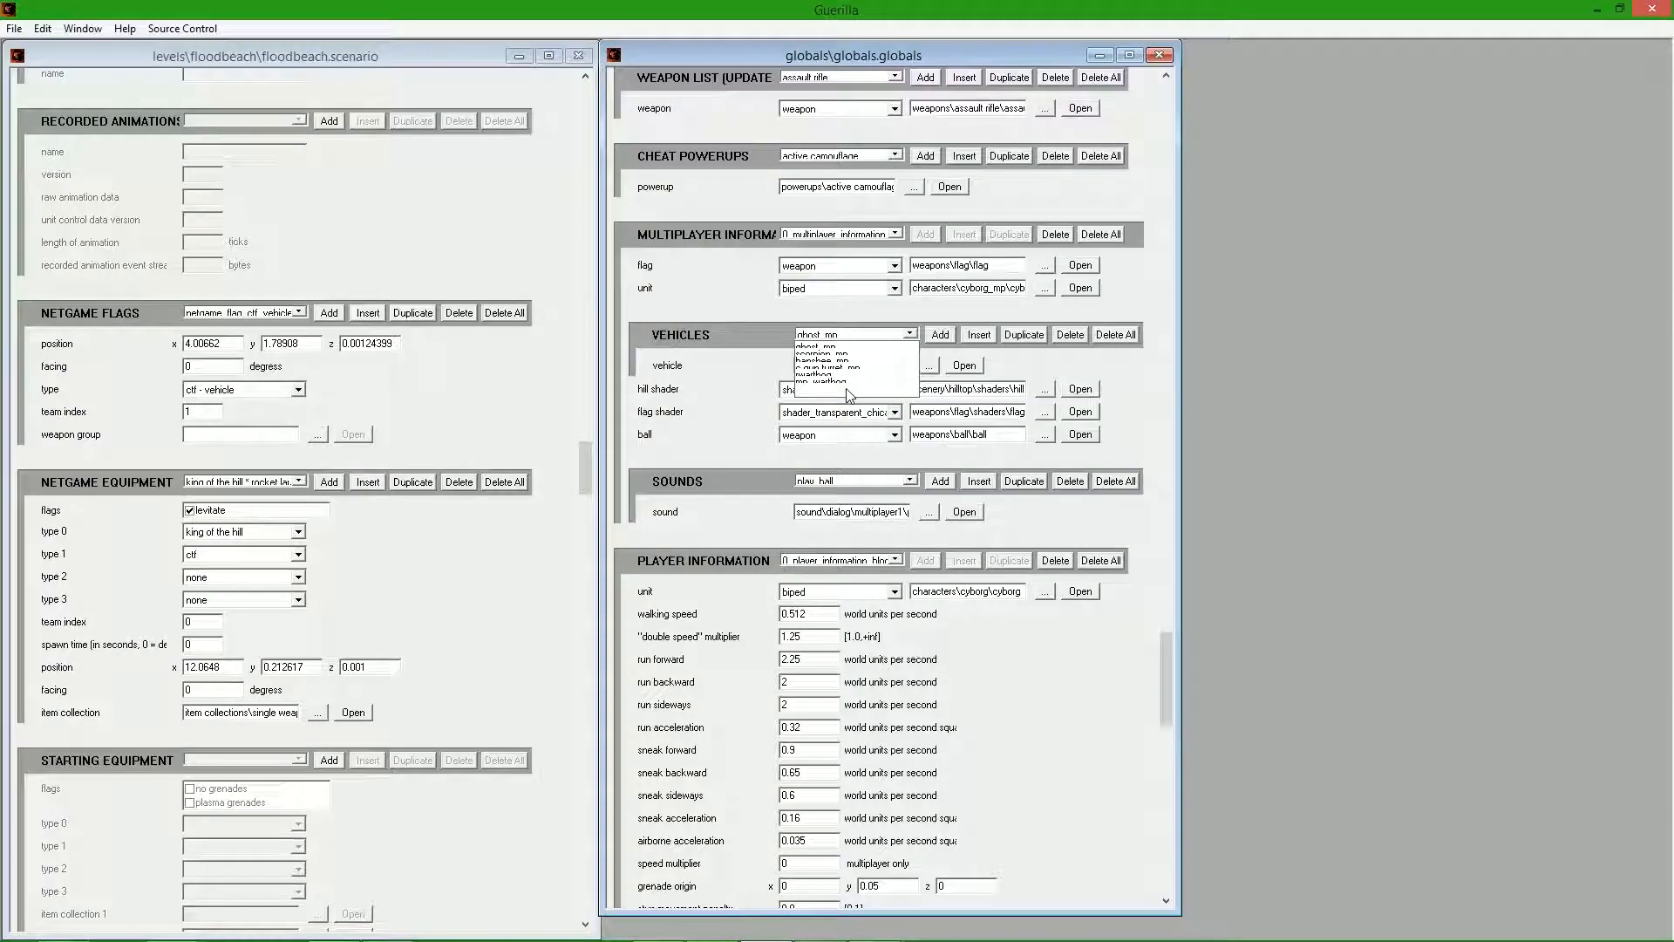
{"action": "left_click", "coordinate": [894, 347]}
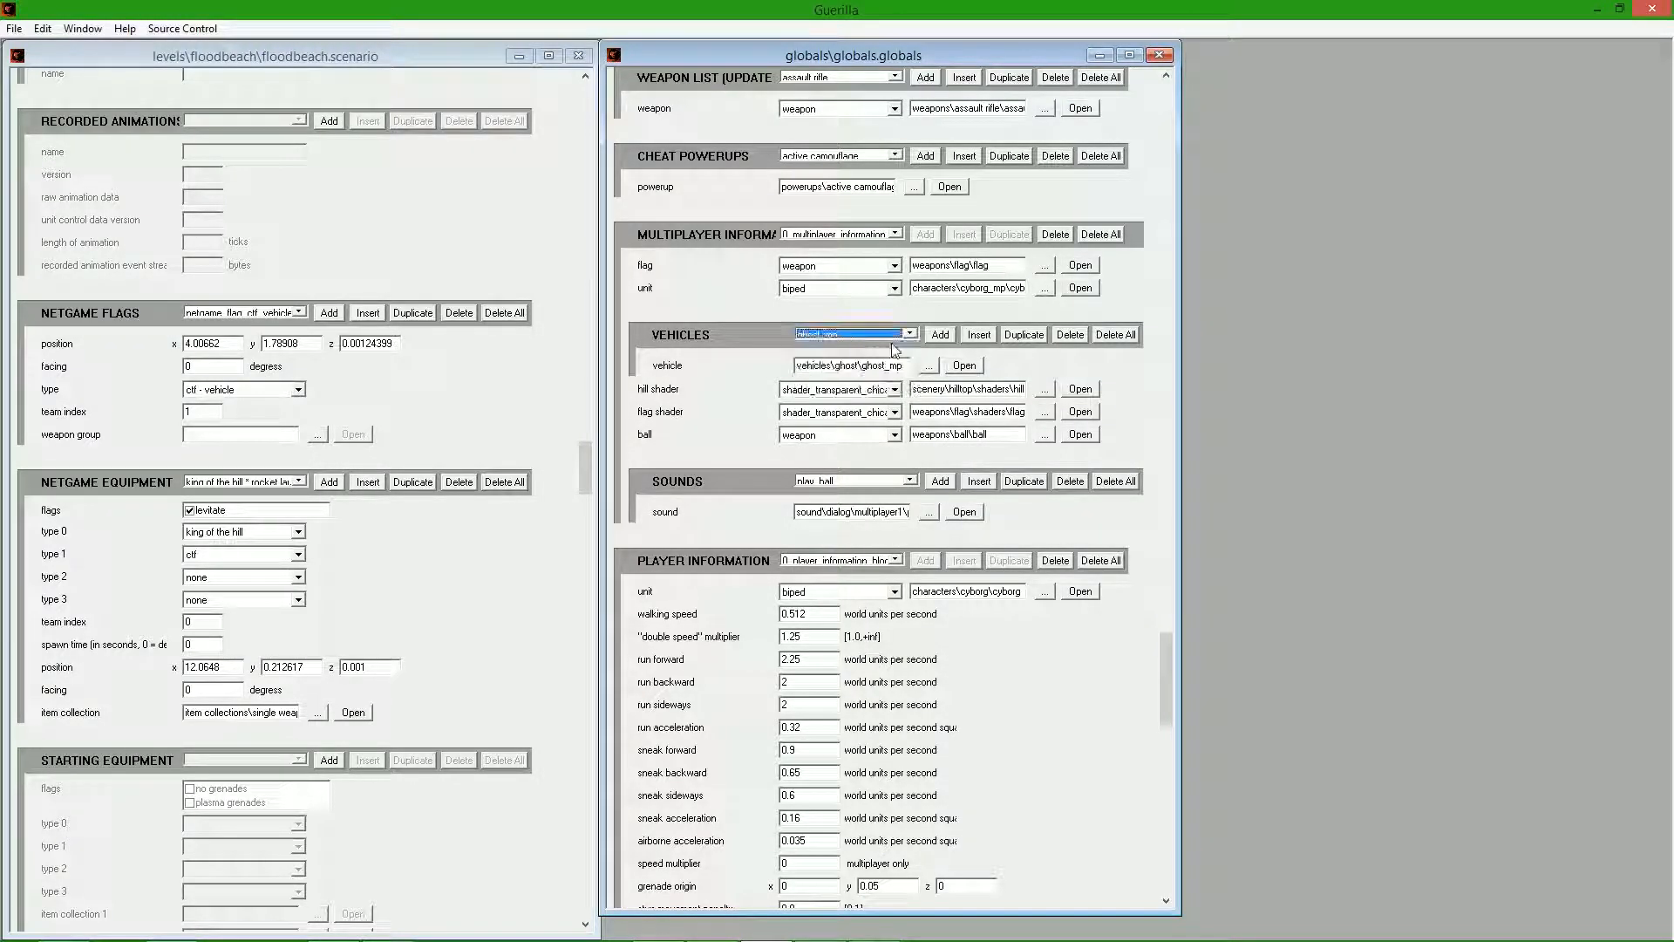
{"action": "left_click", "coordinate": [1029, 337]}
- Delete the original ghost_mp entry at the start of the Vehicles list and select scorpion_mp
{"action": "left_click", "coordinate": [876, 335]}
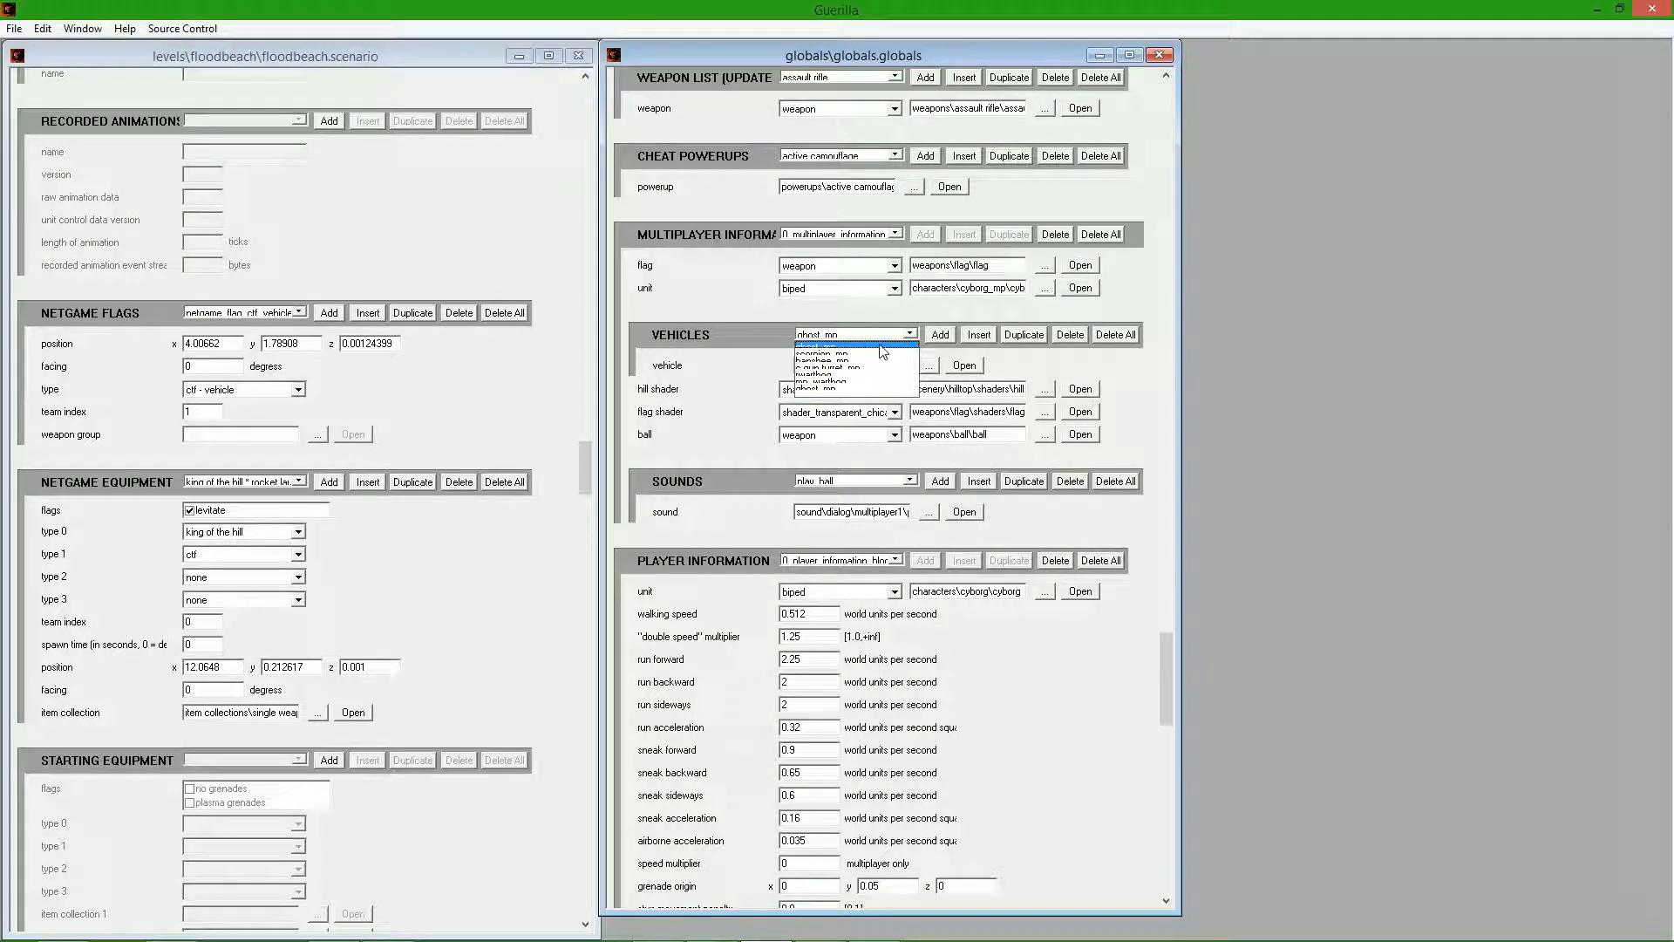
{"action": "left_click", "coordinate": [882, 347]}
{"action": "left_click", "coordinate": [1072, 337]}
{"action": "left_click", "coordinate": [877, 336]}
{"action": "left_click", "coordinate": [852, 347]}
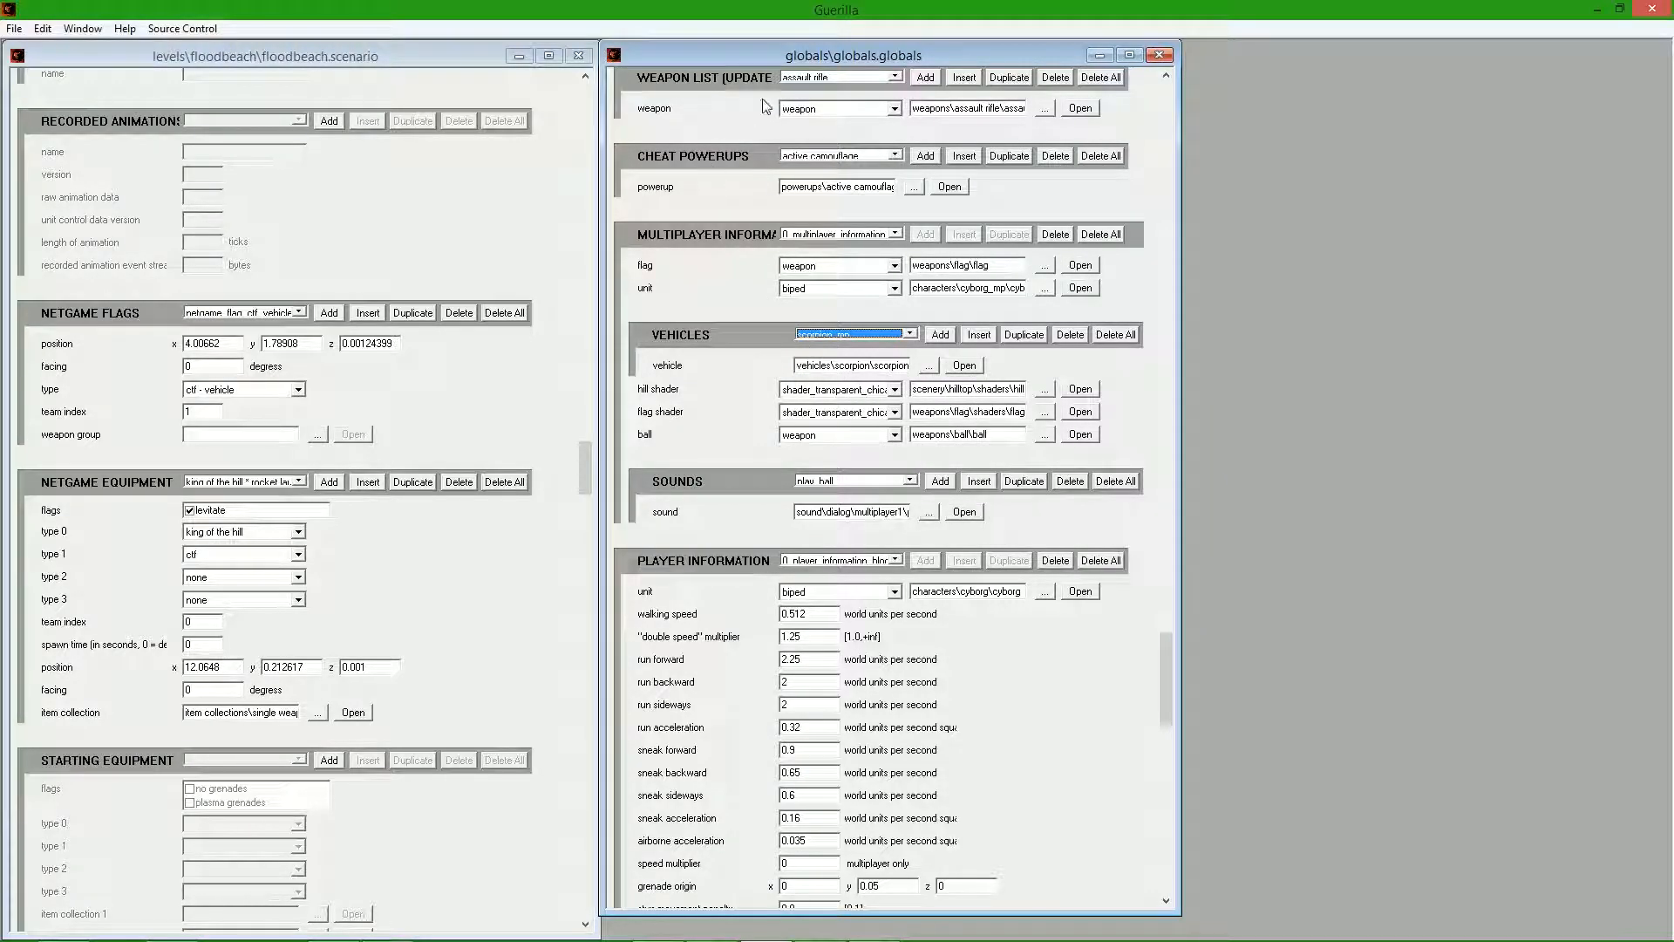
{"action": "left_click_drag", "start_coordinate": [826, 58], "coordinate": [831, 60]}
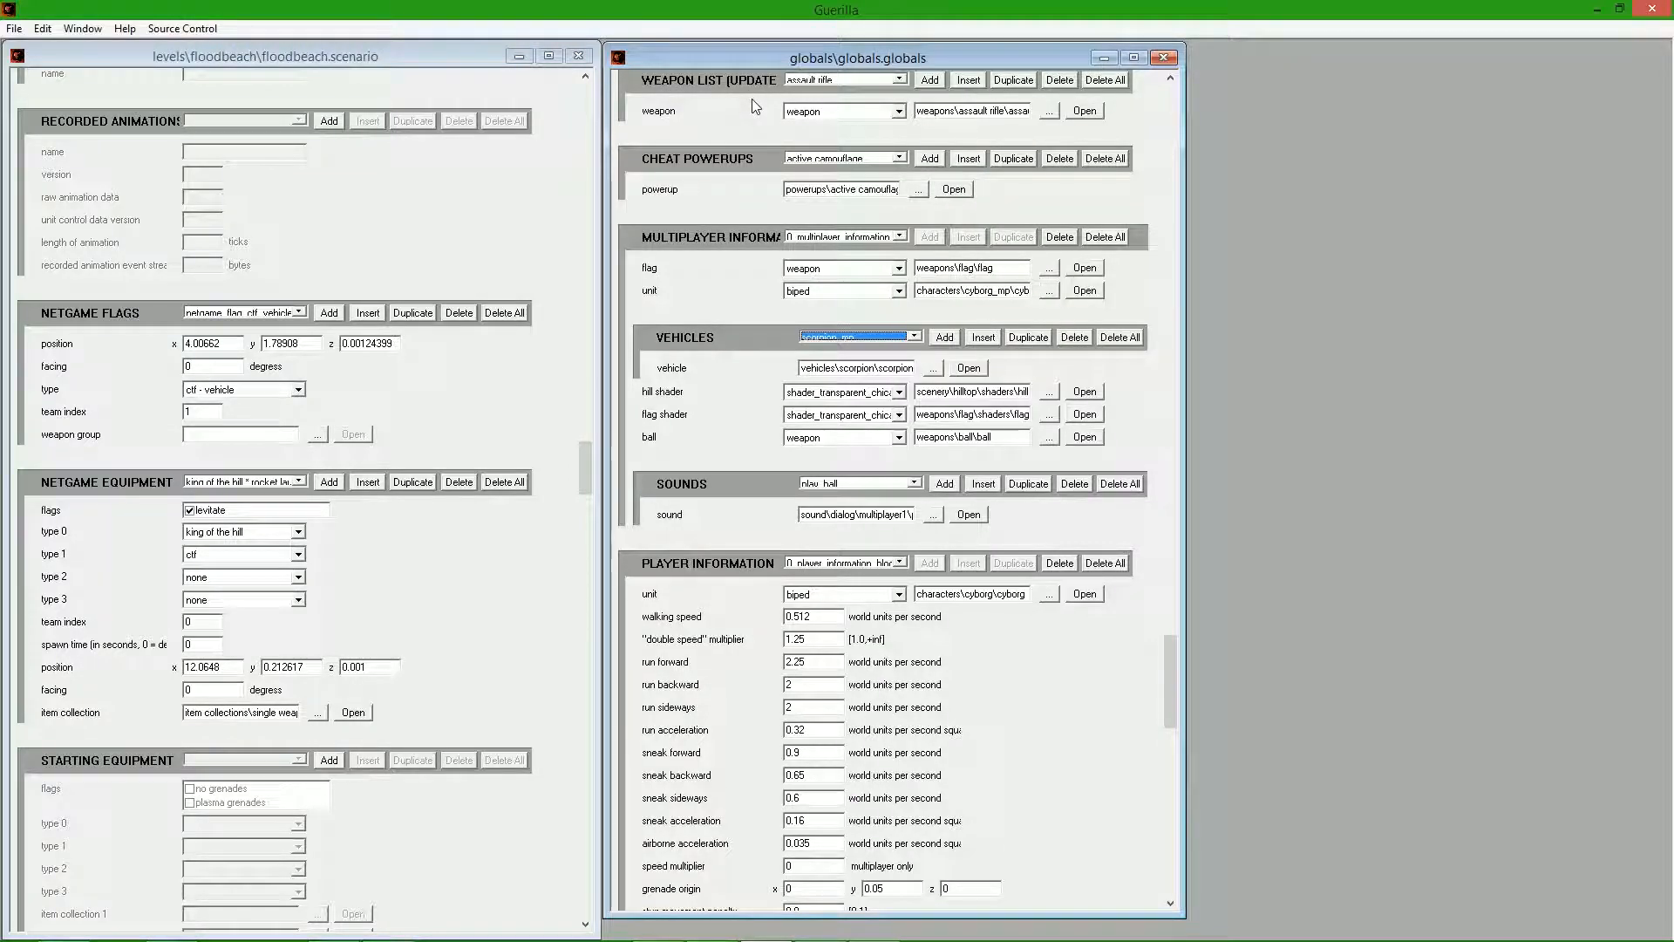
{"action": "left_click", "coordinate": [286, 59]}
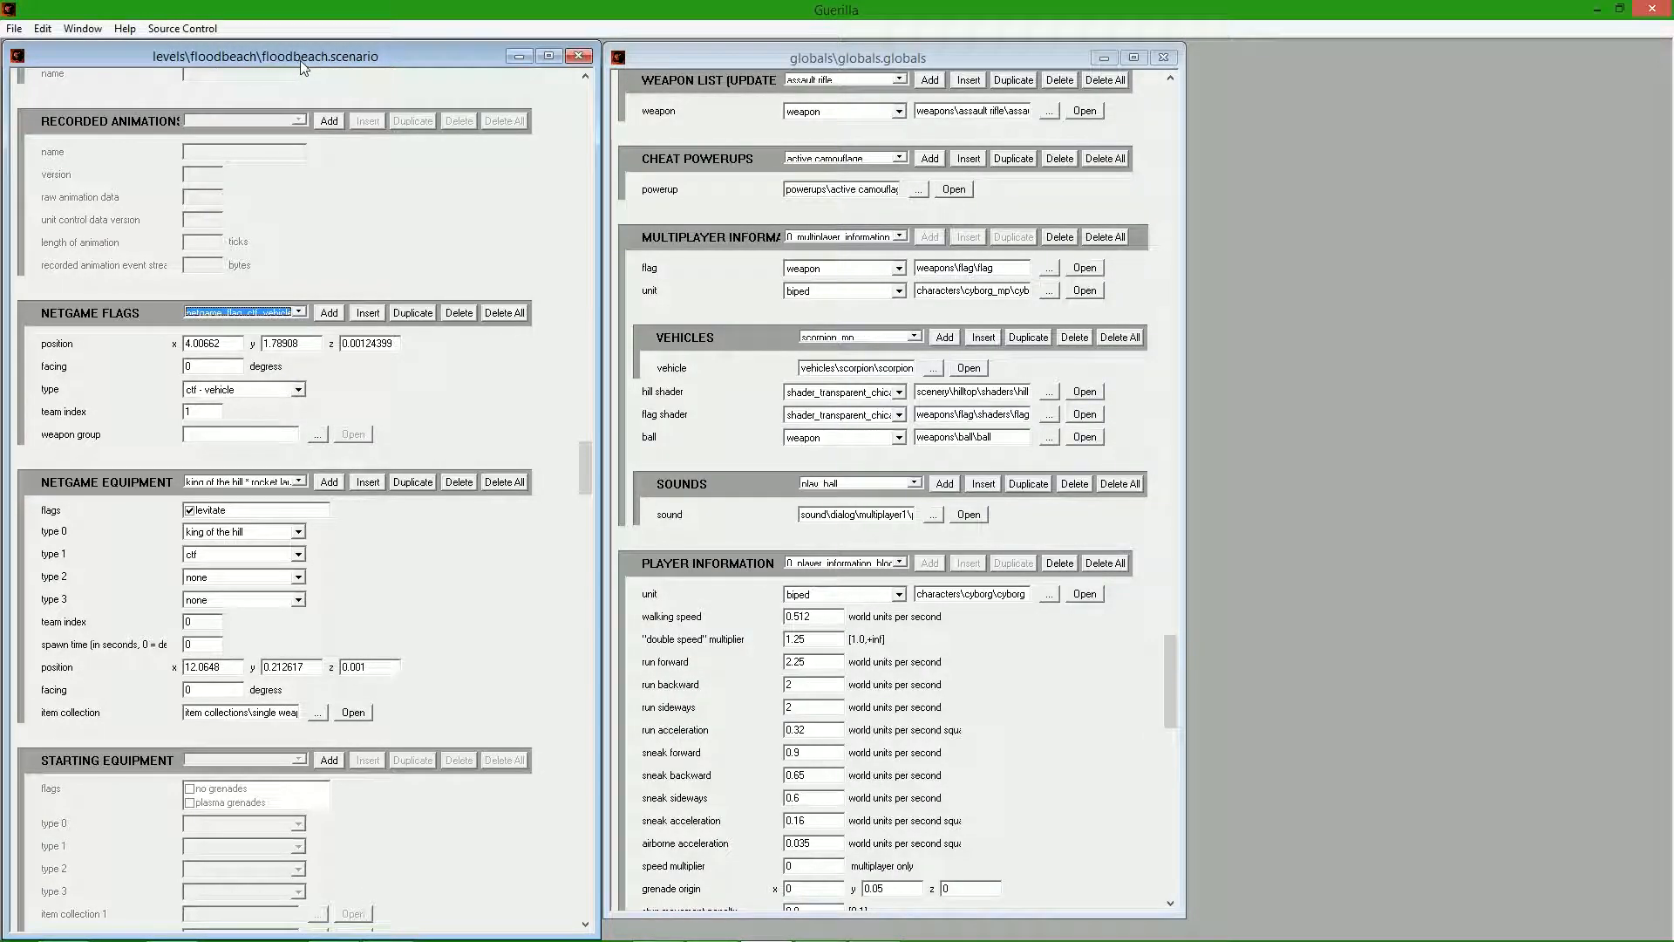
{"action": "left_click", "coordinate": [956, 56]}
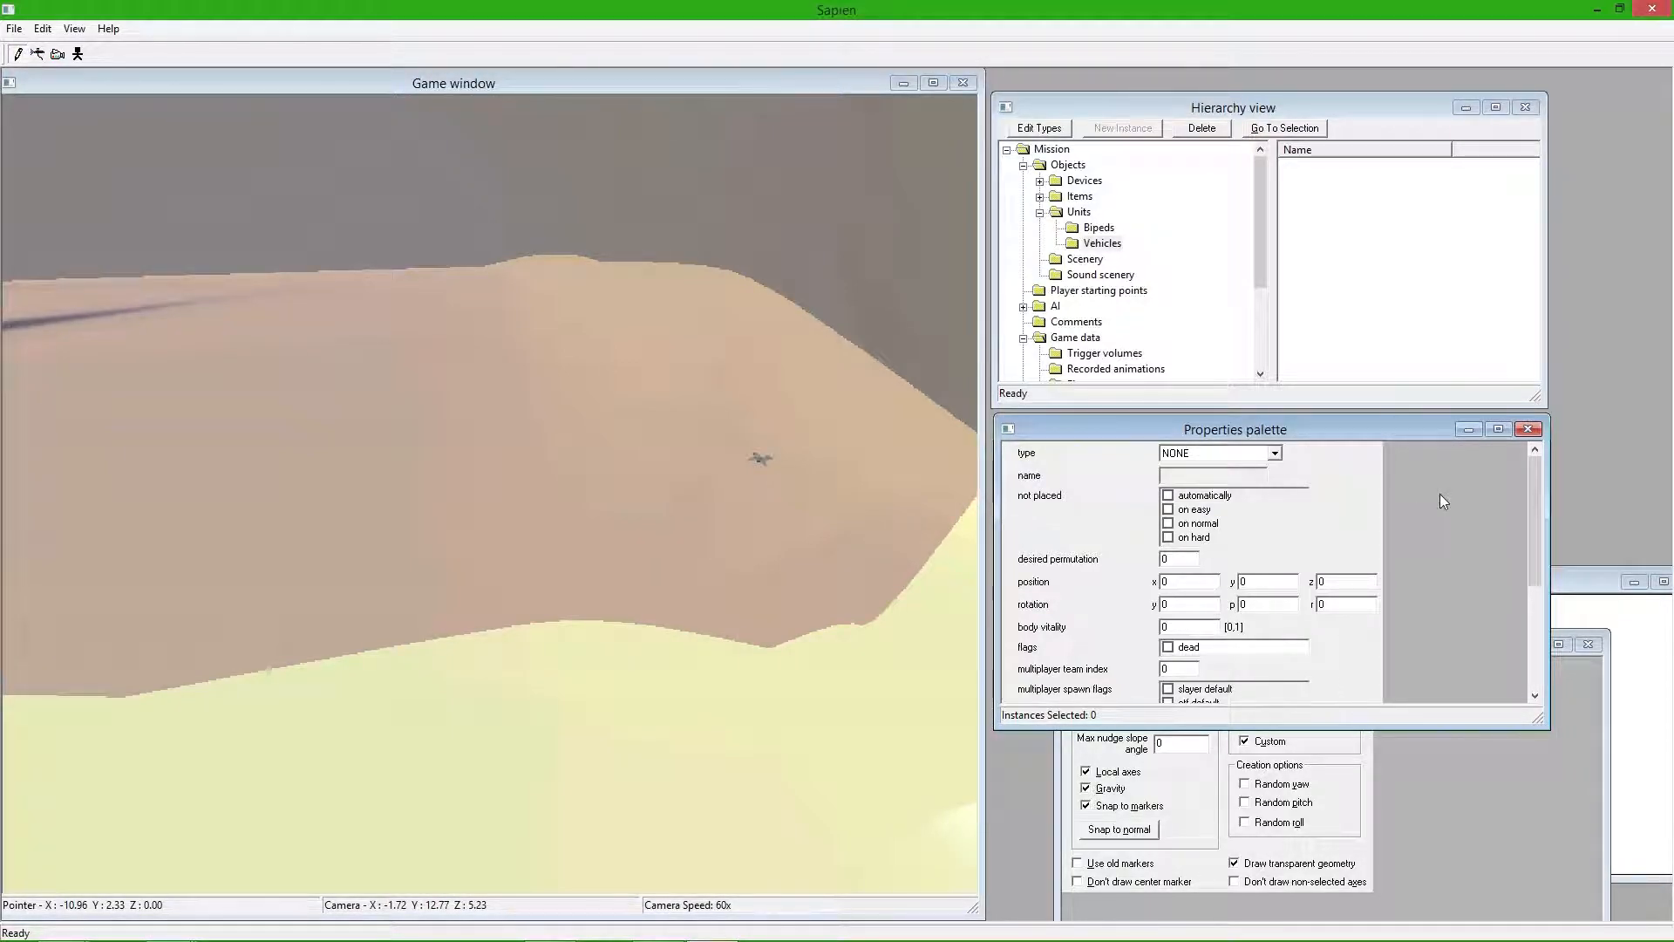
- Switch to Sapien, edit the types for the Vehicles object class and start adding a tag from the vehicles folder
{"action": "mouse_move", "coordinate": [1535, 508]}
{"action": "left_mouse_down"}
{"action": "mouse_move", "coordinate": [1532, 551]}
{"action": "mouse_move", "coordinate": [1527, 516]}
{"action": "left_mouse_up"}
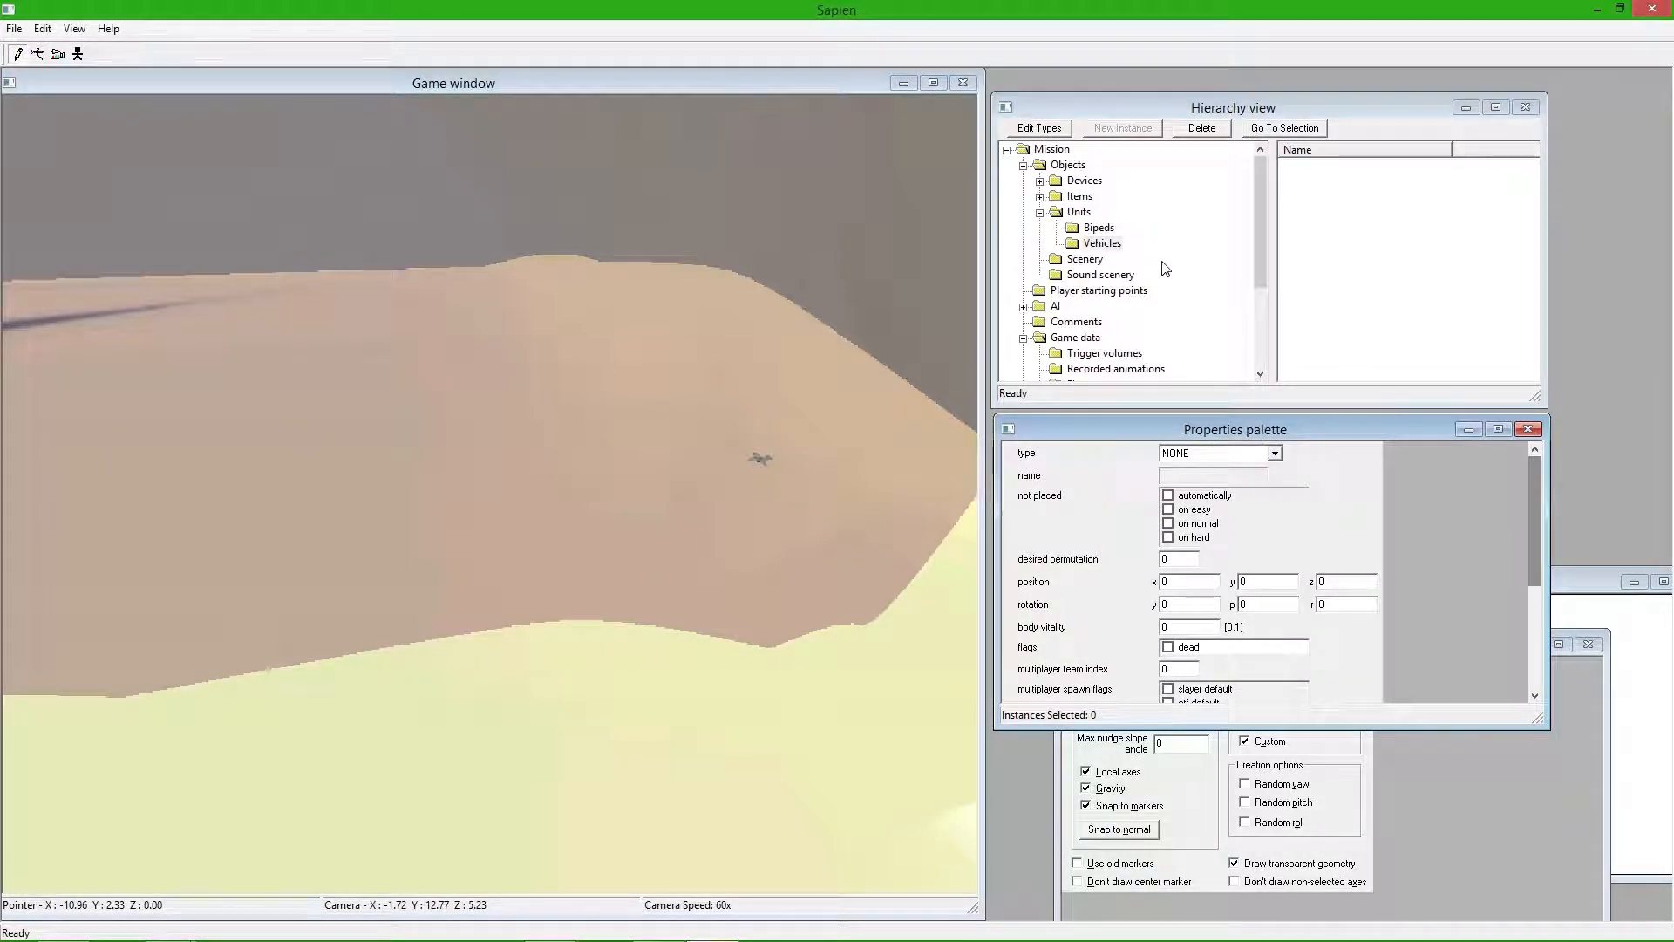
{"action": "left_click", "coordinate": [1102, 243]}
{"action": "left_click", "coordinate": [1040, 128]}
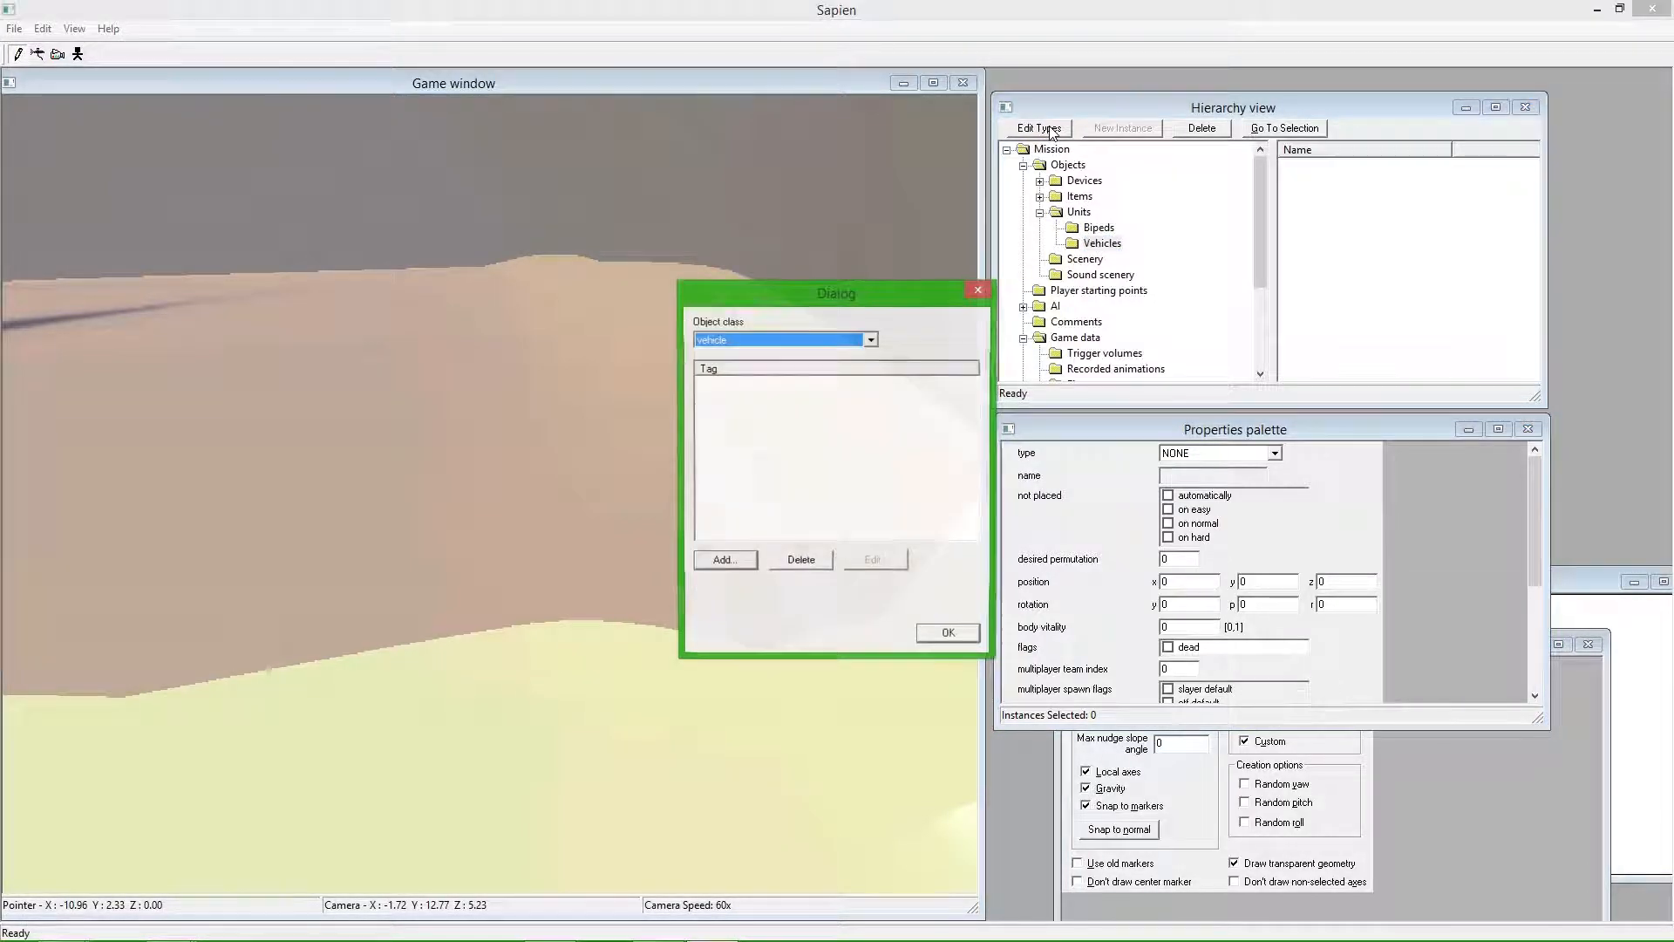
{"action": "left_click", "coordinate": [777, 340]}
{"action": "left_click", "coordinate": [777, 367]}
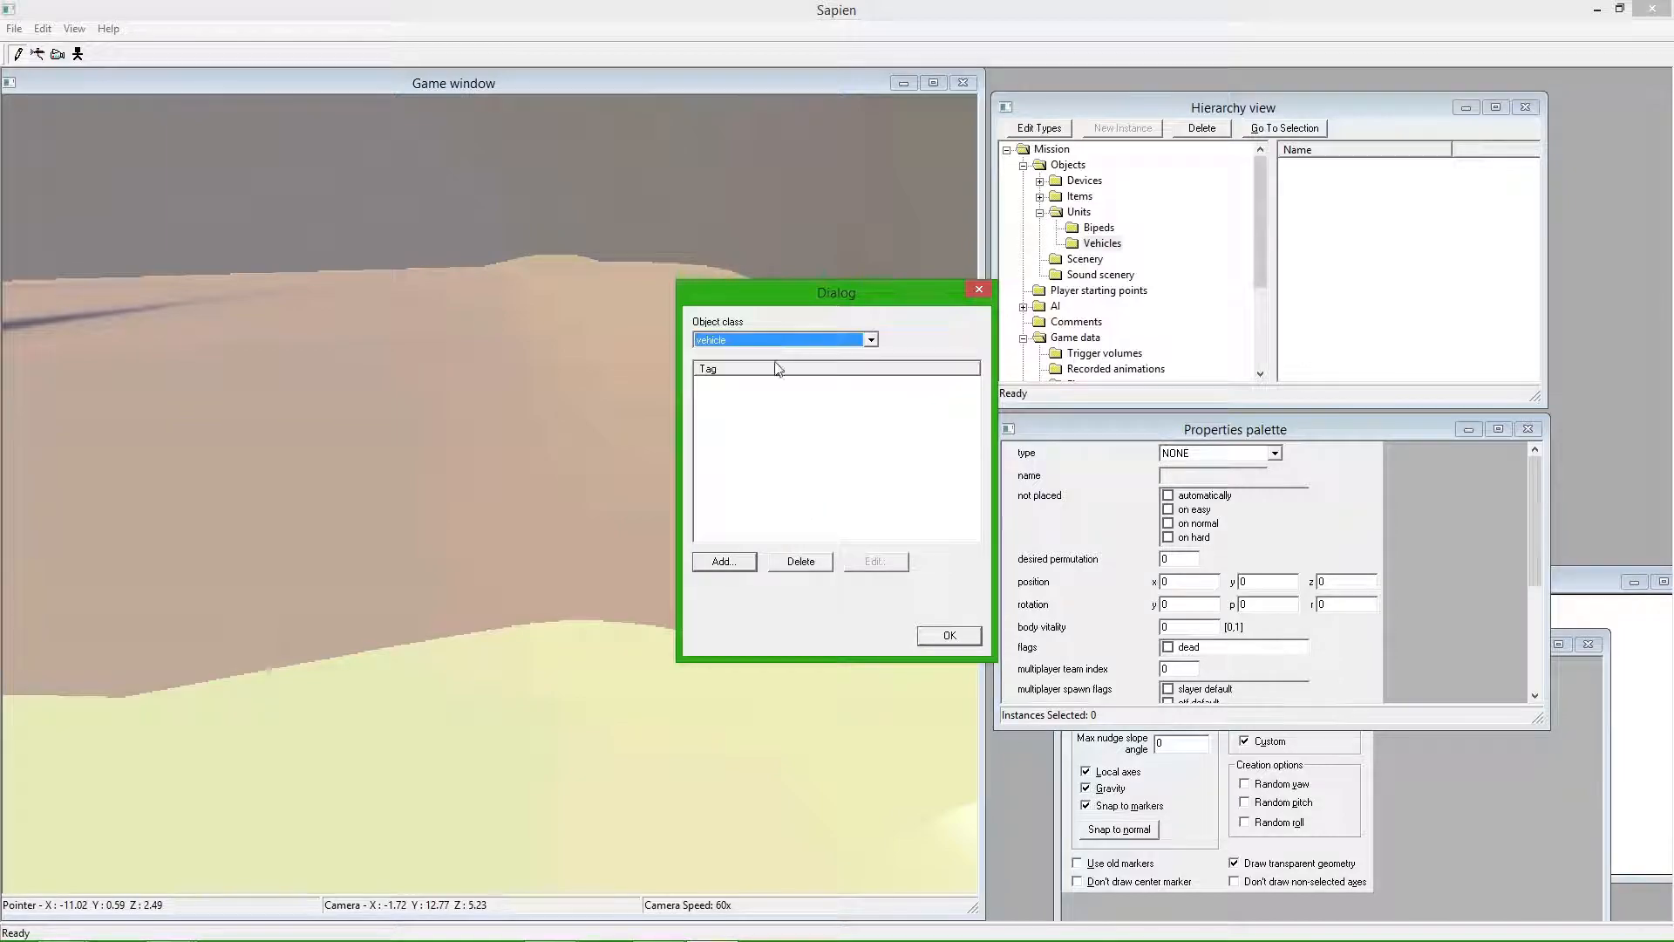
{"action": "left_click", "coordinate": [724, 561]}
{"action": "left_click", "coordinate": [962, 347]}
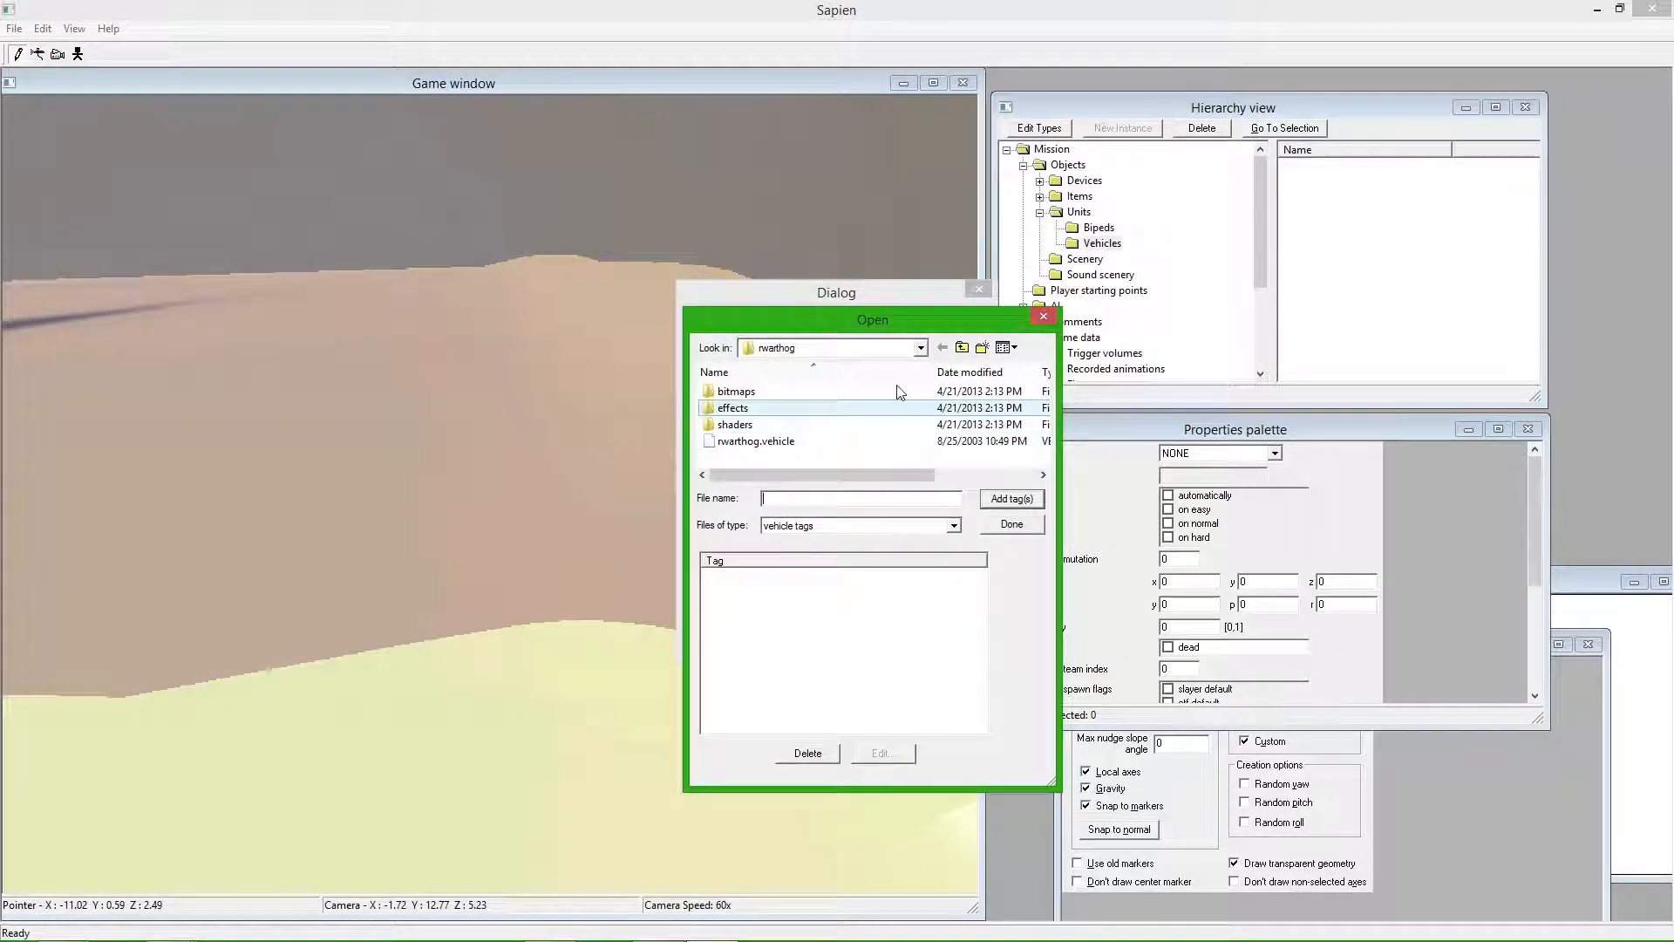
- Look through the vehicles subfolders, including pelican, lifepod_entry and fighterbomber, for available vehicle tags
{"action": "scroll", "coordinate": [910, 398], "scroll_direction": "down", "scroll_amount": 1}
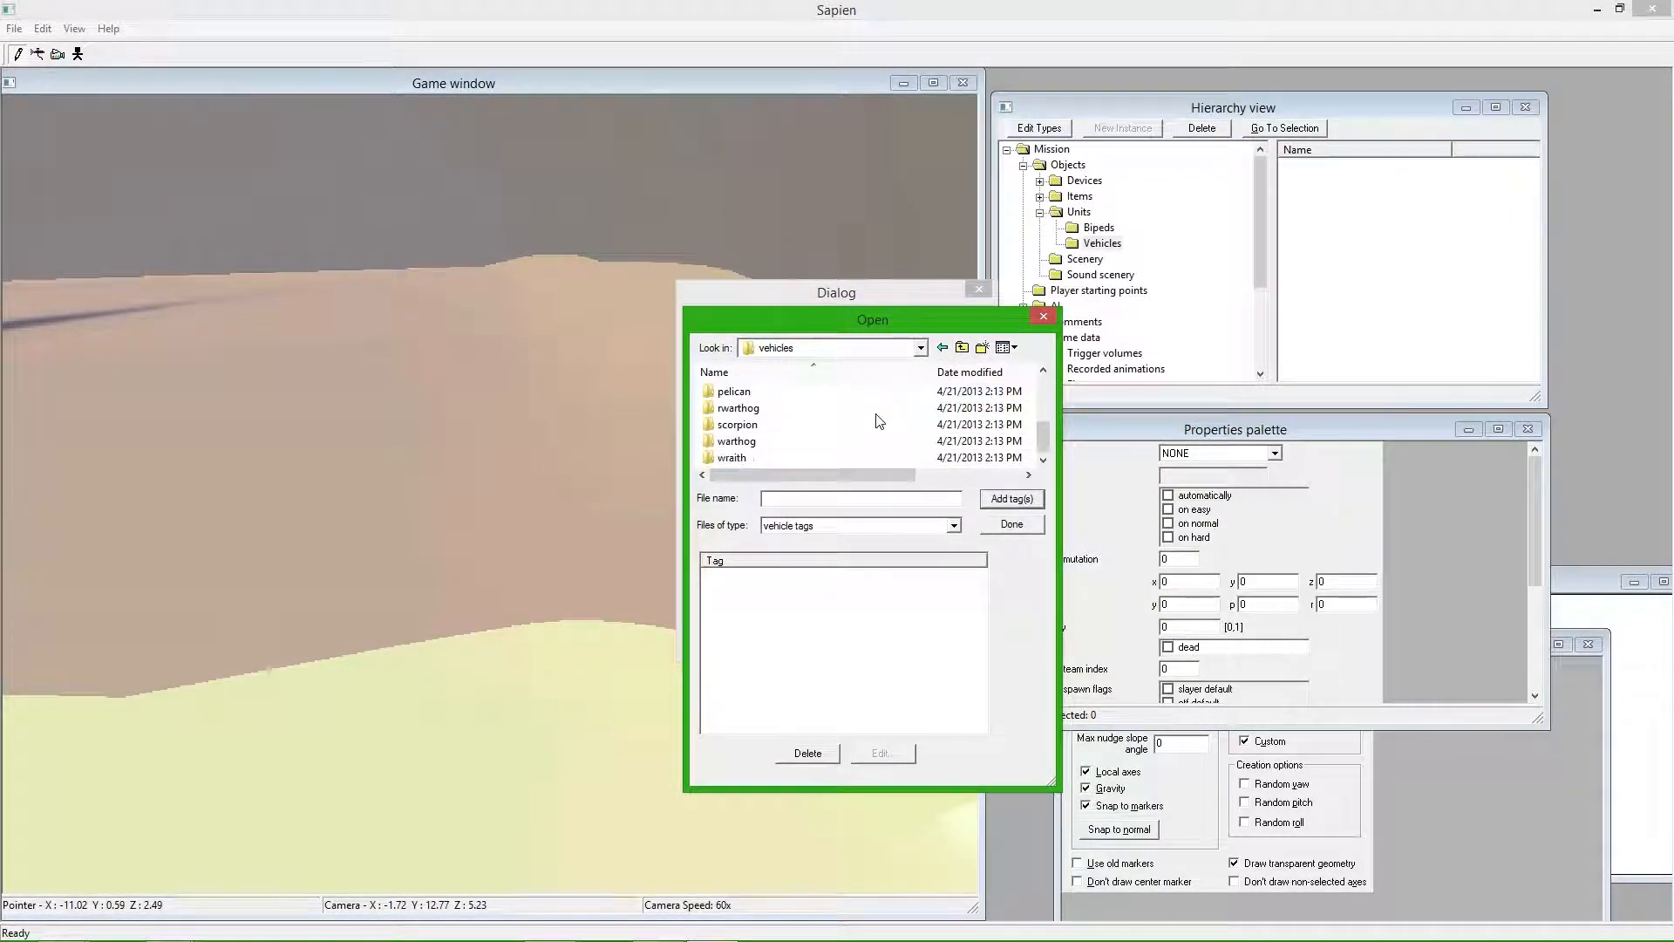
{"action": "scroll", "coordinate": [823, 447], "scroll_direction": "up", "scroll_amount": 3}
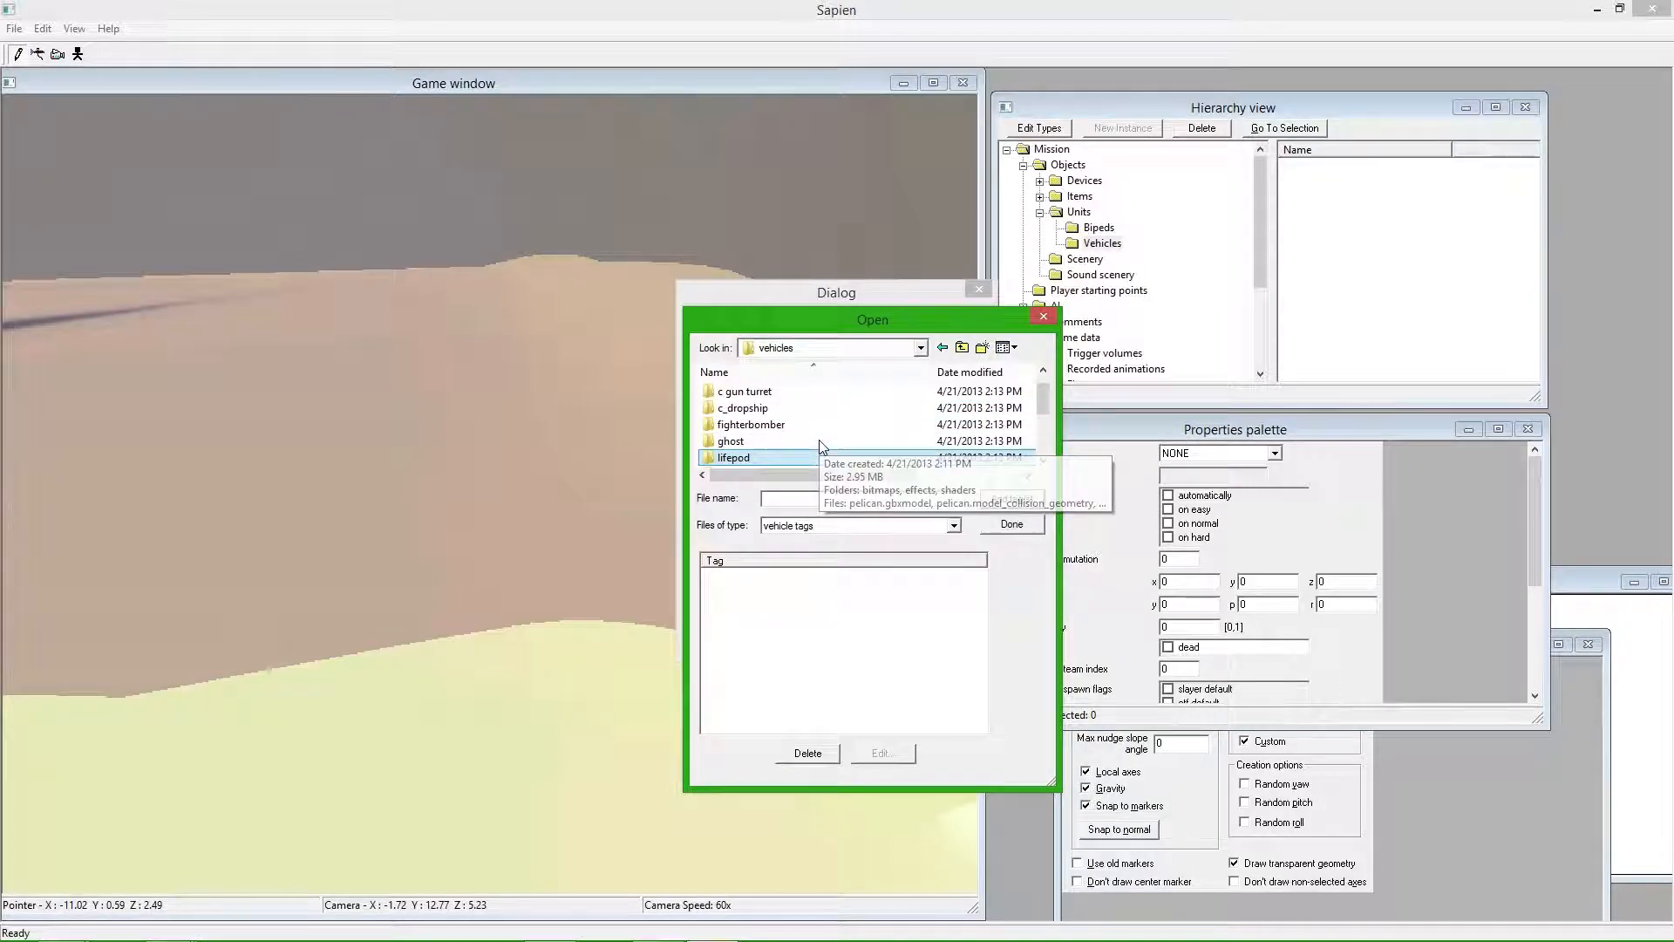
{"action": "scroll", "coordinate": [822, 446], "scroll_direction": "down", "scroll_amount": 1}
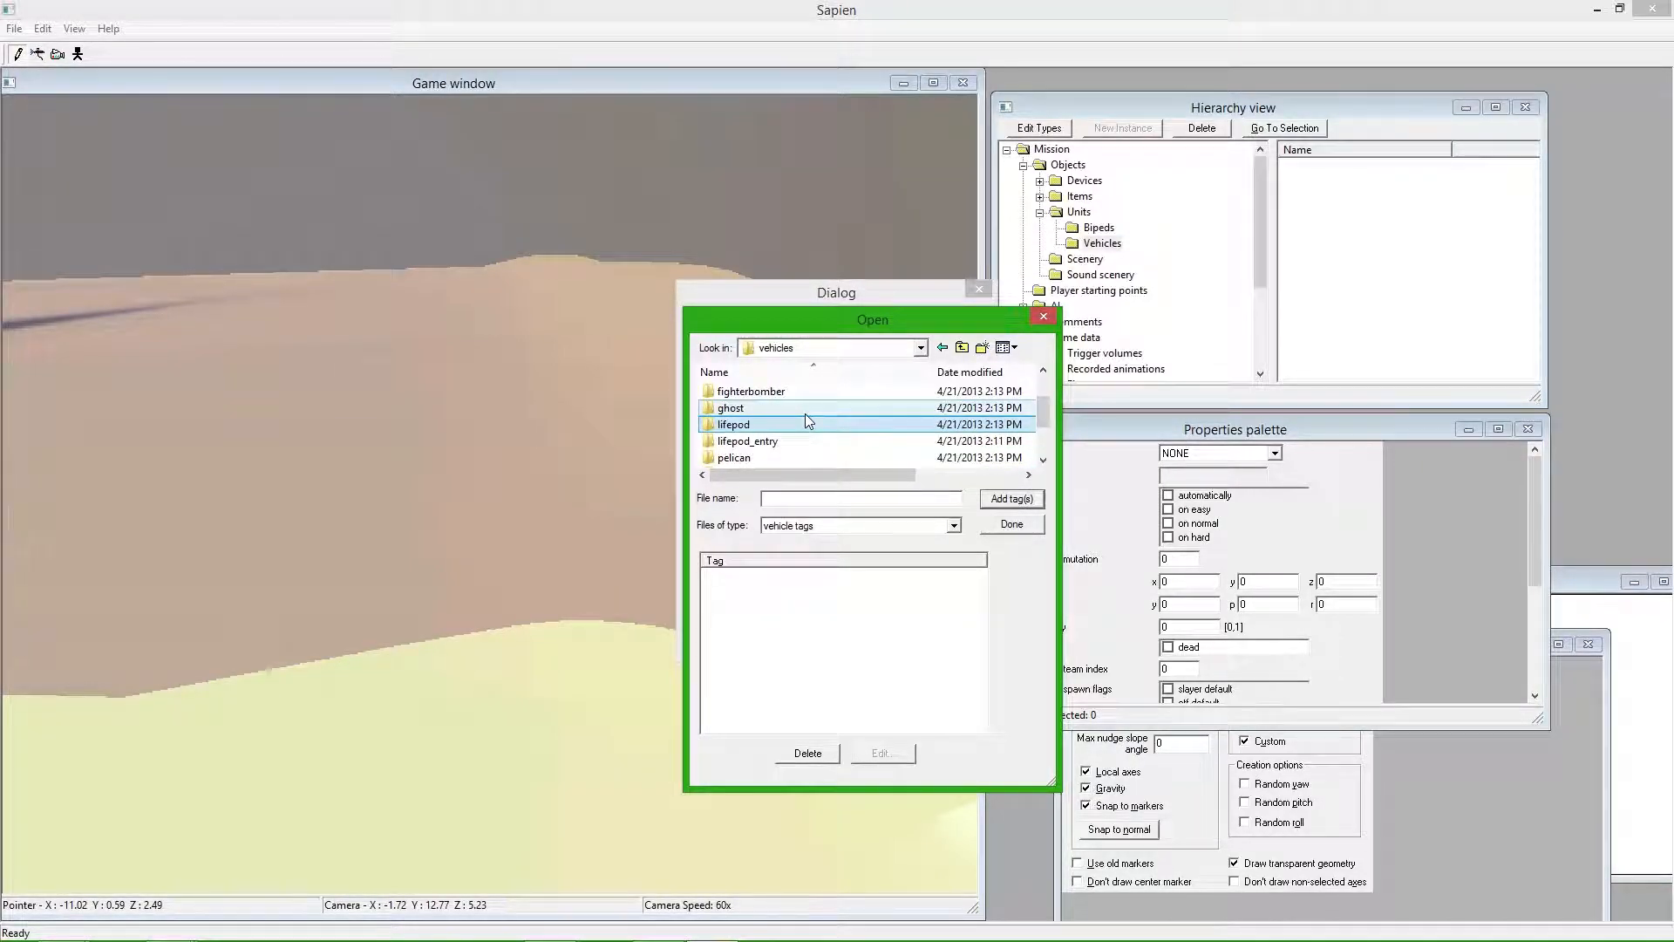
{"action": "scroll", "coordinate": [804, 414], "scroll_direction": "down", "scroll_amount": 1}
{"action": "double_click", "coordinate": [799, 408]}
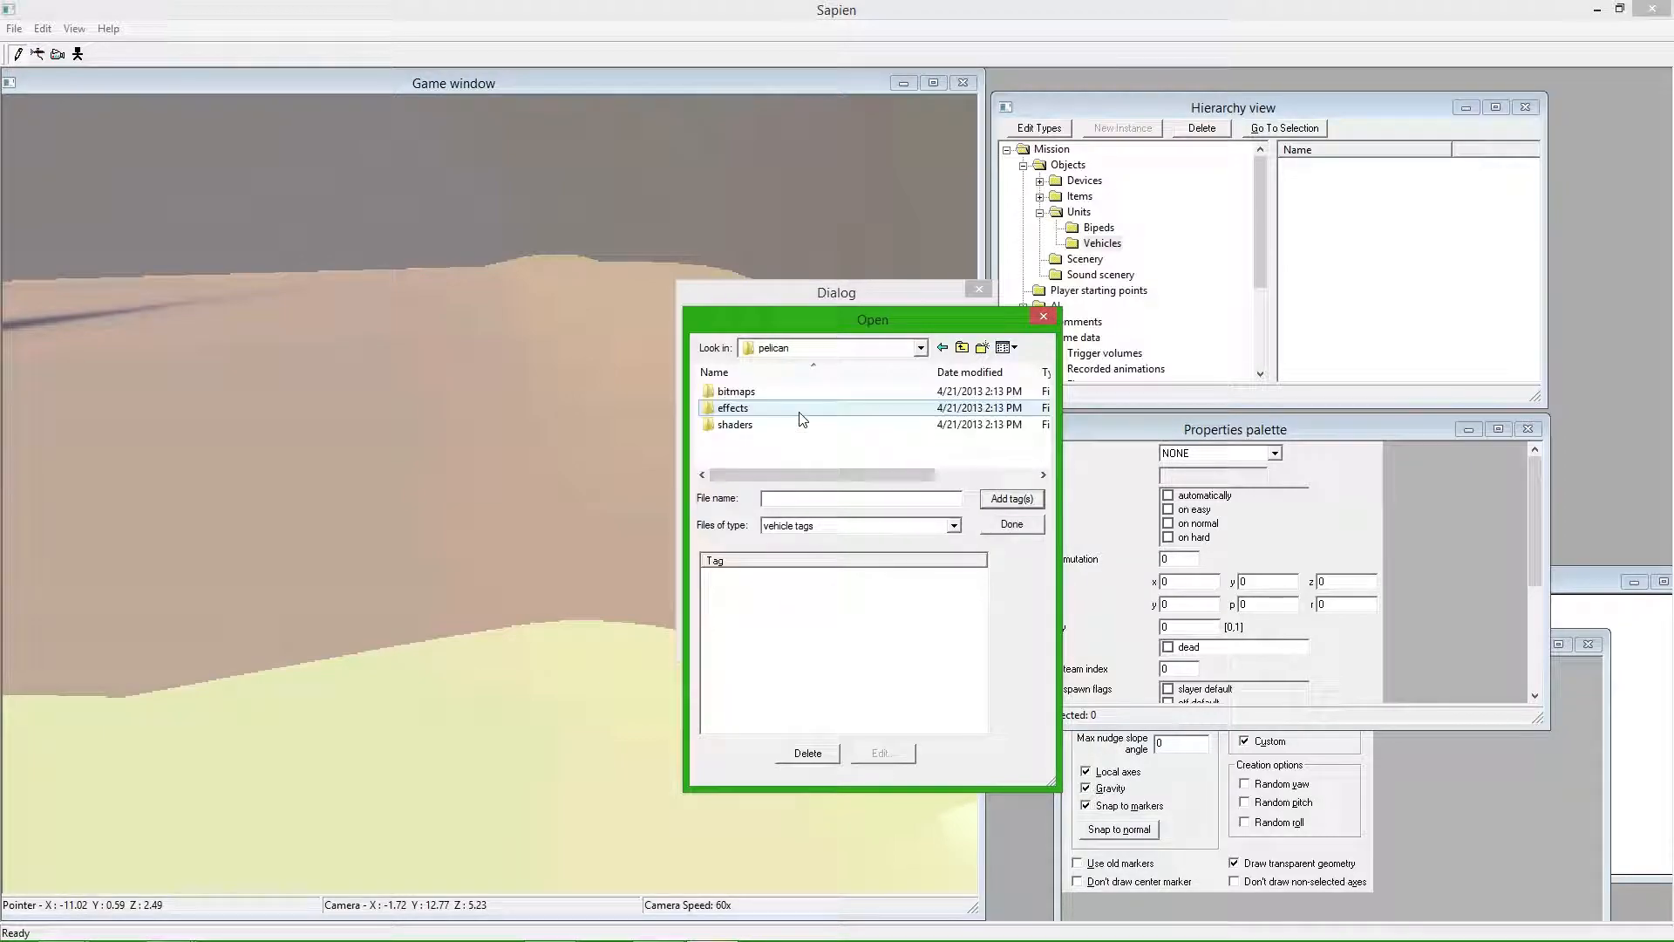
{"action": "key", "text": "BackSpace"}
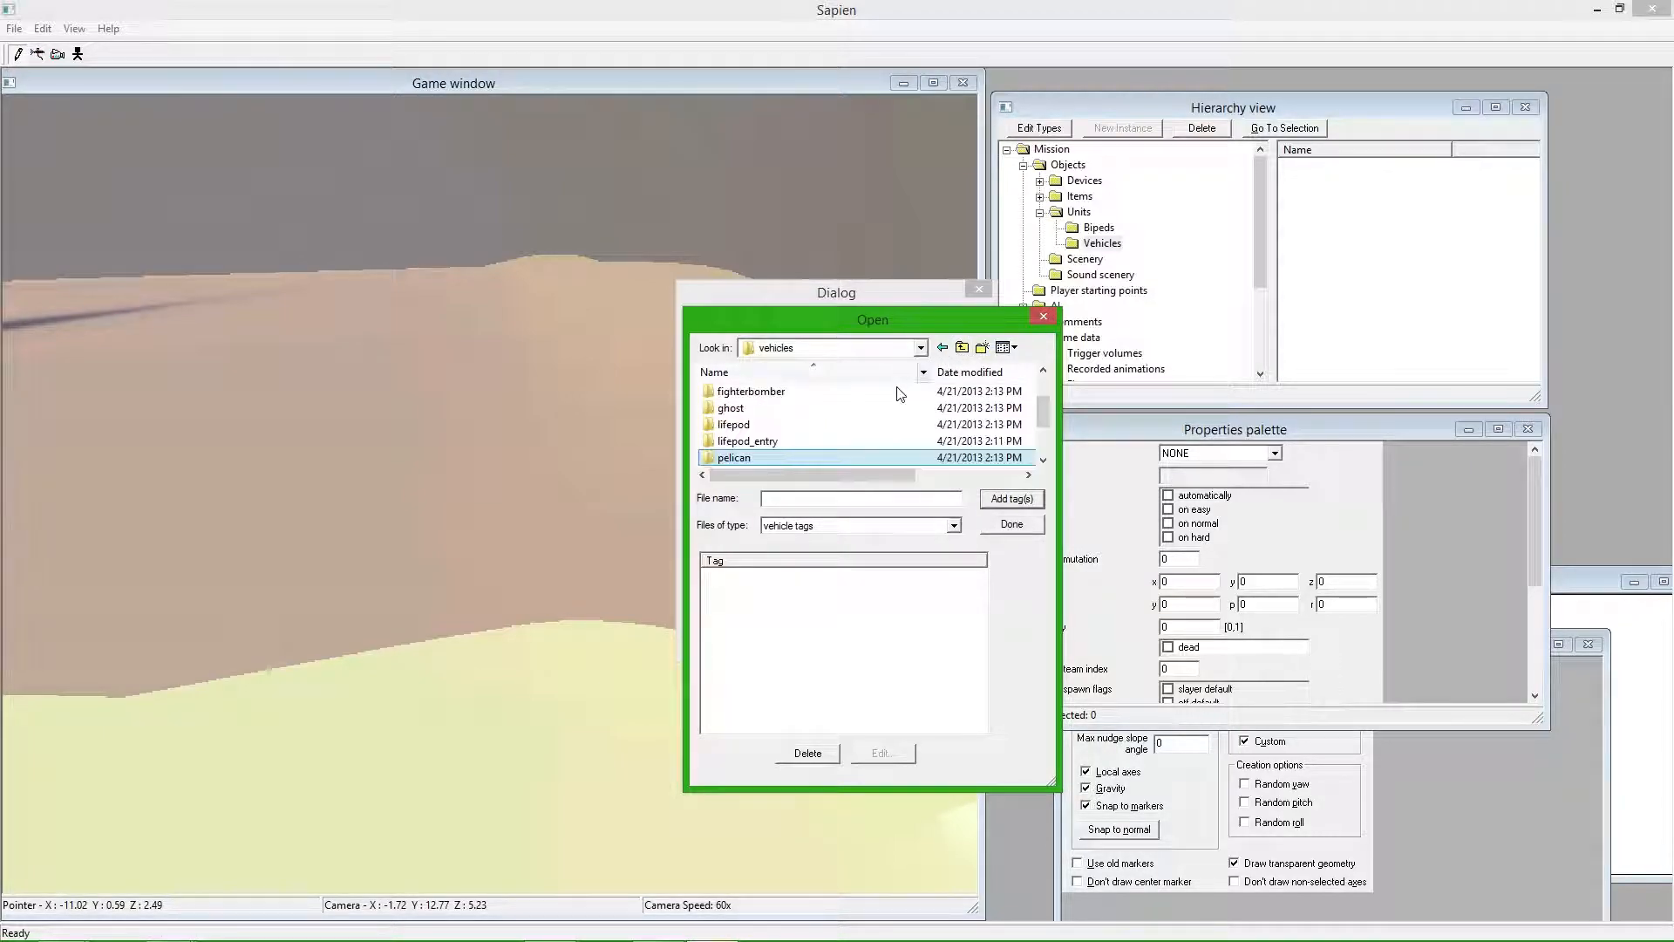
{"action": "double_click", "coordinate": [800, 426]}
{"action": "left_click", "coordinate": [963, 348]}
{"action": "scroll", "coordinate": [814, 434], "scroll_direction": "down", "scroll_amount": 1}
{"action": "double_click", "coordinate": [815, 434]}
{"action": "left_click", "coordinate": [962, 348]}
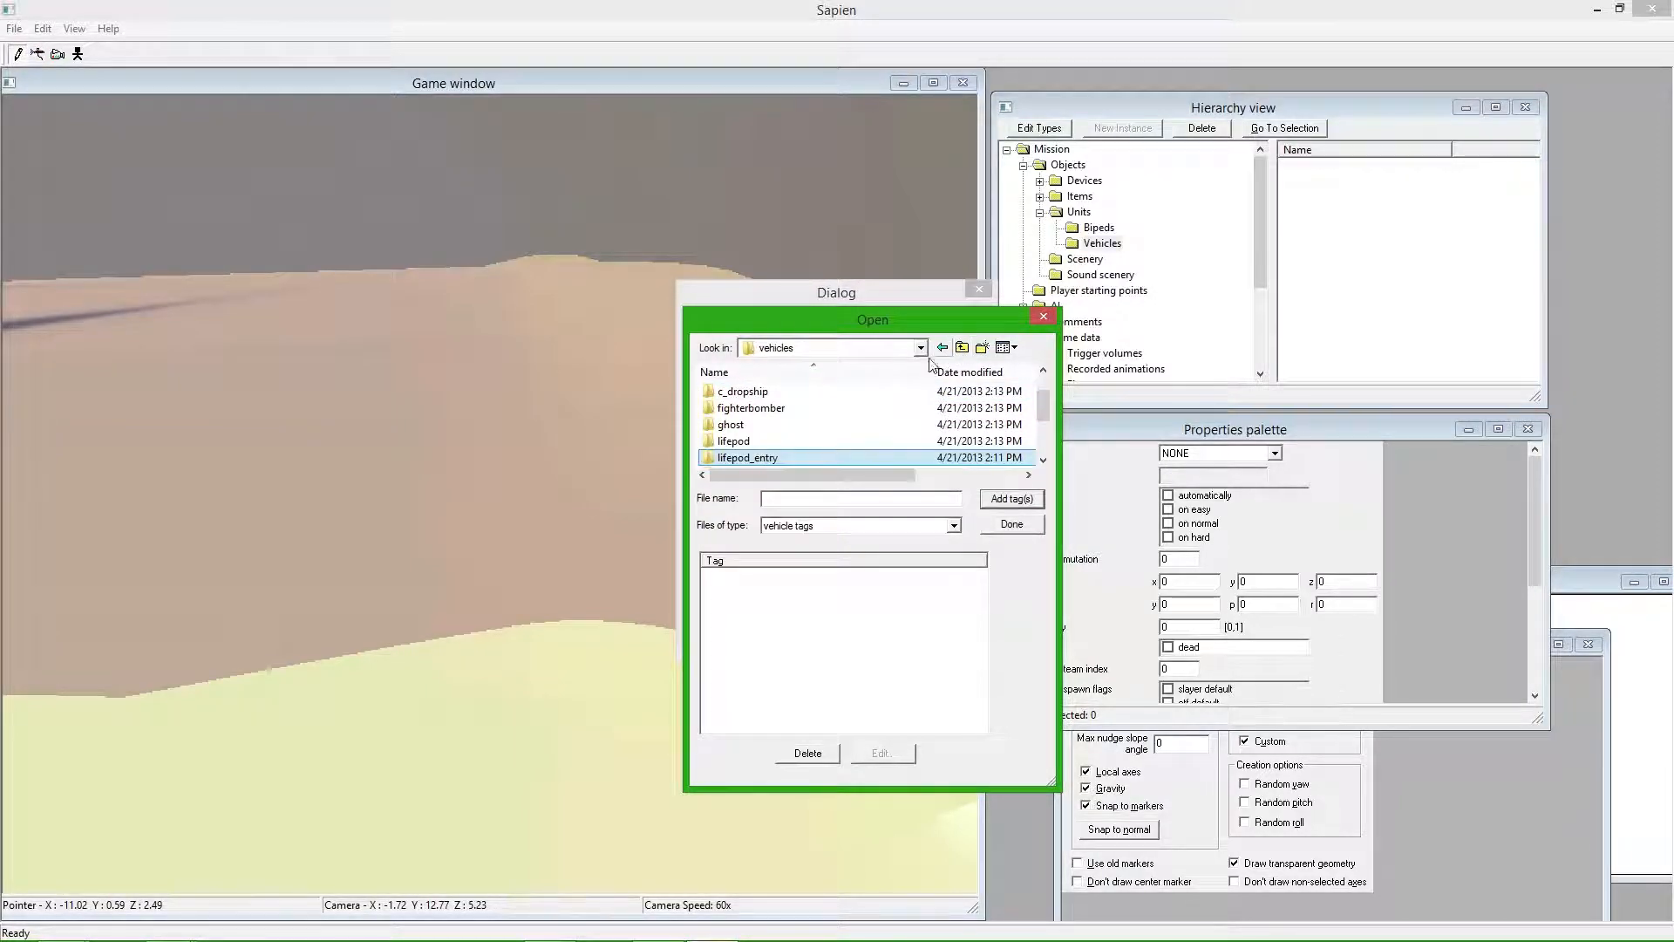
{"action": "scroll", "coordinate": [768, 436], "scroll_direction": "up", "scroll_amount": 2}
{"action": "double_click", "coordinate": [781, 440]}
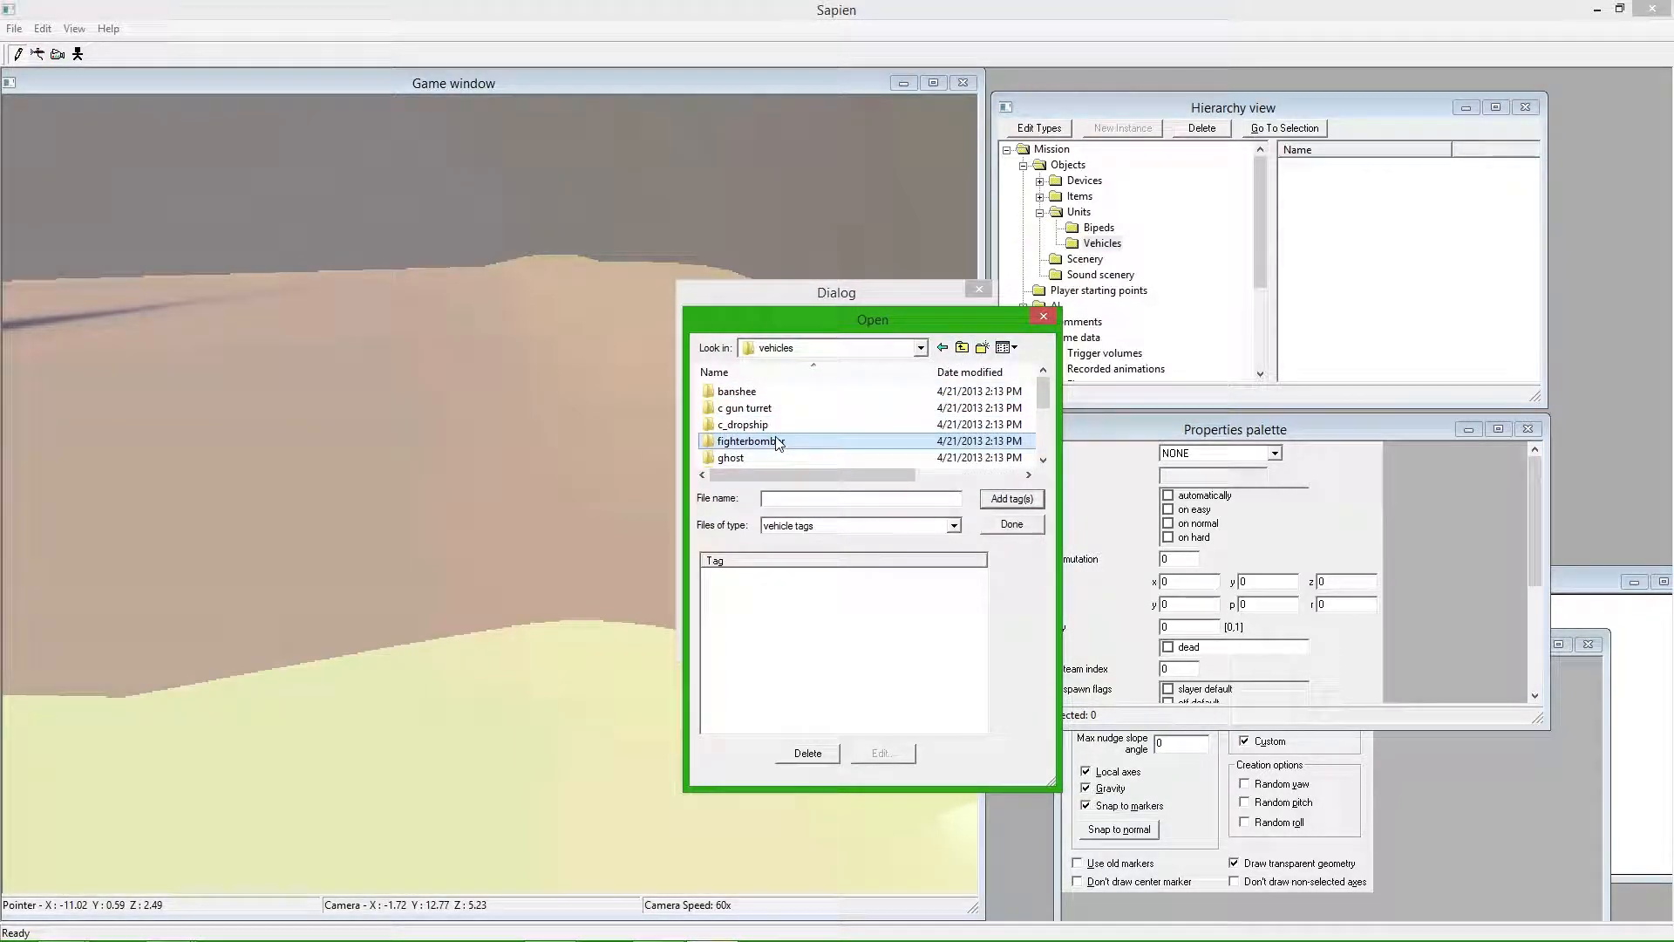
{"action": "left_click", "coordinate": [963, 348]}
{"action": "scroll", "coordinate": [834, 415], "scroll_direction": "down", "scroll_amount": 1}
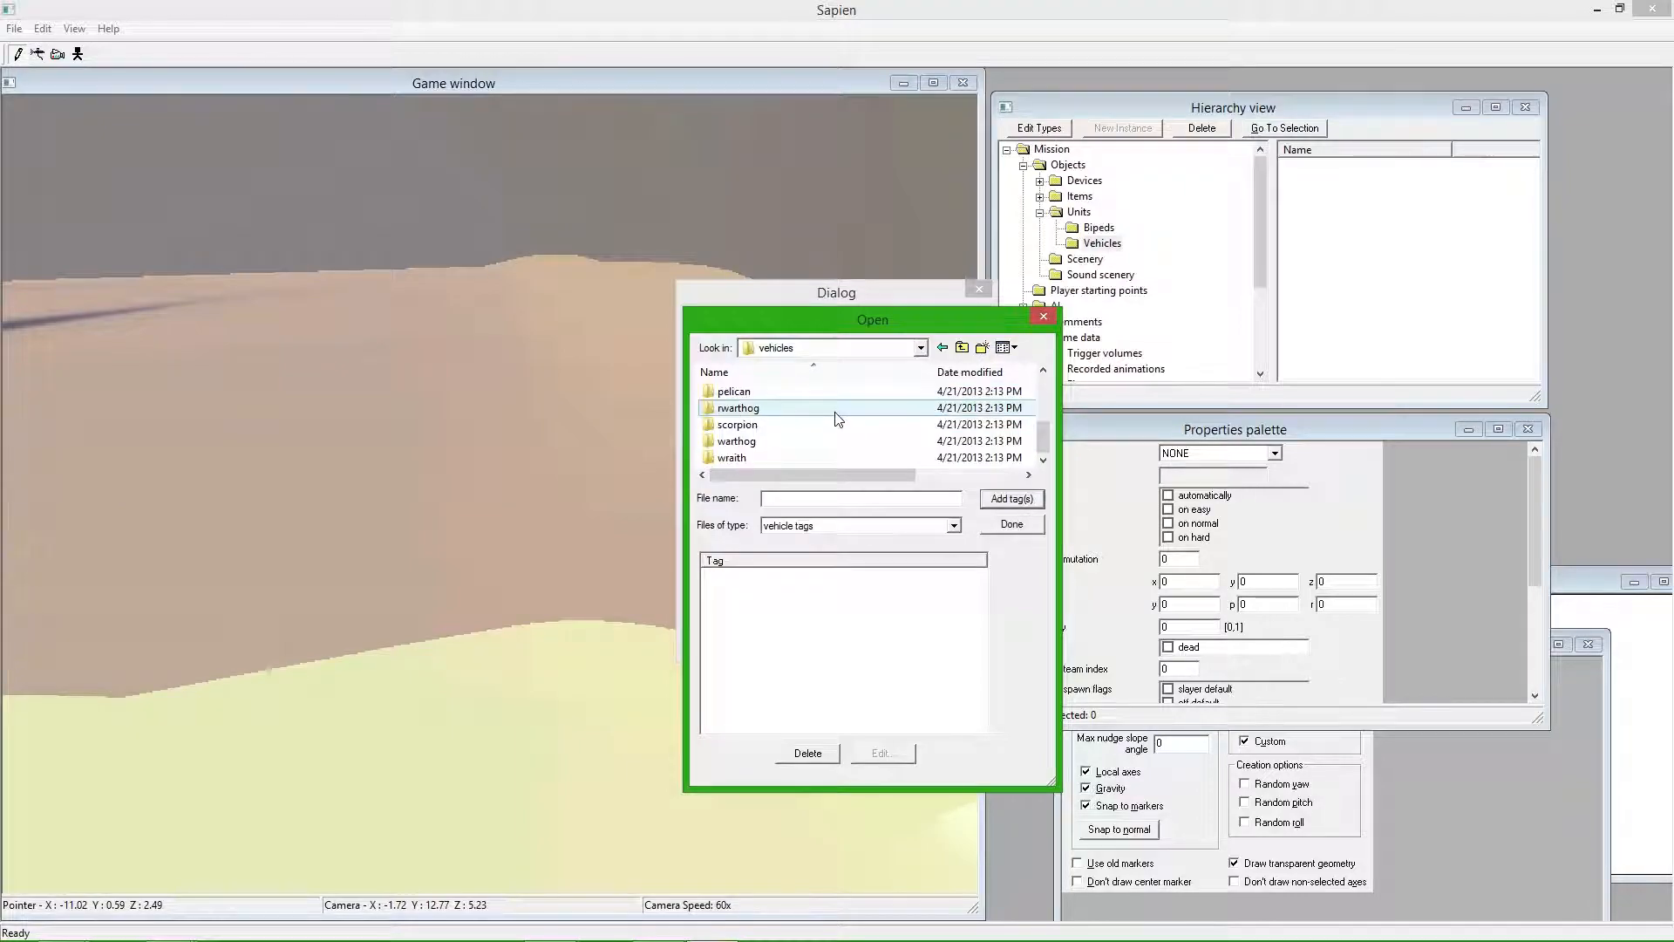
{"action": "scroll", "coordinate": [798, 449], "scroll_direction": "up", "scroll_amount": 2}
- Add banshee_mp.vehicle from the banshee folder to the scenario's vehicle types and close the type editor
{"action": "double_click", "coordinate": [792, 392]}
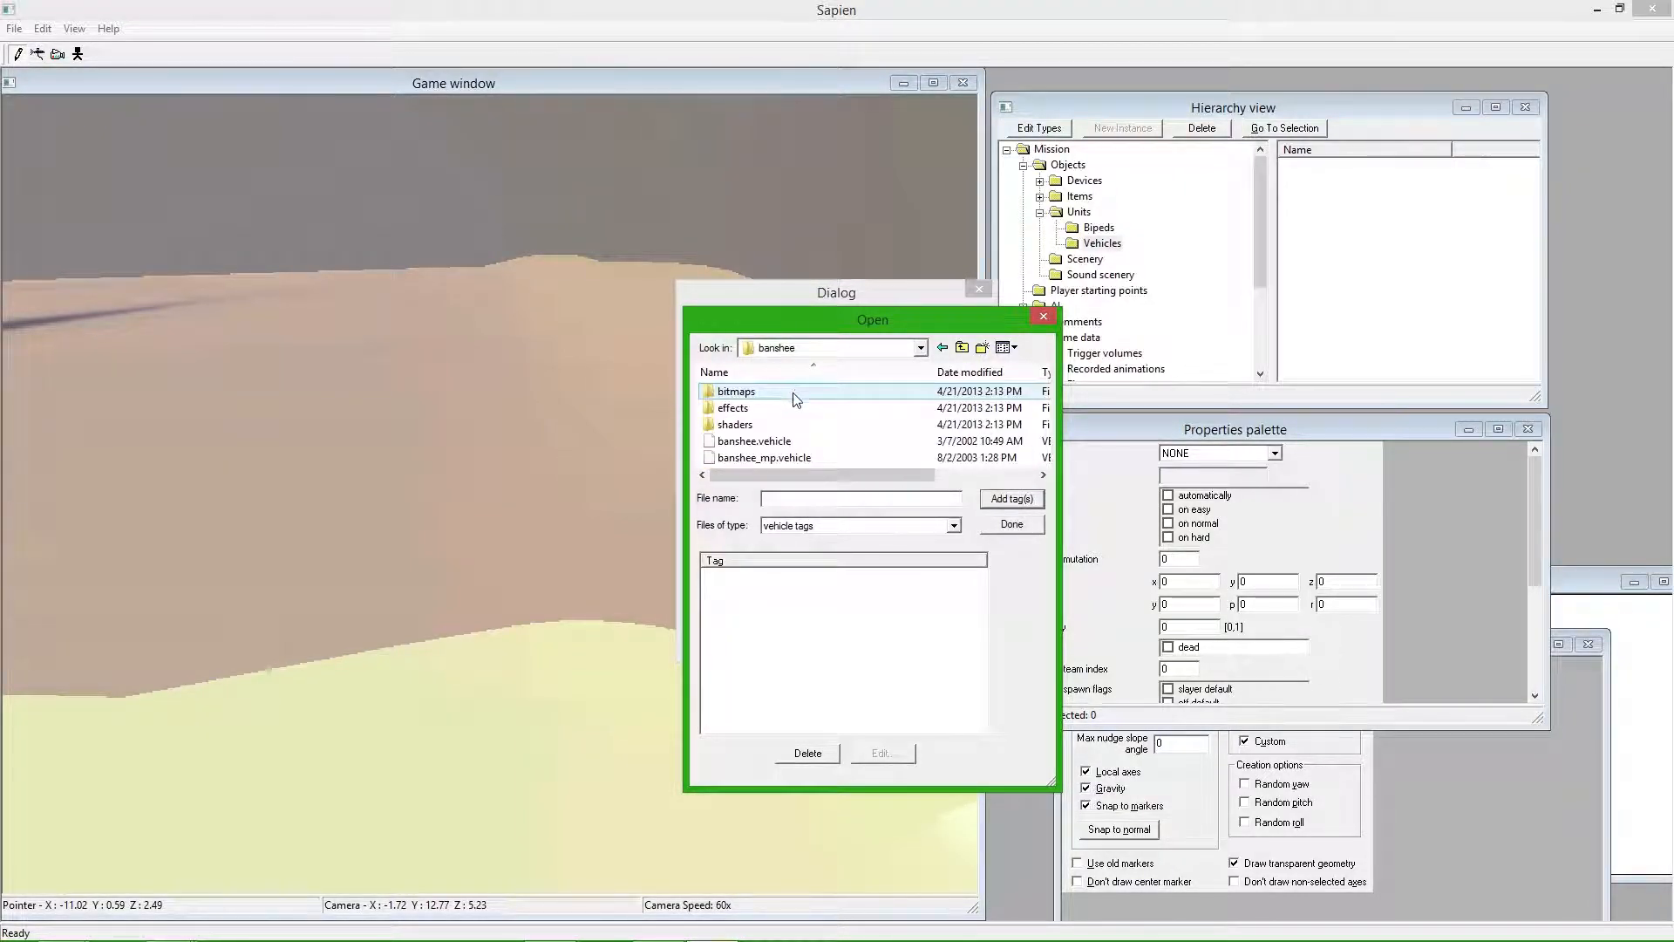
{"action": "double_click", "coordinate": [765, 459]}
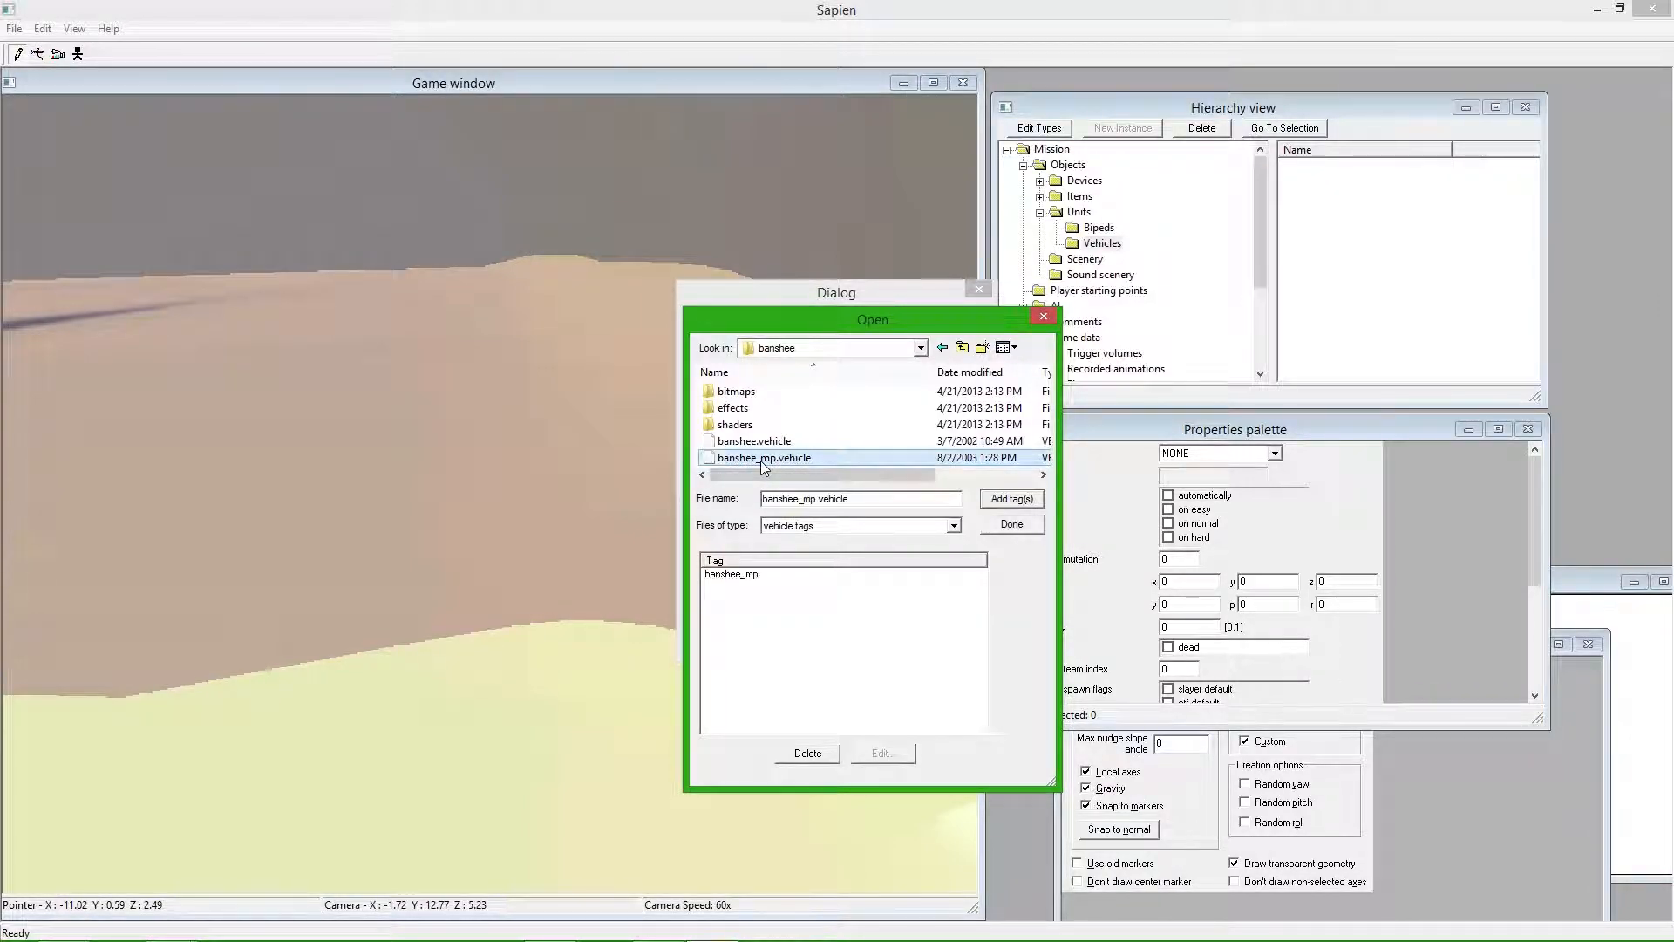
{"action": "left_click", "coordinate": [1012, 524]}
{"action": "left_click", "coordinate": [947, 634]}
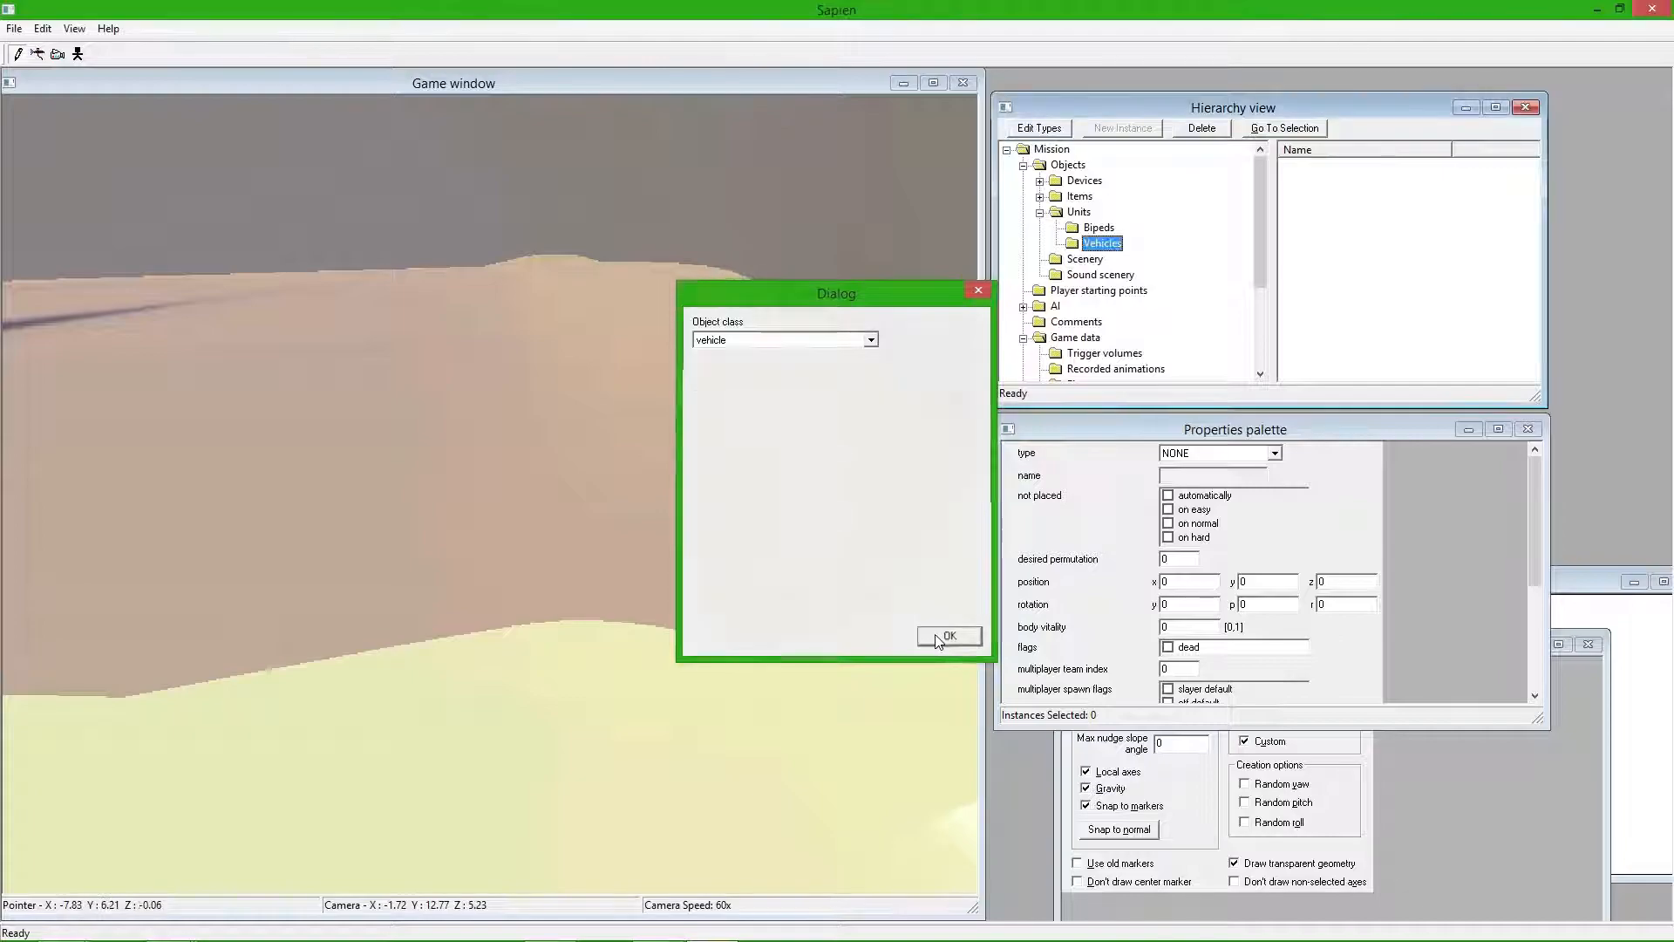
- Place a vehicle on the sand, set its type to banshee_mp and move it to about X -8.67, Y -5.14
{"action": "left_click", "coordinate": [590, 364]}
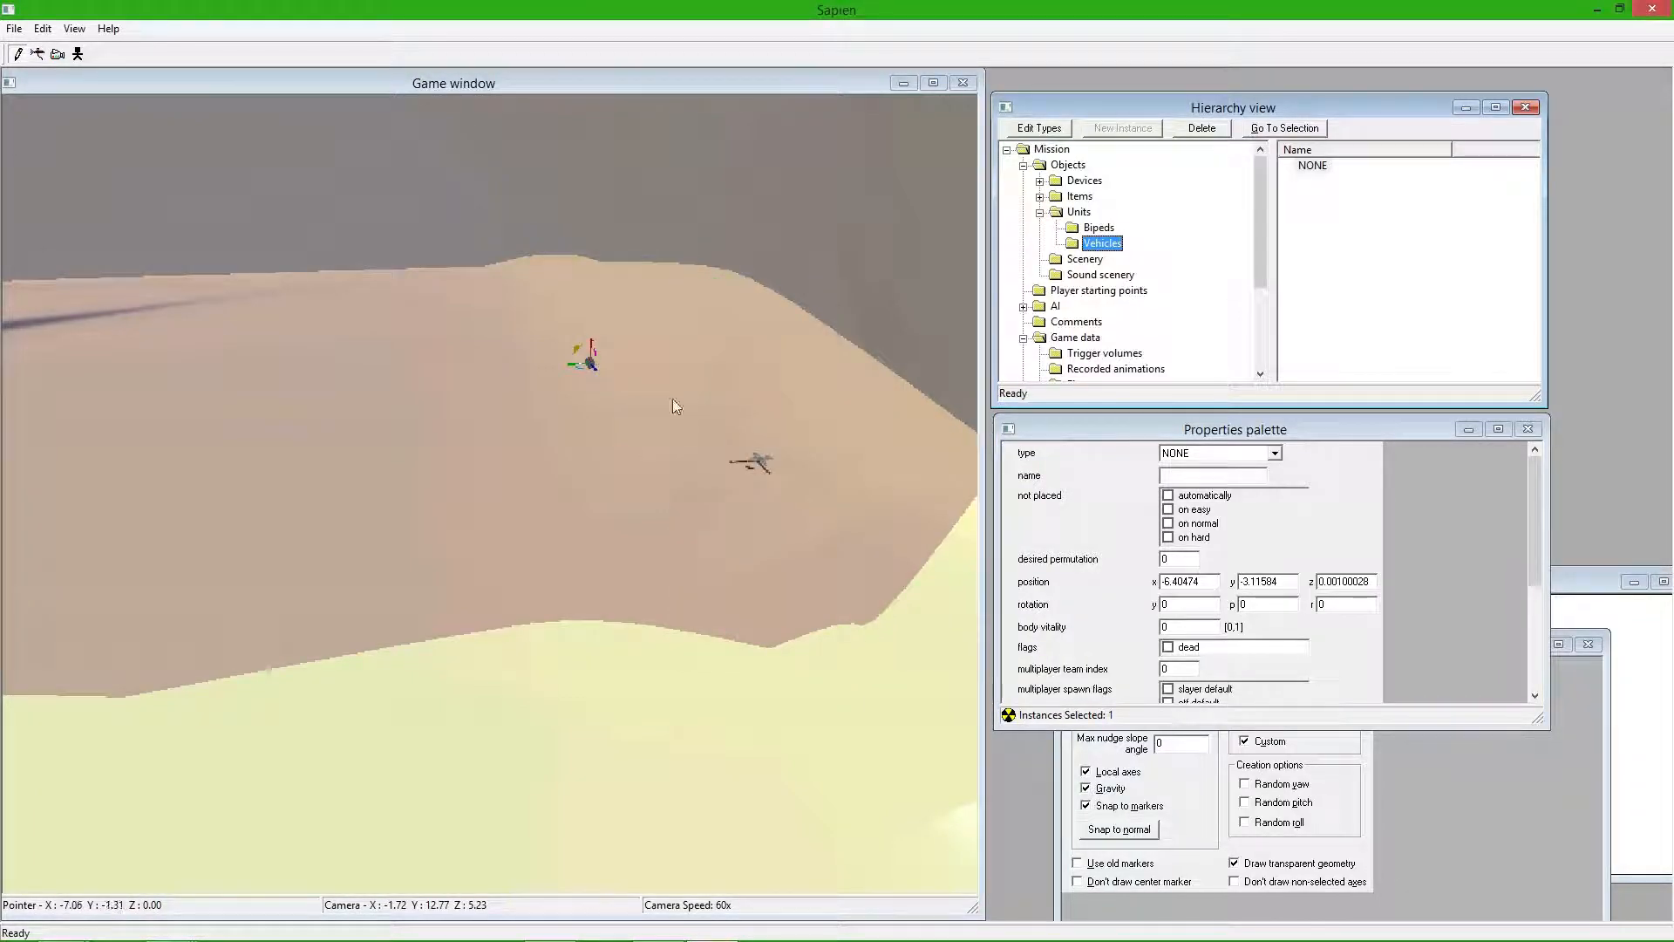
{"action": "left_click", "coordinate": [1207, 454]}
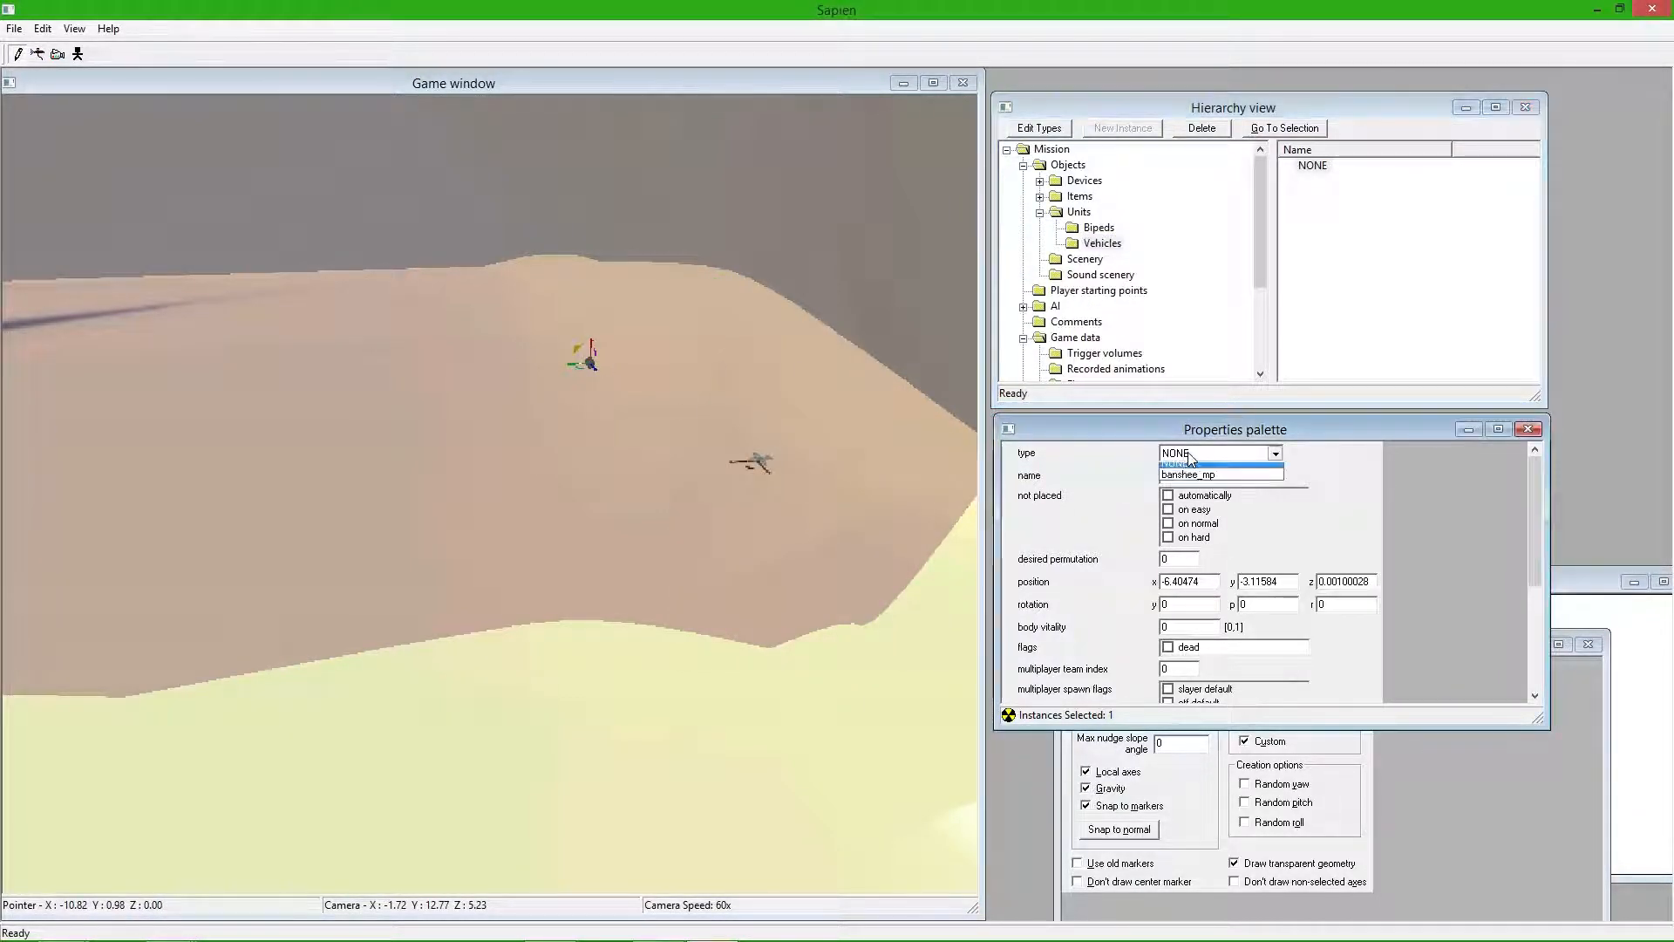
{"action": "left_click", "coordinate": [1204, 480]}
{"action": "left_click_drag", "start_coordinate": [602, 347], "coordinate": [668, 306]}
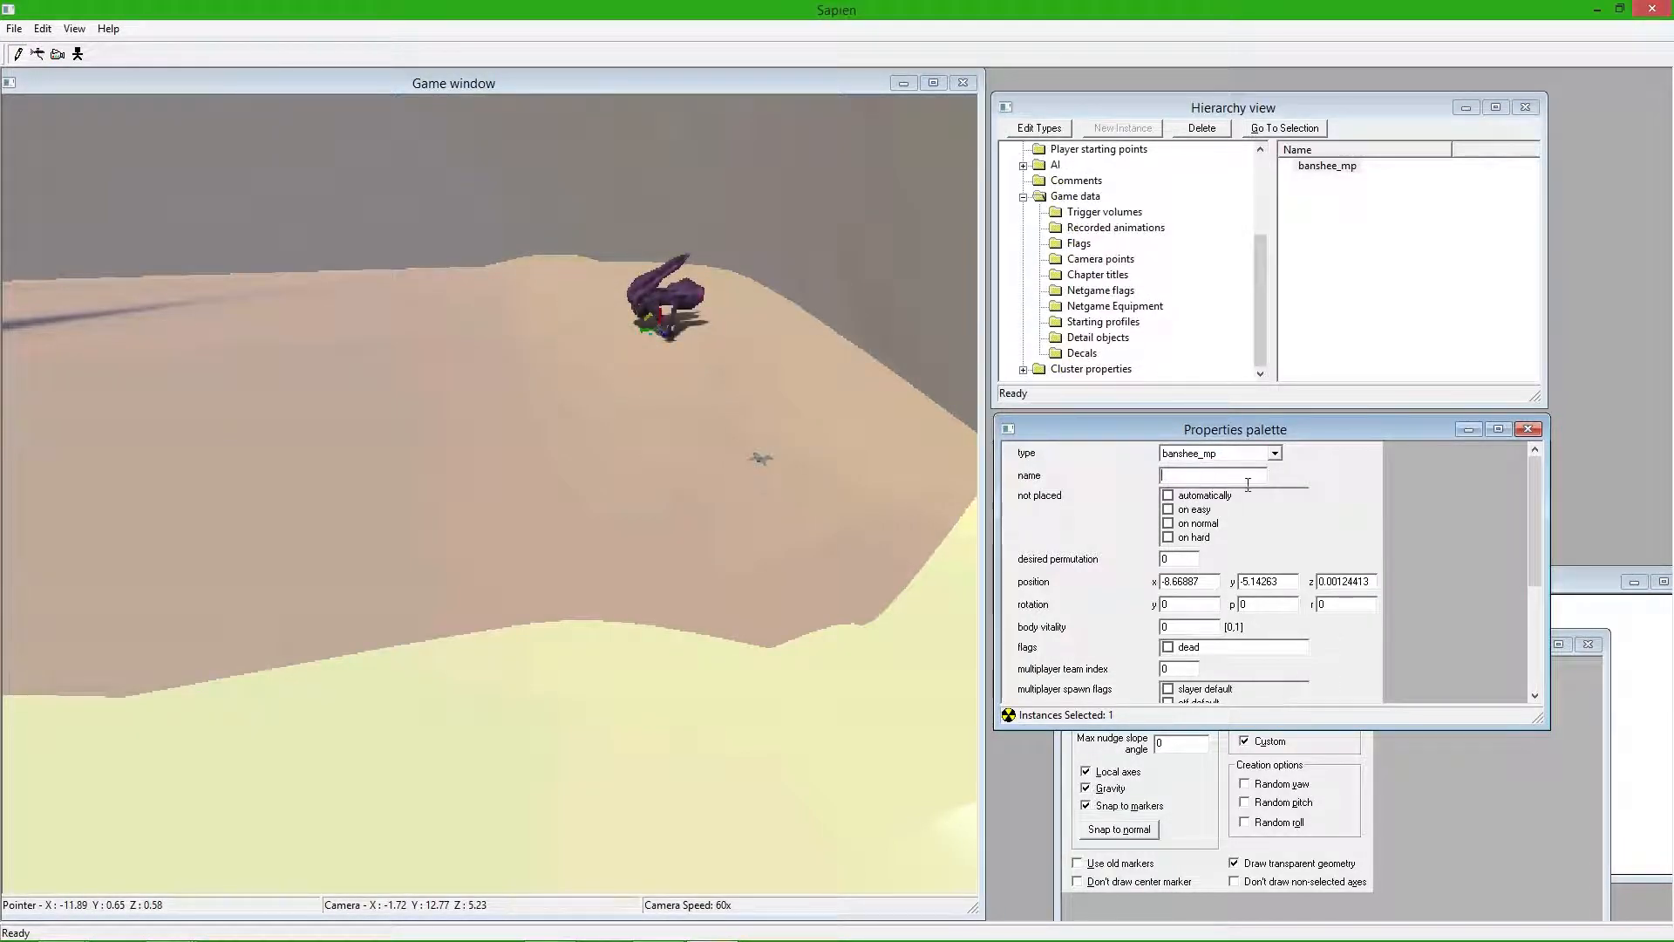
{"action": "scroll", "coordinate": [1248, 484], "scroll_direction": "down", "scroll_amount": 4}
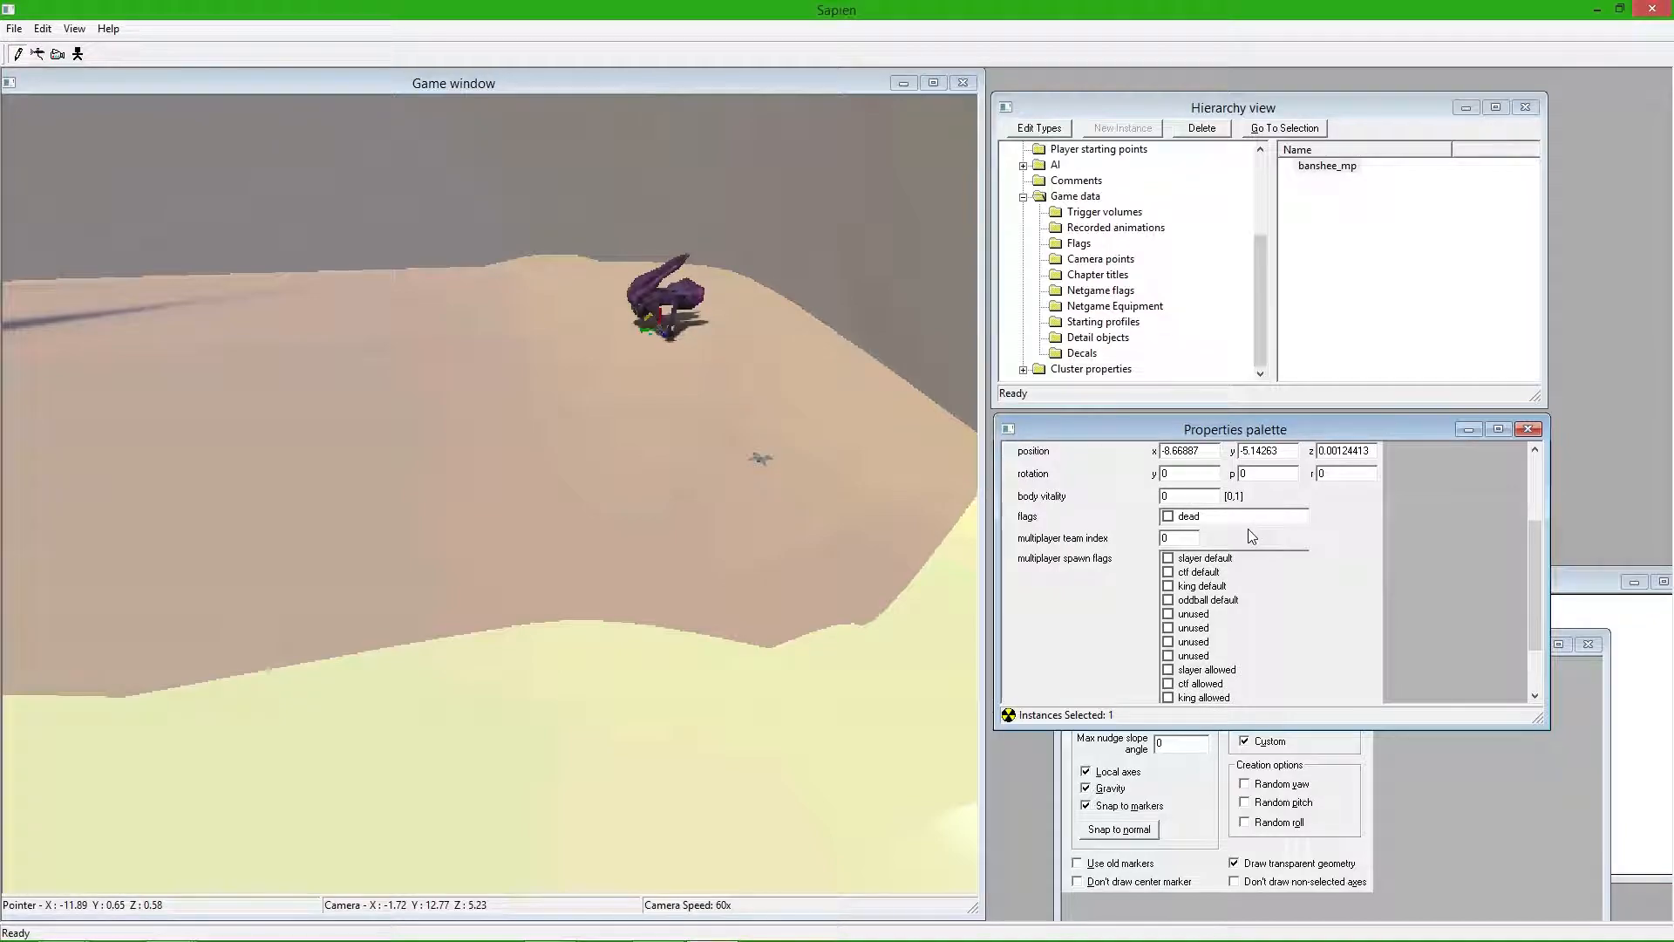
- Set the banshee's multiplayer team index to 1 and enable its ctf default and ctf allowed spawn flags
{"action": "scroll", "coordinate": [1203, 528], "scroll_direction": "down", "scroll_amount": 1}
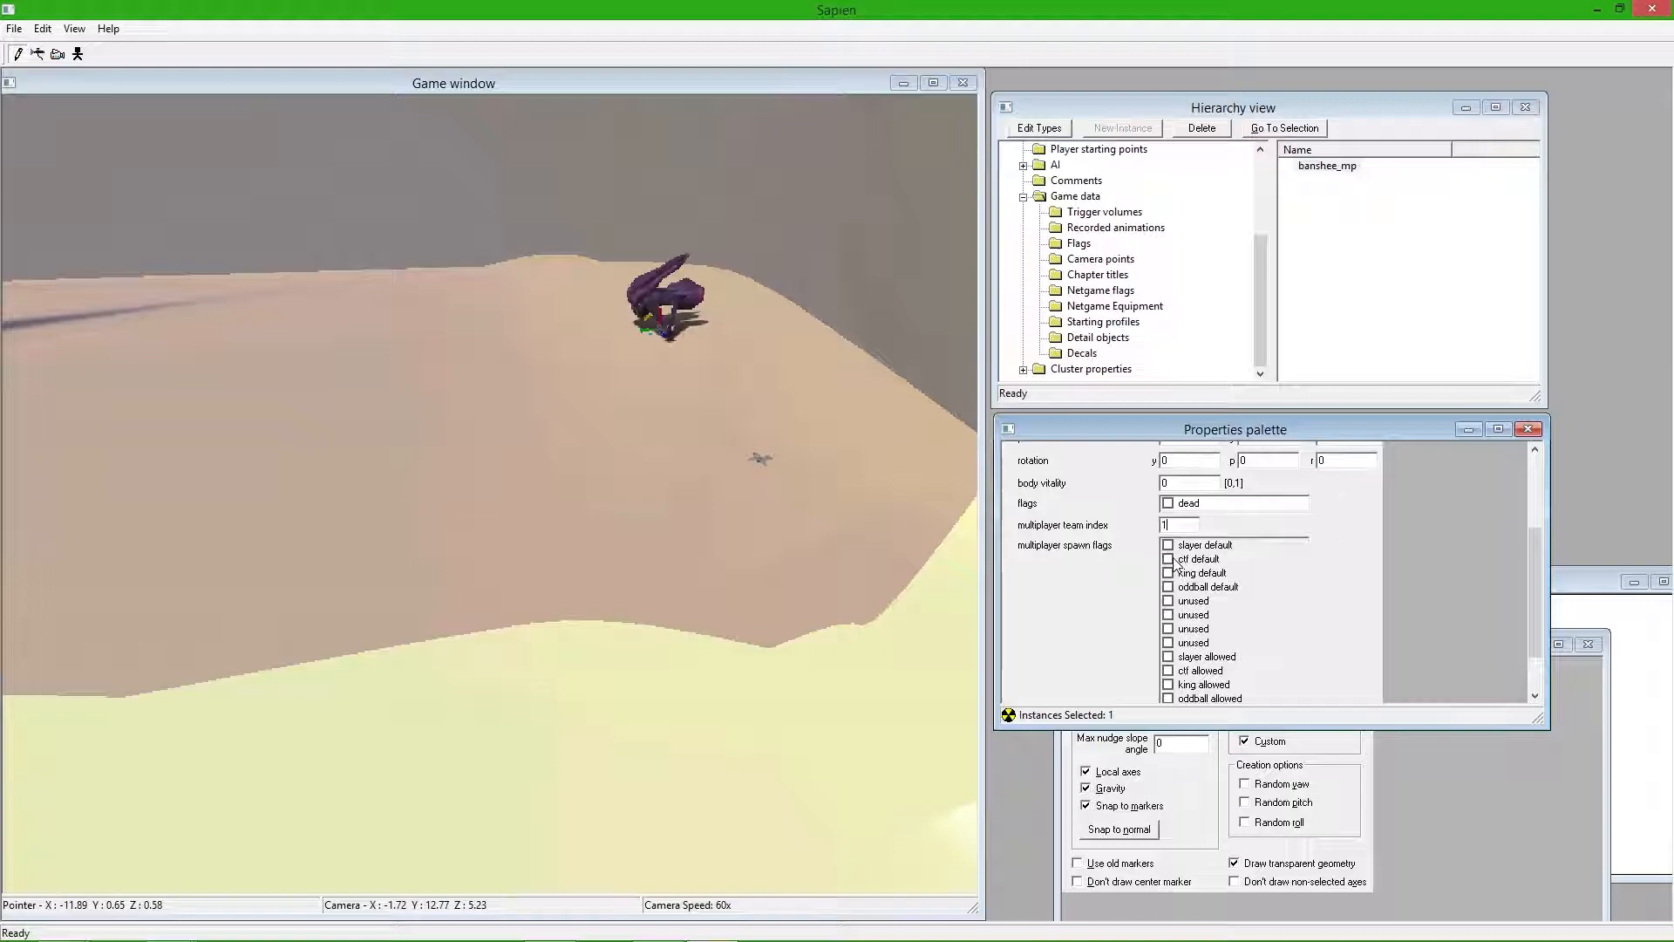
{"action": "left_click", "coordinate": [1169, 561]}
{"action": "scroll", "coordinate": [1116, 574], "scroll_direction": "down", "scroll_amount": 3}
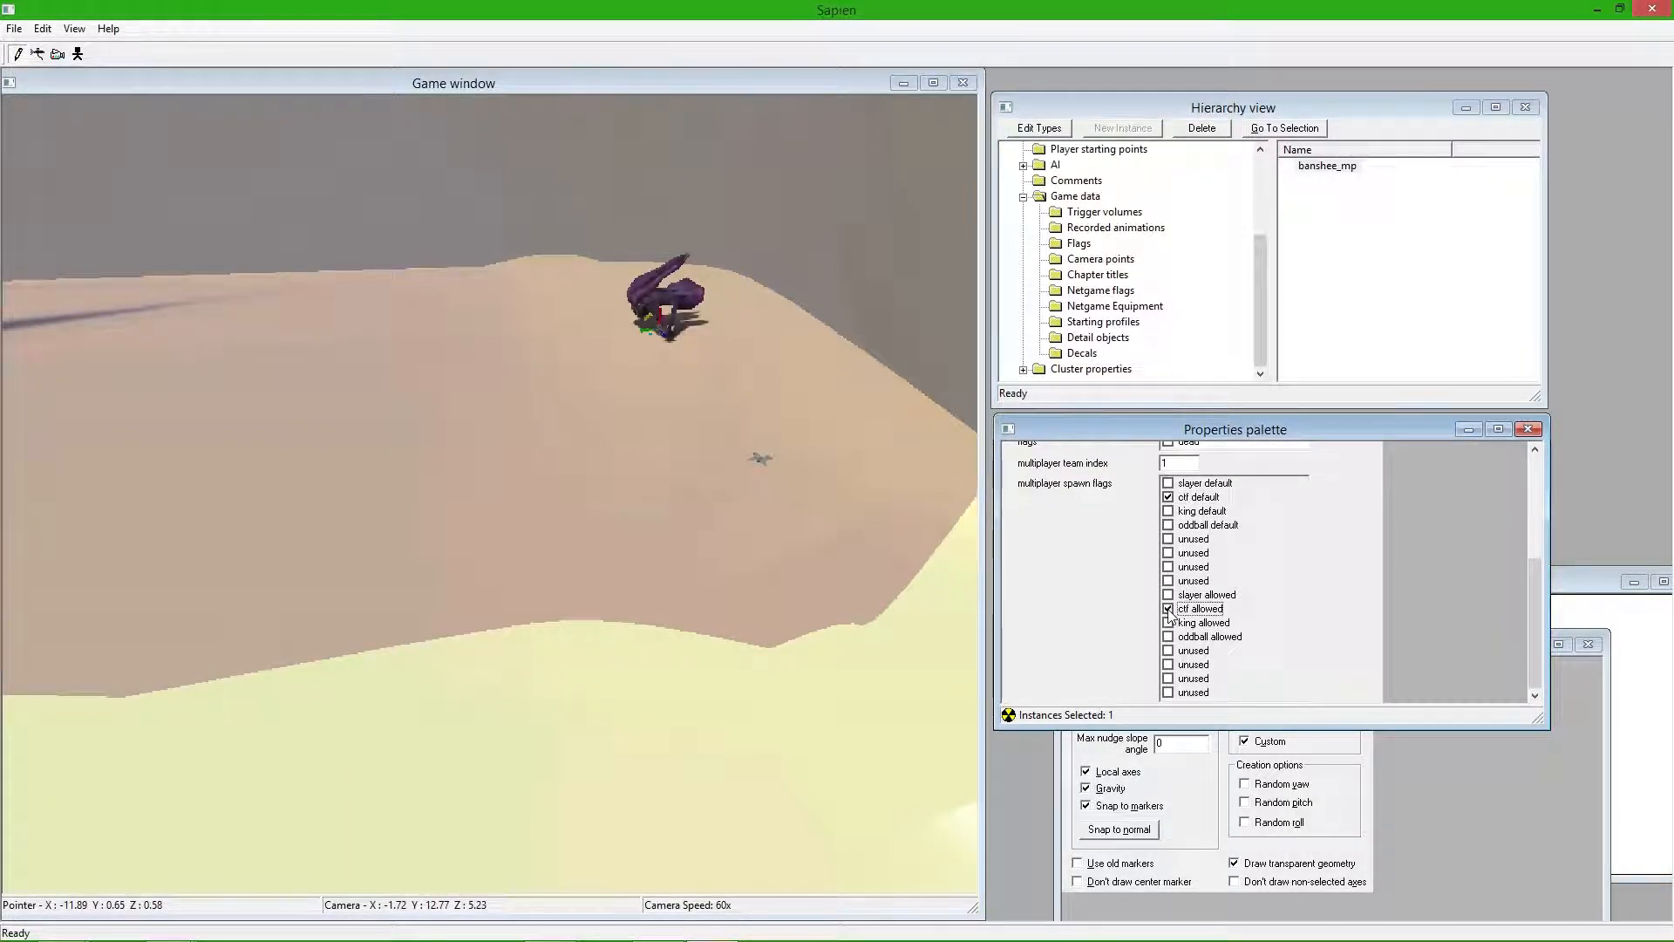
{"action": "scroll", "coordinate": [1081, 598], "scroll_direction": "up", "scroll_amount": 10}
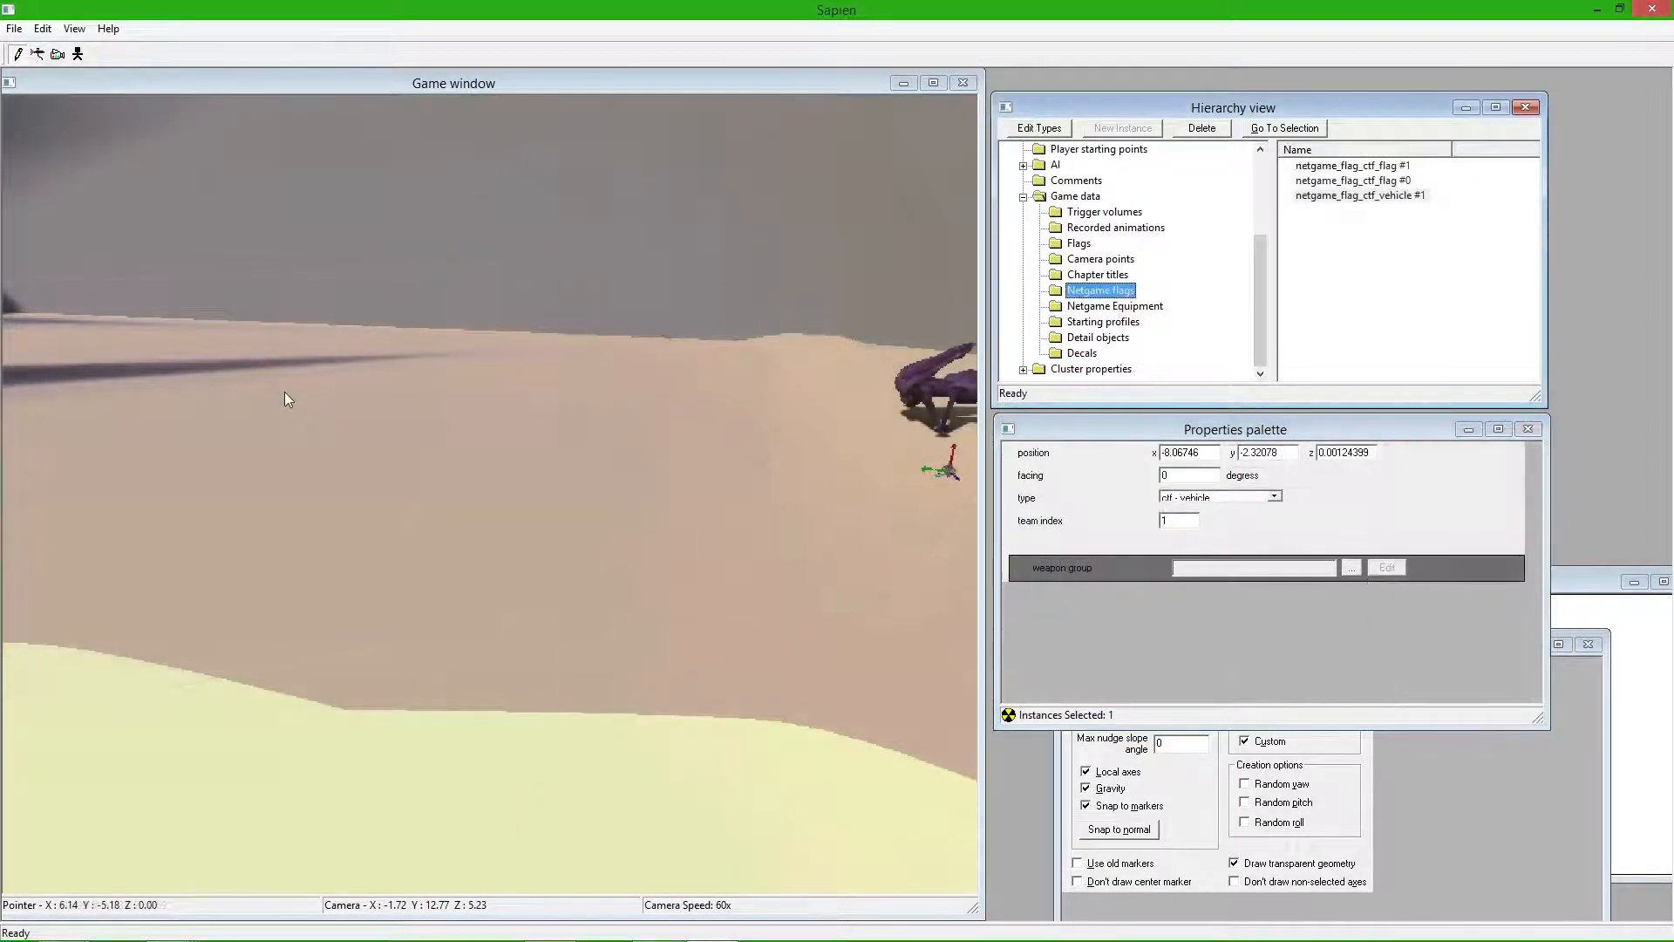
- Place a netgame flag at about x 6.1, y -5.2 as type oddball - ball spawn with team index 0
{"action": "right_click", "coordinate": [284, 390]}
{"action": "left_click", "coordinate": [1199, 497]}
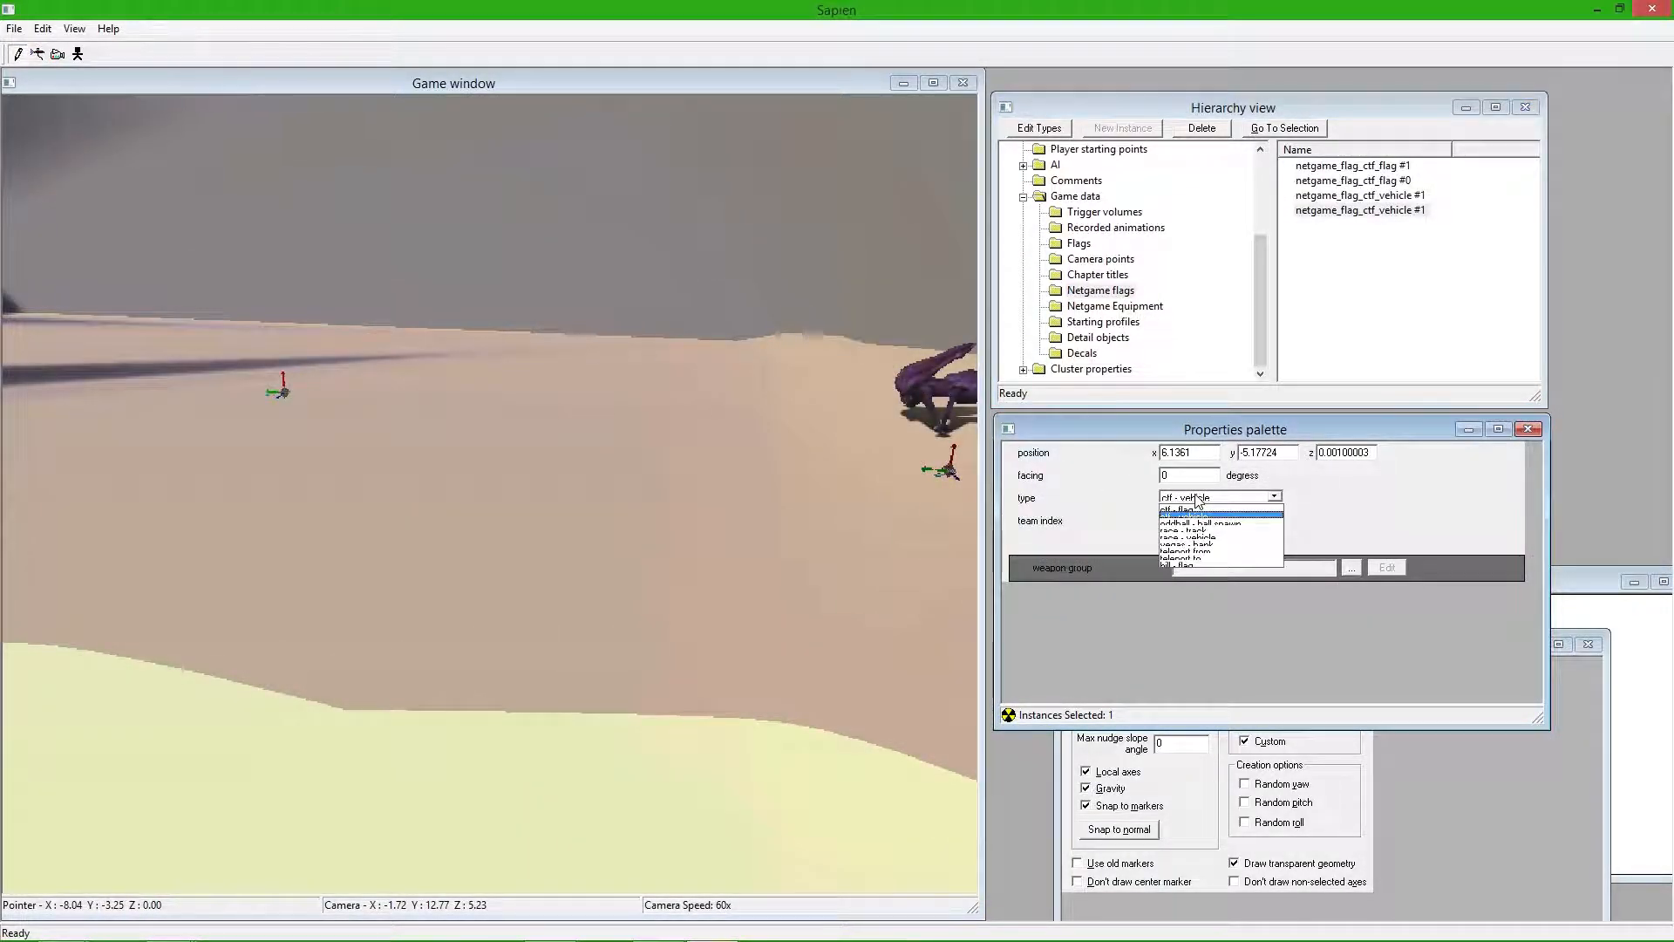
{"action": "left_click", "coordinate": [1199, 523]}
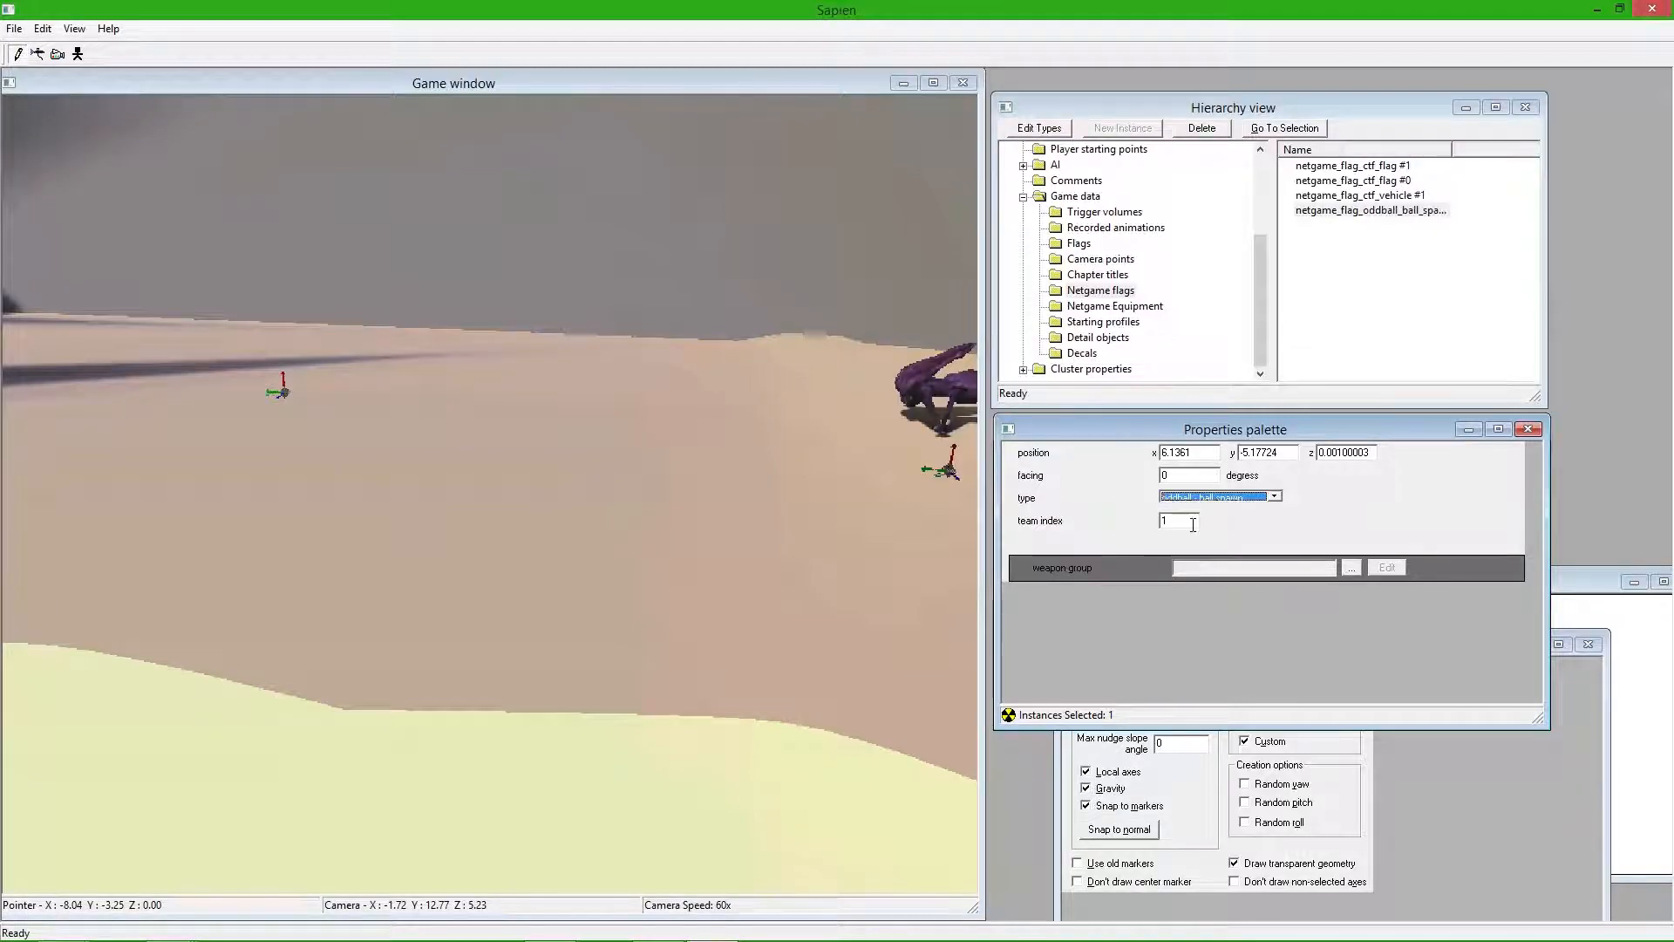
{"action": "middle_click_drag", "start_coordinate": [848, 437], "coordinate": [698, 439]}
{"action": "left_click_drag", "start_coordinate": [1191, 522], "coordinate": [1123, 521]}
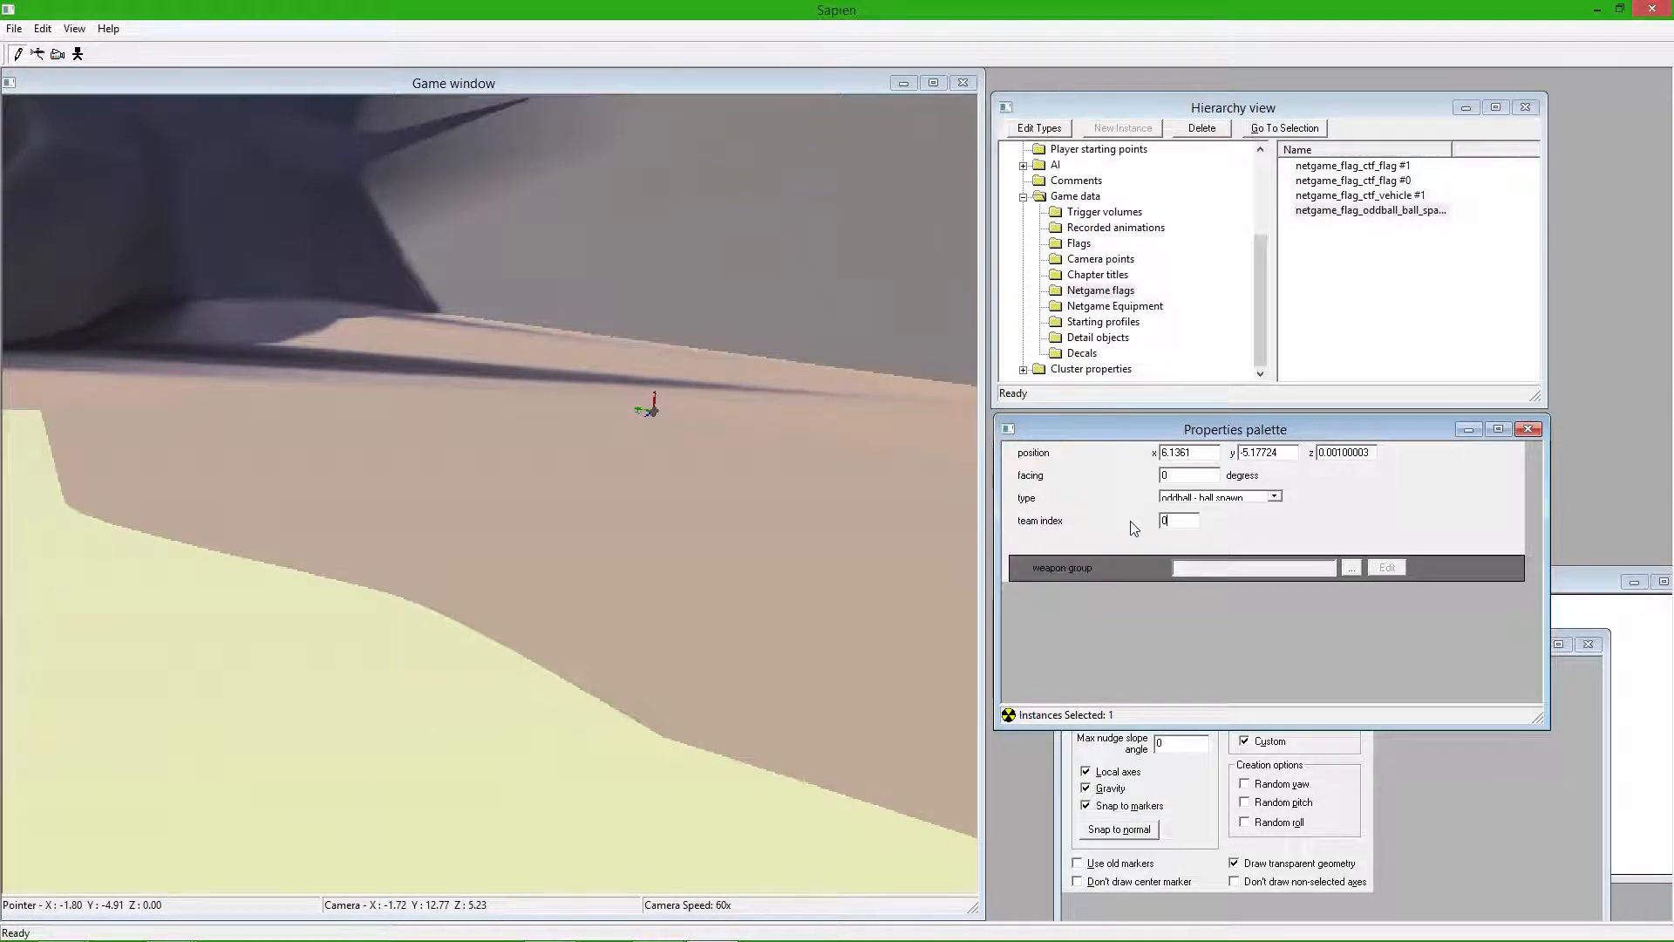
- Place another netgame flag at about x 5.4, y 0.3 as type race - vehicle with team index 1
{"action": "mouse_move", "coordinate": [581, 447]}
{"action": "middle_mouse_down"}
{"action": "mouse_move", "coordinate": [436, 423]}
{"action": "mouse_move", "coordinate": [523, 406]}
{"action": "mouse_move", "coordinate": [824, 410]}
{"action": "middle_mouse_up"}
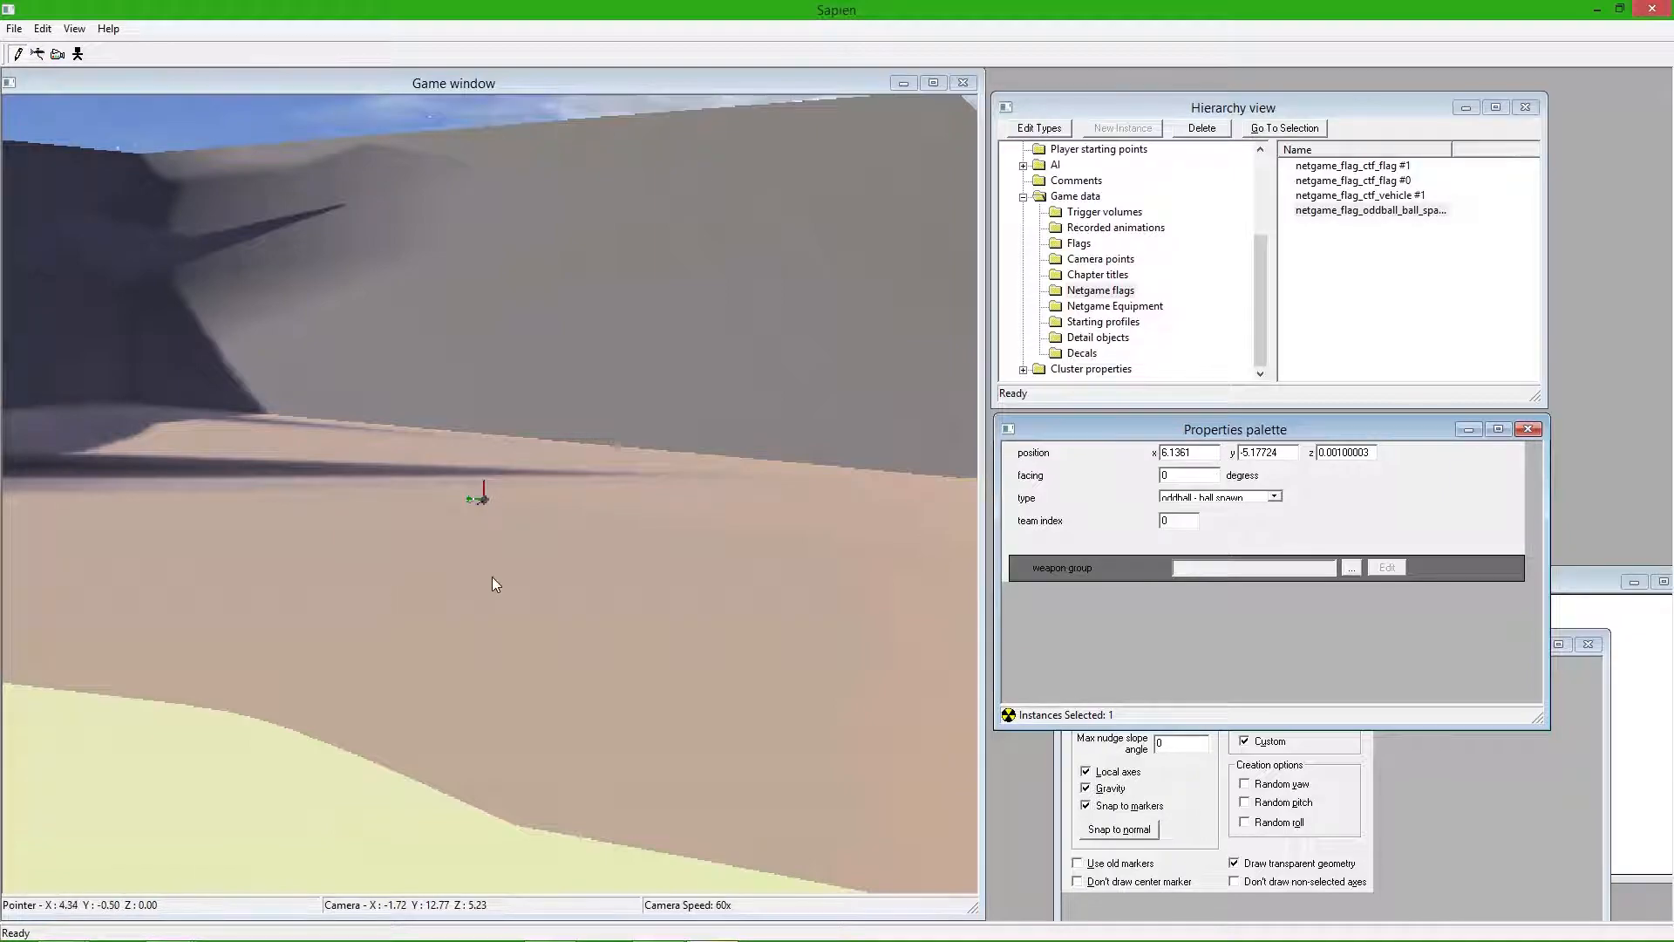
{"action": "mouse_move", "coordinate": [797, 522]}
{"action": "middle_mouse_down"}
{"action": "mouse_move", "coordinate": [706, 522]}
{"action": "mouse_move", "coordinate": [632, 465]}
{"action": "middle_mouse_up"}
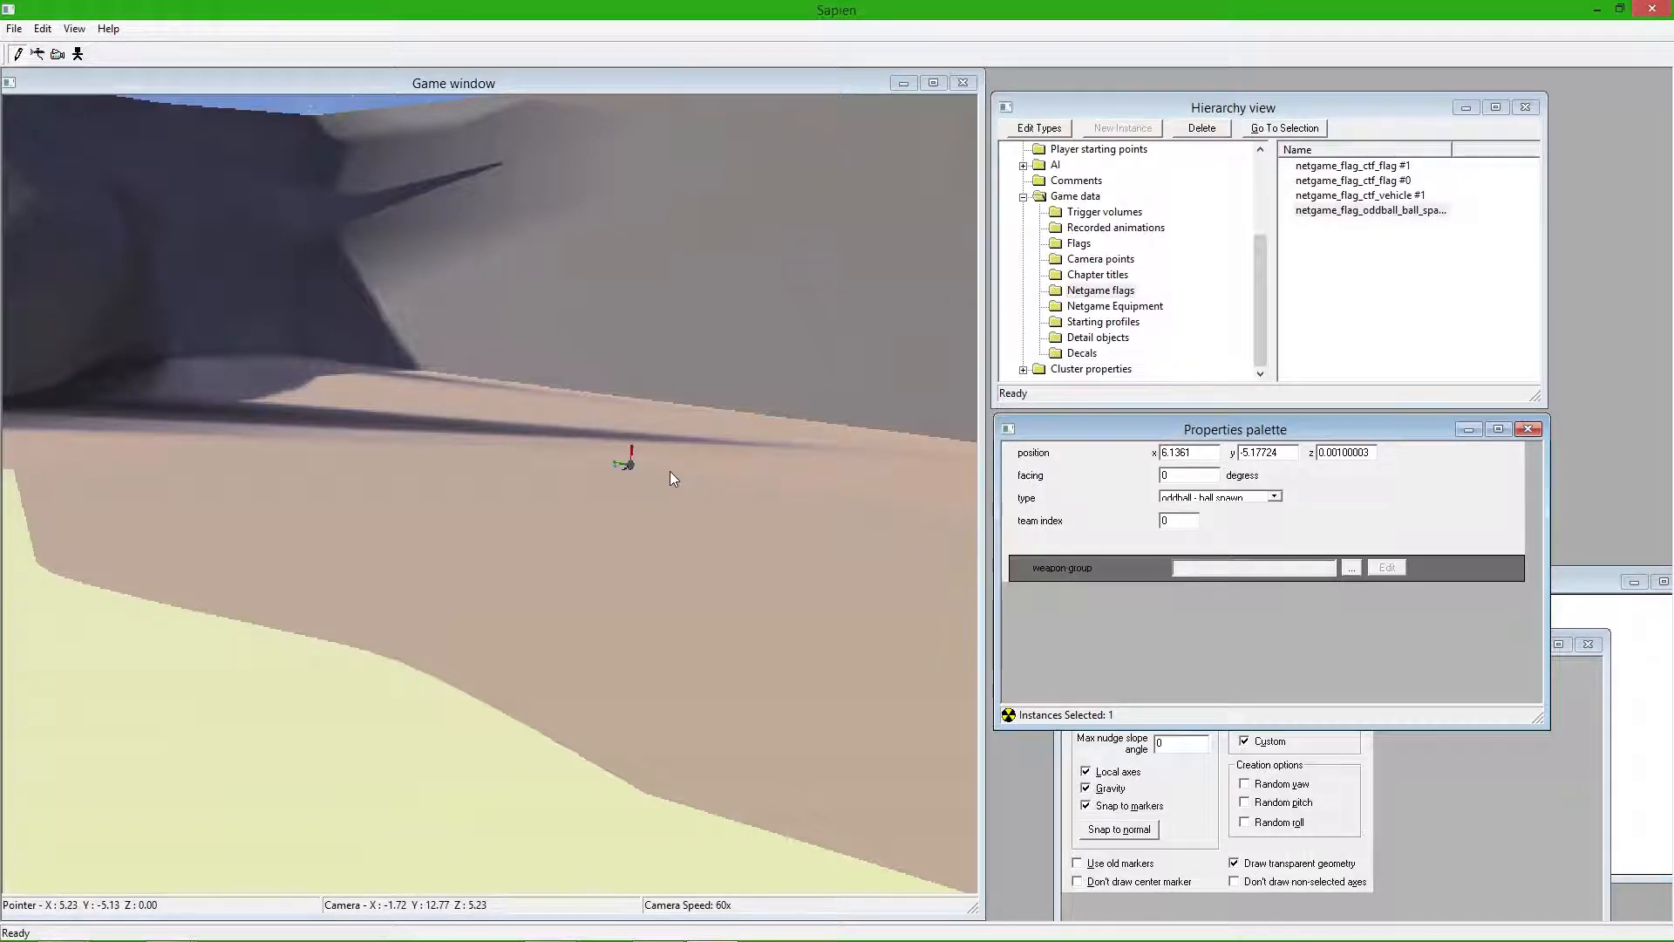
{"action": "middle_click_drag", "start_coordinate": [691, 472], "coordinate": [602, 436]}
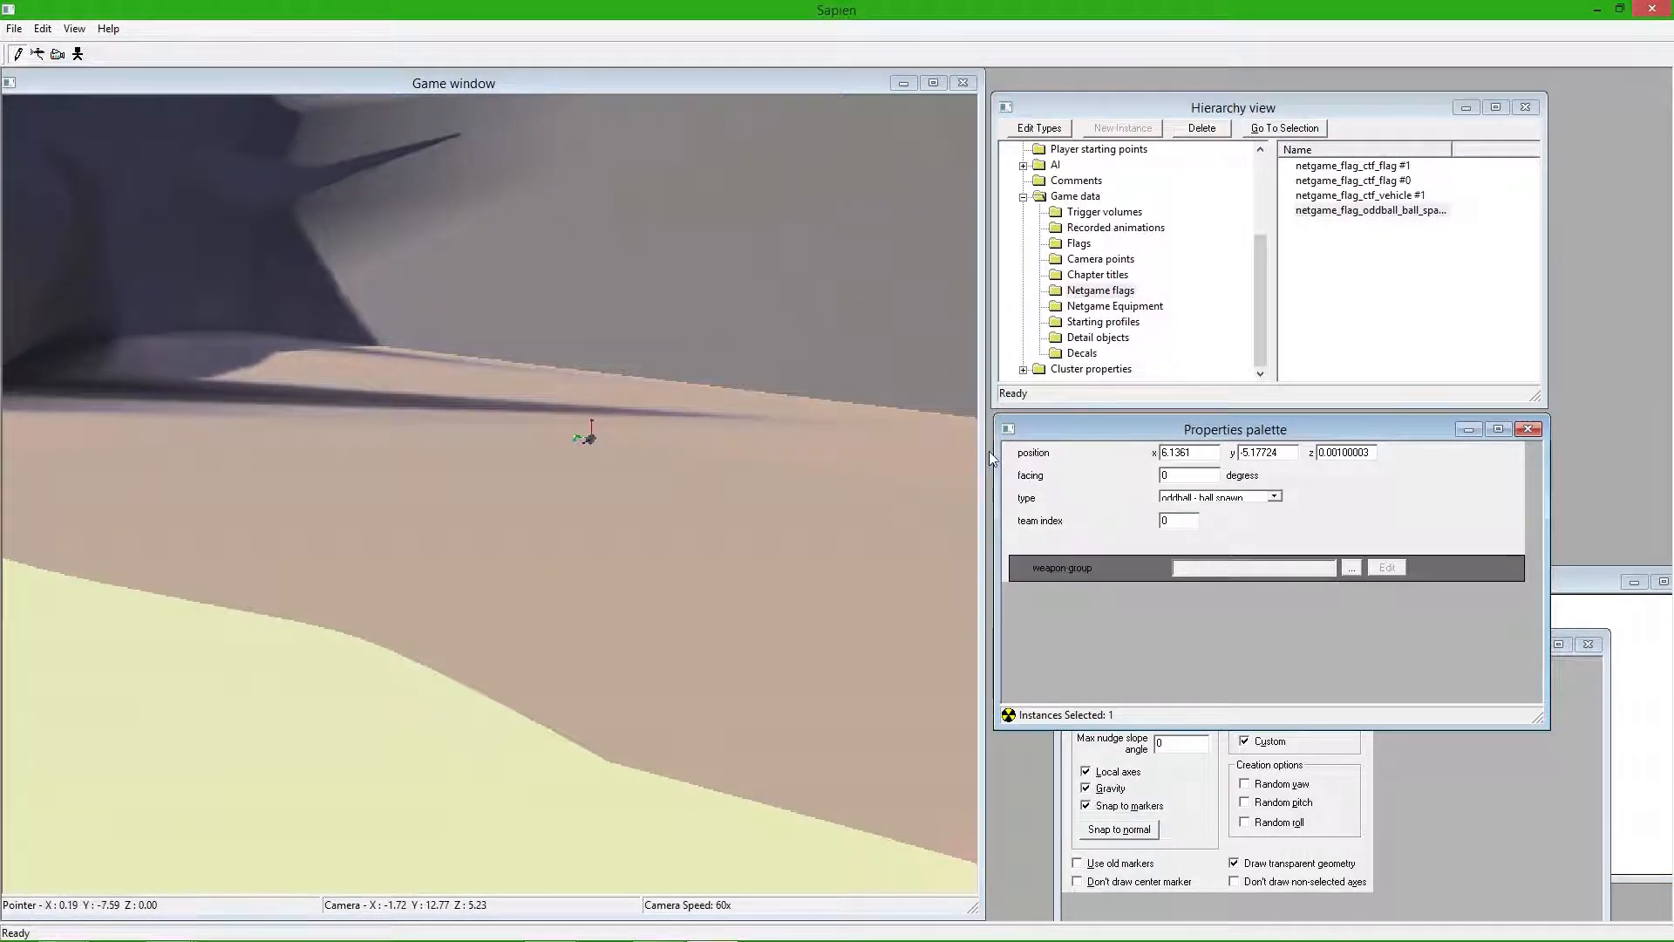
{"action": "right_click", "coordinate": [505, 515]}
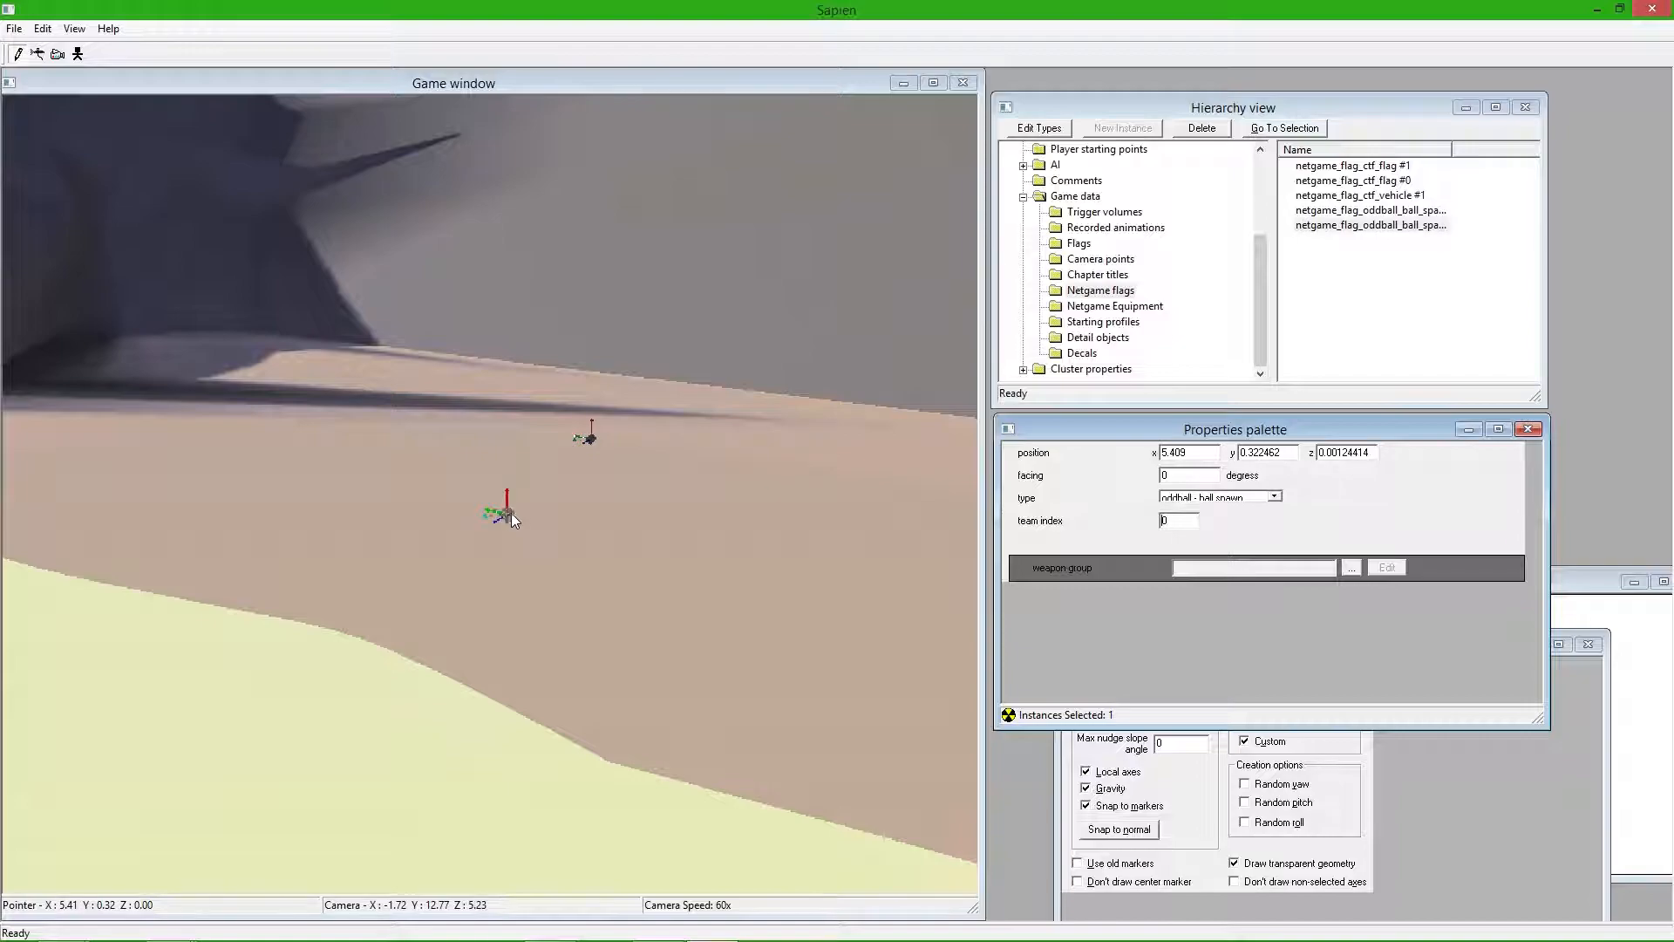
{"action": "left_click", "coordinate": [1220, 505]}
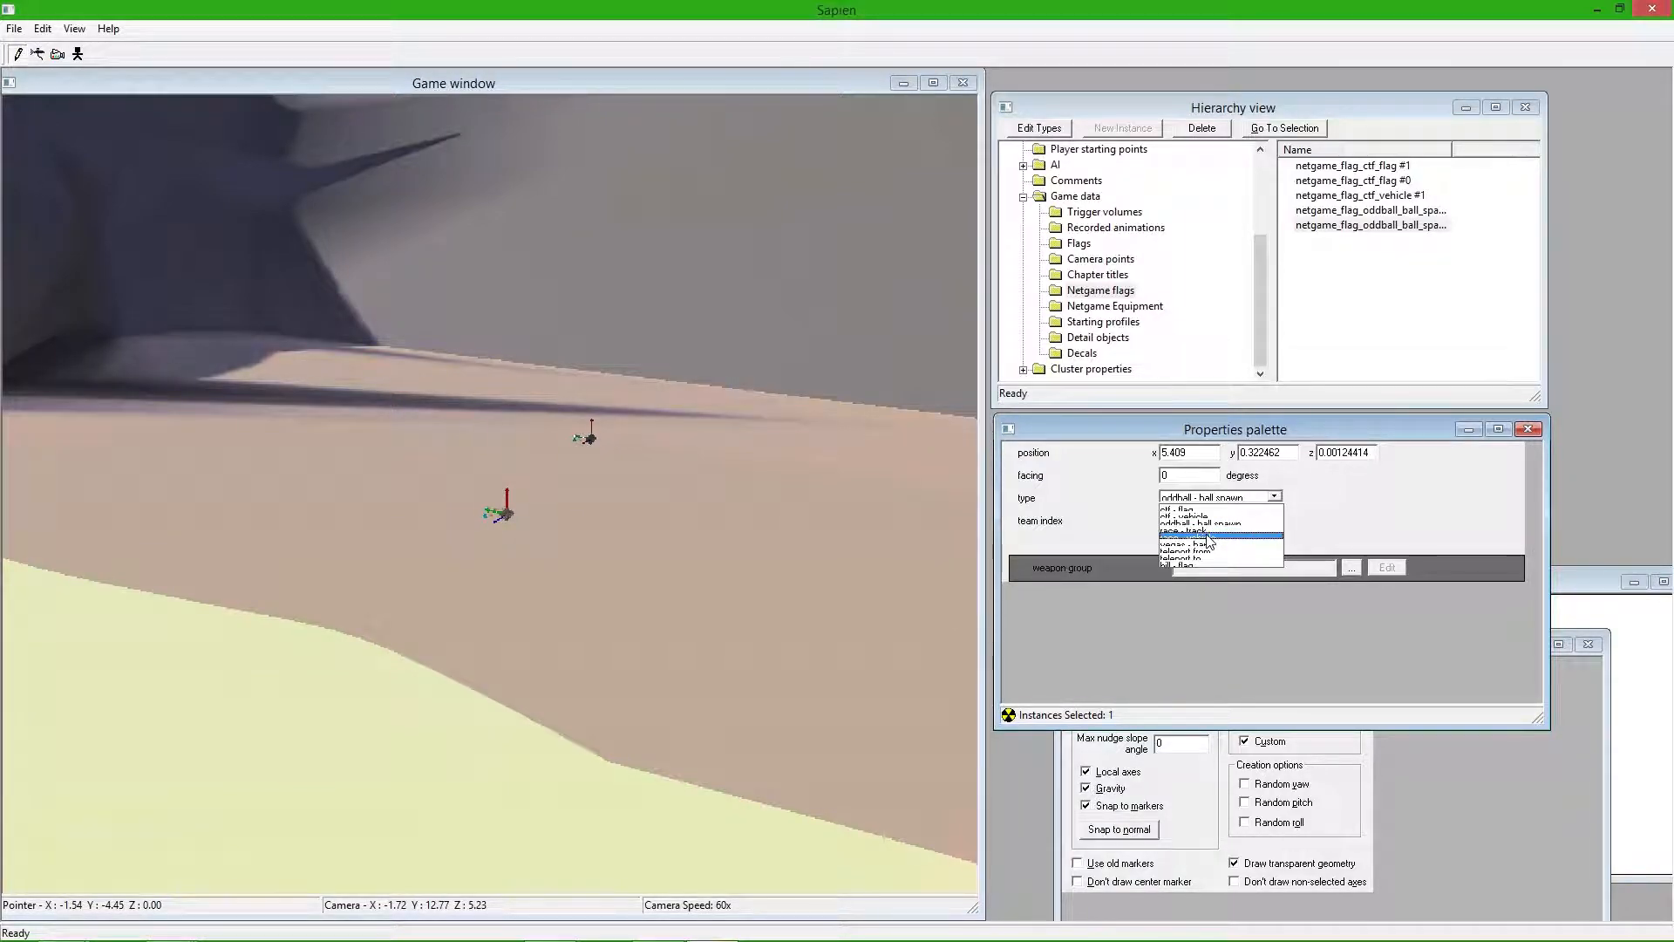
{"action": "left_click", "coordinate": [1209, 539]}
{"action": "mouse_move", "coordinate": [713, 508]}
{"action": "middle_mouse_down"}
{"action": "mouse_move", "coordinate": [841, 512]}
{"action": "mouse_move", "coordinate": [615, 484]}
{"action": "mouse_move", "coordinate": [864, 487]}
{"action": "mouse_move", "coordinate": [790, 531]}
{"action": "mouse_move", "coordinate": [536, 521]}
{"action": "mouse_move", "coordinate": [720, 515]}
{"action": "middle_mouse_up"}
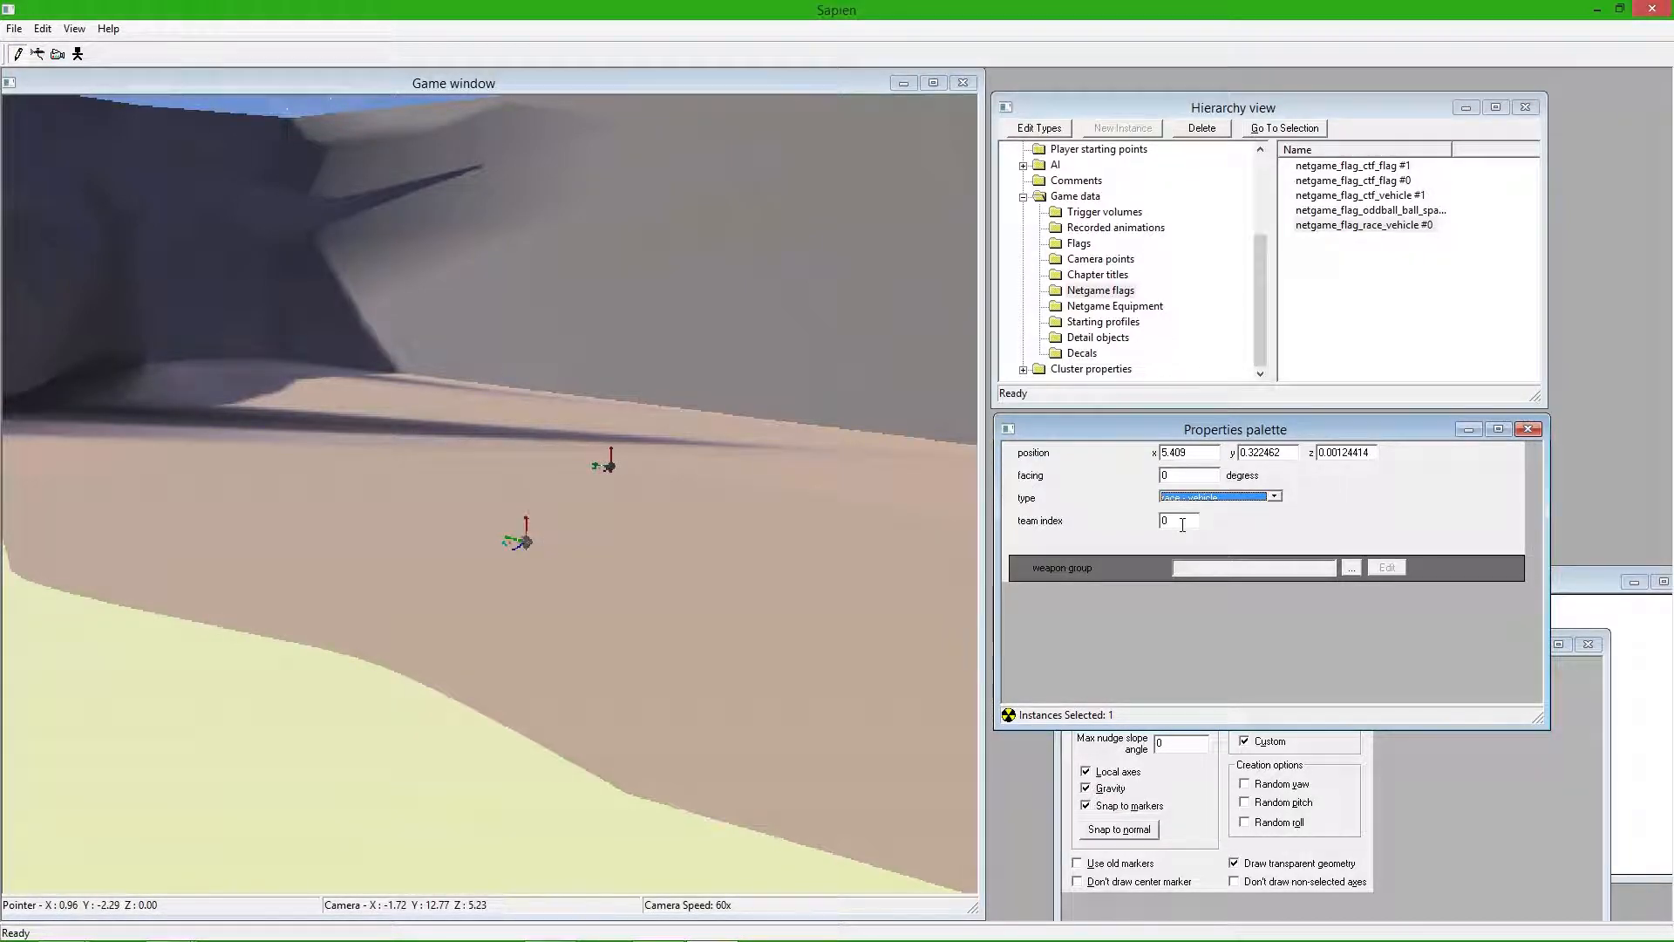
{"action": "left_click", "coordinate": [1182, 522]}
- Move the race vehicle flag across the sand to about x 4.0, y 1.8
{"action": "mouse_move", "coordinate": [719, 514]}
{"action": "middle_mouse_down"}
{"action": "mouse_move", "coordinate": [671, 480]}
{"action": "mouse_move", "coordinate": [741, 475]}
{"action": "mouse_move", "coordinate": [523, 471]}
{"action": "mouse_move", "coordinate": [731, 520]}
{"action": "middle_mouse_up"}
{"action": "key", "text": "d"}
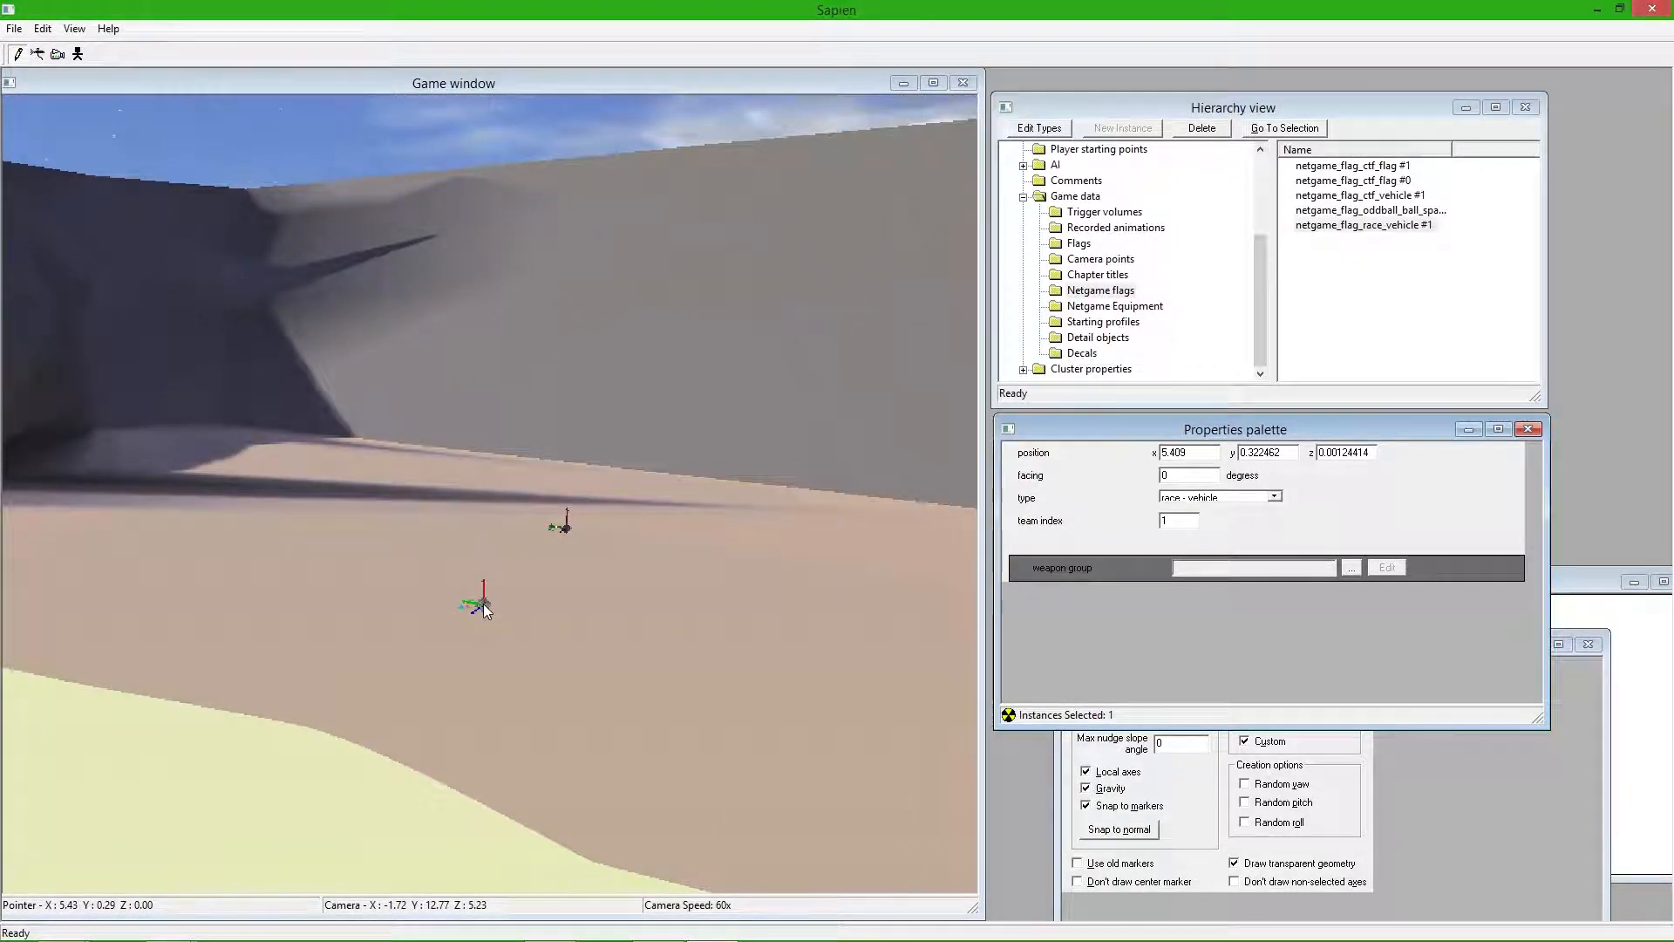
{"action": "mouse_move", "coordinate": [483, 605]}
{"action": "left_mouse_down"}
{"action": "mouse_move", "coordinate": [599, 741]}
{"action": "mouse_move", "coordinate": [593, 702]}
{"action": "left_mouse_up"}
{"action": "middle_click_drag", "start_coordinate": [594, 707], "coordinate": [750, 645]}
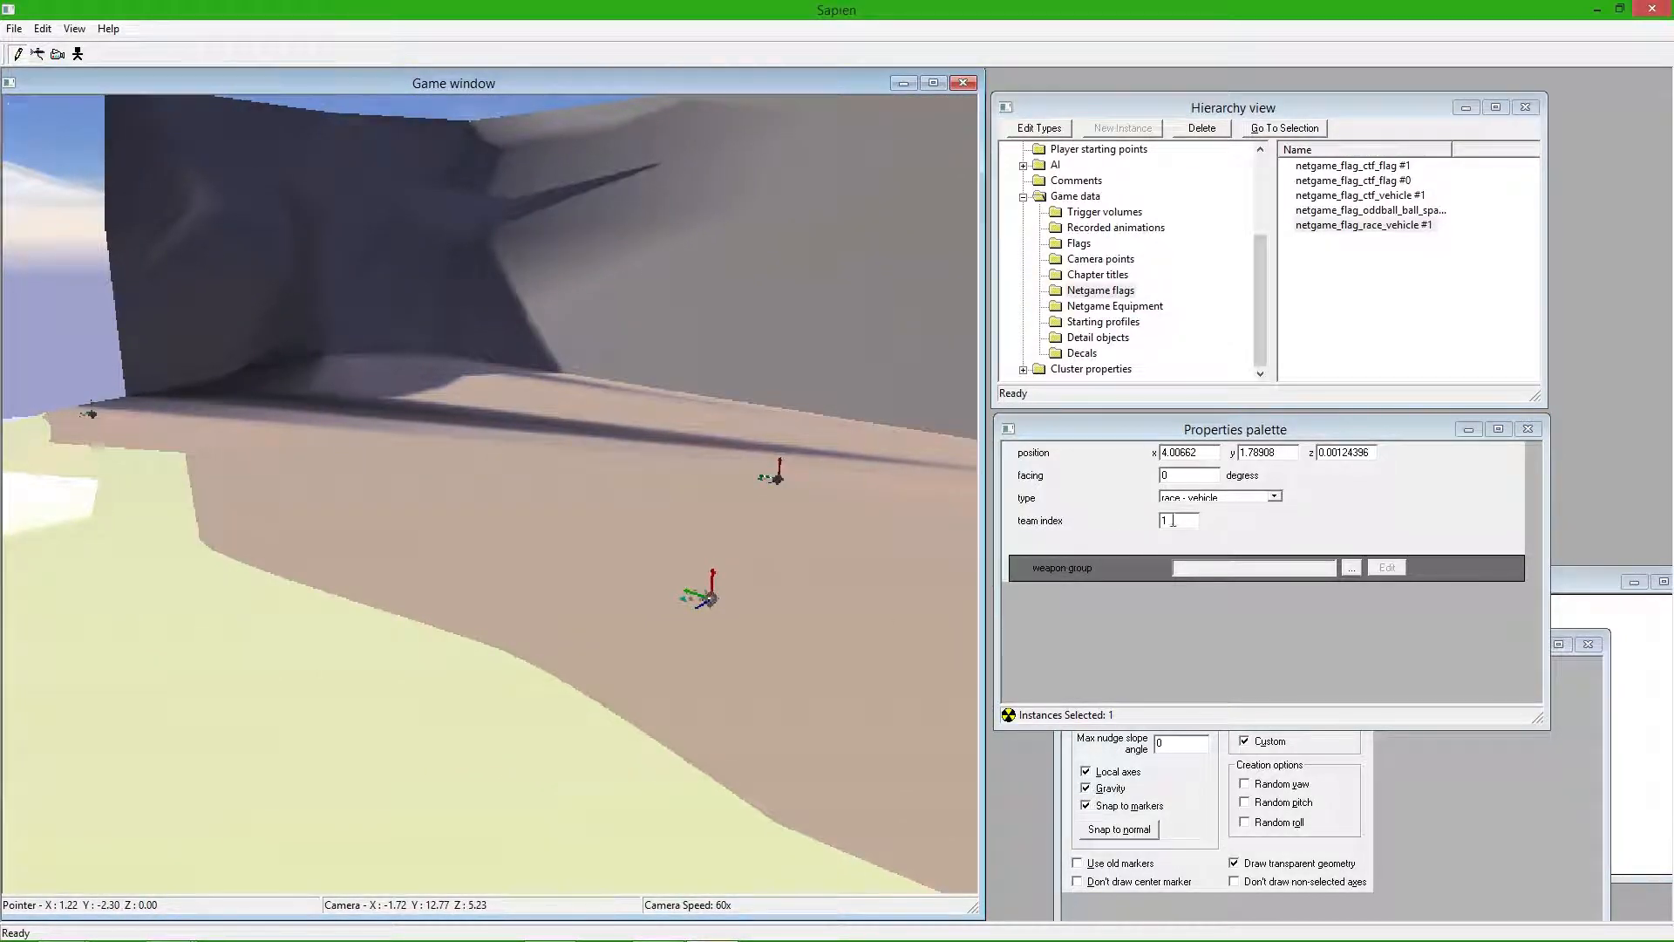
- Place three more netgame flags at about x 13.2, y -1.4; x 12.7, y 6.1; and x 11.9, y 12.4
{"action": "middle_click_drag", "start_coordinate": [398, 504], "coordinate": [545, 488]}
{"action": "left_click", "coordinate": [713, 375]}
{"action": "left_click", "coordinate": [453, 429]}
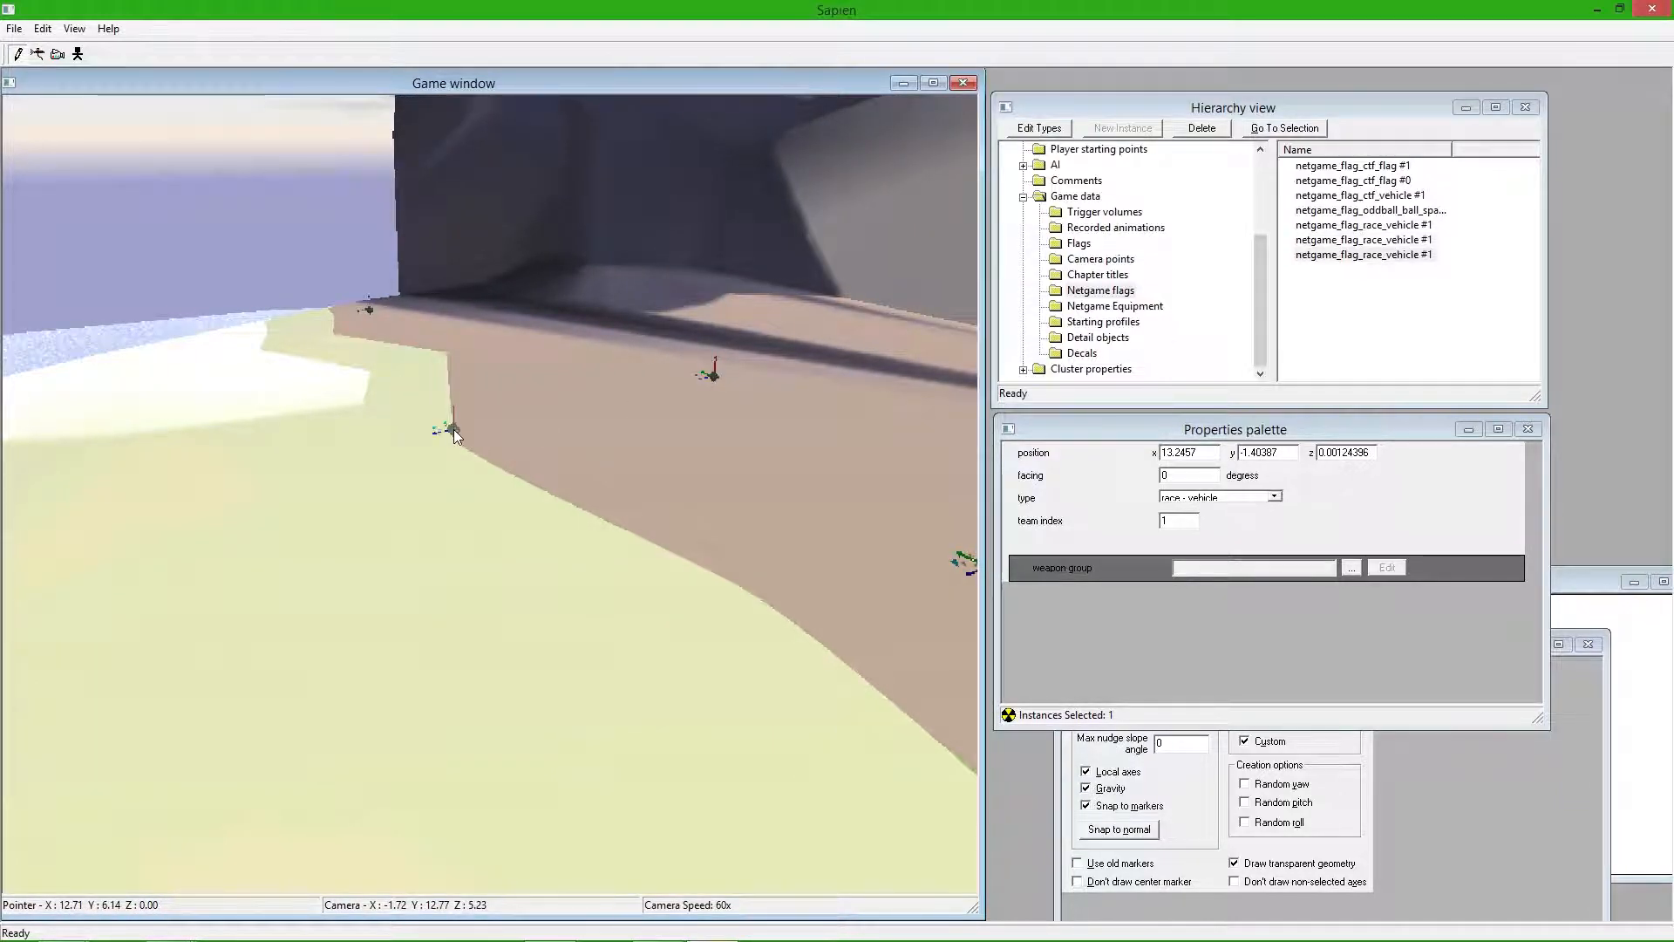
{"action": "left_click", "coordinate": [140, 539]}
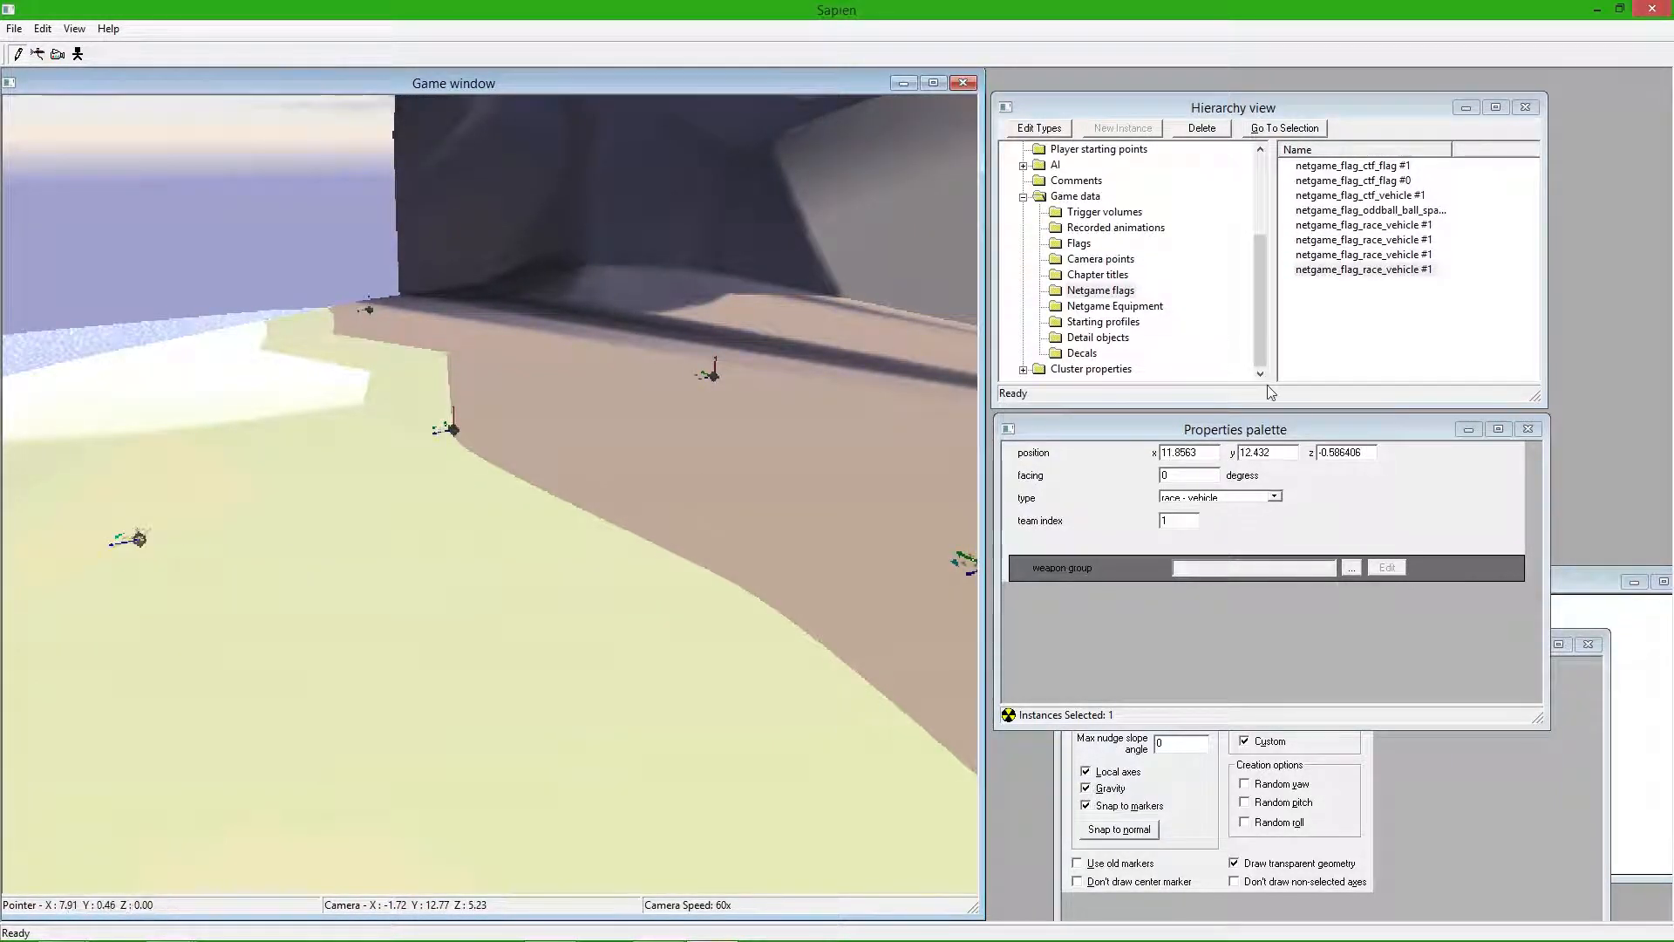
- Change the type of the last three race vehicle flags in the list to race - track
{"action": "left_click", "coordinate": [1380, 241]}
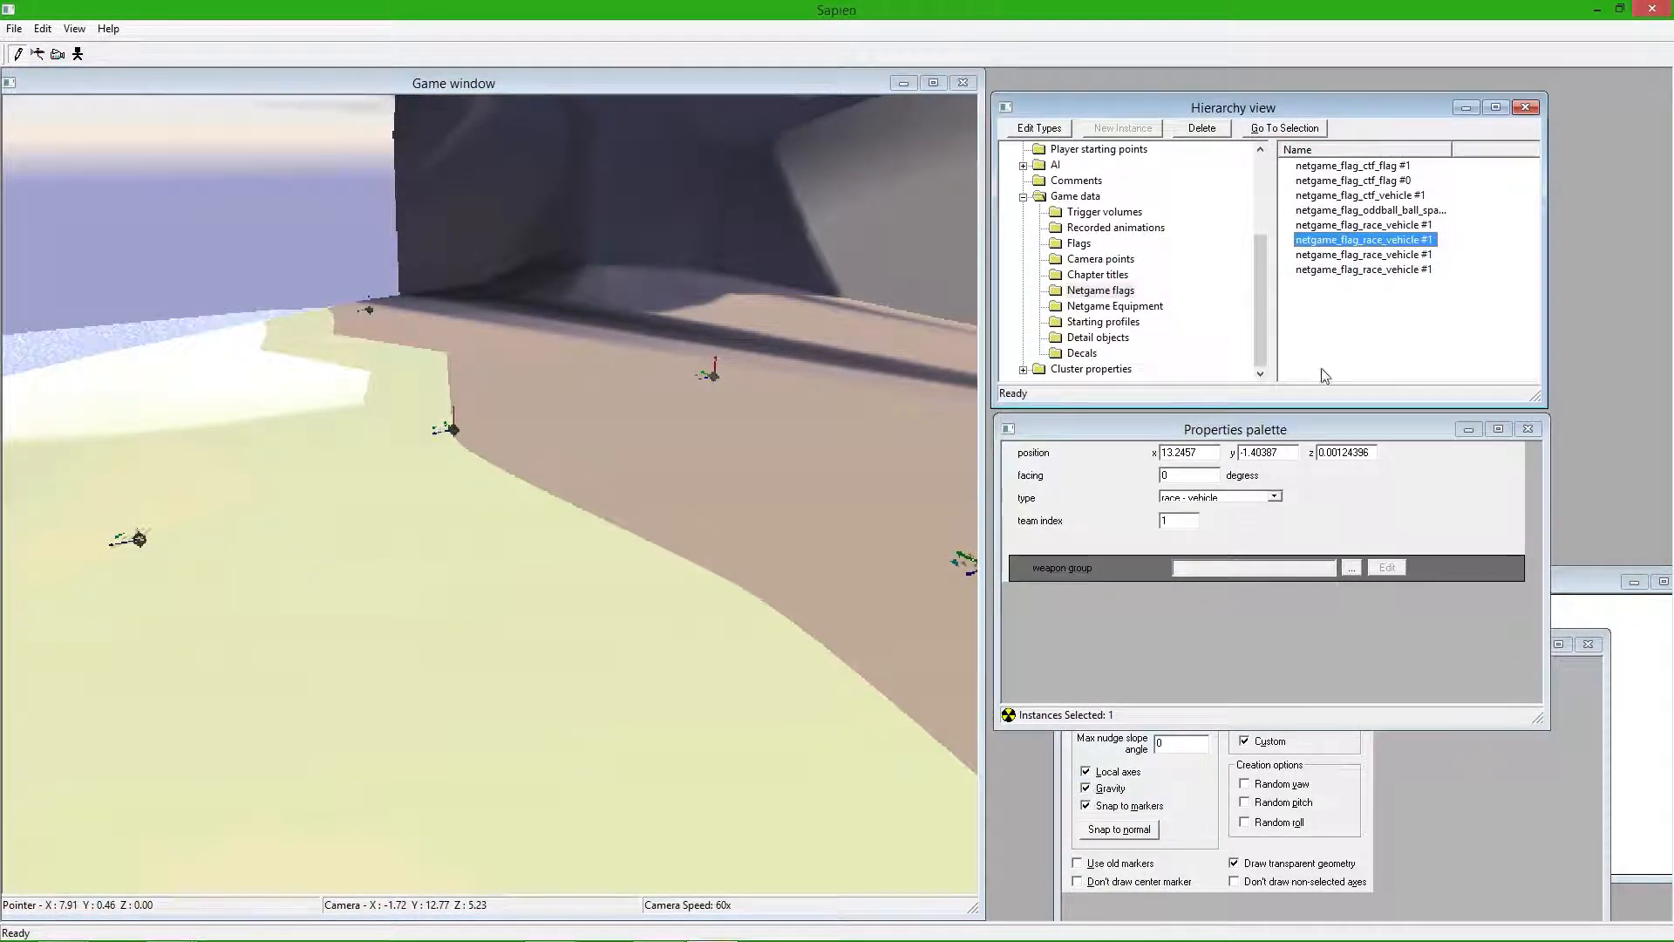
{"action": "left_click", "coordinate": [1219, 497]}
{"action": "left_click", "coordinate": [1214, 538]}
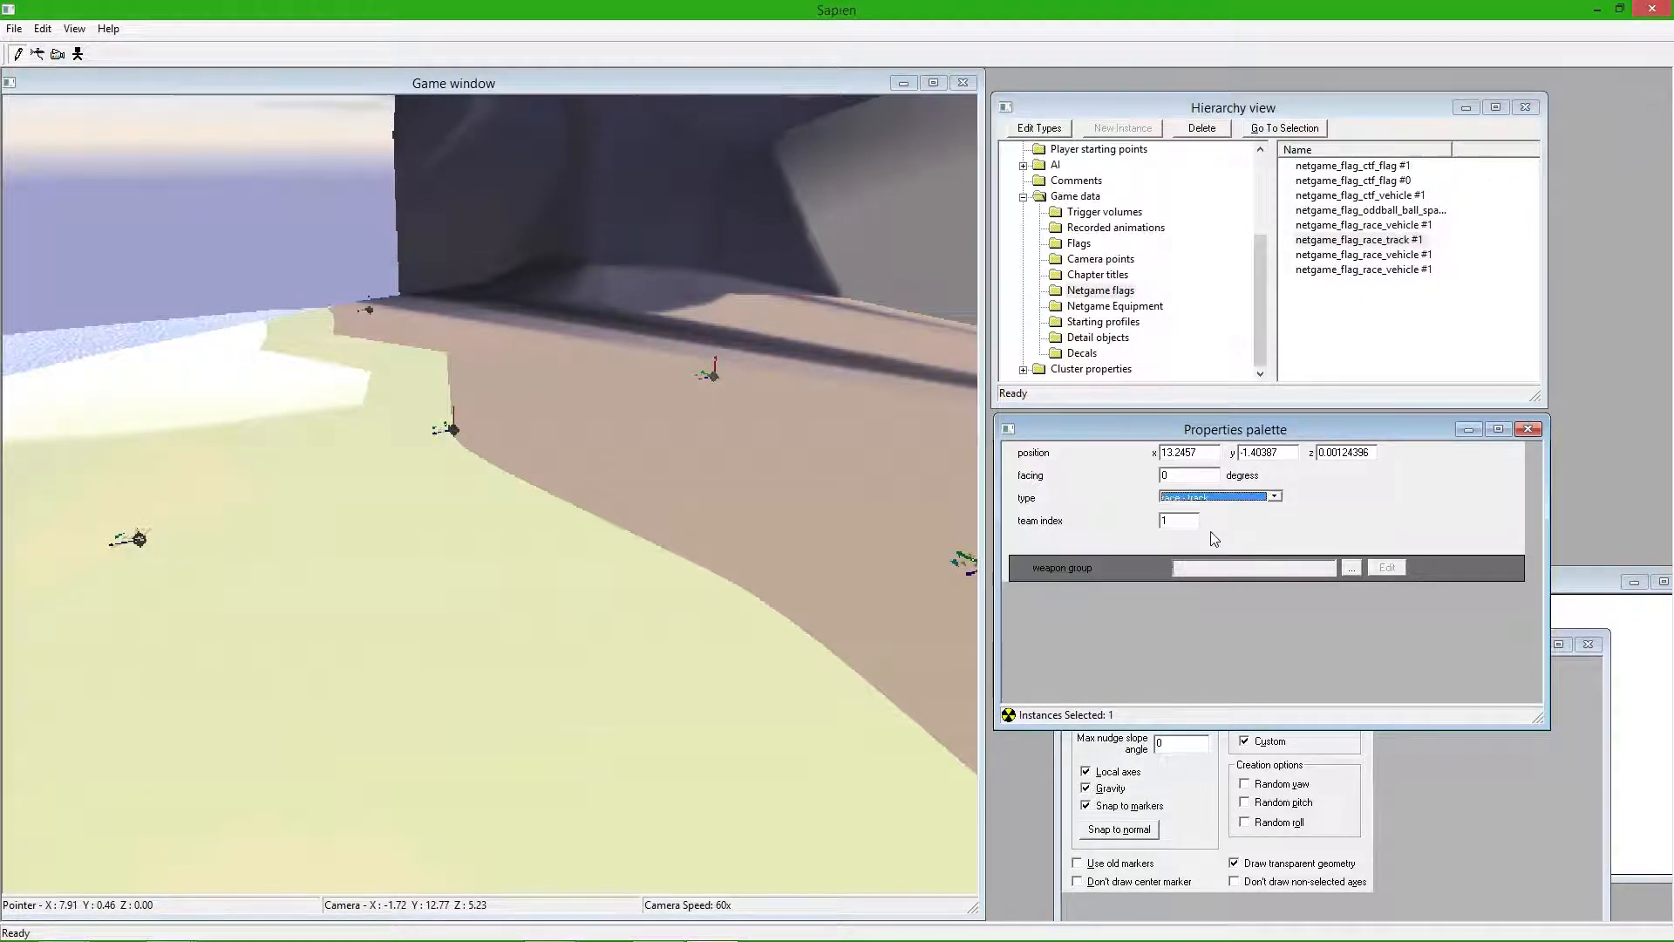
{"action": "left_click", "coordinate": [1369, 255]}
{"action": "left_click", "coordinate": [1221, 497]}
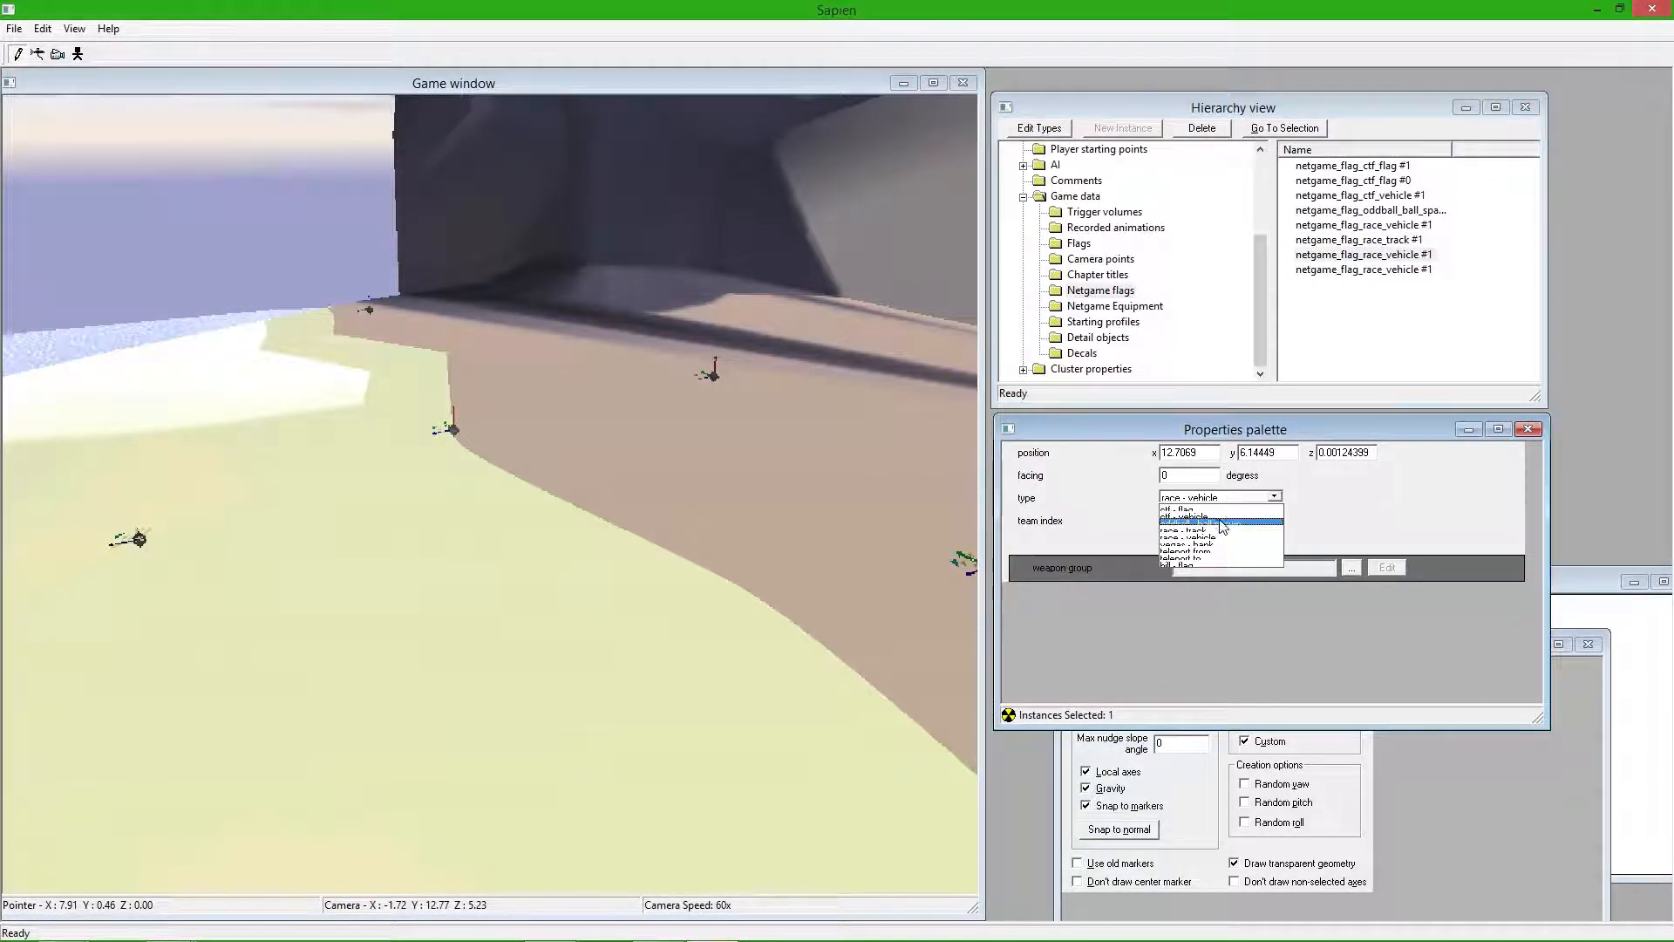
{"action": "left_click", "coordinate": [1217, 531]}
{"action": "left_click", "coordinate": [1365, 270]}
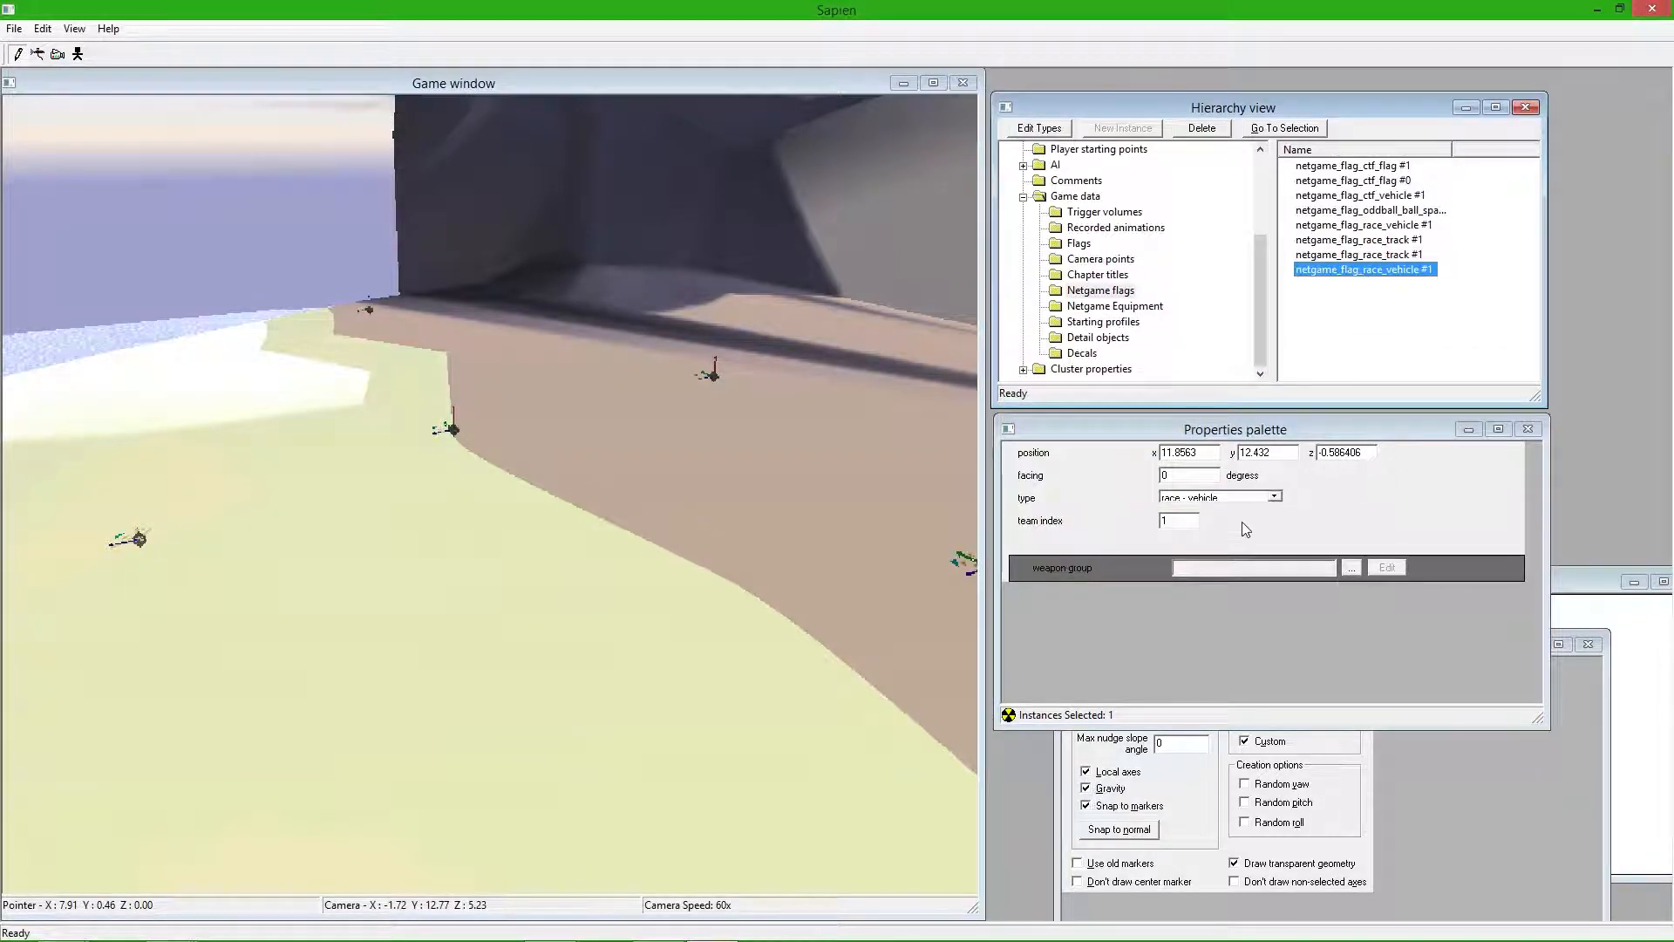
{"action": "left_click", "coordinate": [1220, 497]}
{"action": "left_click", "coordinate": [1217, 532]}
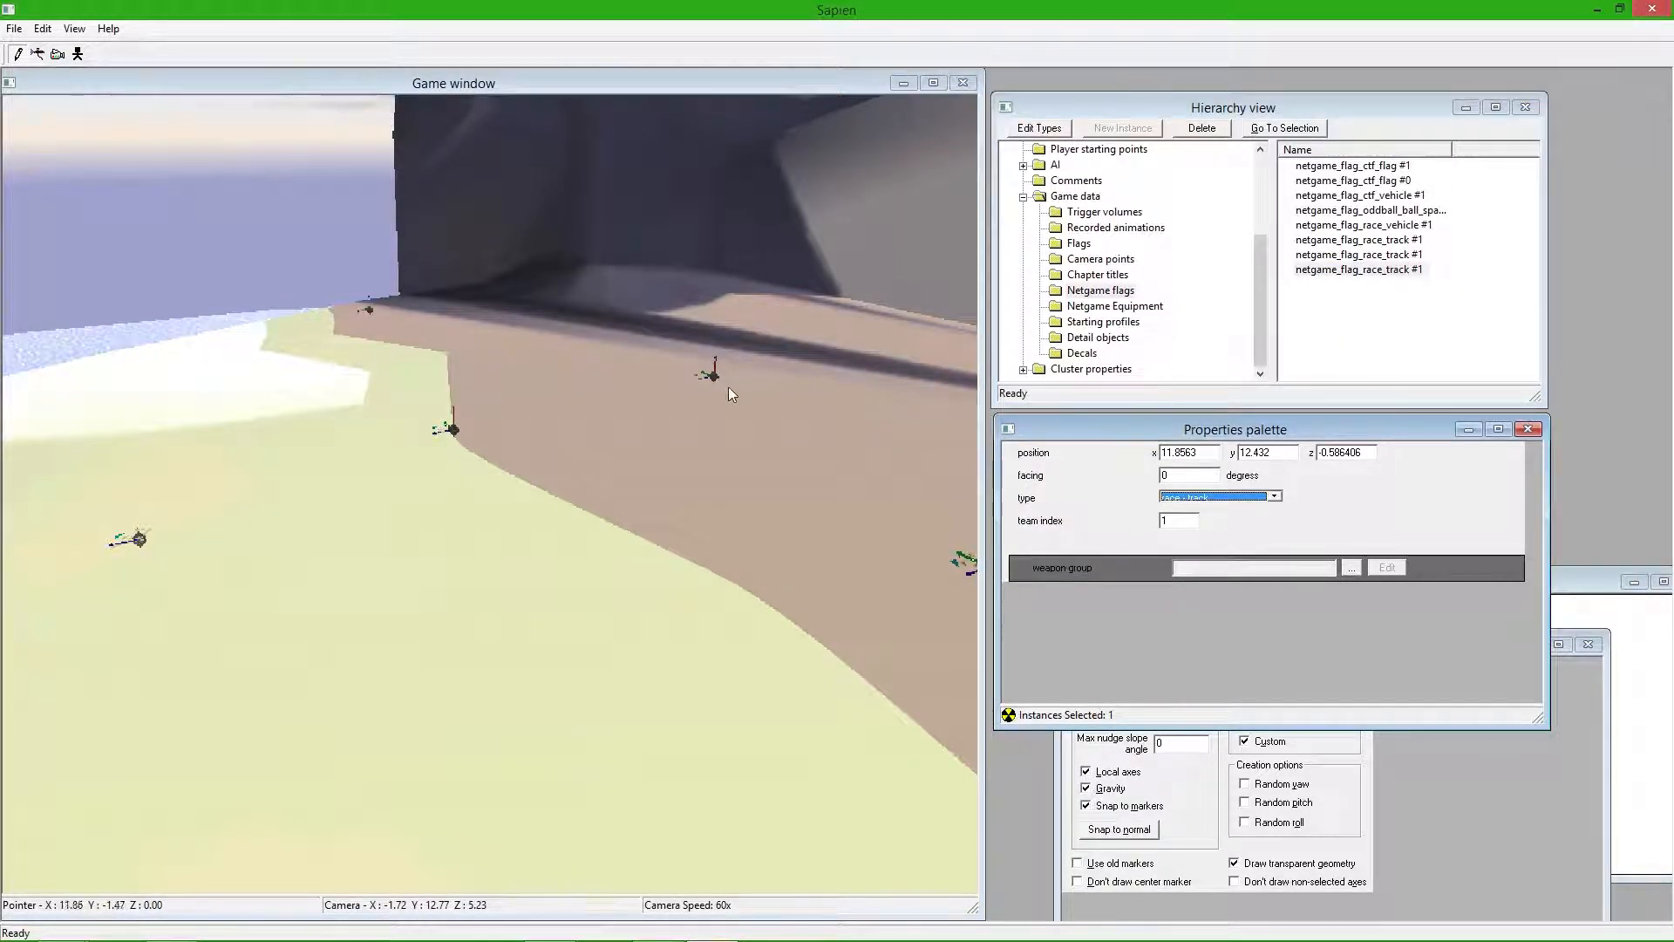
- Move the first race track flag to about x 13.8, y -1.7 and set its team index to 0
{"action": "mouse_move", "coordinate": [711, 375]}
{"action": "left_mouse_down"}
{"action": "mouse_move", "coordinate": [802, 431]}
{"action": "mouse_move", "coordinate": [847, 425]}
{"action": "left_mouse_up"}
{"action": "key", "text": "ctrl+z"}
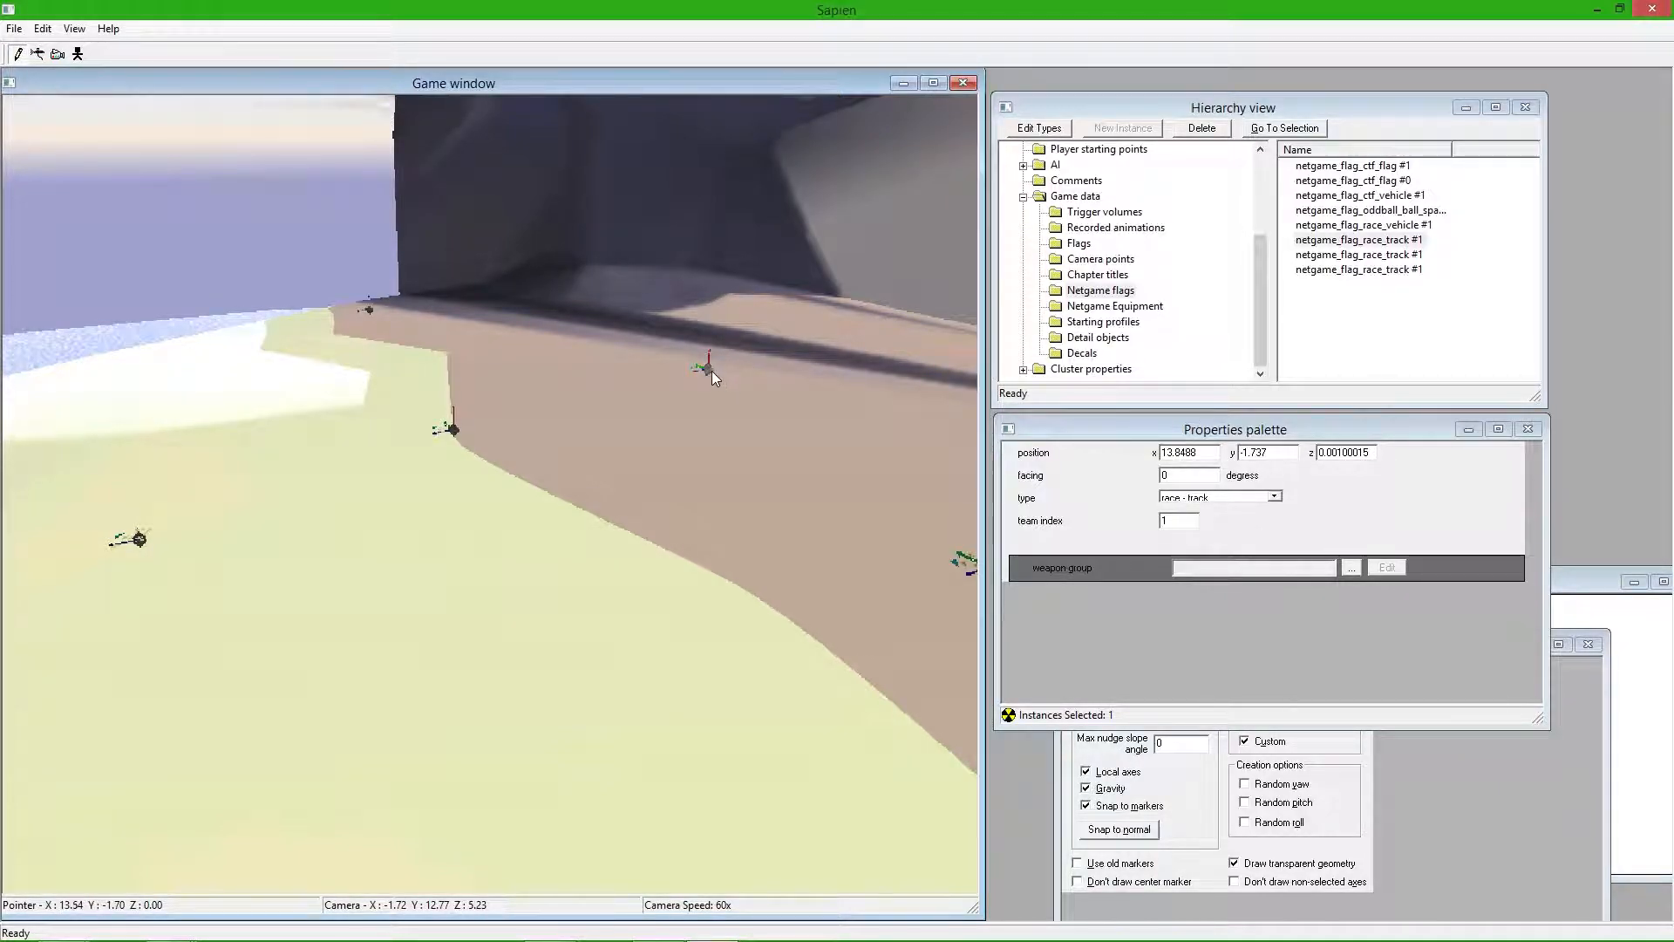
{"action": "double_click", "coordinate": [1179, 520]}
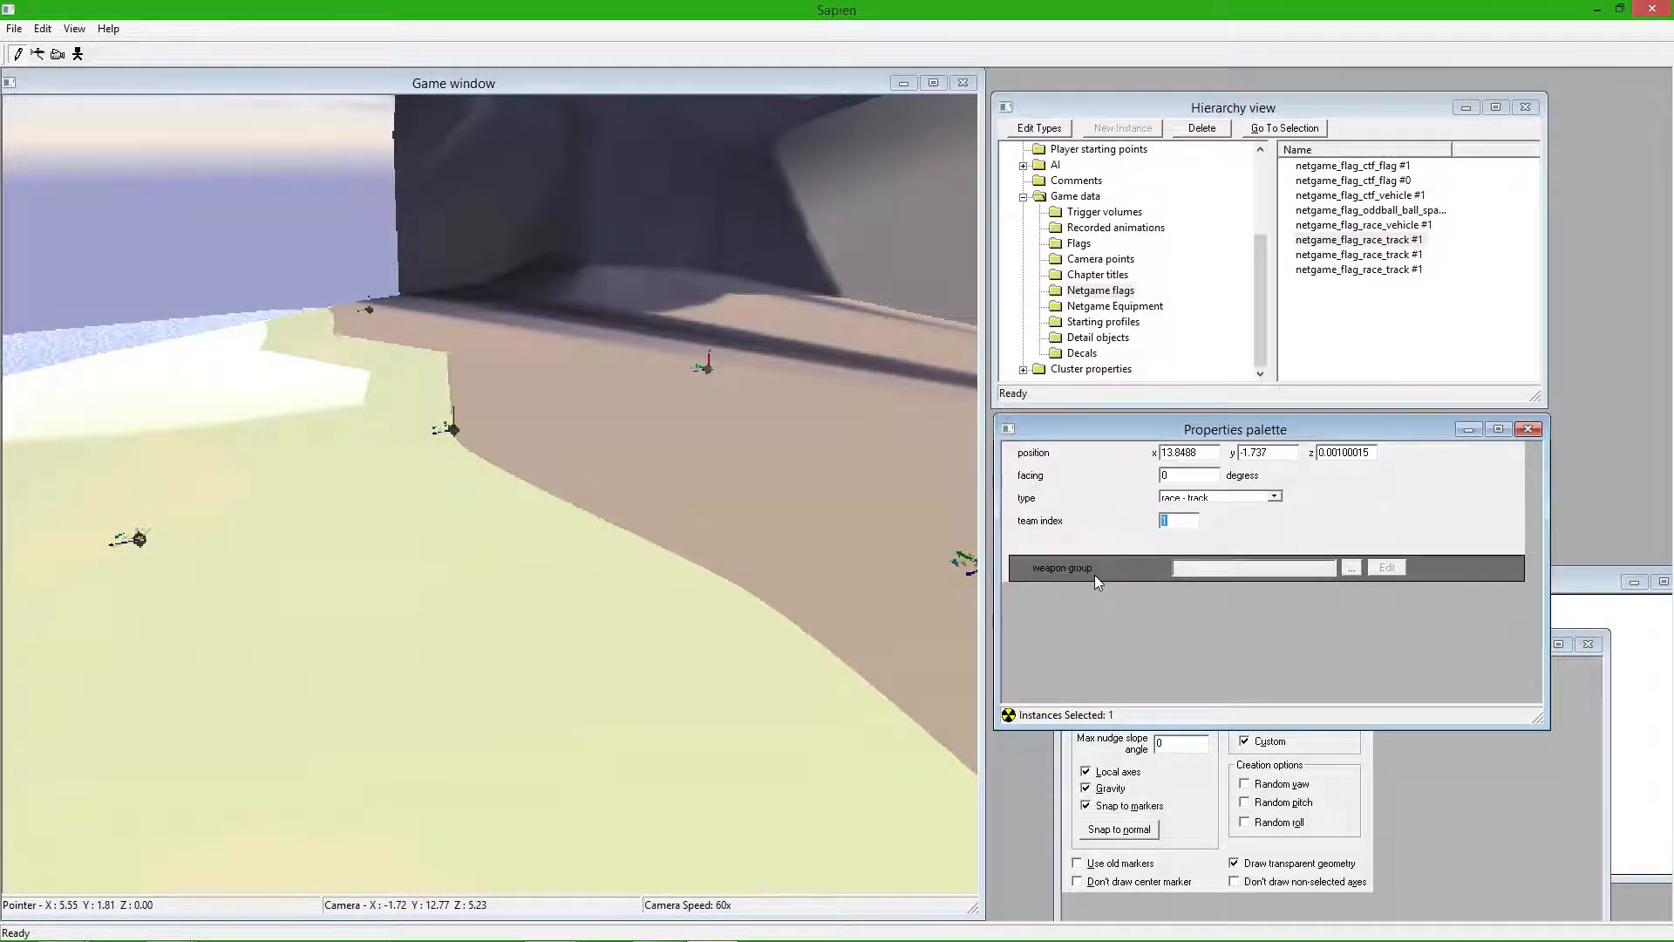
{"action": "type", "text": "0"}
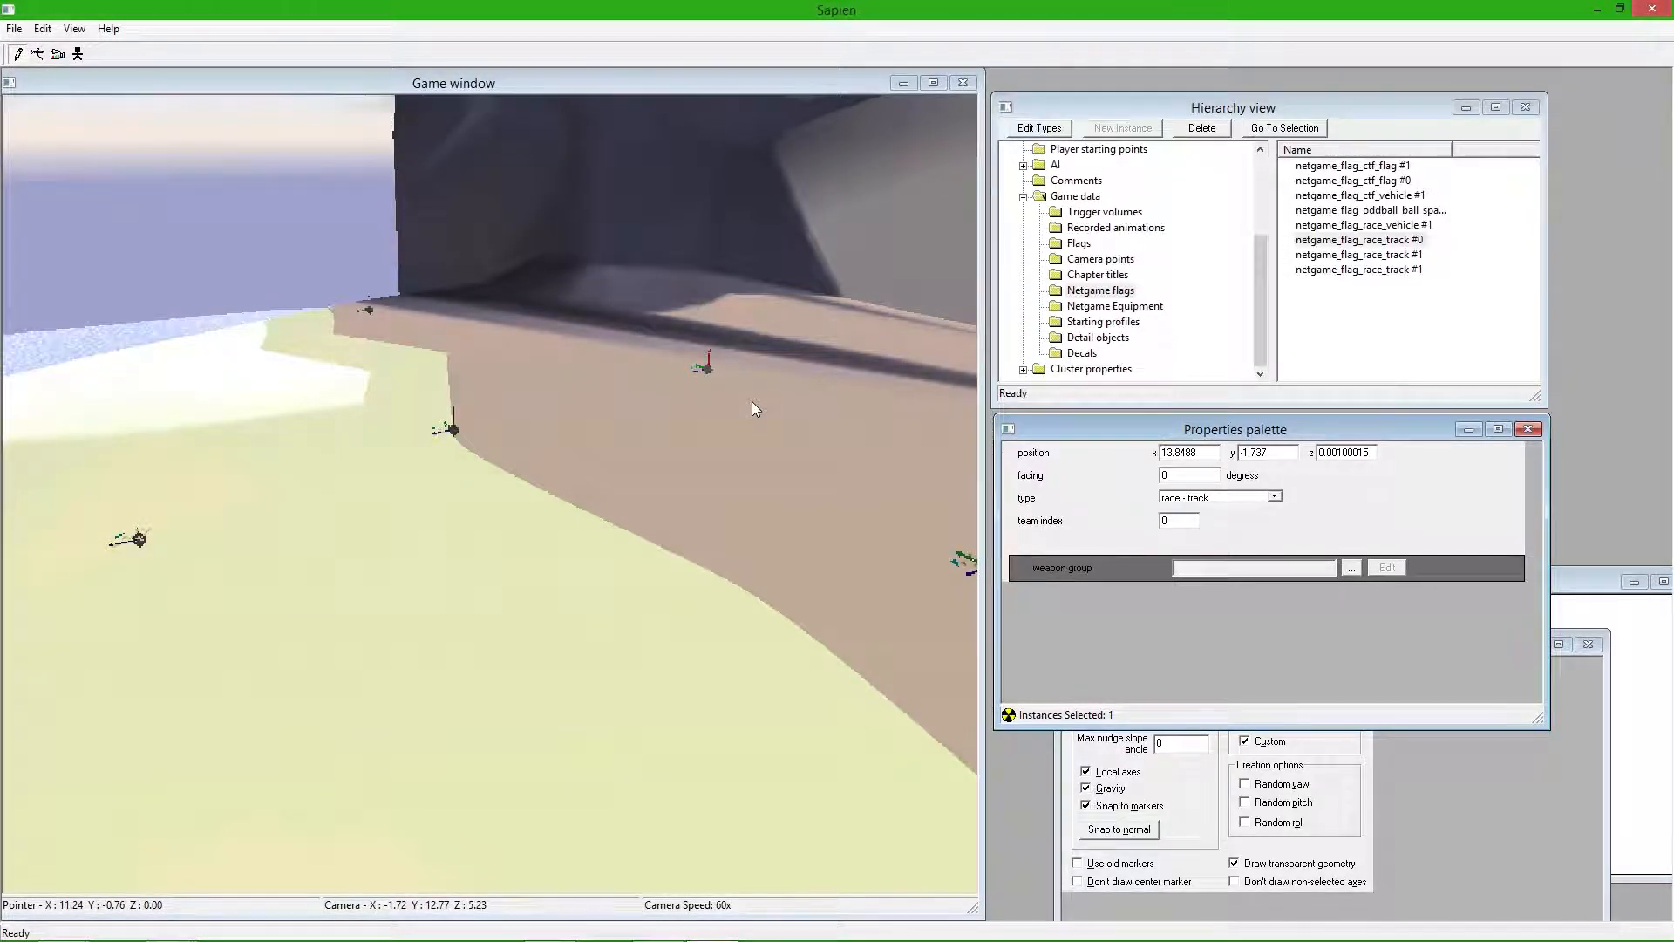
- Set the team index of the last race track flag in the list to 2
{"action": "left_click", "coordinate": [1359, 255]}
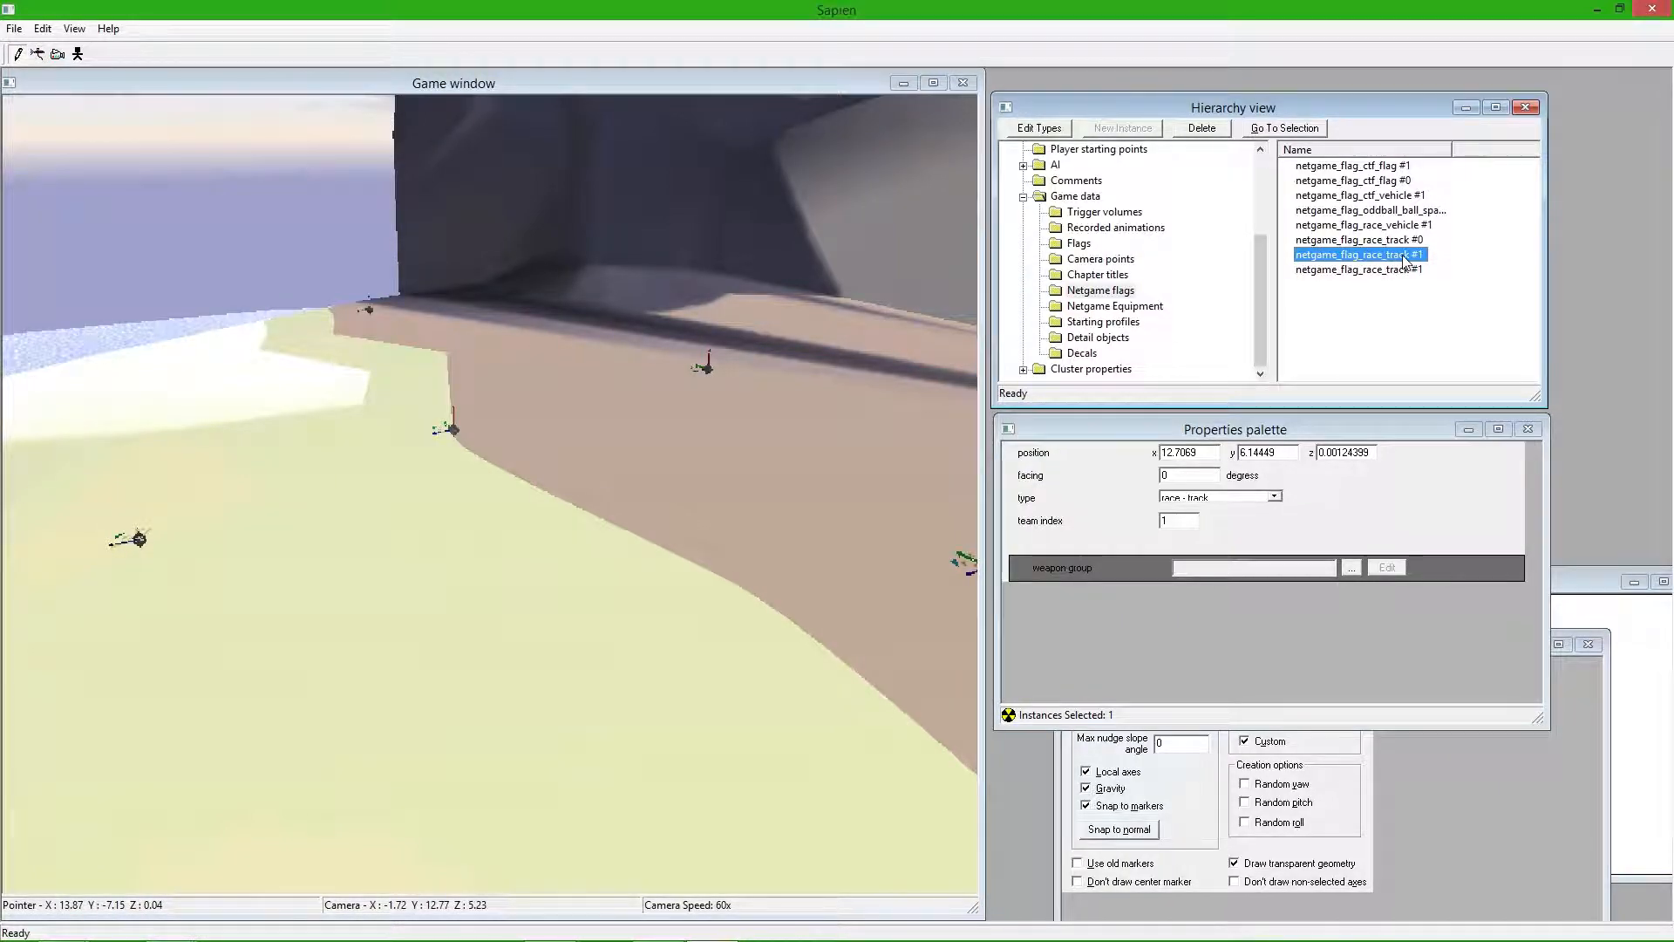
{"action": "left_click", "coordinate": [1392, 270]}
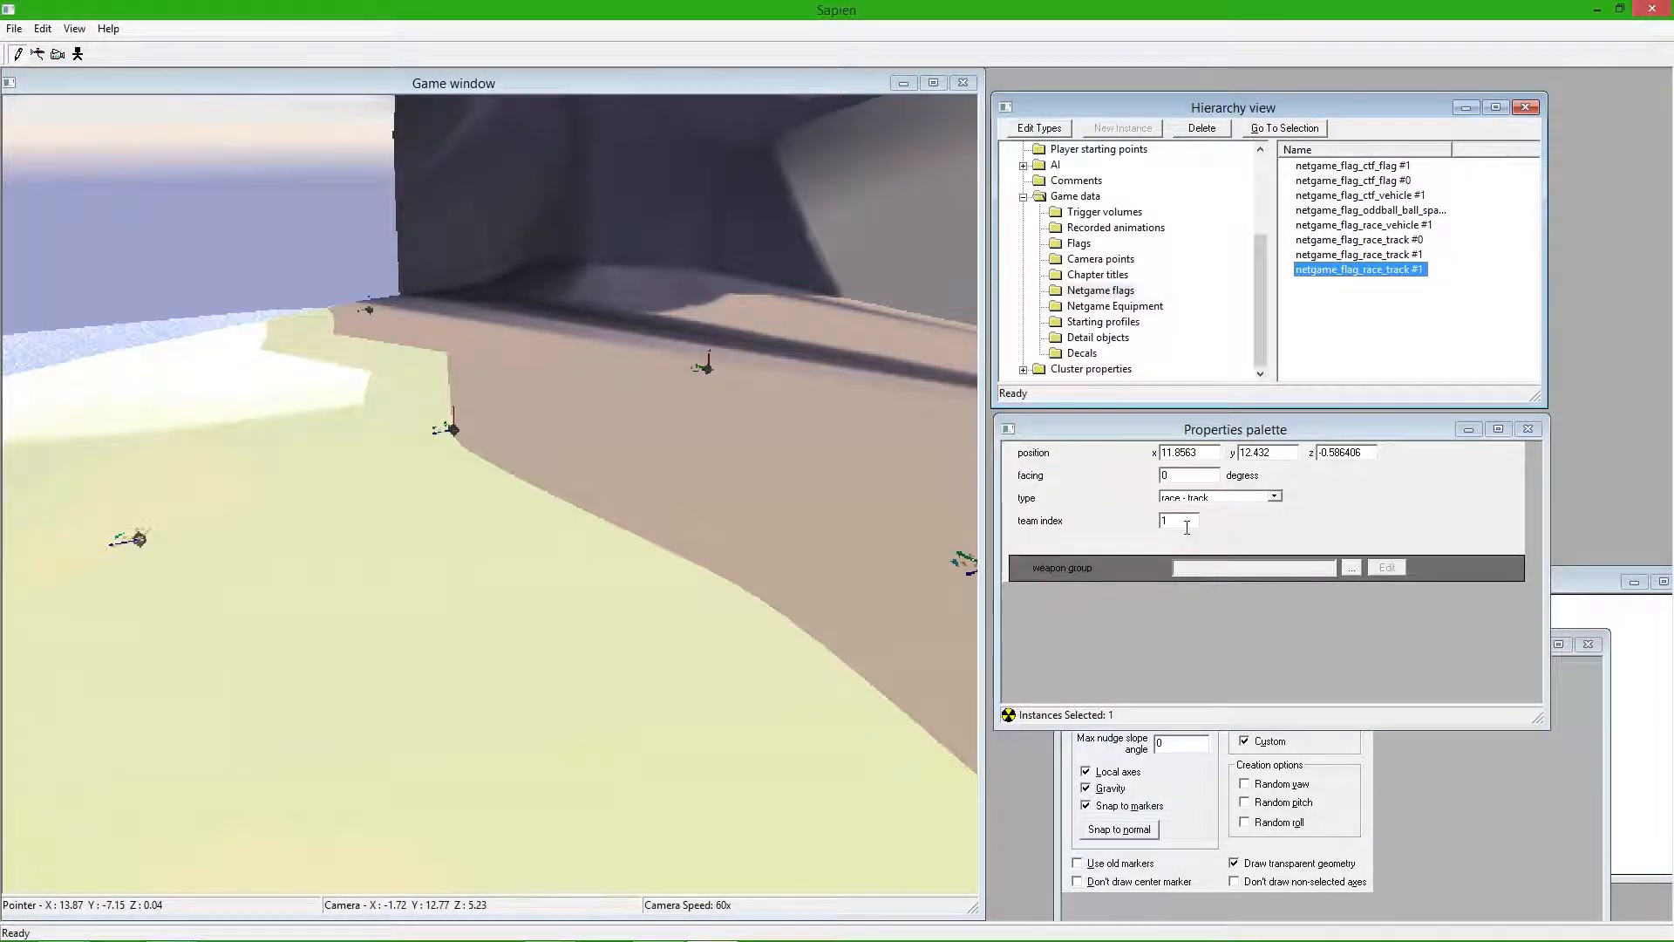
{"action": "left_click_drag", "start_coordinate": [1182, 521], "coordinate": [1138, 525]}
{"action": "type", "text": "2"}
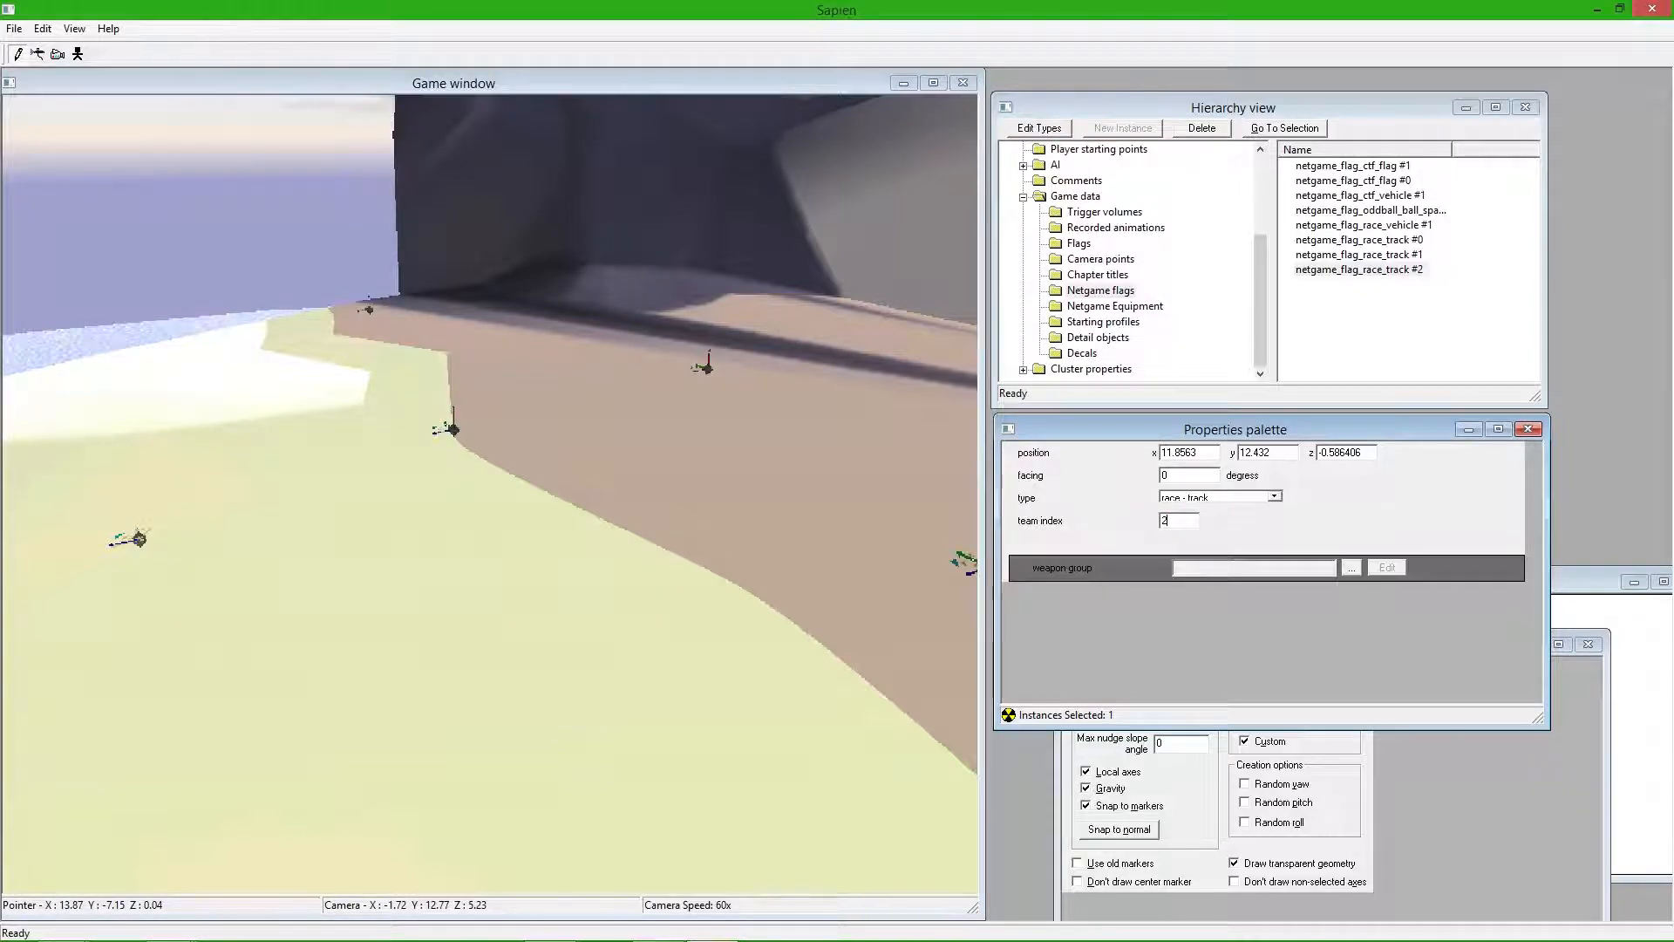
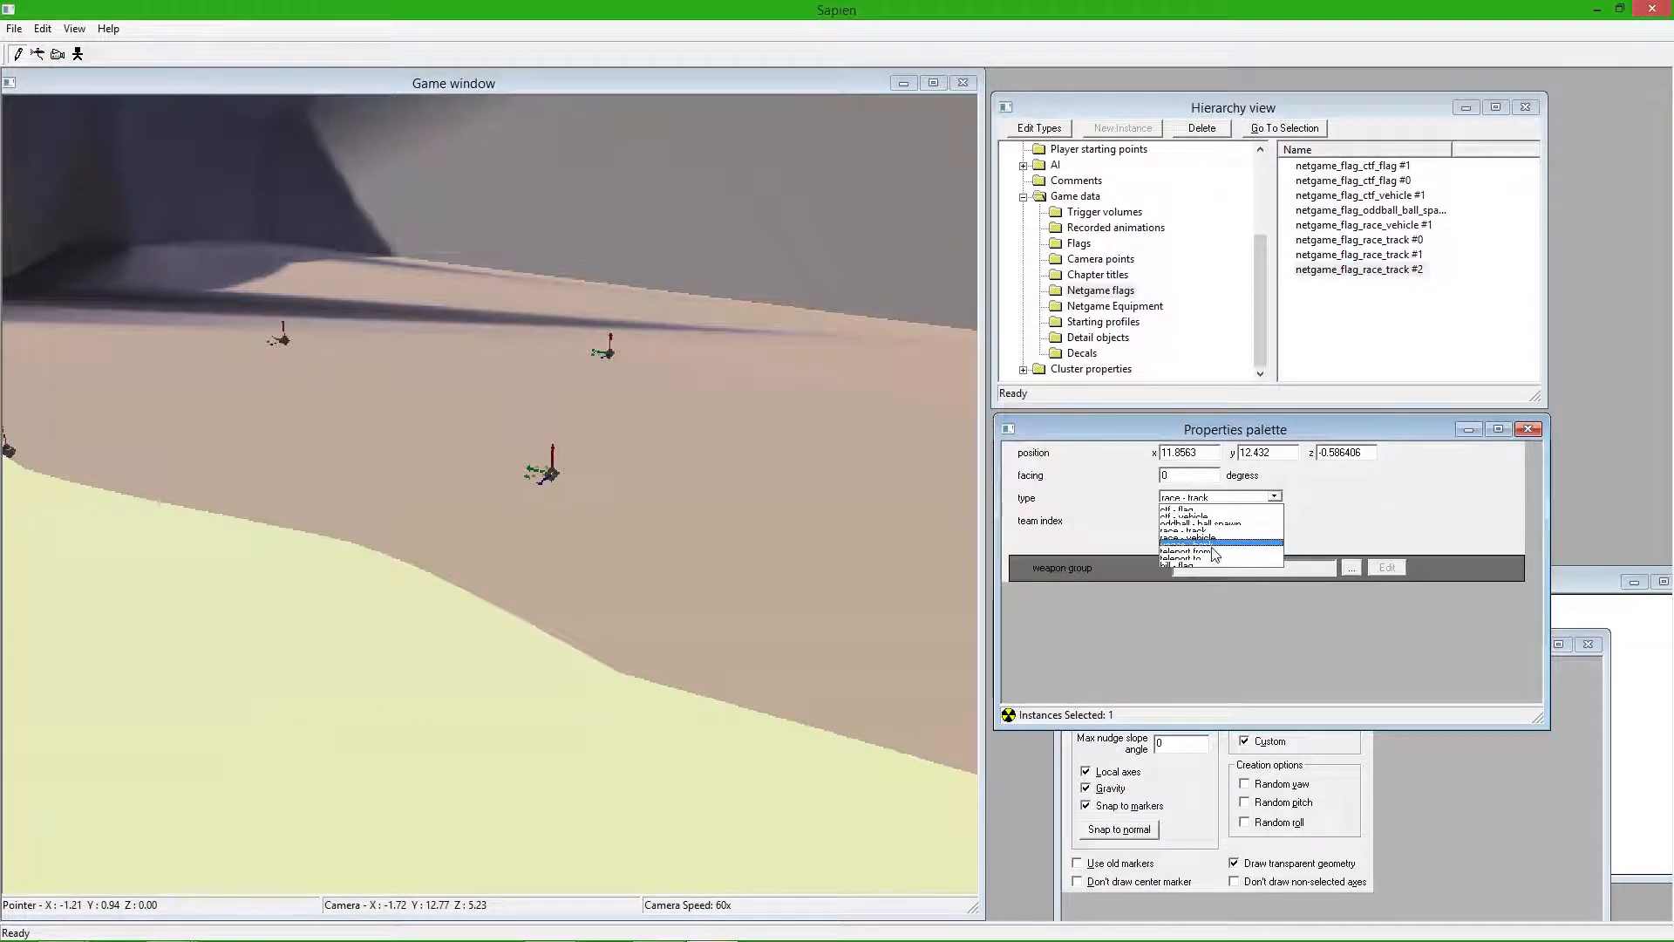
- Change the last flag in the list to type hill - flag and set its team index to 0
{"action": "left_click", "coordinate": [1184, 563]}
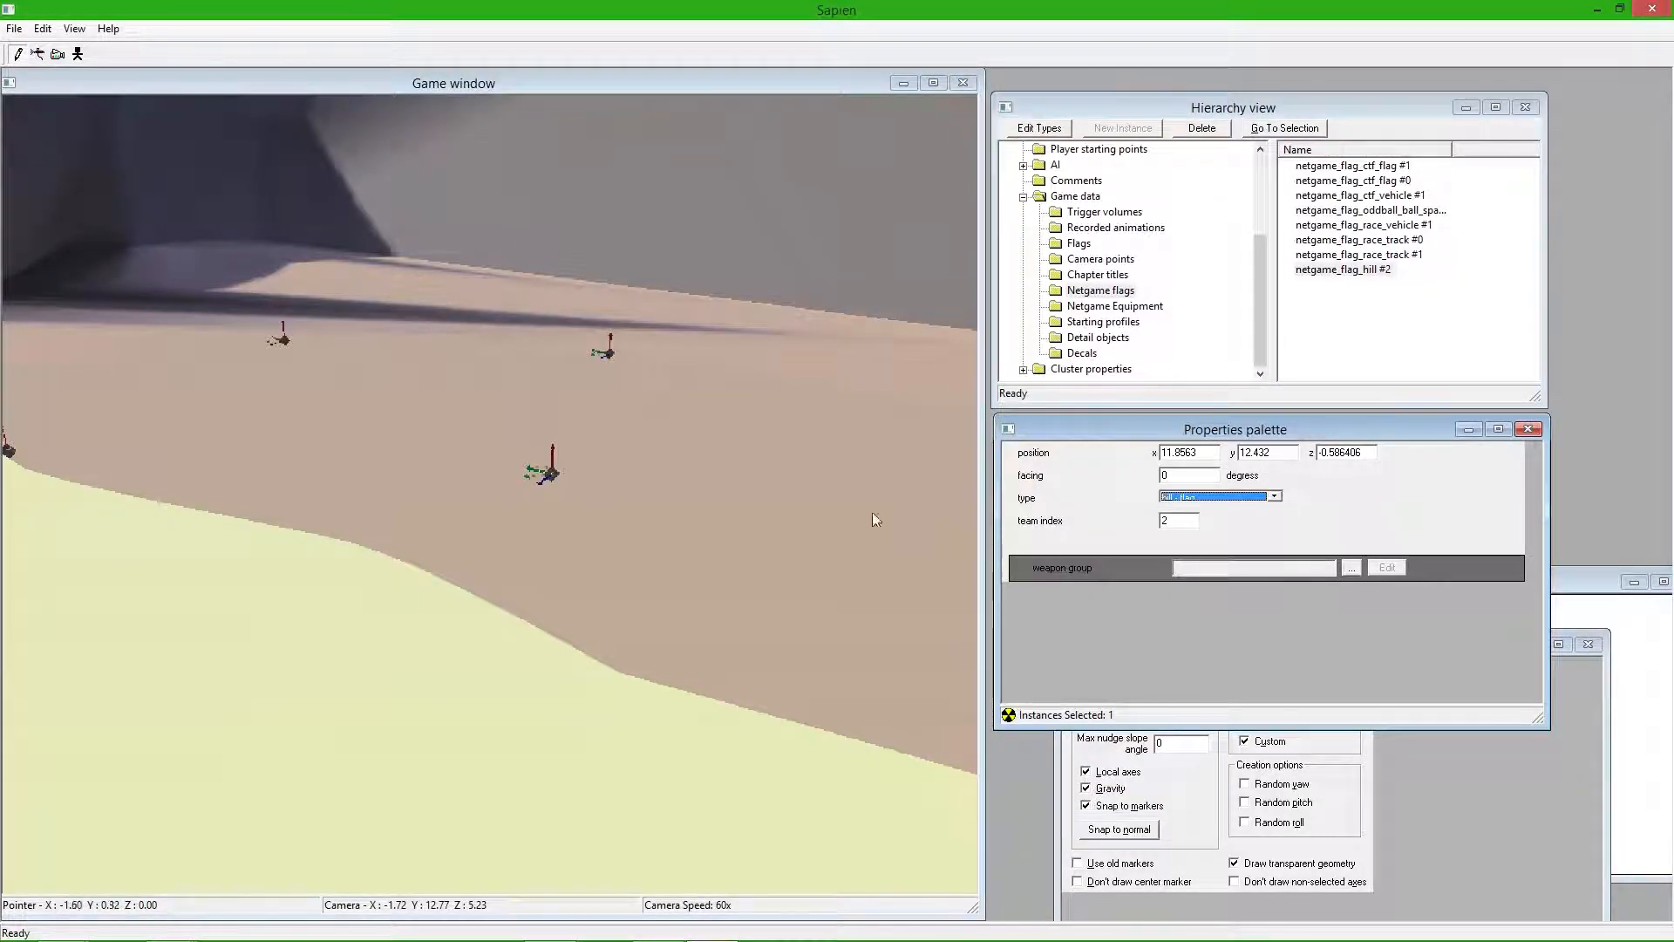
{"action": "middle_click_drag", "start_coordinate": [697, 506], "coordinate": [938, 512]}
{"action": "left_click_drag", "start_coordinate": [1187, 522], "coordinate": [1089, 530]}
{"action": "type", "text": "0"}
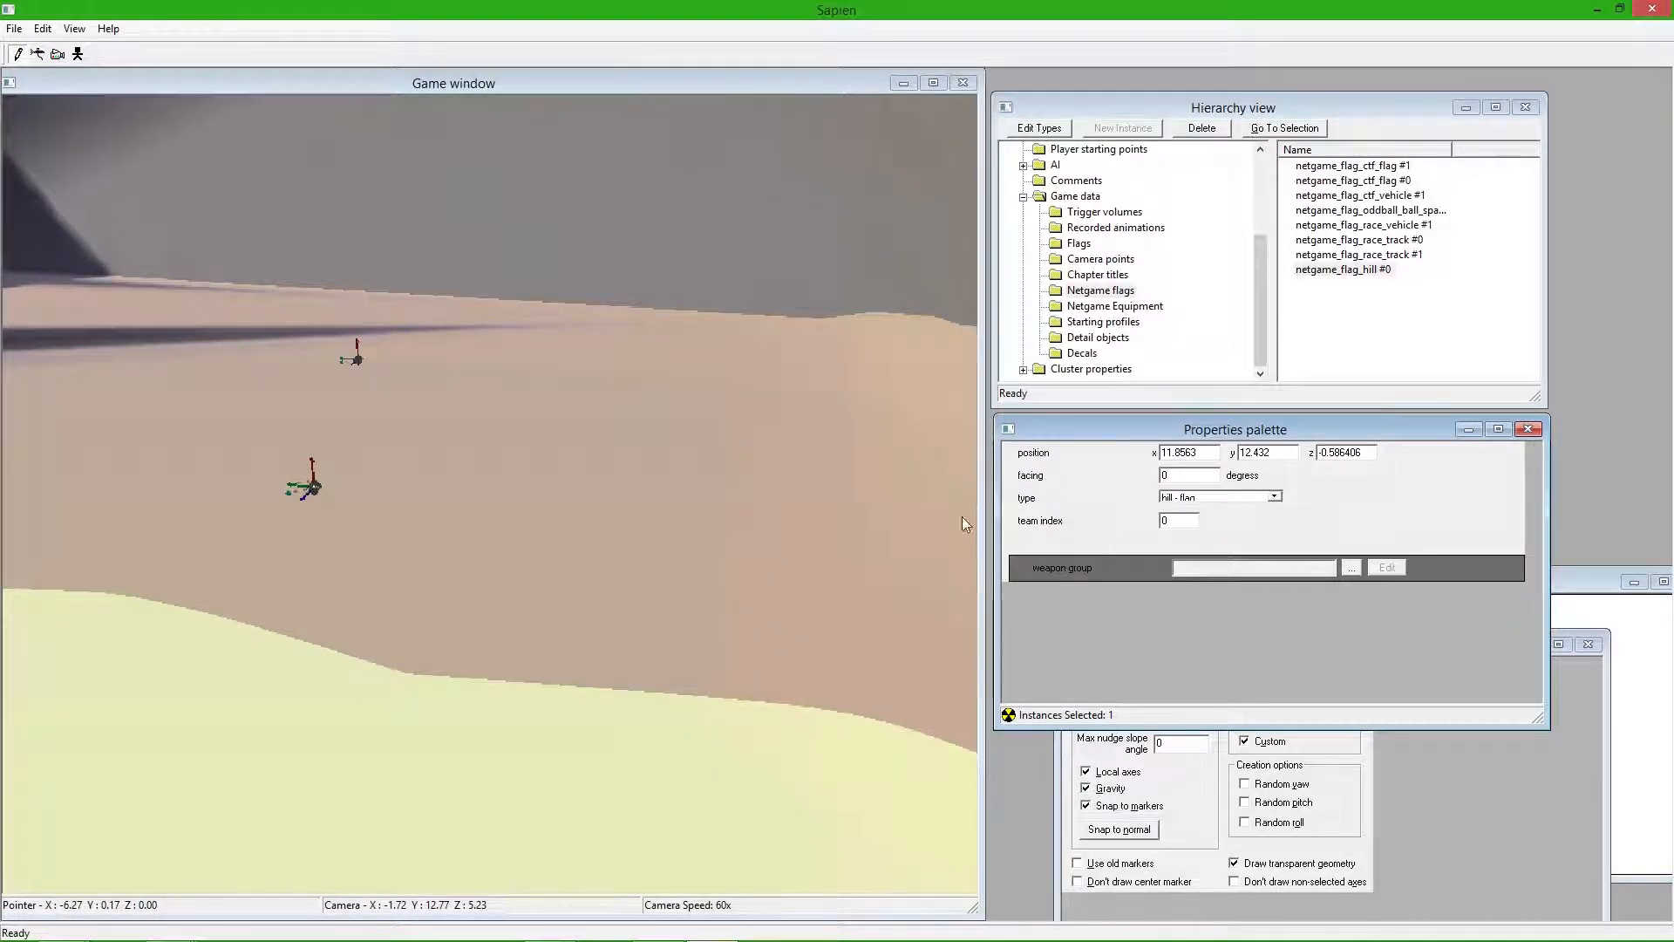
- Place two more hill flags on the sand and set the second one's team index to 1
{"action": "mouse_move", "coordinate": [488, 492]}
{"action": "middle_mouse_down"}
{"action": "mouse_move", "coordinate": [750, 406]}
{"action": "mouse_move", "coordinate": [820, 403]}
{"action": "mouse_move", "coordinate": [490, 428]}
{"action": "mouse_move", "coordinate": [431, 449]}
{"action": "middle_mouse_up"}
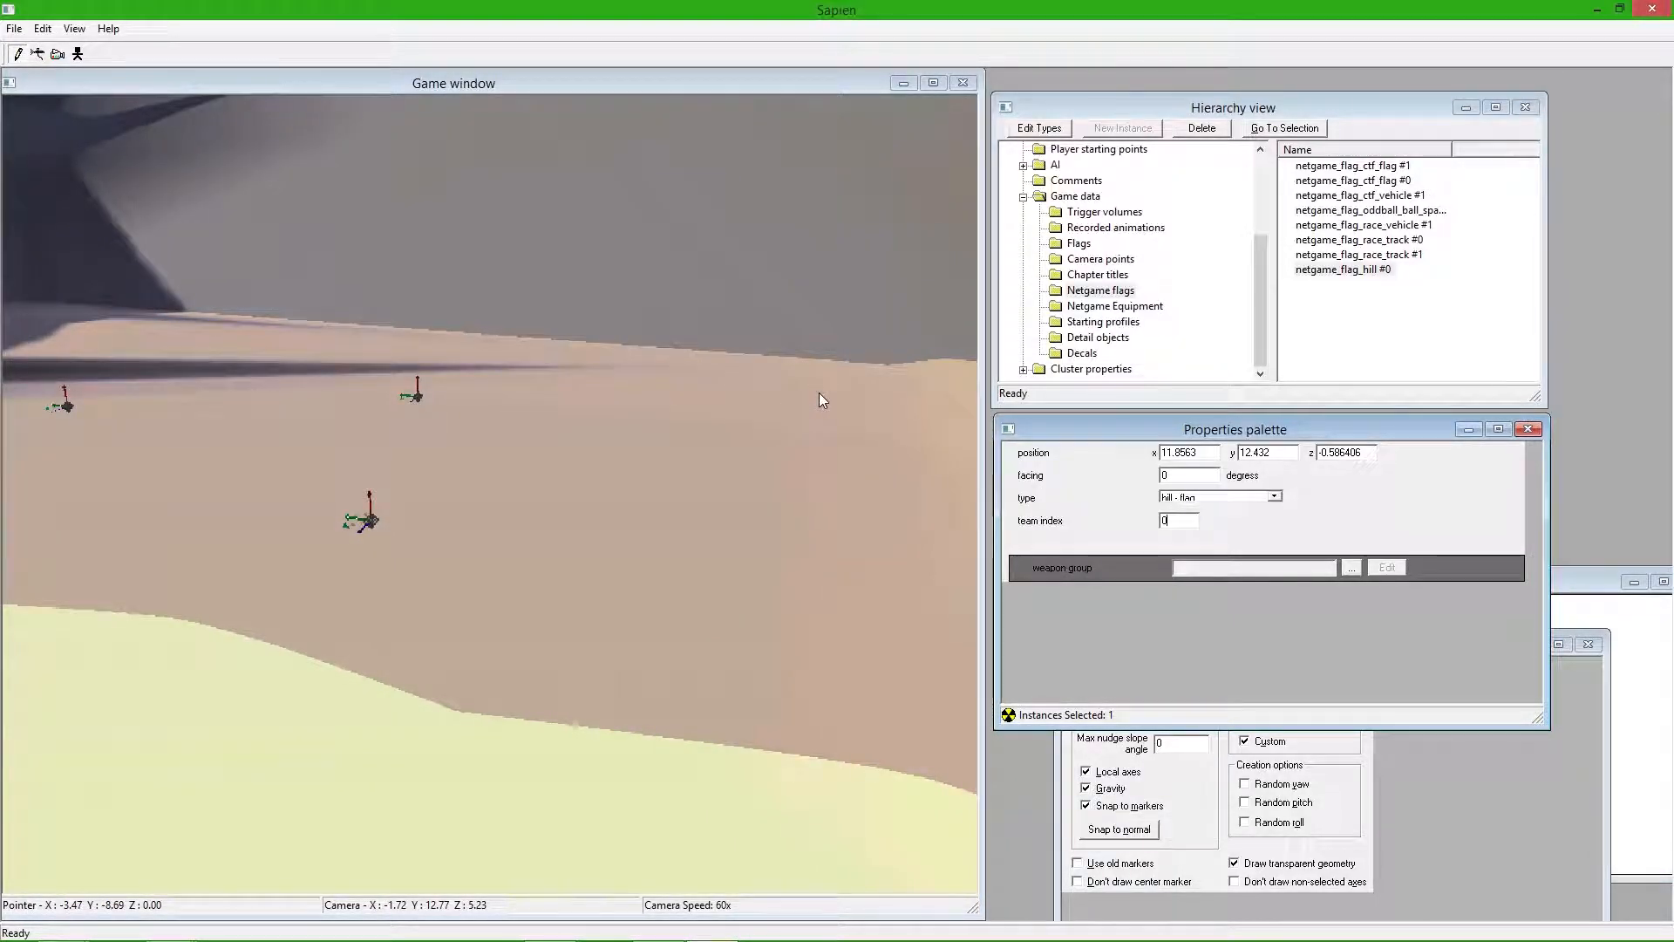
{"action": "middle_click_drag", "start_coordinate": [819, 393], "coordinate": [876, 413]}
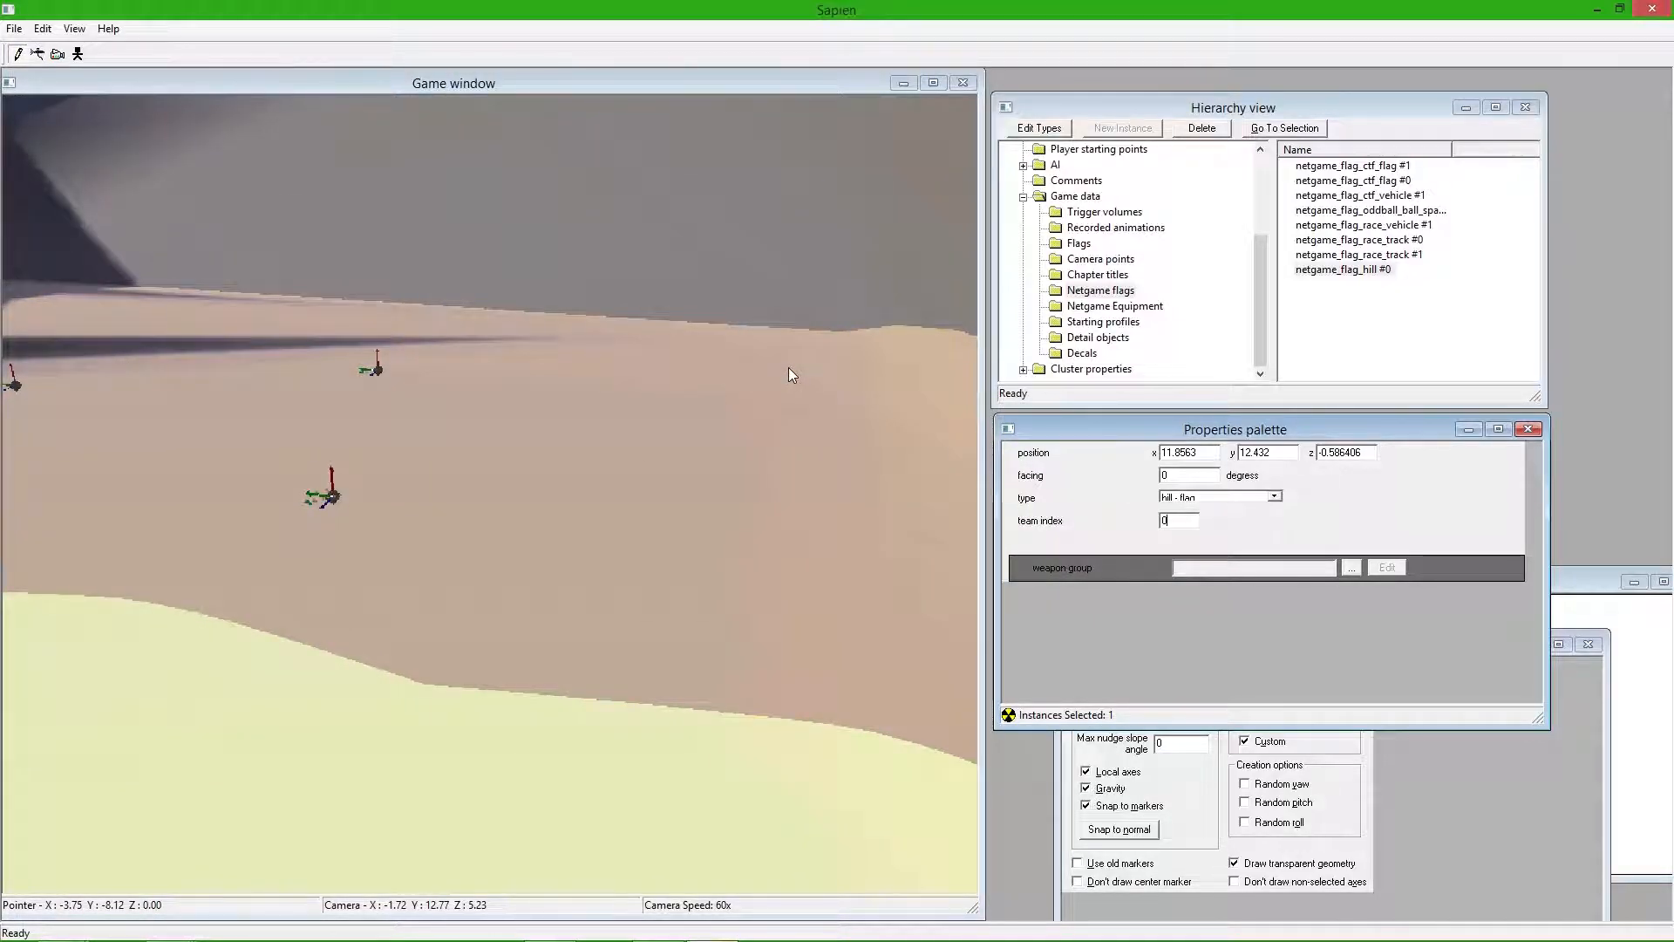
{"action": "right_click", "coordinate": [788, 368]}
{"action": "right_click", "coordinate": [115, 405]}
{"action": "left_click", "coordinate": [1152, 521]}
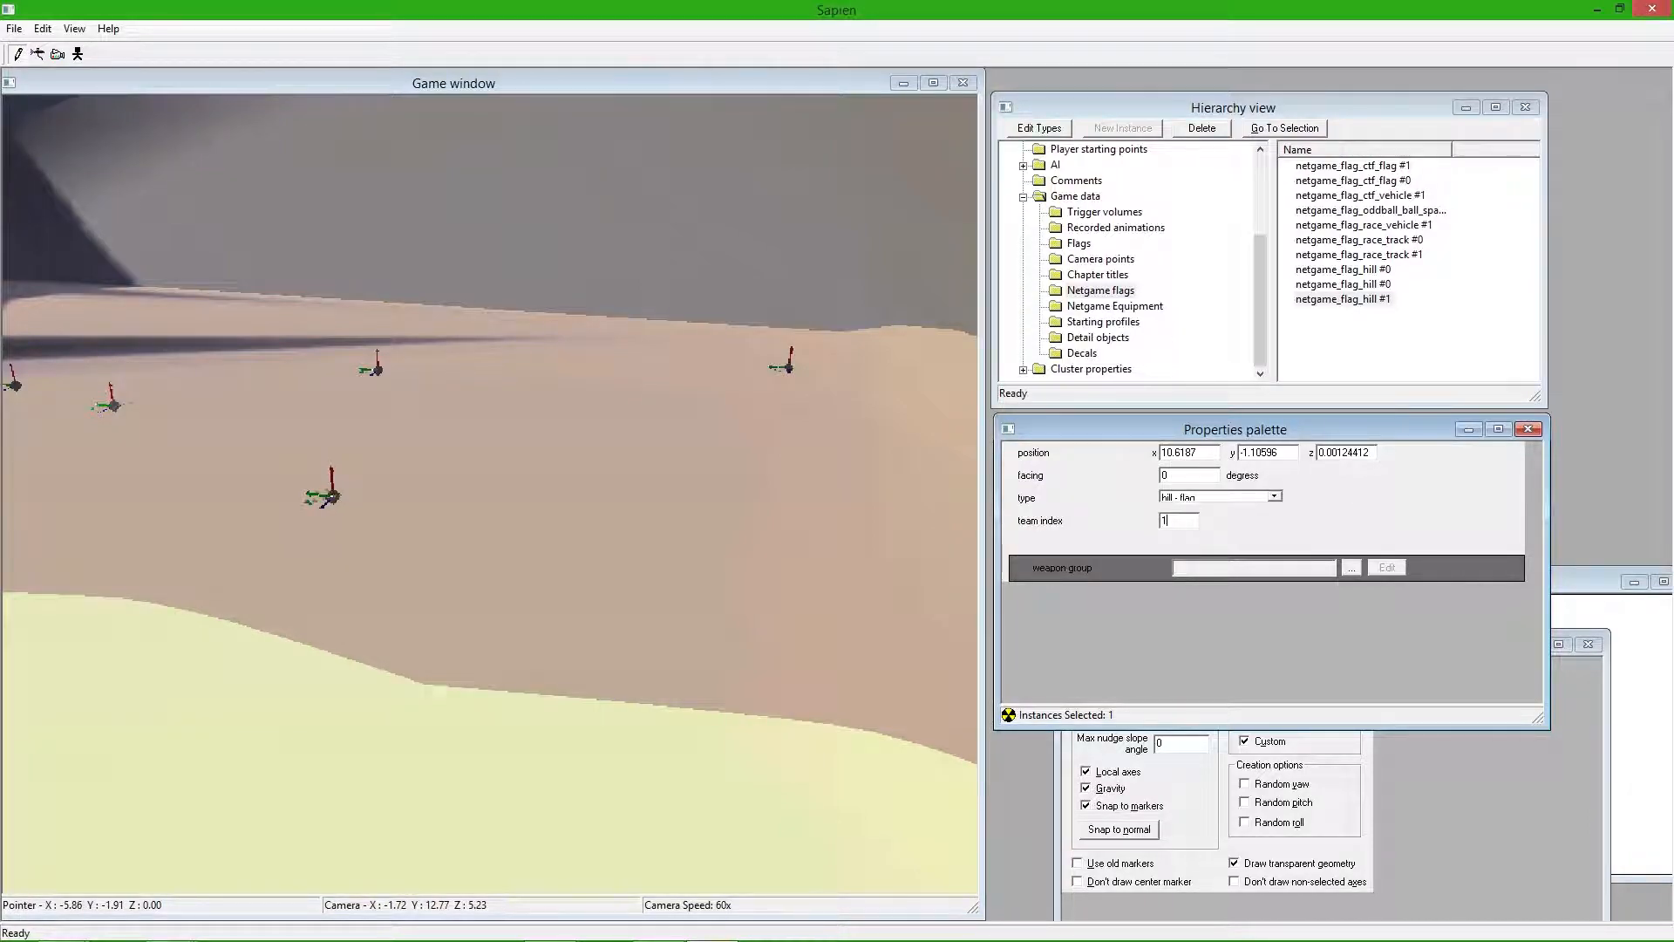
- Place another hill flag at about x 2.4, y 10.5 and set its team index to 2
{"action": "mouse_move", "coordinate": [620, 572]}
{"action": "middle_mouse_down"}
{"action": "mouse_move", "coordinate": [375, 580]}
{"action": "mouse_move", "coordinate": [394, 600]}
{"action": "middle_mouse_up"}
{"action": "right_click", "coordinate": [464, 664]}
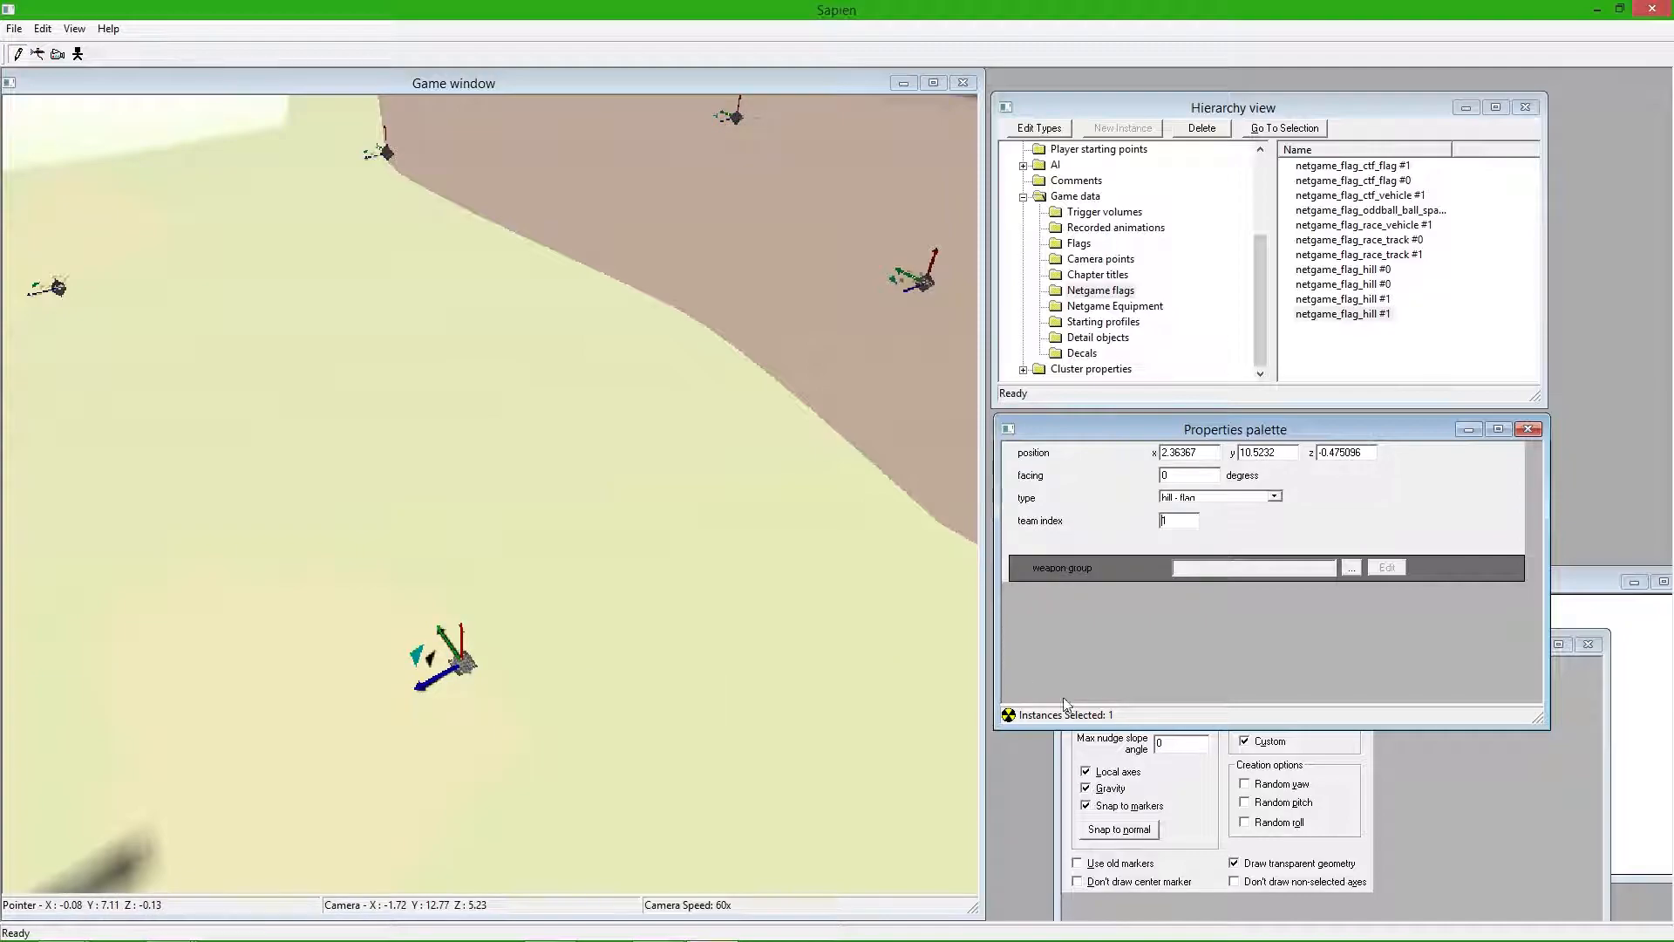
{"action": "middle_click_drag", "start_coordinate": [753, 539], "coordinate": [589, 424]}
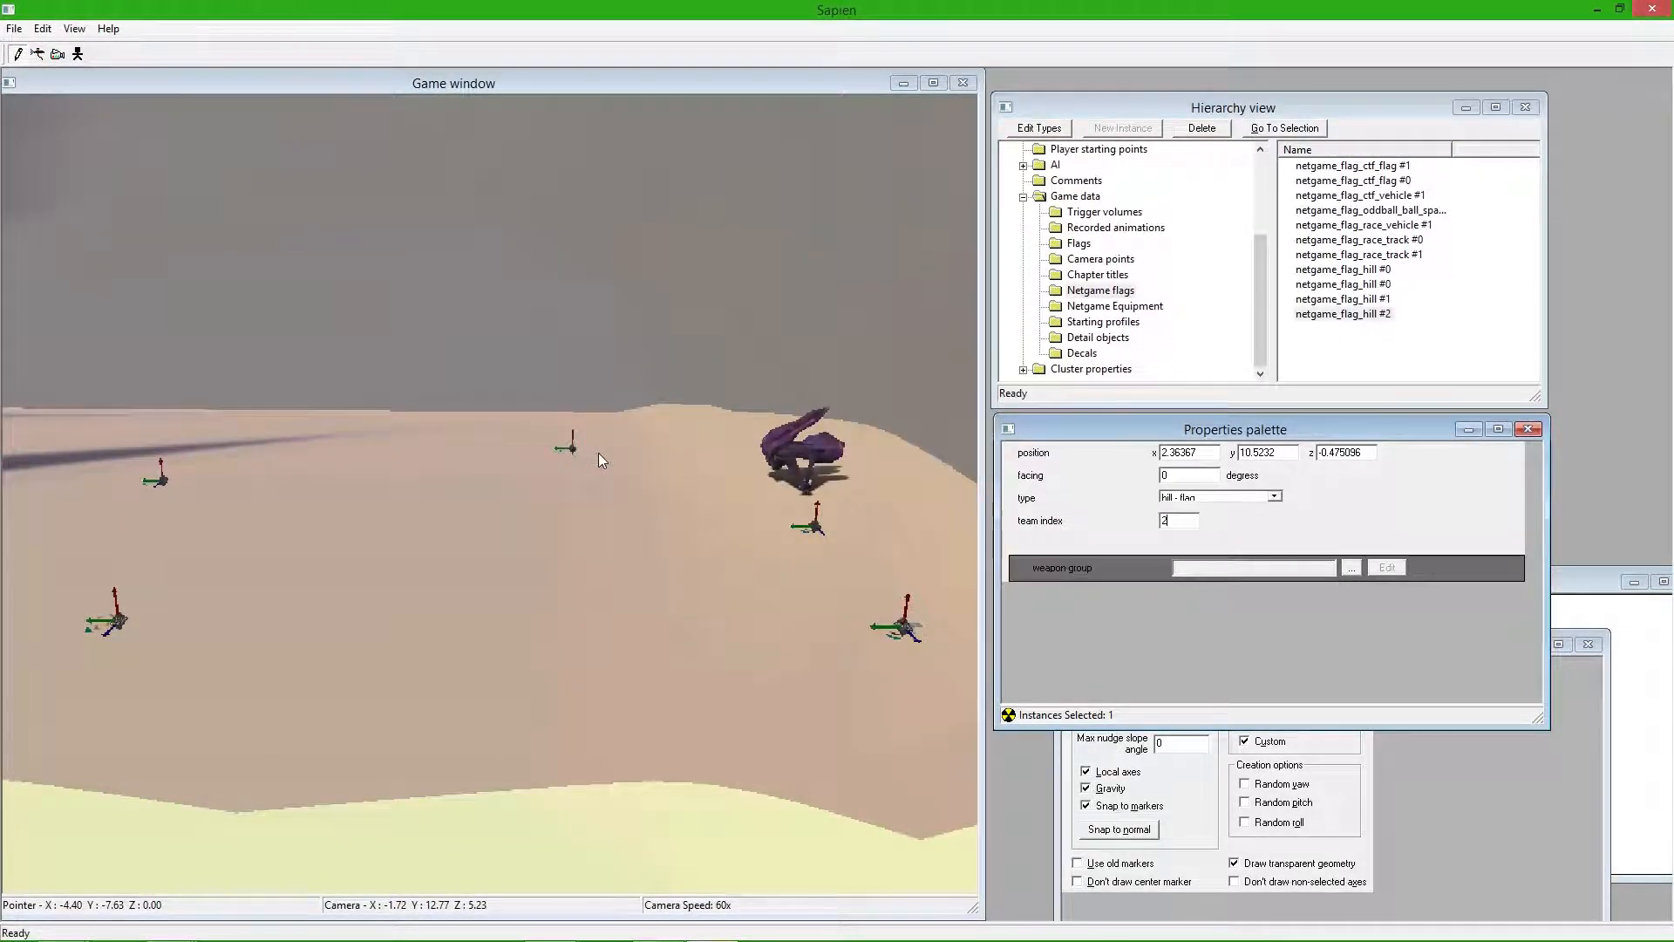
- Review the map's starting profiles and netgame equipment, then examine the properties of the placed vehicles
{"action": "mouse_move", "coordinate": [609, 452]}
{"action": "middle_mouse_down"}
{"action": "mouse_move", "coordinate": [488, 436]}
{"action": "mouse_move", "coordinate": [604, 452]}
{"action": "mouse_move", "coordinate": [305, 497]}
{"action": "mouse_move", "coordinate": [436, 493]}
{"action": "mouse_move", "coordinate": [558, 445]}
{"action": "mouse_move", "coordinate": [698, 441]}
{"action": "mouse_move", "coordinate": [613, 456]}
{"action": "middle_mouse_up"}
{"action": "left_click", "coordinate": [1123, 325]}
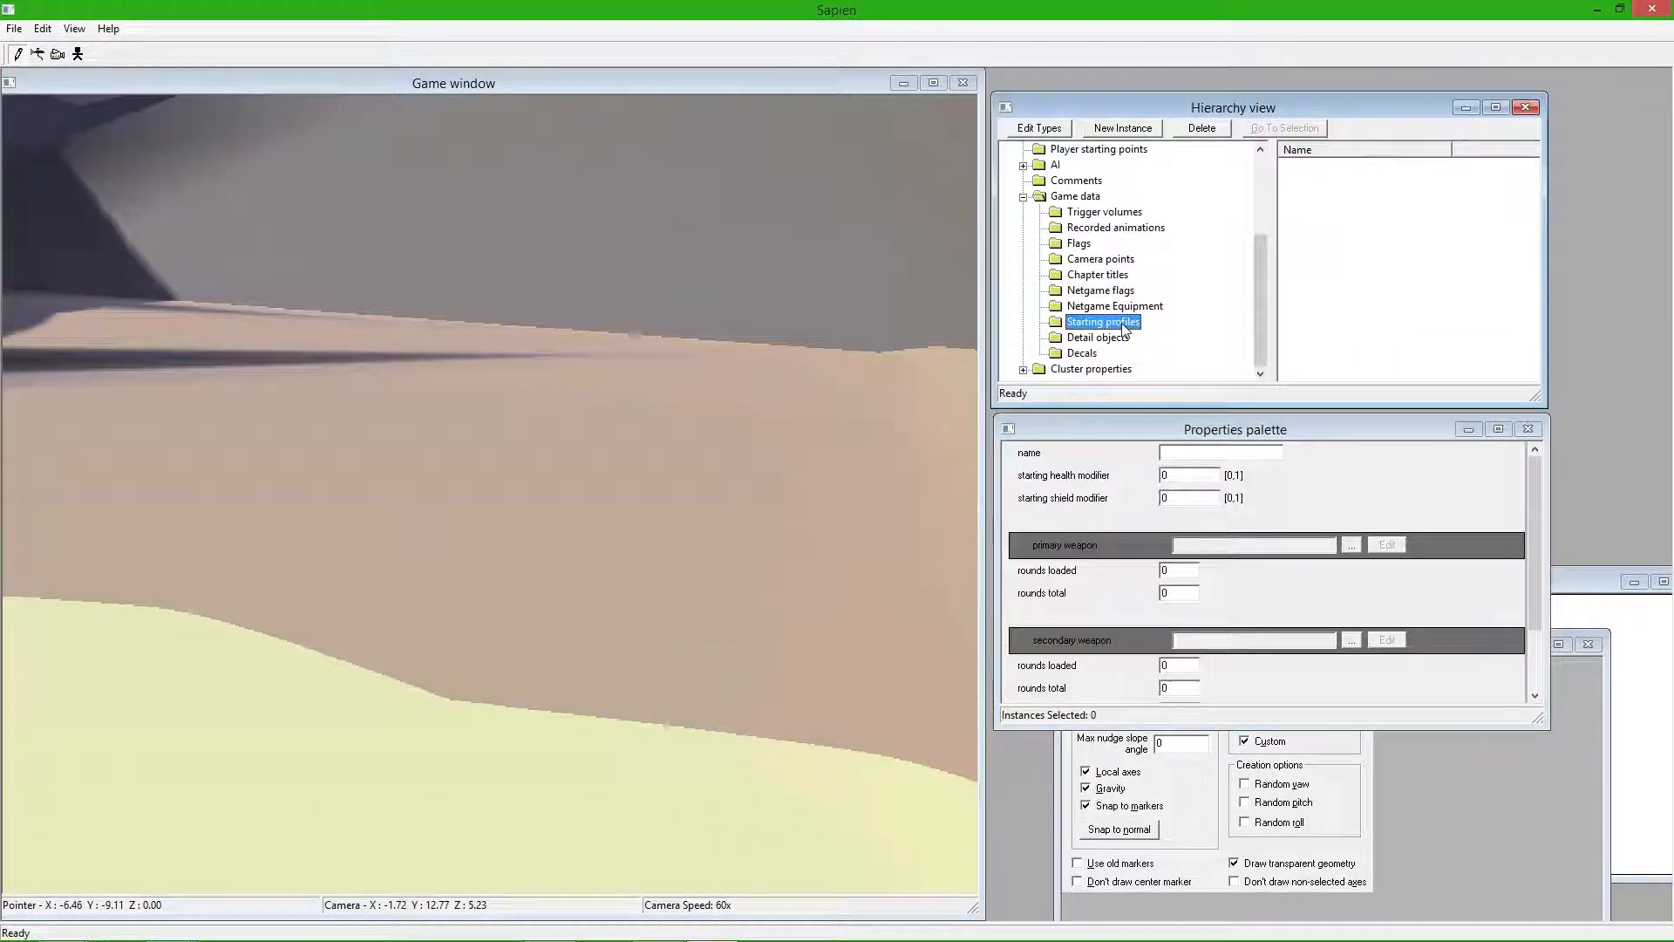
{"action": "left_click", "coordinate": [1116, 307]}
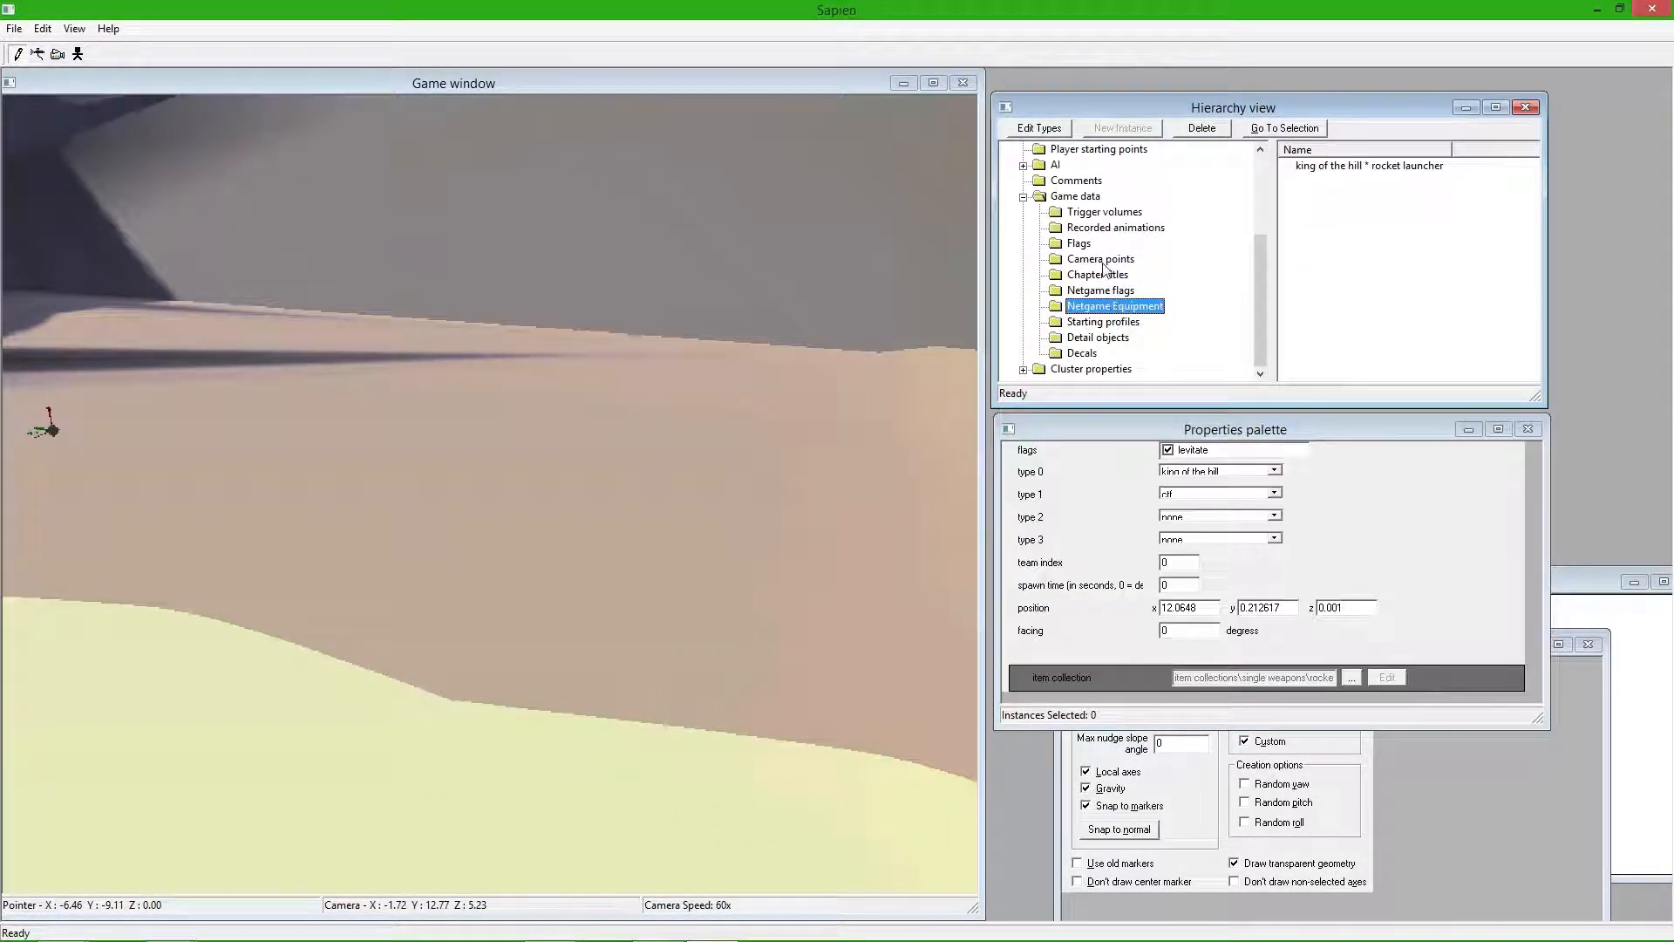
{"action": "left_click", "coordinate": [1024, 198]}
{"action": "middle_click_drag", "start_coordinate": [616, 436], "coordinate": [704, 432]}
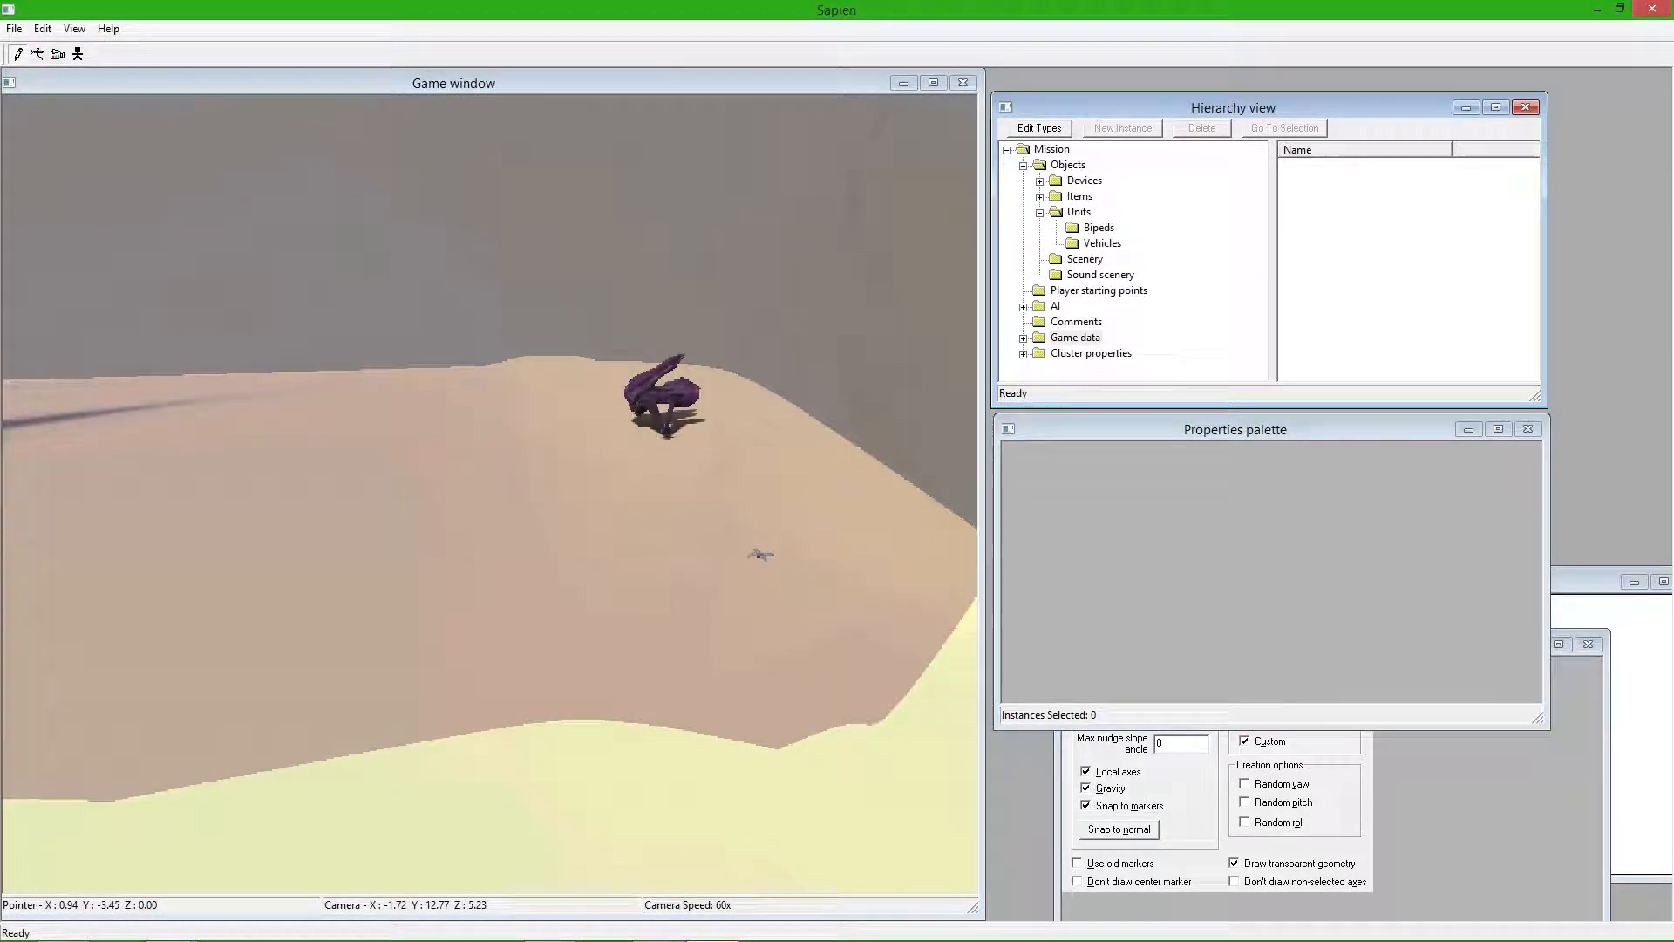
{"action": "left_click", "coordinate": [644, 391]}
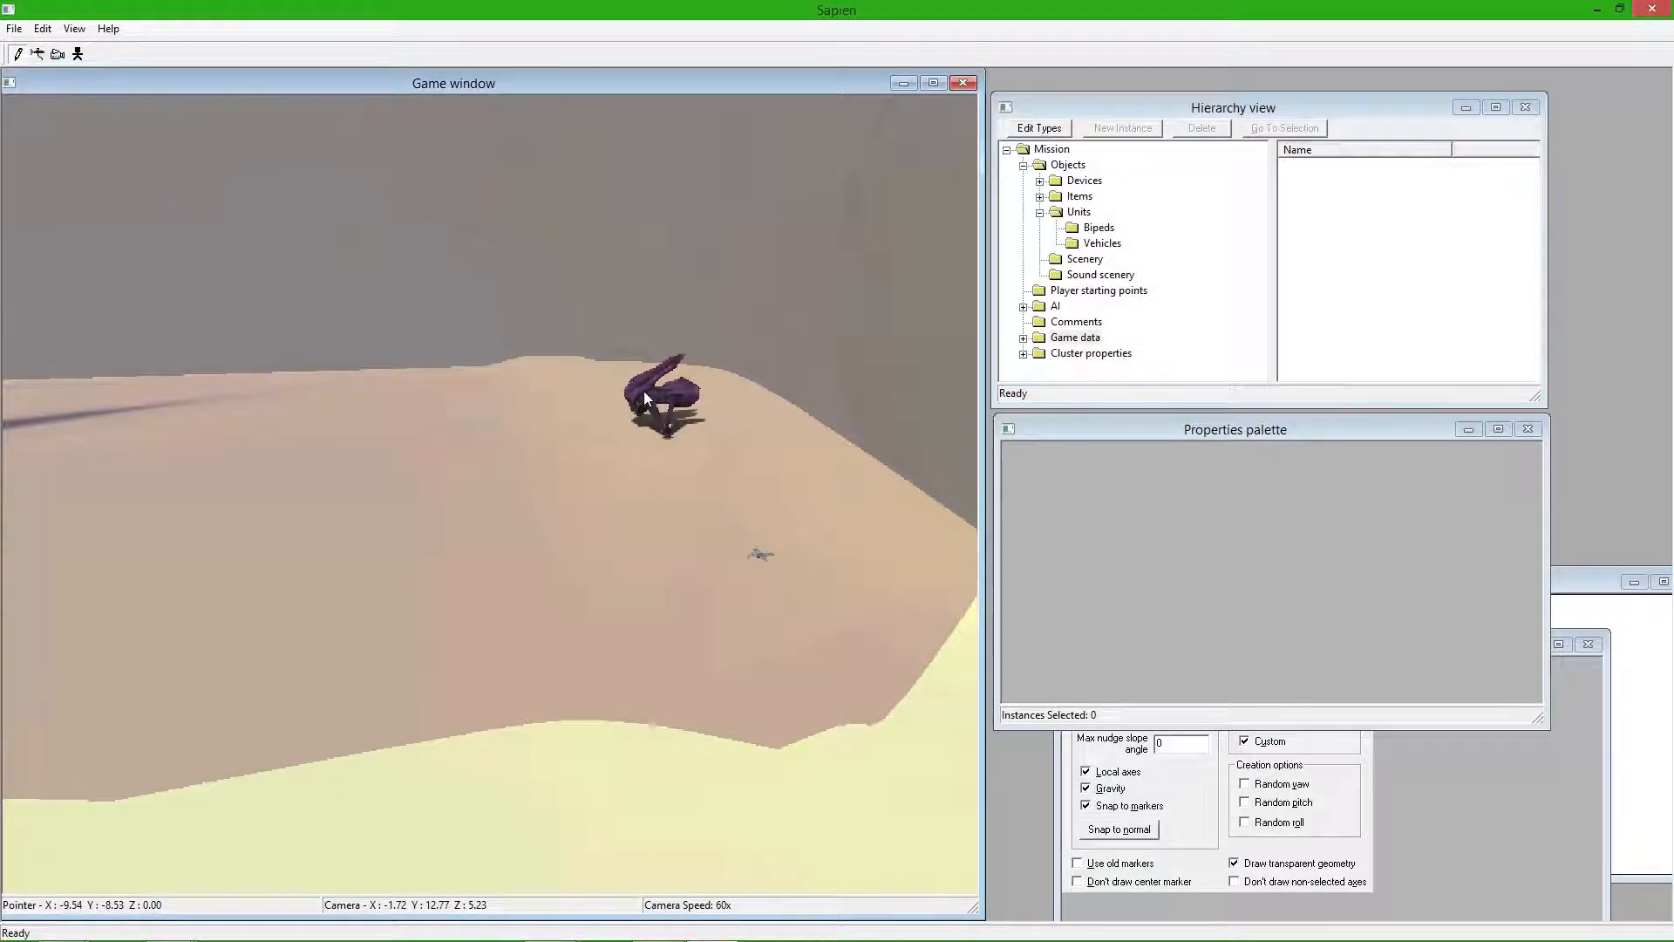
{"action": "left_click", "coordinate": [1100, 243]}
{"action": "left_click_drag", "start_coordinate": [1533, 500], "coordinate": [1537, 534]}
{"action": "left_click_drag", "start_coordinate": [1535, 547], "coordinate": [1535, 476]}
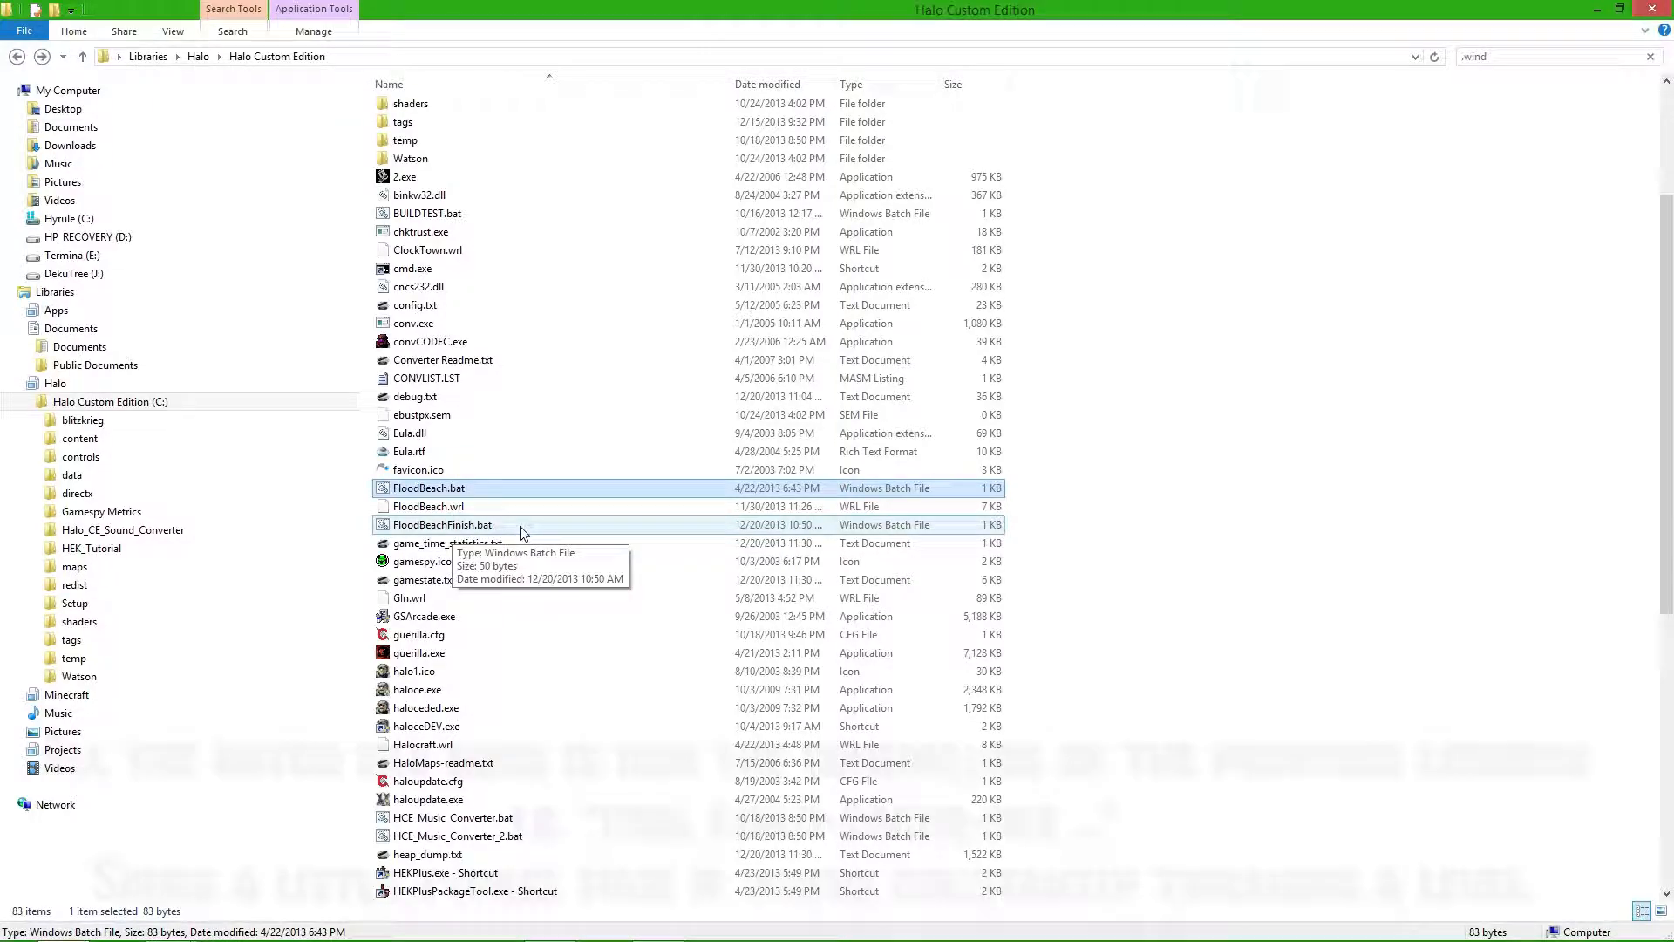
- Run FloodBeachFinish.bat, then switch to Halo and start a LAN game on the floodbeach map with the Slayer gametype
{"action": "double_click", "coordinate": [523, 533]}
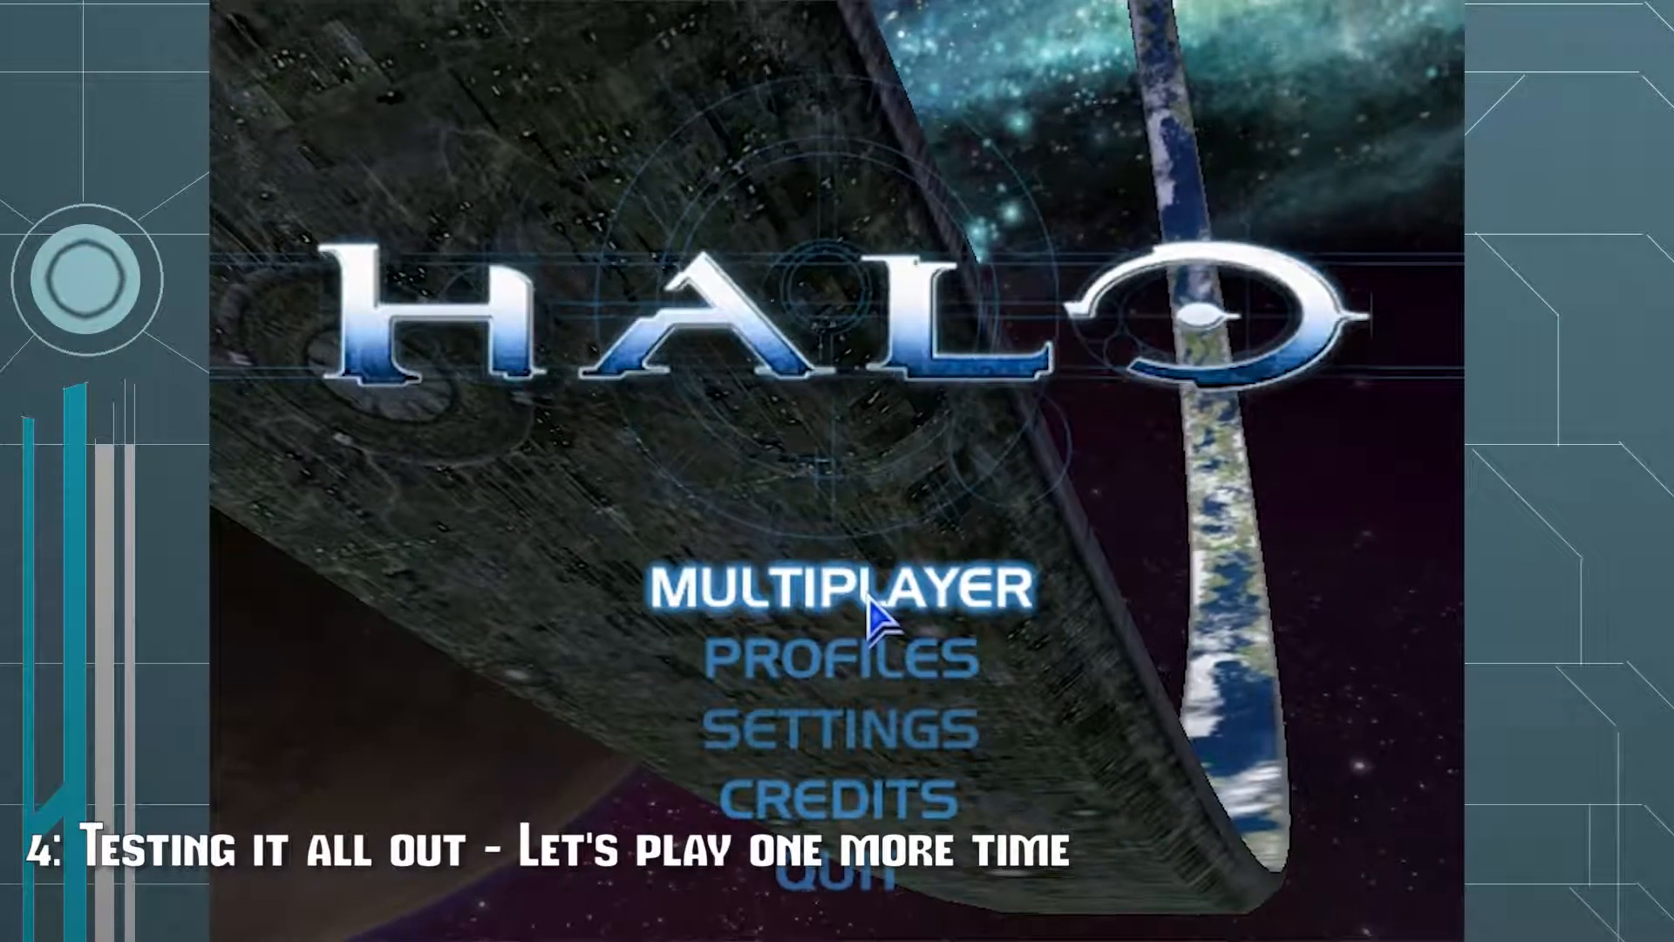
{"action": "left_click", "coordinate": [870, 602]}
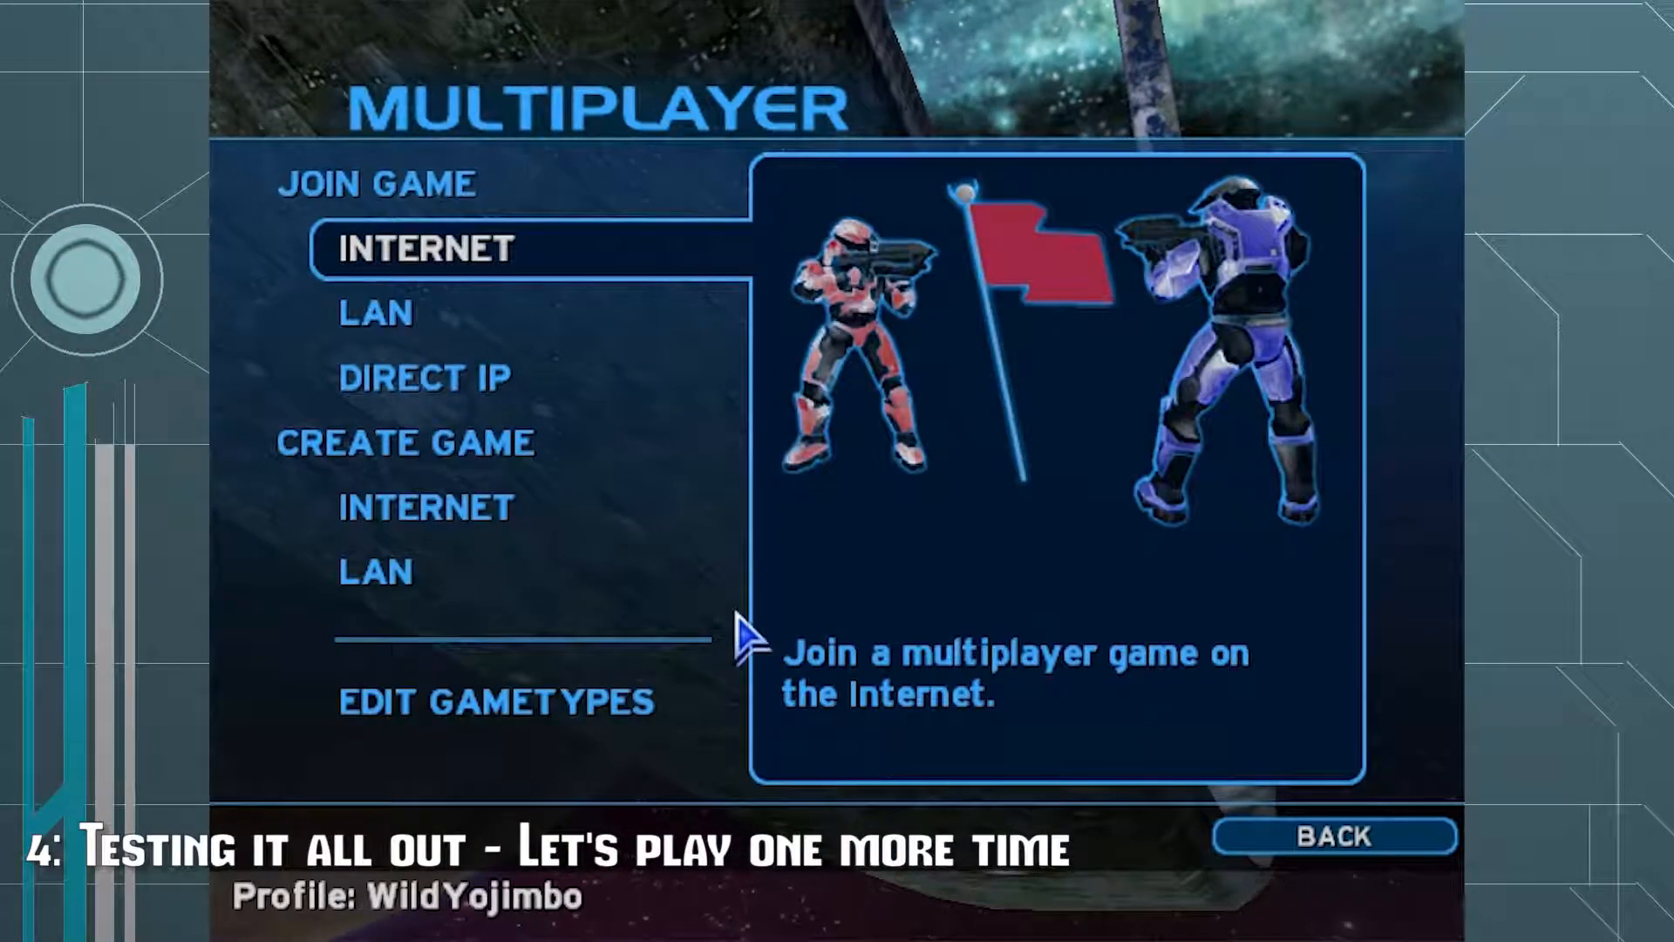
{"action": "left_click", "coordinate": [517, 596]}
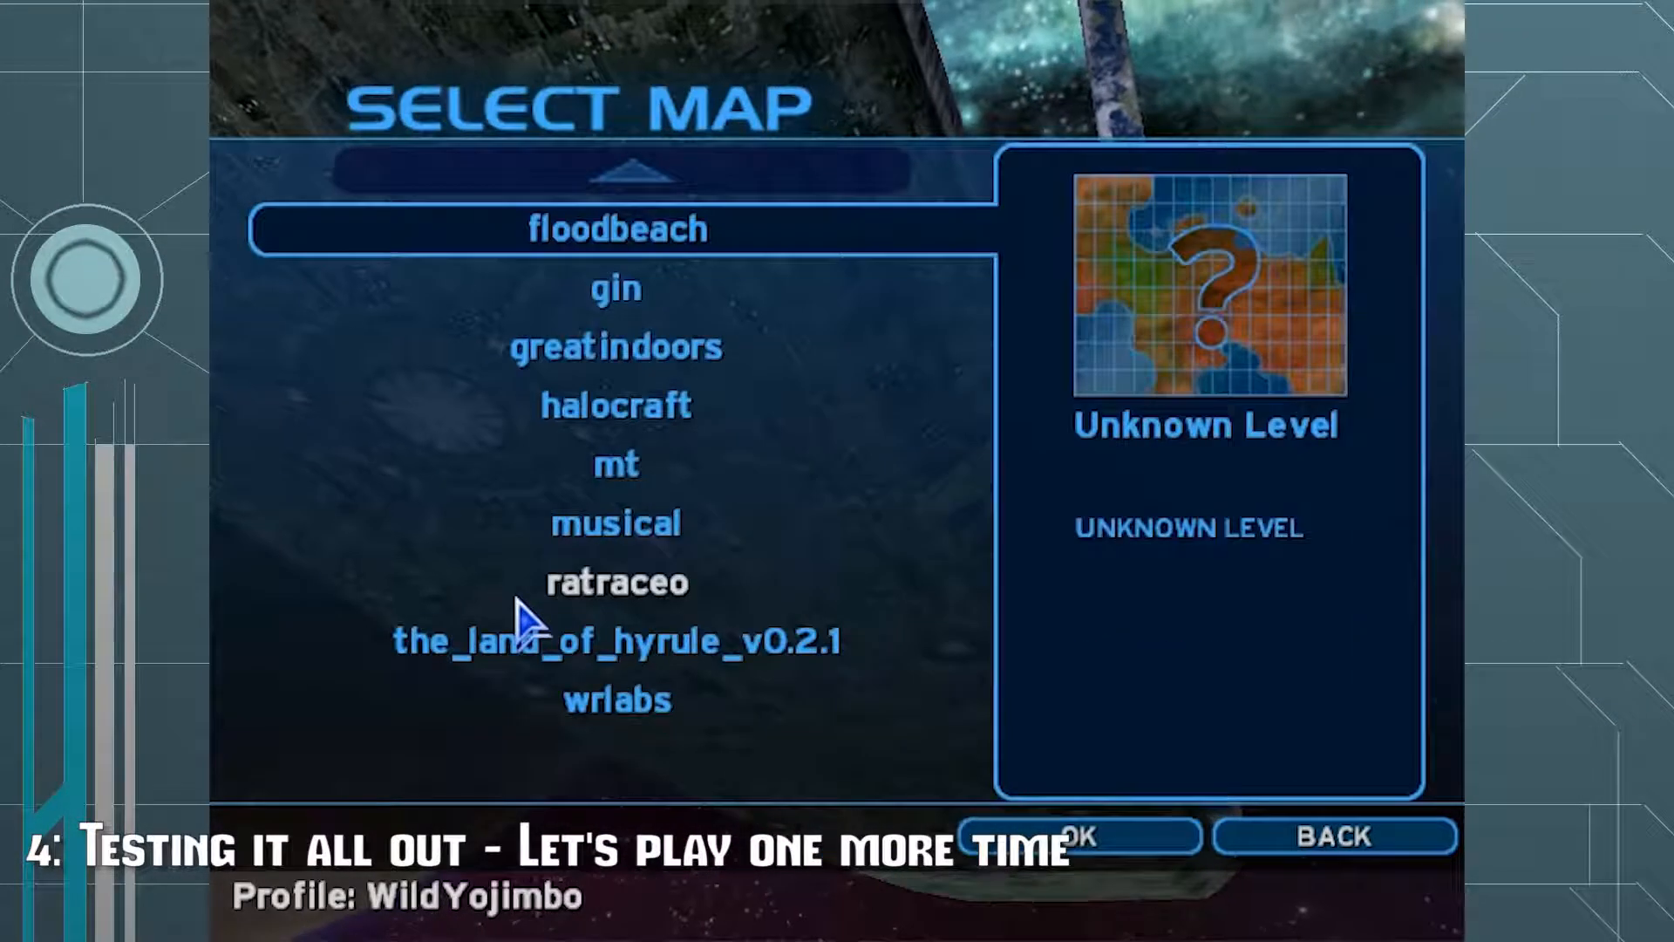
{"action": "left_click", "coordinate": [665, 234]}
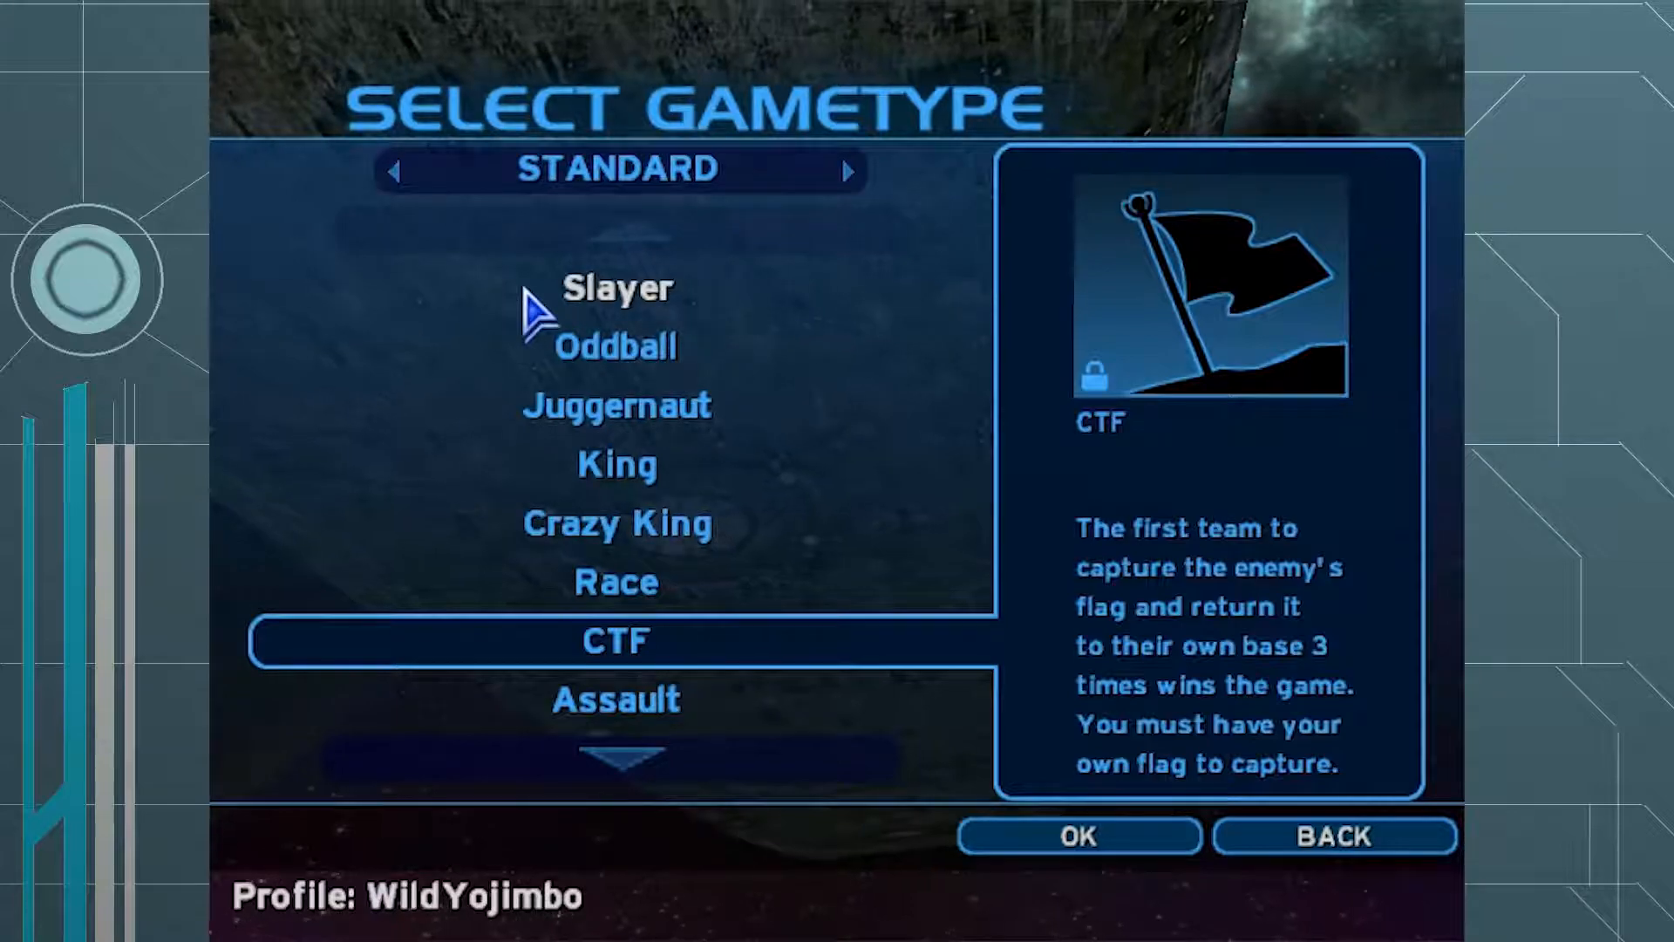
{"action": "left_click", "coordinate": [662, 306]}
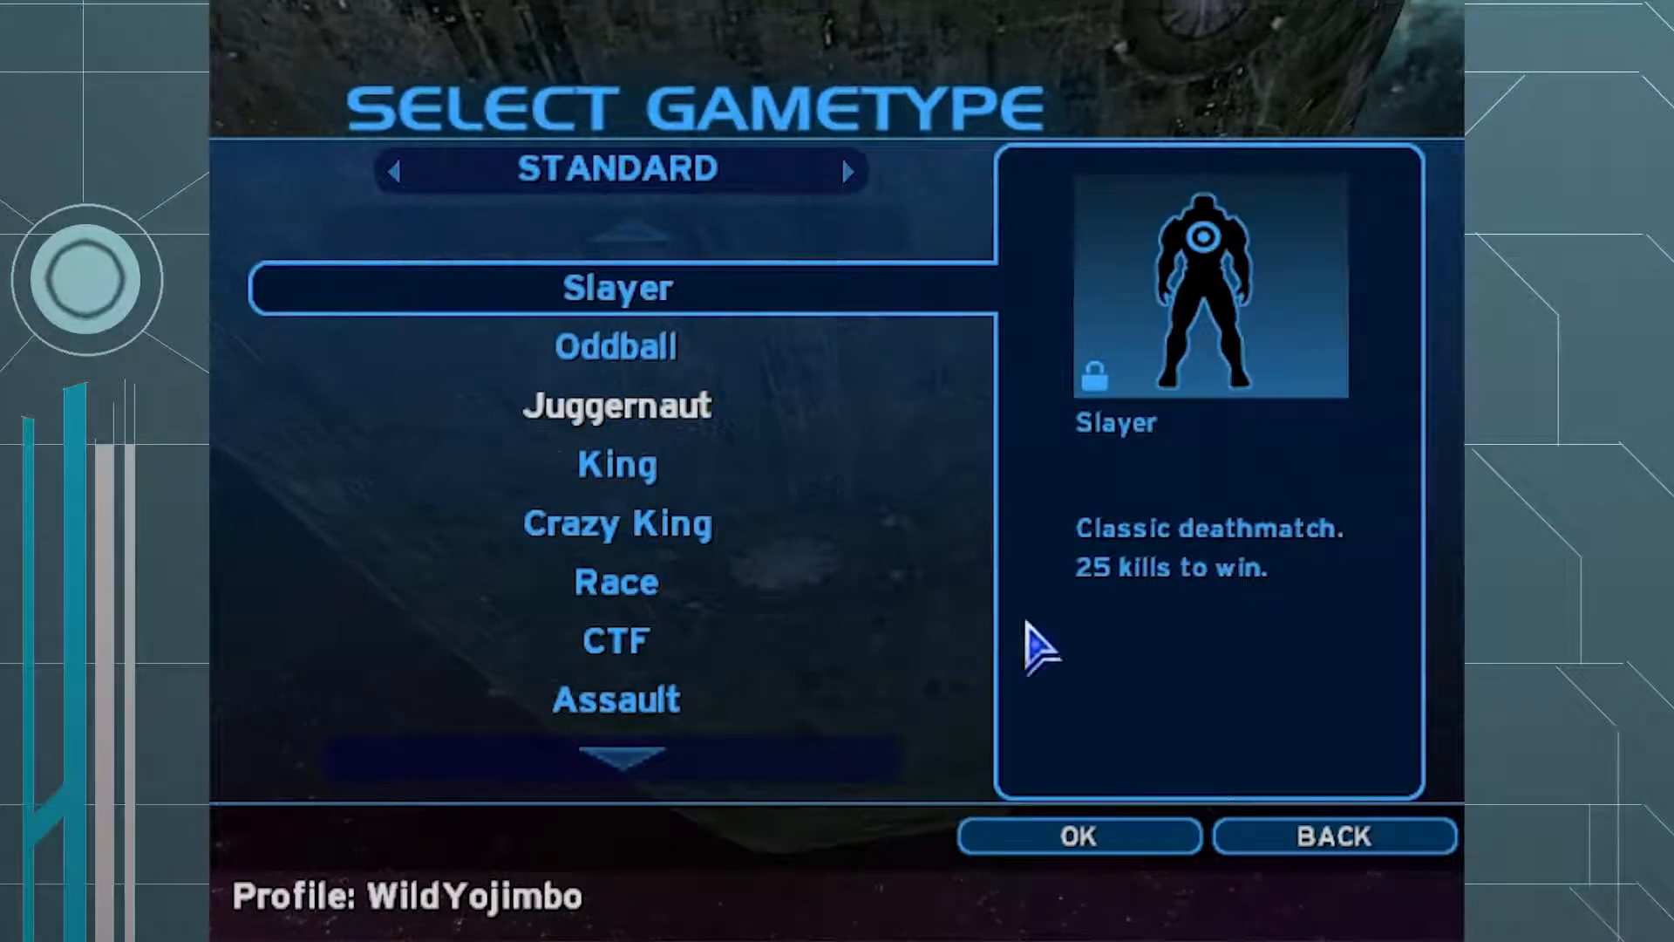
{"action": "left_click", "coordinate": [1149, 844]}
{"action": "left_click", "coordinate": [1149, 844]}
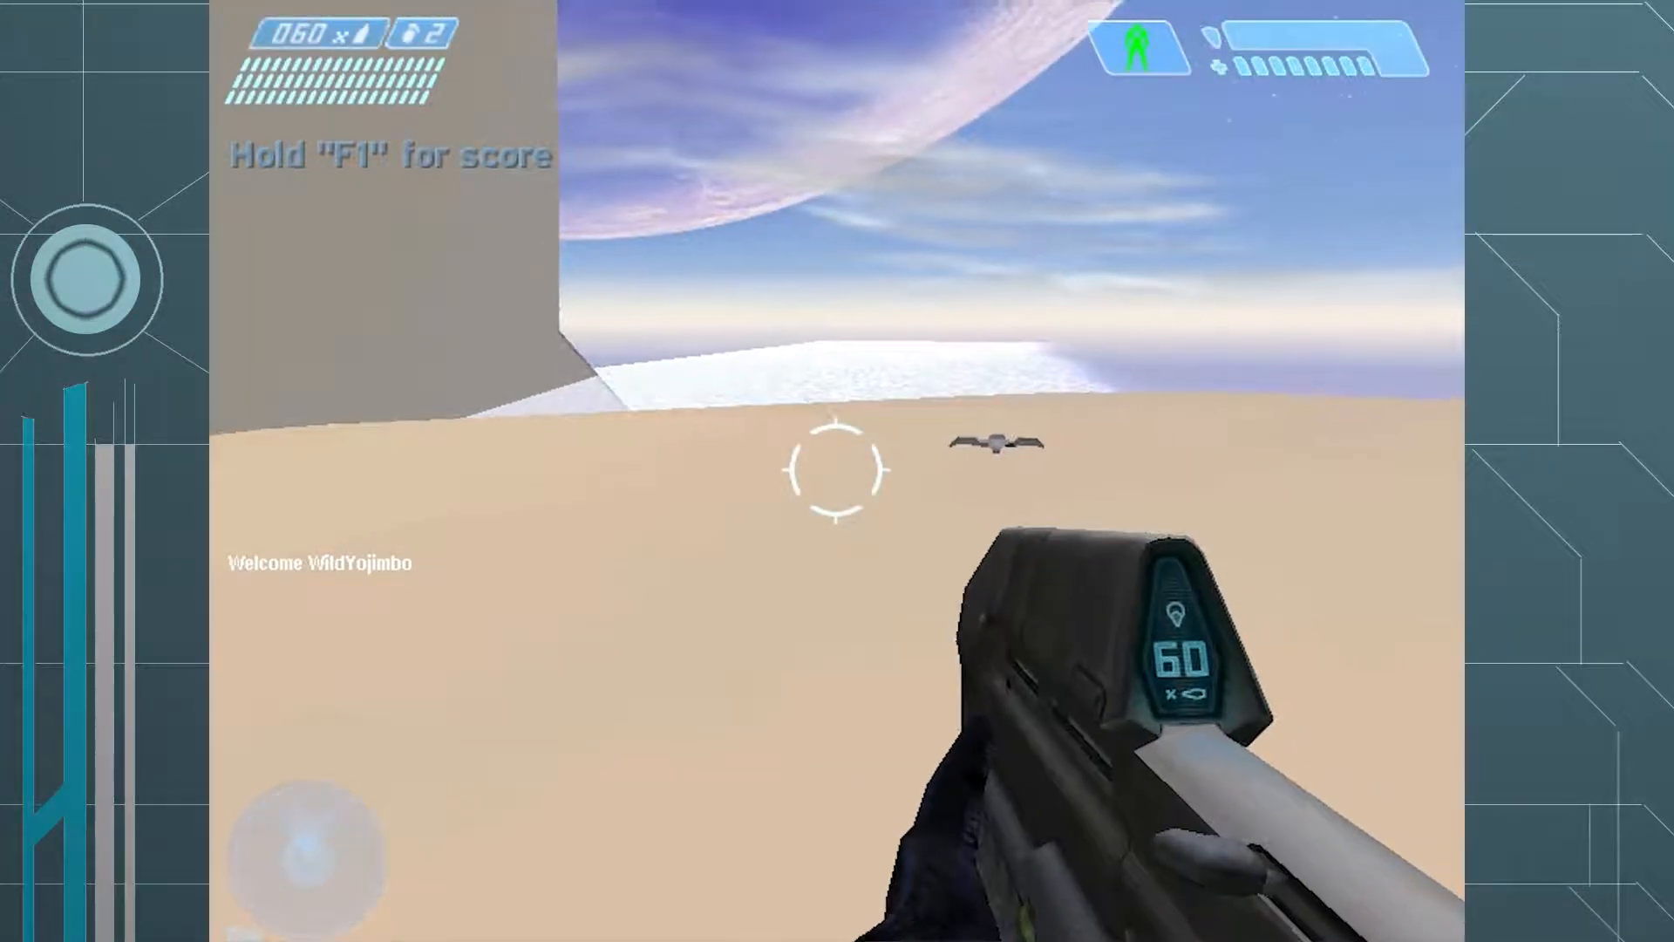
- Walk around the beach to inspect the level in the Slayer match, then leave the game
{"action": "key", "text": "w"}
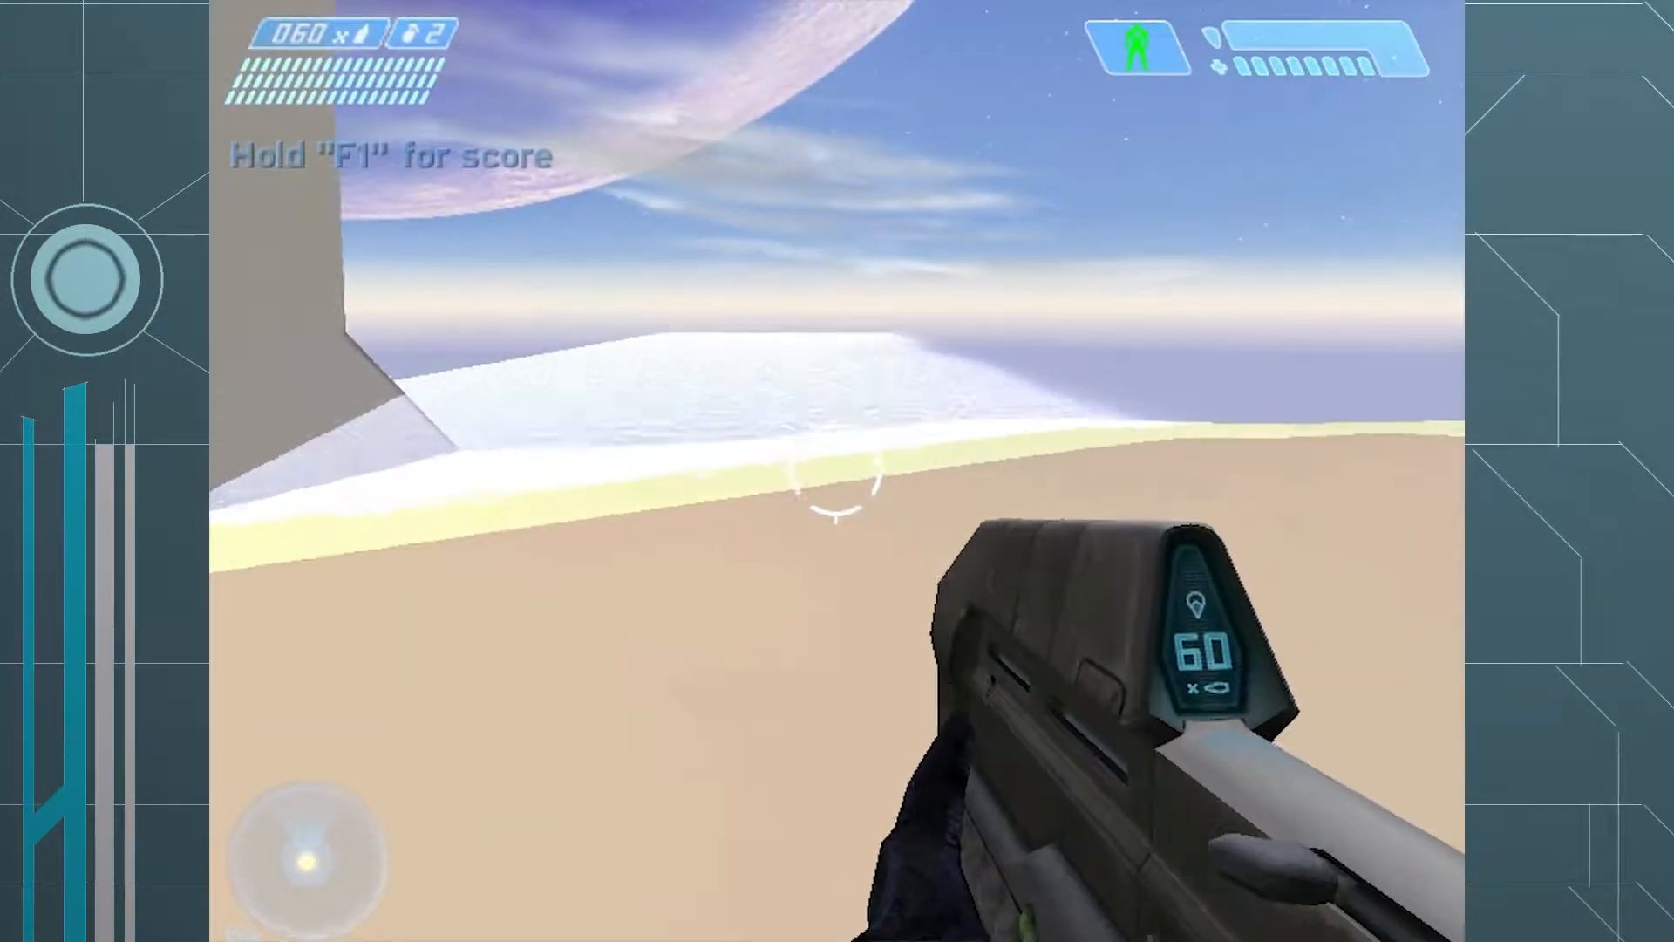
{"action": "key", "text": "w"}
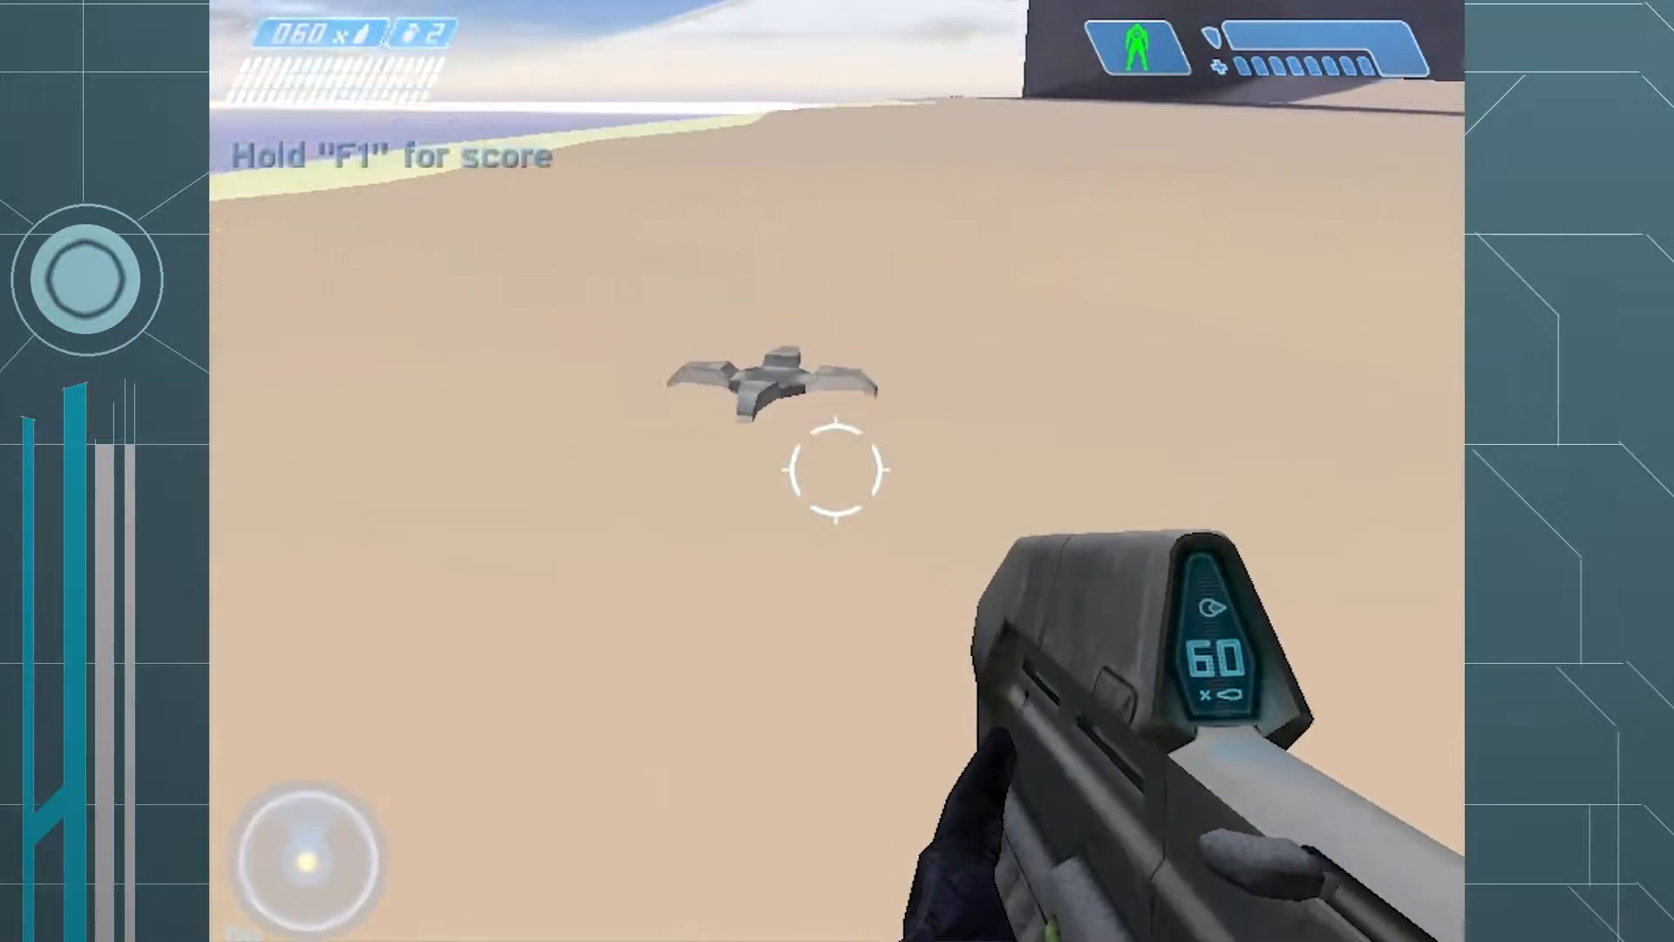
{"action": "key", "text": "w"}
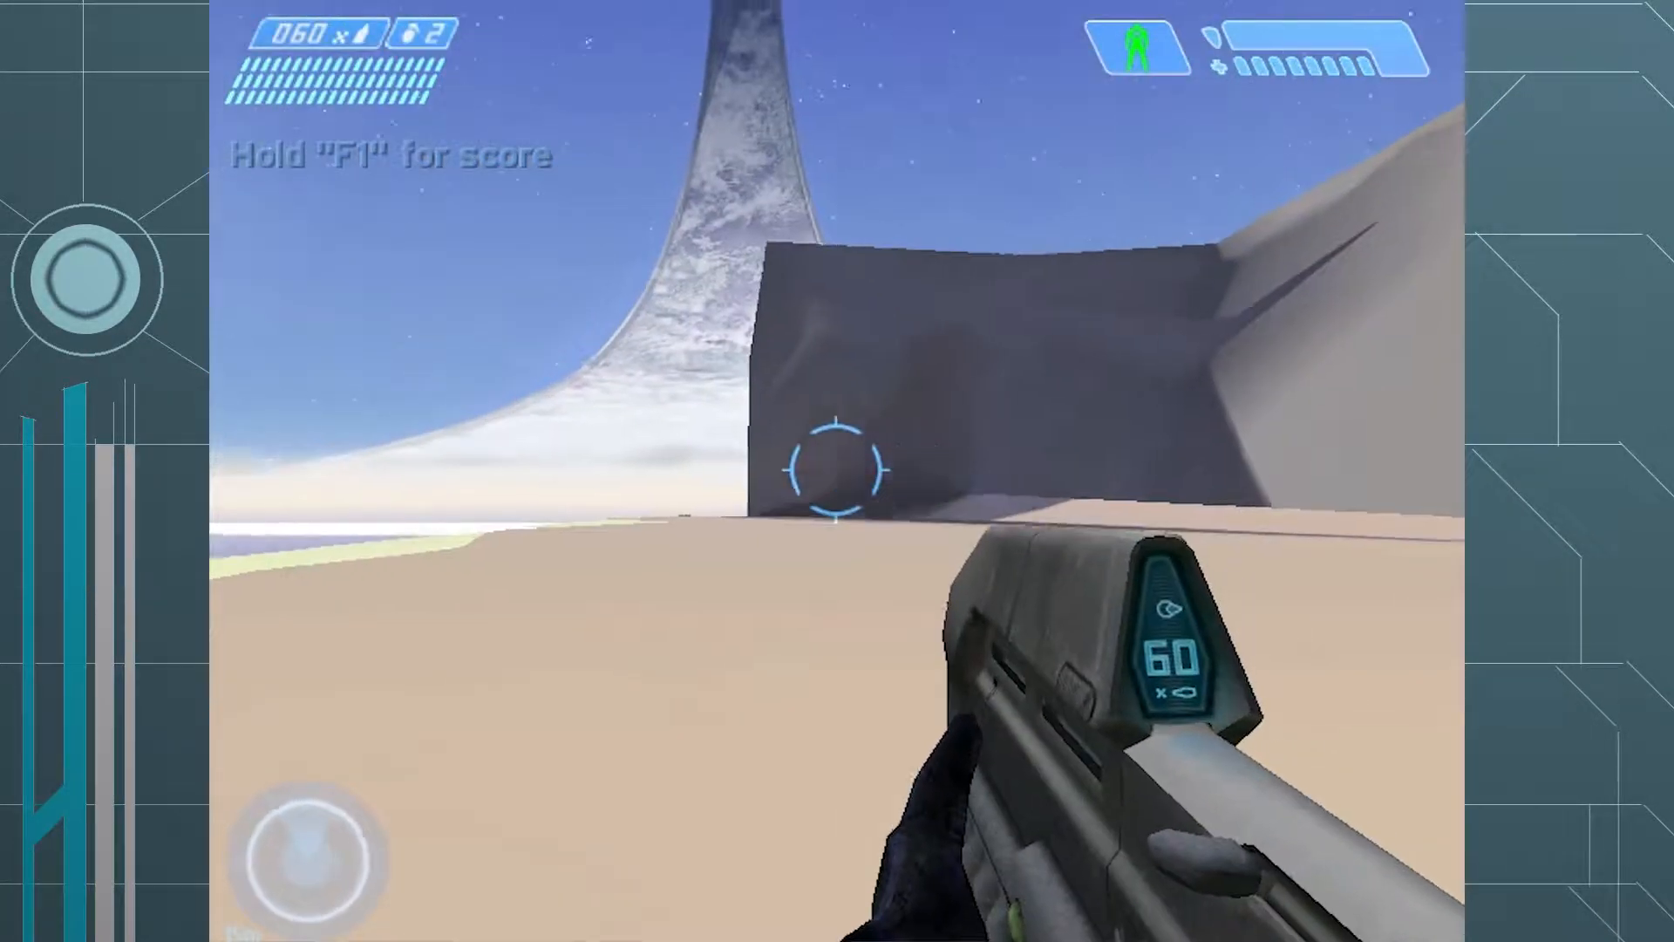
{"action": "key", "text": "w"}
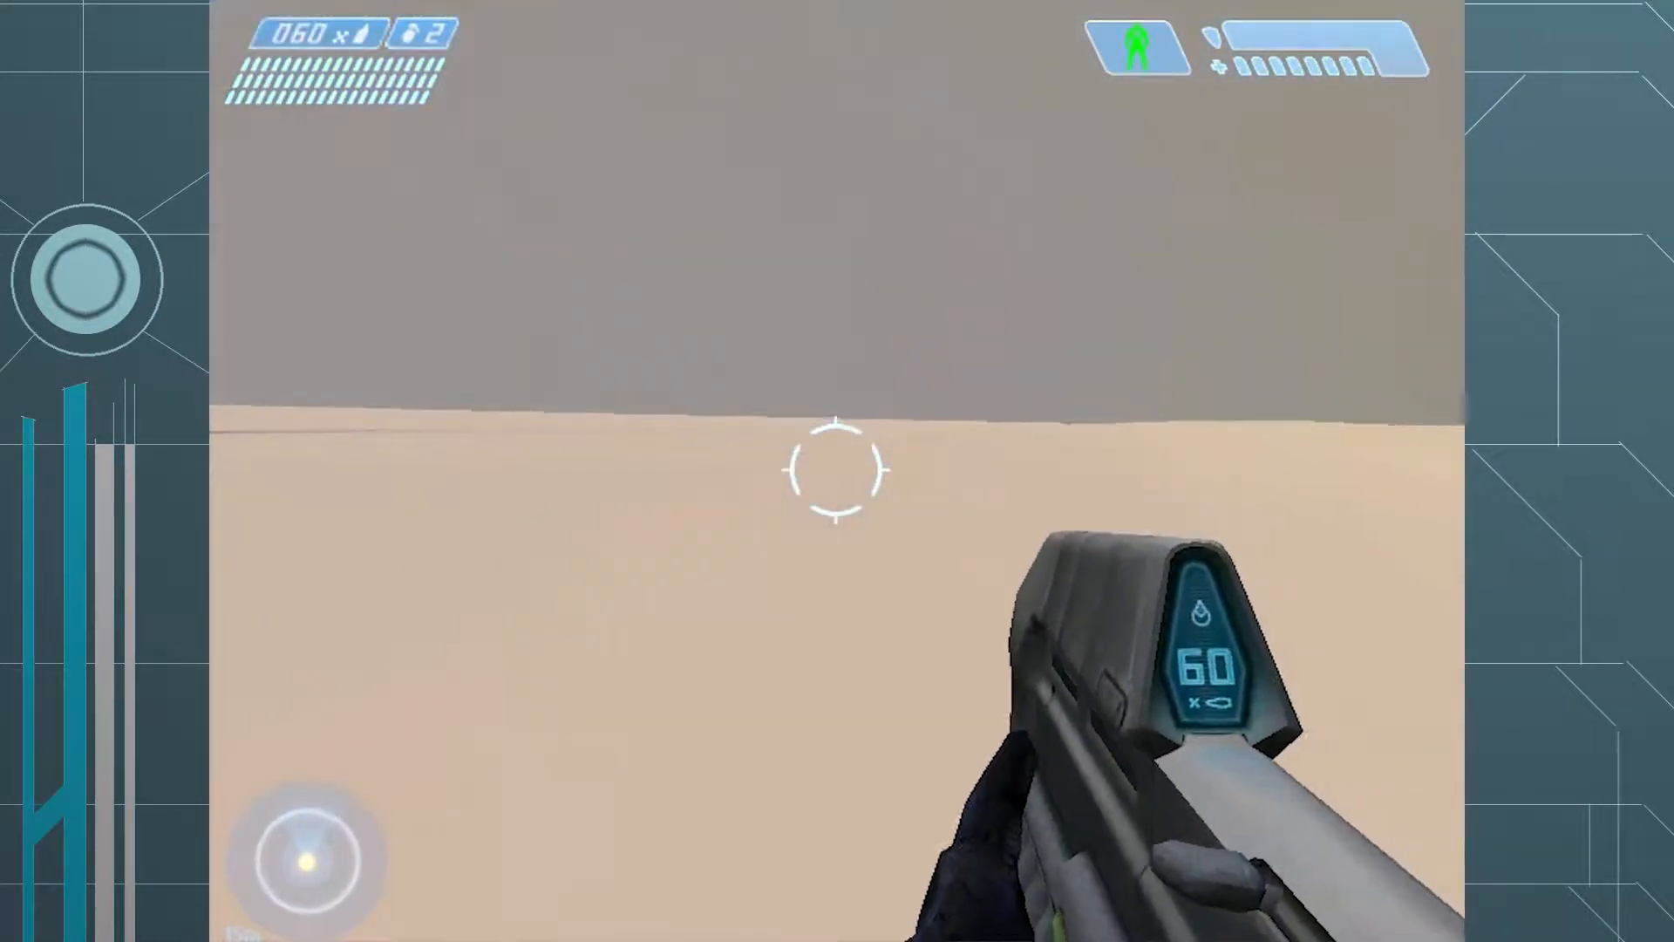
{"action": "key", "text": "w"}
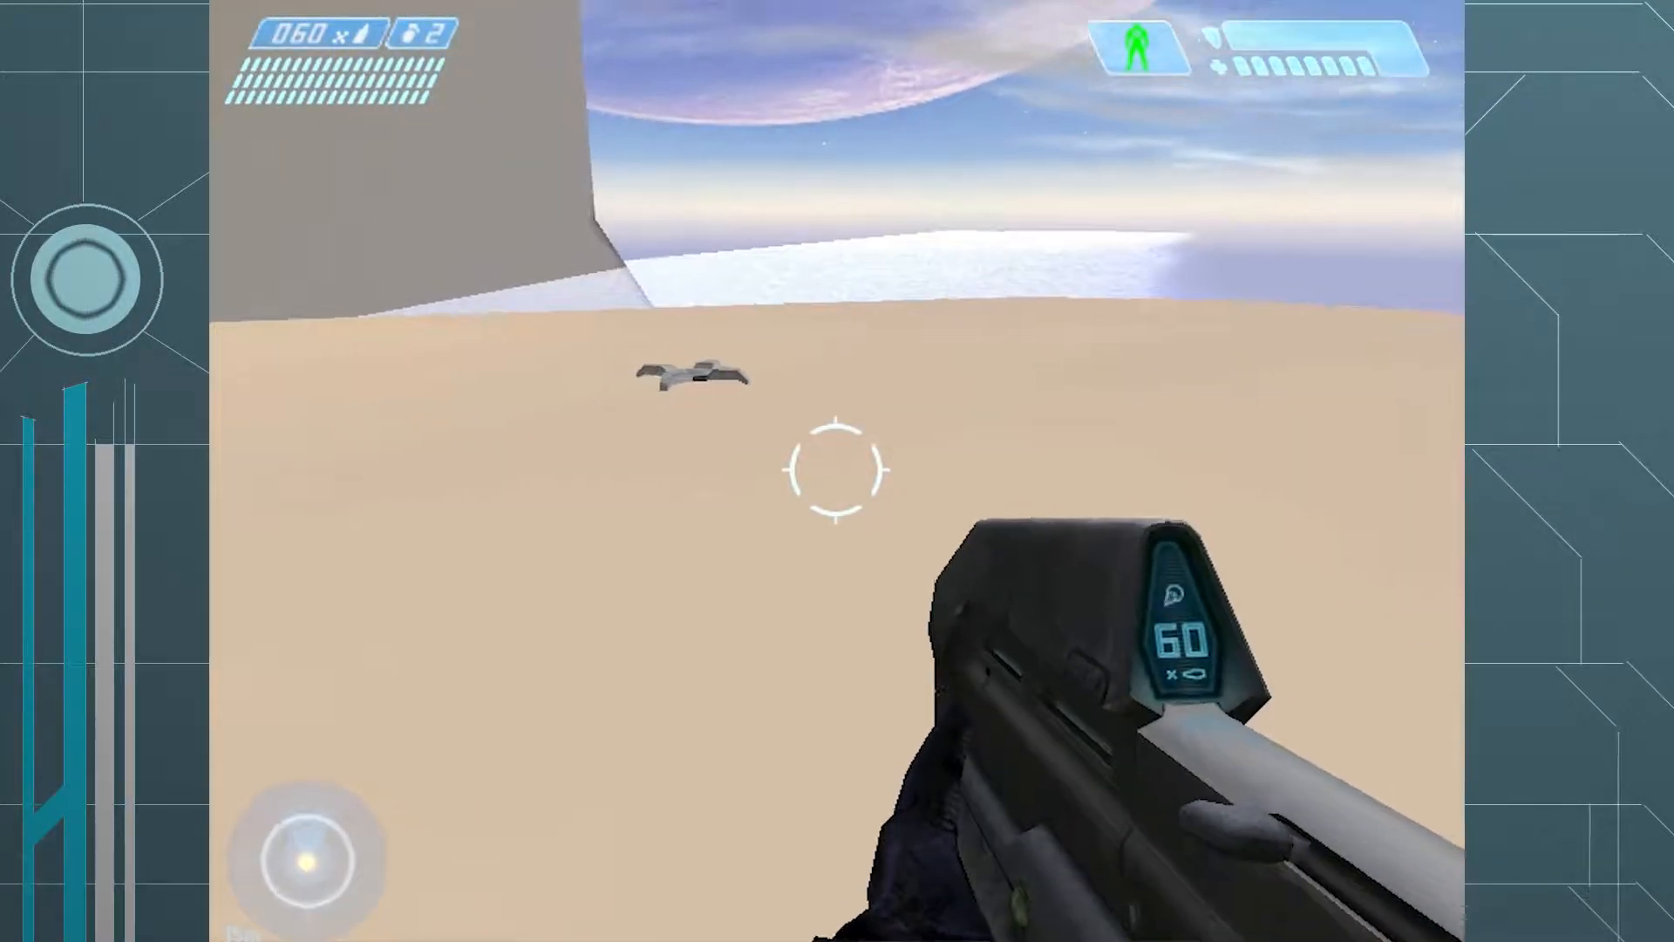
{"action": "key", "text": "w"}
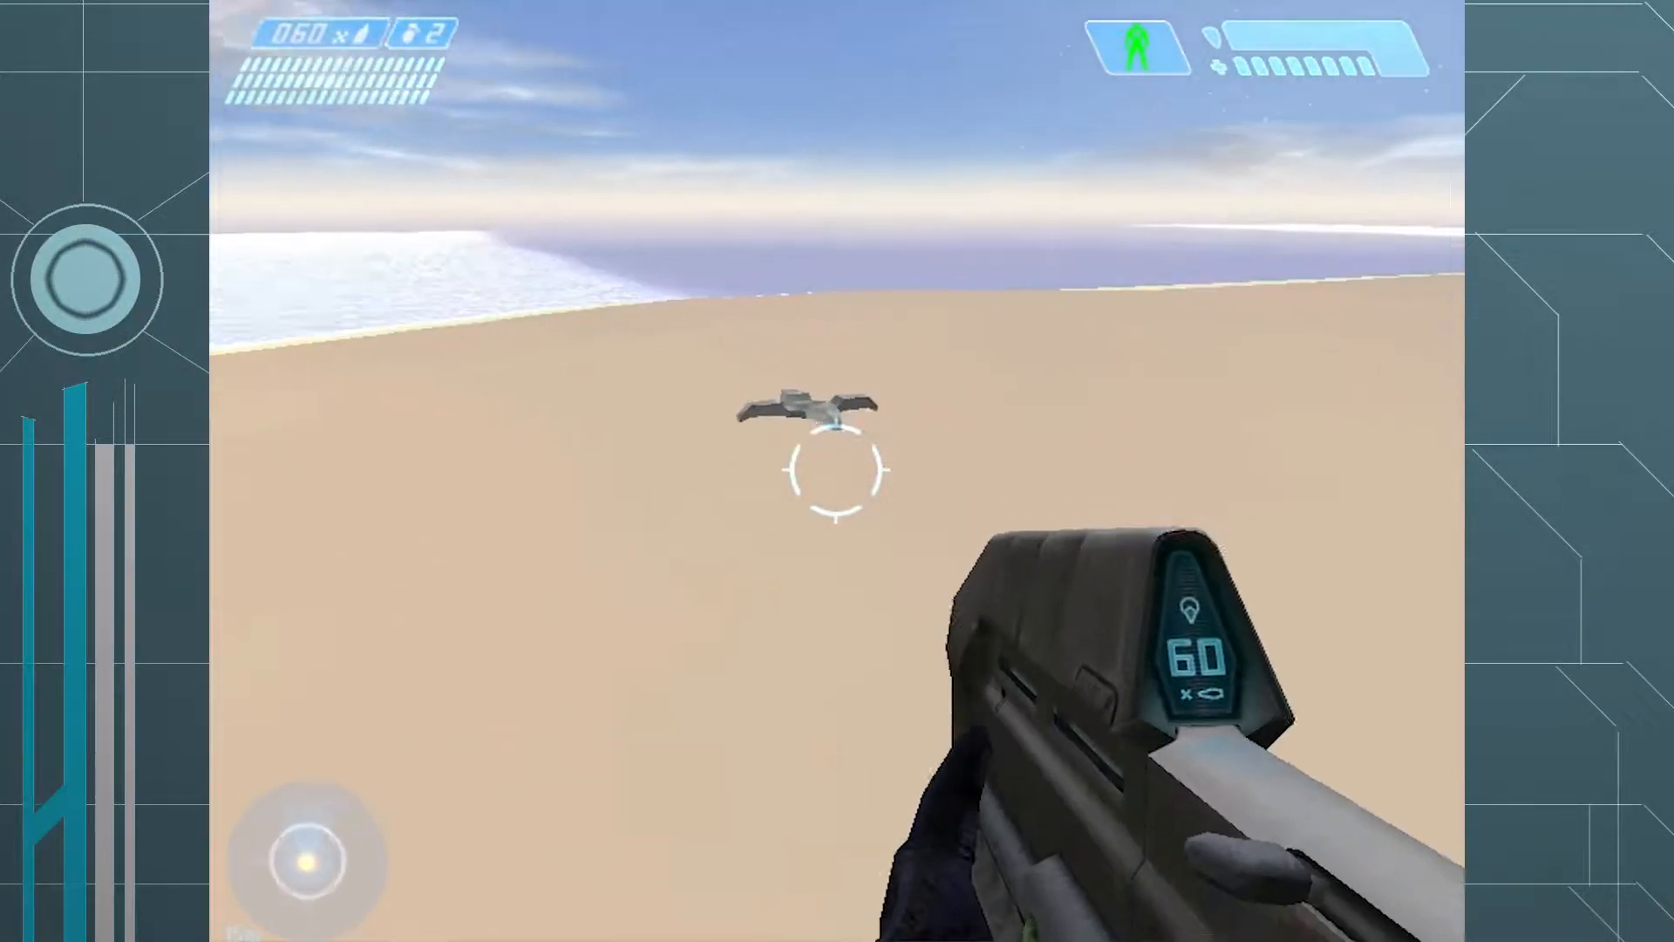
{"action": "key", "text": "w"}
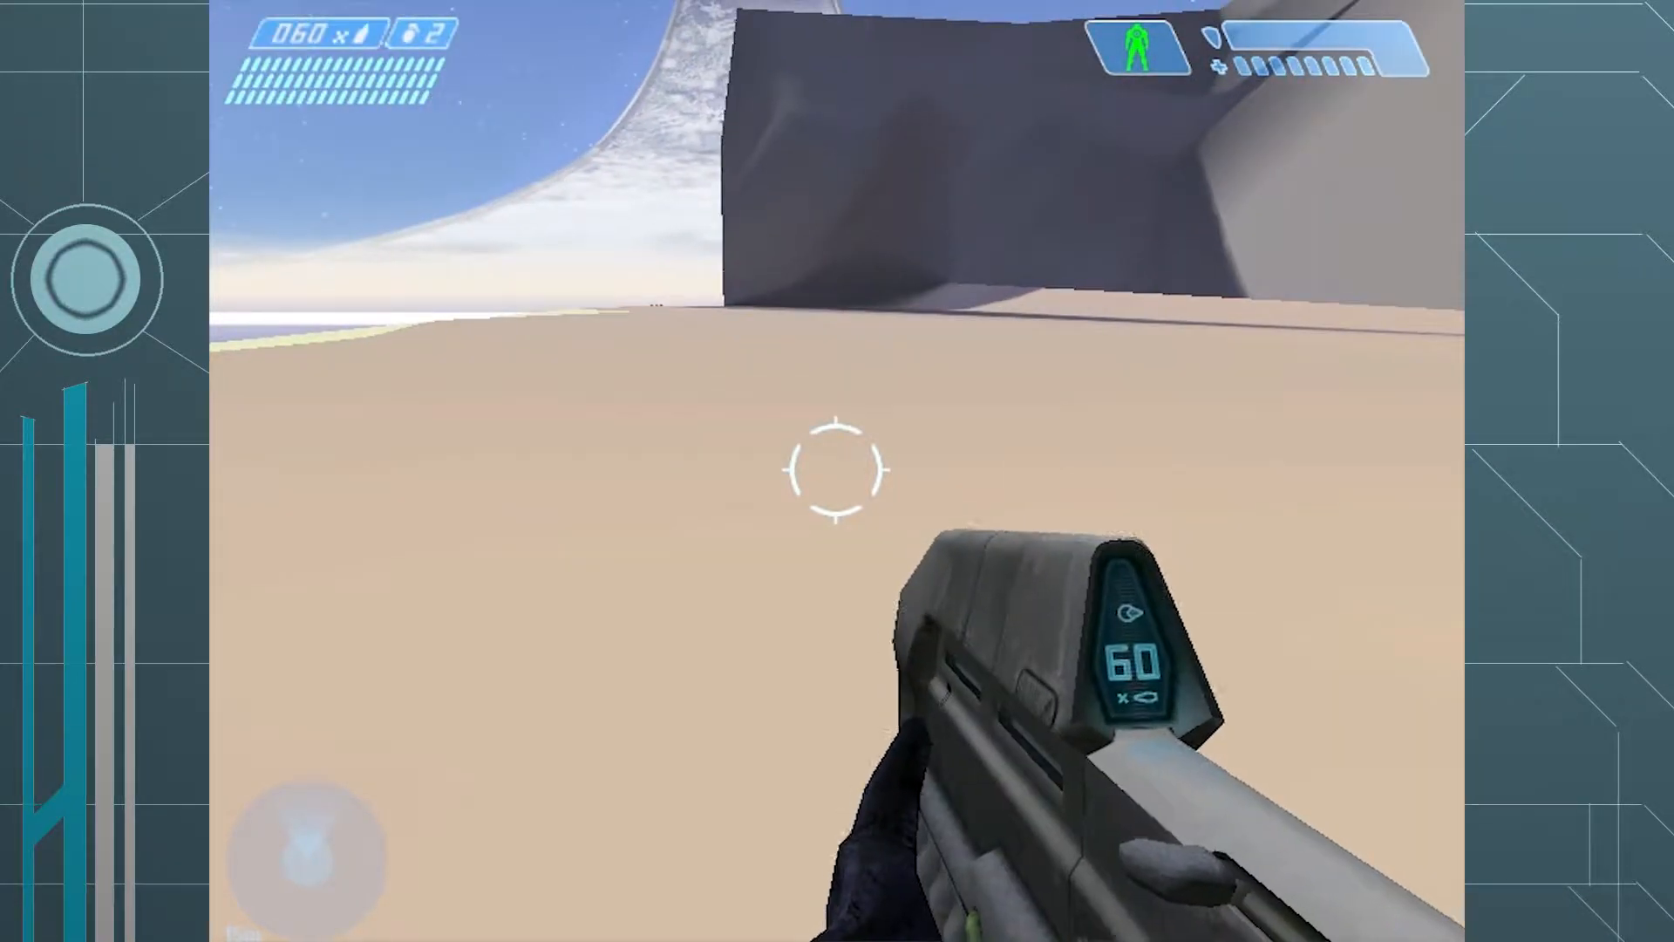
{"action": "key", "text": "Escape"}
{"action": "left_click", "coordinate": [837, 654]}
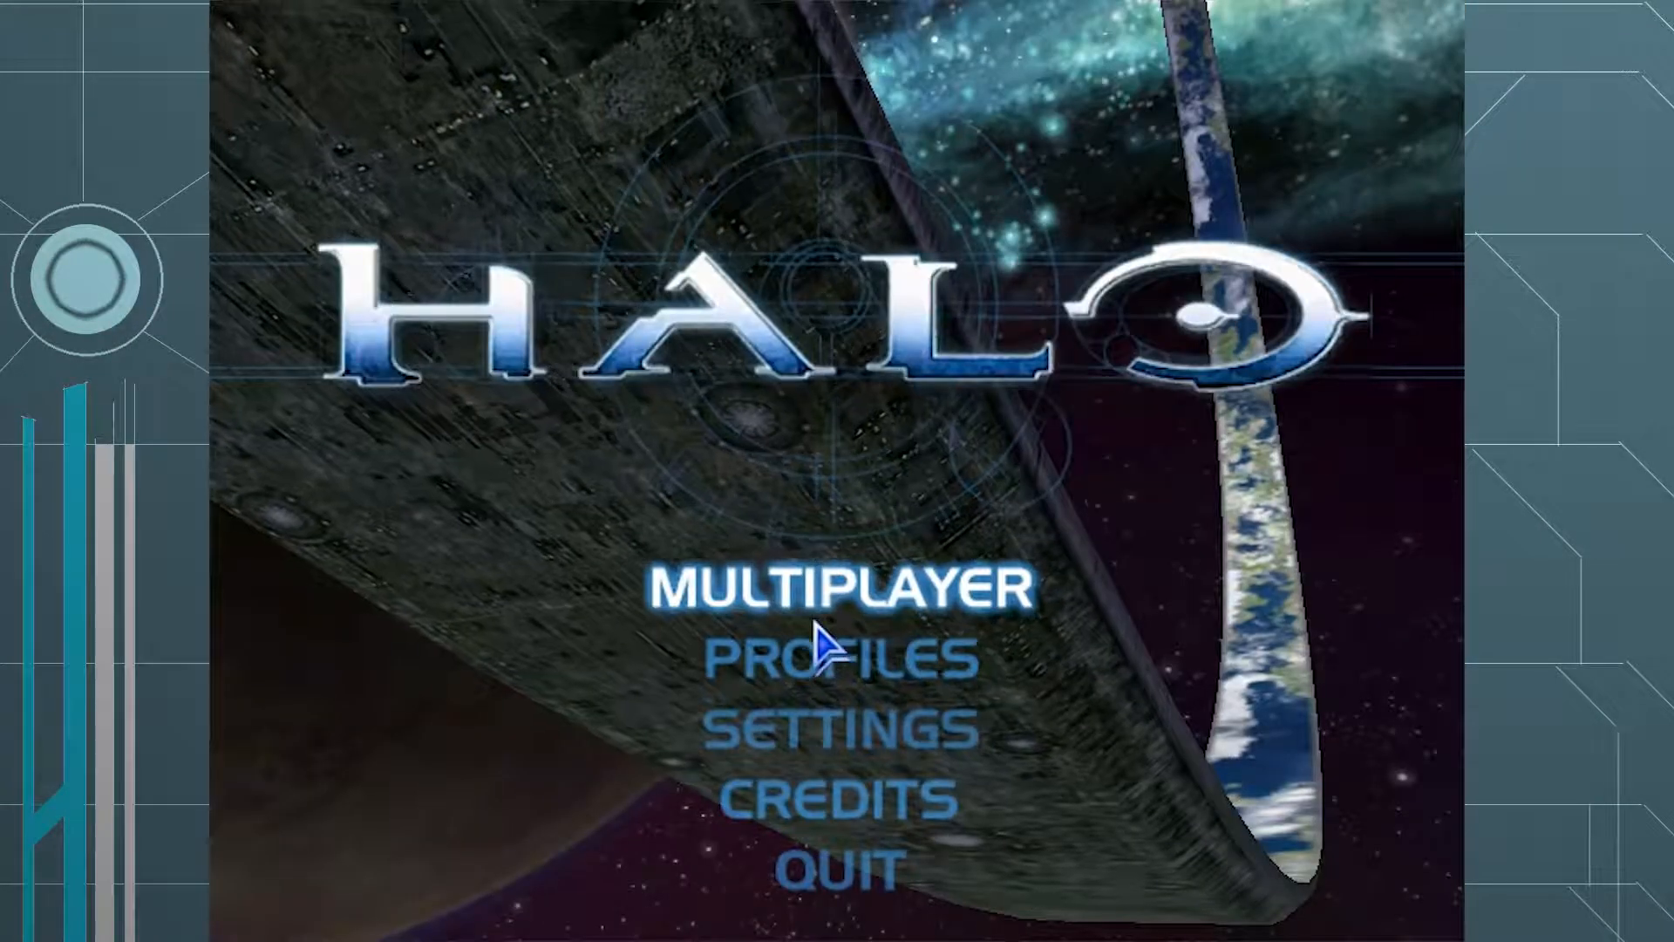
- Start a LAN game on the floodbeach map with the standard Oddball gametype
{"action": "left_click", "coordinate": [759, 597]}
{"action": "left_click", "coordinate": [386, 582]}
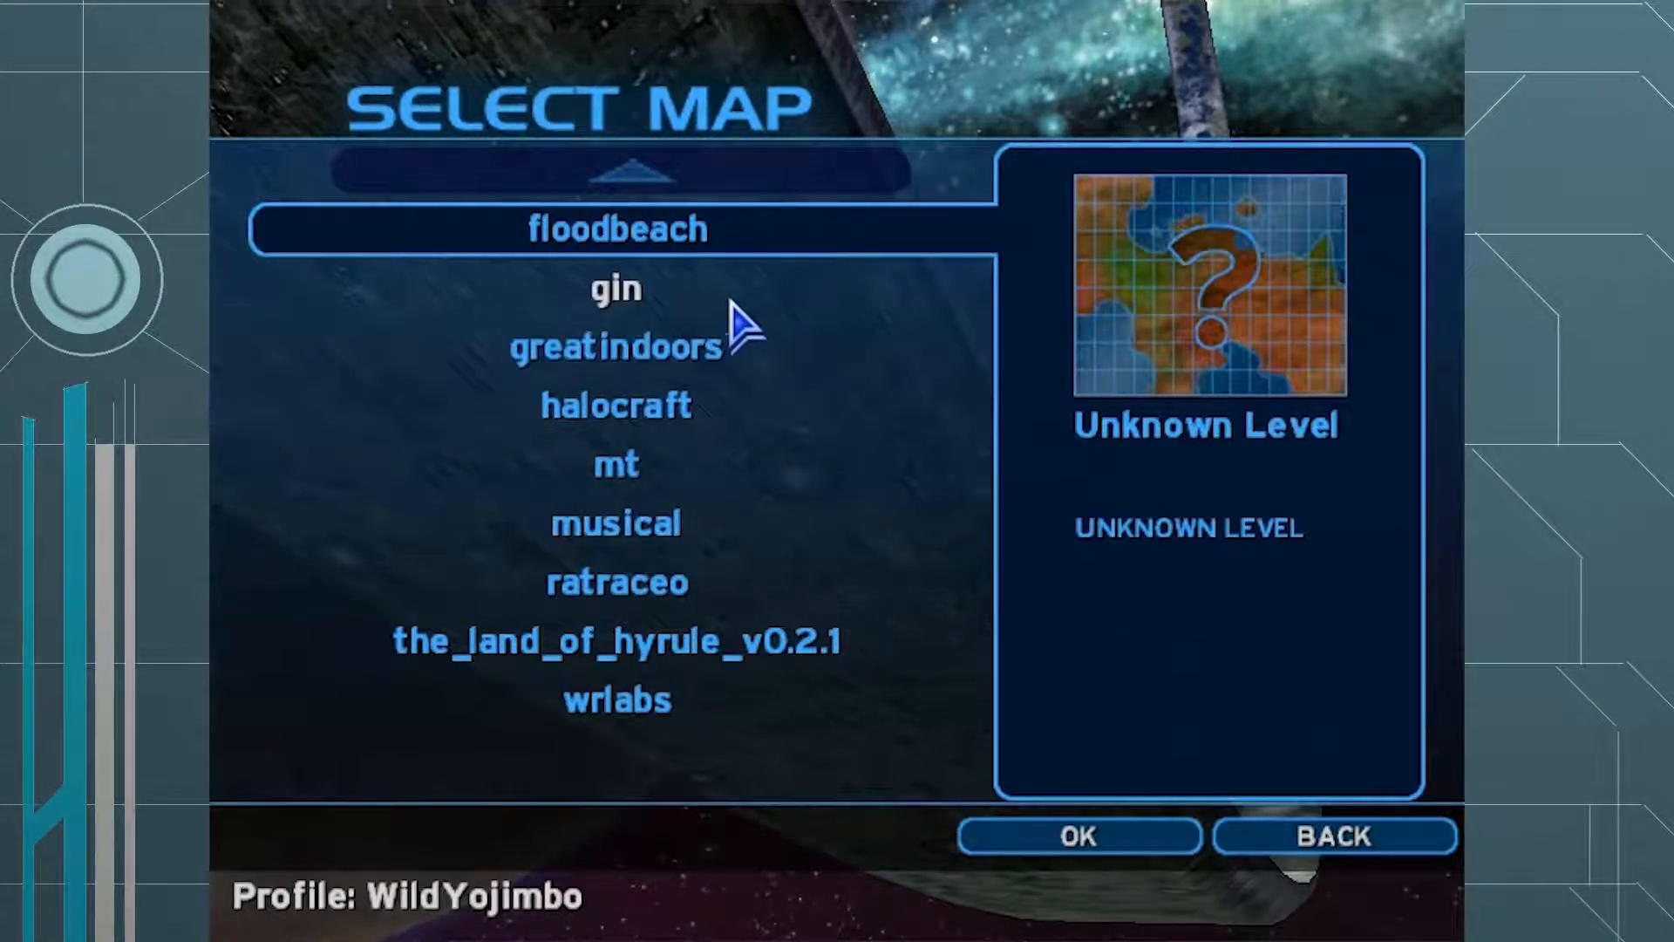
{"action": "left_click", "coordinate": [614, 243]}
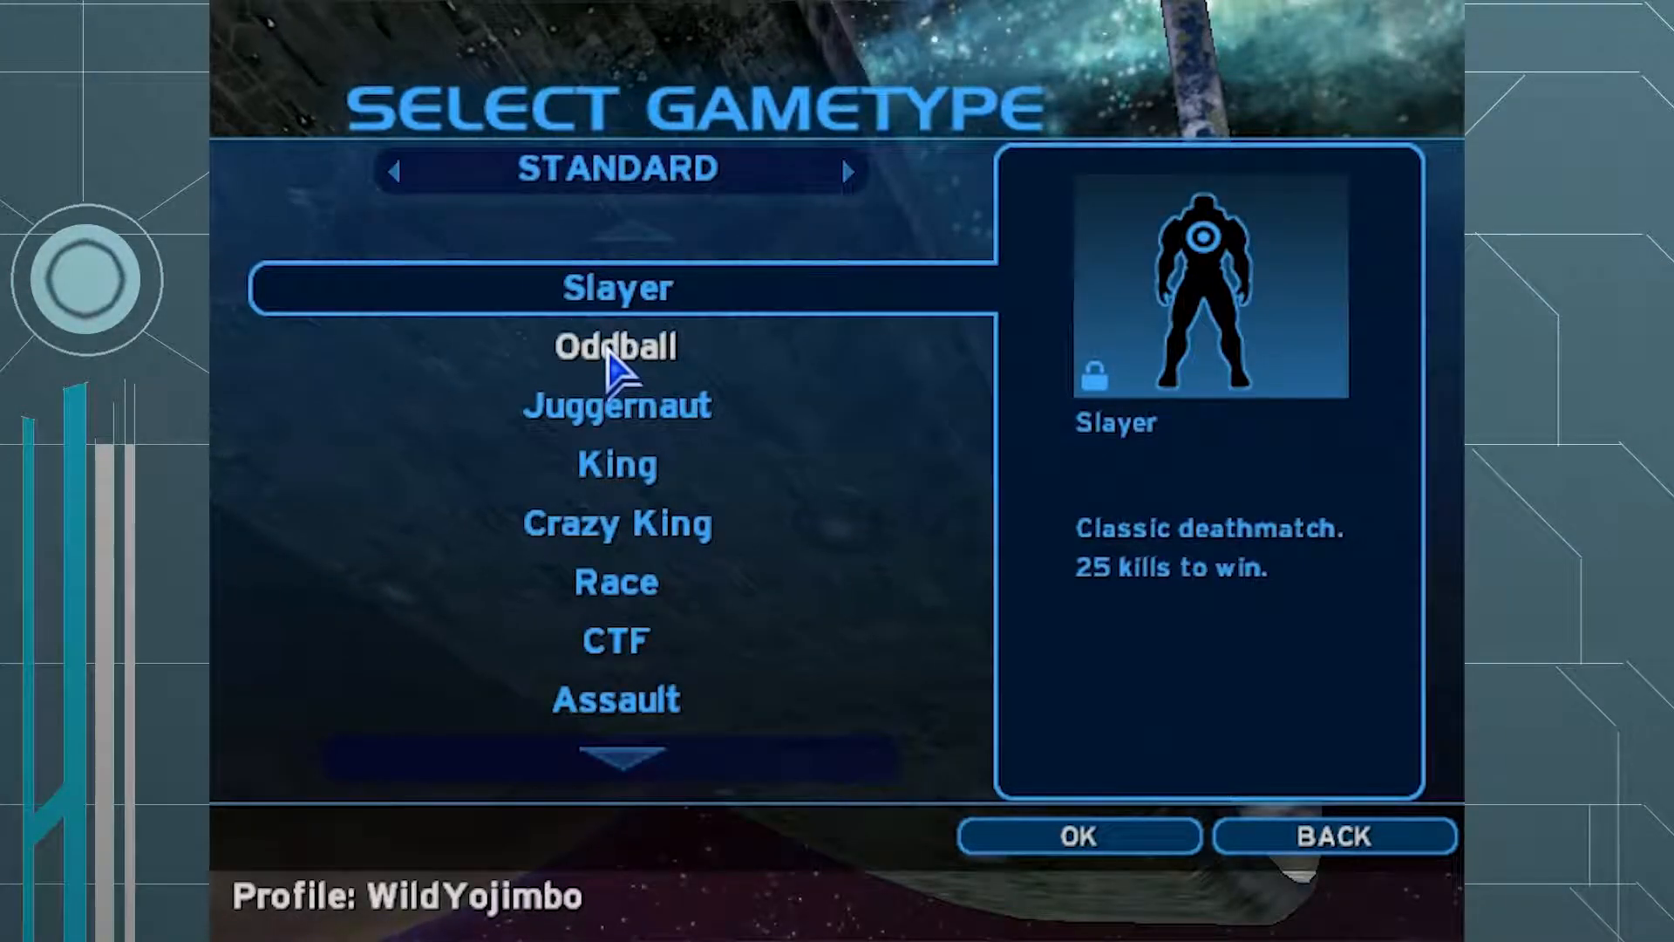
{"action": "left_click", "coordinate": [608, 352]}
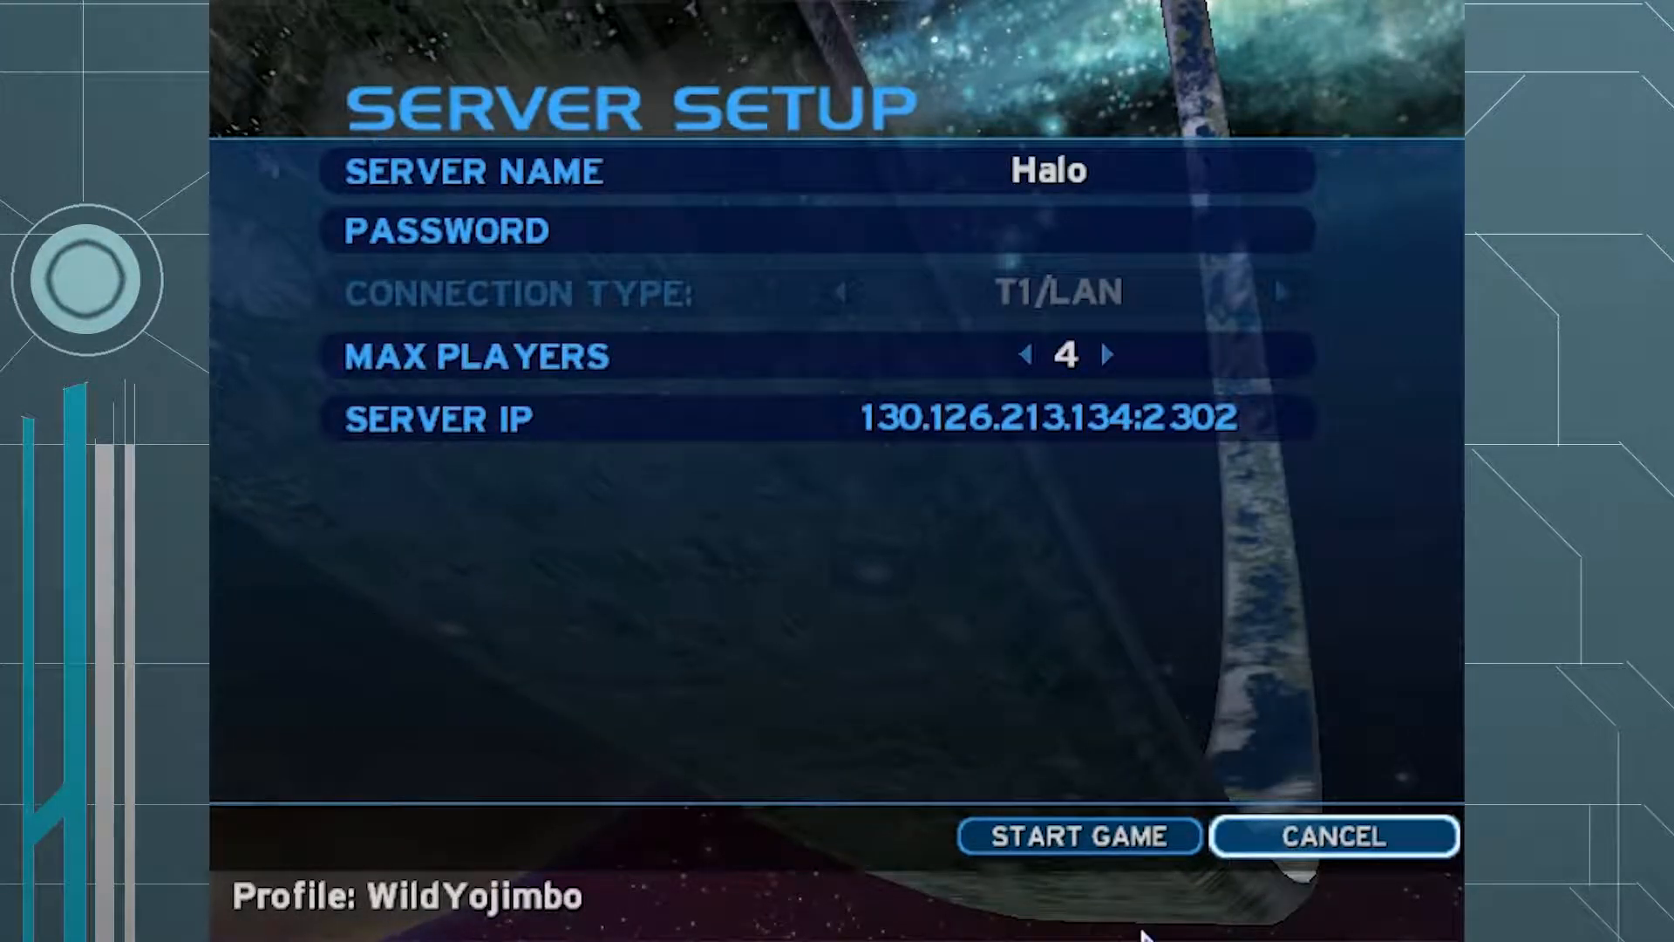
{"action": "left_click", "coordinate": [1101, 837]}
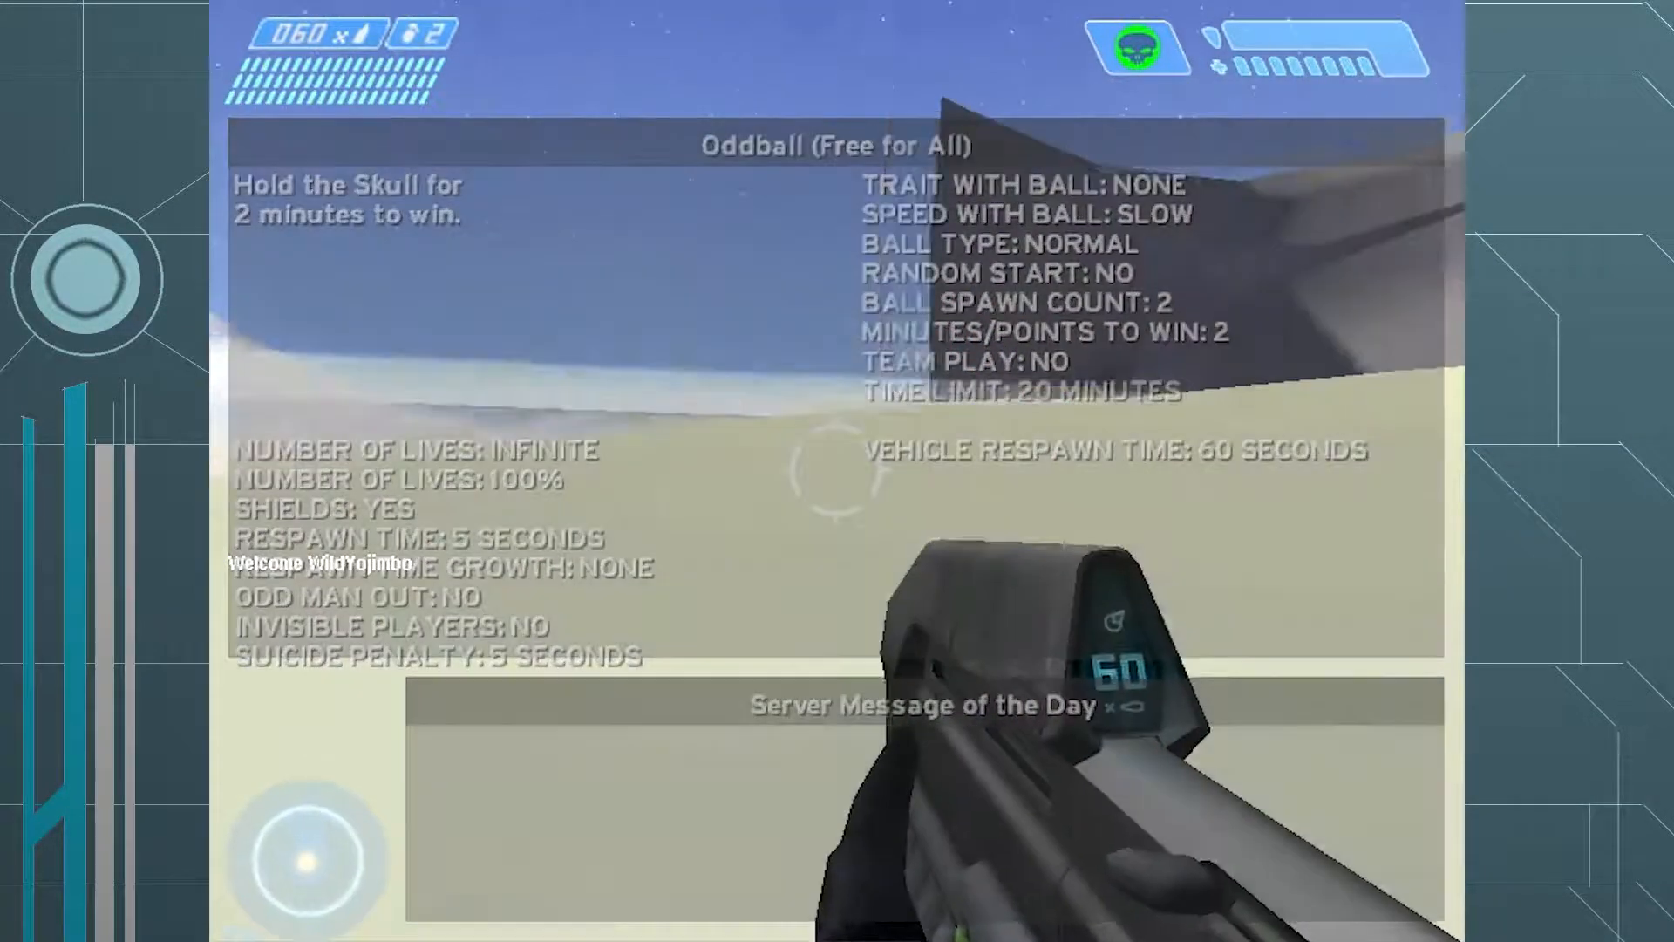
- Walk up the beach to the skull, pick it up to test the oddball spawn, and leave the match
{"action": "key", "text": "w"}
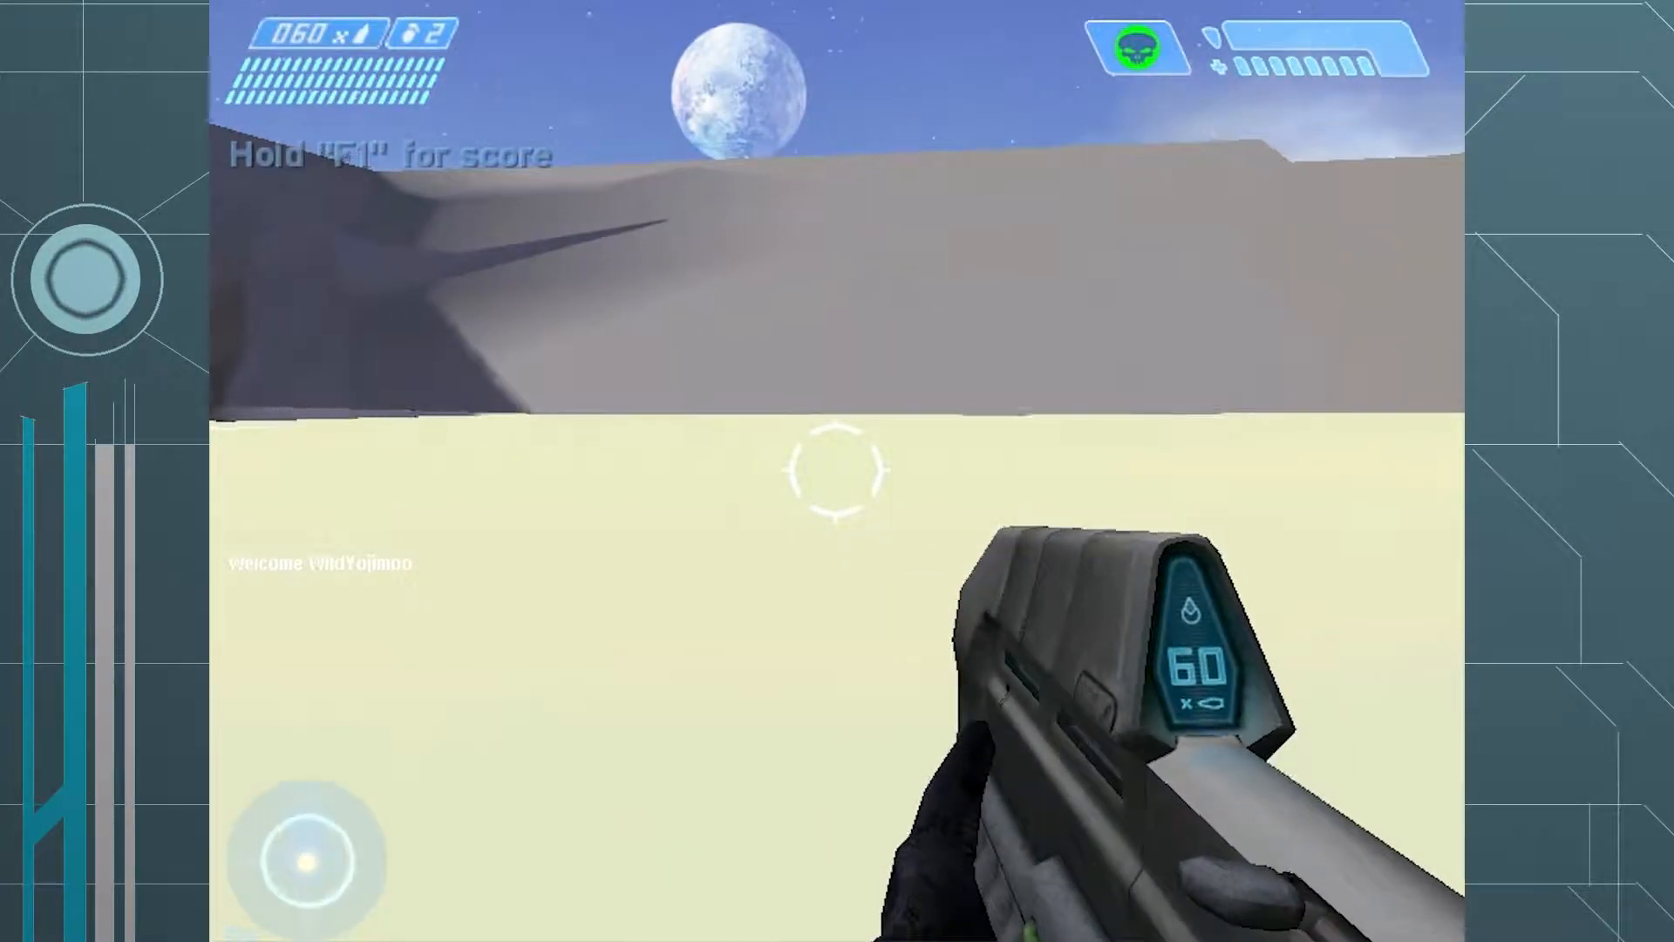
{"action": "key", "text": "w"}
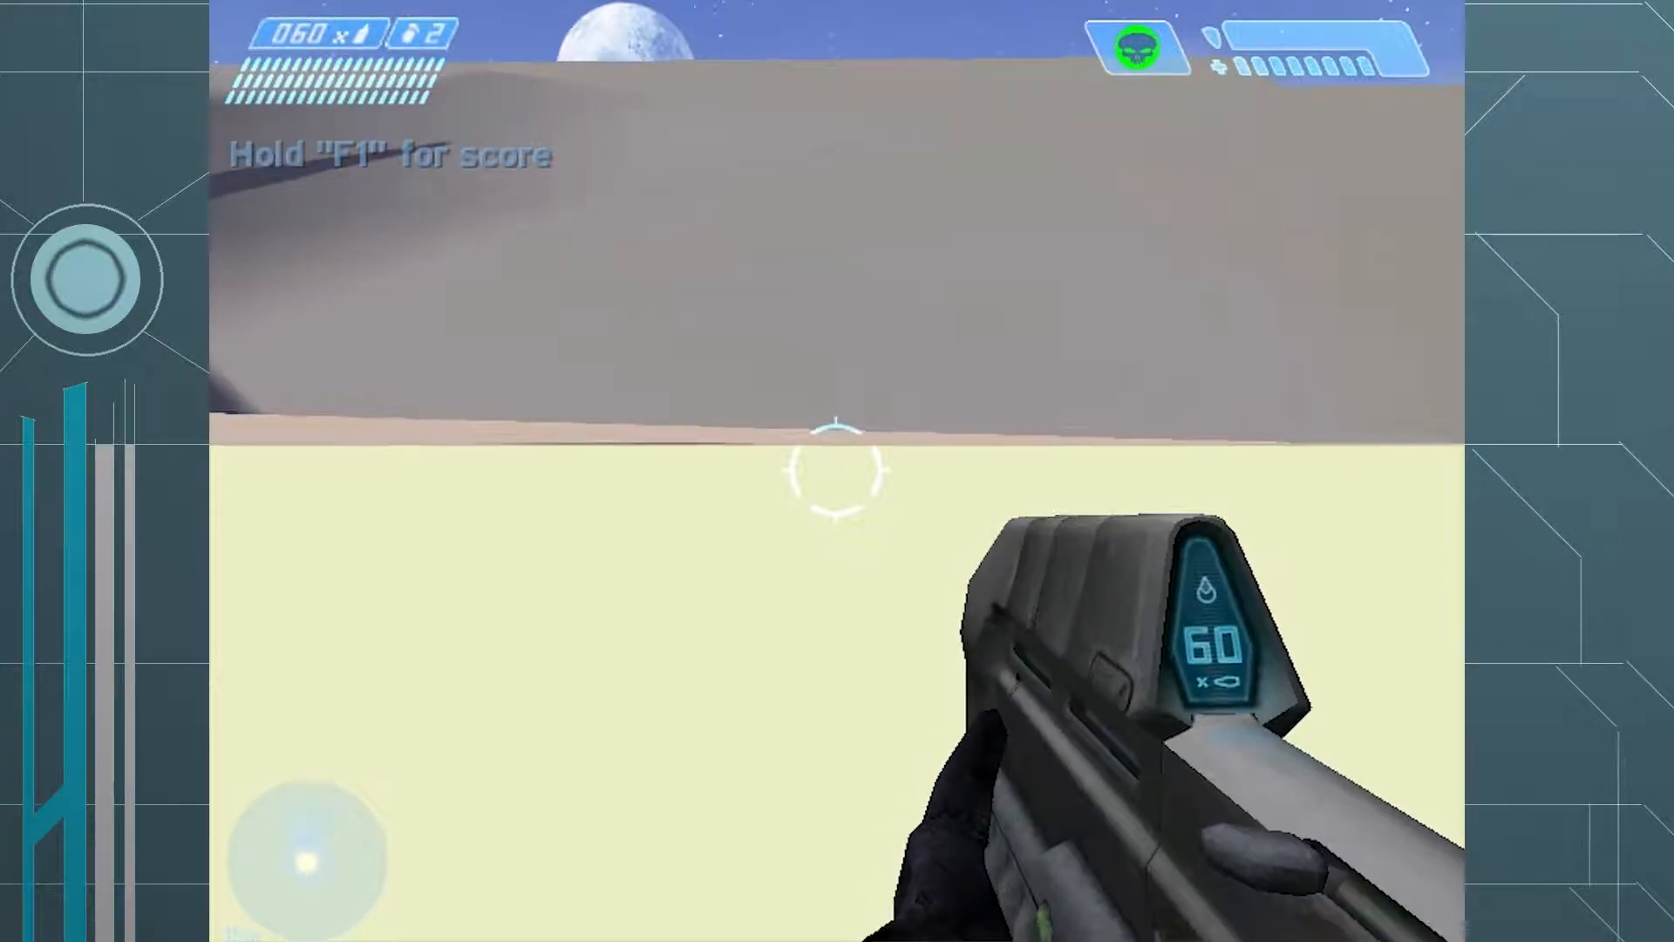
{"action": "key", "text": "w"}
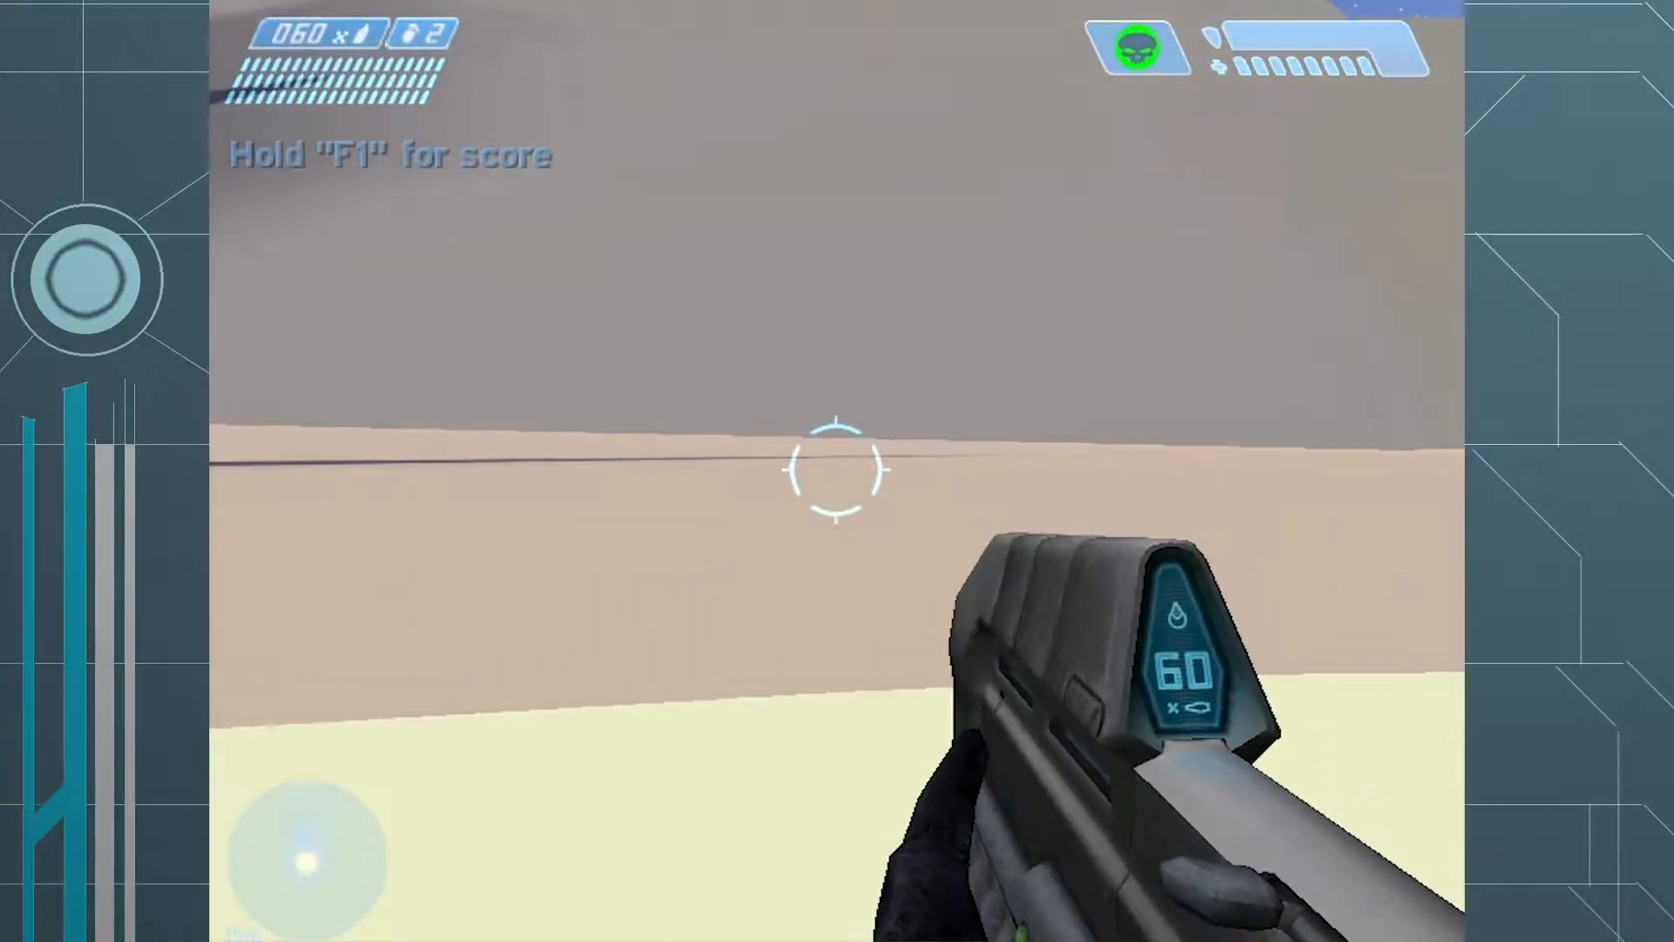
{"action": "key", "text": "w"}
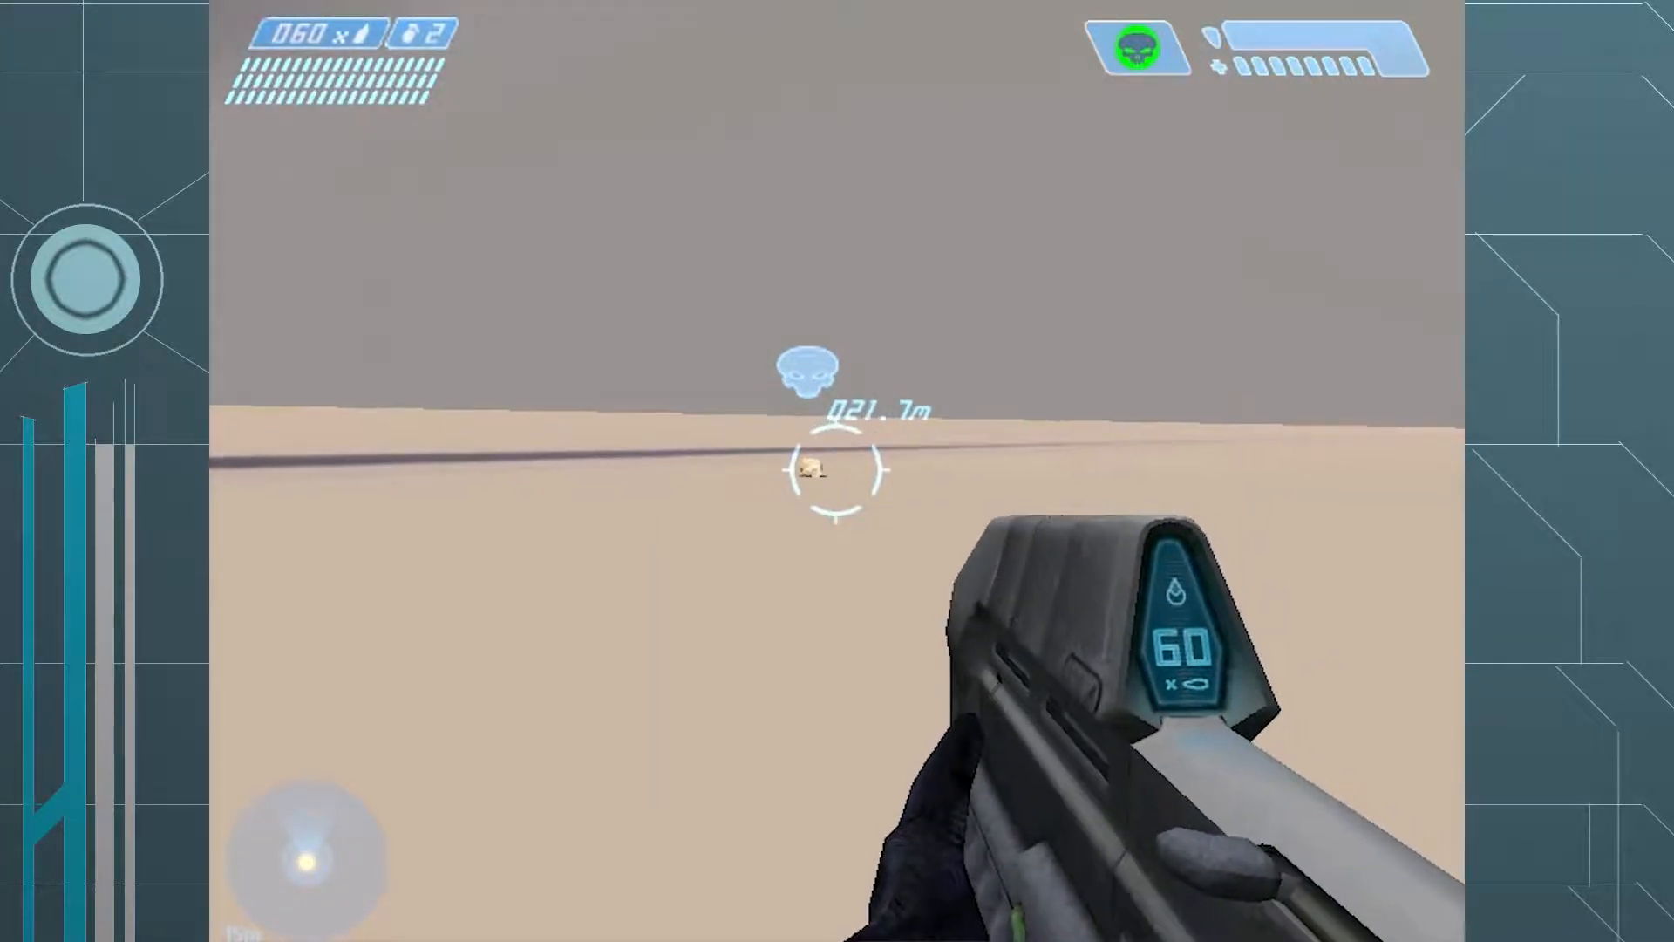
{"action": "key", "text": "w"}
{"action": "key", "text": "w"}
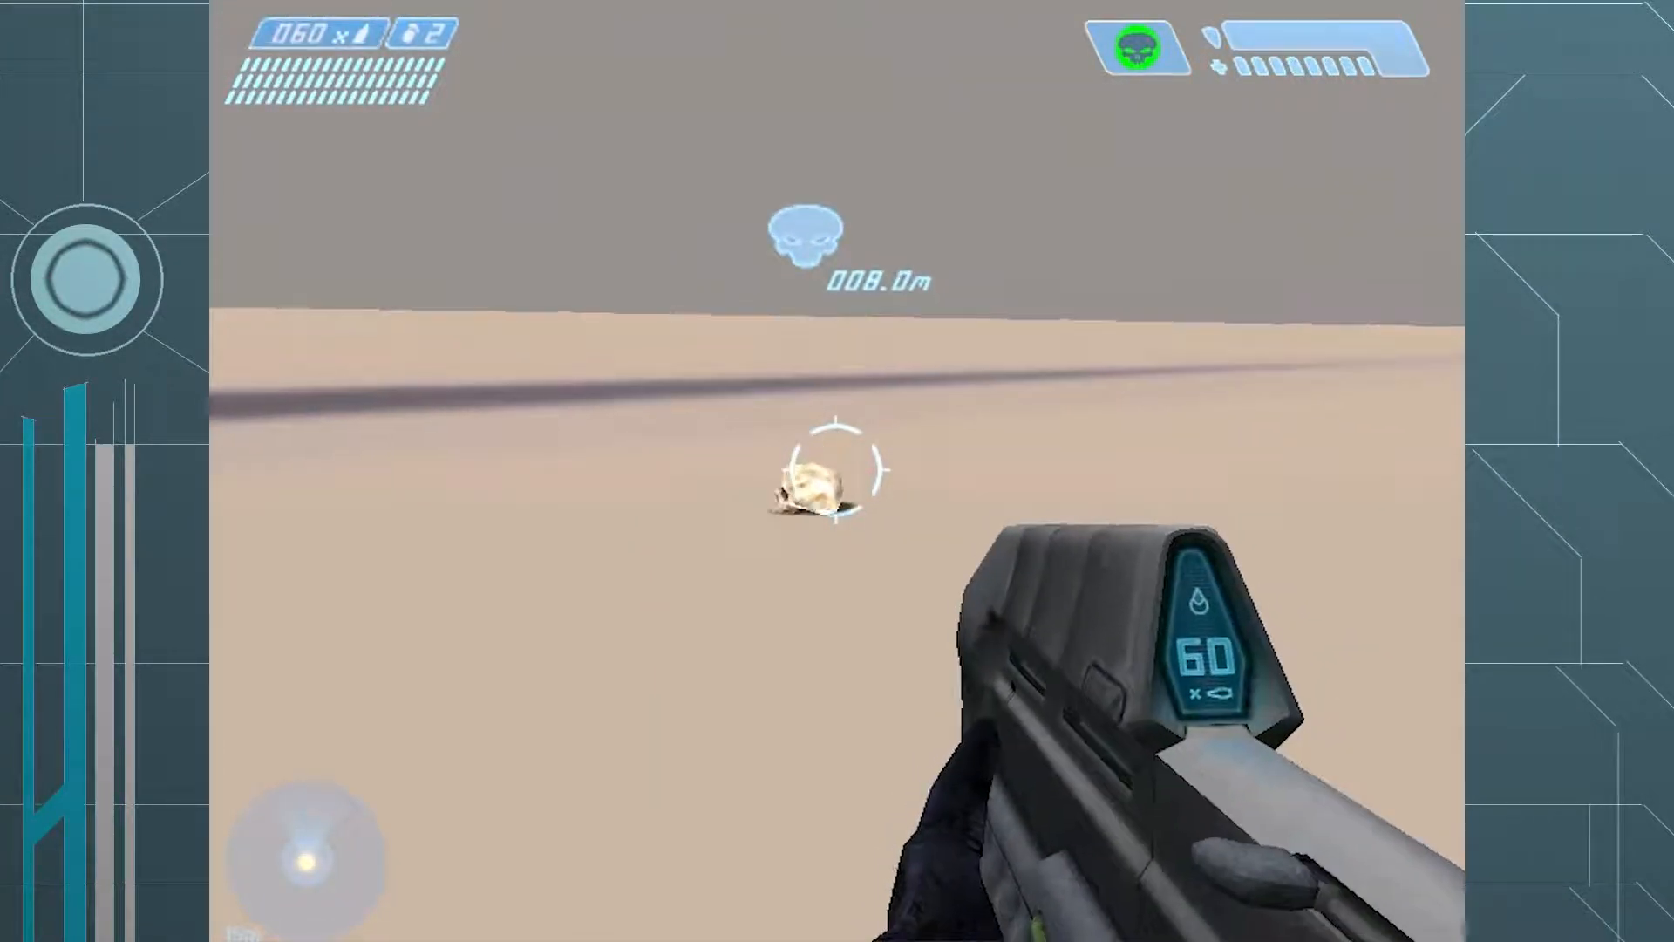
{"action": "key", "text": "w"}
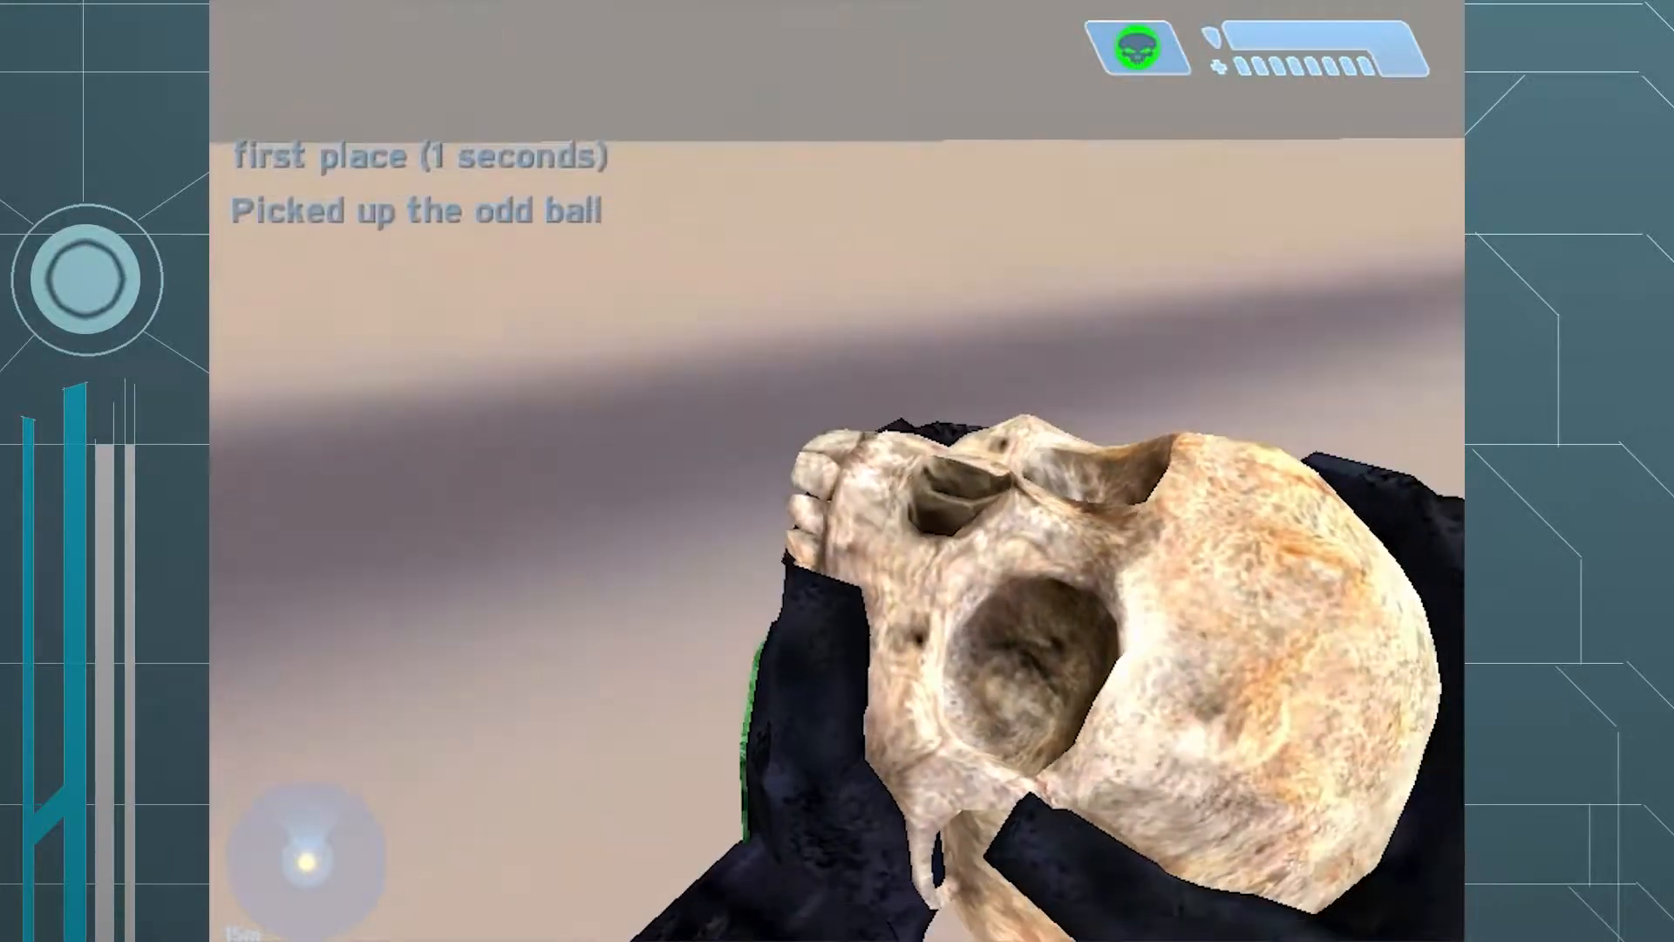
{"action": "key", "text": "w"}
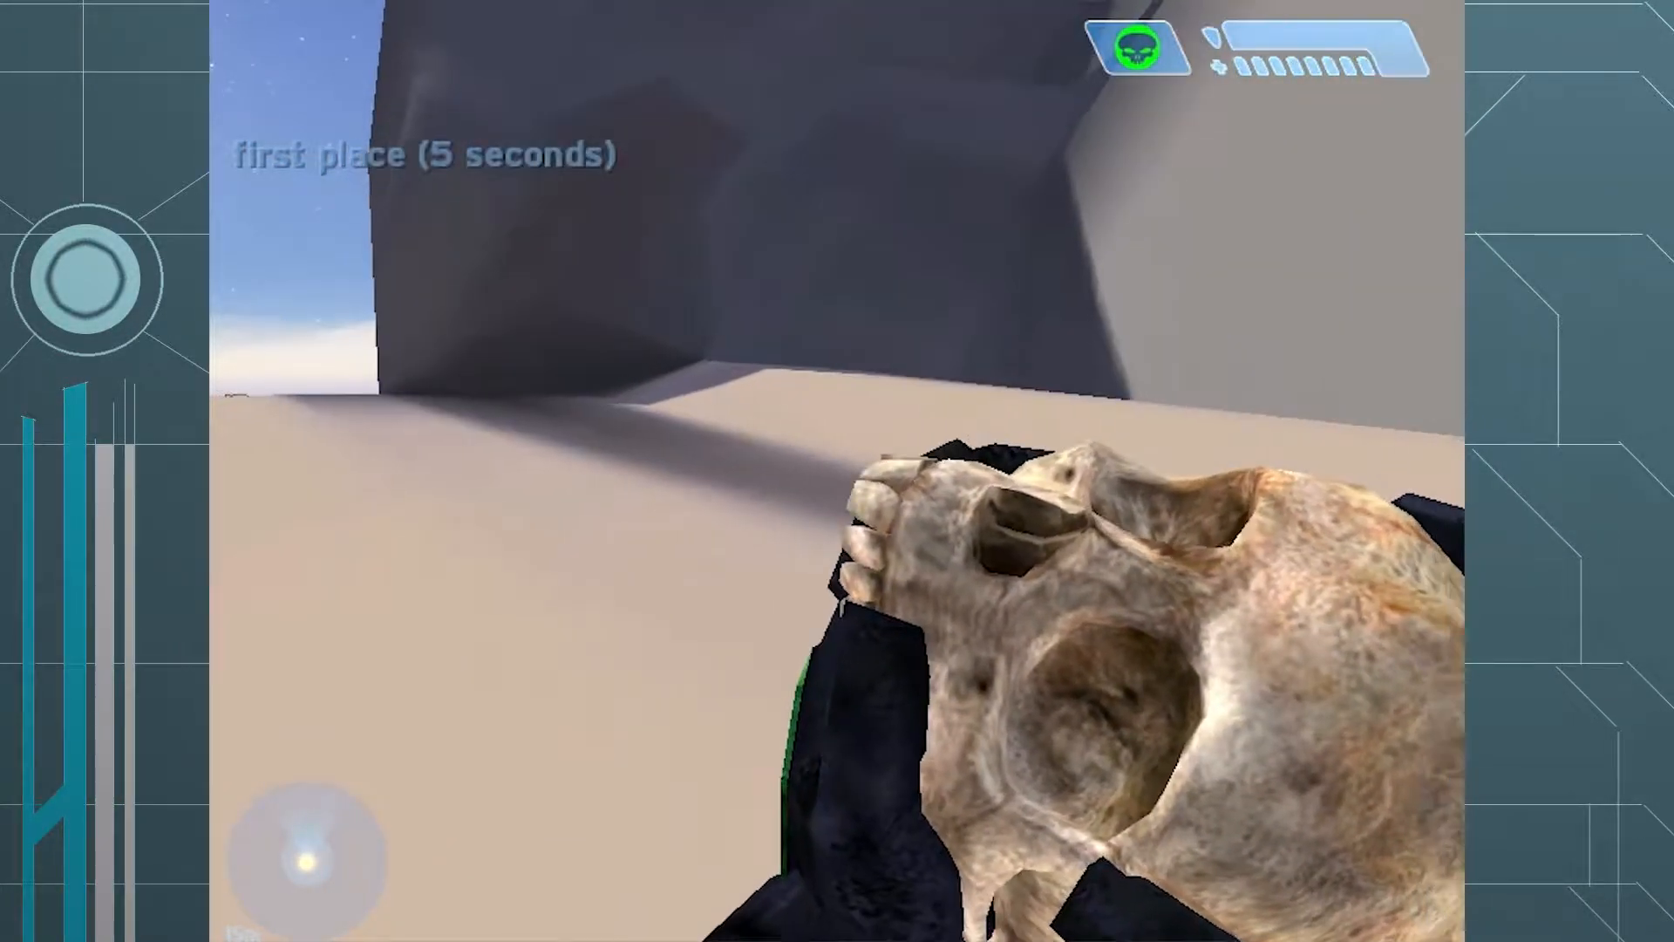
{"action": "key", "text": "Escape"}
{"action": "key", "text": "Escape"}
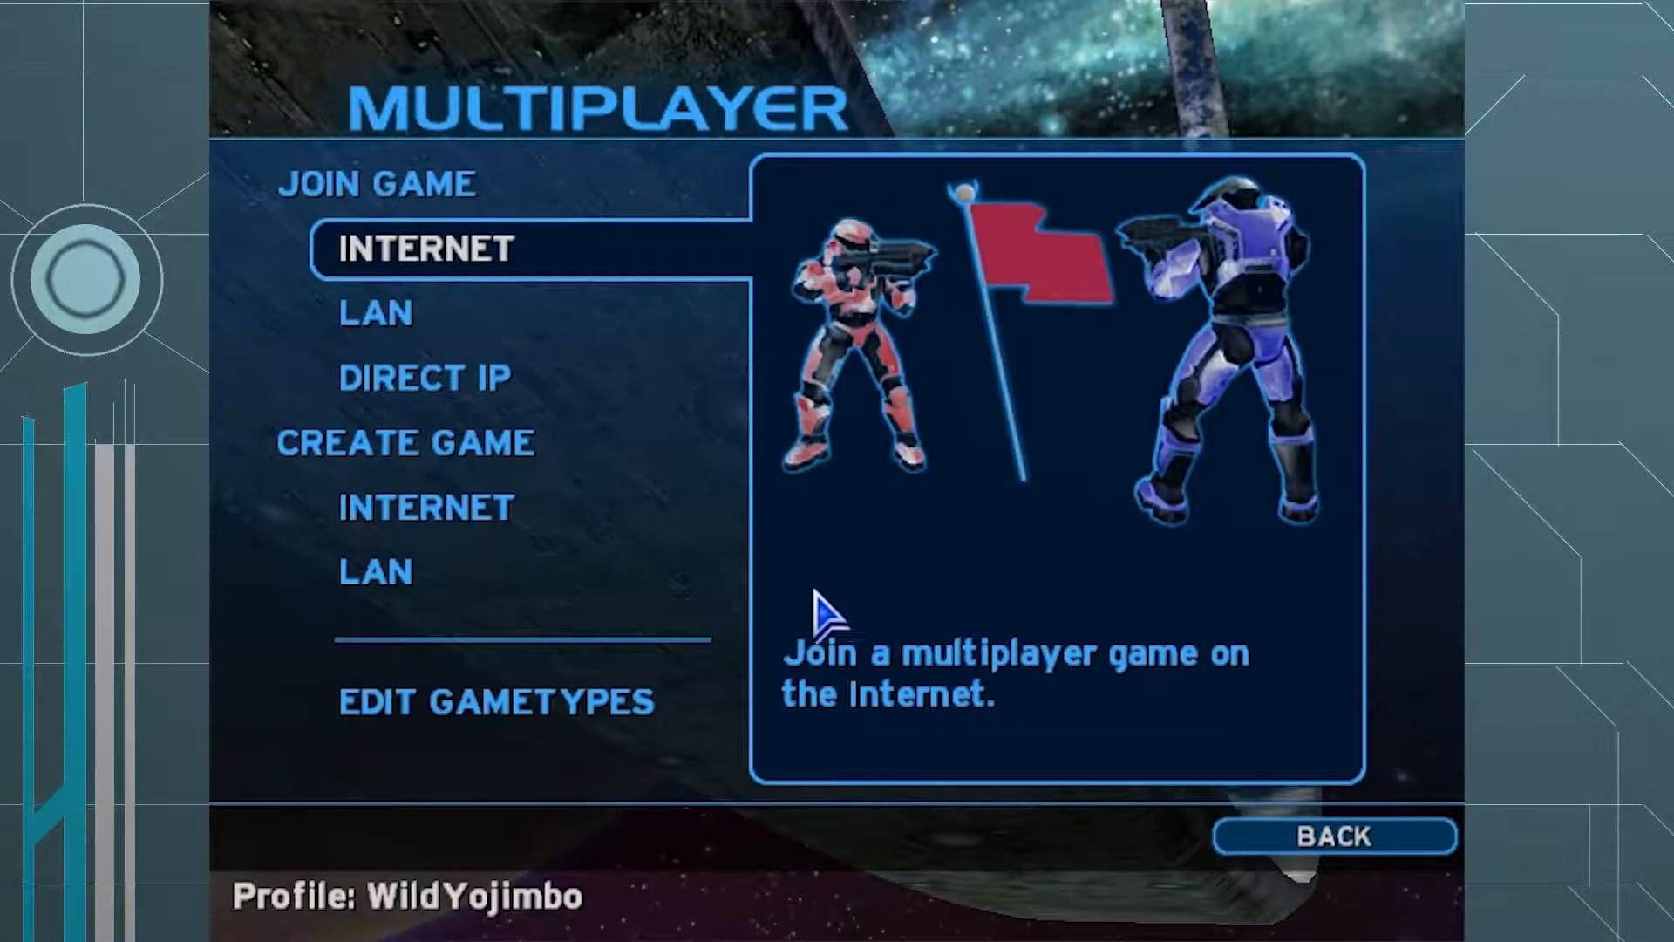
- Start a LAN game on the floodbeach map with the standard Juggernaut gametype
{"action": "left_click", "coordinate": [462, 567]}
{"action": "double_click", "coordinate": [658, 292]}
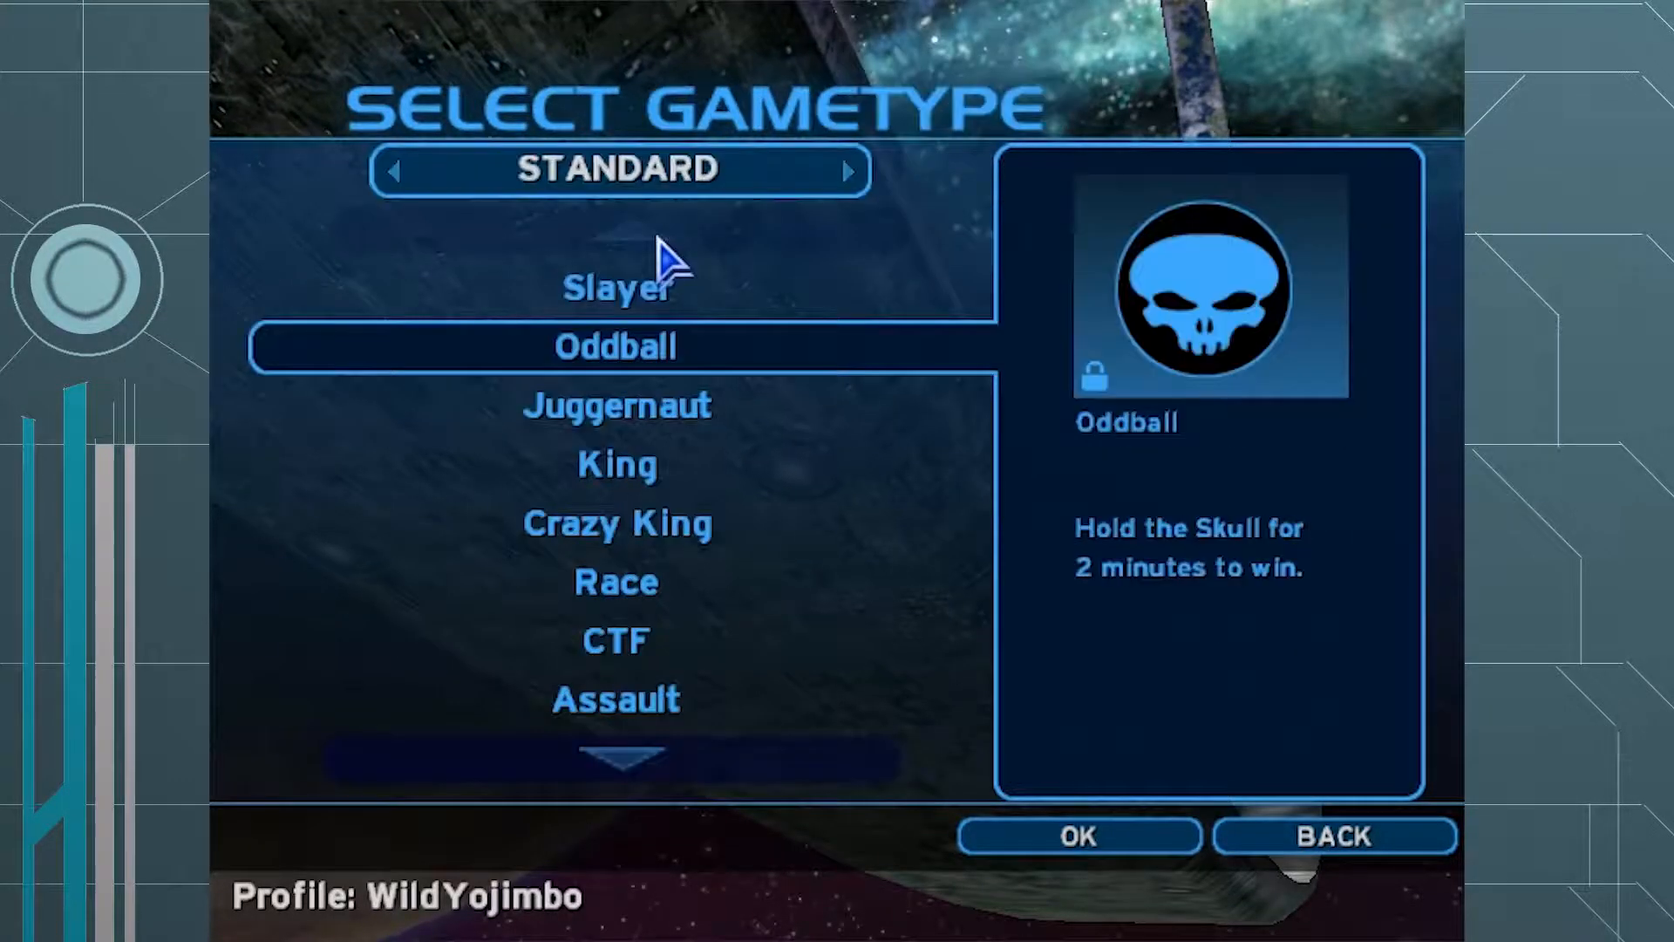
{"action": "double_click", "coordinate": [652, 436]}
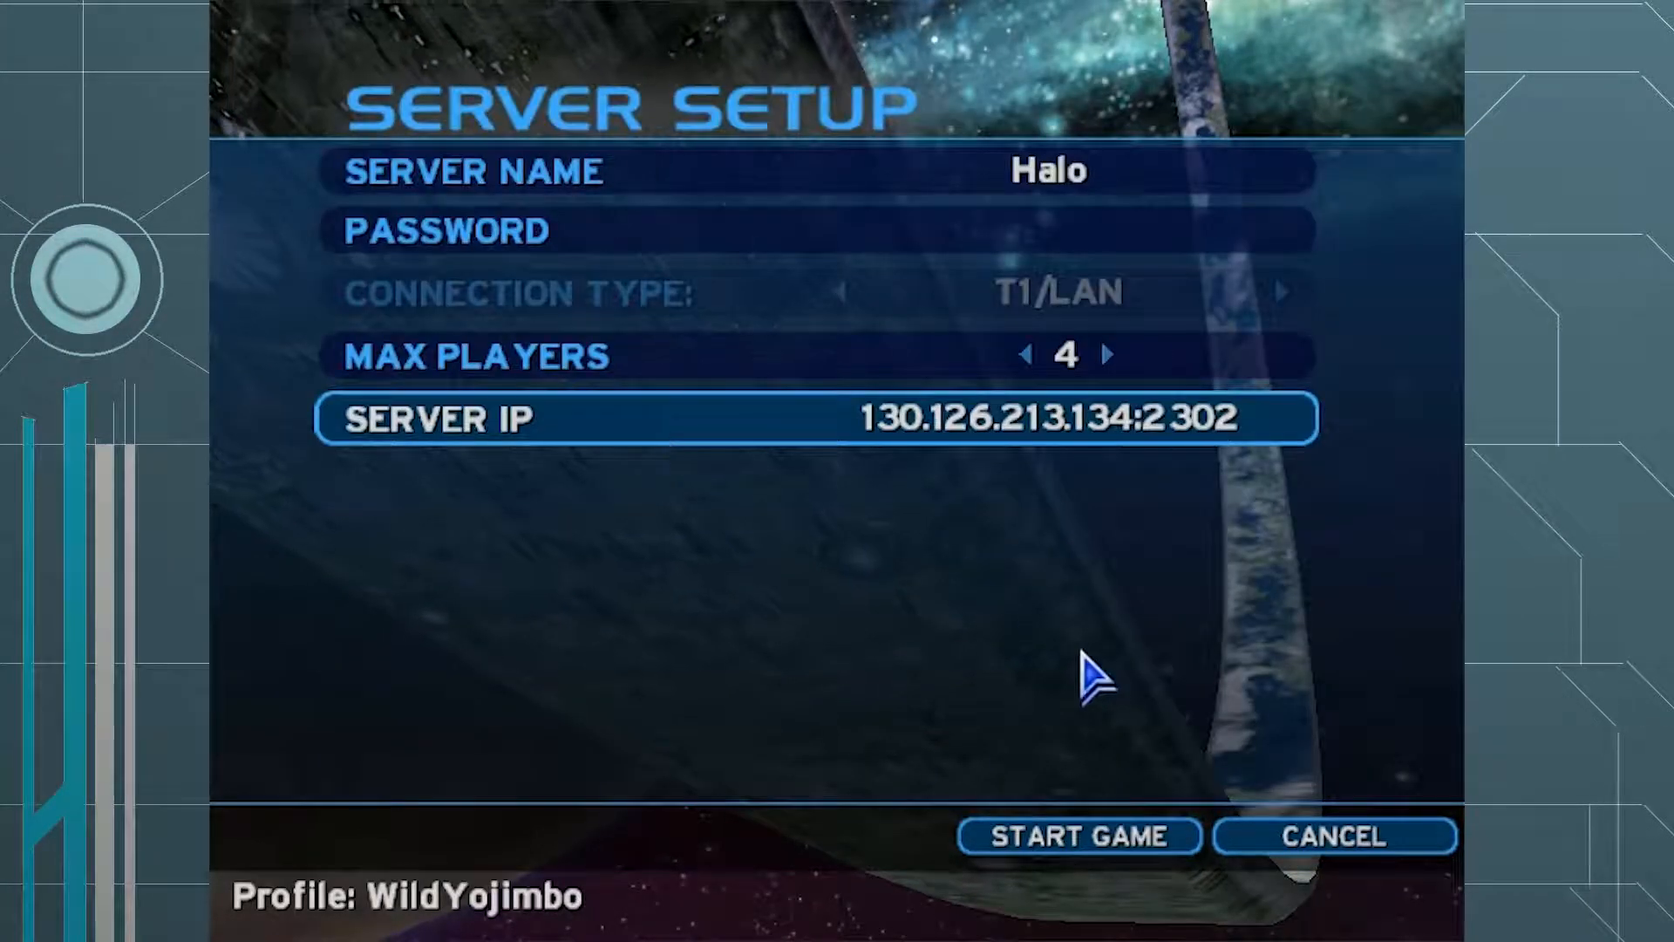
{"action": "left_click", "coordinate": [1160, 841]}
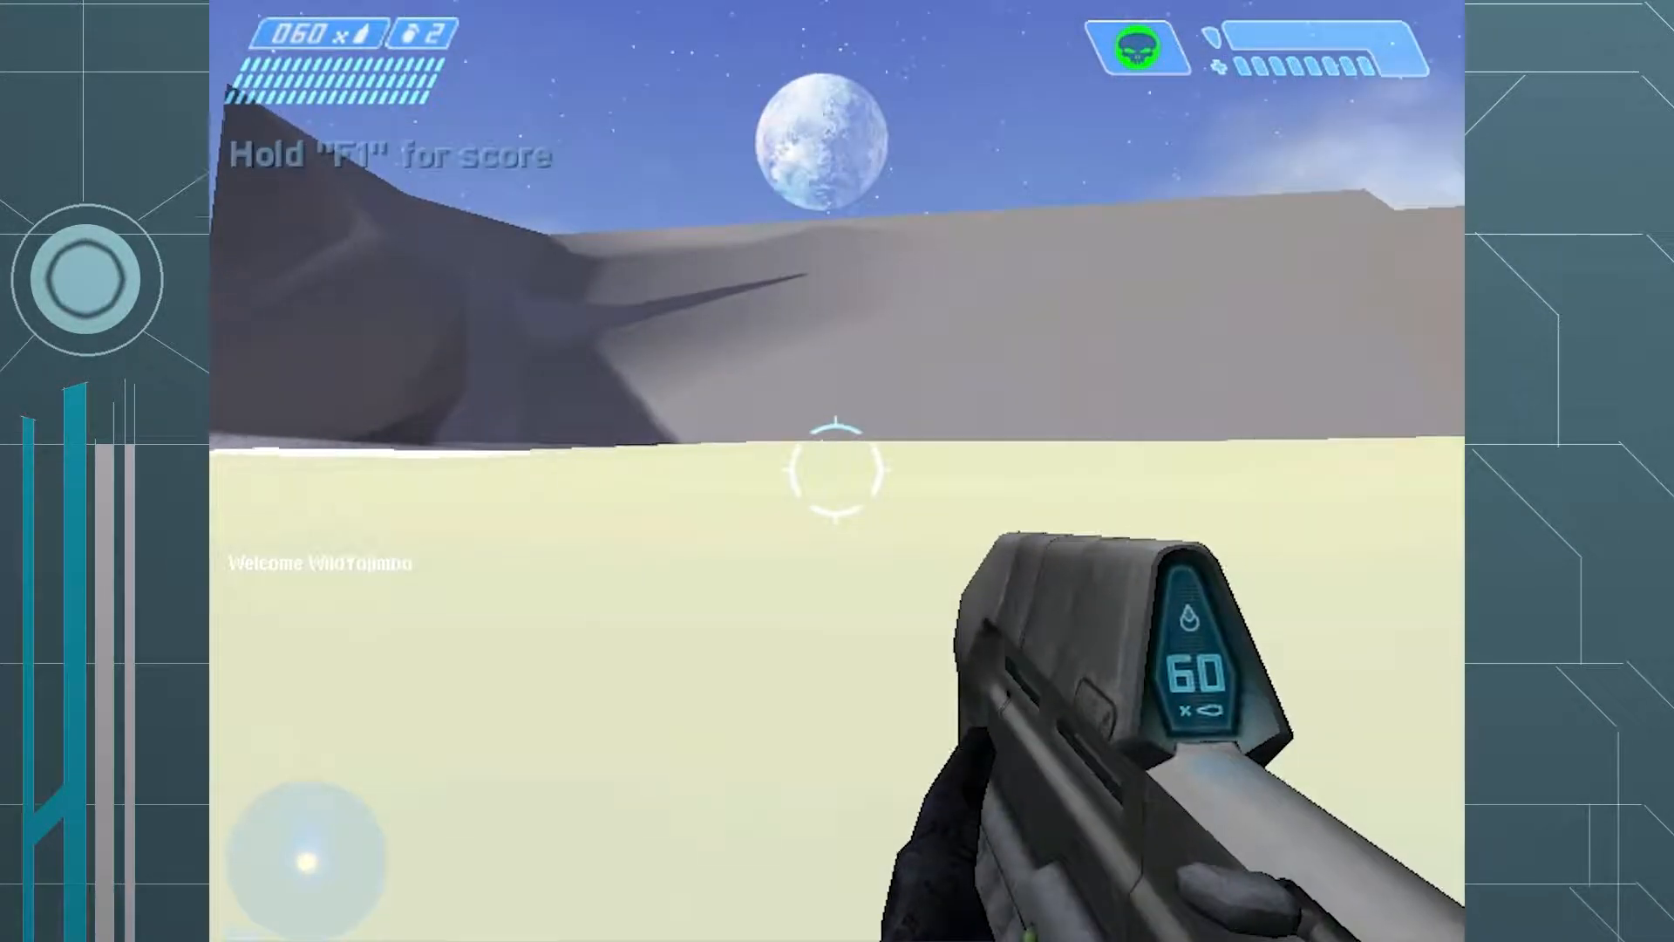
- Walk across the beach toward the cliffs to inspect the level in the Juggernaut match, and leave the game
{"action": "key", "text": "w"}
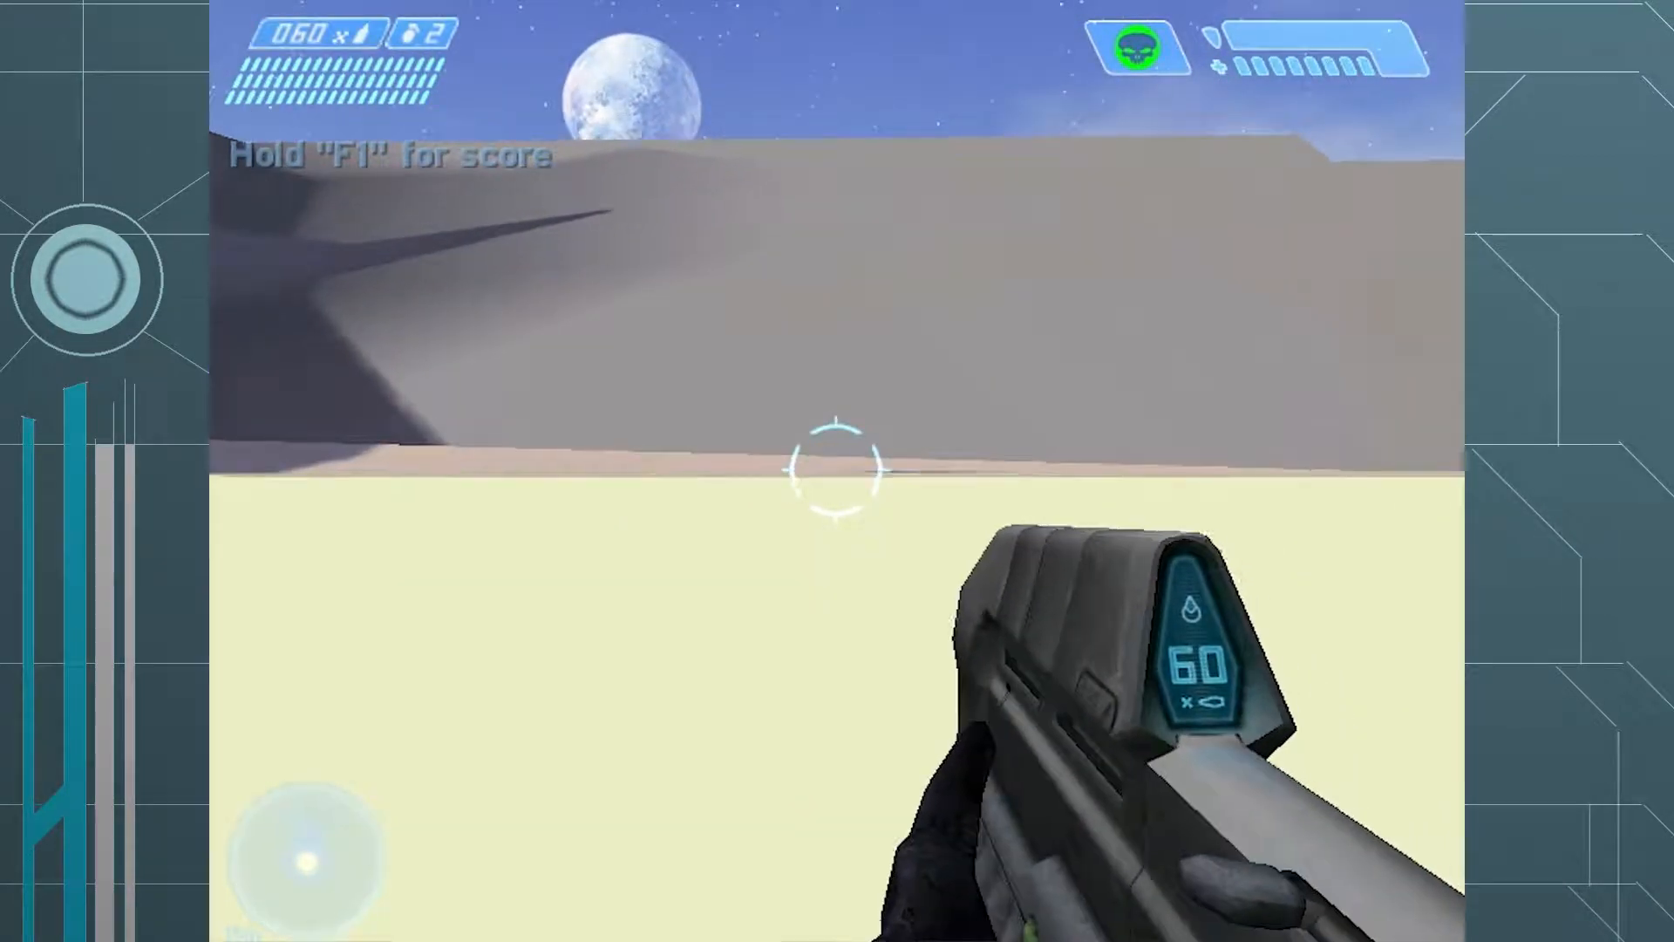
{"action": "key", "text": "w"}
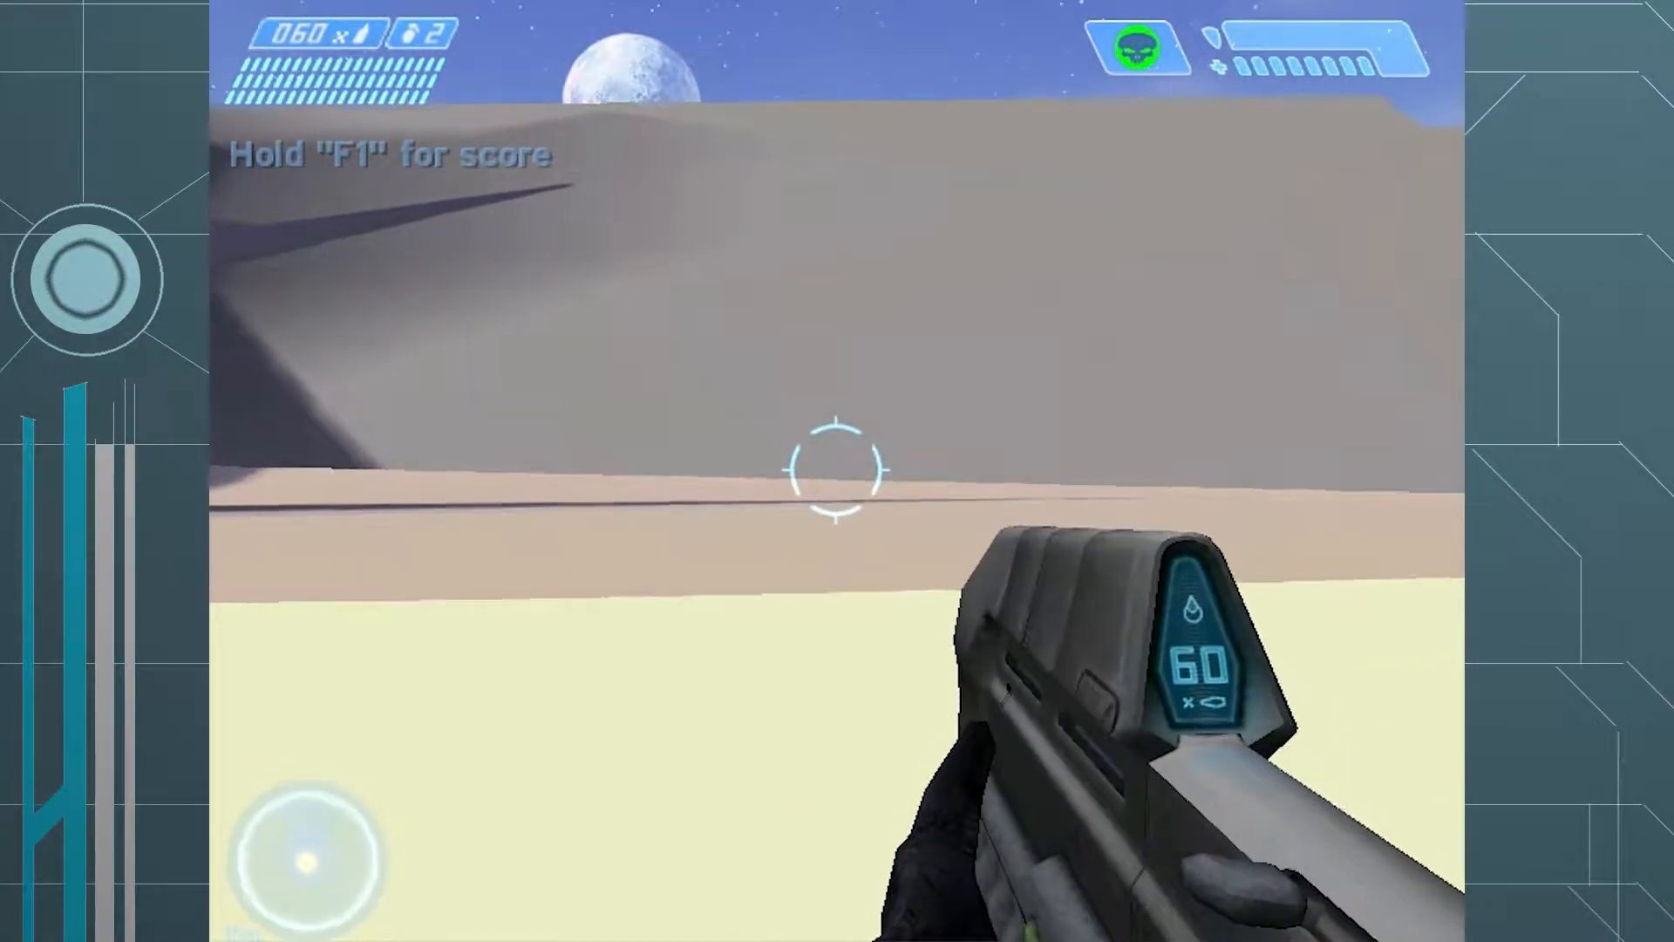
{"action": "key", "text": "w"}
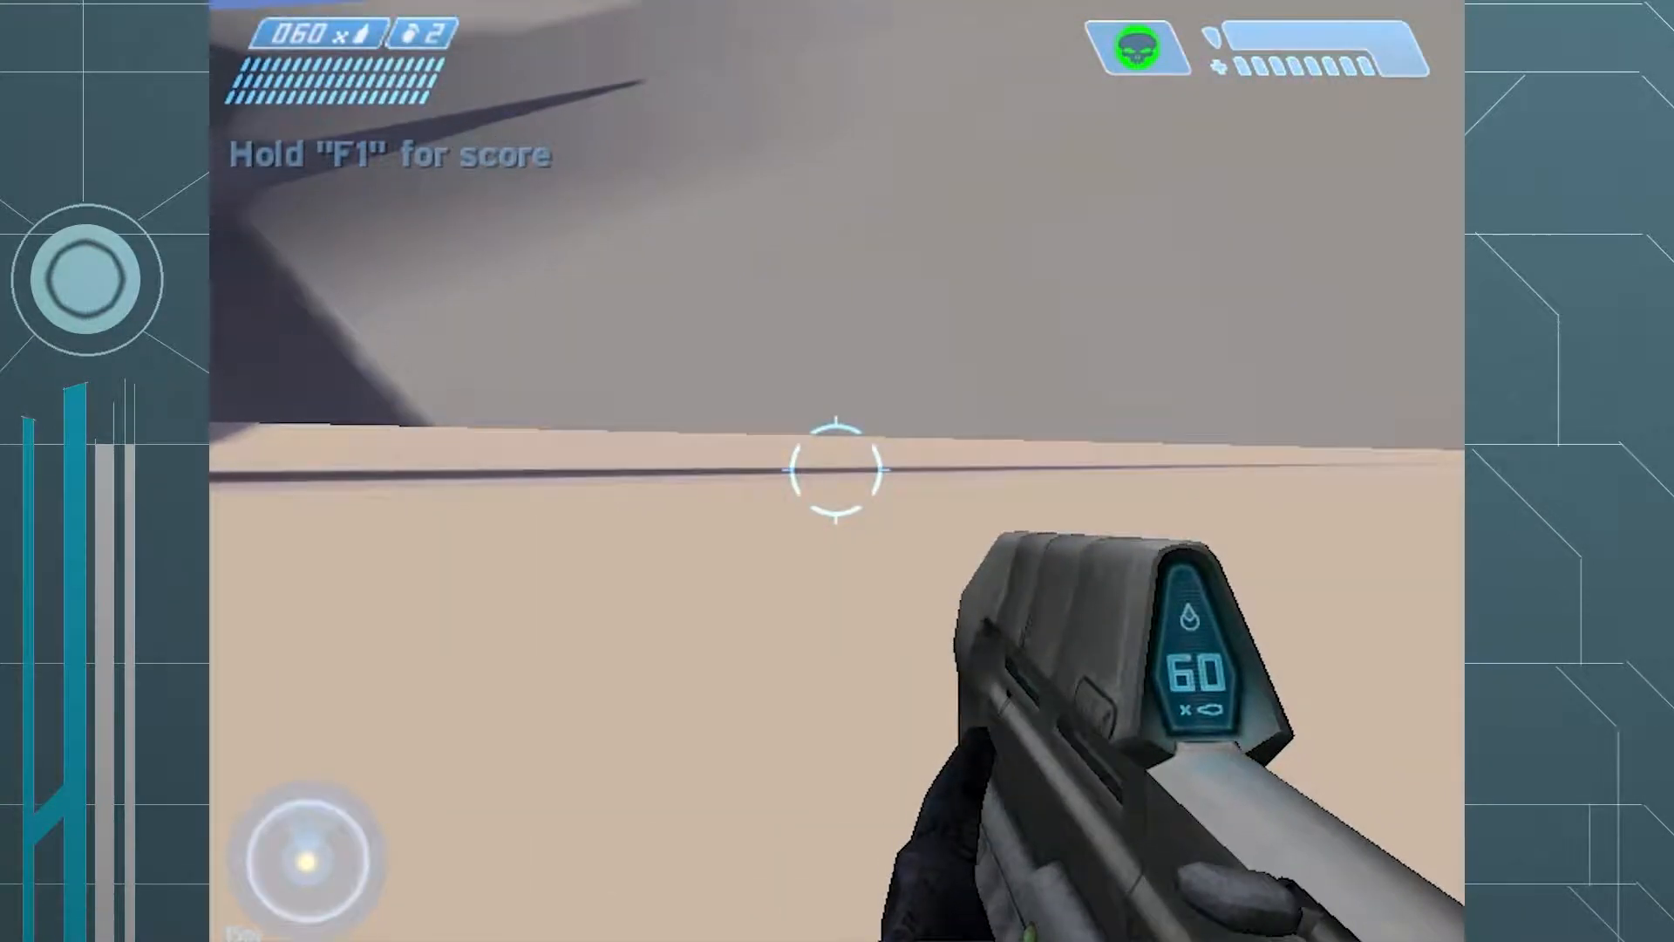
{"action": "key", "text": "w"}
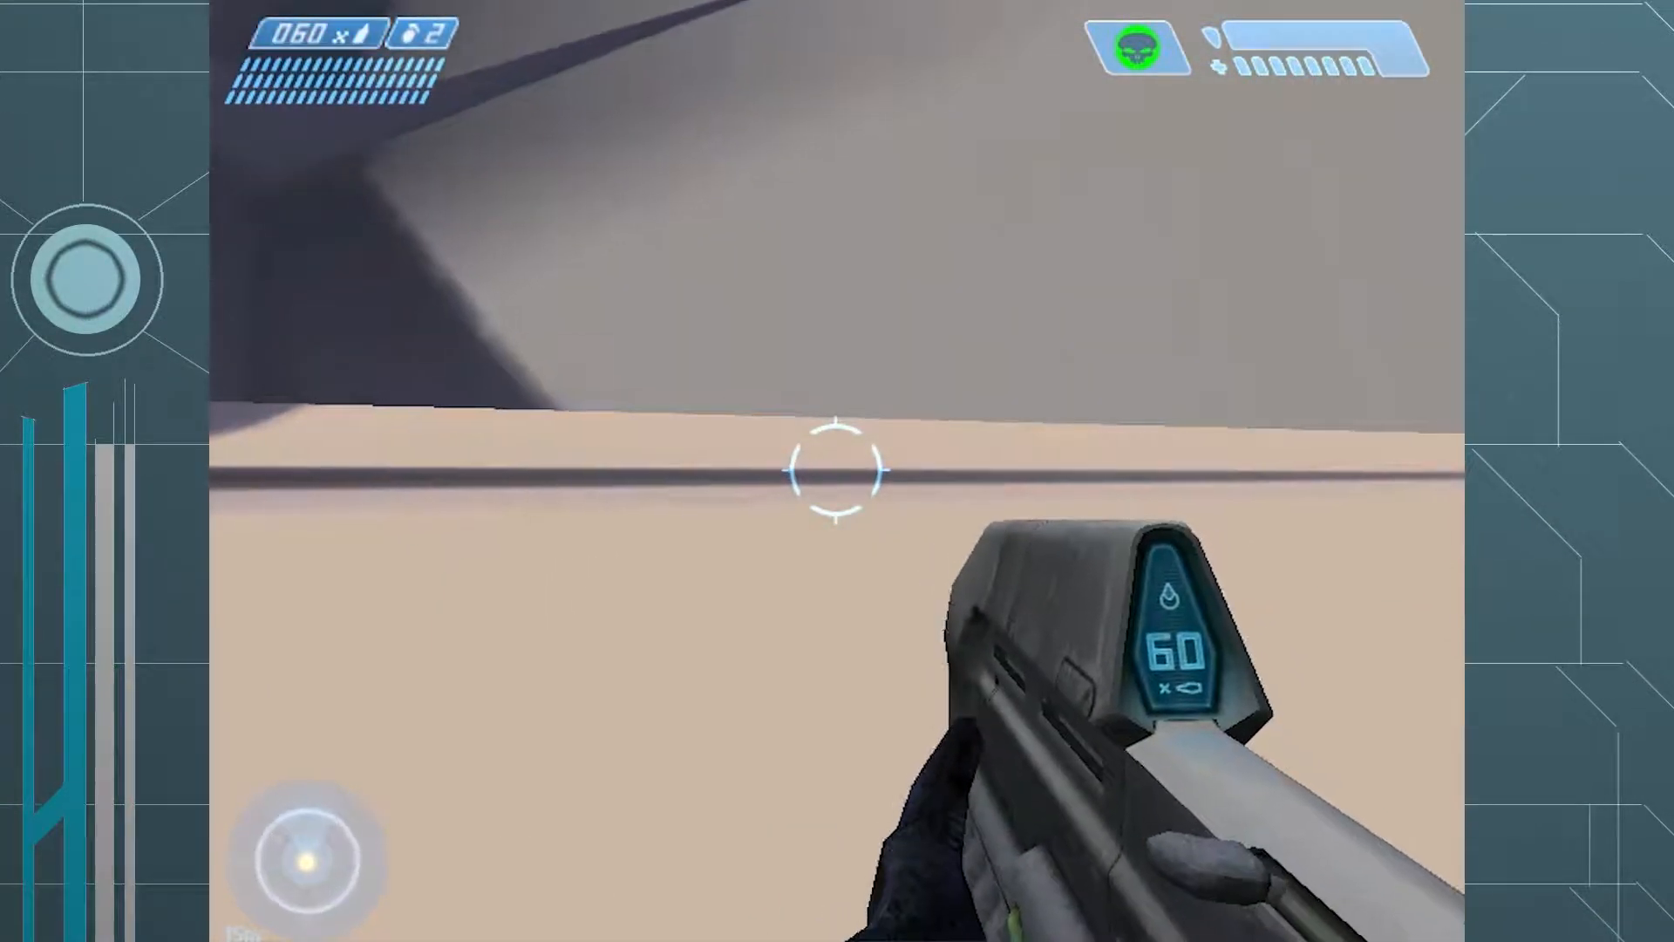
{"action": "key", "text": "w"}
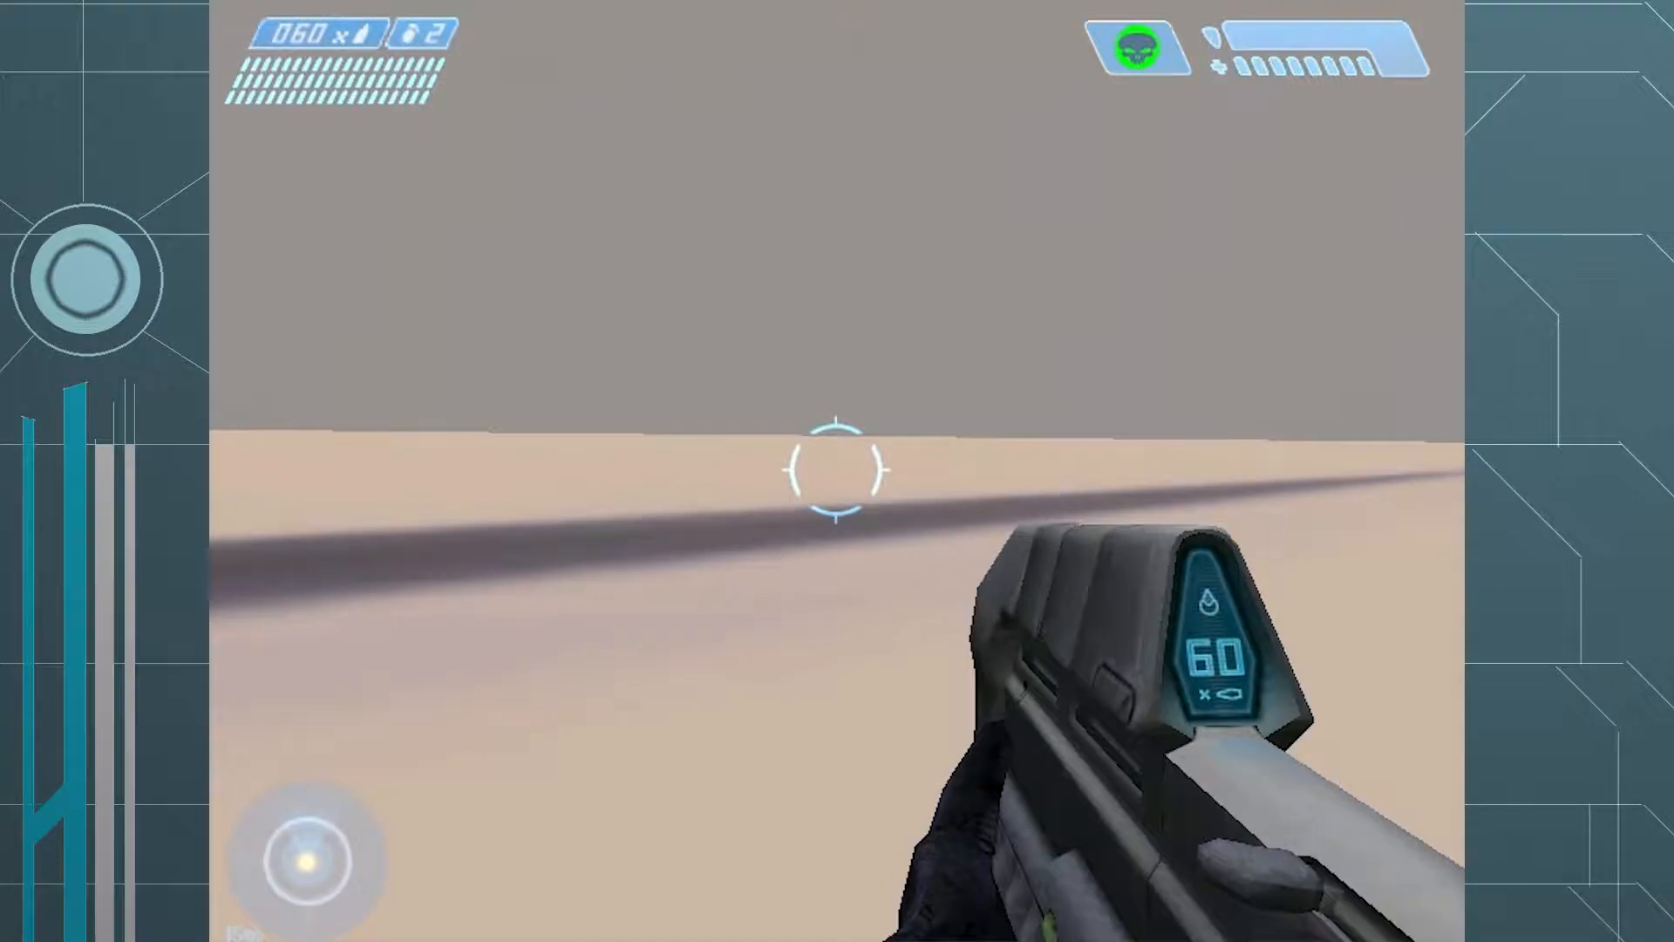
{"action": "key", "text": "w"}
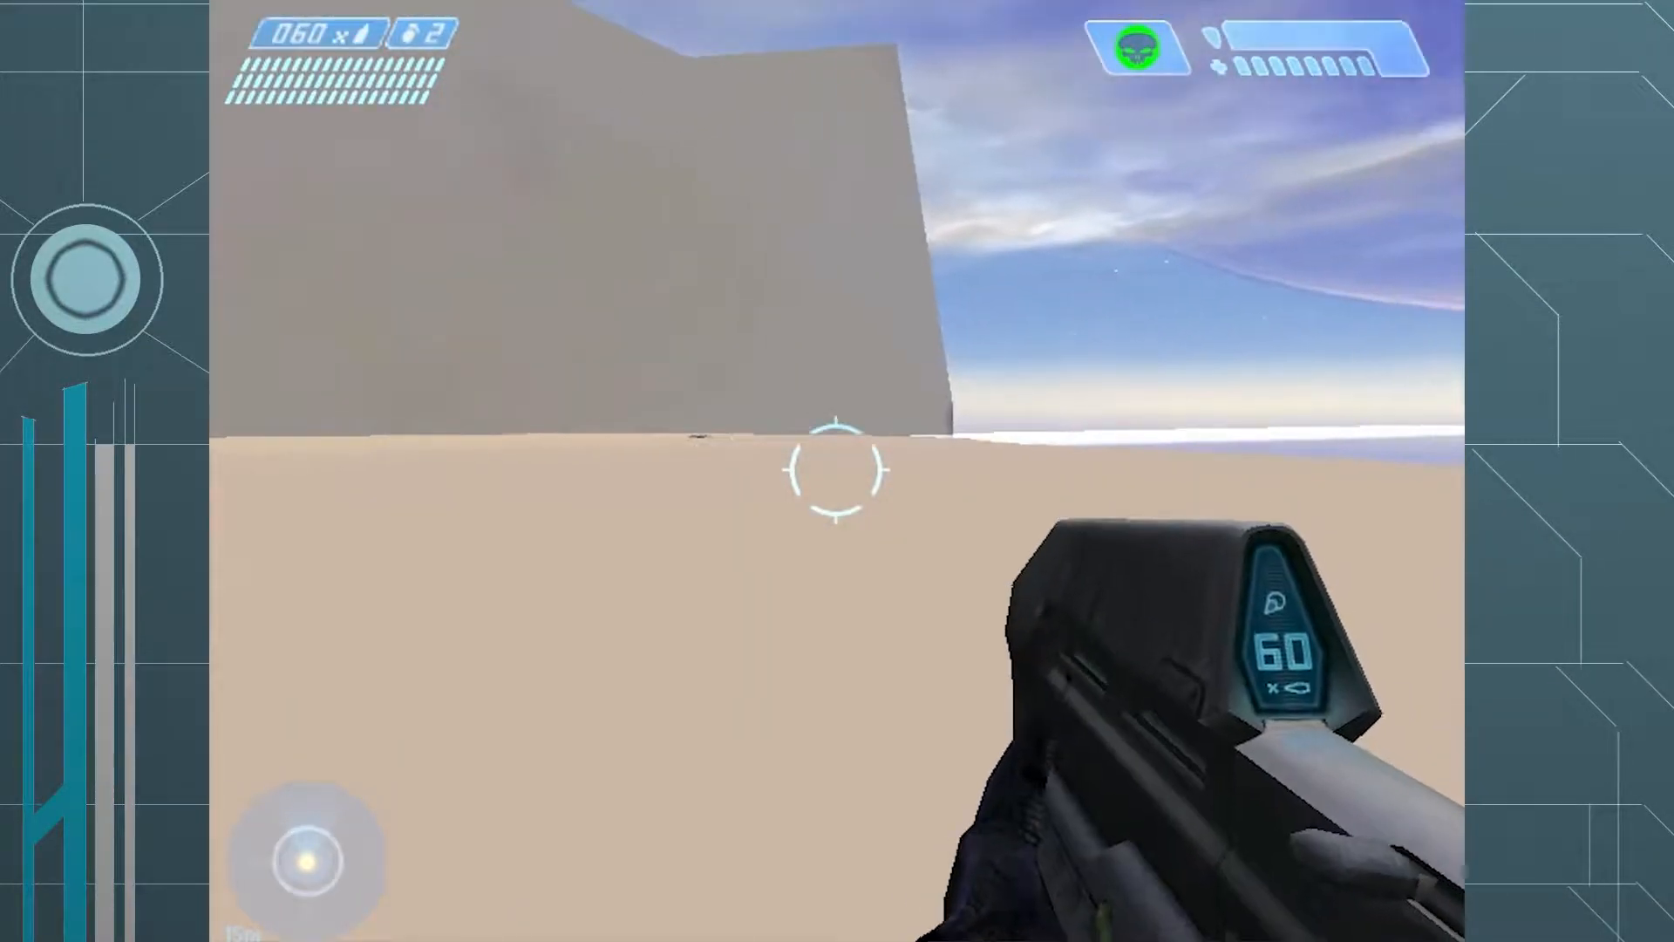
{"action": "key", "text": "w"}
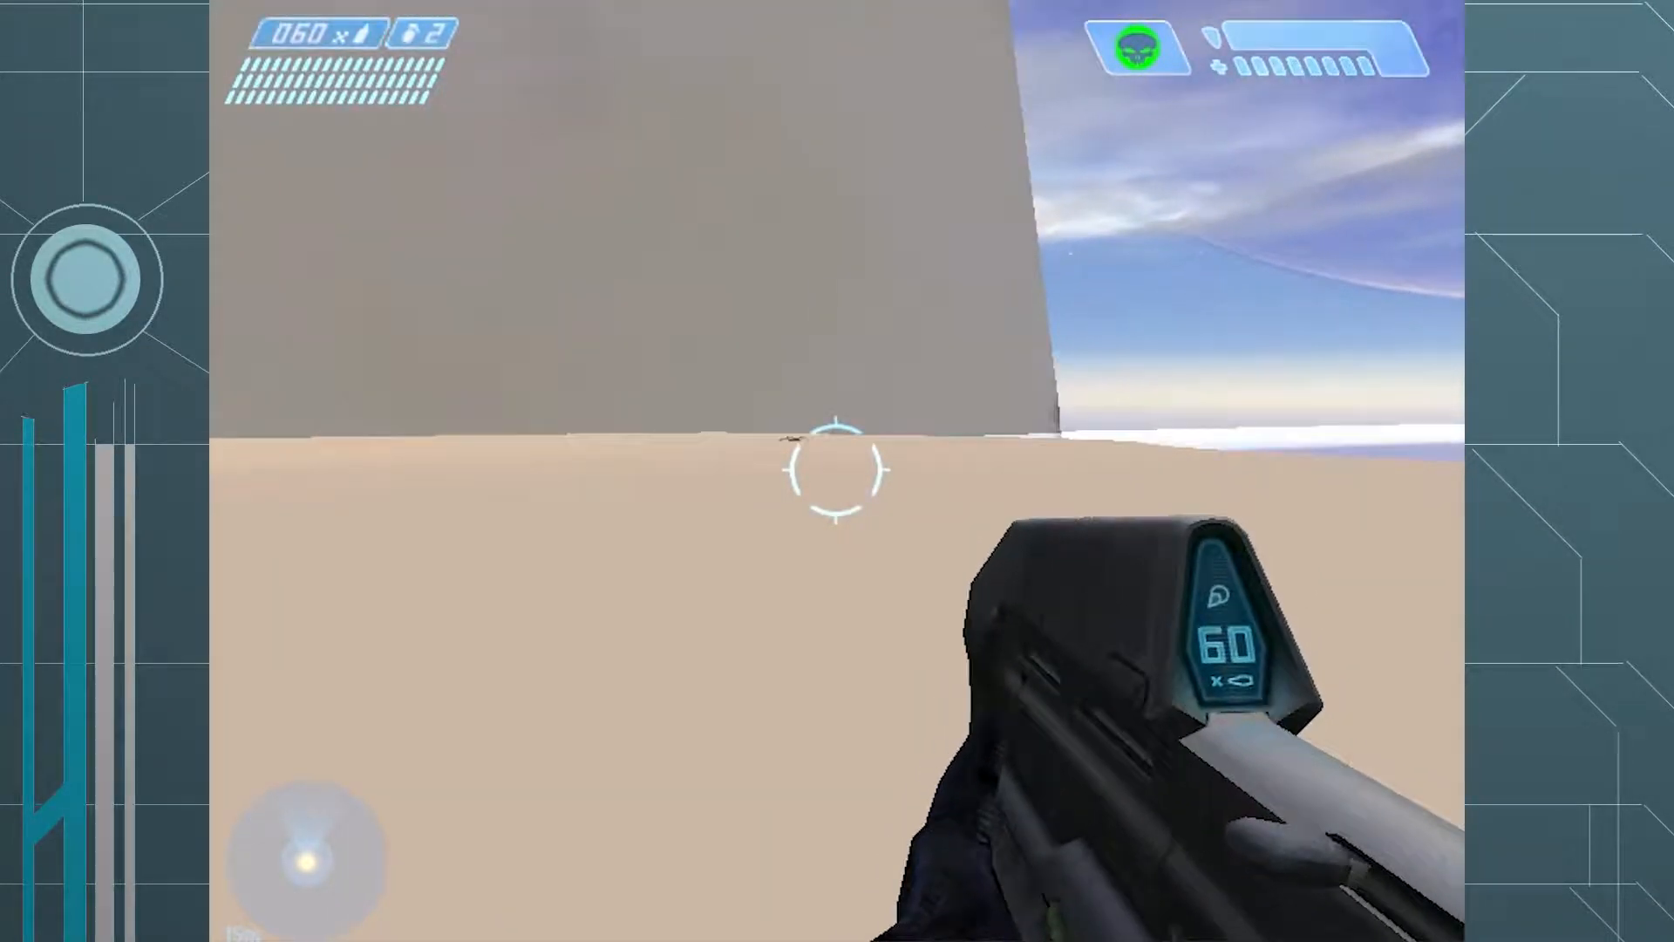
{"action": "key", "text": "w"}
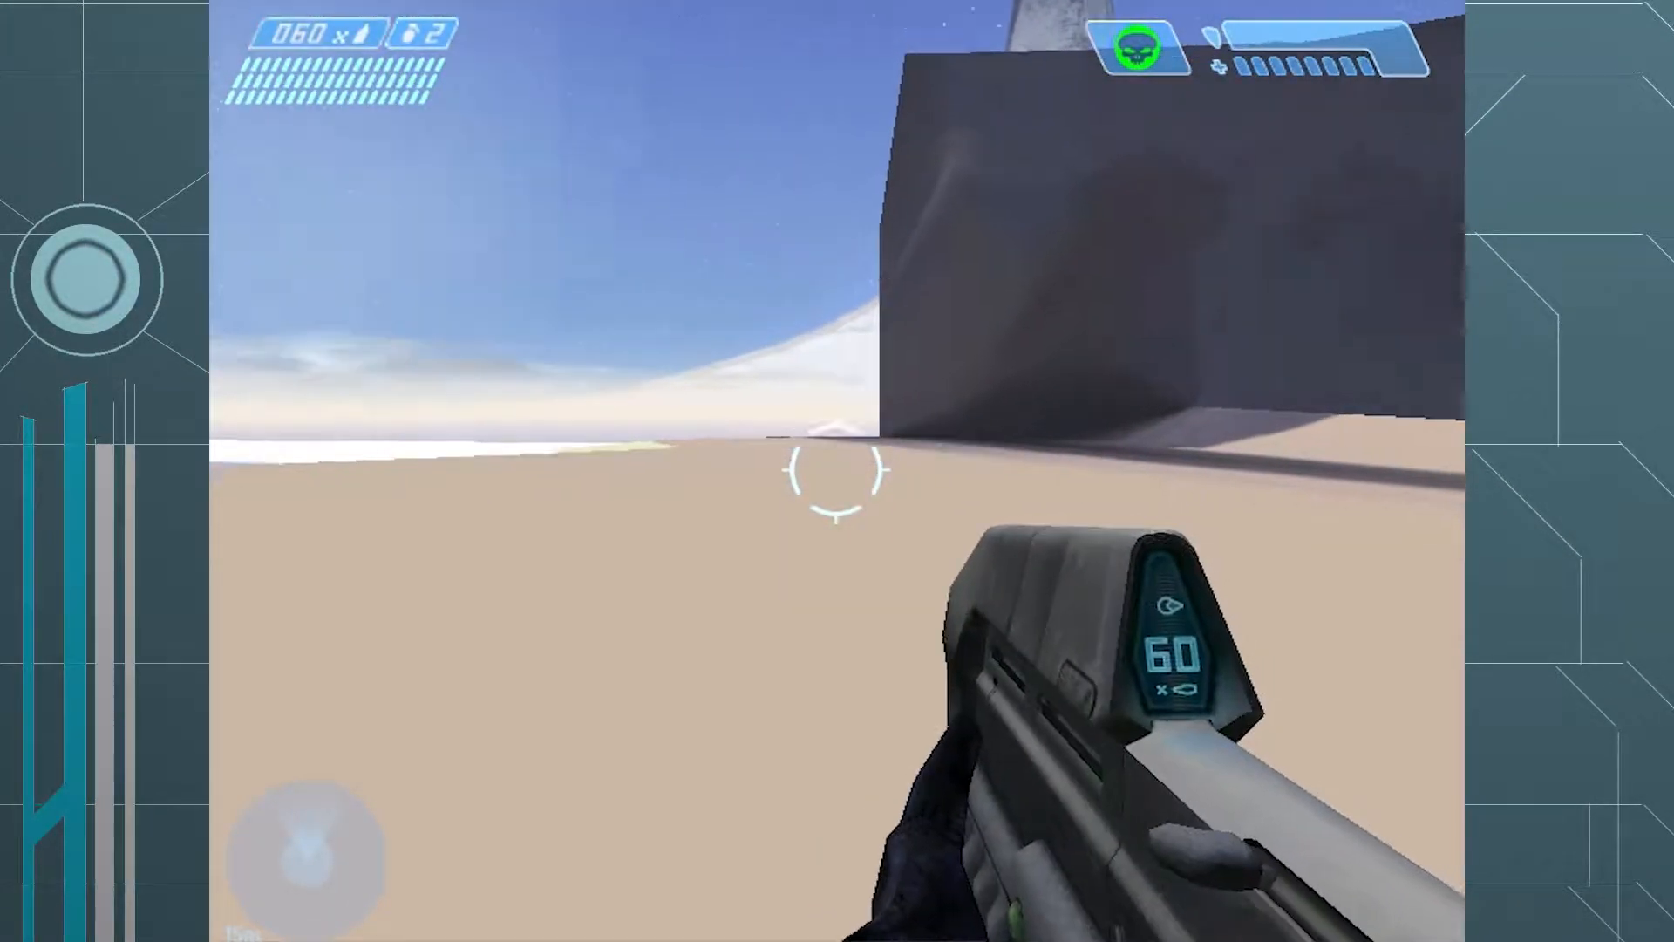
{"action": "key", "text": "Escape"}
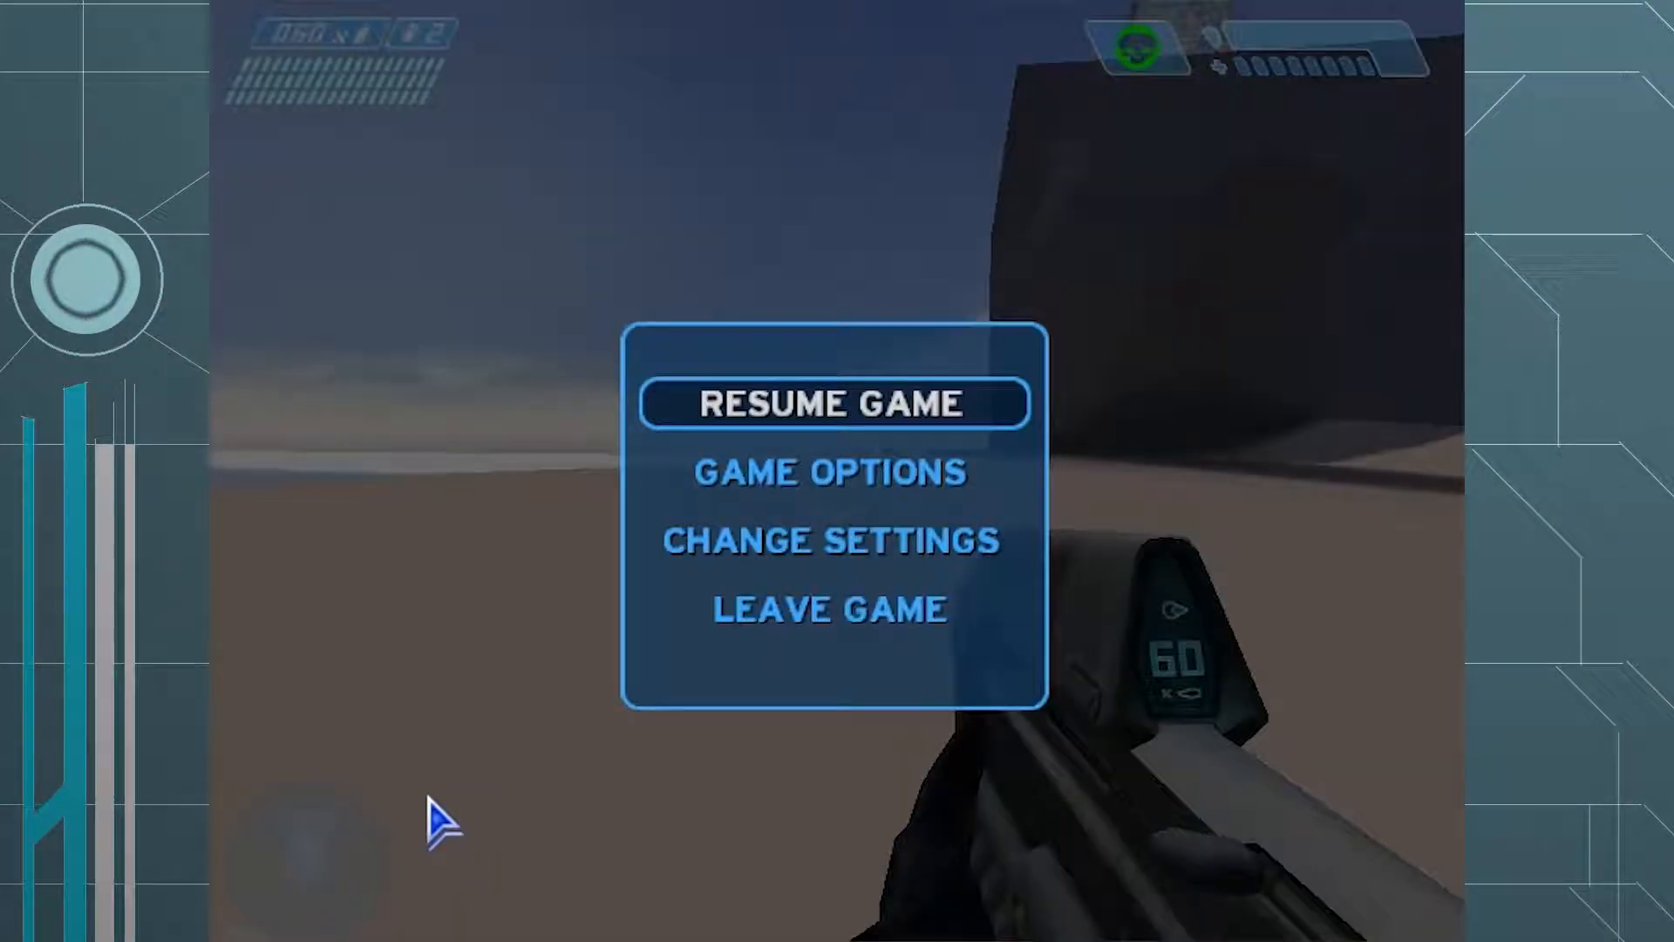
{"action": "left_click", "coordinate": [1016, 611]}
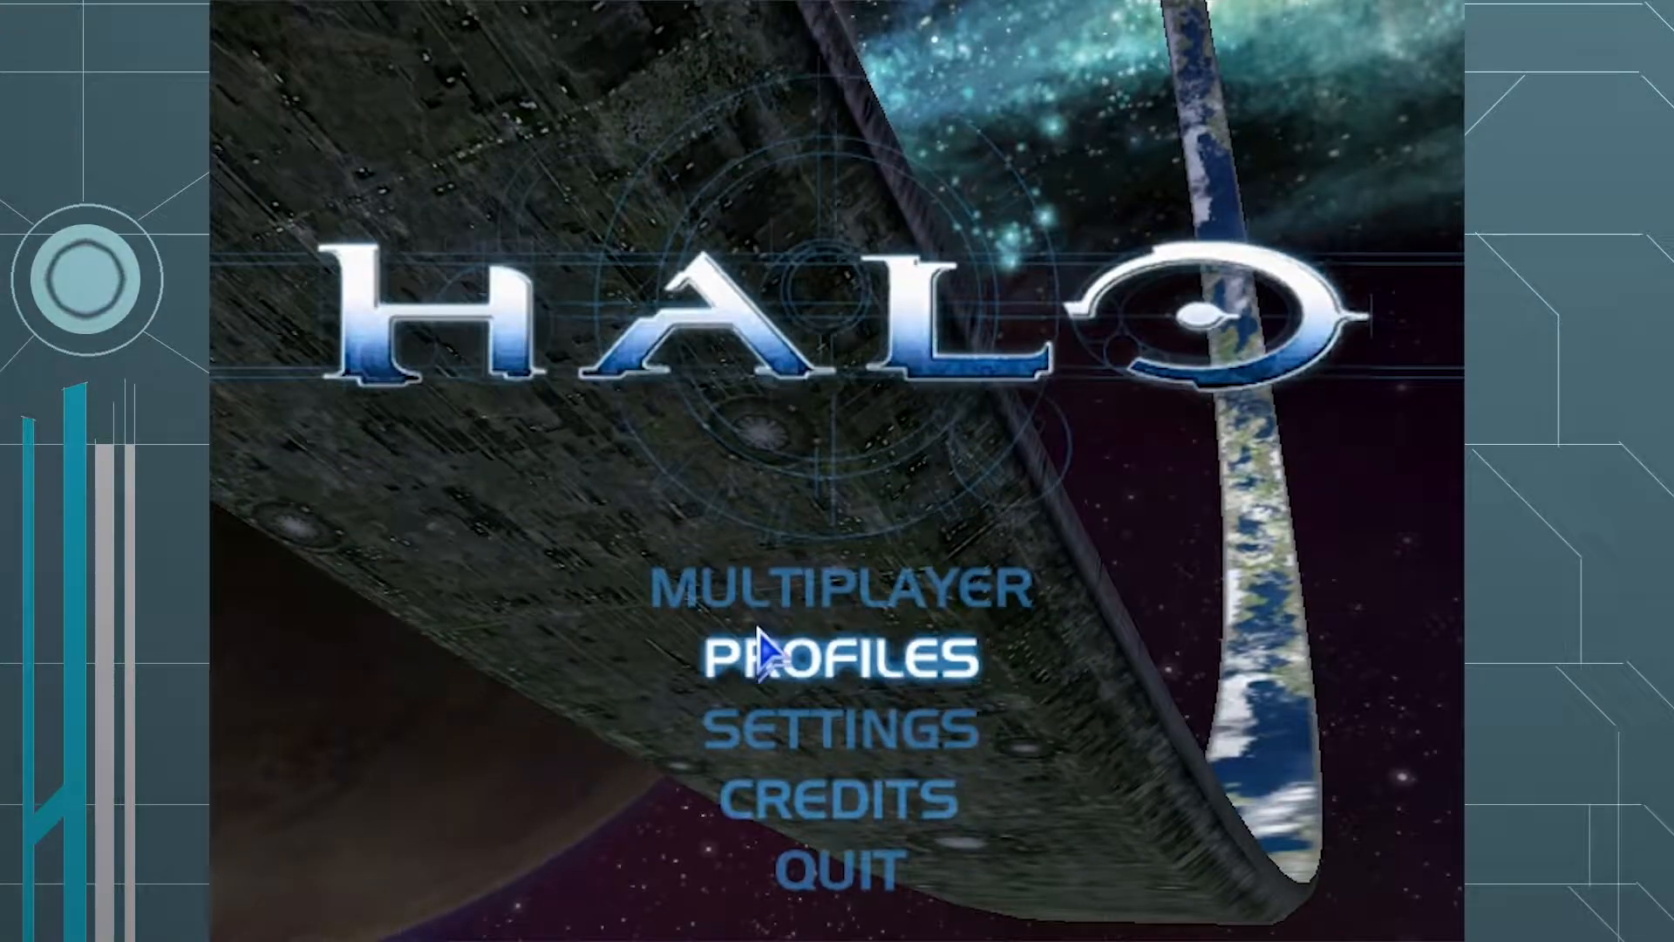
- Start a LAN game on the floodbeach map with the standard King gametype
{"action": "left_click", "coordinate": [785, 586]}
{"action": "left_click", "coordinate": [602, 593]}
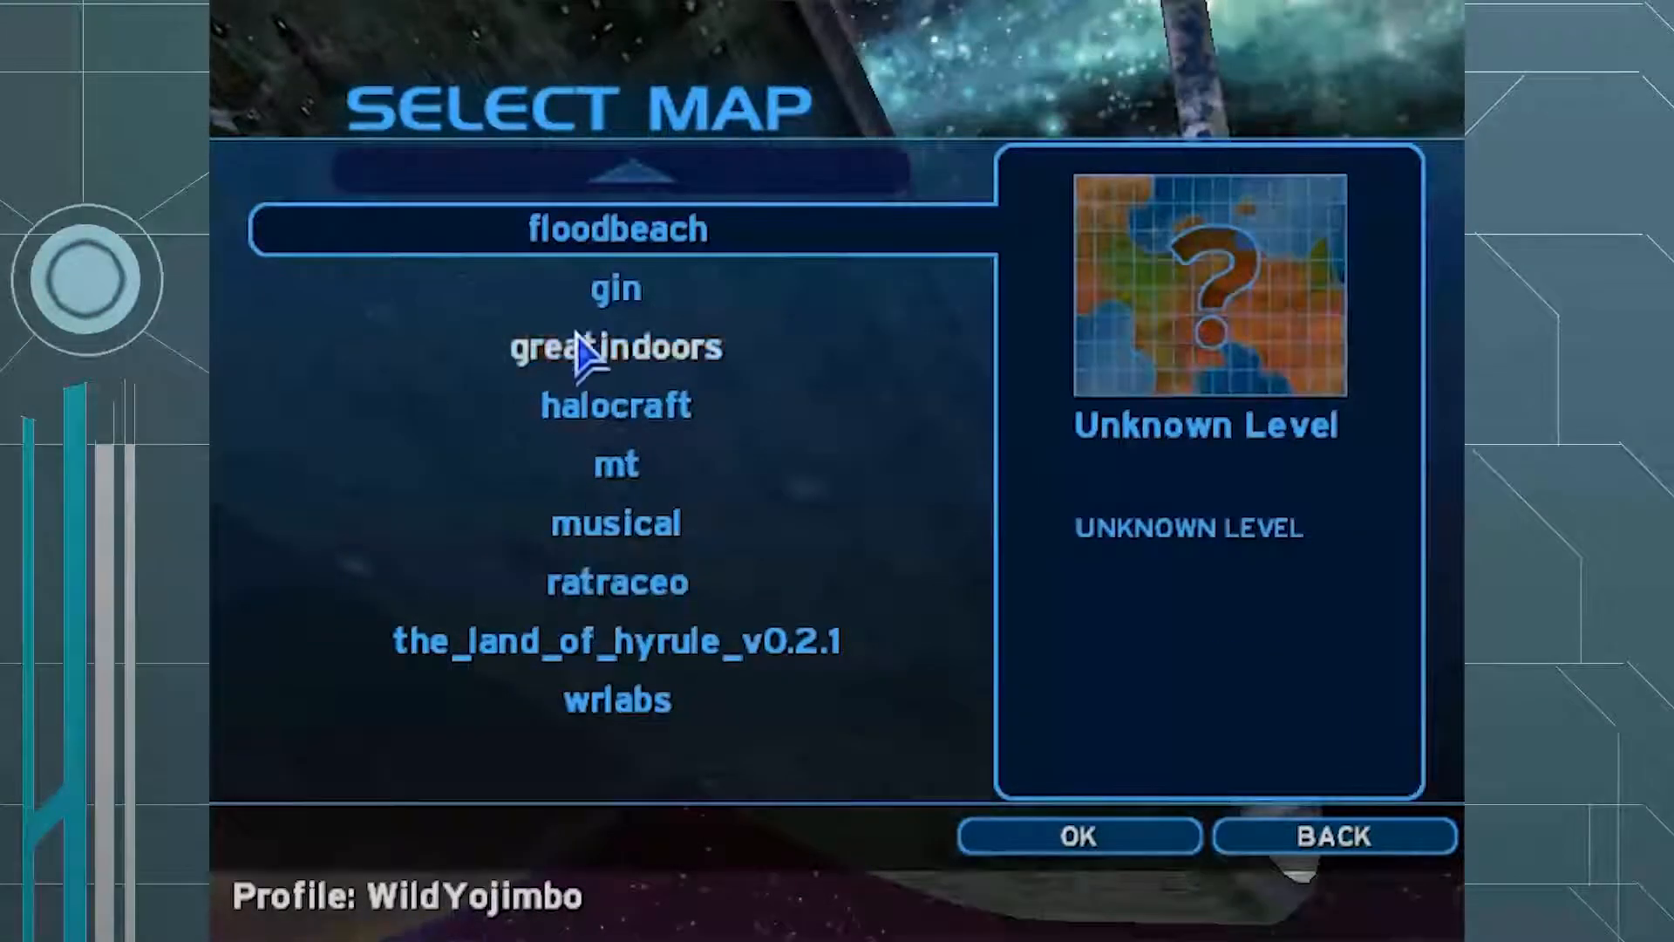
{"action": "left_click", "coordinate": [600, 277]}
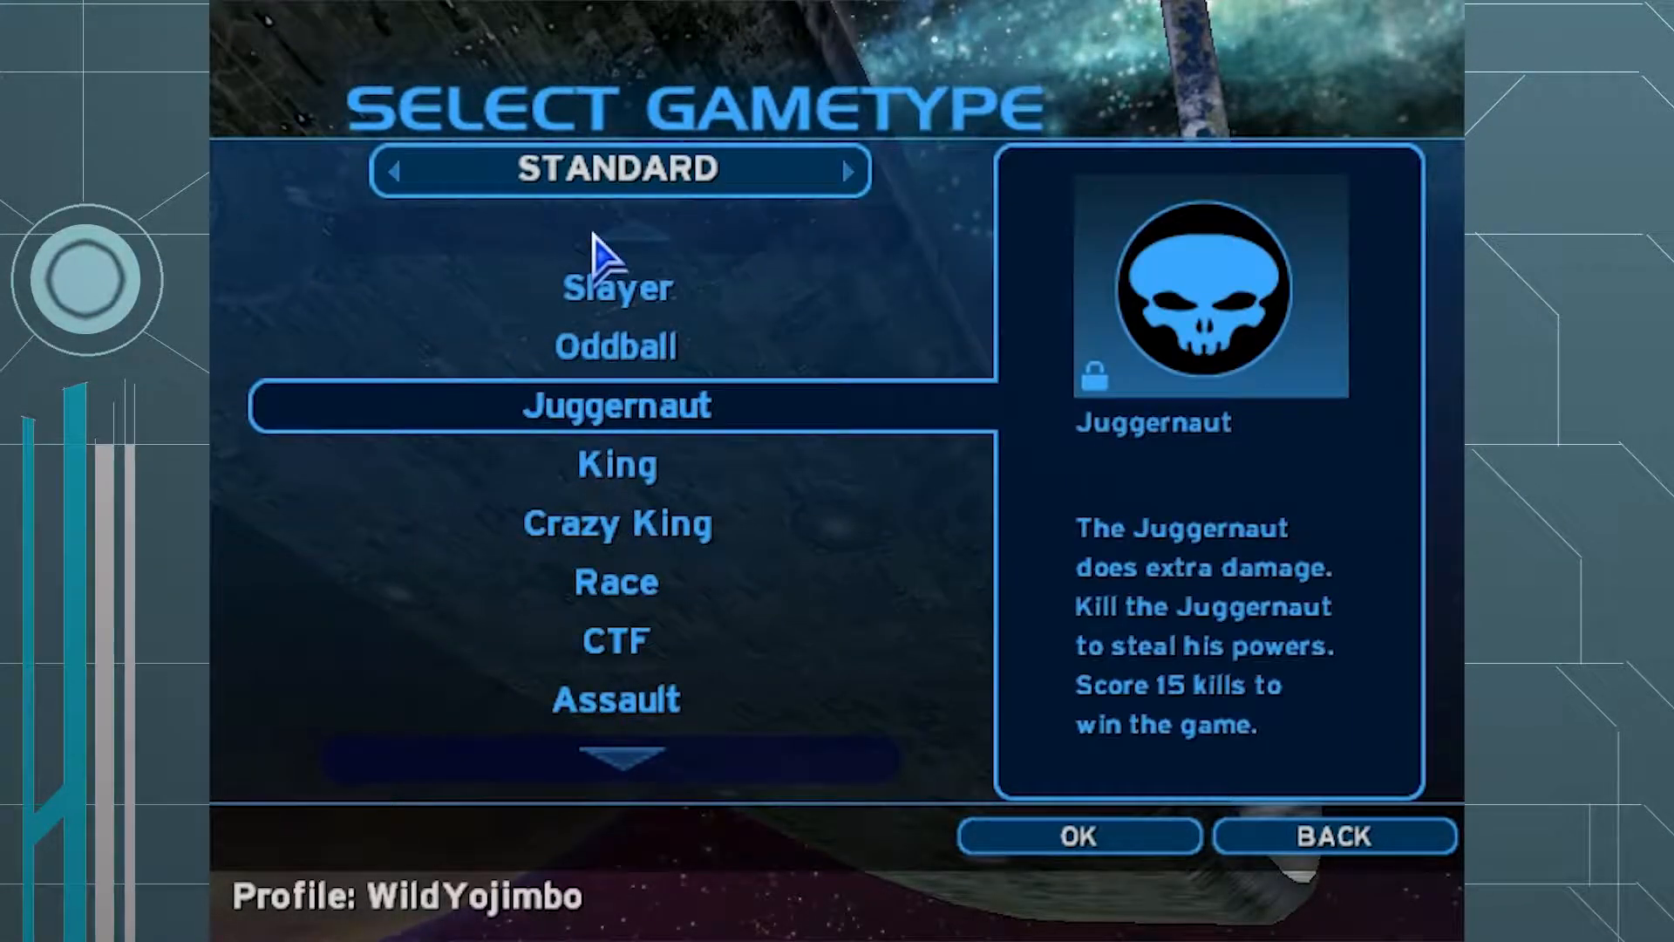
{"action": "left_click", "coordinate": [661, 475]}
{"action": "left_click", "coordinate": [1080, 837]}
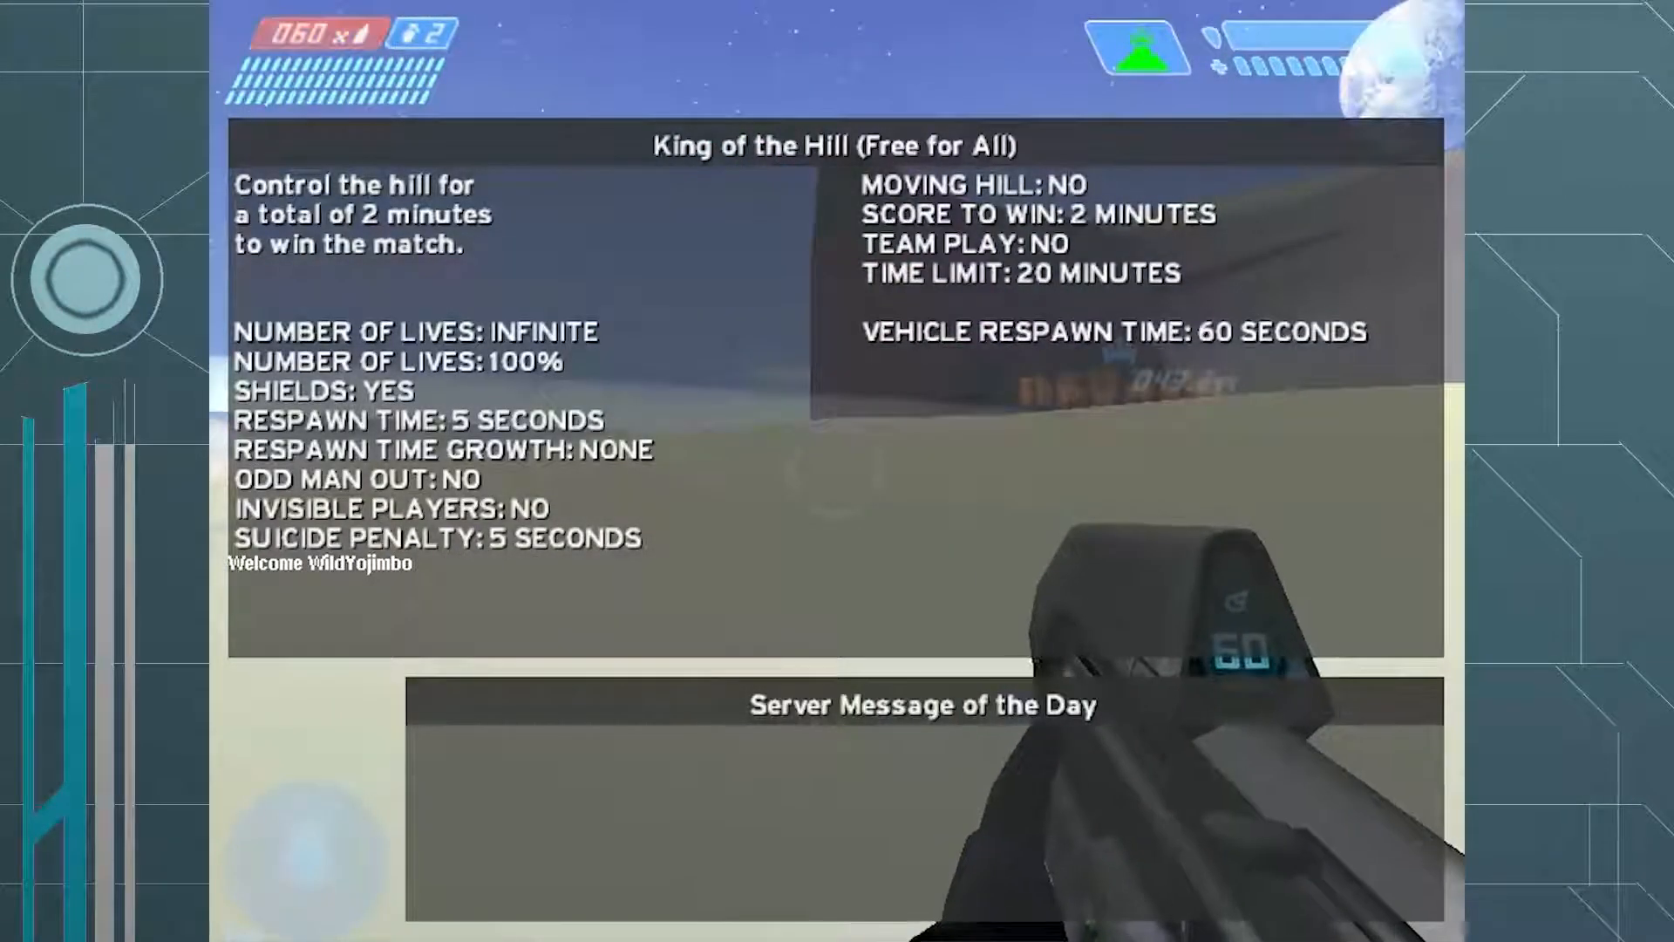
- Follow the crown marker on the beach and walk through the hill to check its placement
{"action": "key", "text": "w"}
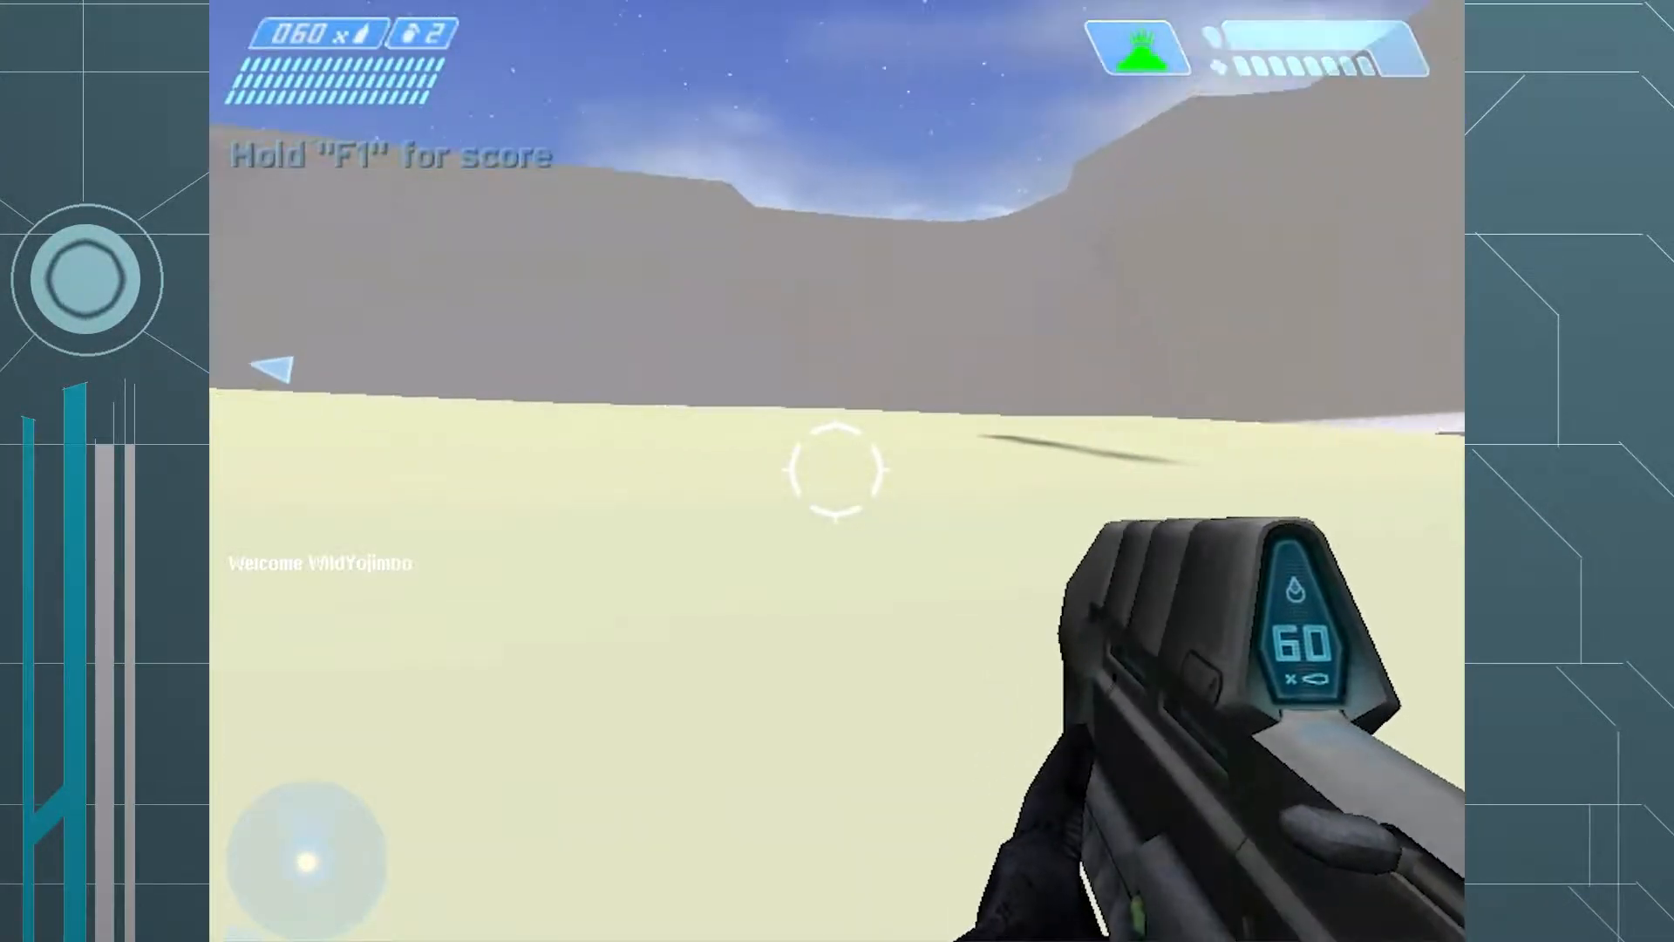
{"action": "key", "text": "w"}
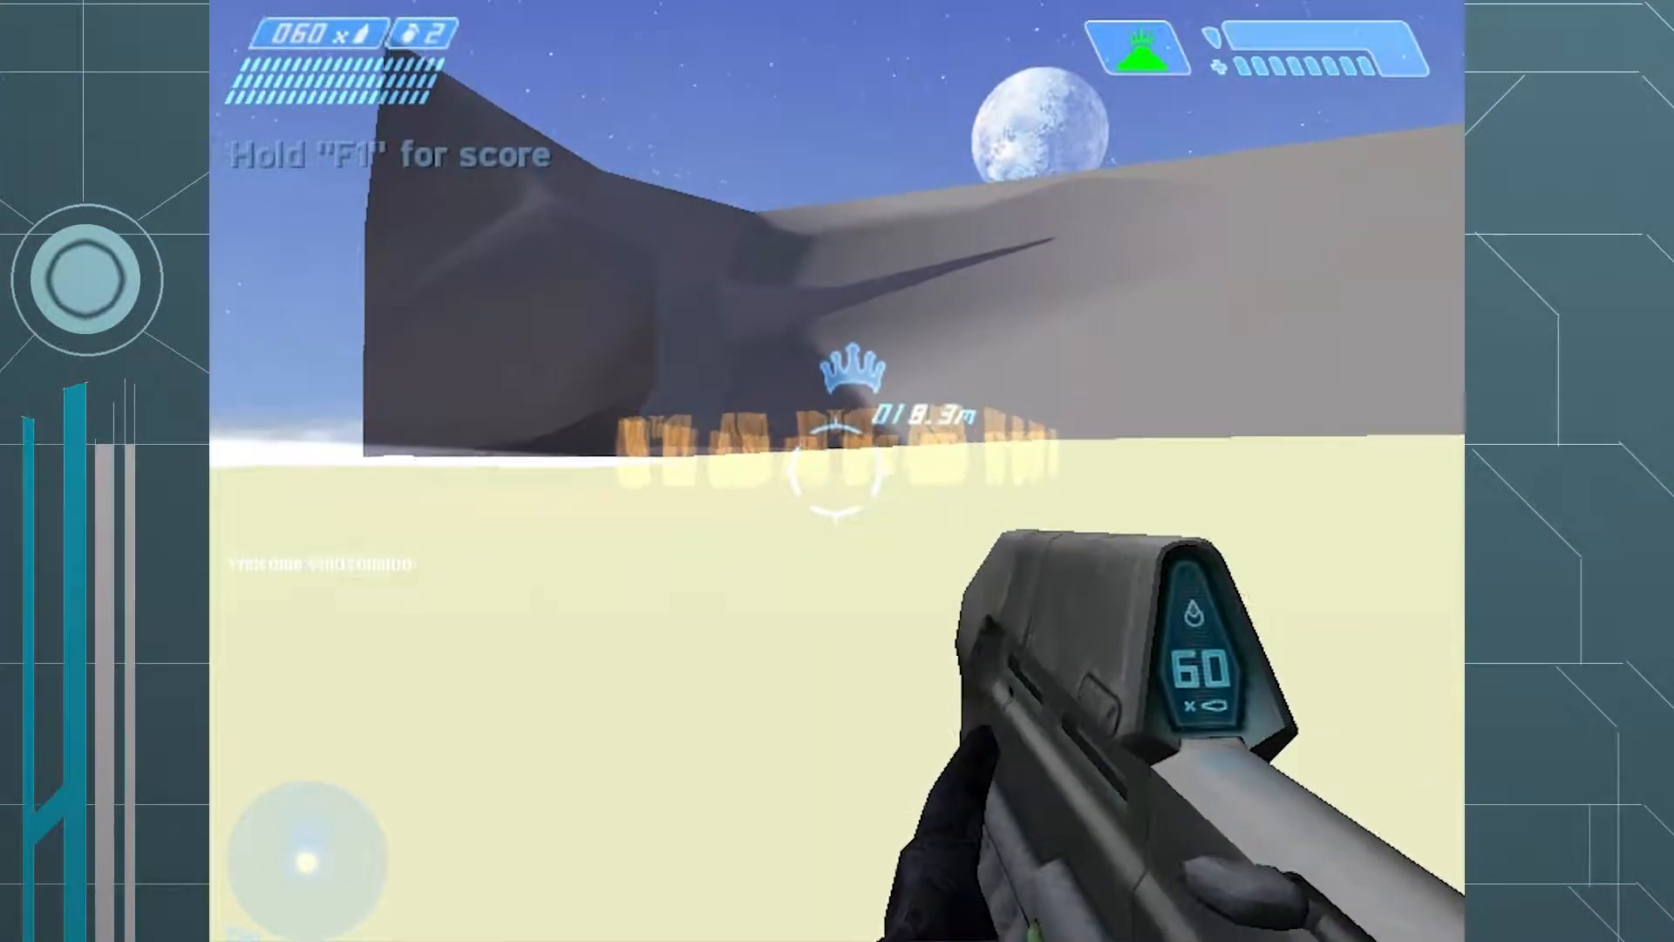
{"action": "key", "text": "w"}
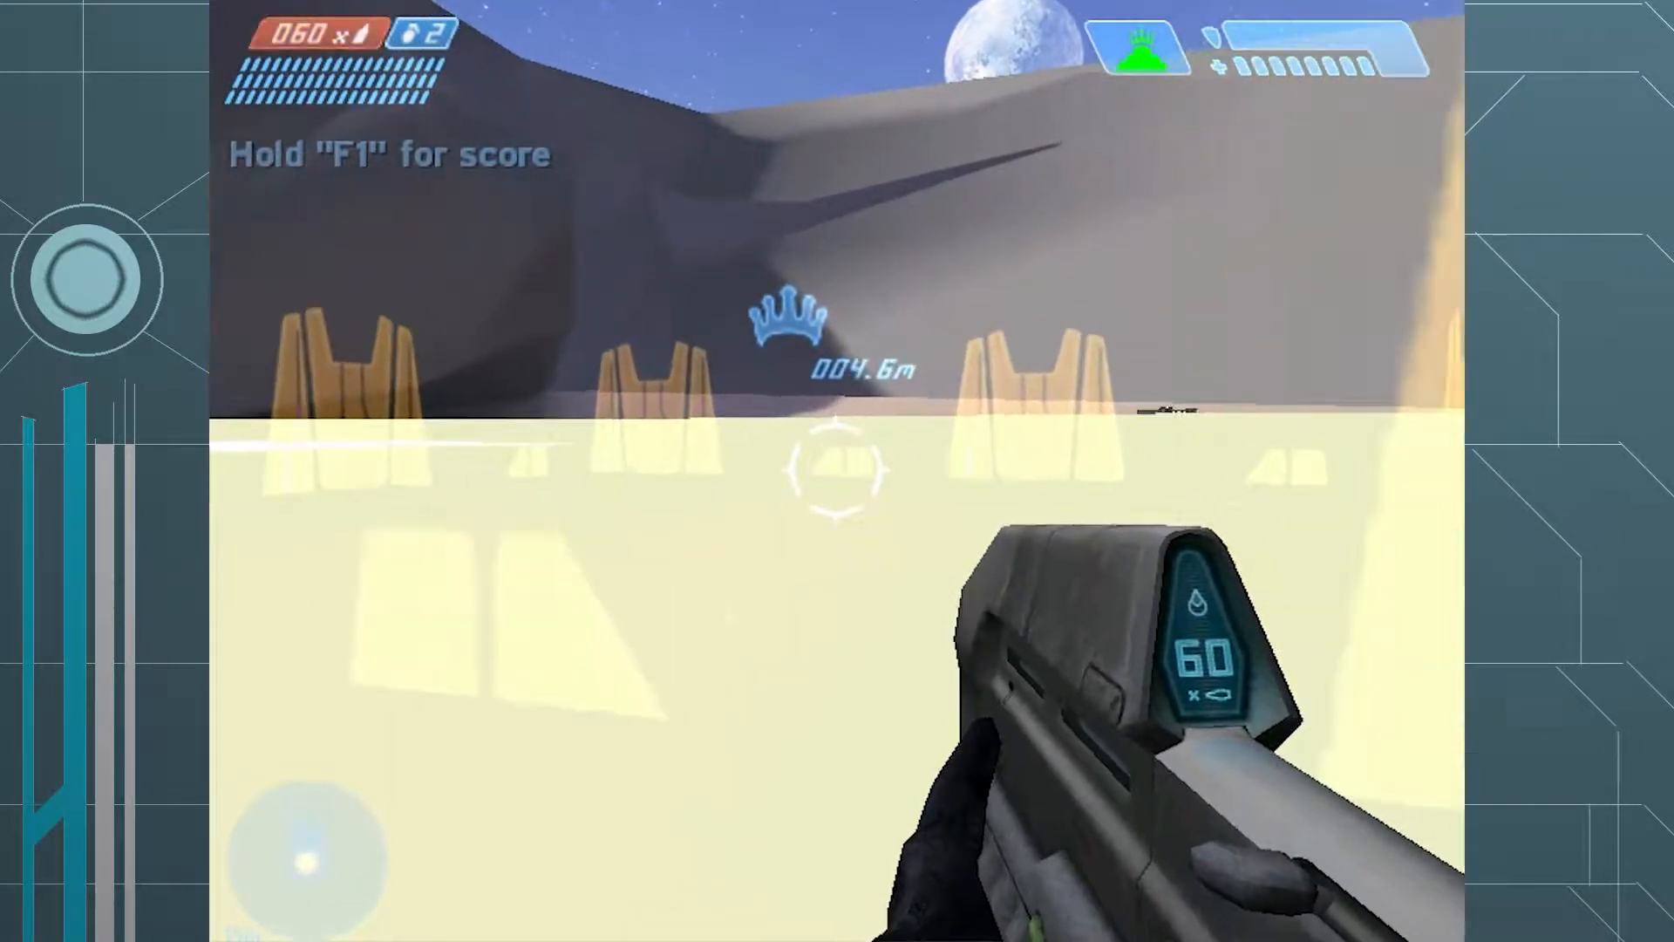
{"action": "key", "text": "w"}
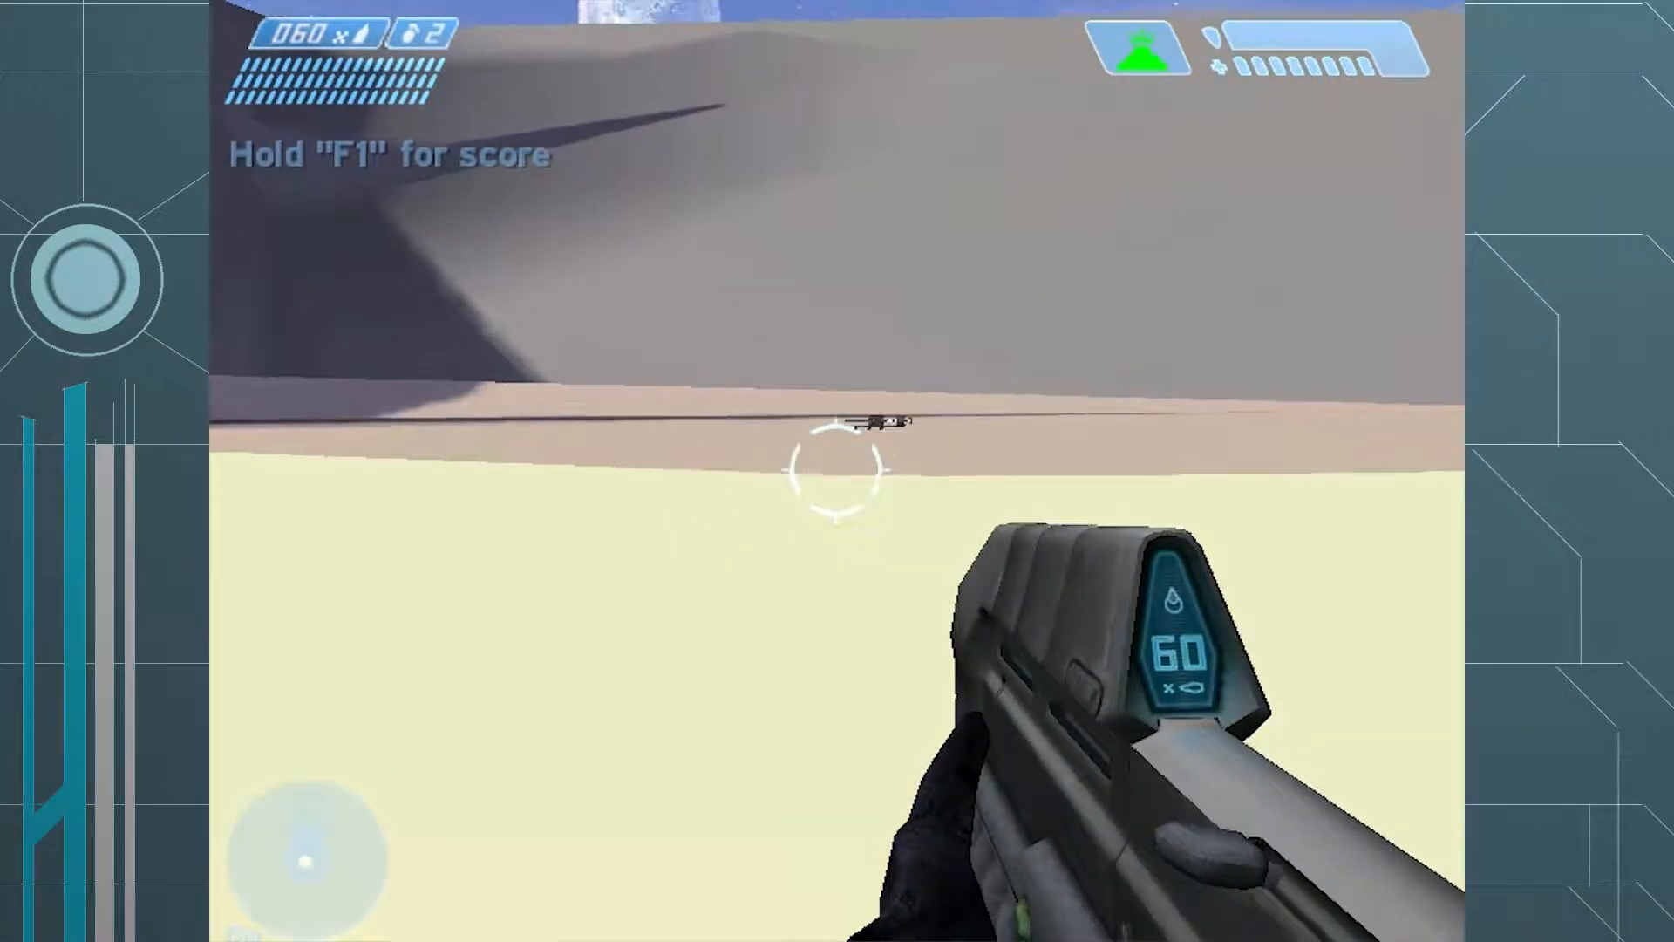
- Walk to the rocket launcher lying on the sand and swap the pistol for it
{"action": "key", "text": "w"}
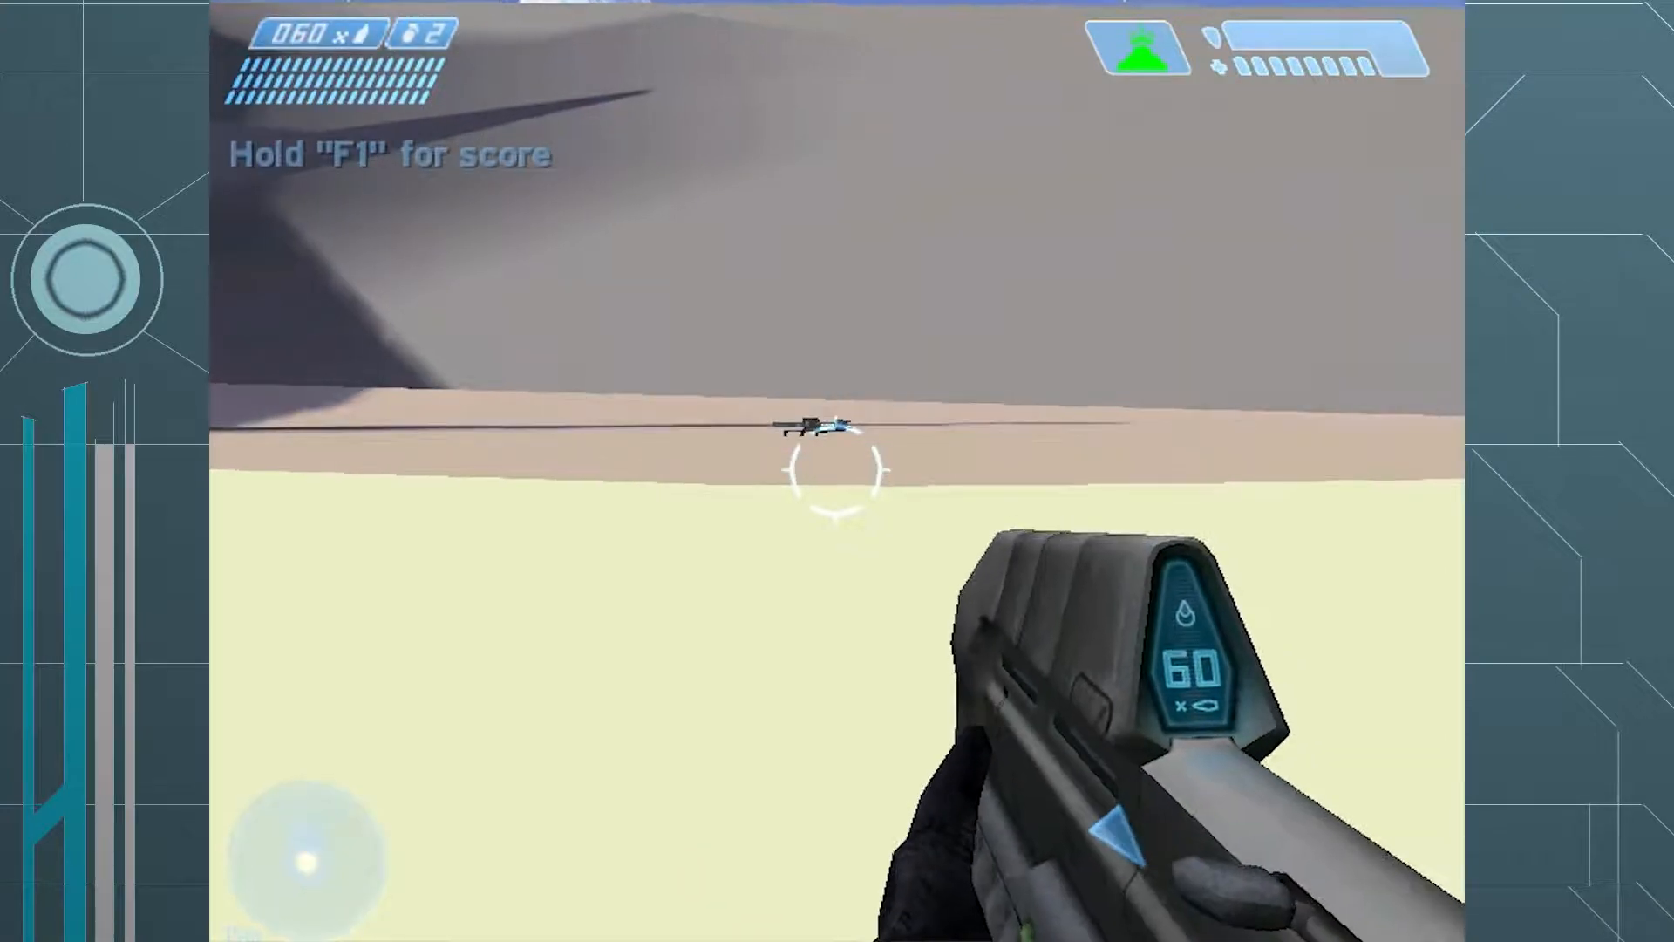
{"action": "key", "text": "w"}
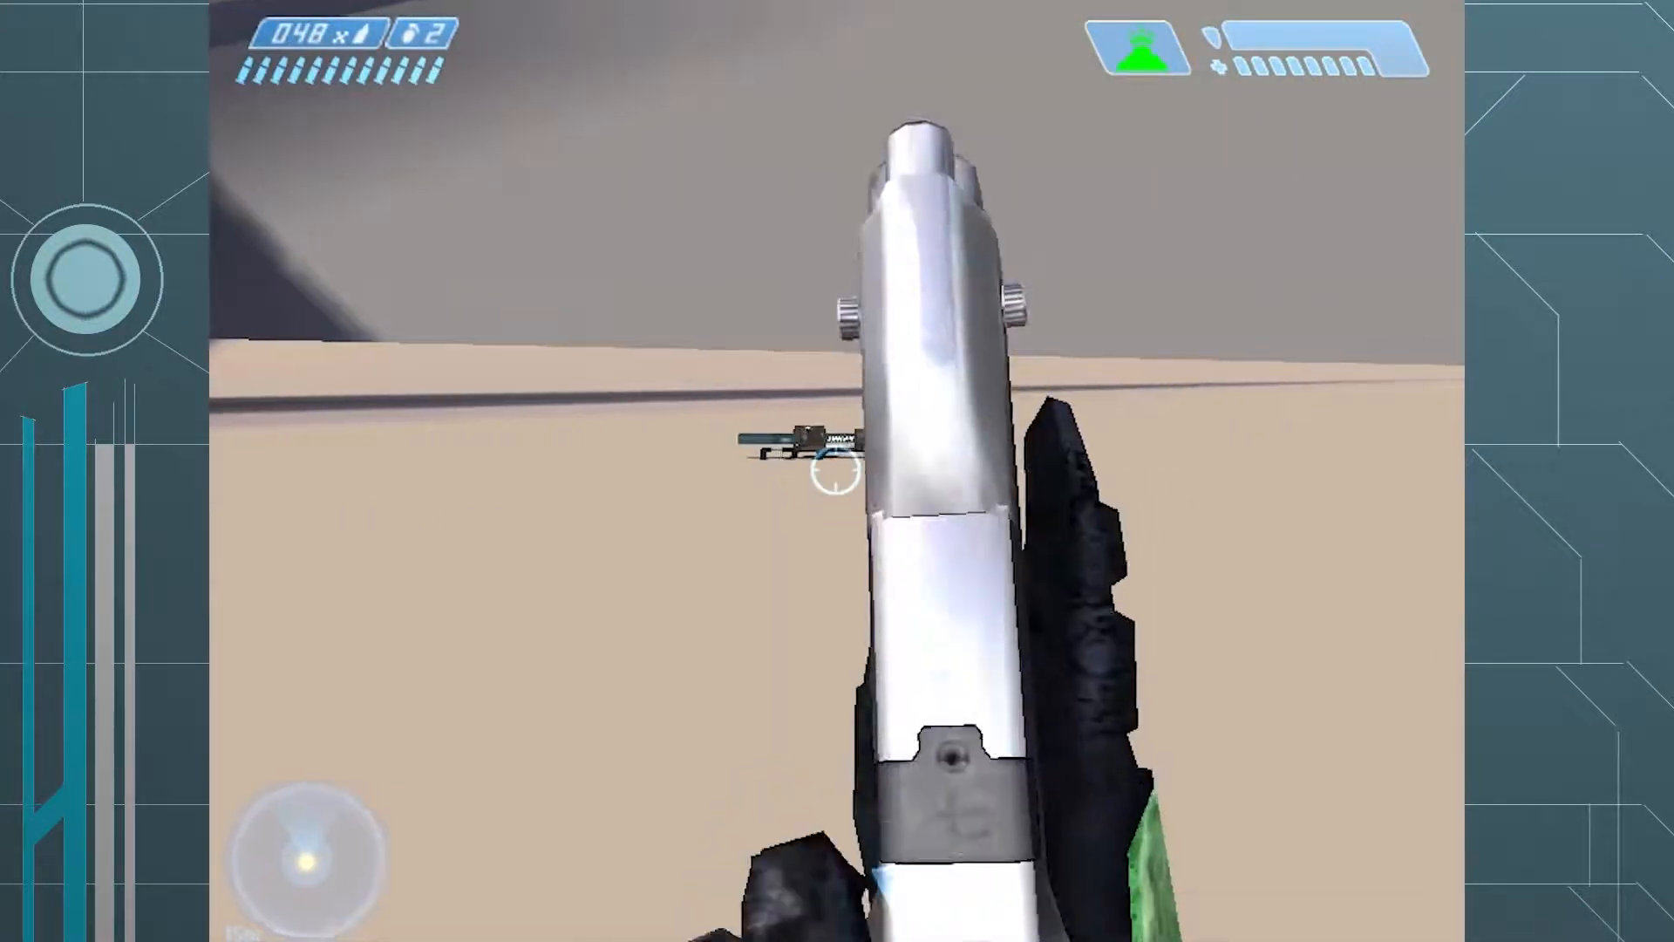
{"action": "key", "text": "w"}
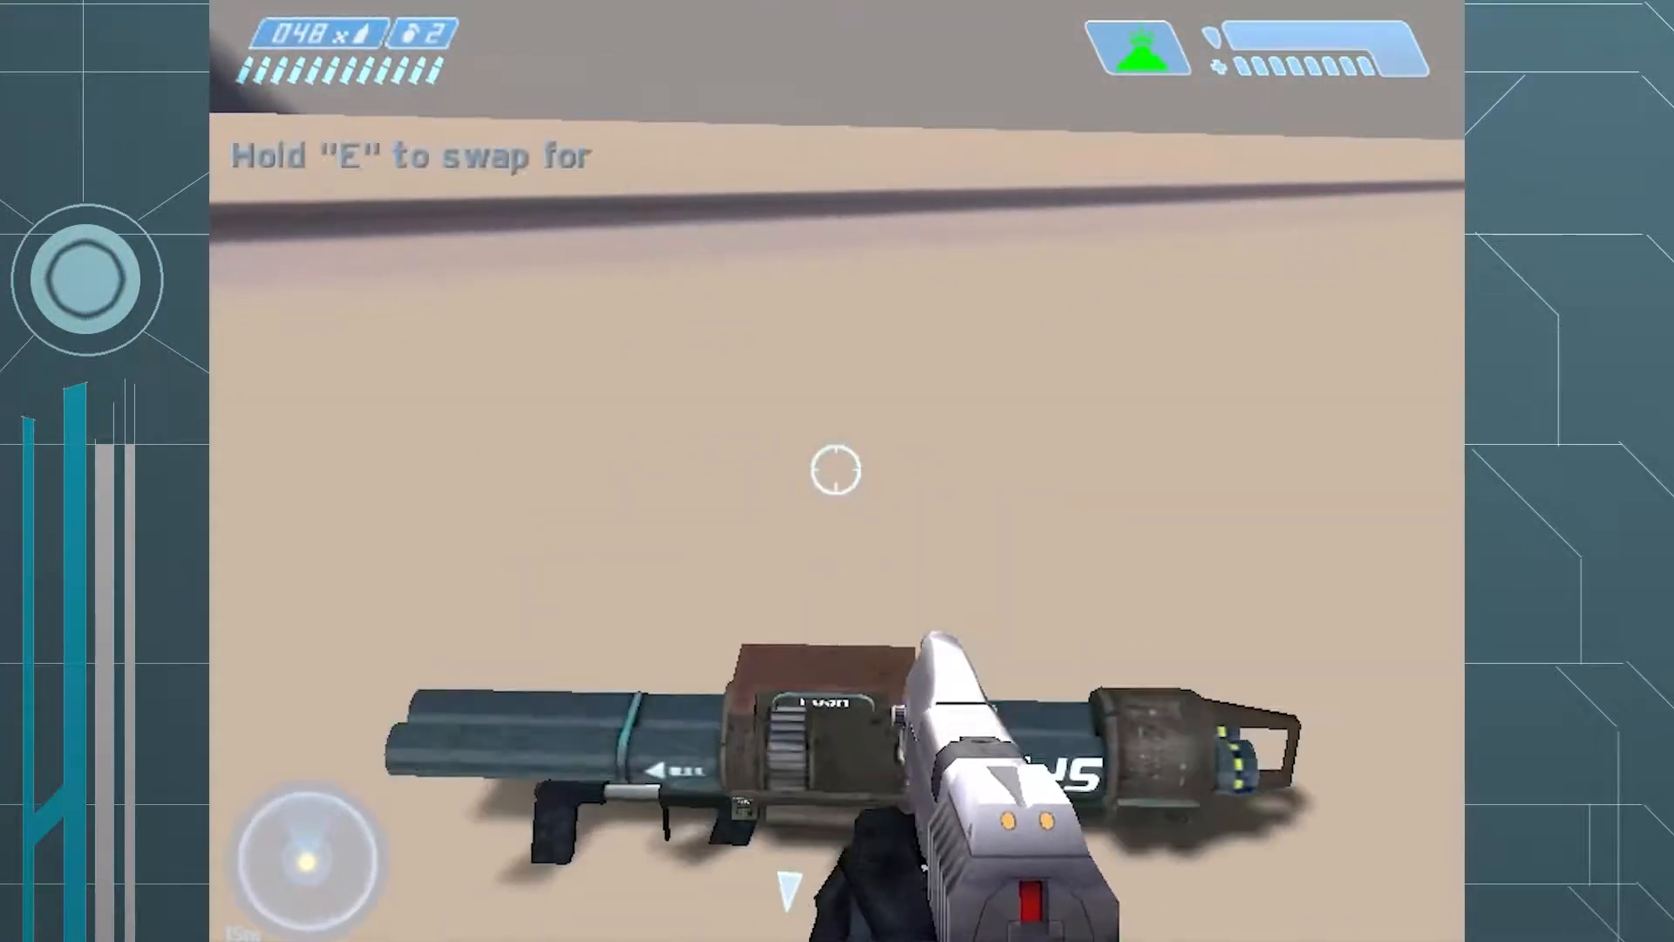
{"action": "key", "text": "e"}
- Return to the hill with the rocket launcher, stand inside it to test scoring, and leave the match
{"action": "key", "text": "w"}
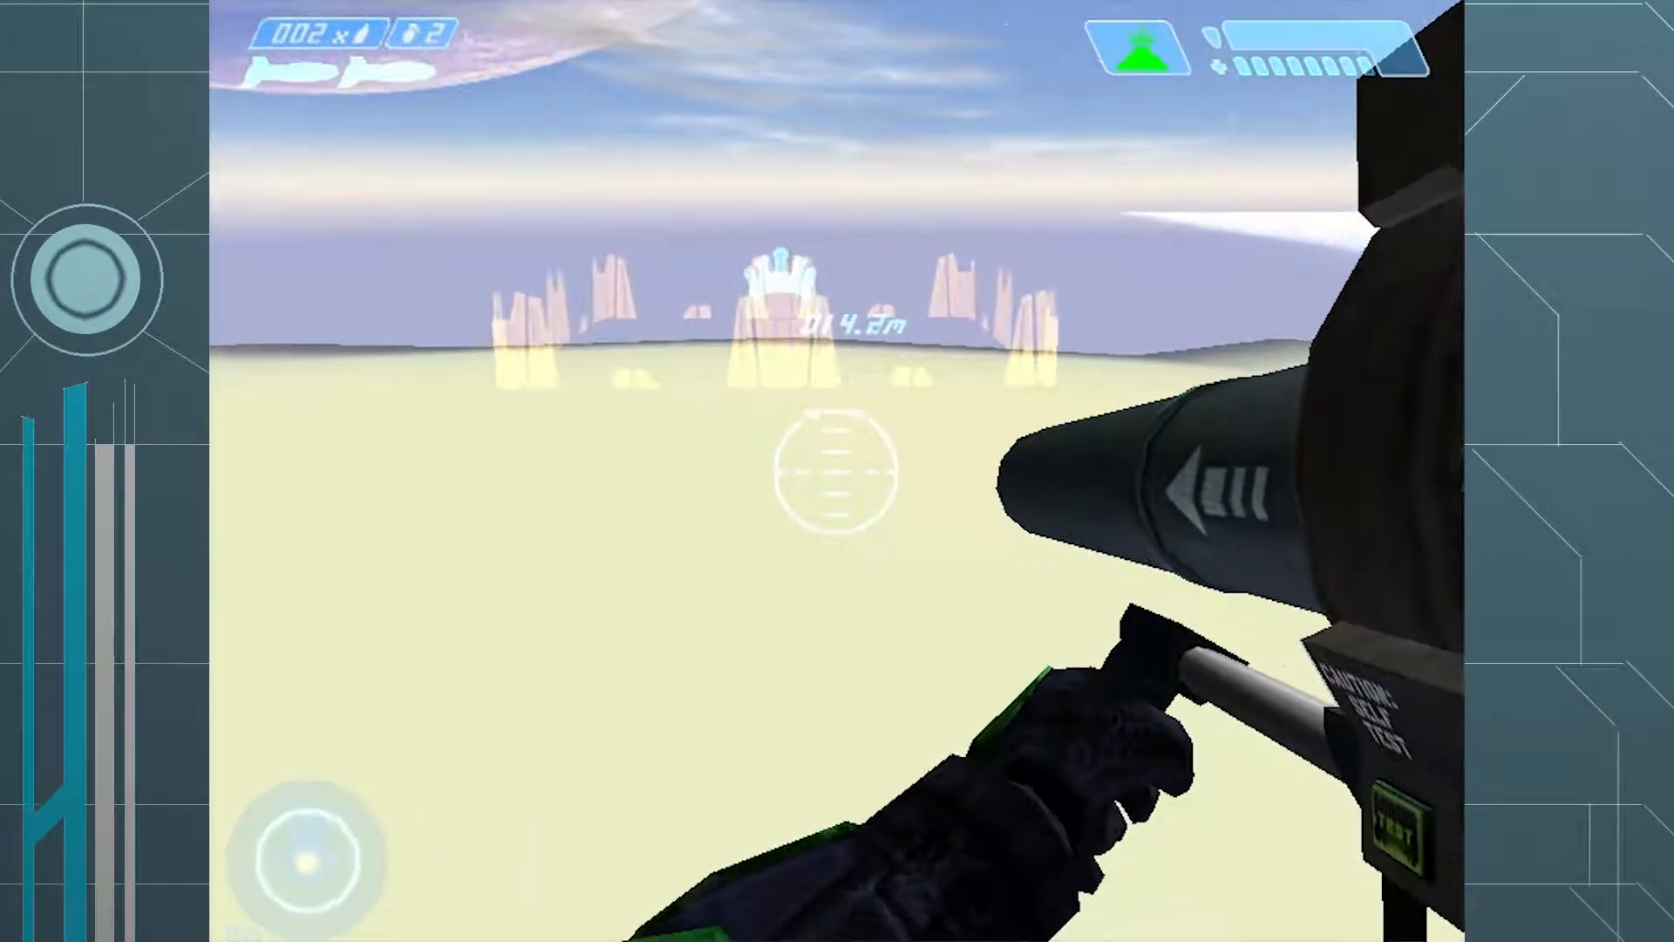
{"action": "key", "text": "w"}
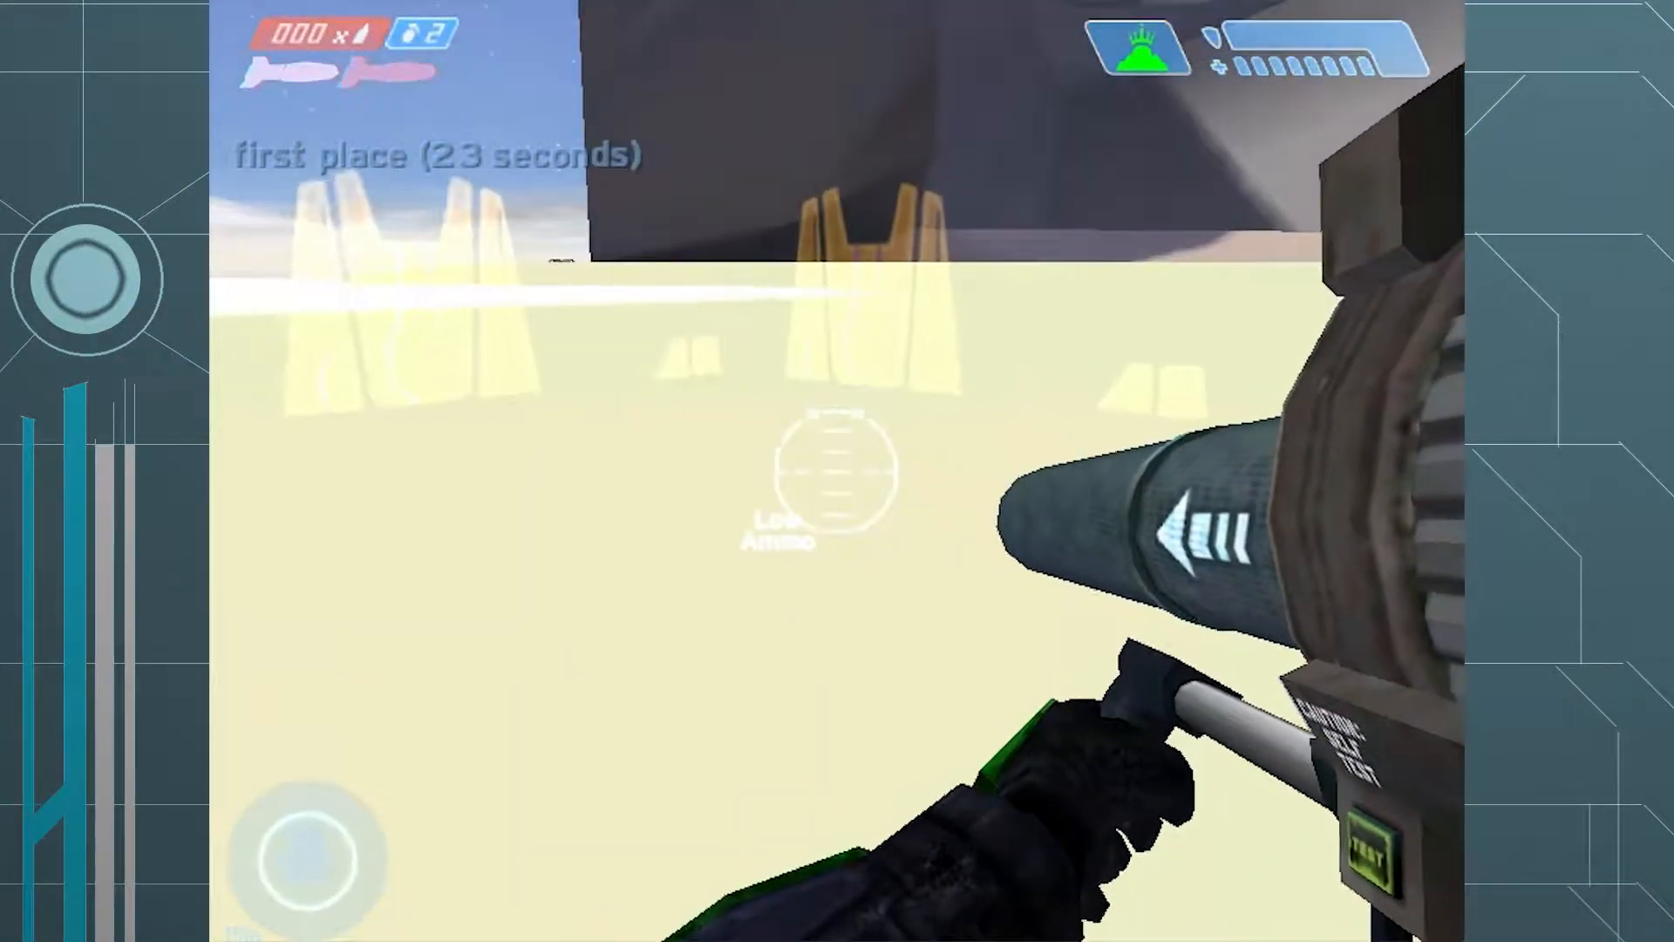
{"action": "key", "text": "Escape"}
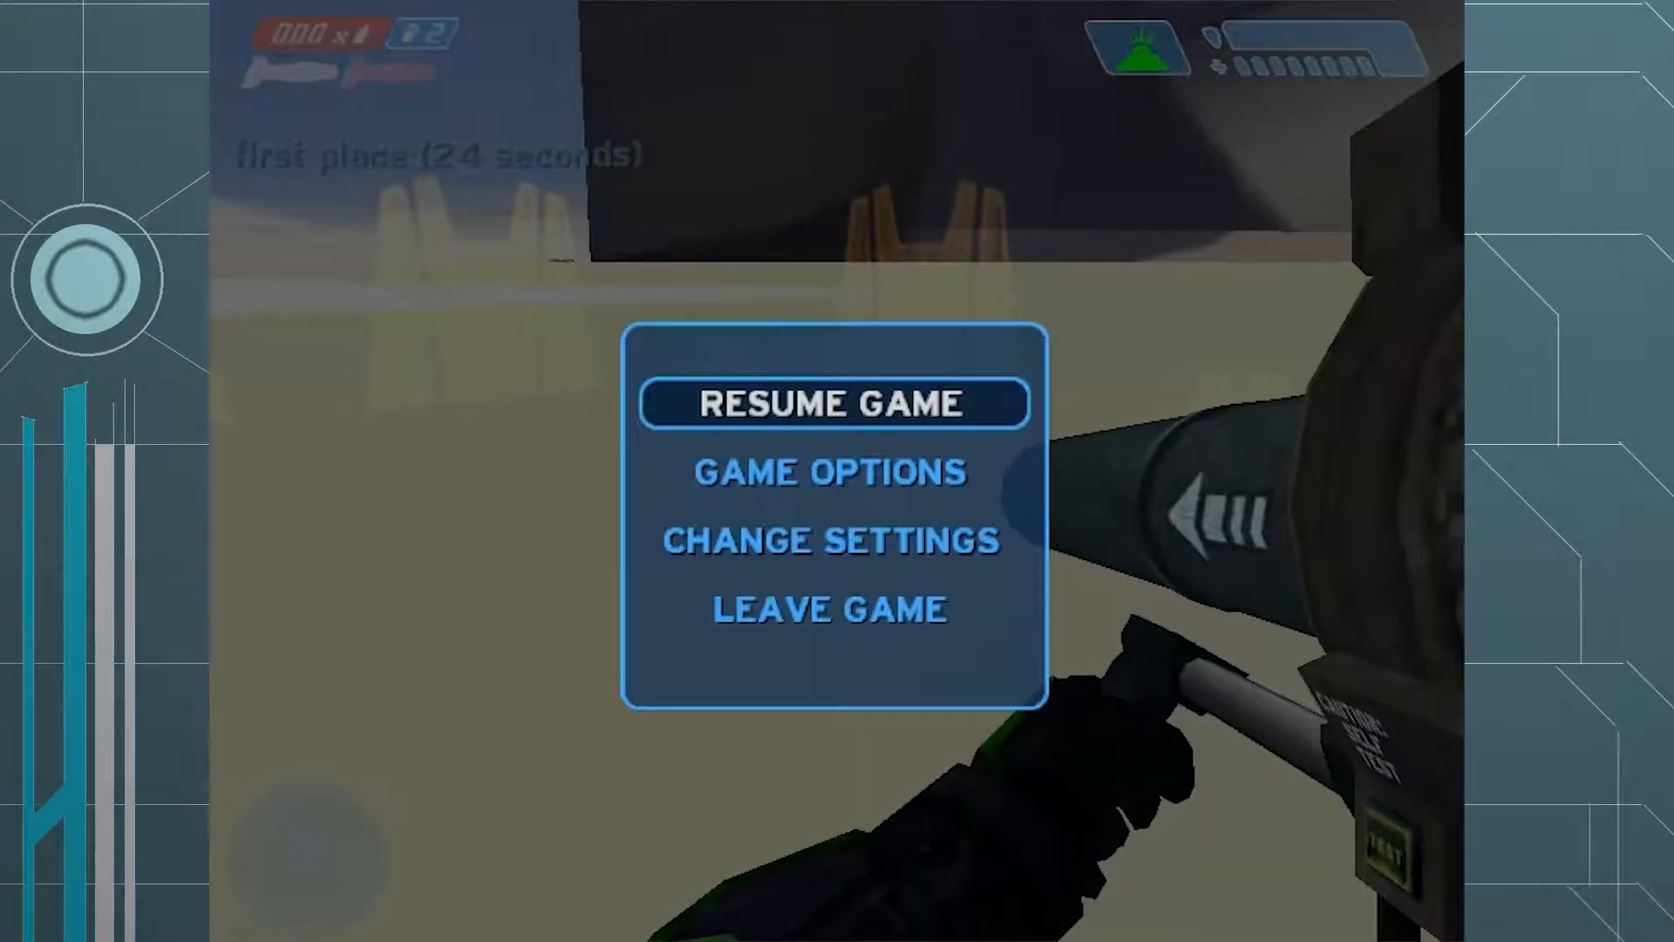
{"action": "left_click", "coordinate": [938, 629]}
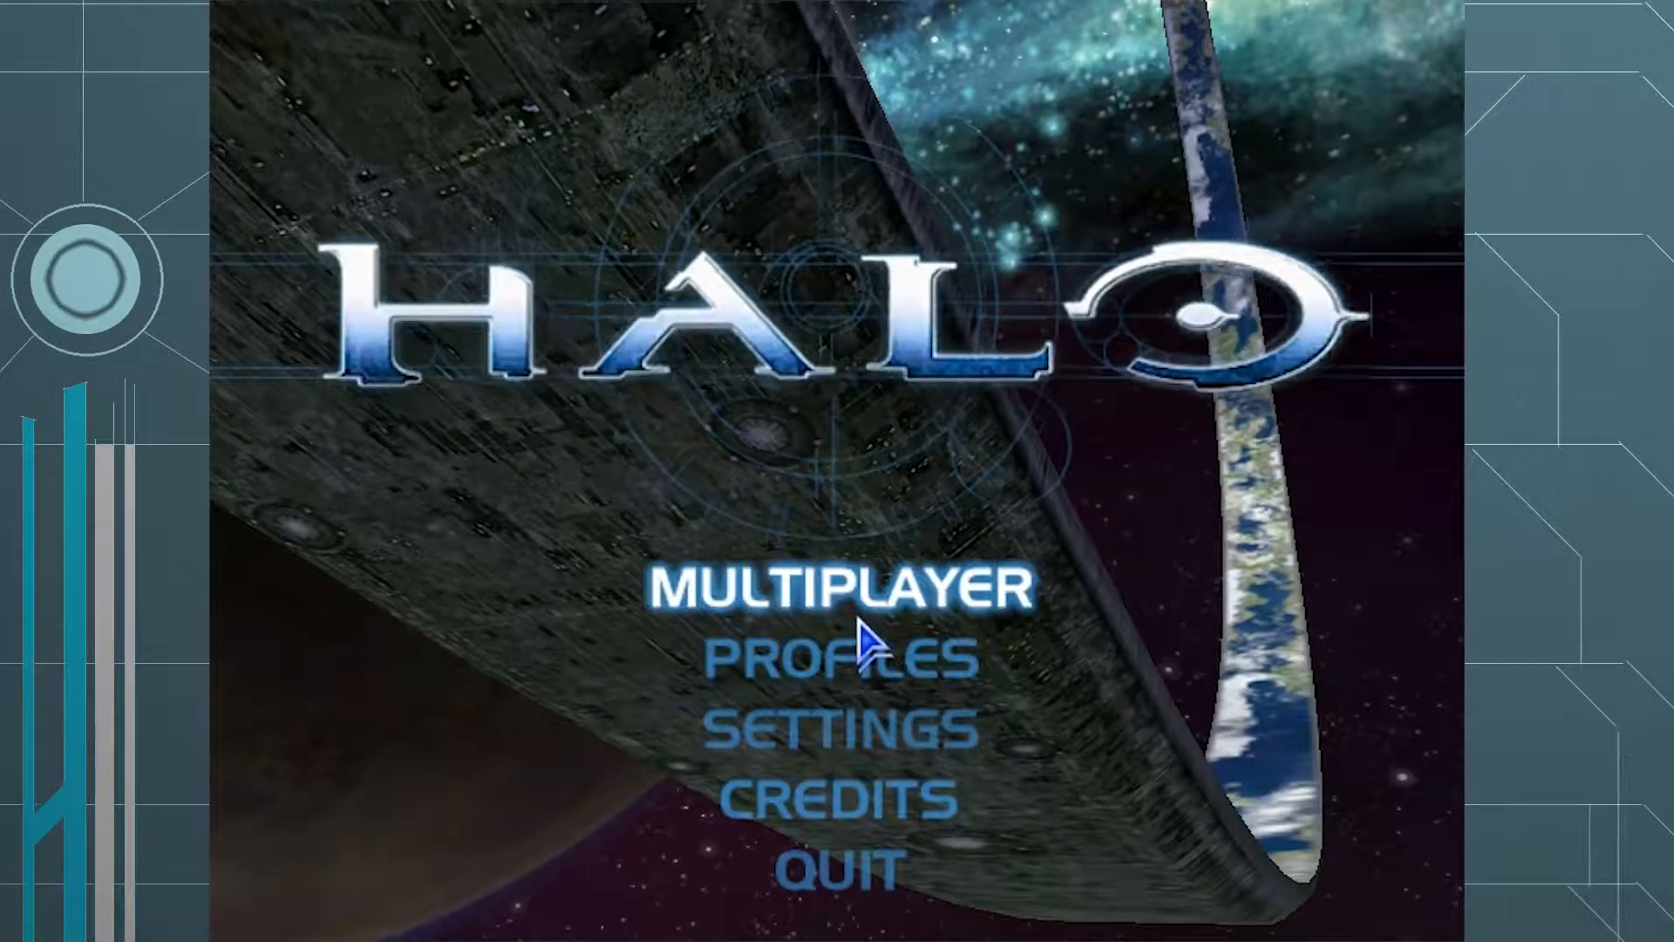
- Start a LAN game on the floodbeach map with the standard Crazy King gametype
{"action": "left_click", "coordinate": [859, 615]}
{"action": "left_click", "coordinate": [481, 577]}
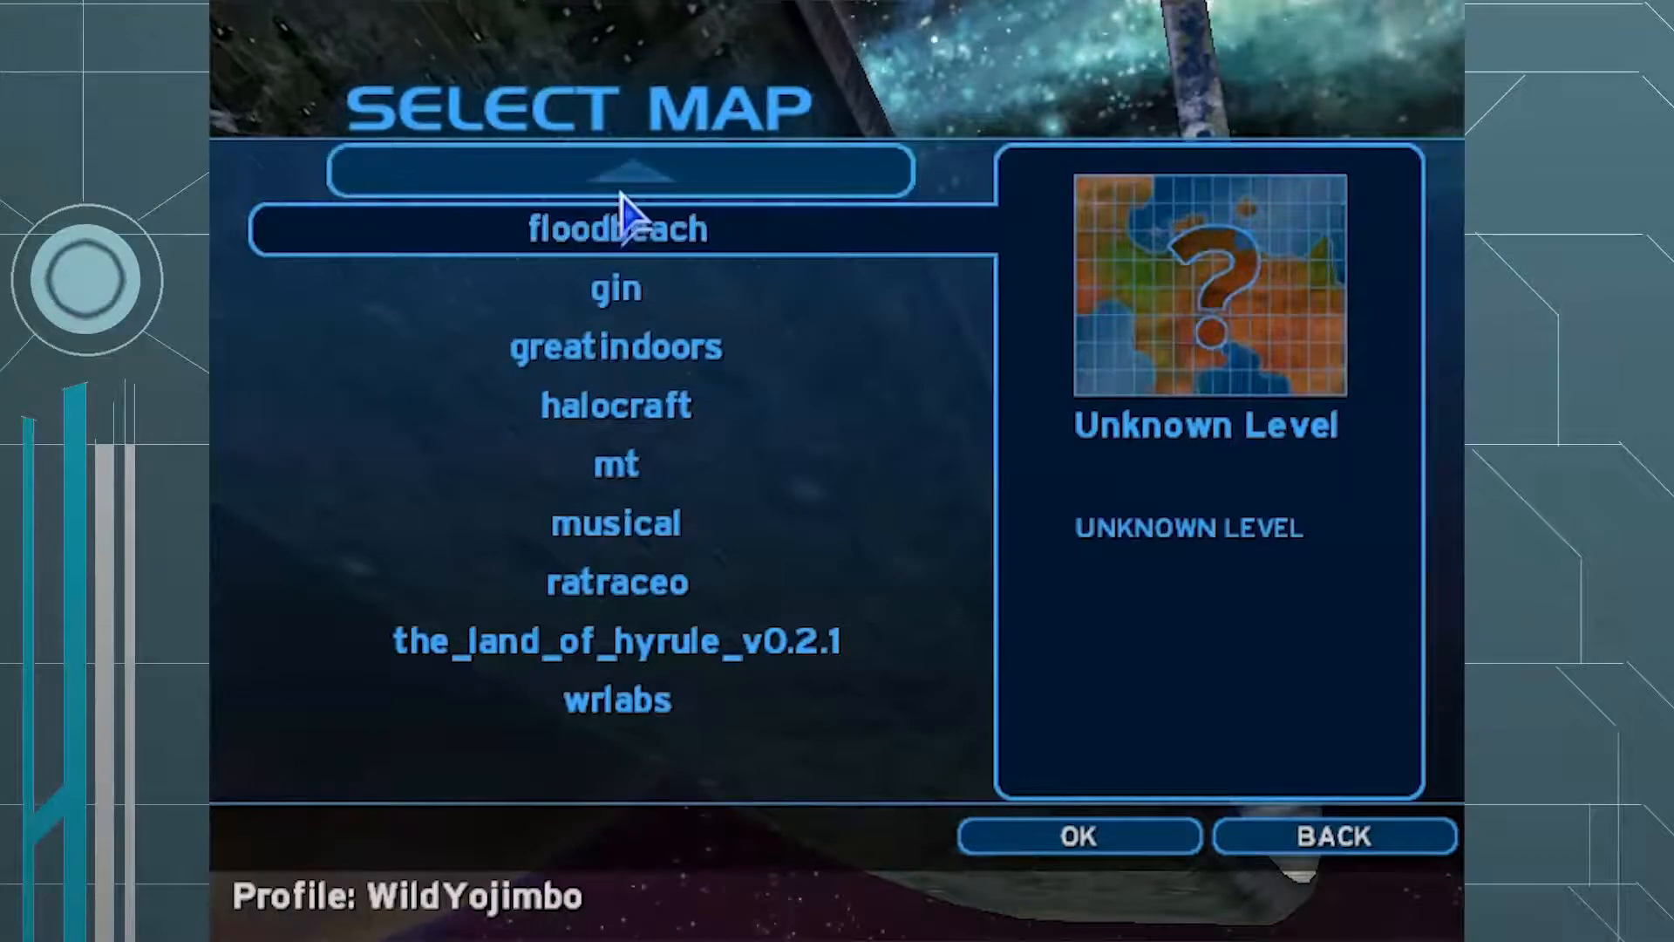
{"action": "double_click", "coordinate": [613, 234]}
{"action": "double_click", "coordinate": [613, 534]}
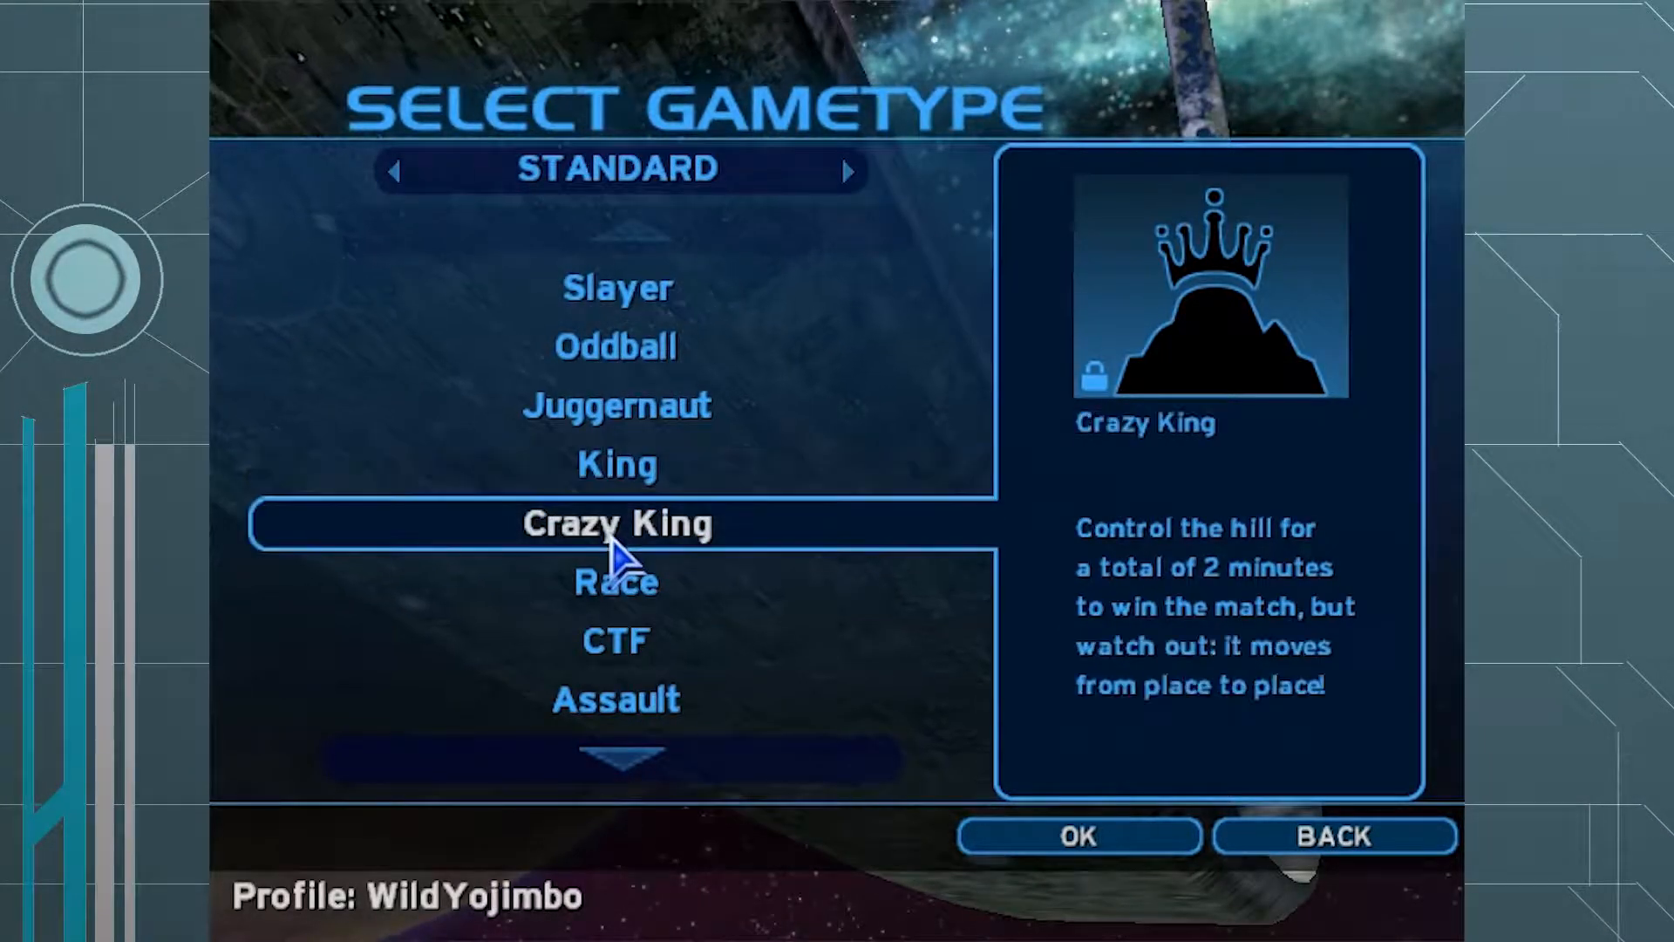
{"action": "left_click", "coordinate": [1170, 844]}
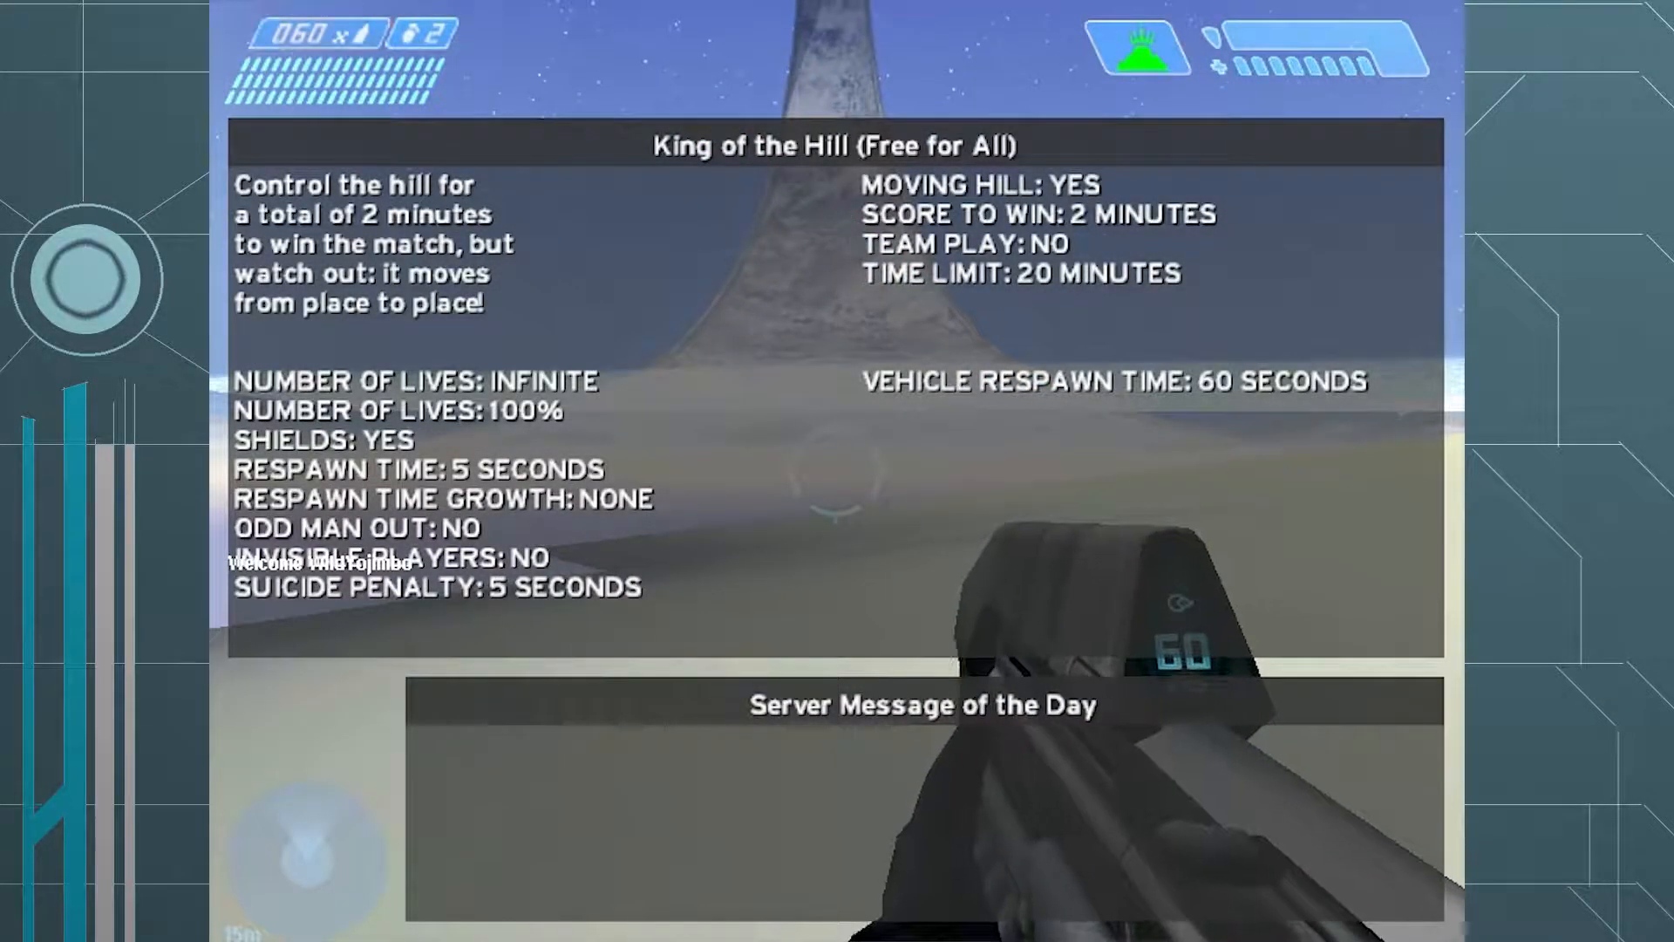
- Walk to the marked hills to test the moving hill in the Crazy King match, and leave the game
{"action": "key", "text": "w"}
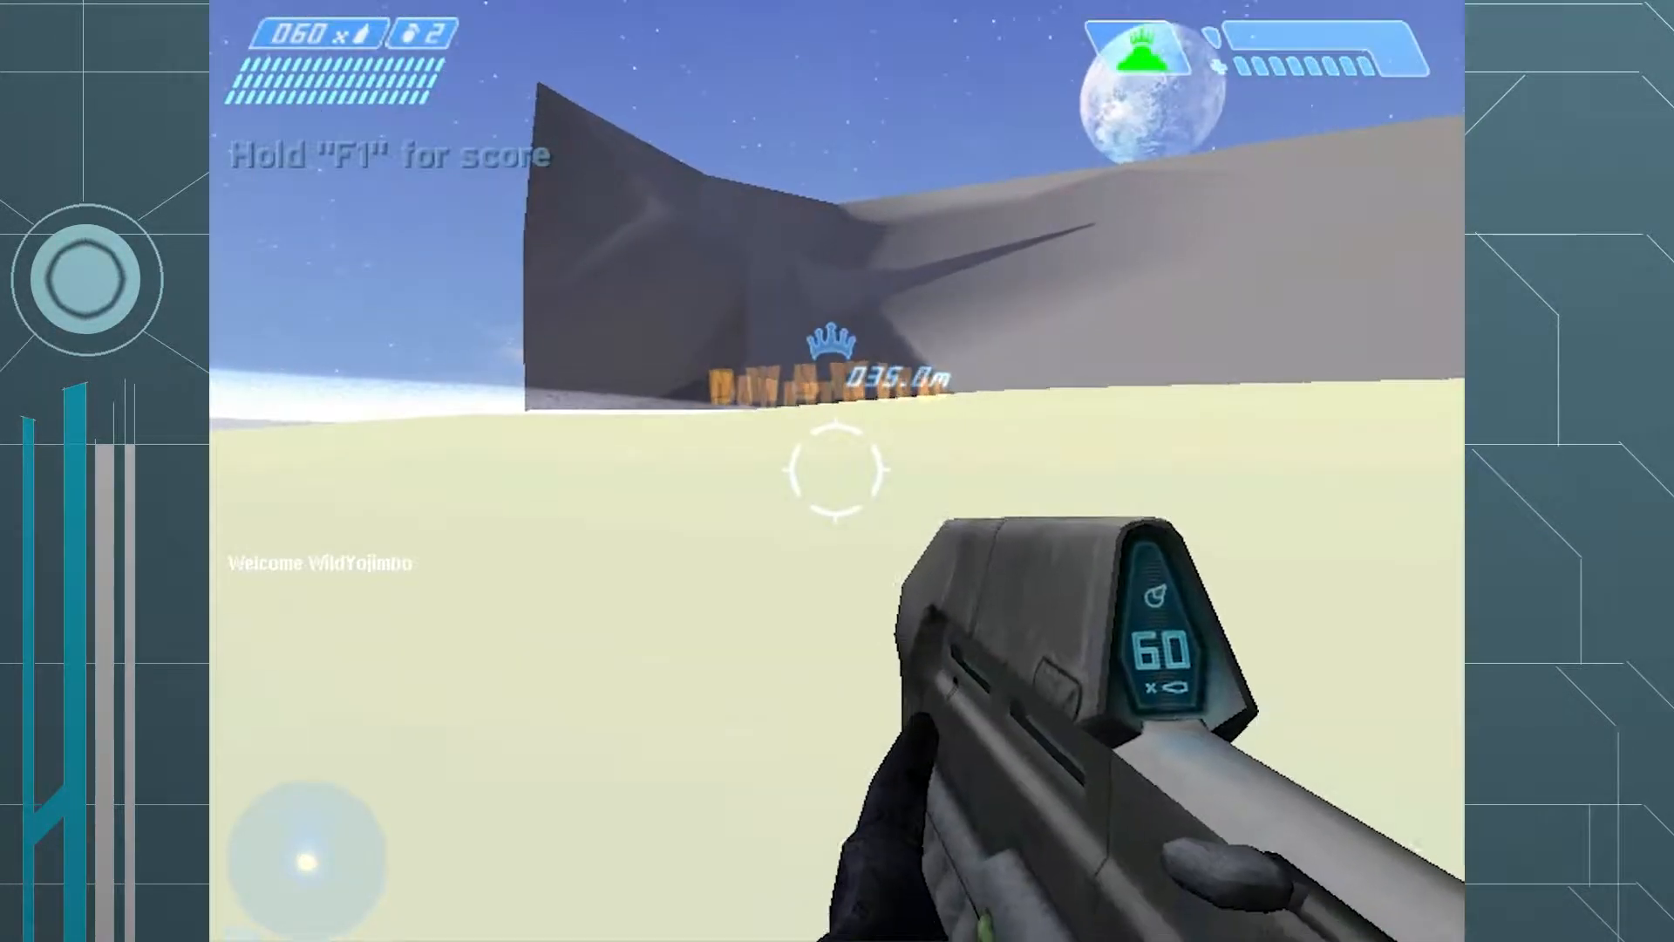
{"action": "key", "text": "w"}
{"action": "key", "text": "w"}
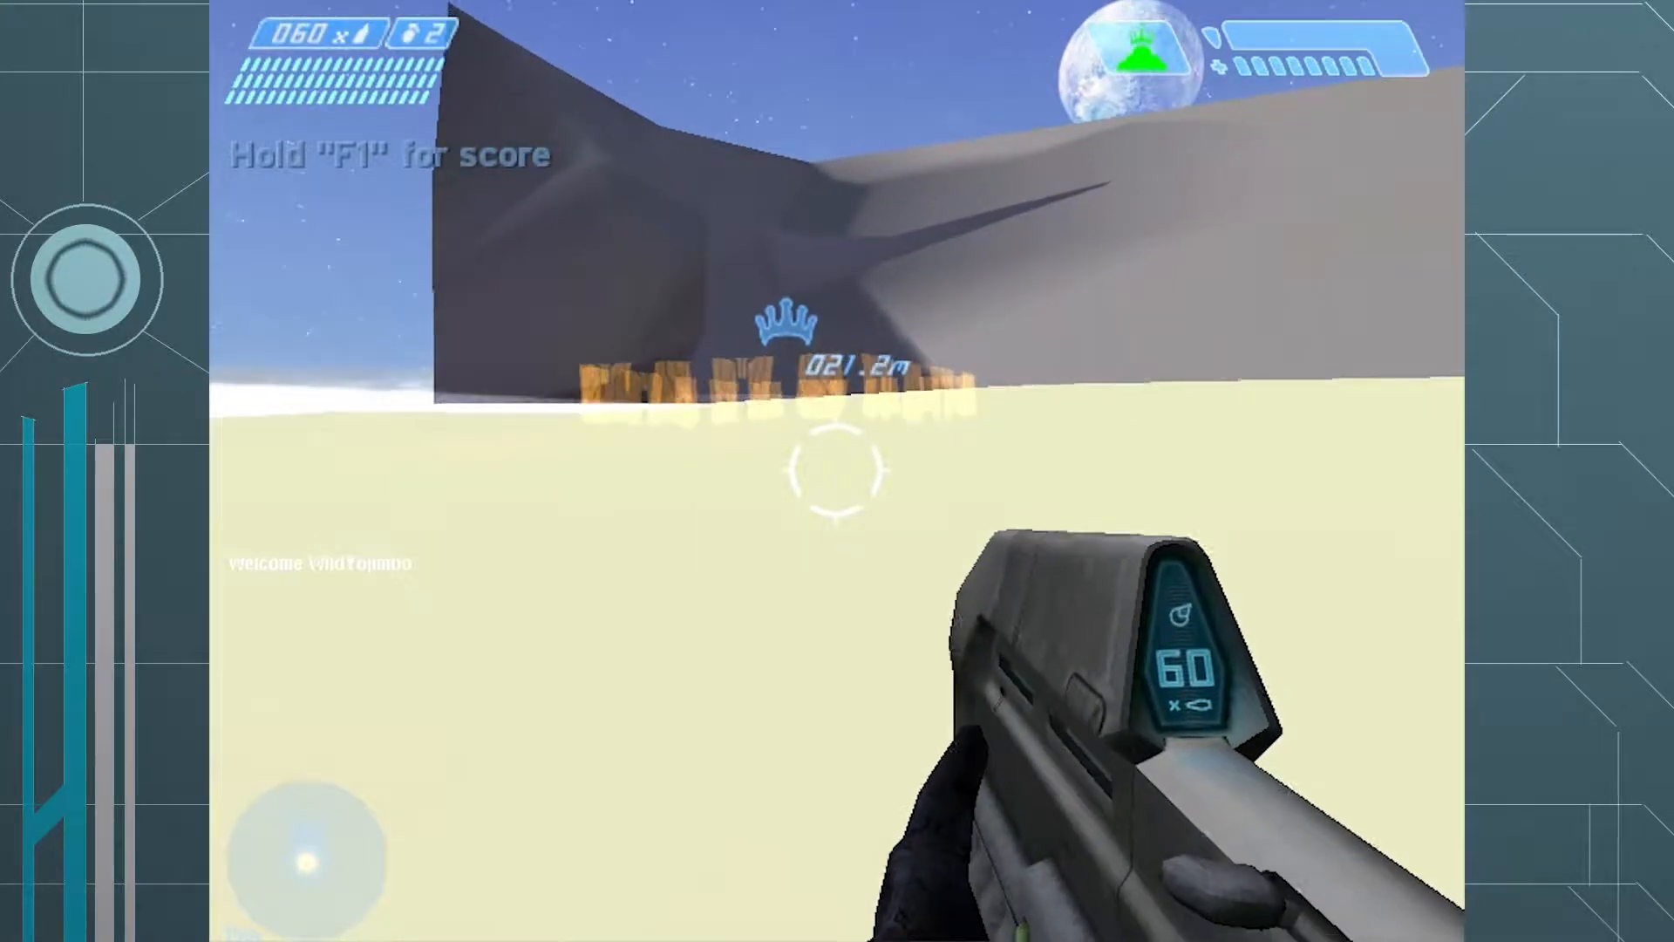
{"action": "key", "text": "w"}
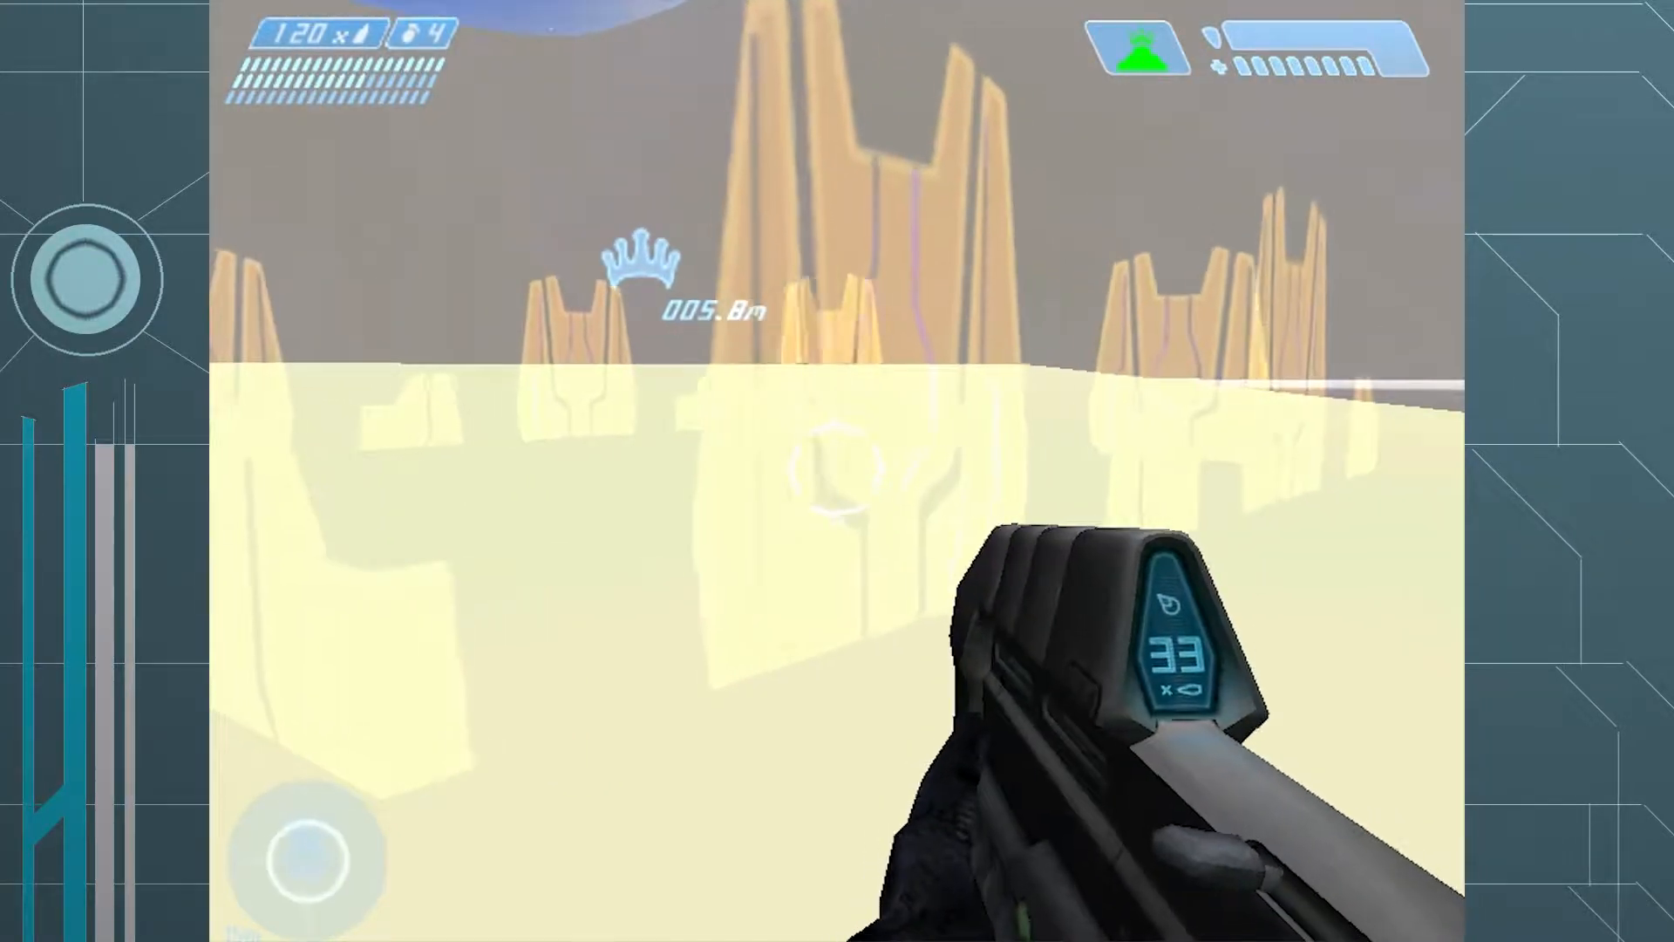
{"action": "key", "text": "Escape"}
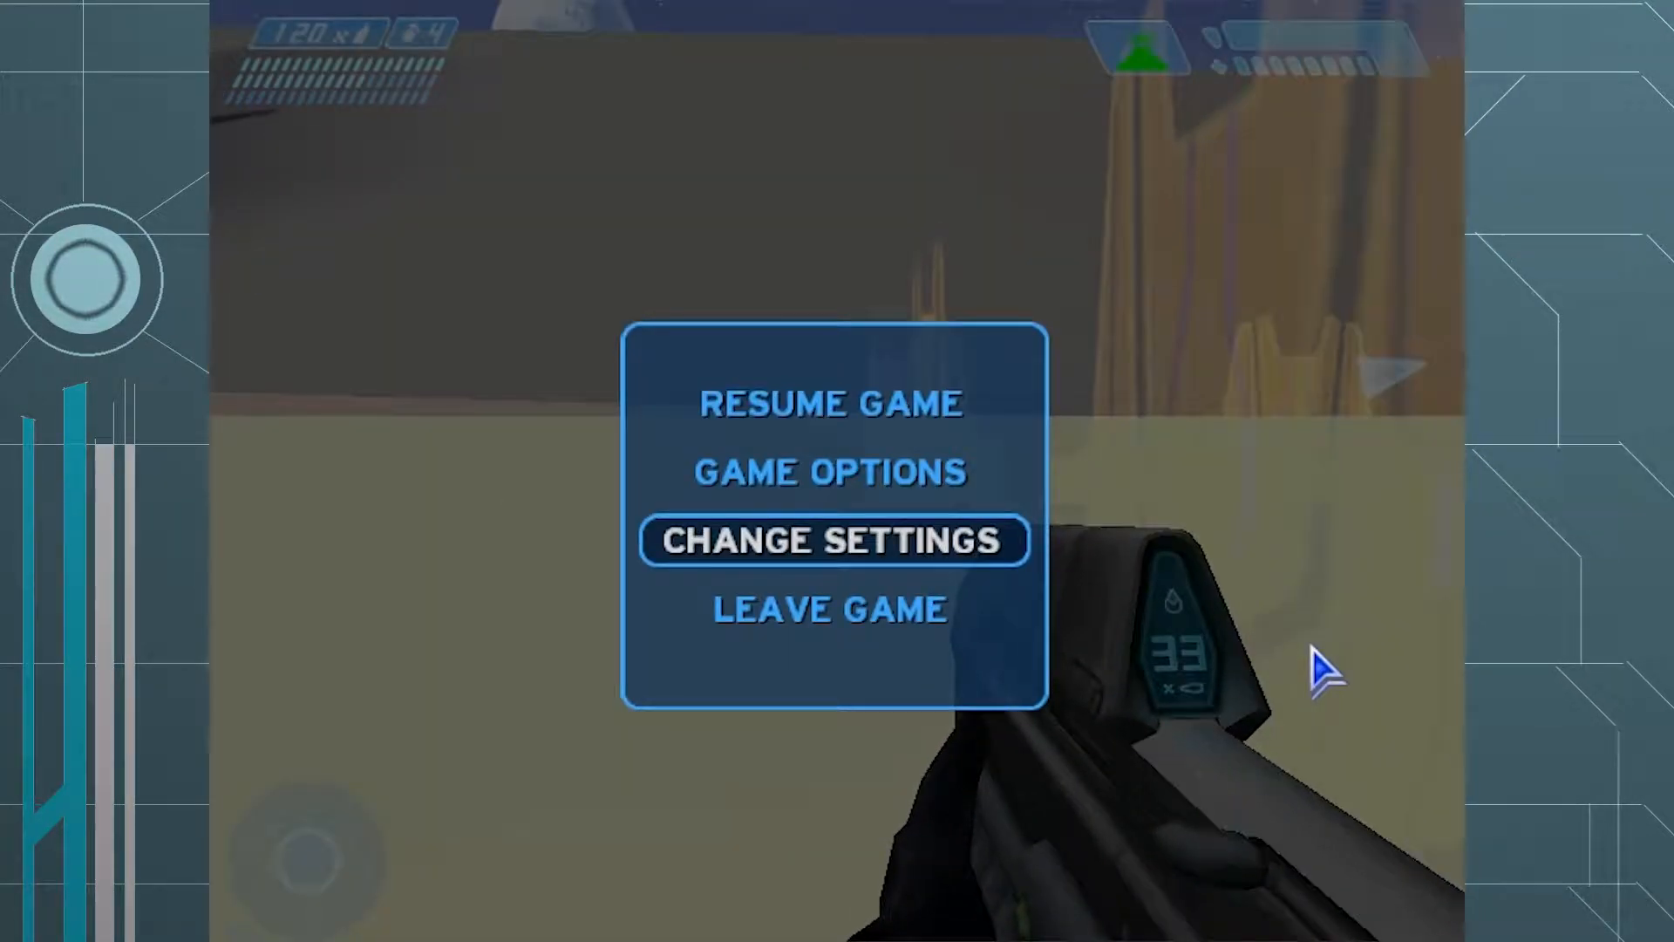
{"action": "left_click", "coordinate": [914, 619]}
- Leave the current match and start a LAN game on the floodbeach map with the Race gametype
{"action": "left_click", "coordinate": [672, 577]}
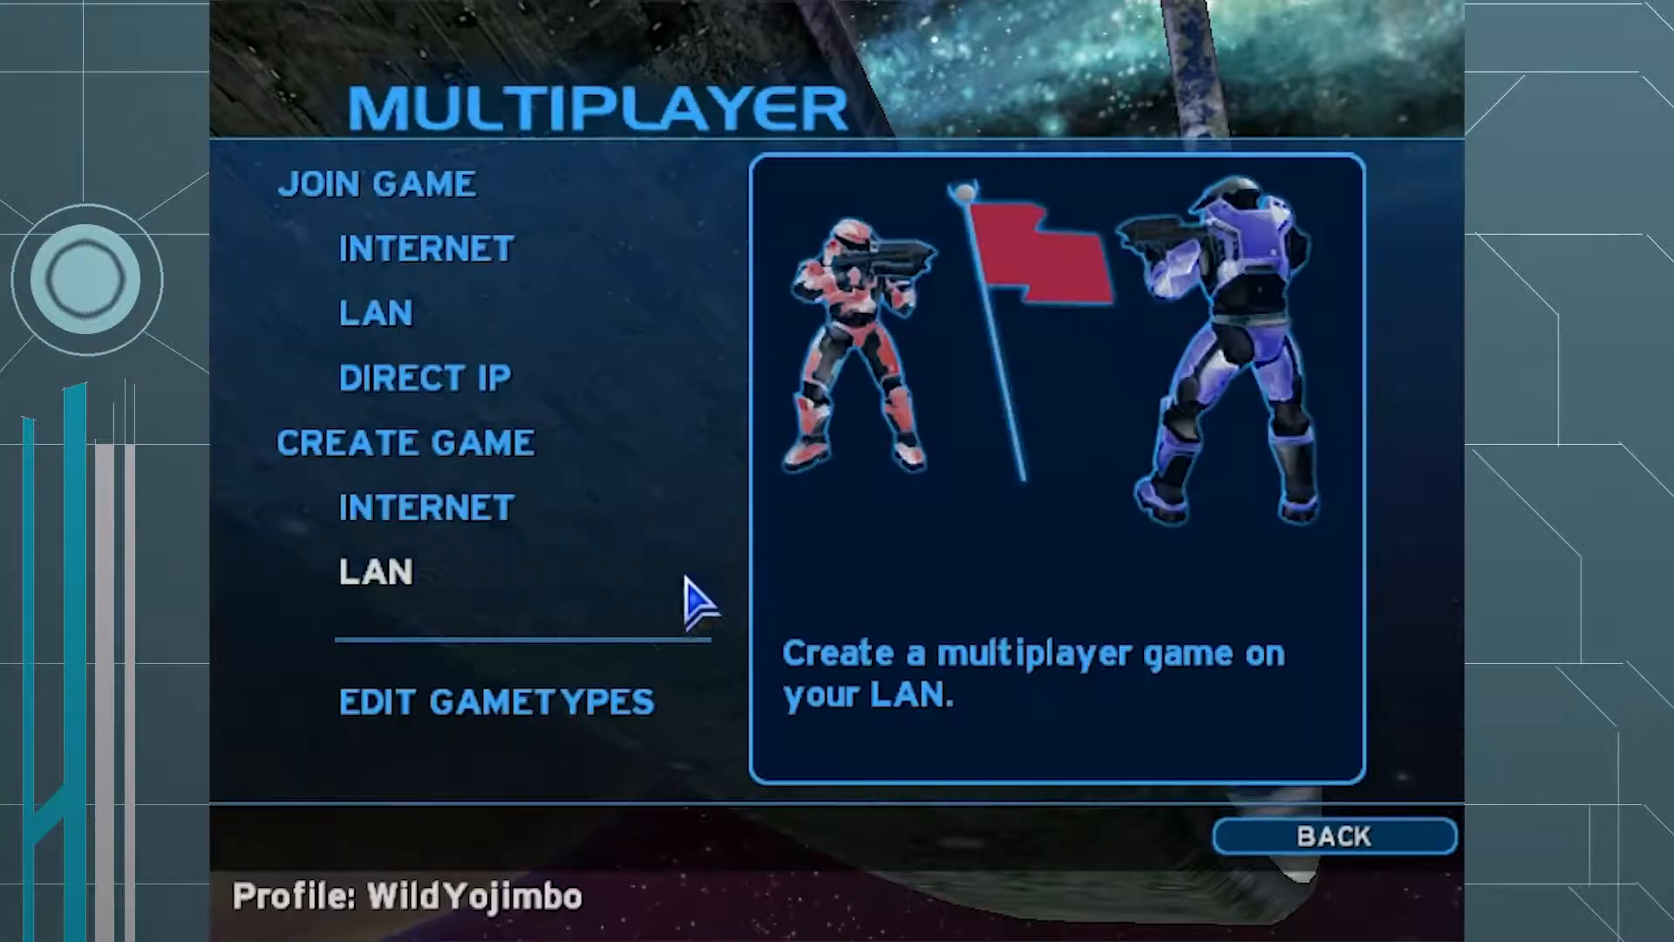
{"action": "left_click", "coordinate": [551, 600]}
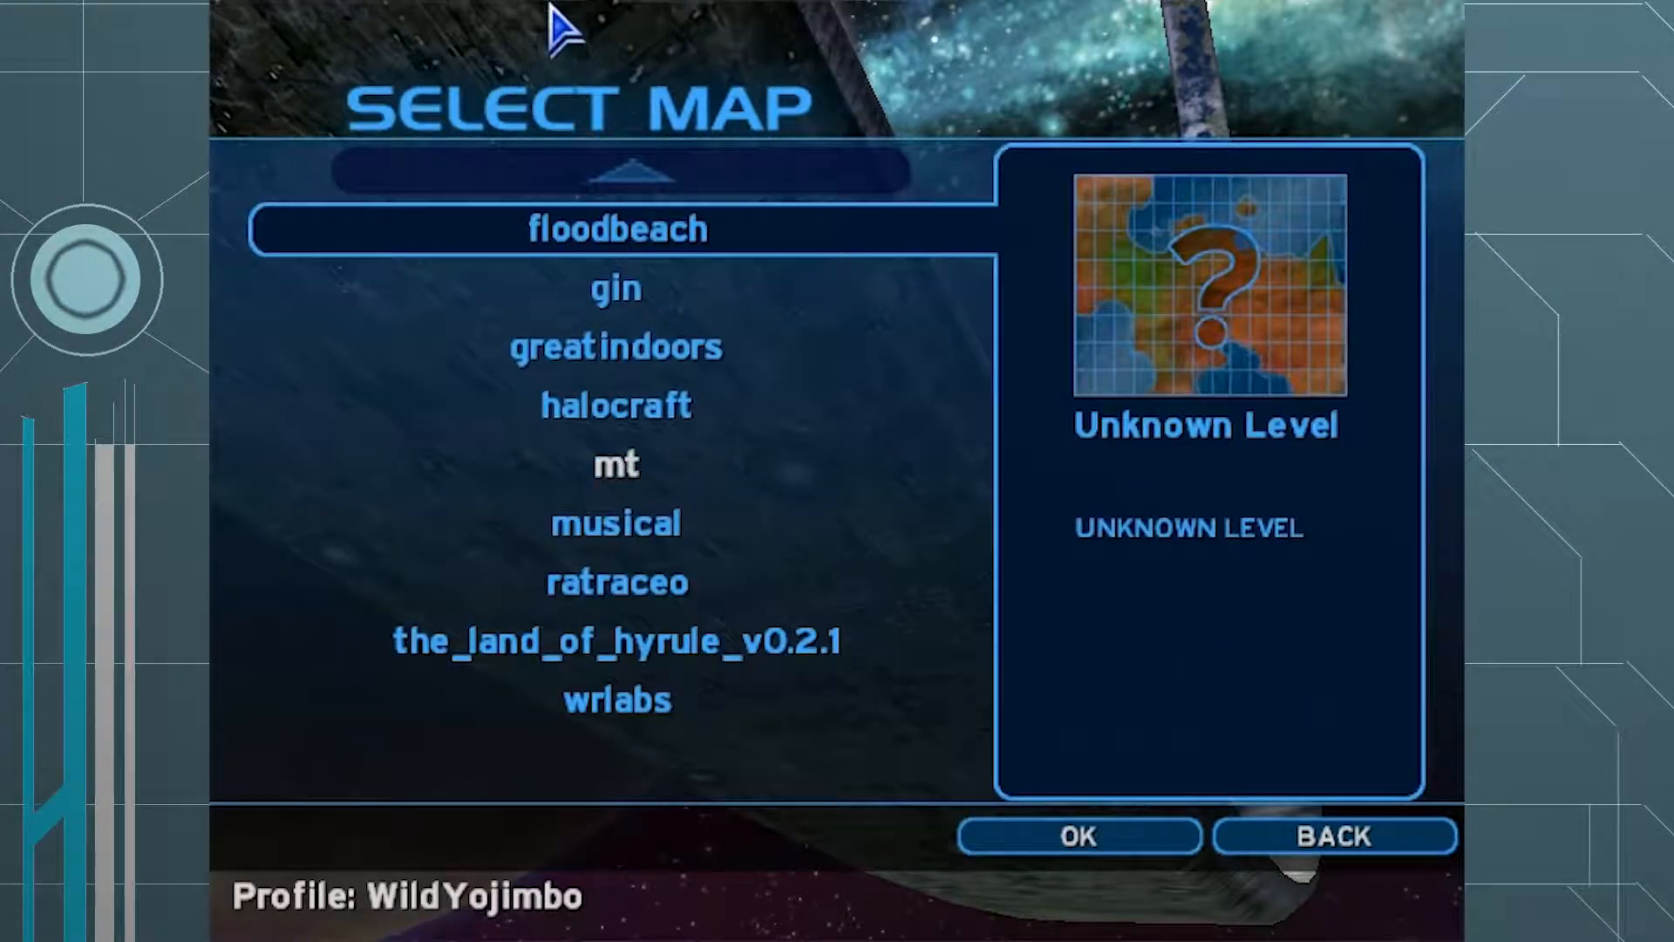
{"action": "left_click", "coordinate": [608, 242]}
{"action": "left_click", "coordinate": [619, 593]}
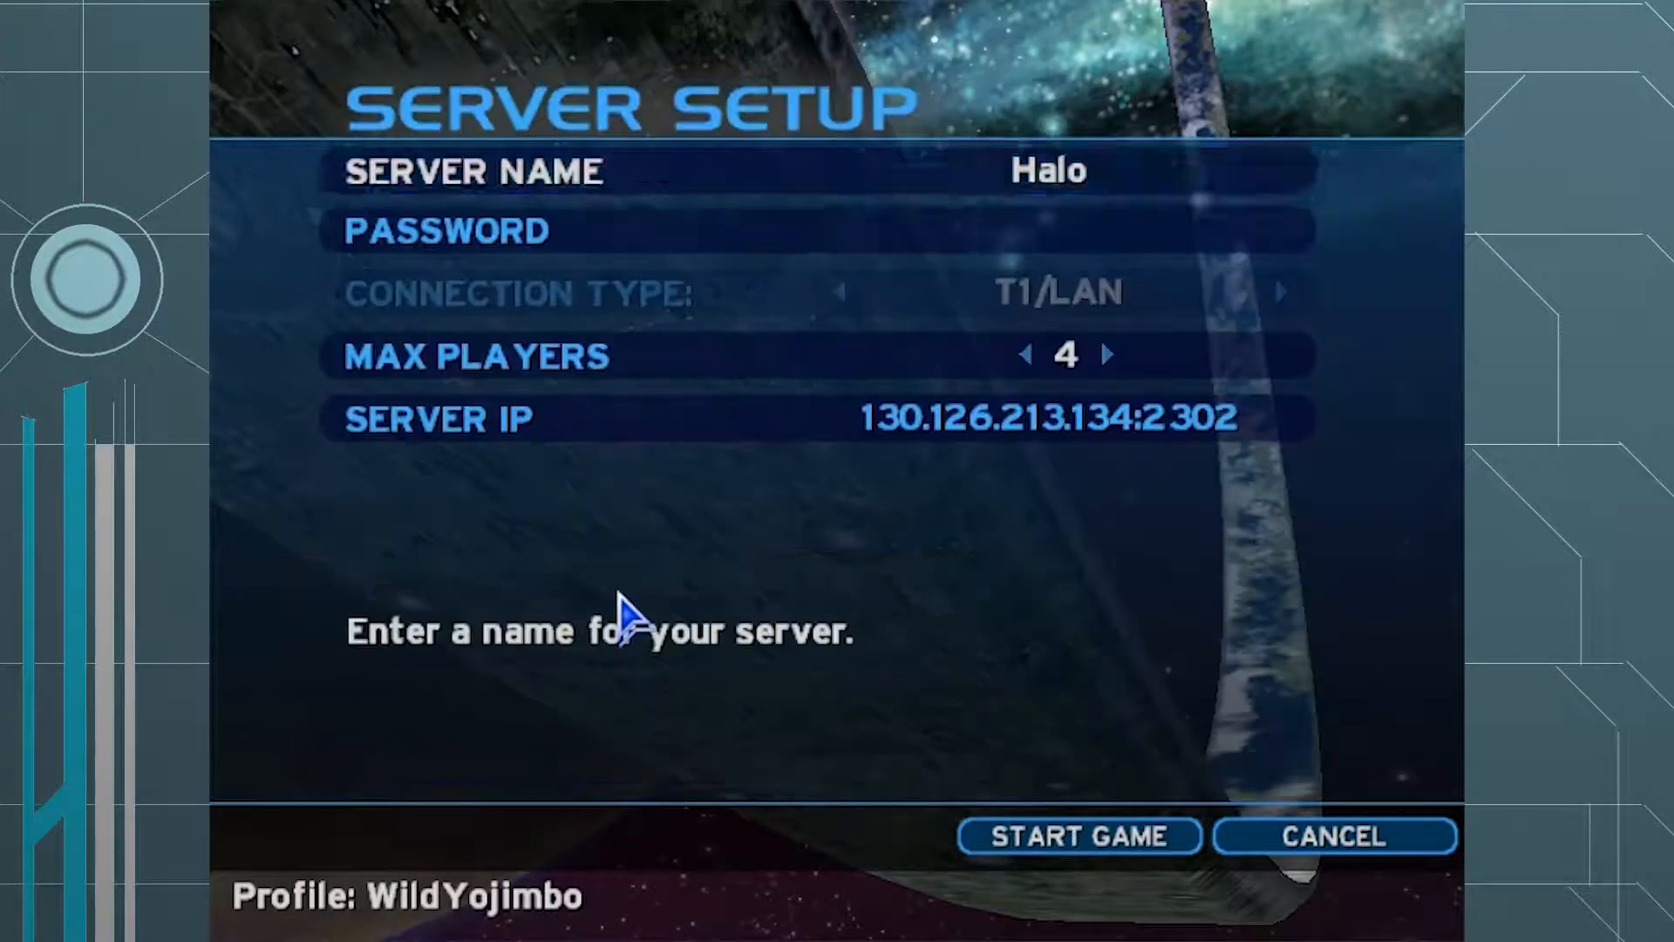
{"action": "left_click", "coordinate": [1086, 839]}
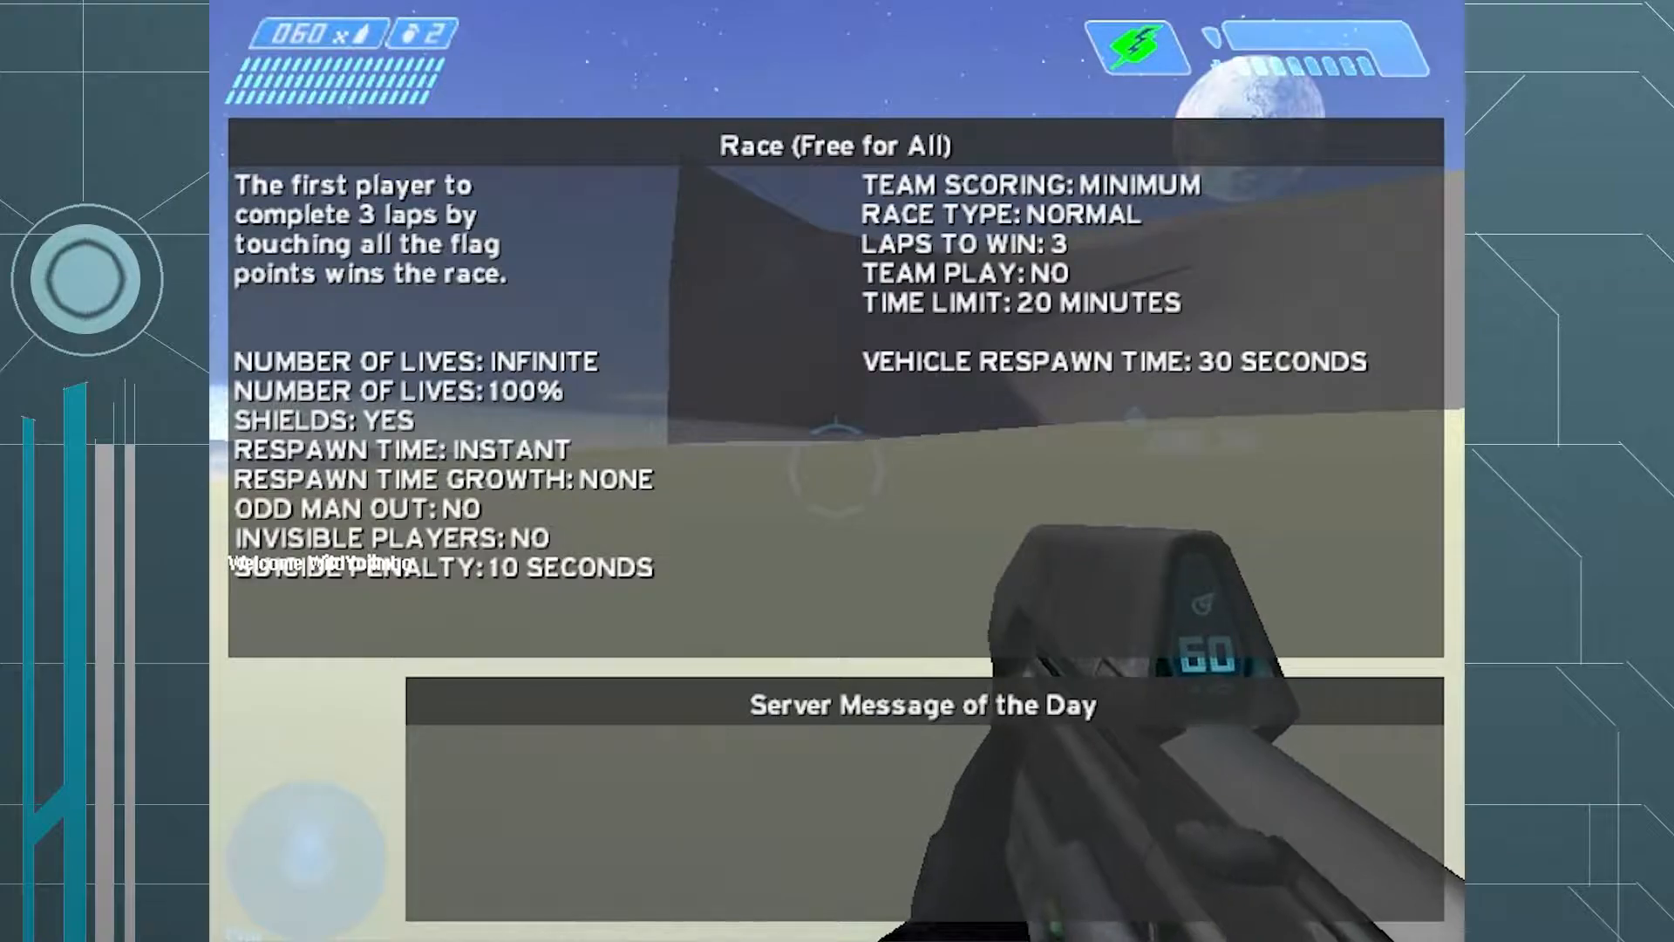
- Walk across the beach to the Warthog in the Race match and board it as the driver
{"action": "key", "text": "w"}
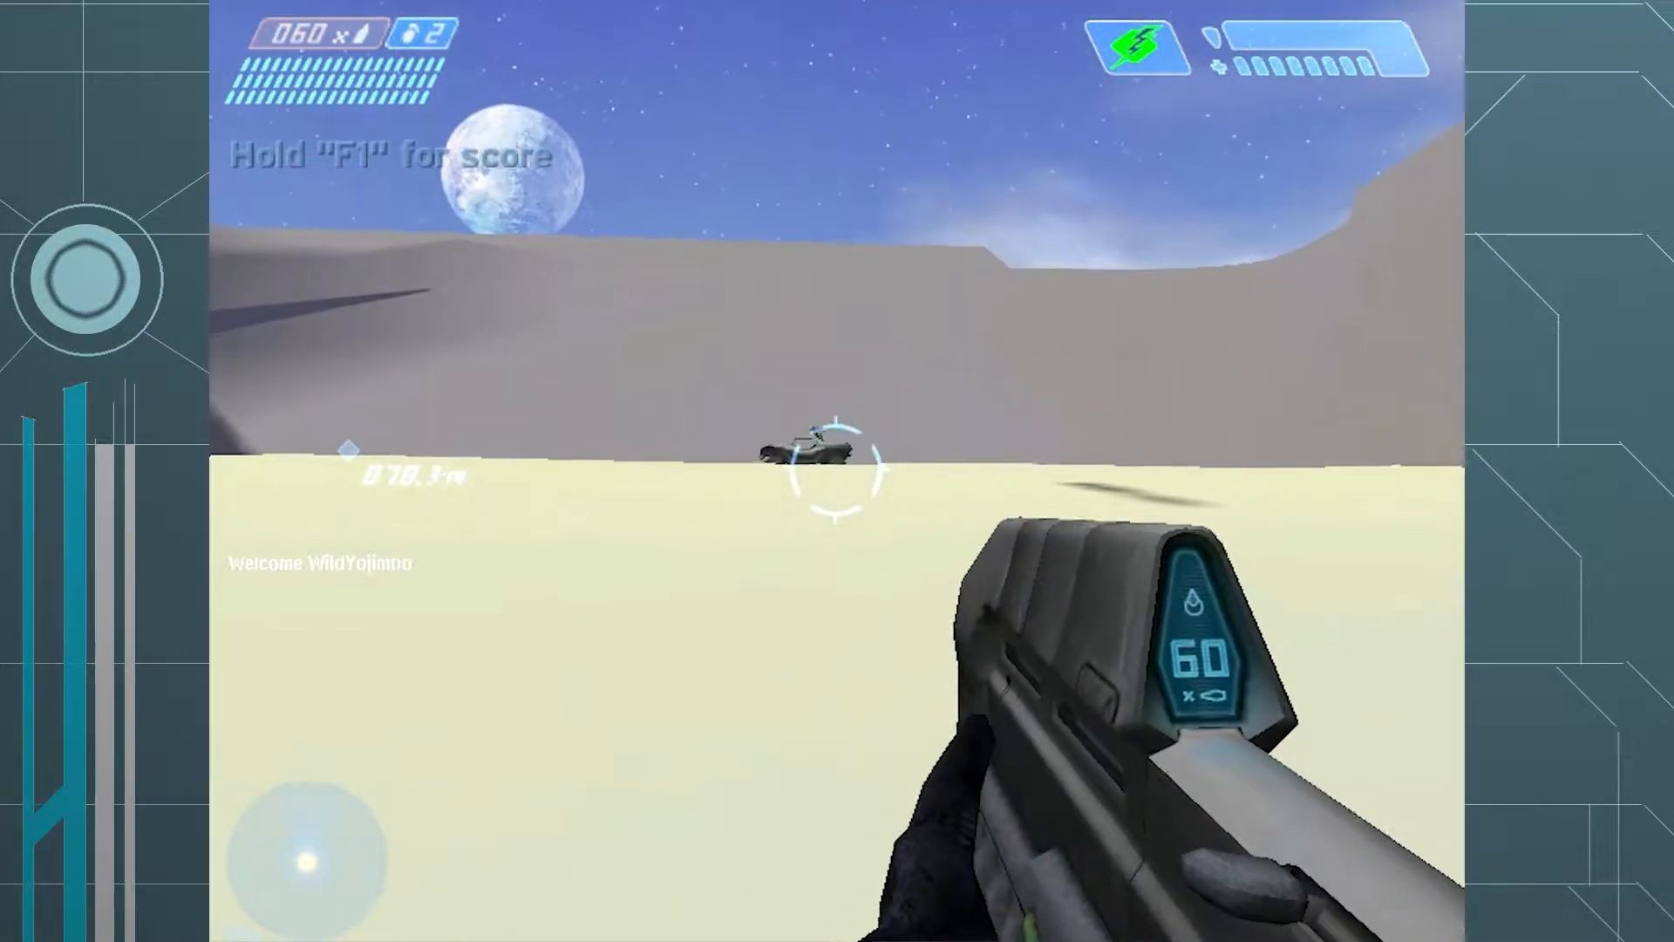
{"action": "key", "text": "w"}
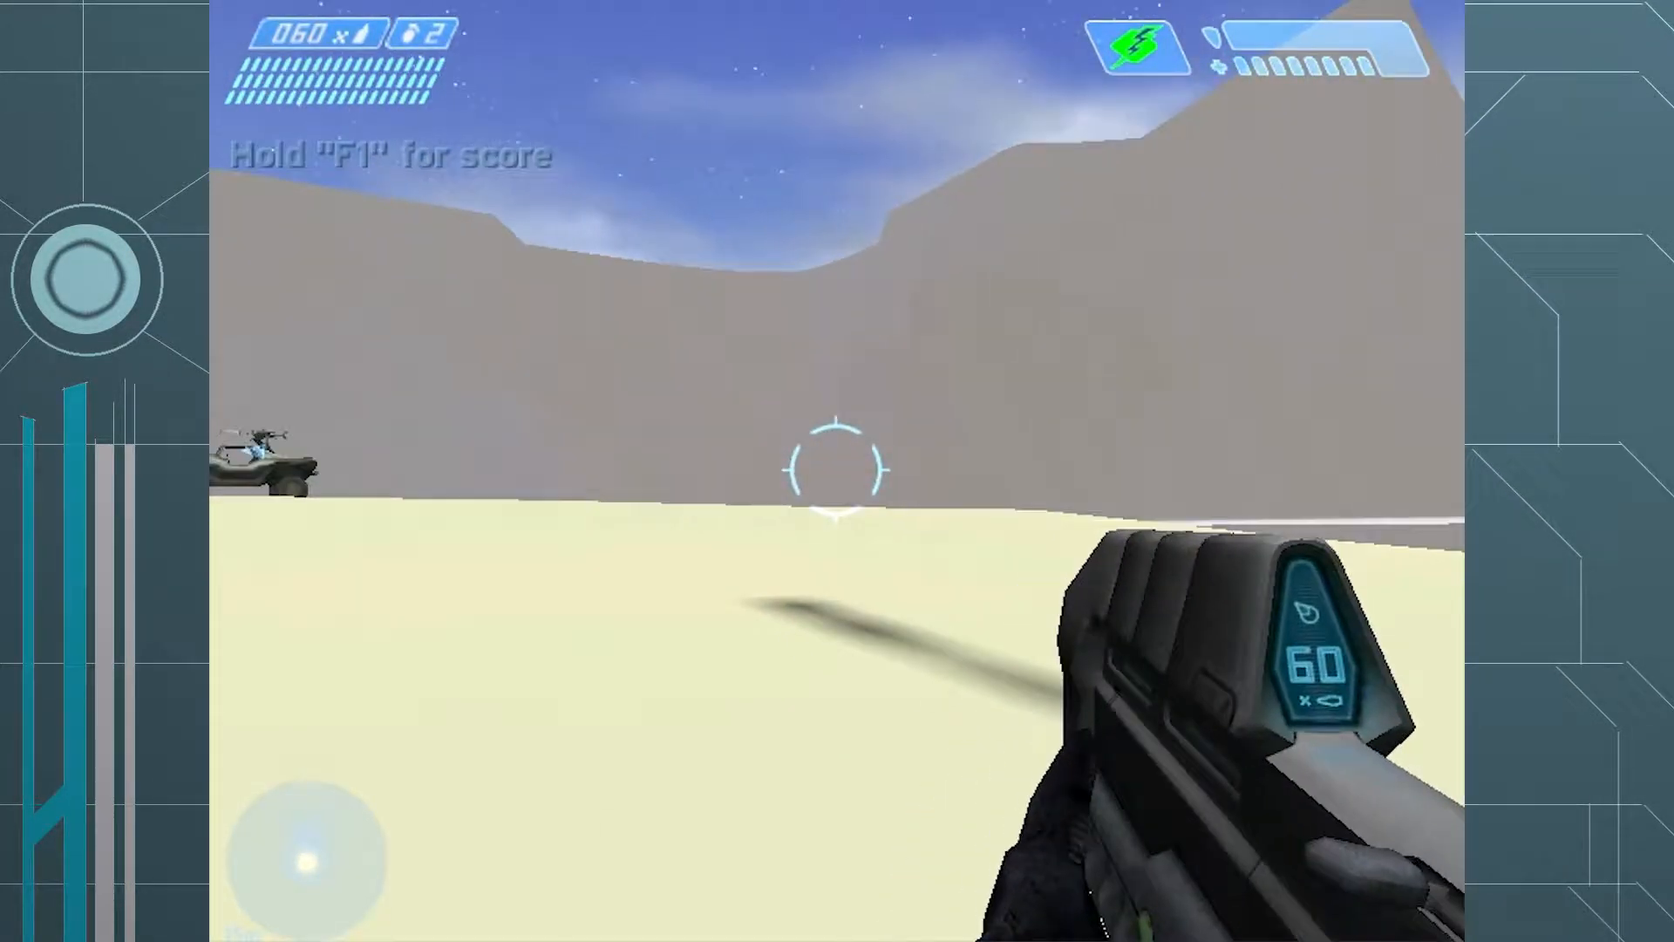
{"action": "key", "text": "w"}
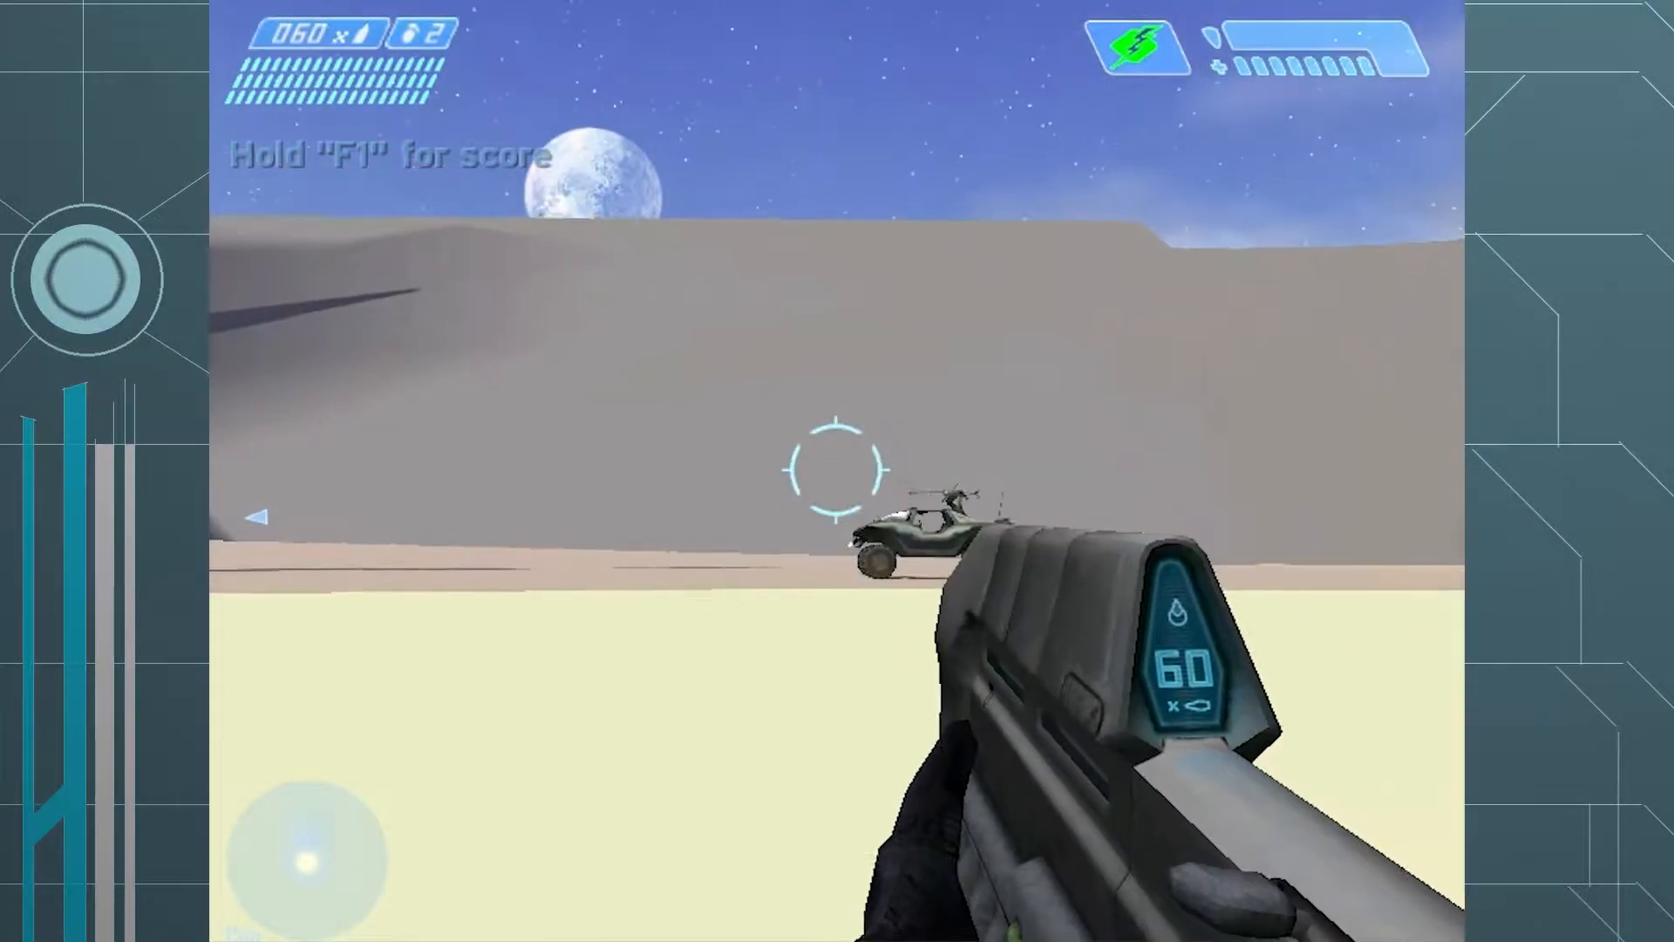
{"action": "key", "text": "w"}
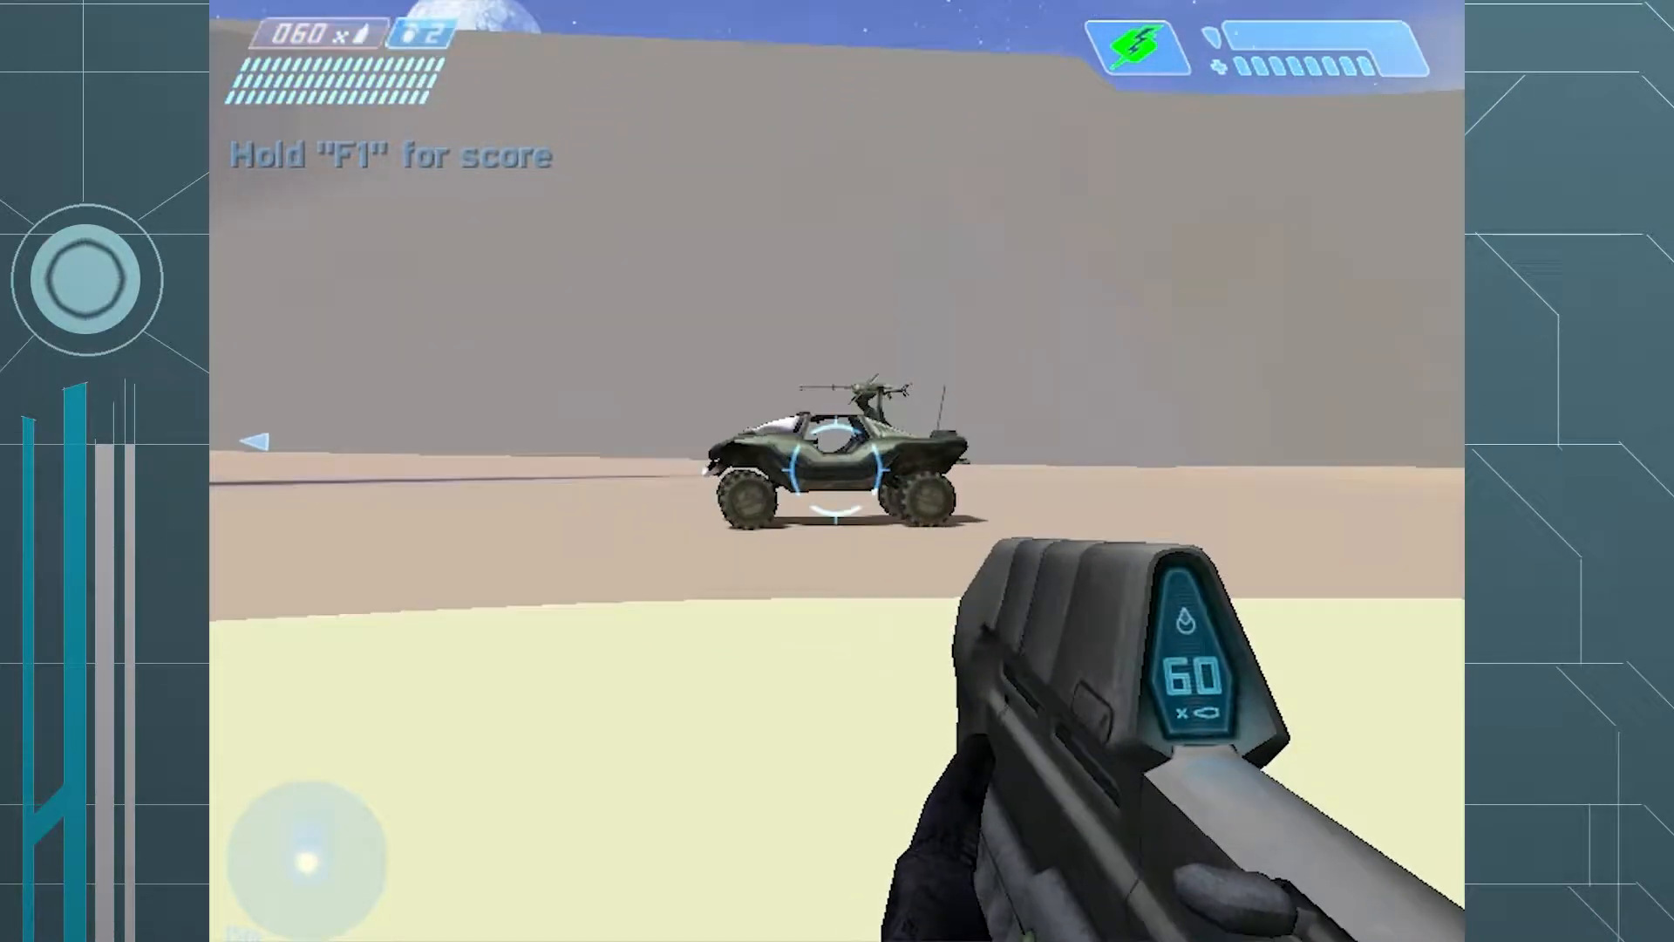
{"action": "key", "text": "w"}
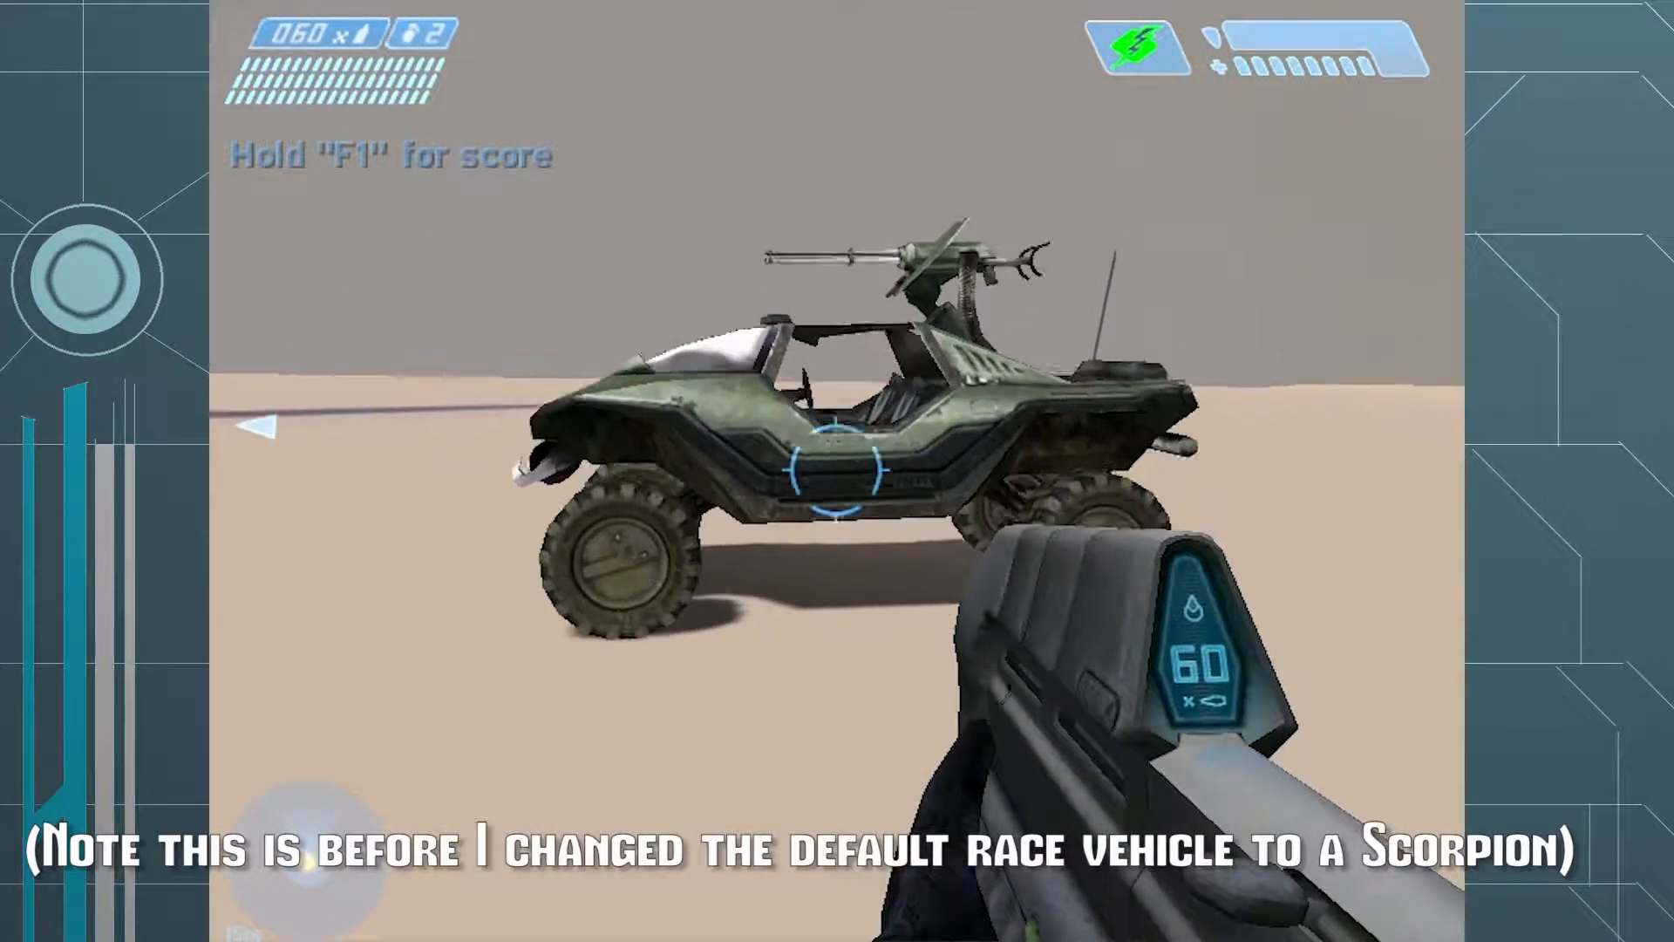
{"action": "key", "text": "w"}
{"action": "key", "text": "e"}
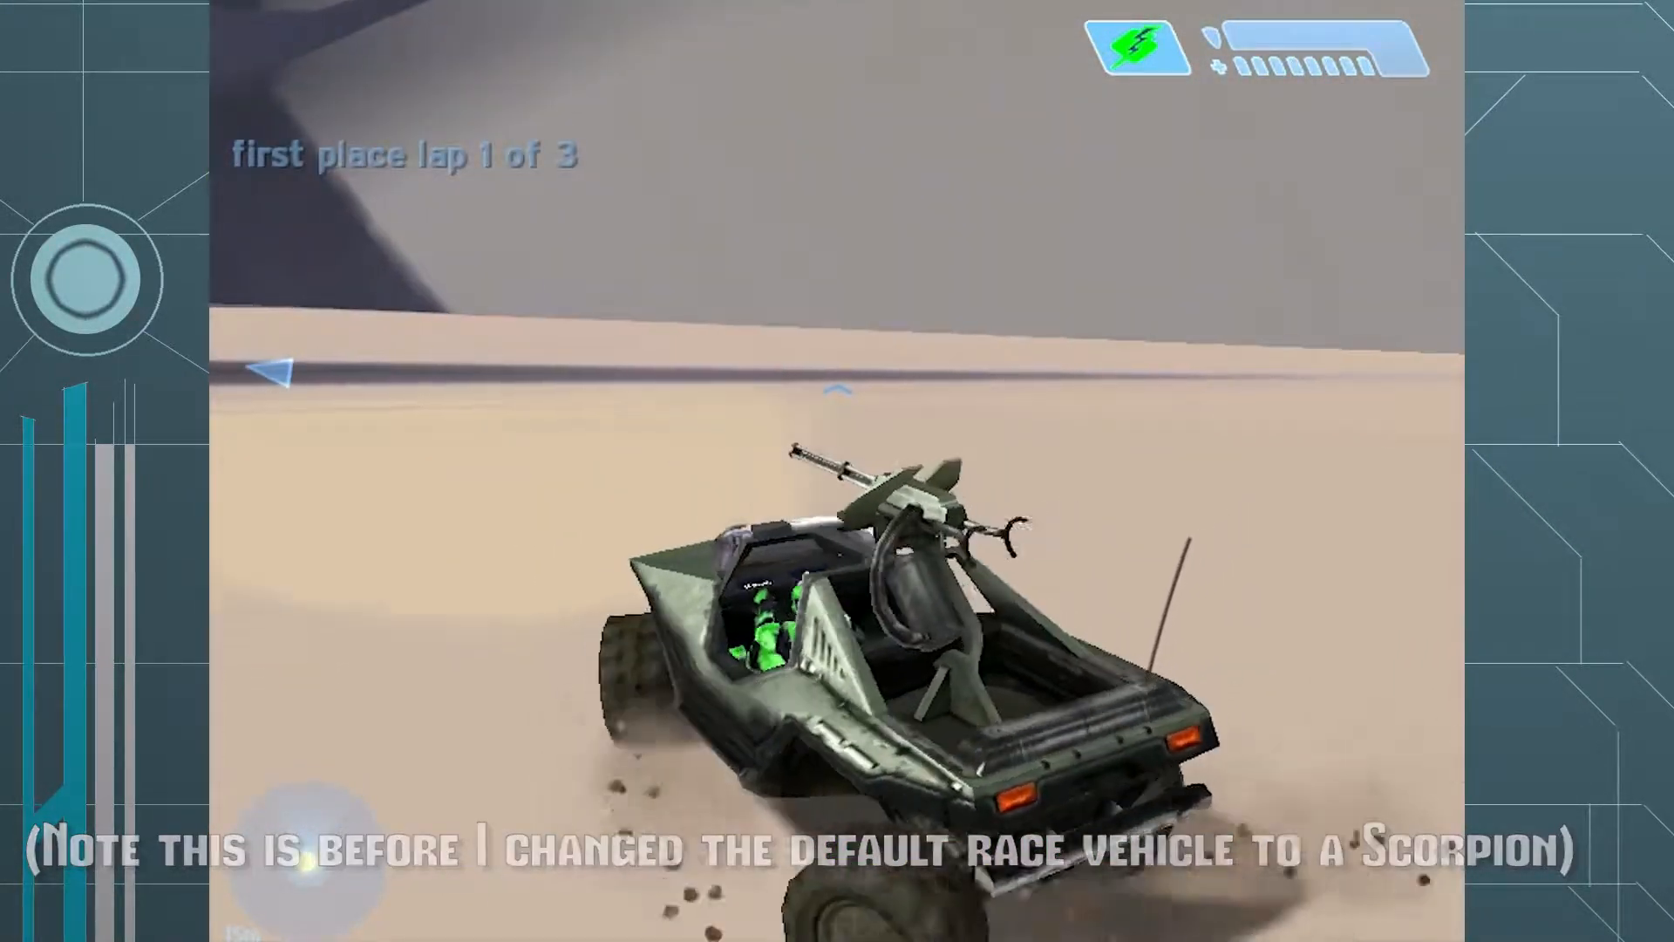
- Drive the Warthog through the marked race checkpoints to test the Race gametype
{"action": "key", "text": "w"}
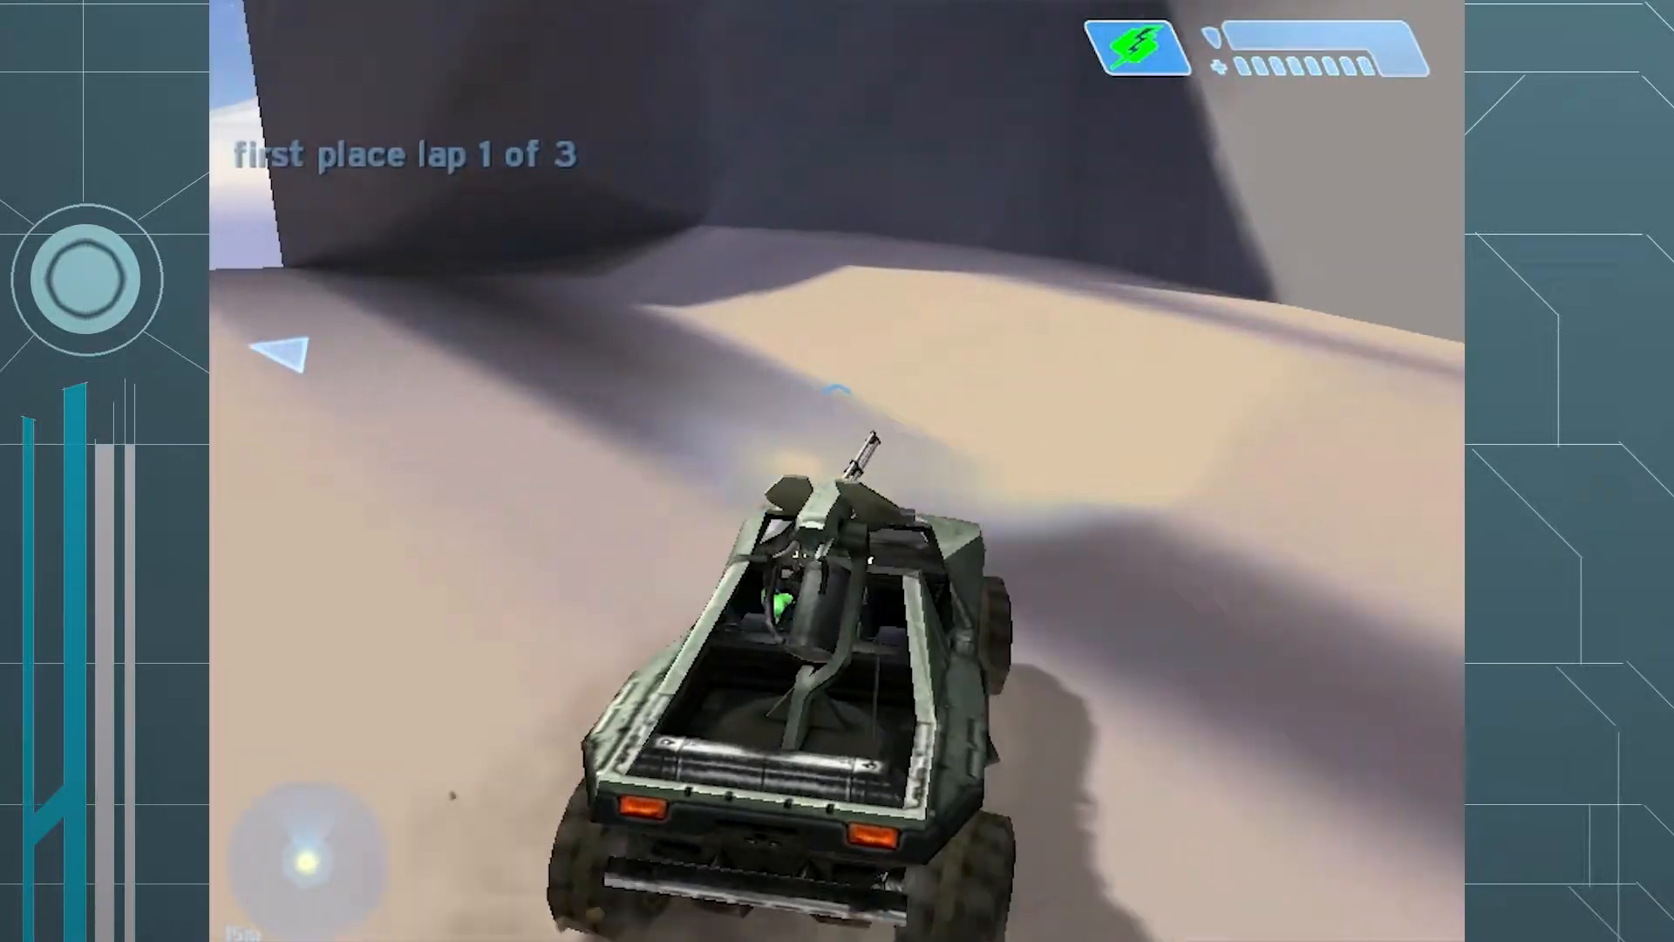
{"action": "key", "text": "w"}
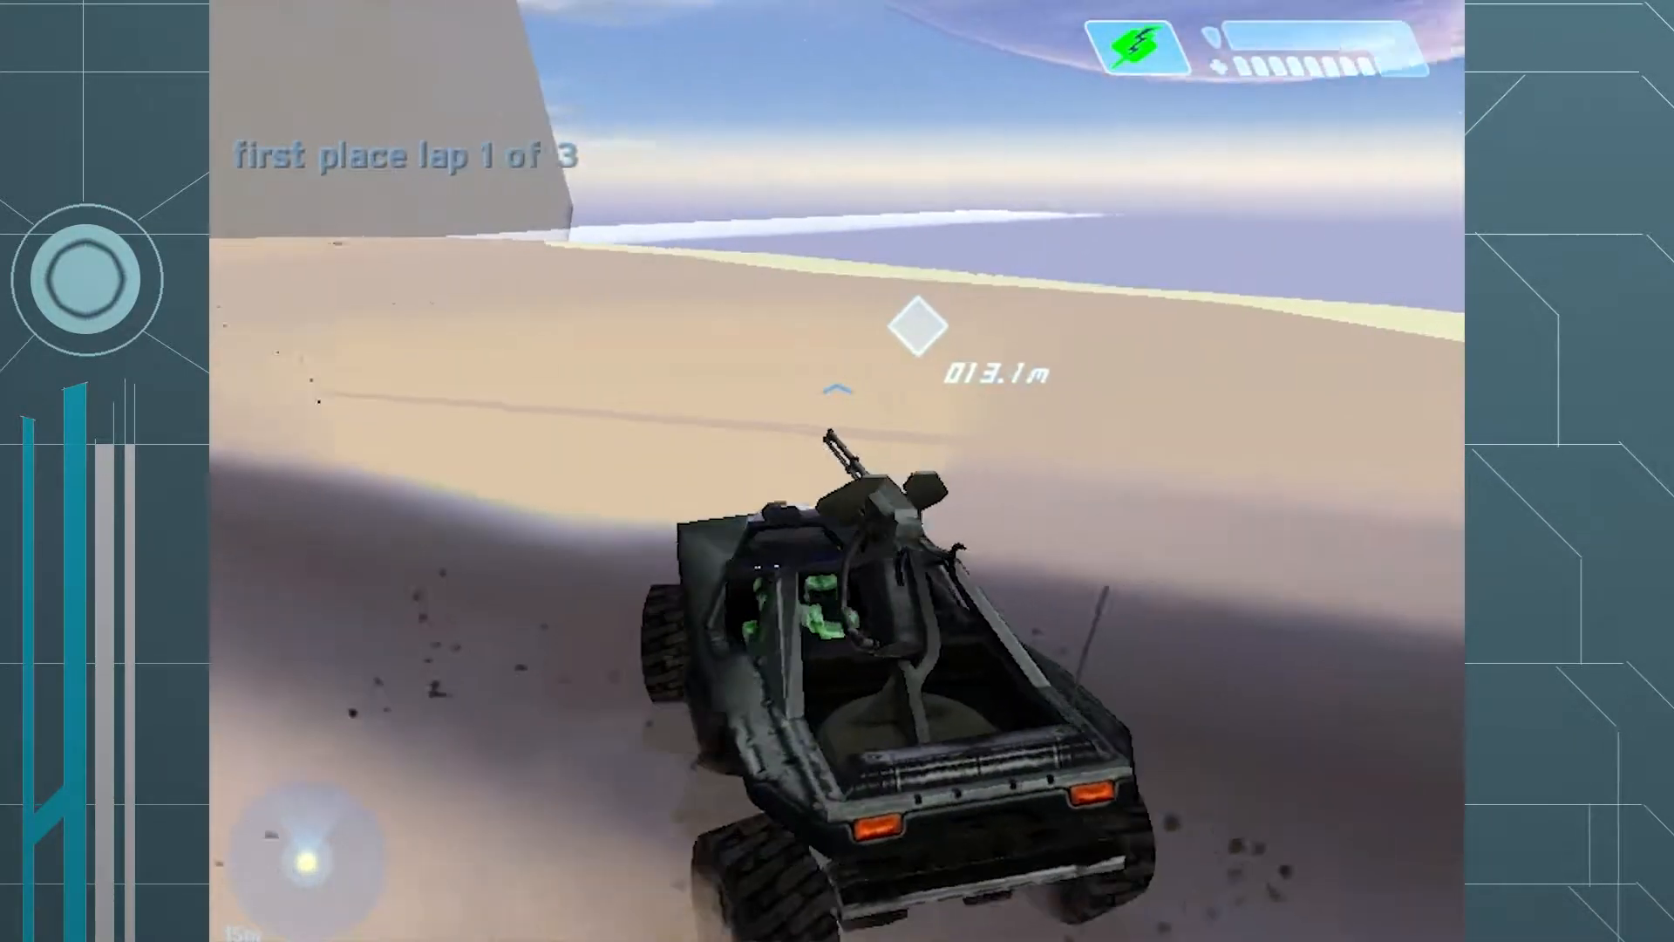
{"action": "key", "text": "w"}
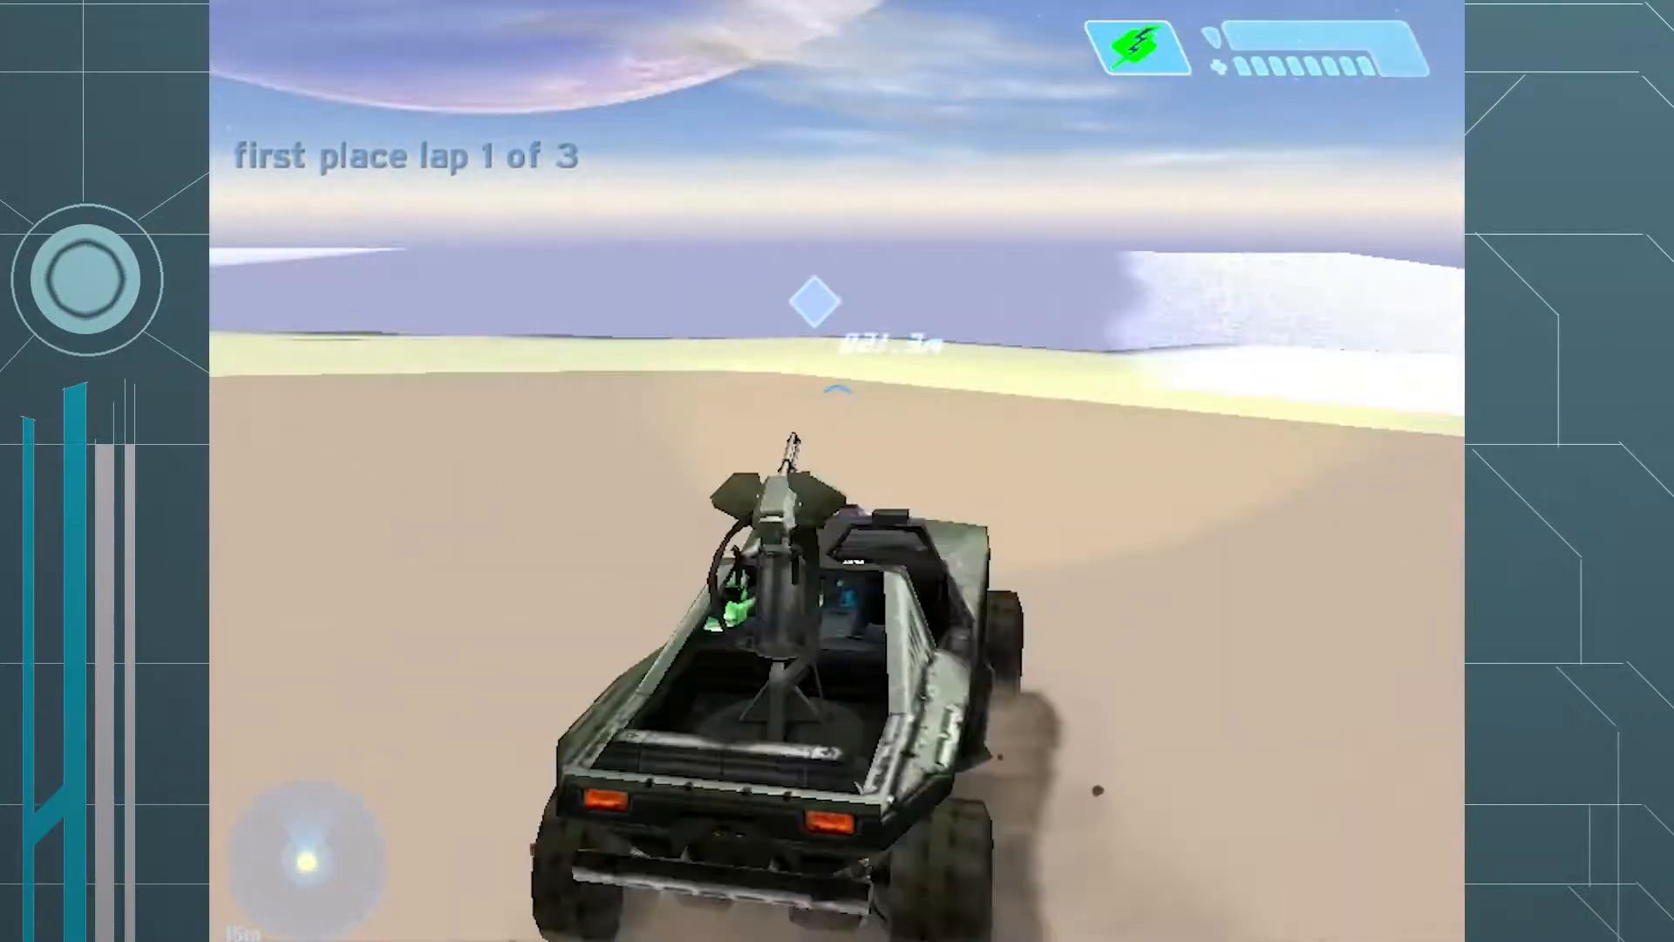
{"action": "key", "text": "w"}
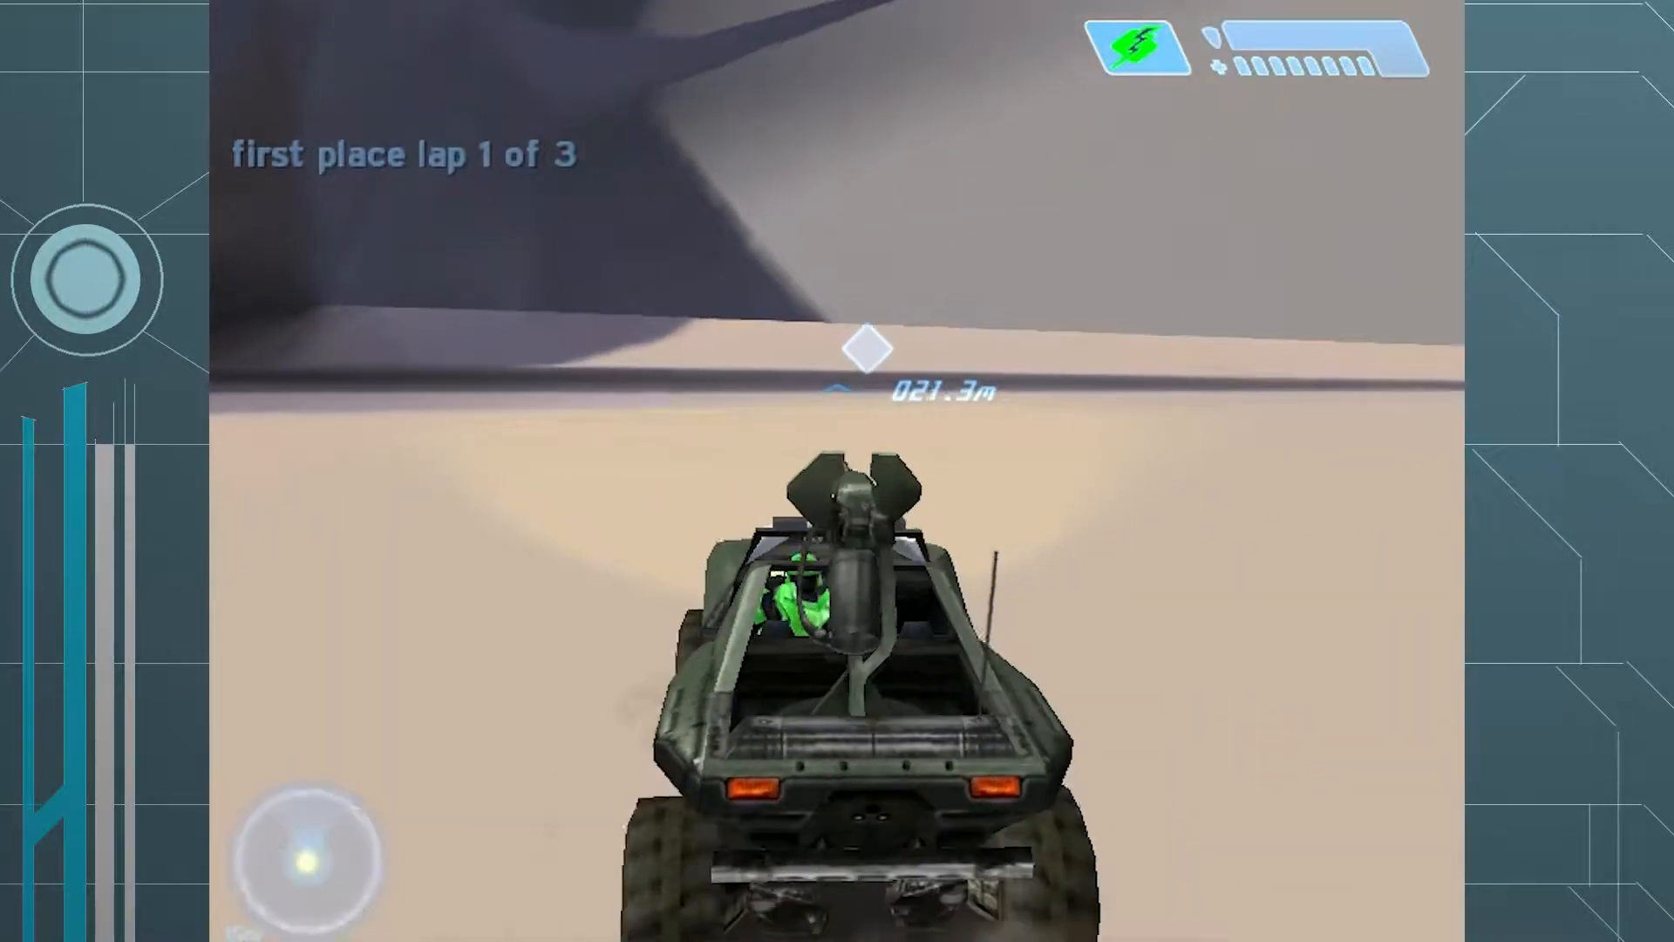
{"action": "key", "text": "w"}
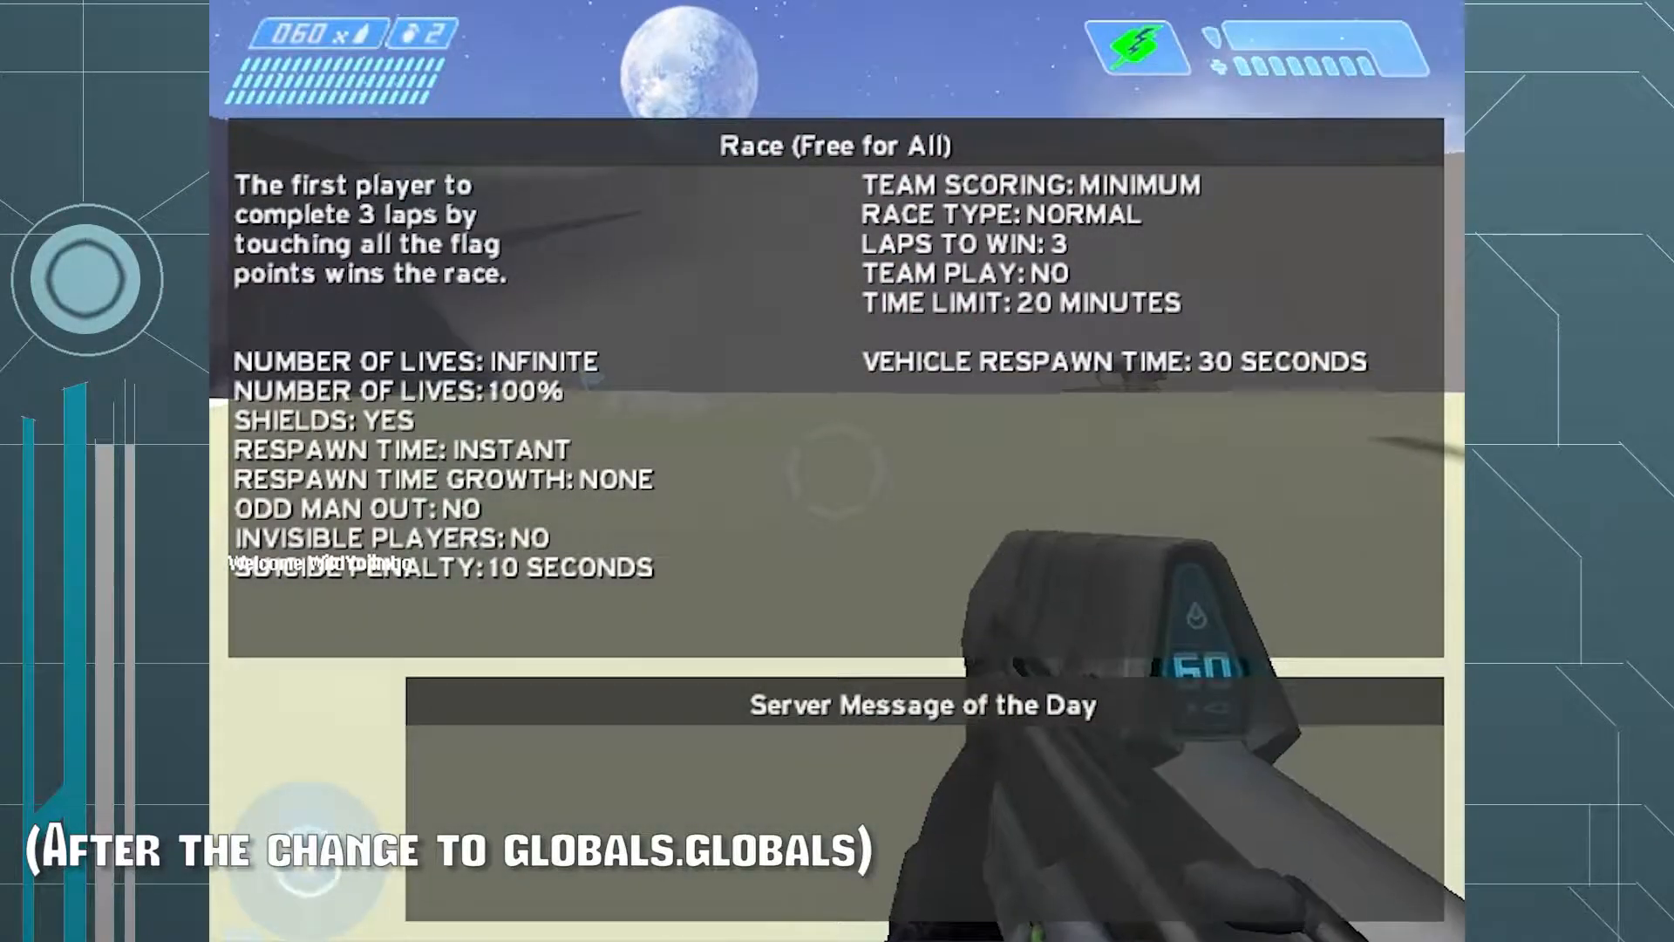
- In the Race match after the globals change, switch to the pistol, walk to the Scorpion tank and board it
{"action": "key", "text": "Tab"}
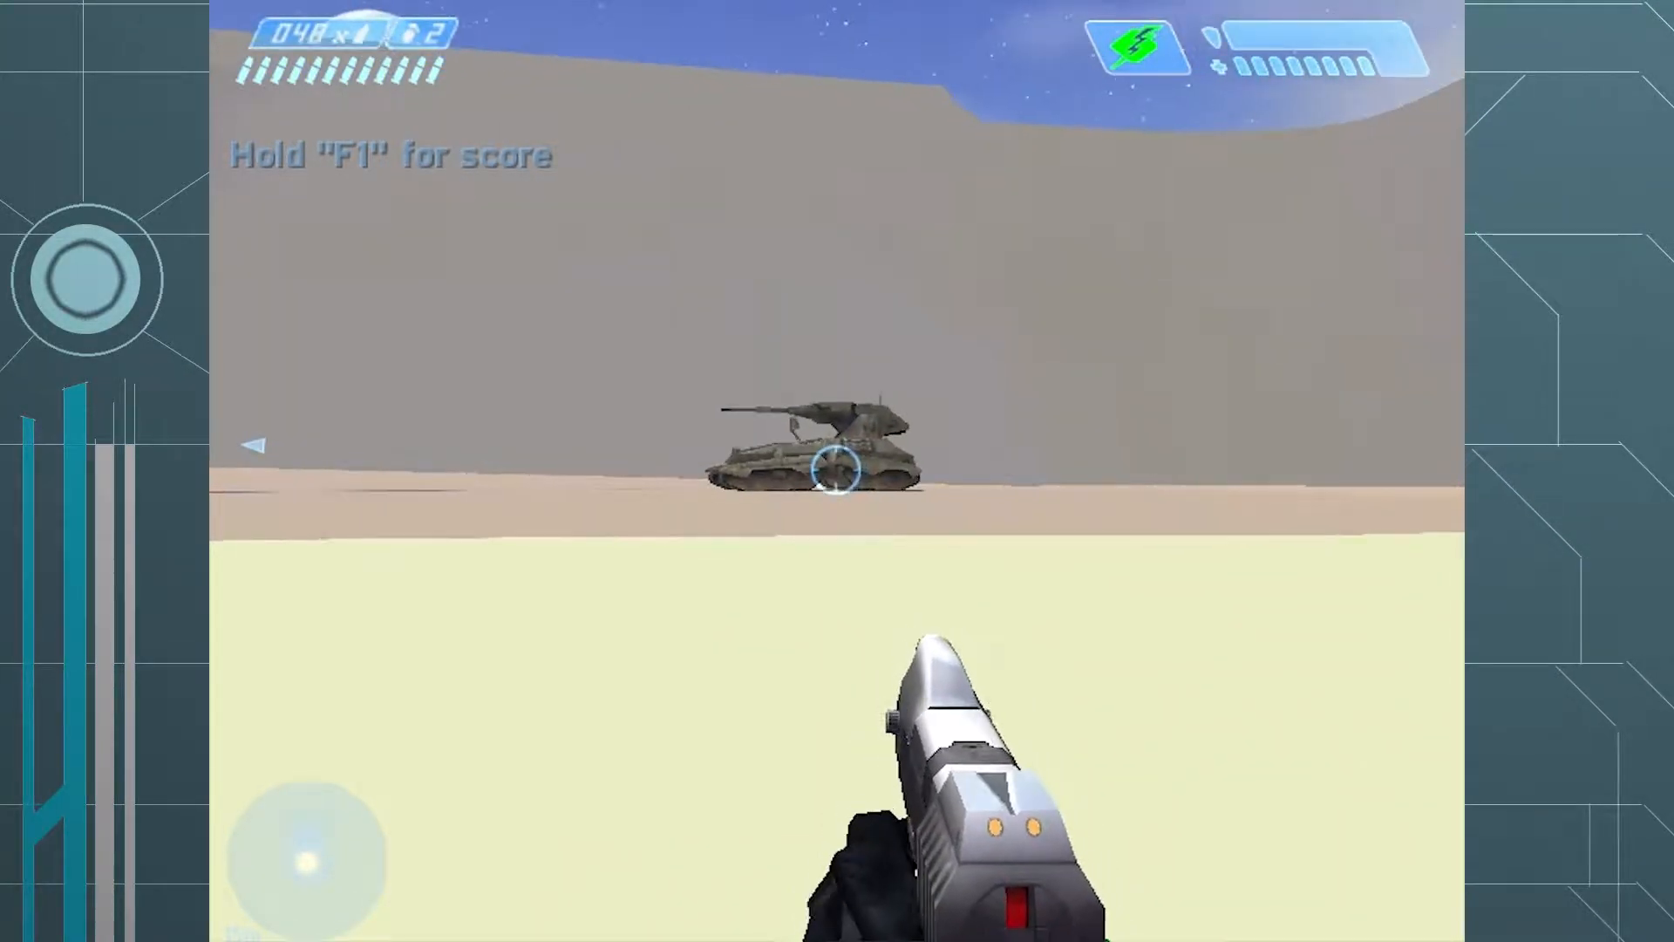
{"action": "key", "text": "w"}
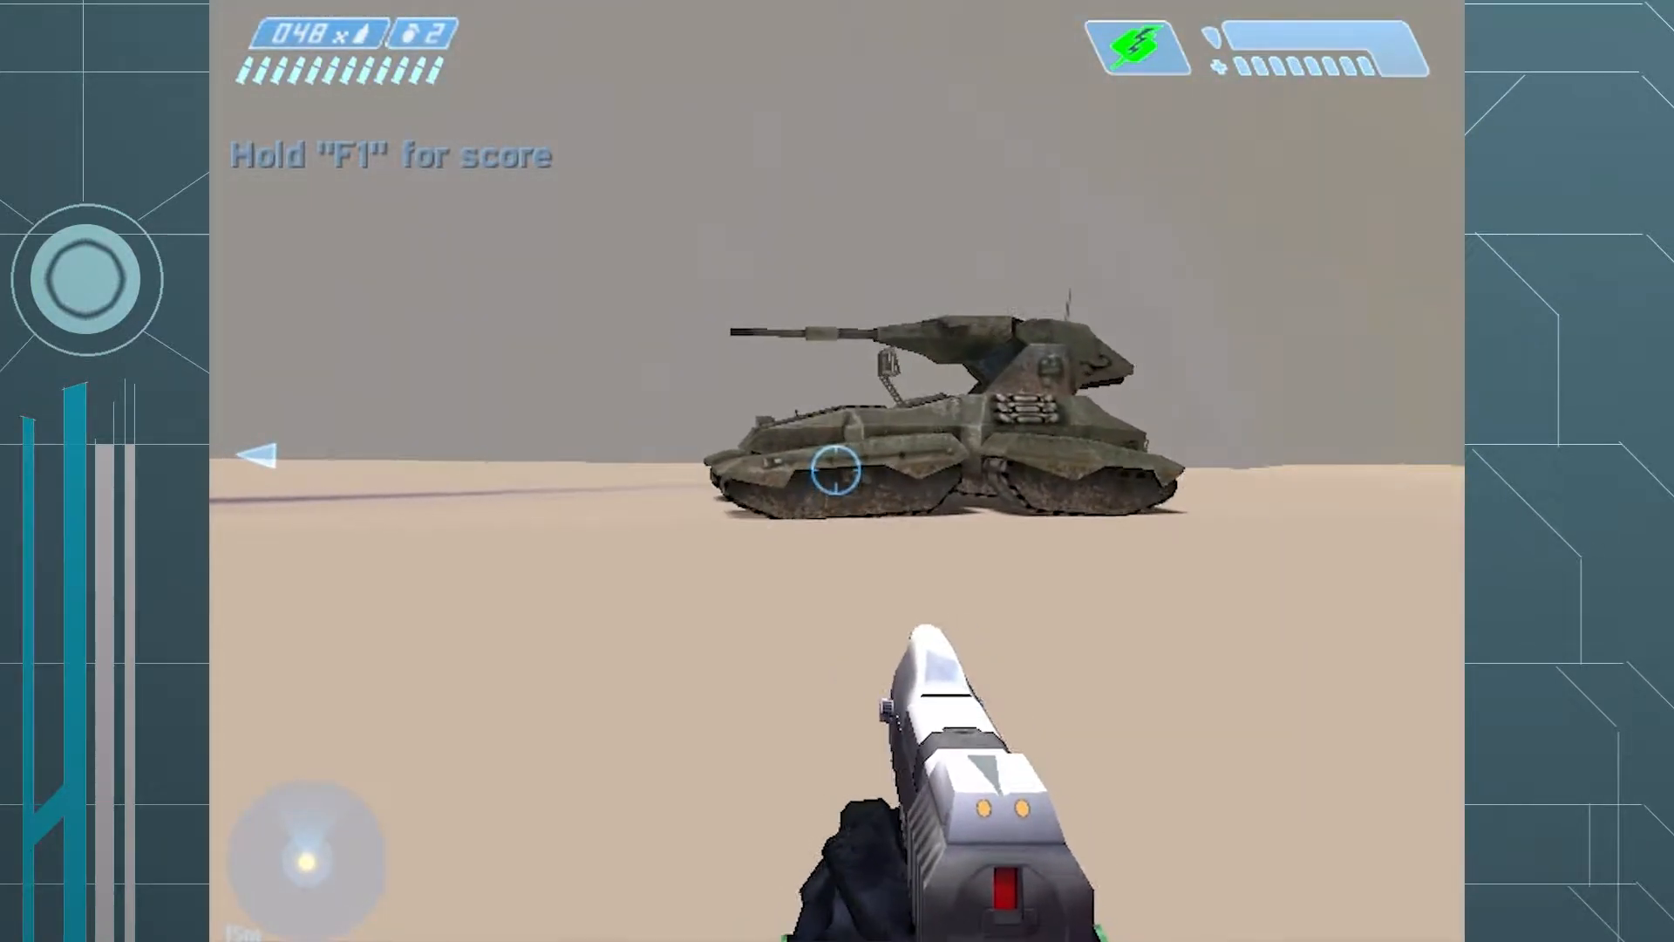
{"action": "key", "text": "w"}
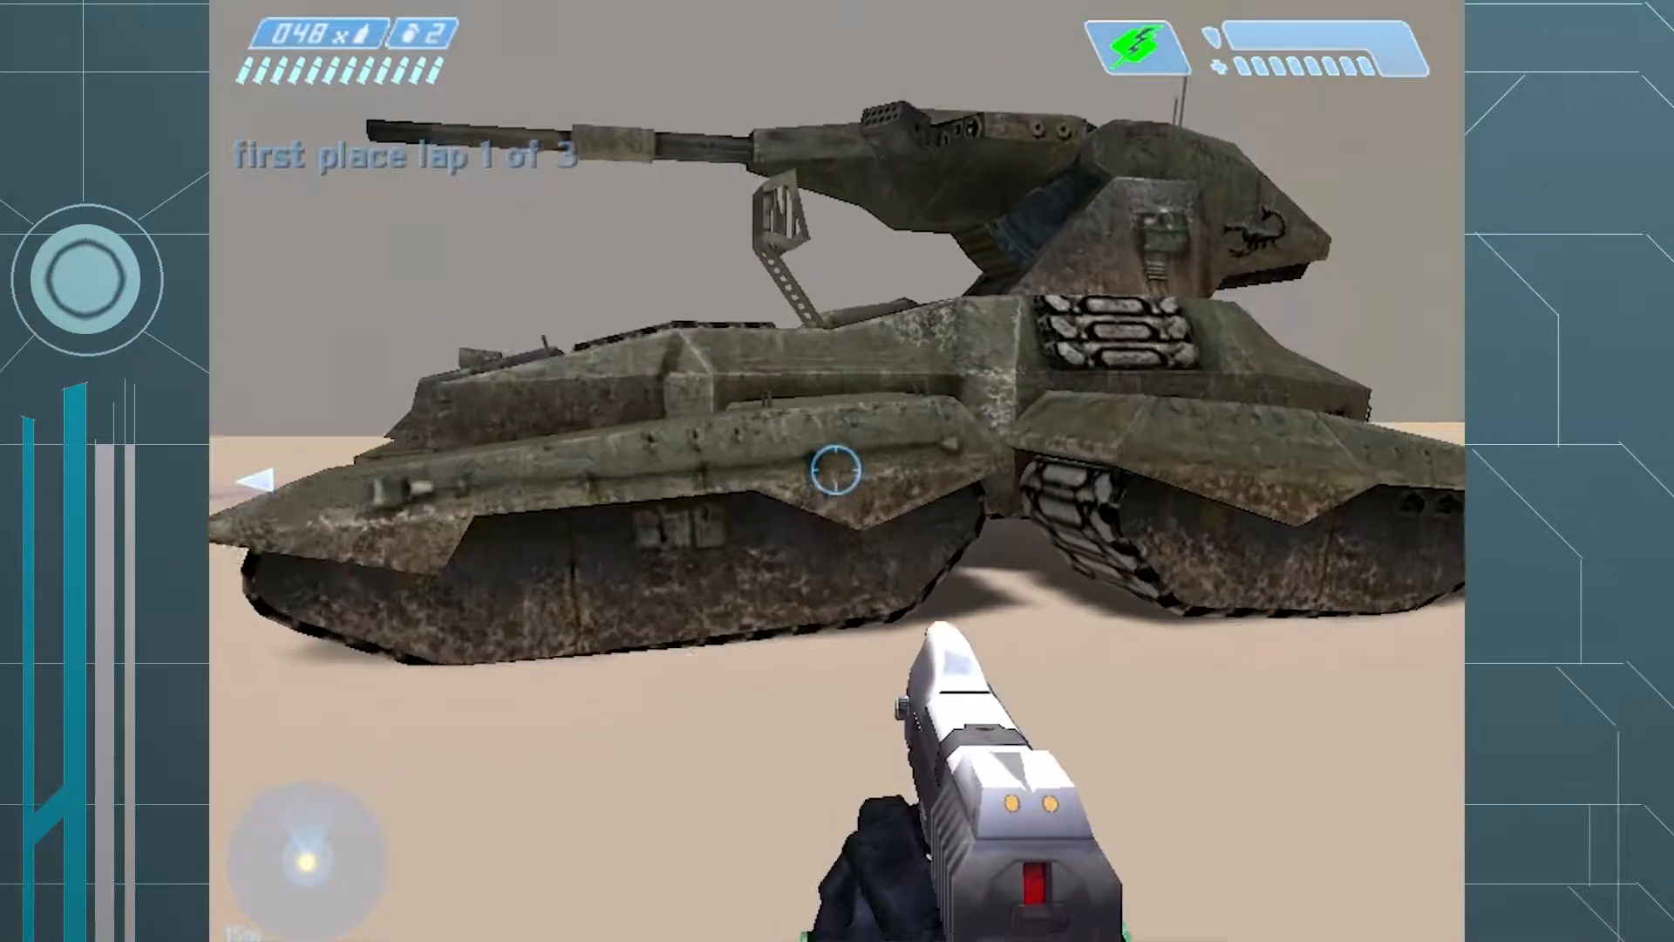
{"action": "key", "text": "e"}
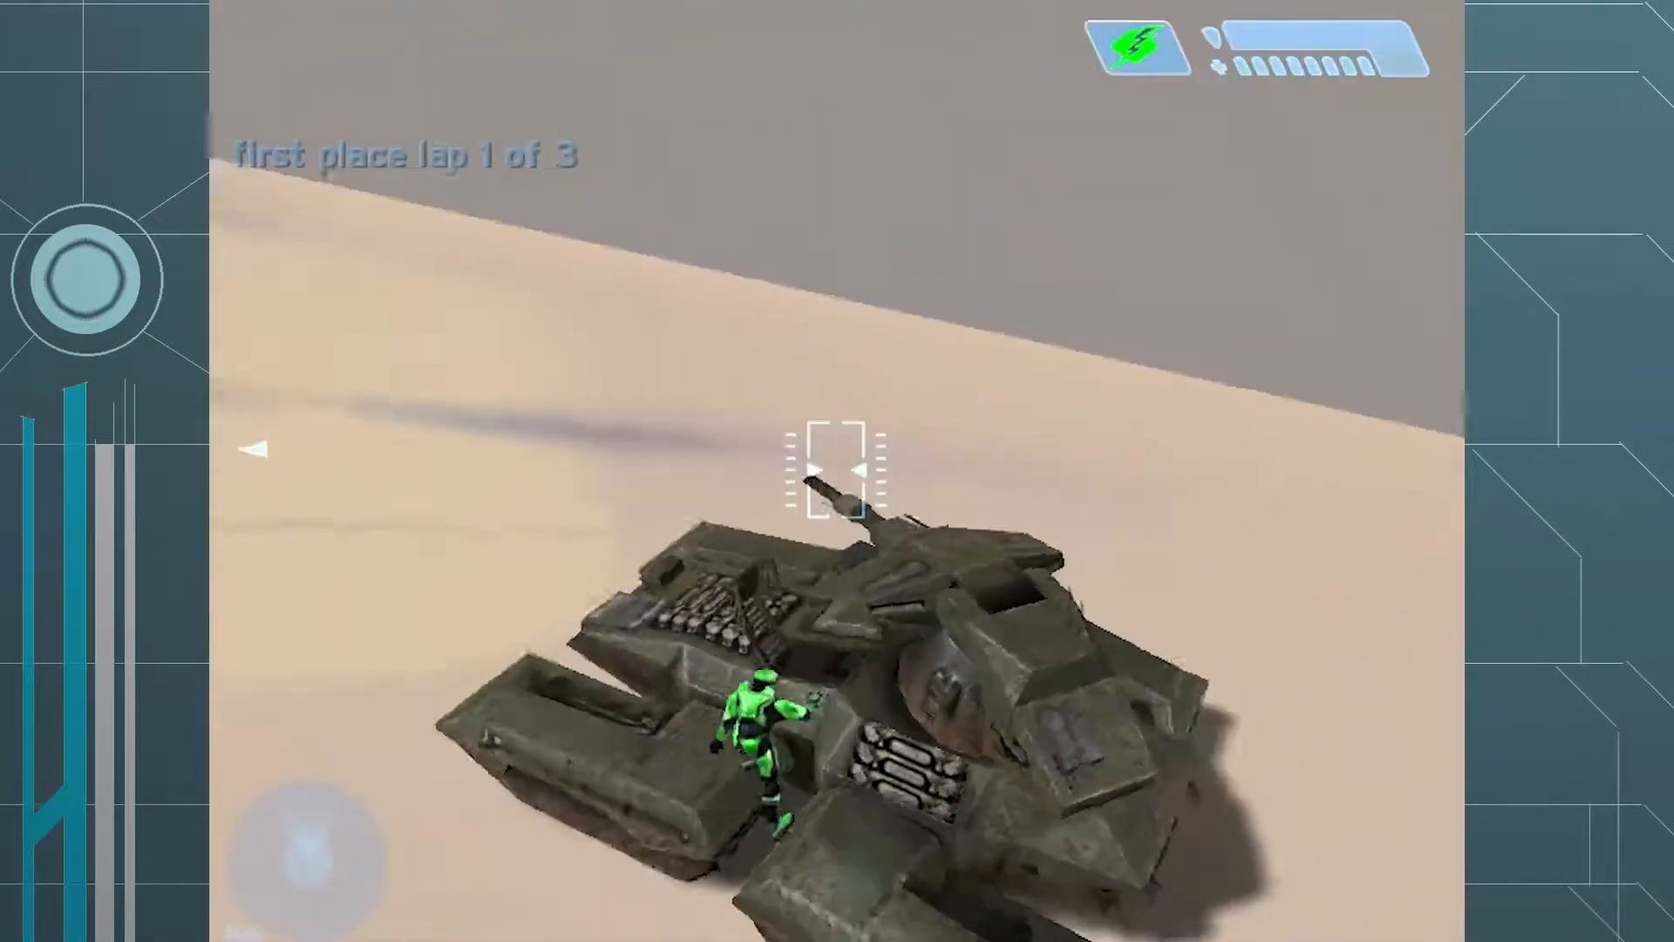
- Drive the Scorpion through the marked race flags to complete the first lap
{"action": "key", "text": "w"}
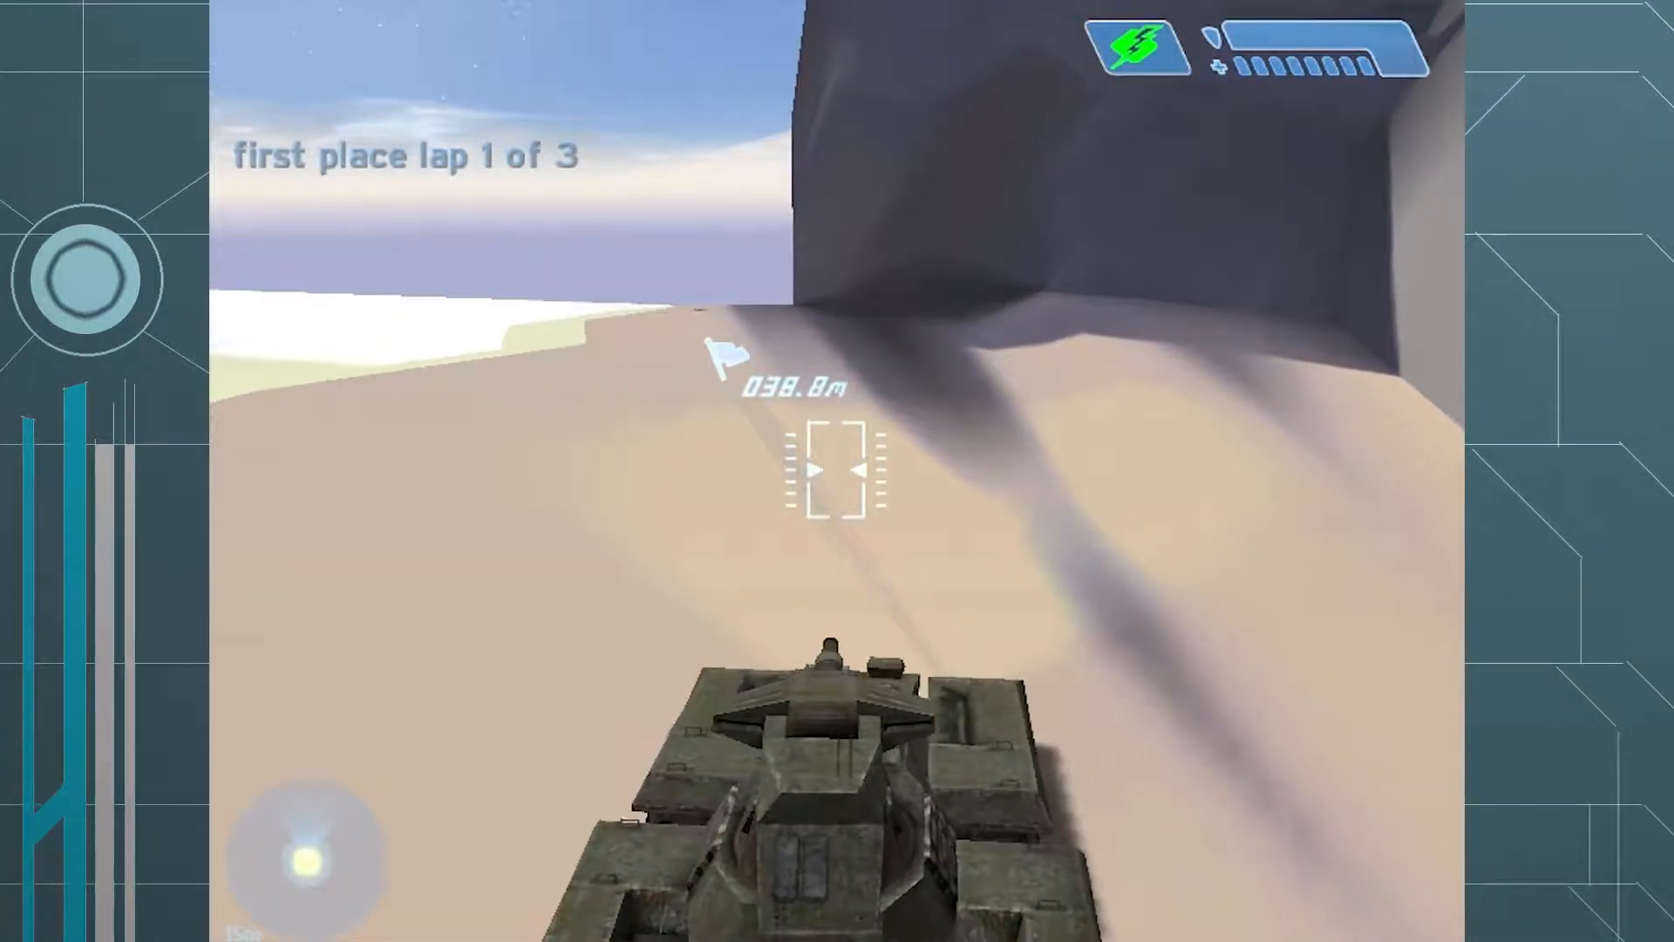
{"action": "key", "text": "w"}
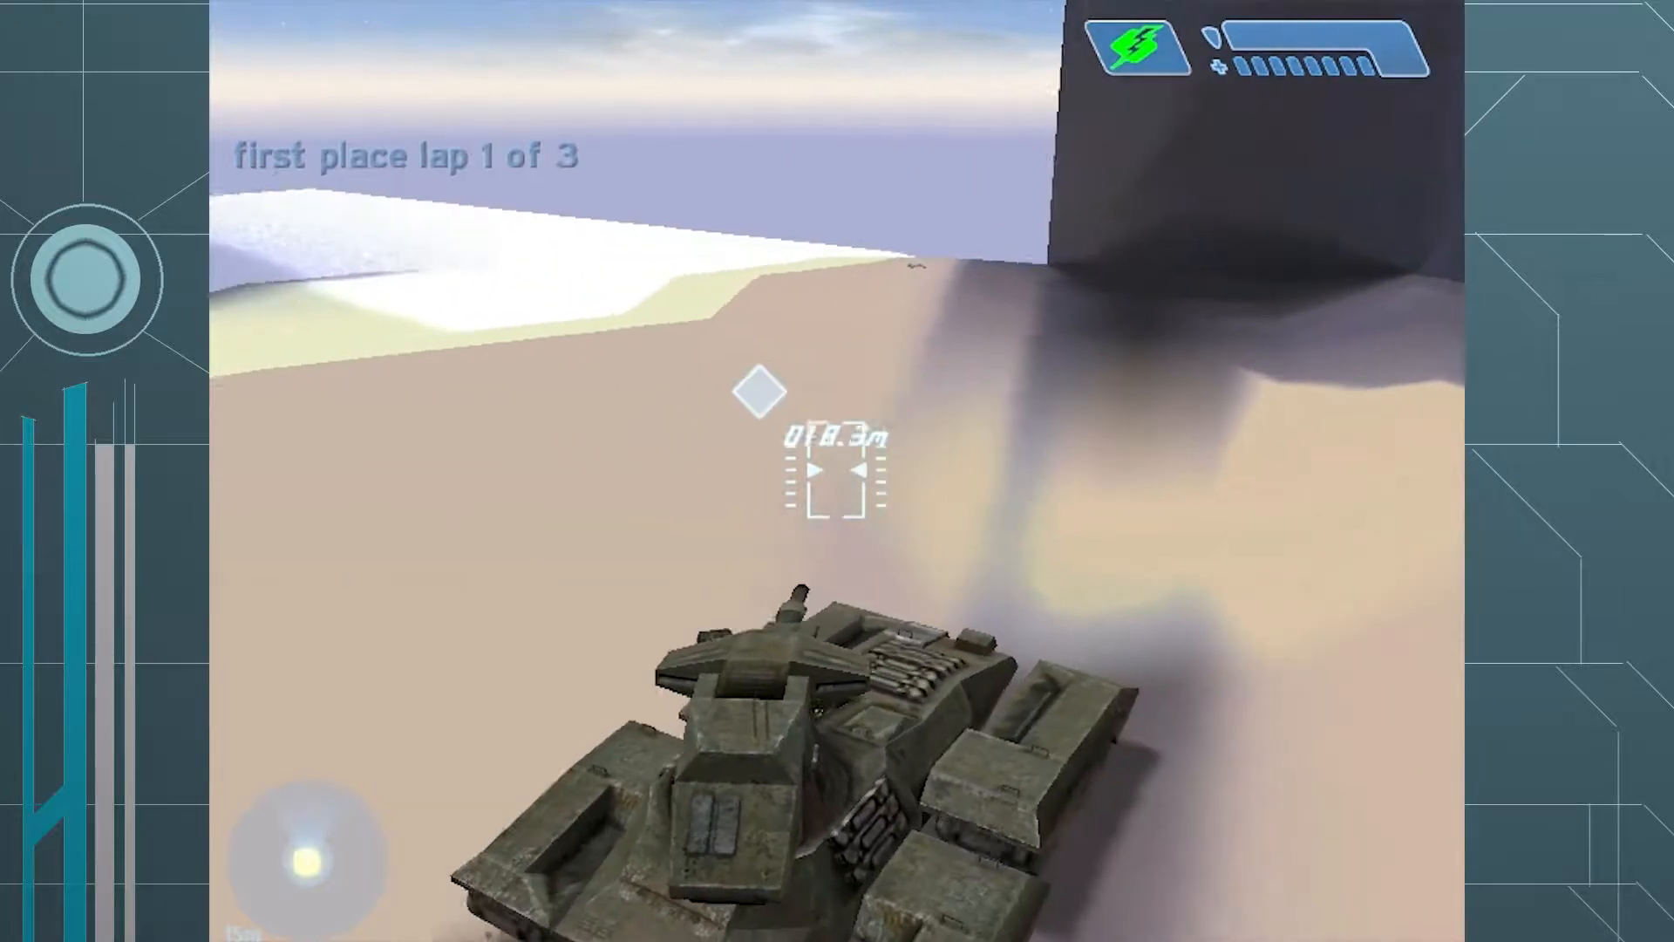
{"action": "key", "text": "w"}
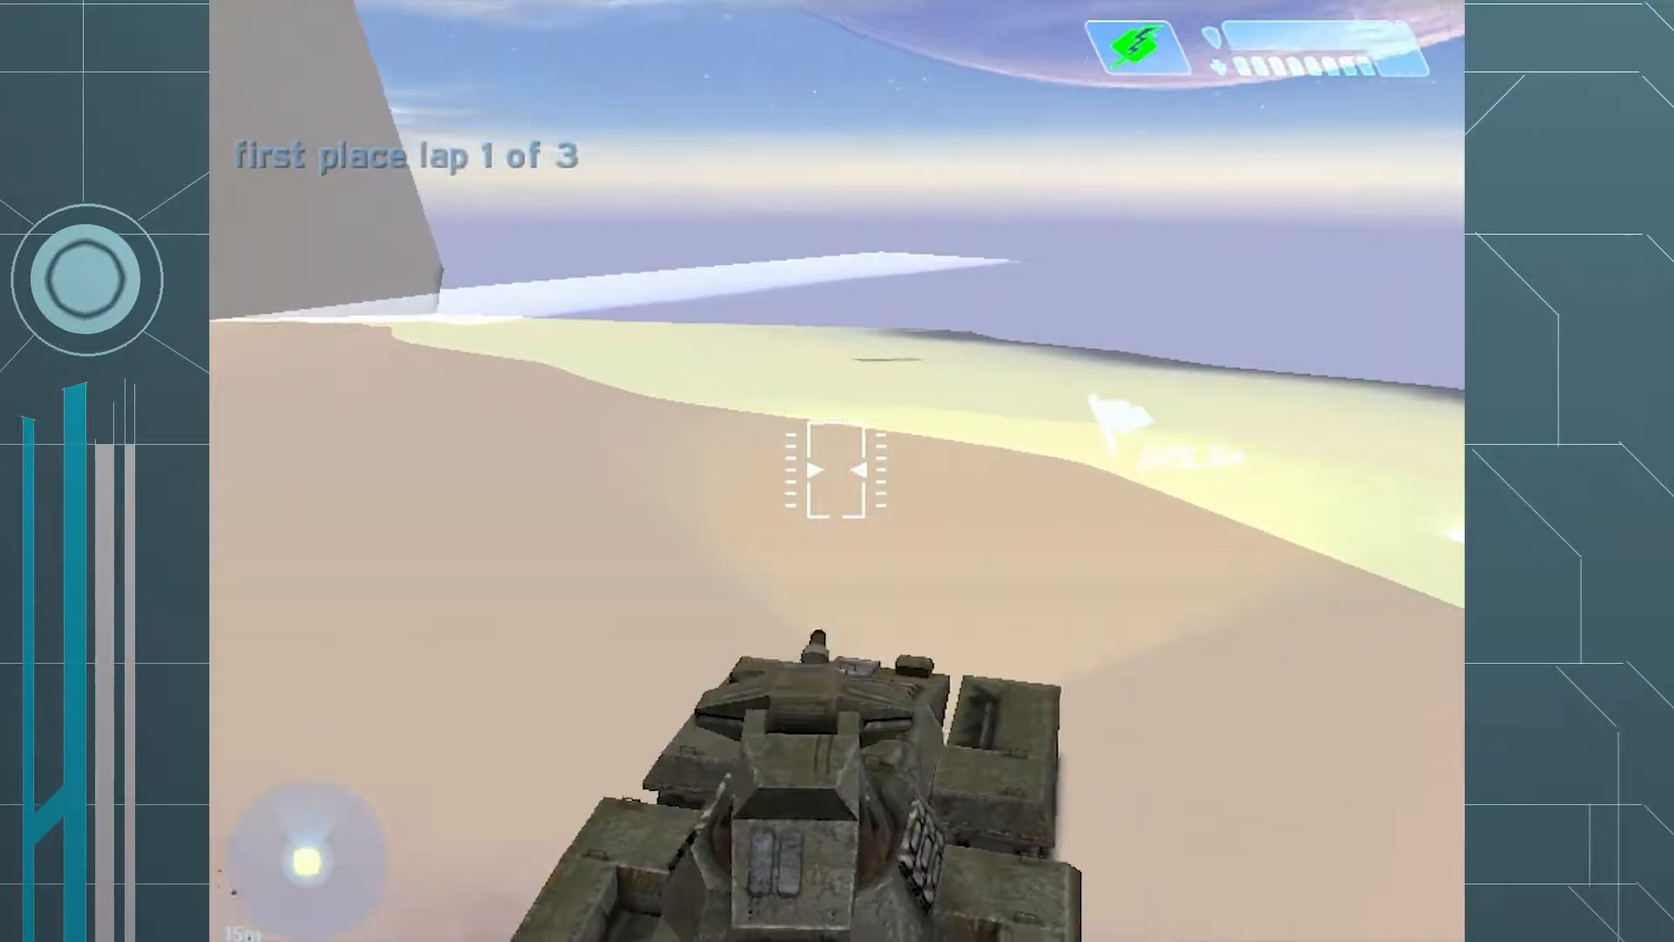
{"action": "key", "text": "w"}
{"action": "key", "text": "w"}
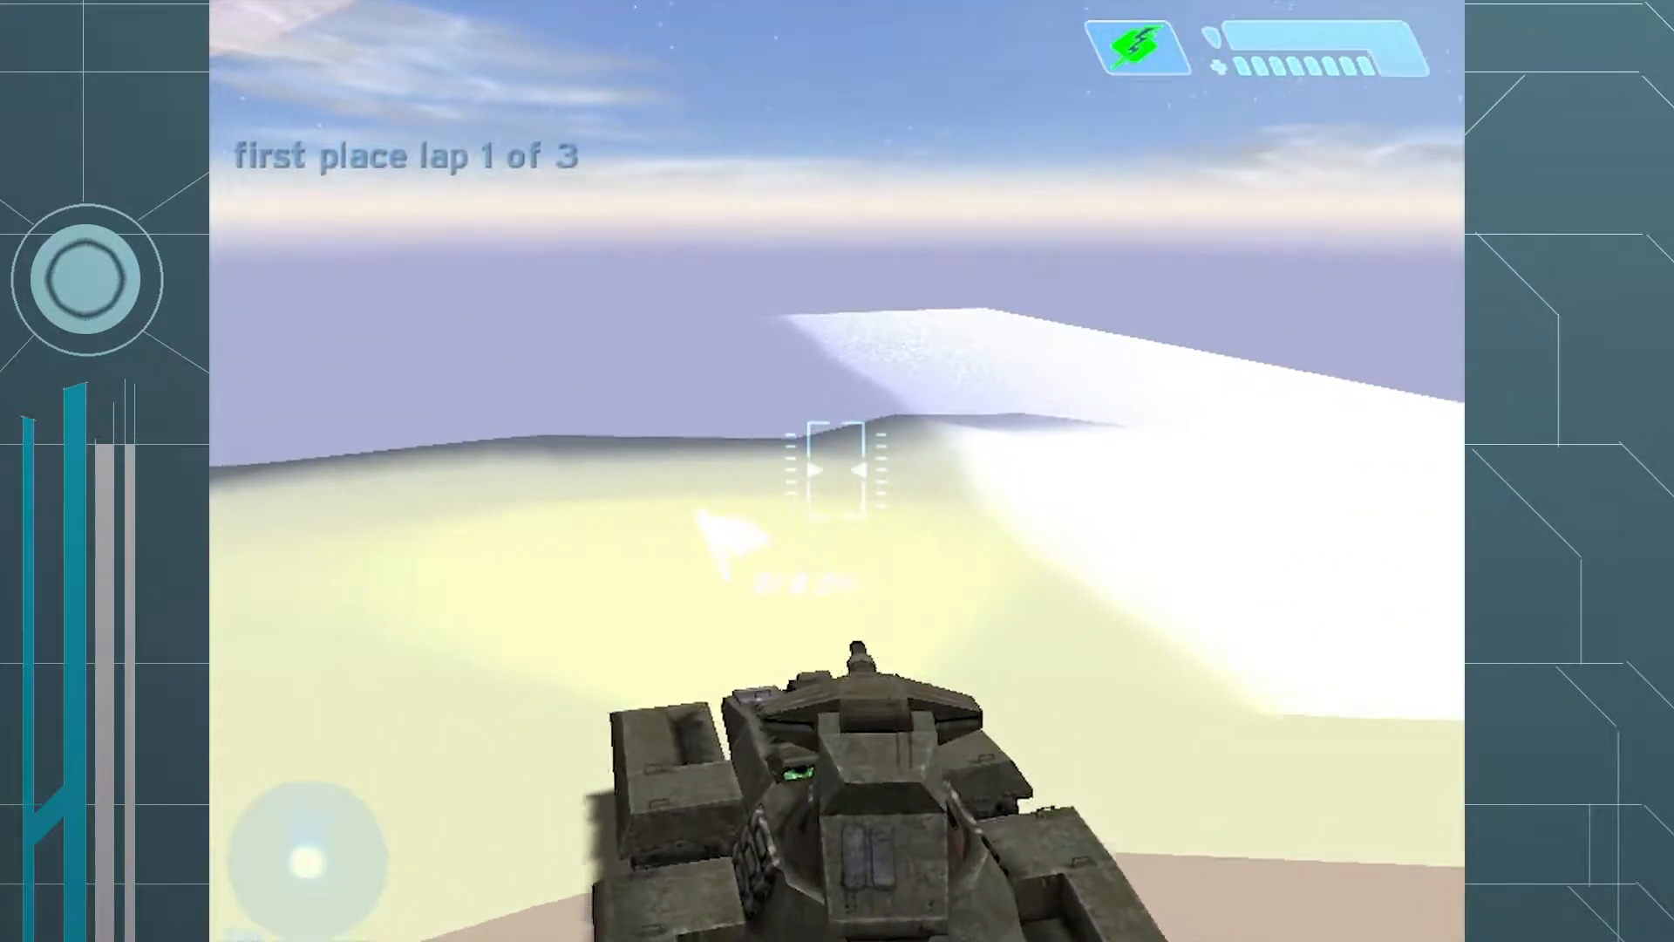
{"action": "key", "text": "w"}
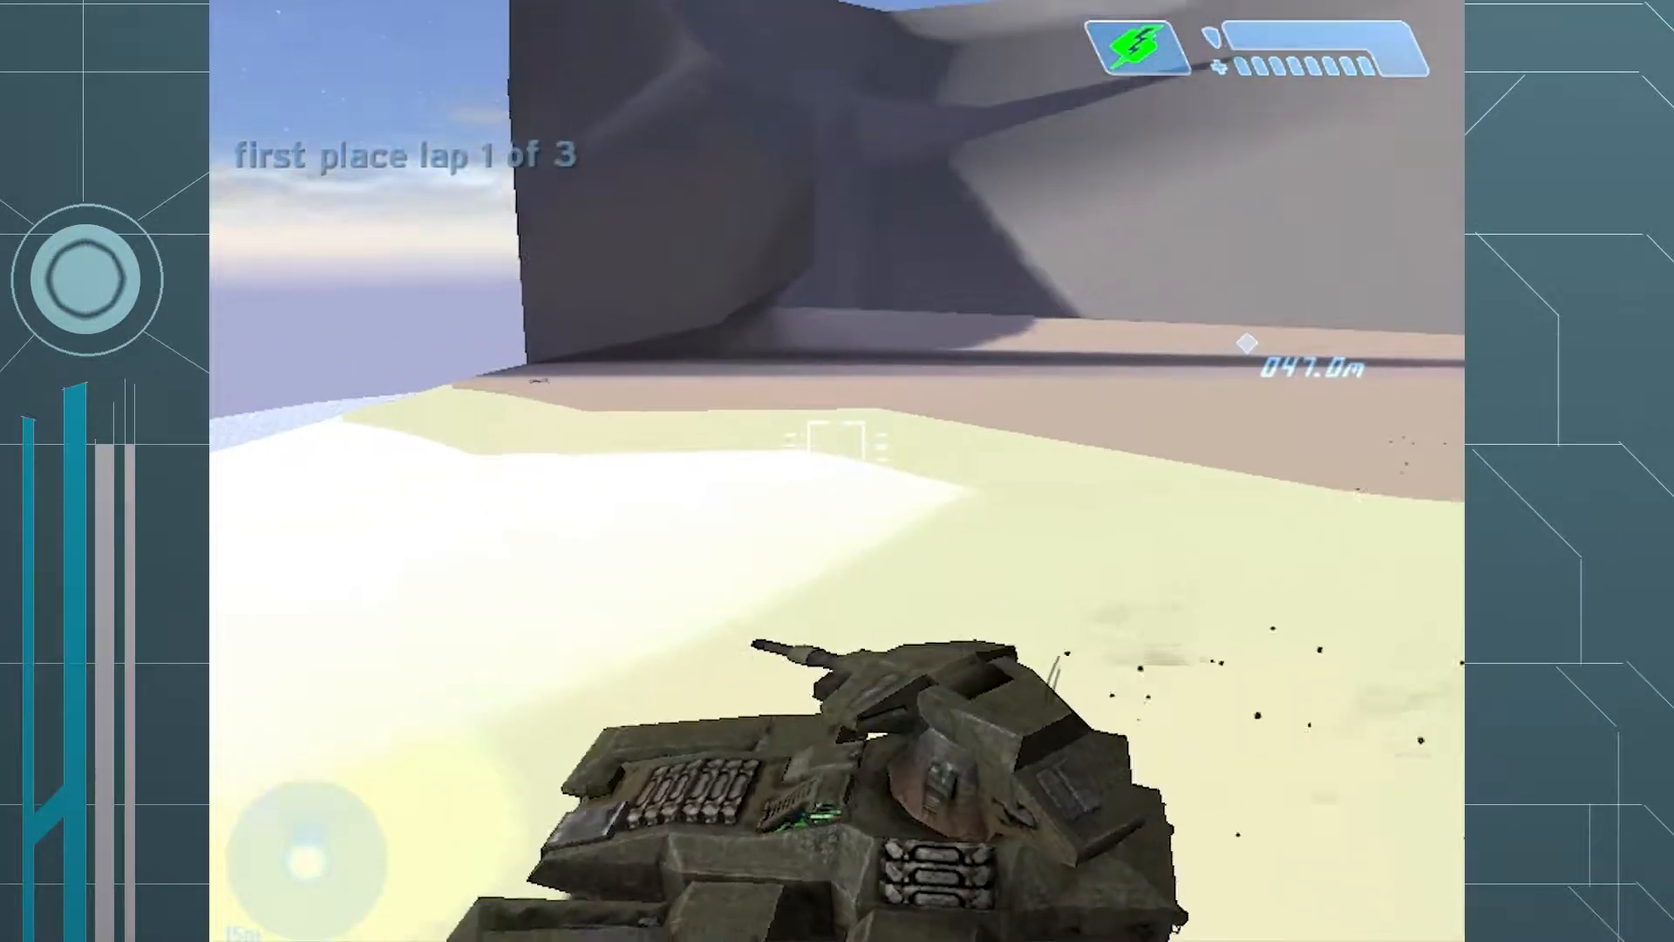
{"action": "key", "text": "w"}
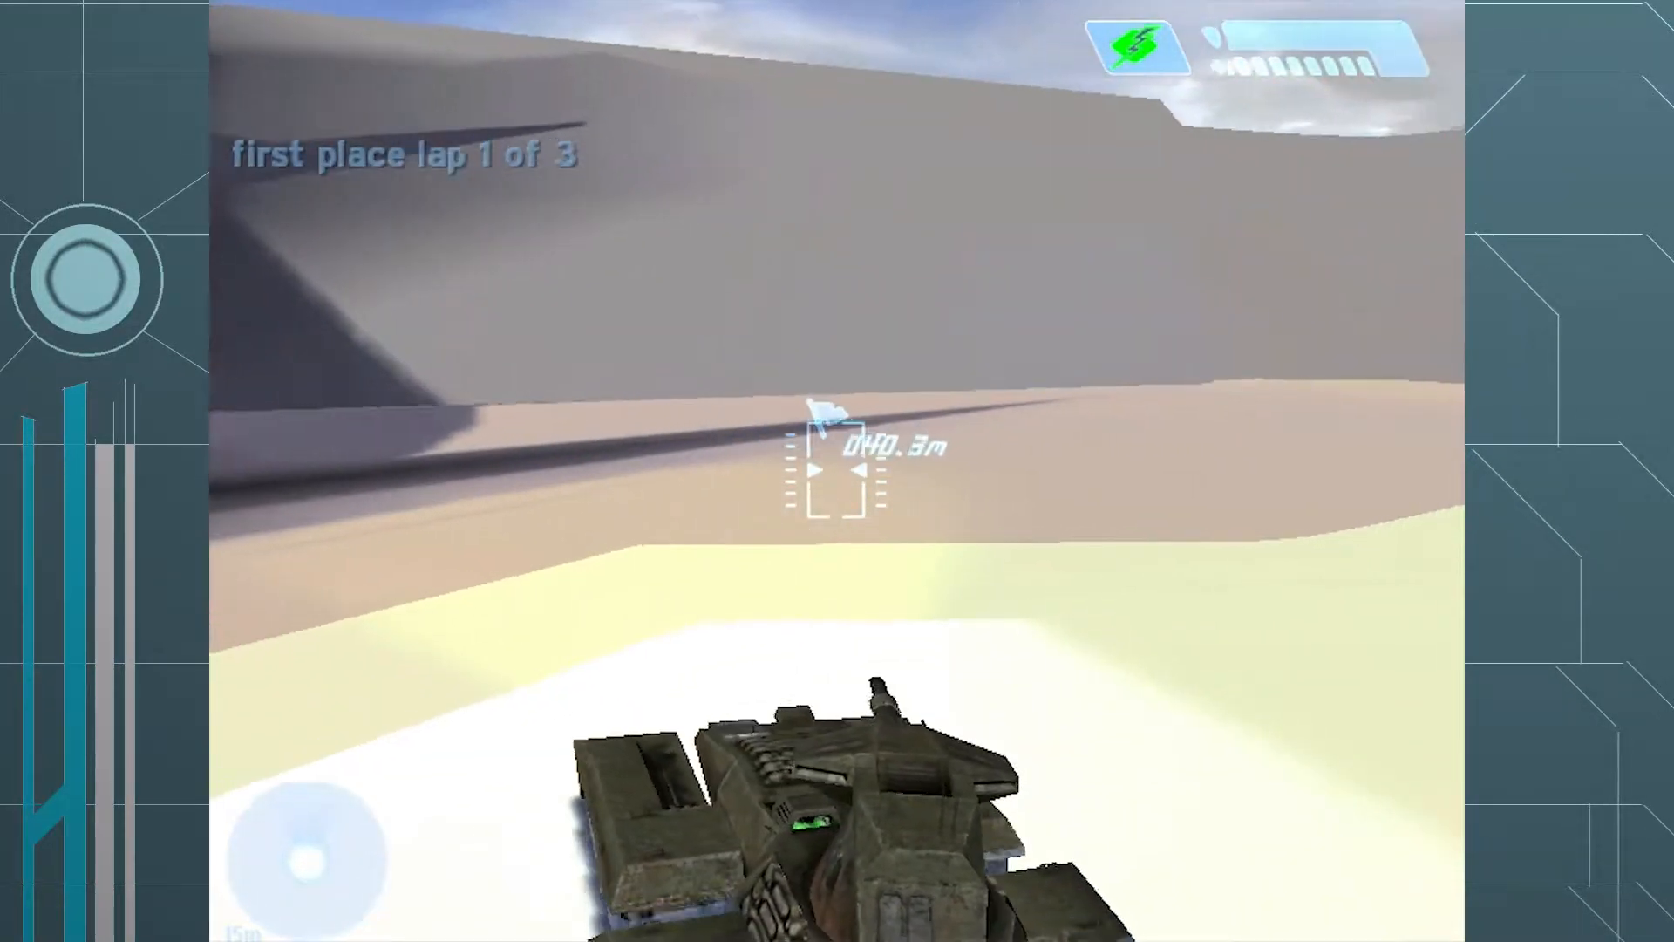
{"action": "key", "text": "w"}
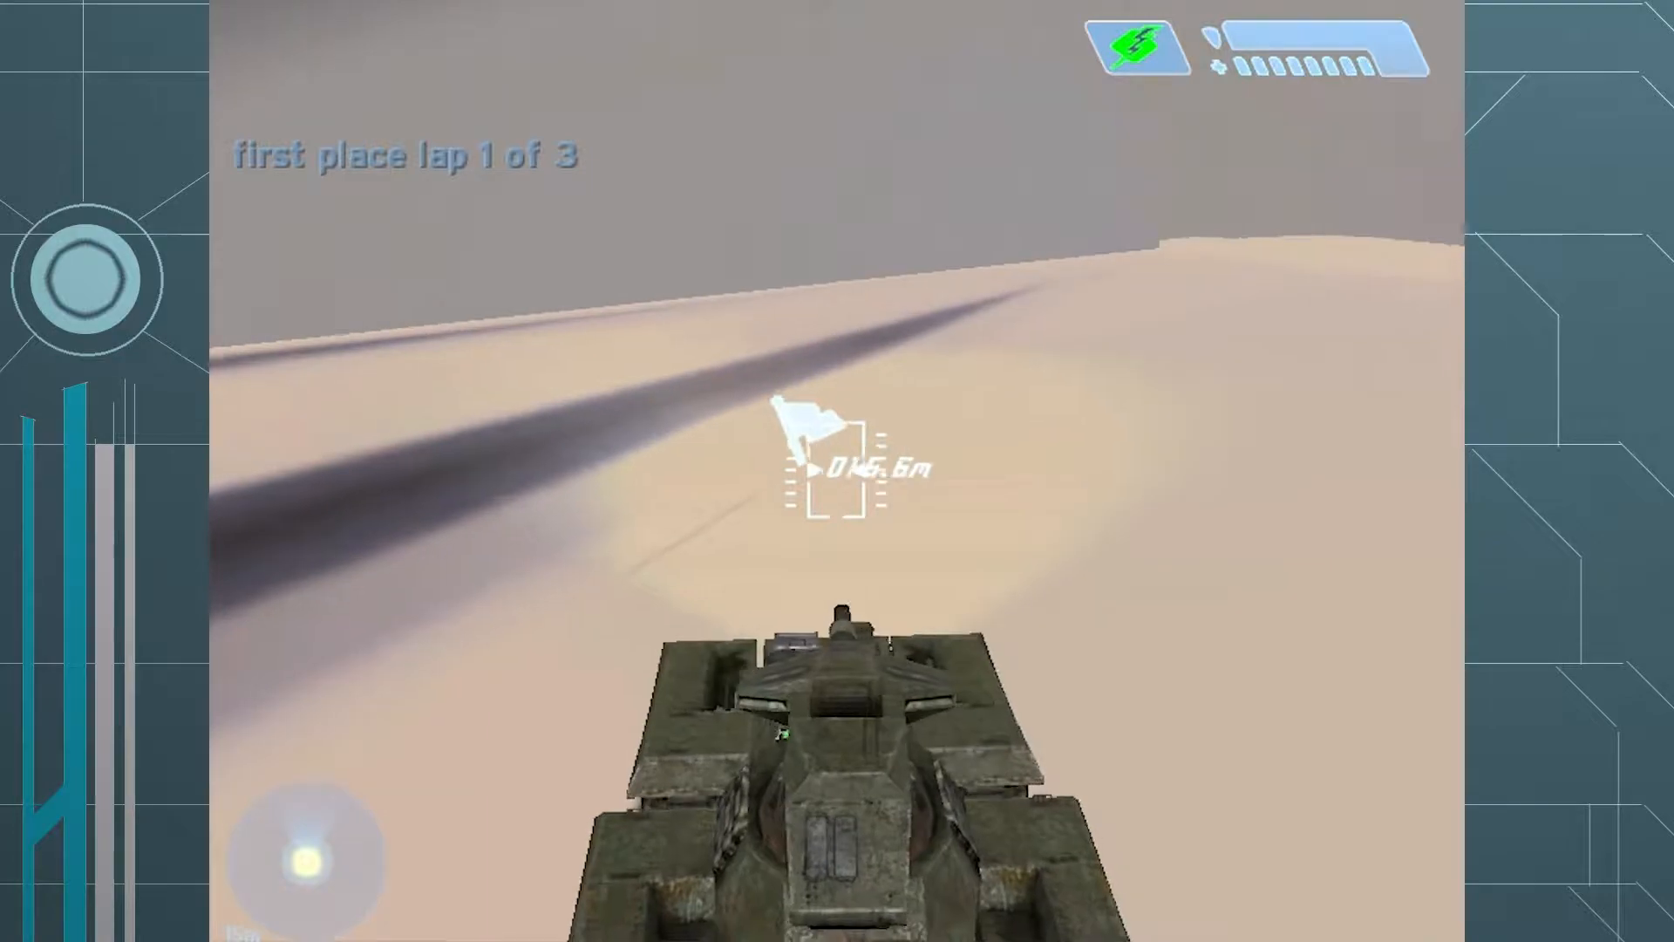
{"action": "key", "text": "w"}
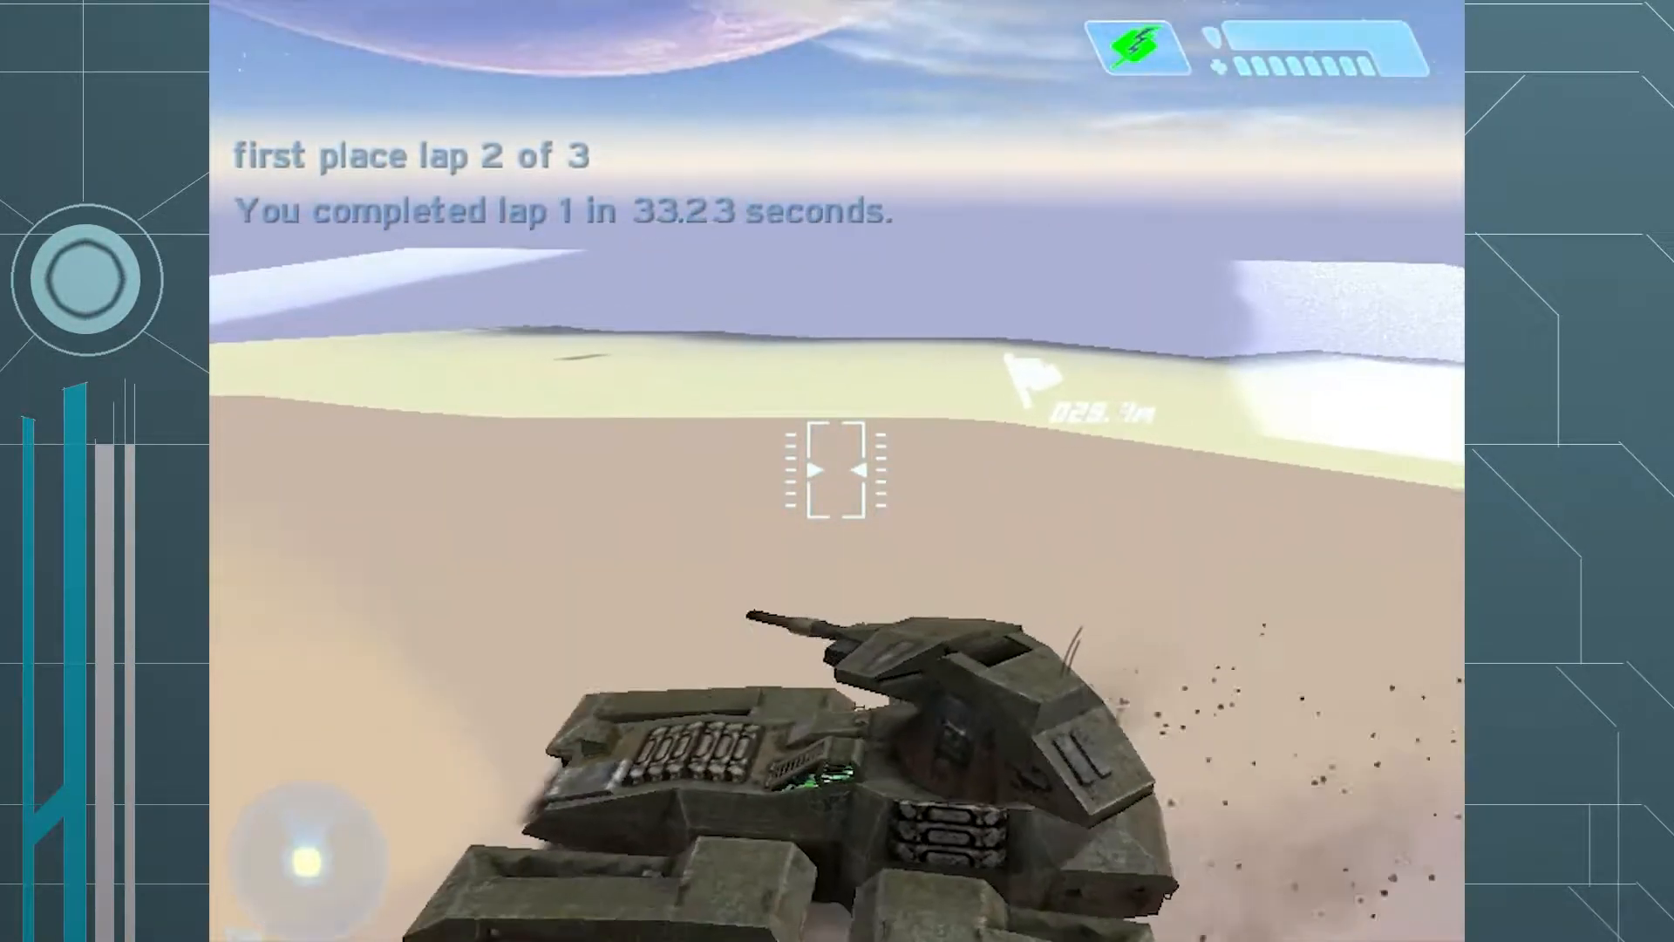
- Drive the Scorpion through the second lap into the third, and leave the Race match
{"action": "key", "text": "w"}
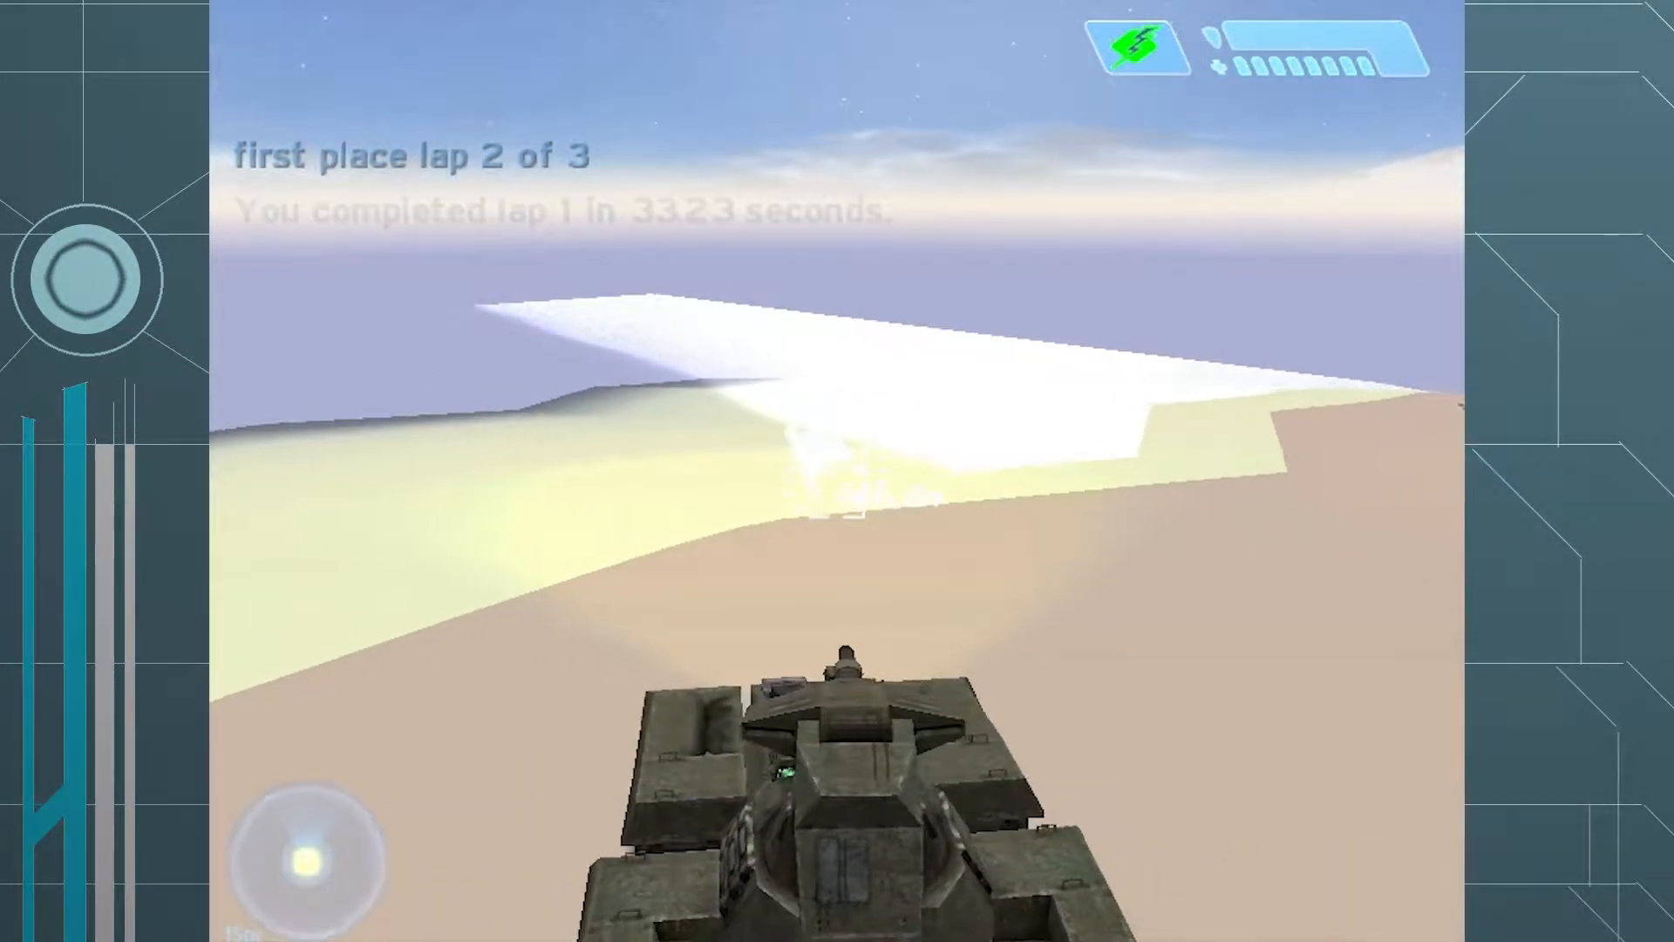
{"action": "key", "text": "w"}
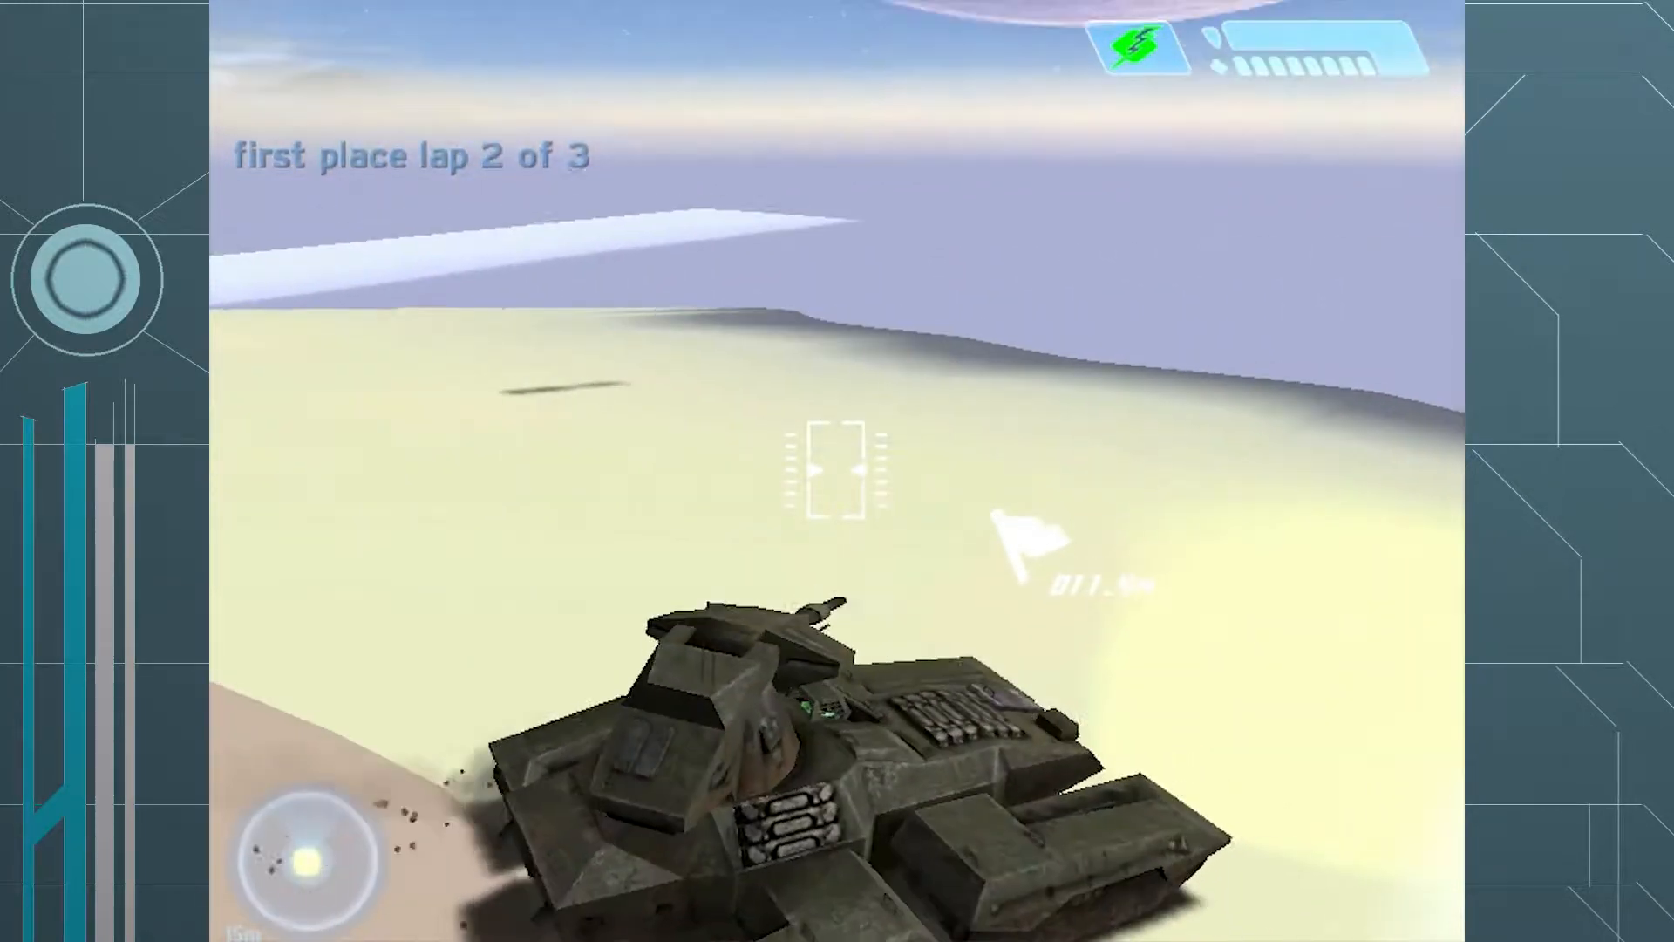
{"action": "key", "text": "w"}
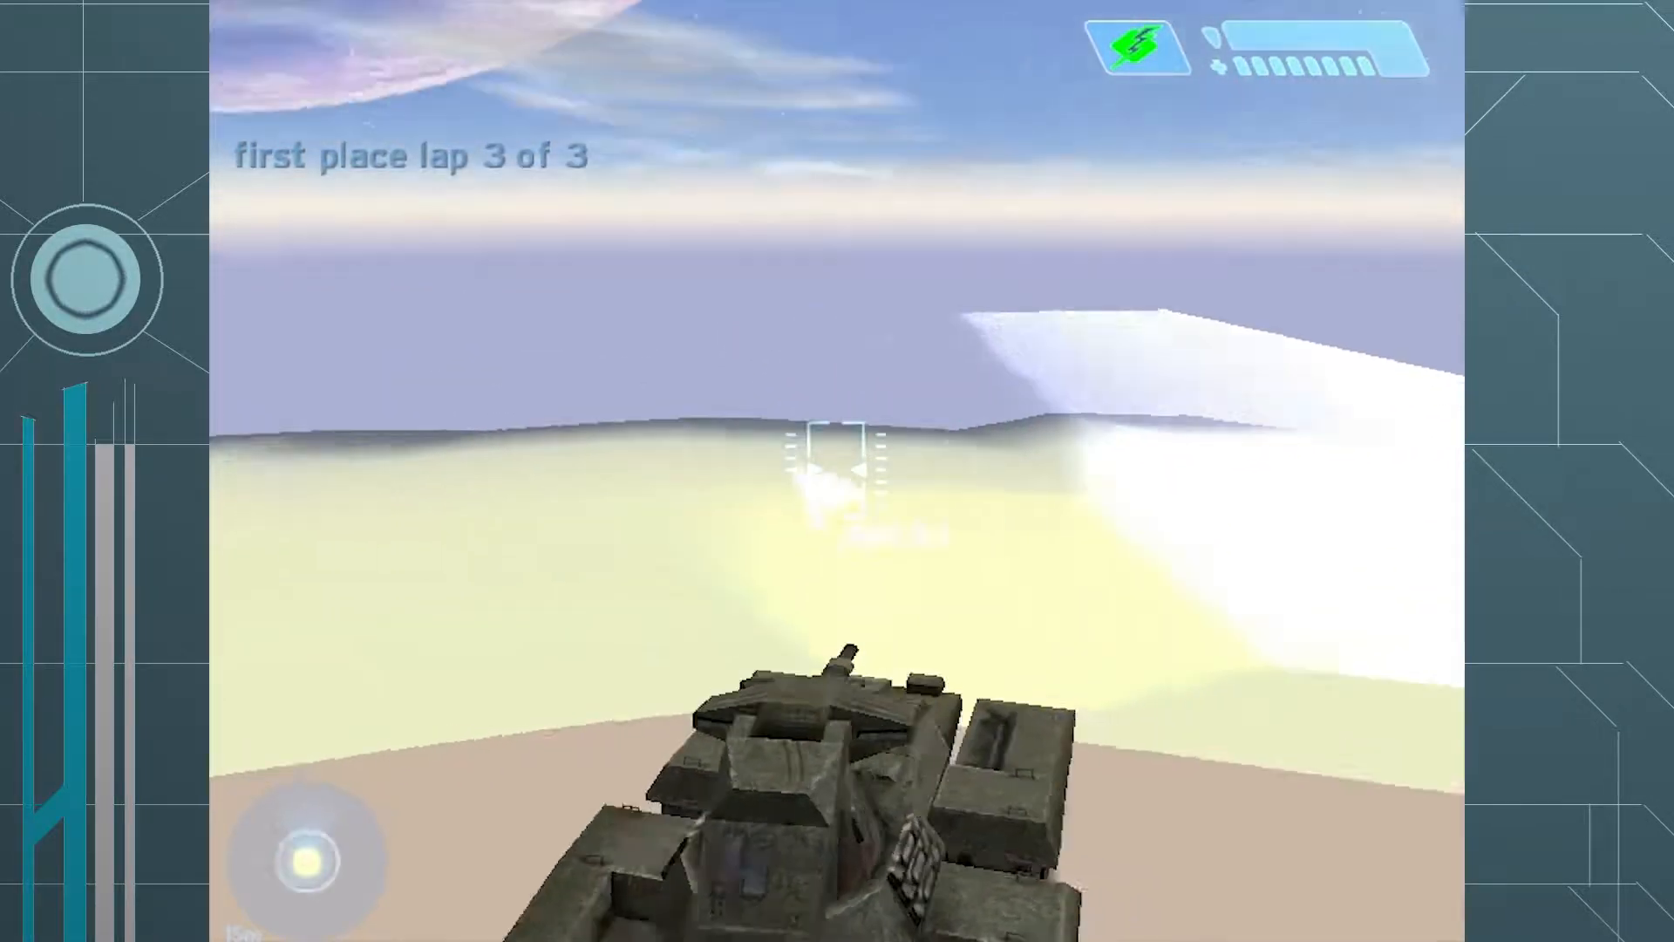
{"action": "key", "text": "Escape"}
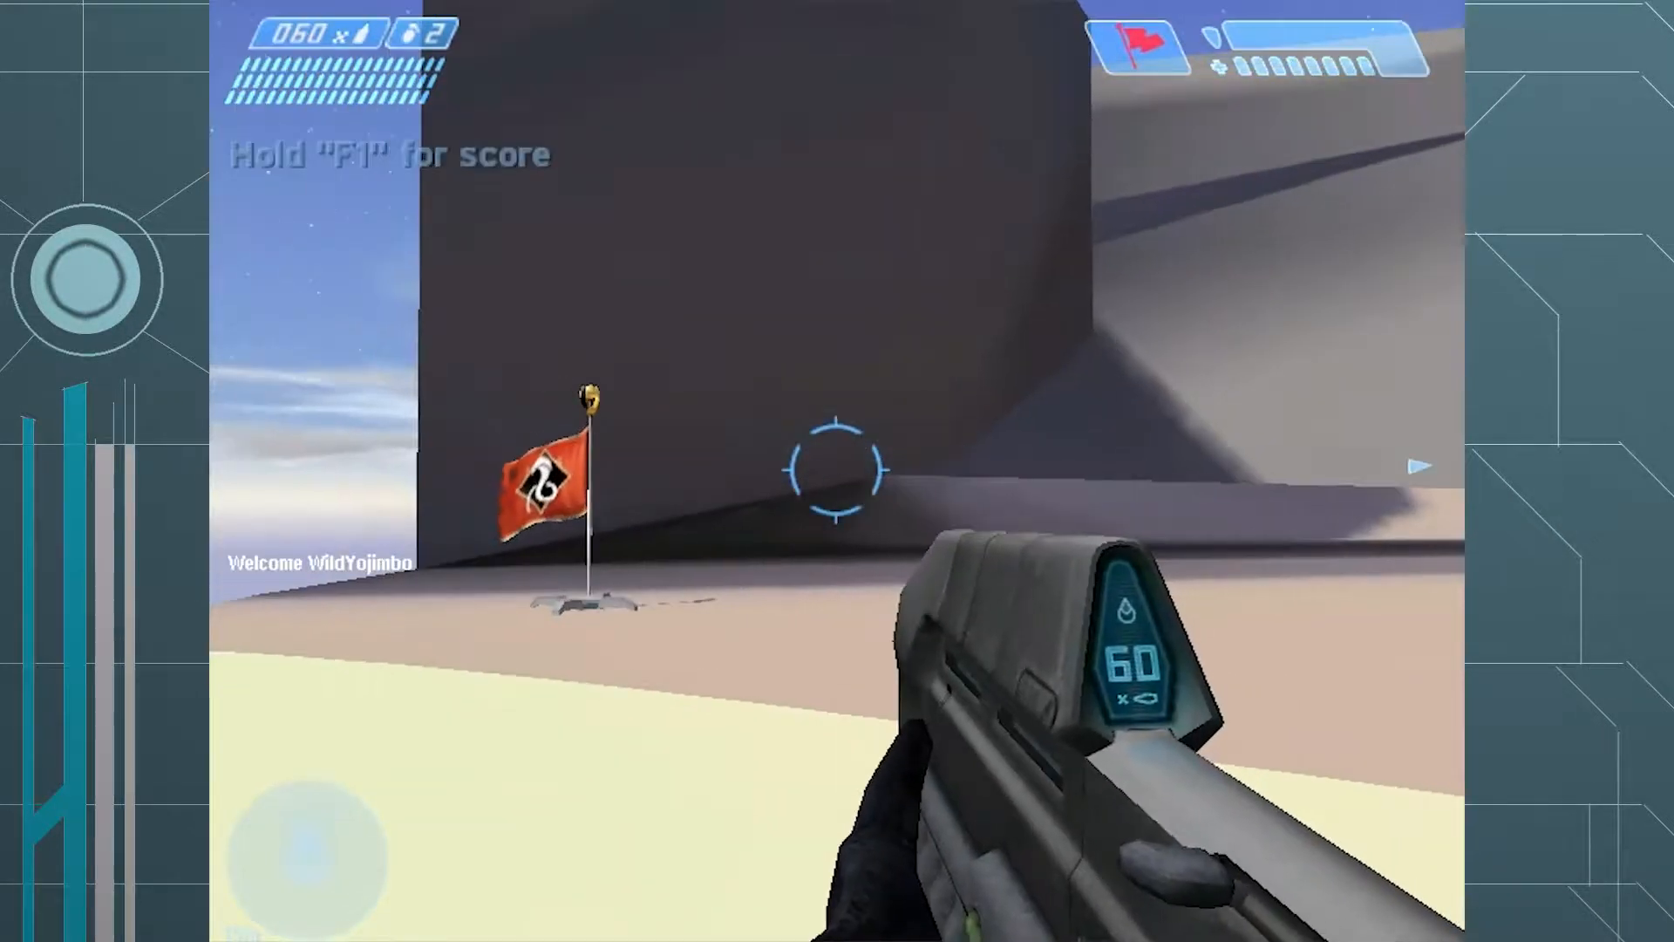
- In the CTF match, walk past the red flag to the rocket launcher and swap the assault rifle for it
{"action": "key", "text": "w"}
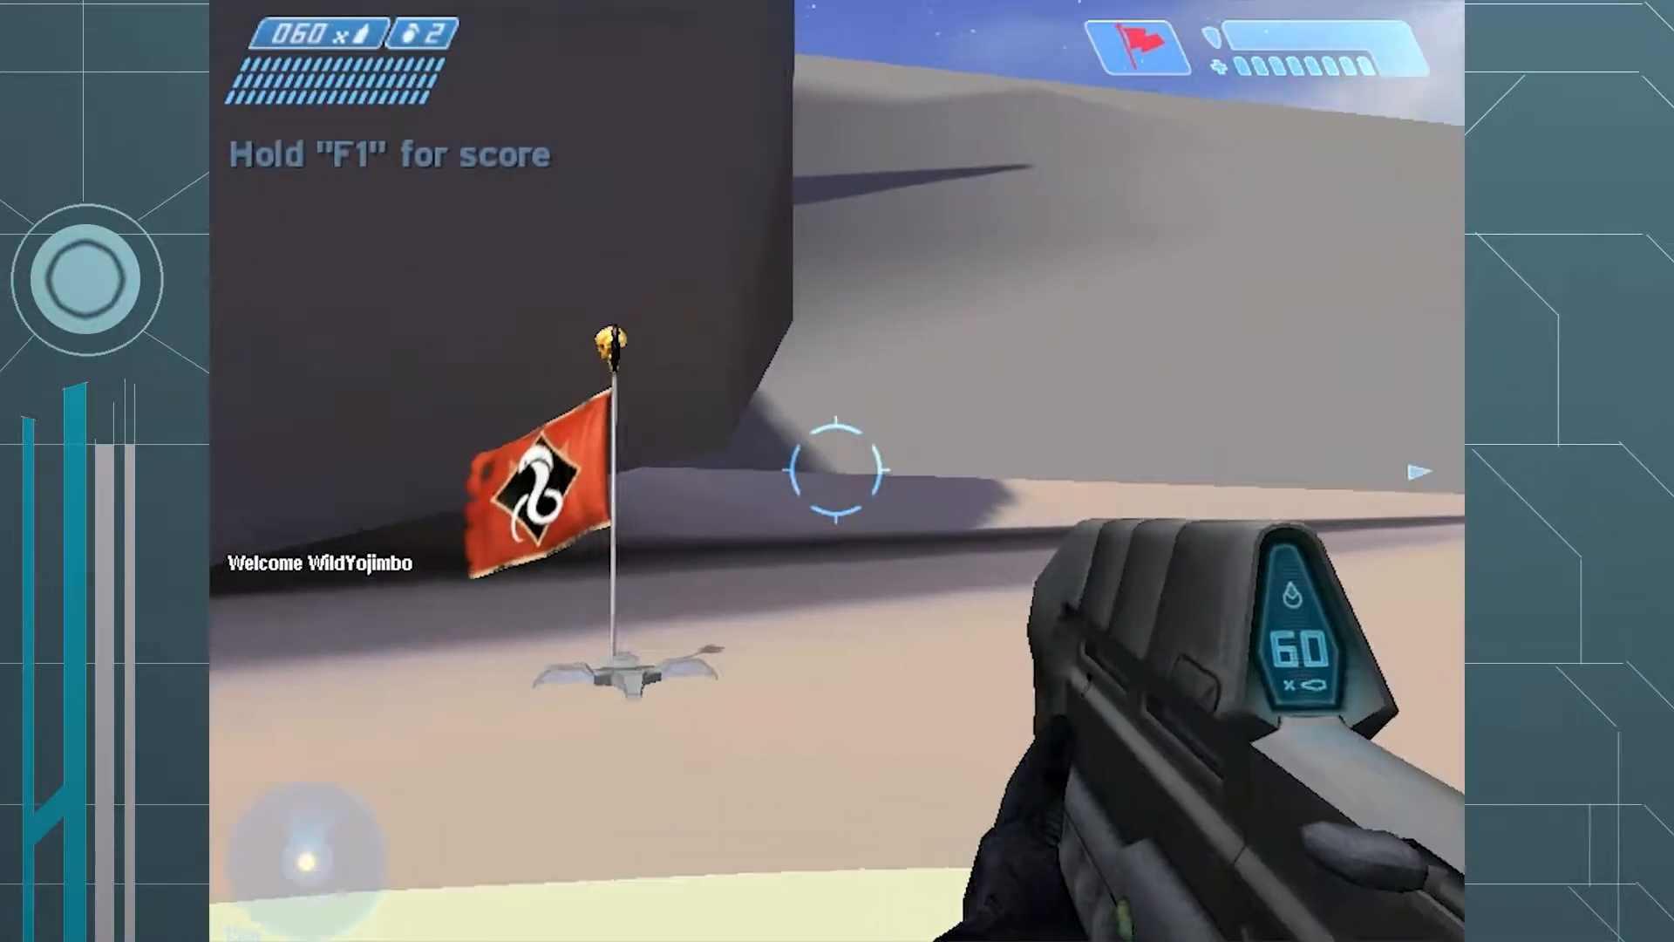
{"action": "key", "text": "w"}
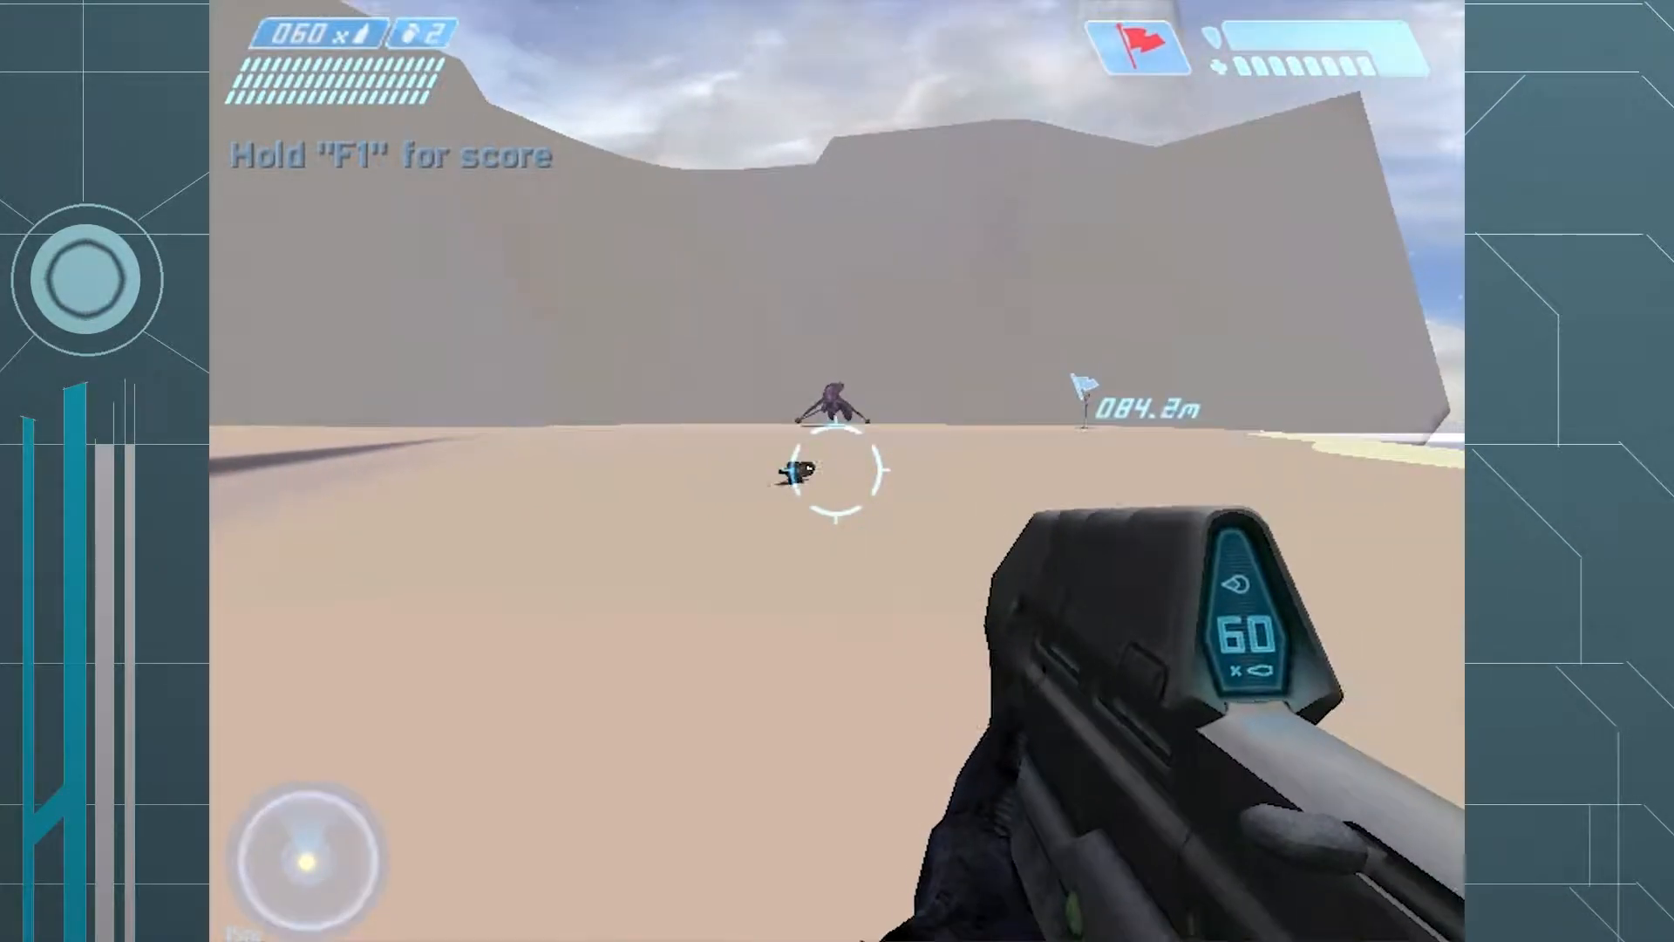
{"action": "key", "text": "w"}
{"action": "key", "text": "w"}
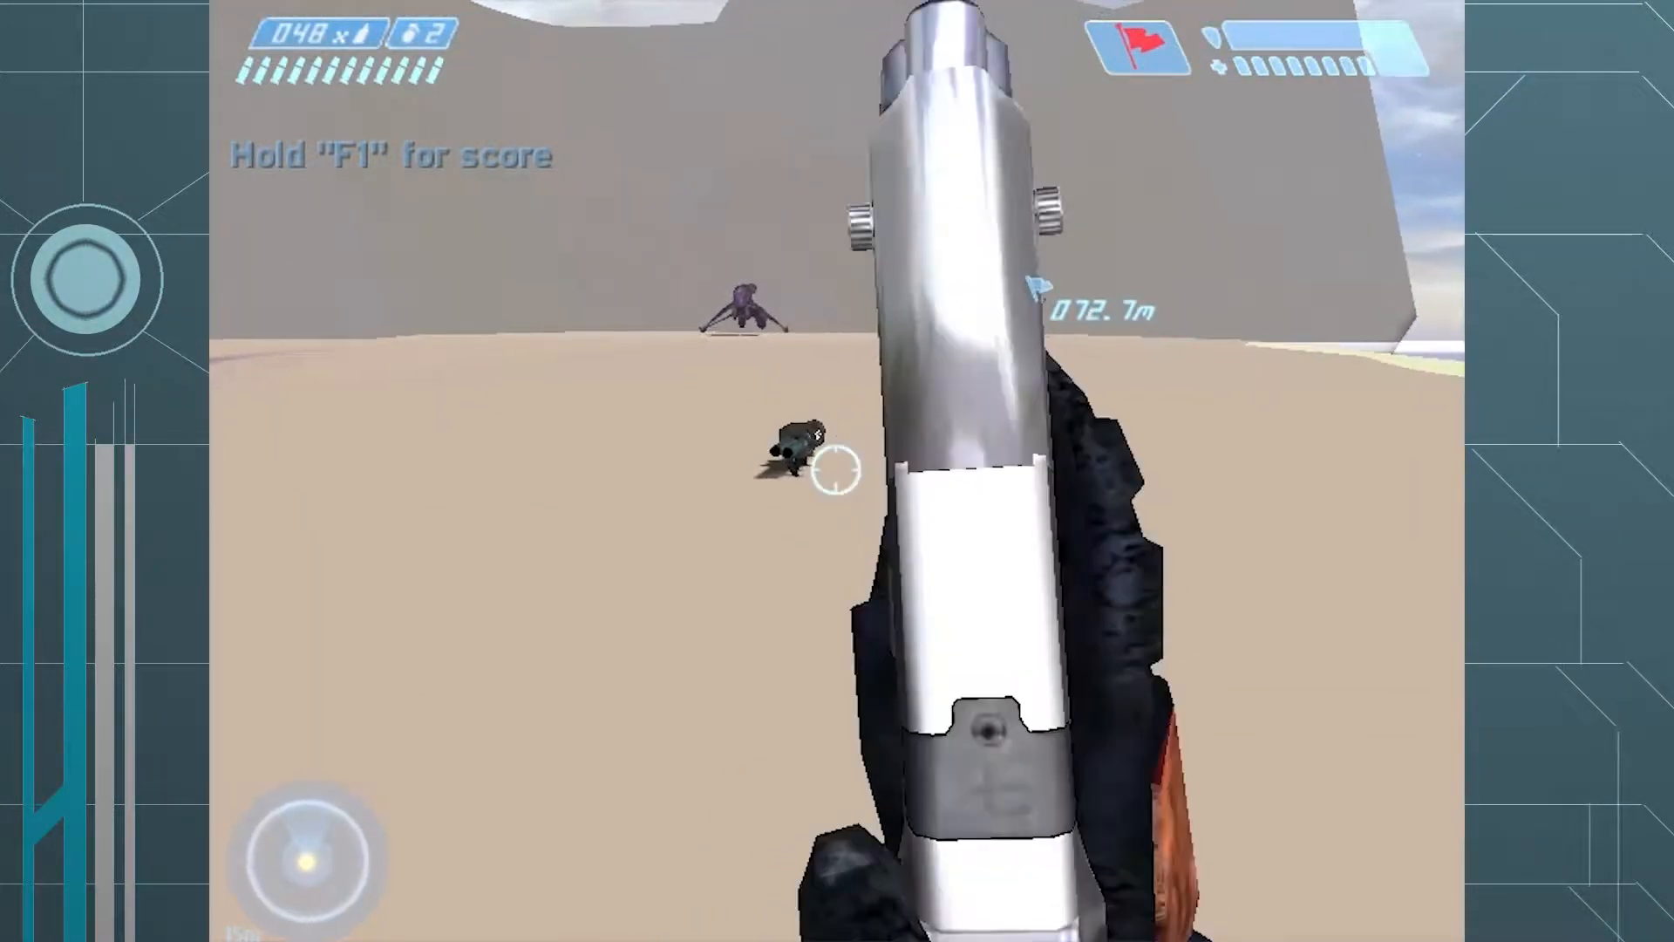
{"action": "key", "text": "w"}
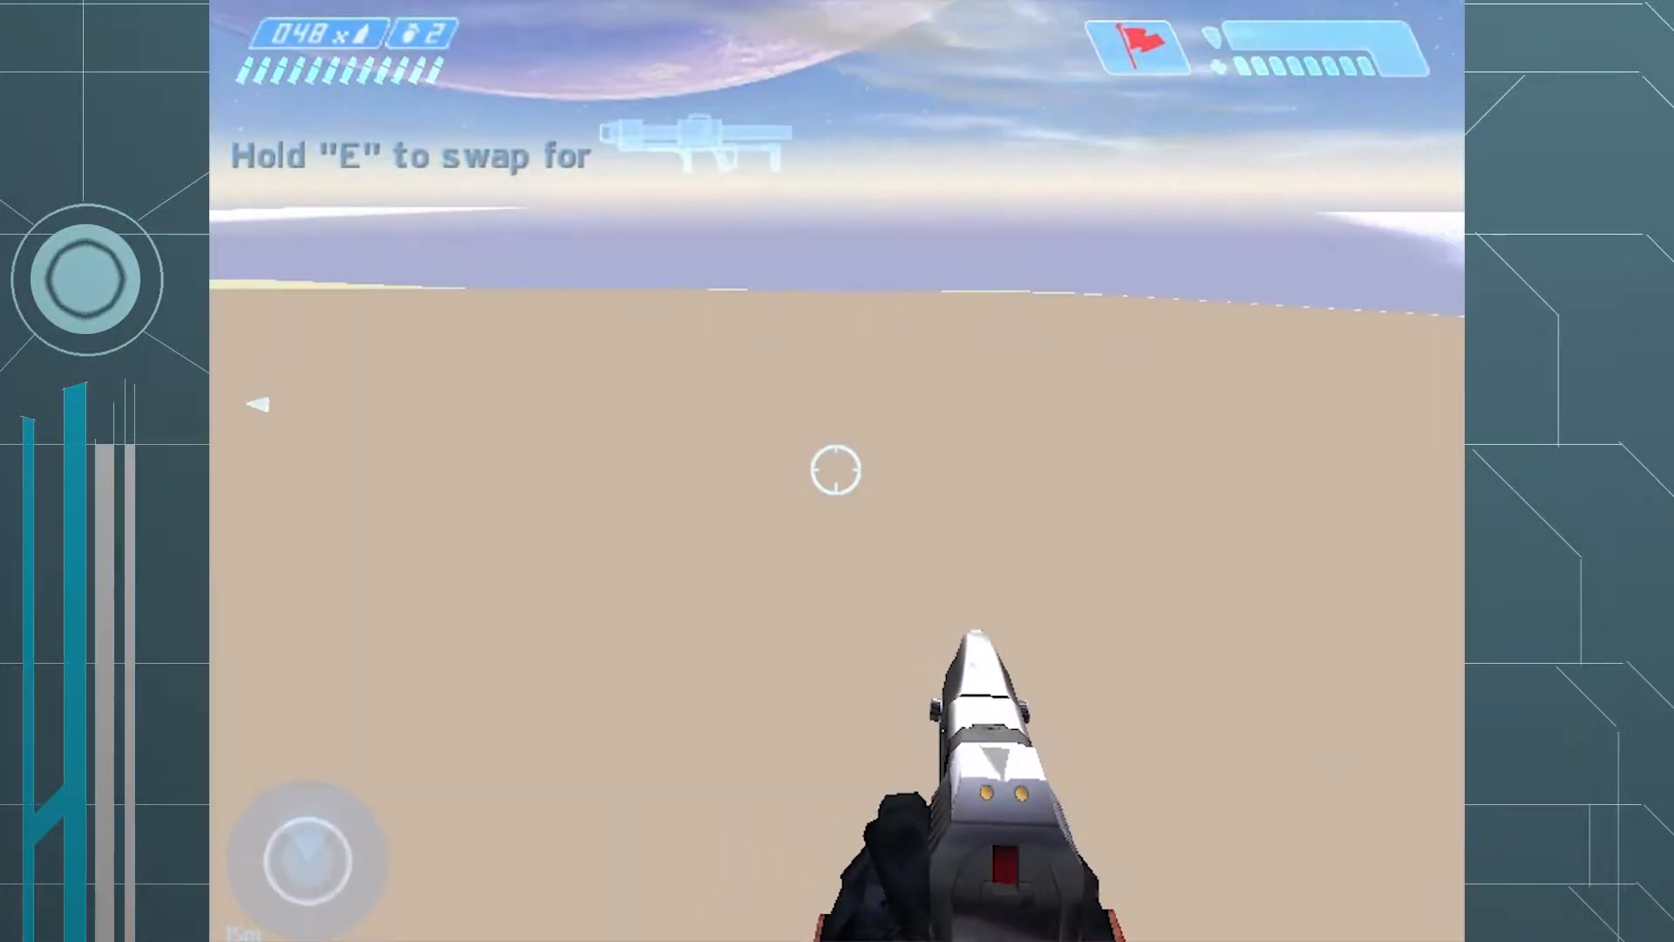
{"action": "key", "text": "Tab"}
{"action": "key", "text": "Tab"}
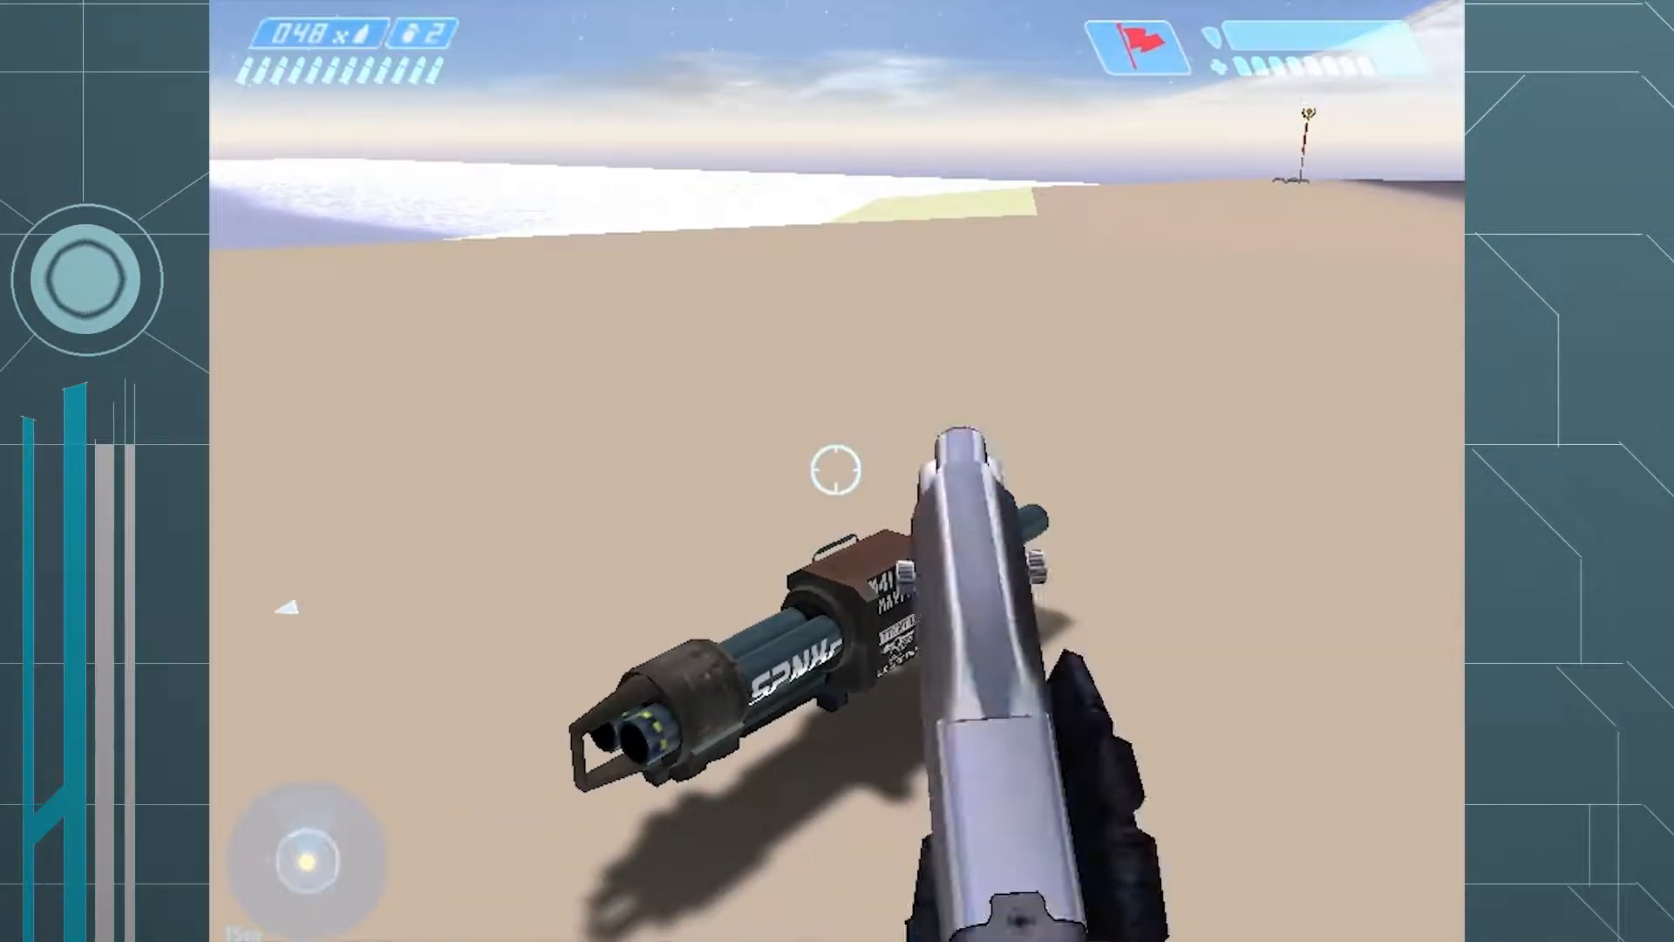
{"action": "key", "text": "Tab"}
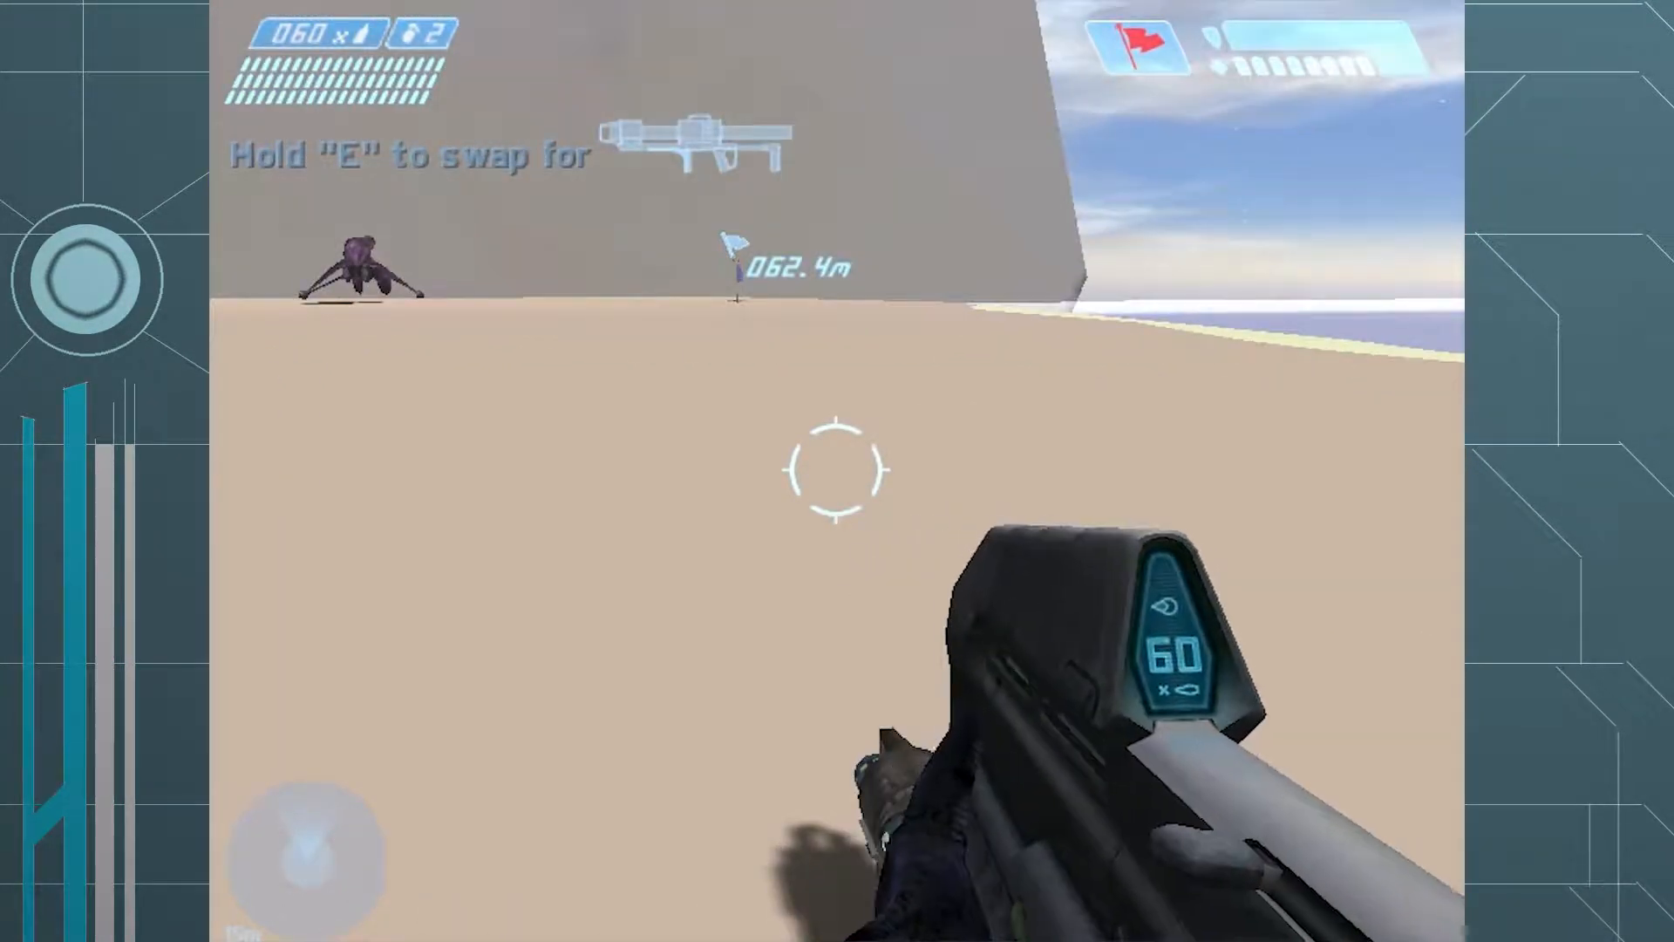
{"action": "key", "text": "e"}
- Carry the rocket launcher across the beach to the Banshee near the blue flag and board it
{"action": "key", "text": "w"}
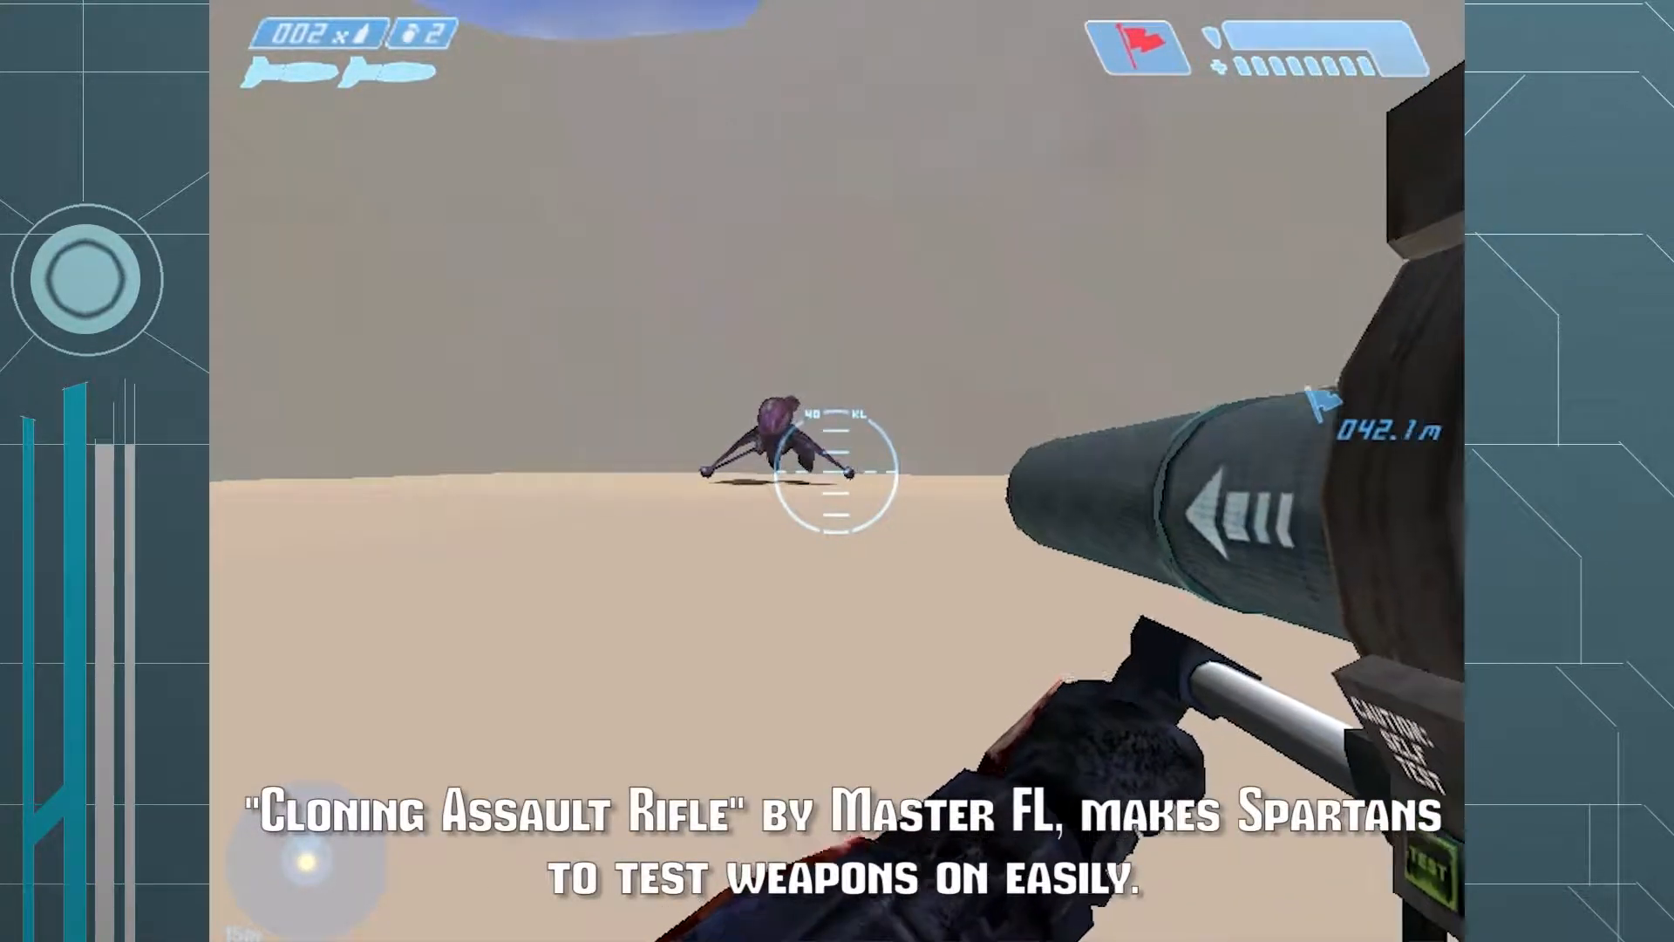
{"action": "key", "text": "w"}
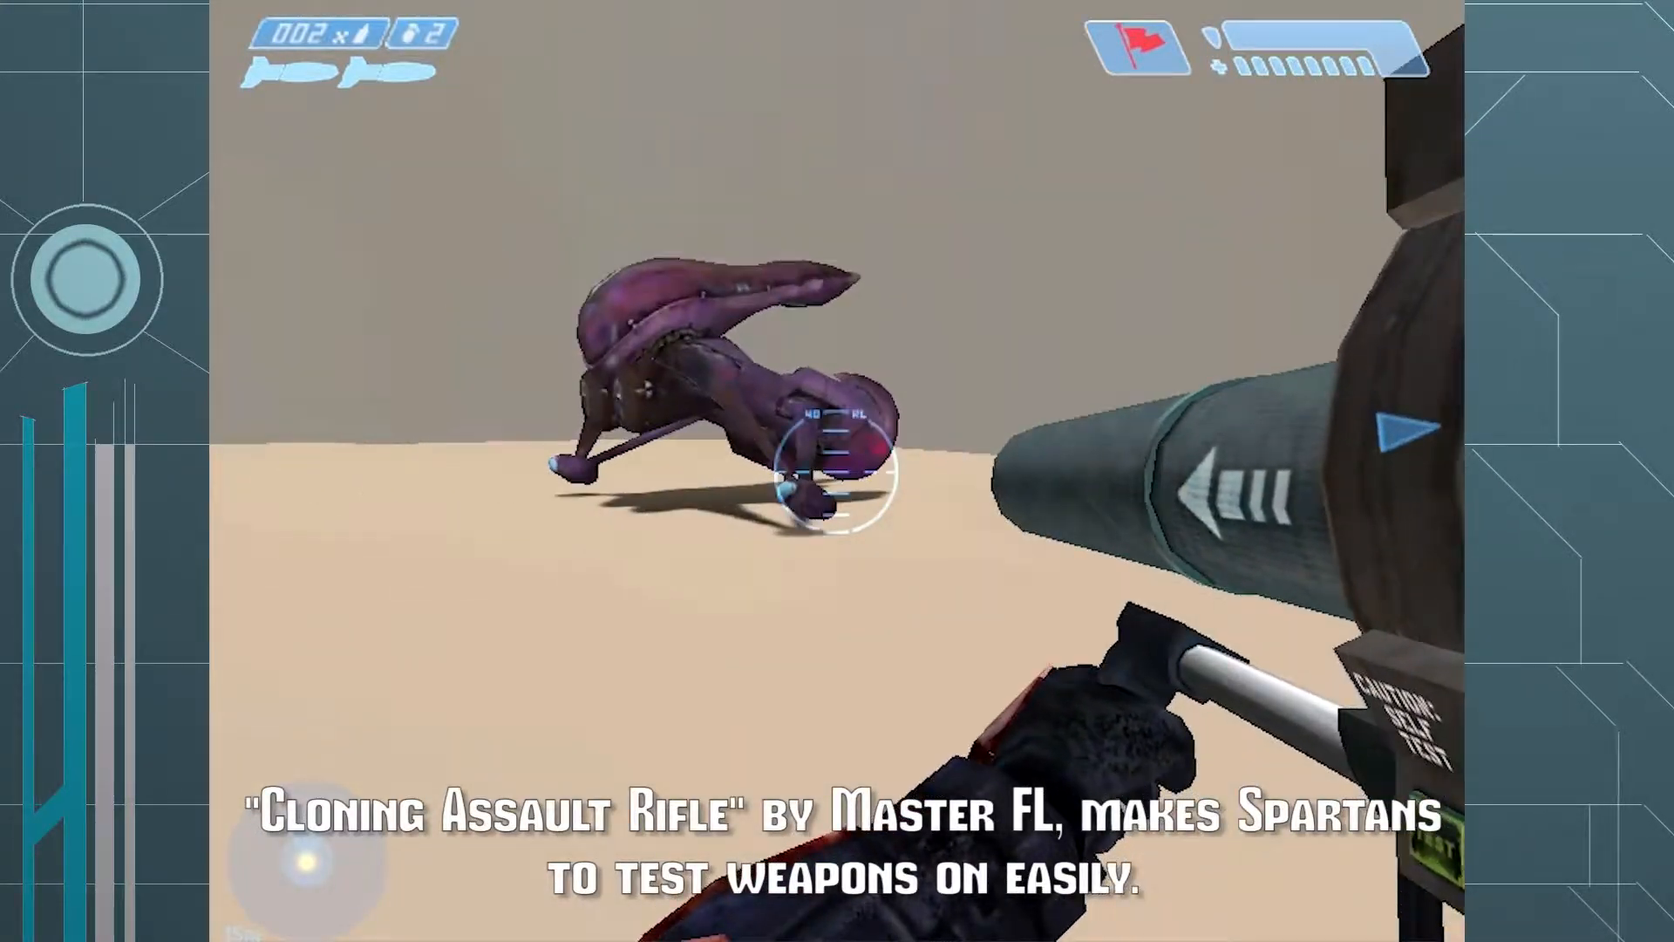
{"action": "key", "text": "w"}
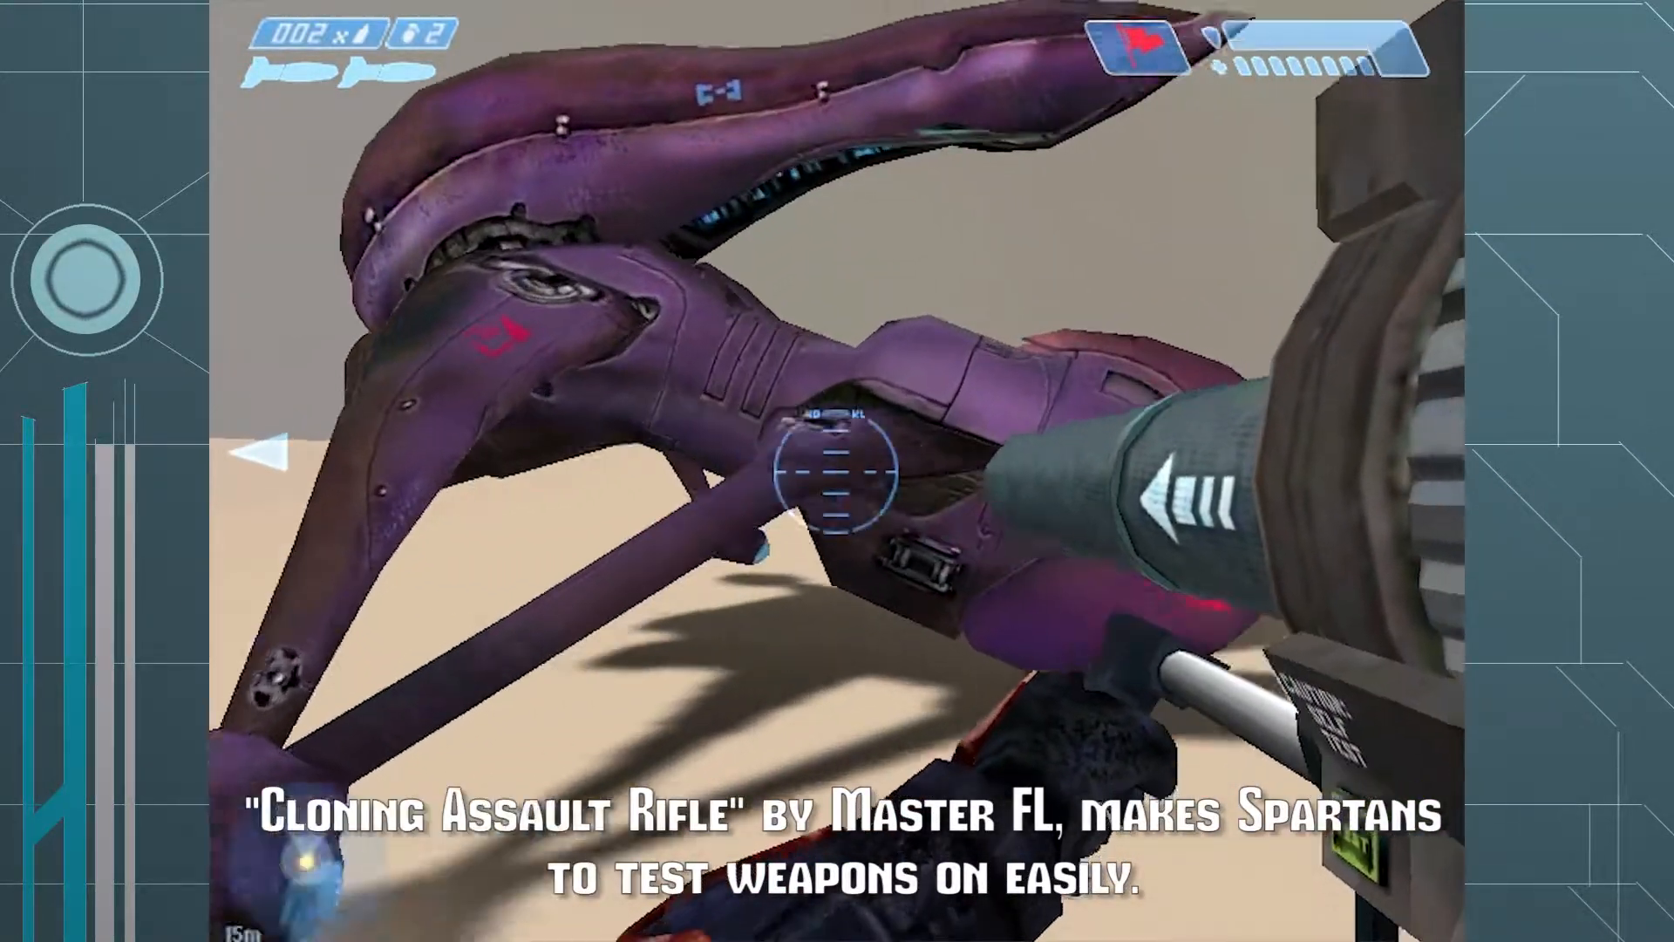
{"action": "key", "text": "w"}
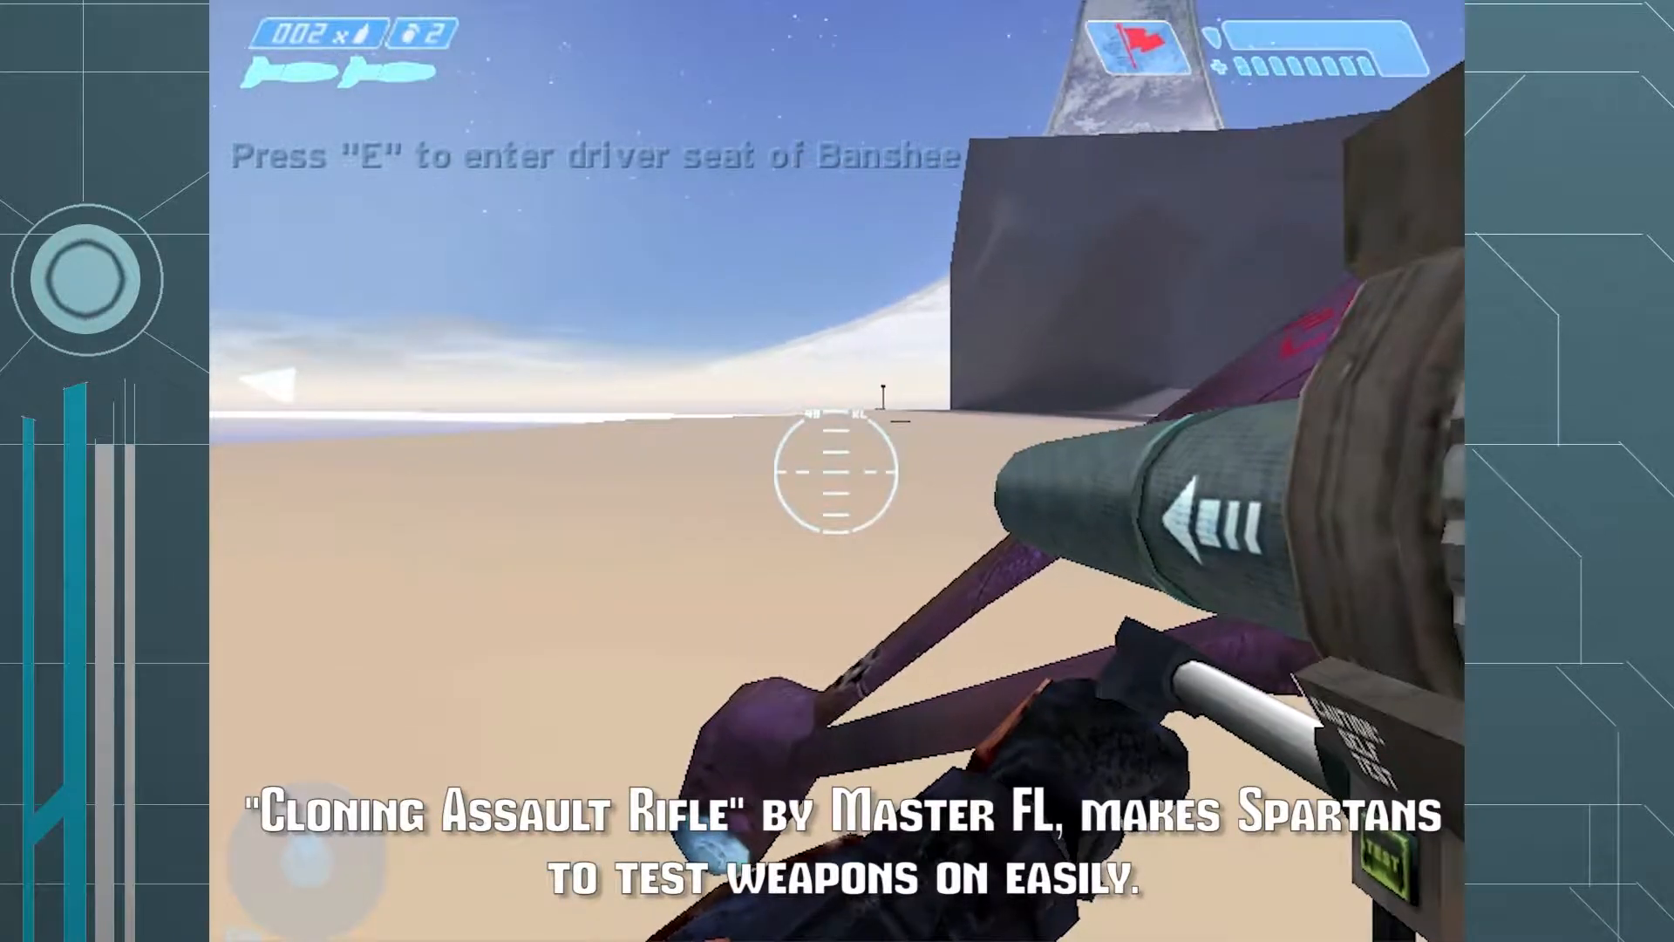
{"action": "key", "text": "w"}
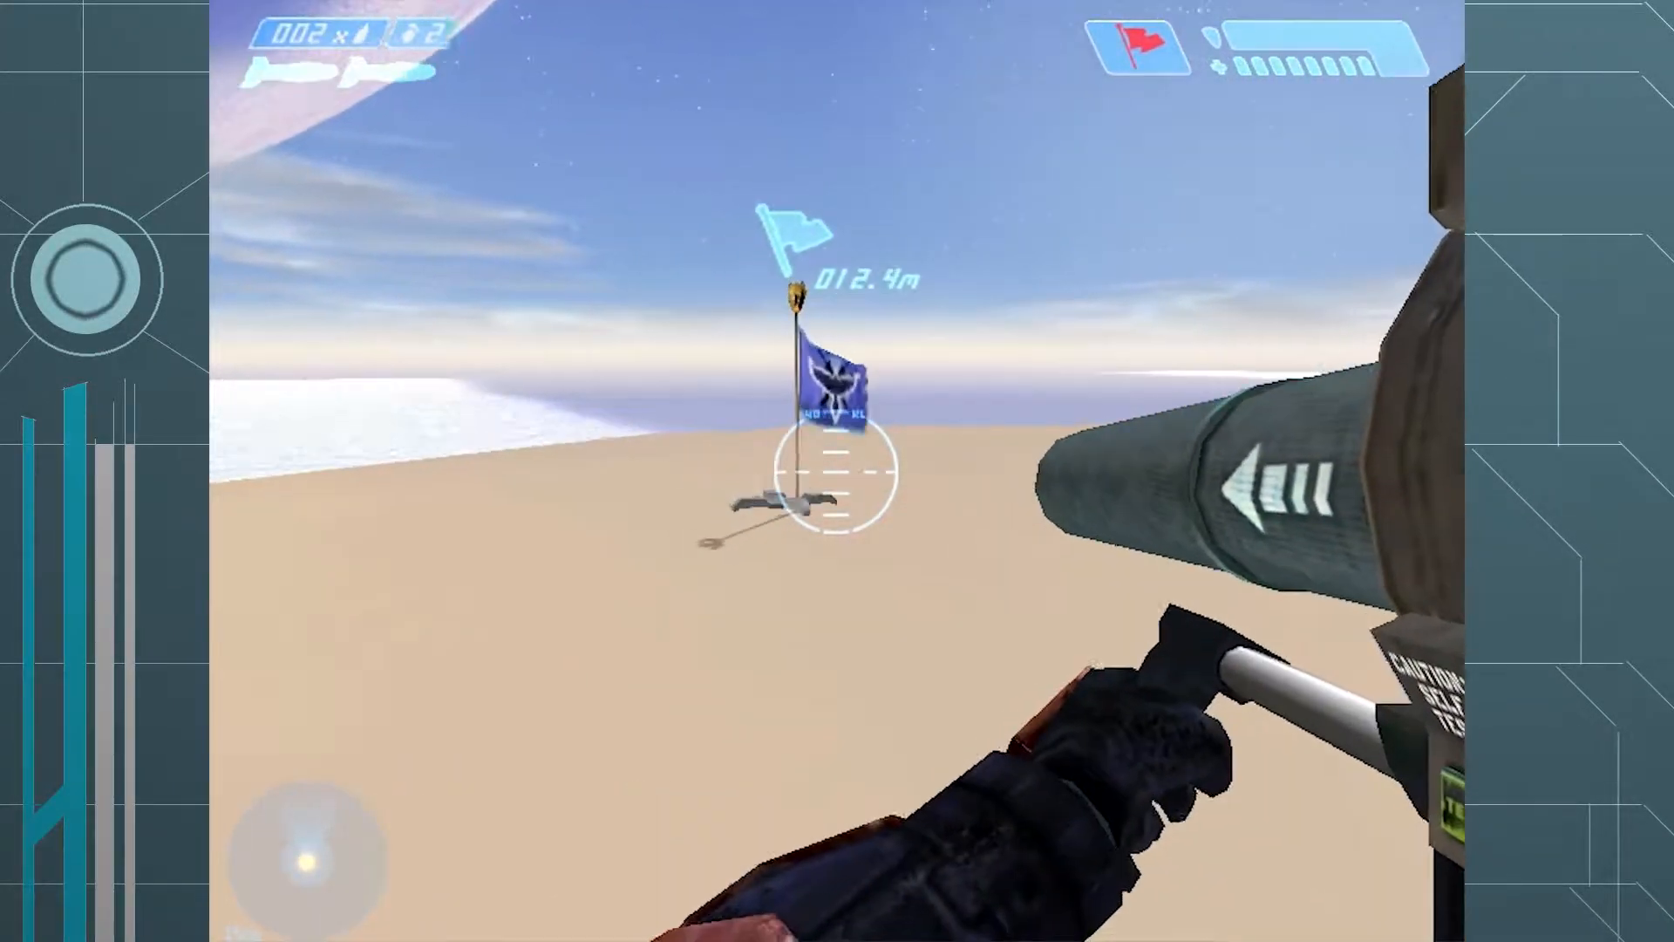
{"action": "key", "text": "w"}
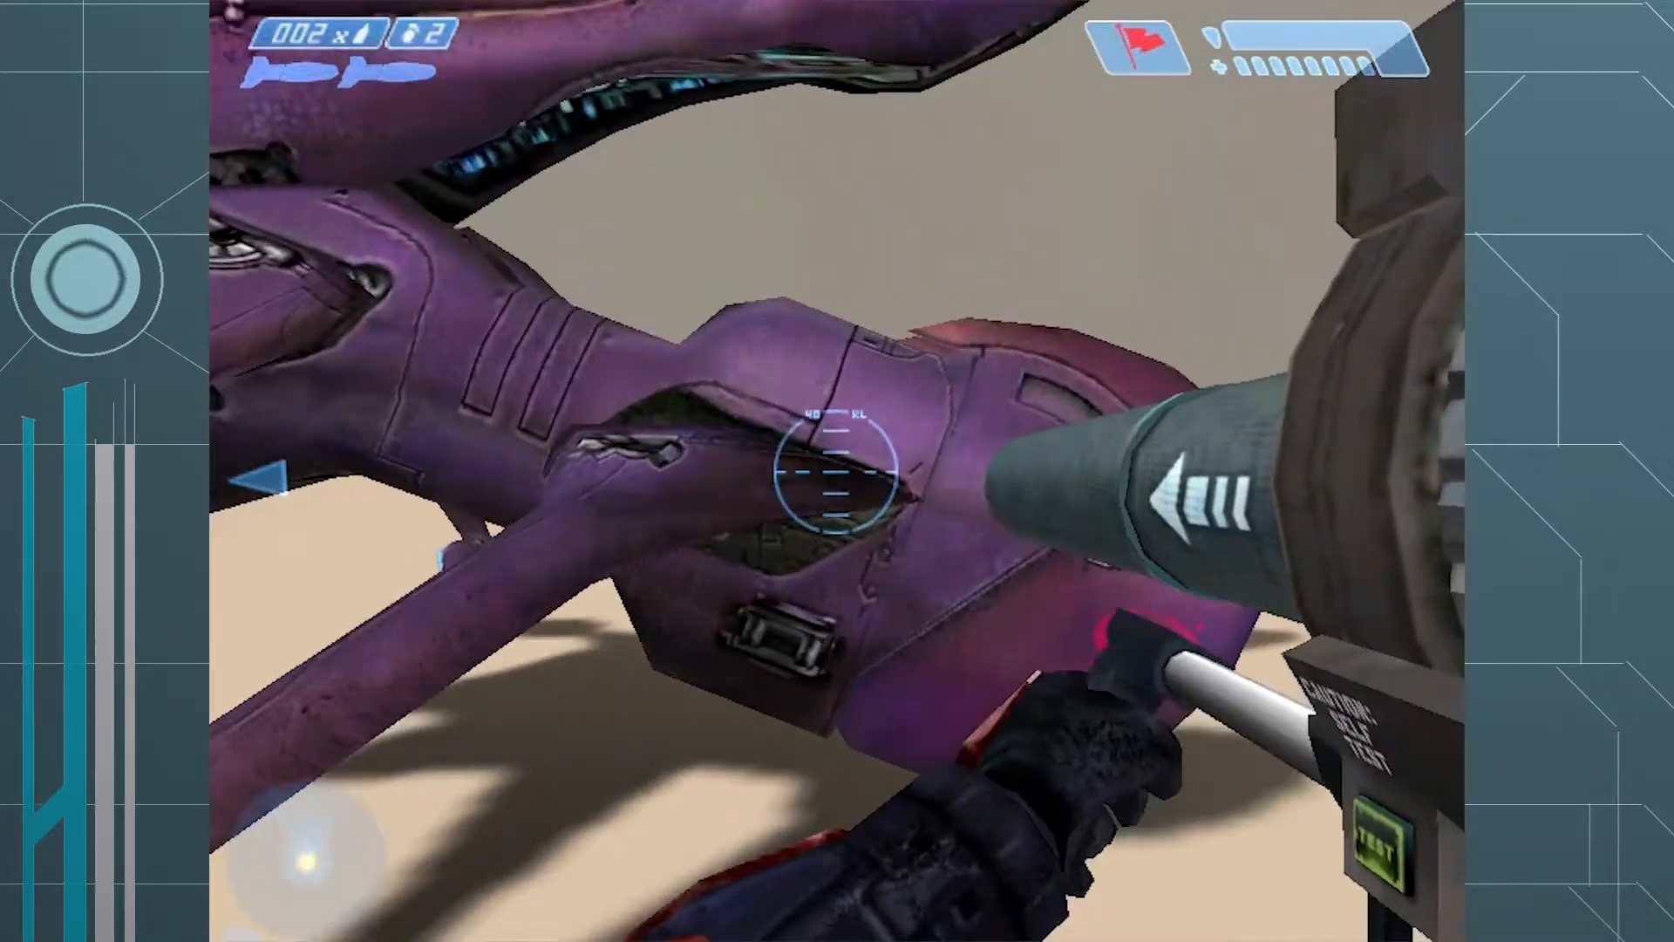
{"action": "key", "text": "e"}
- Fly the Banshee around the blue flag base, get out, and leave the CTF match
{"action": "key", "text": "w"}
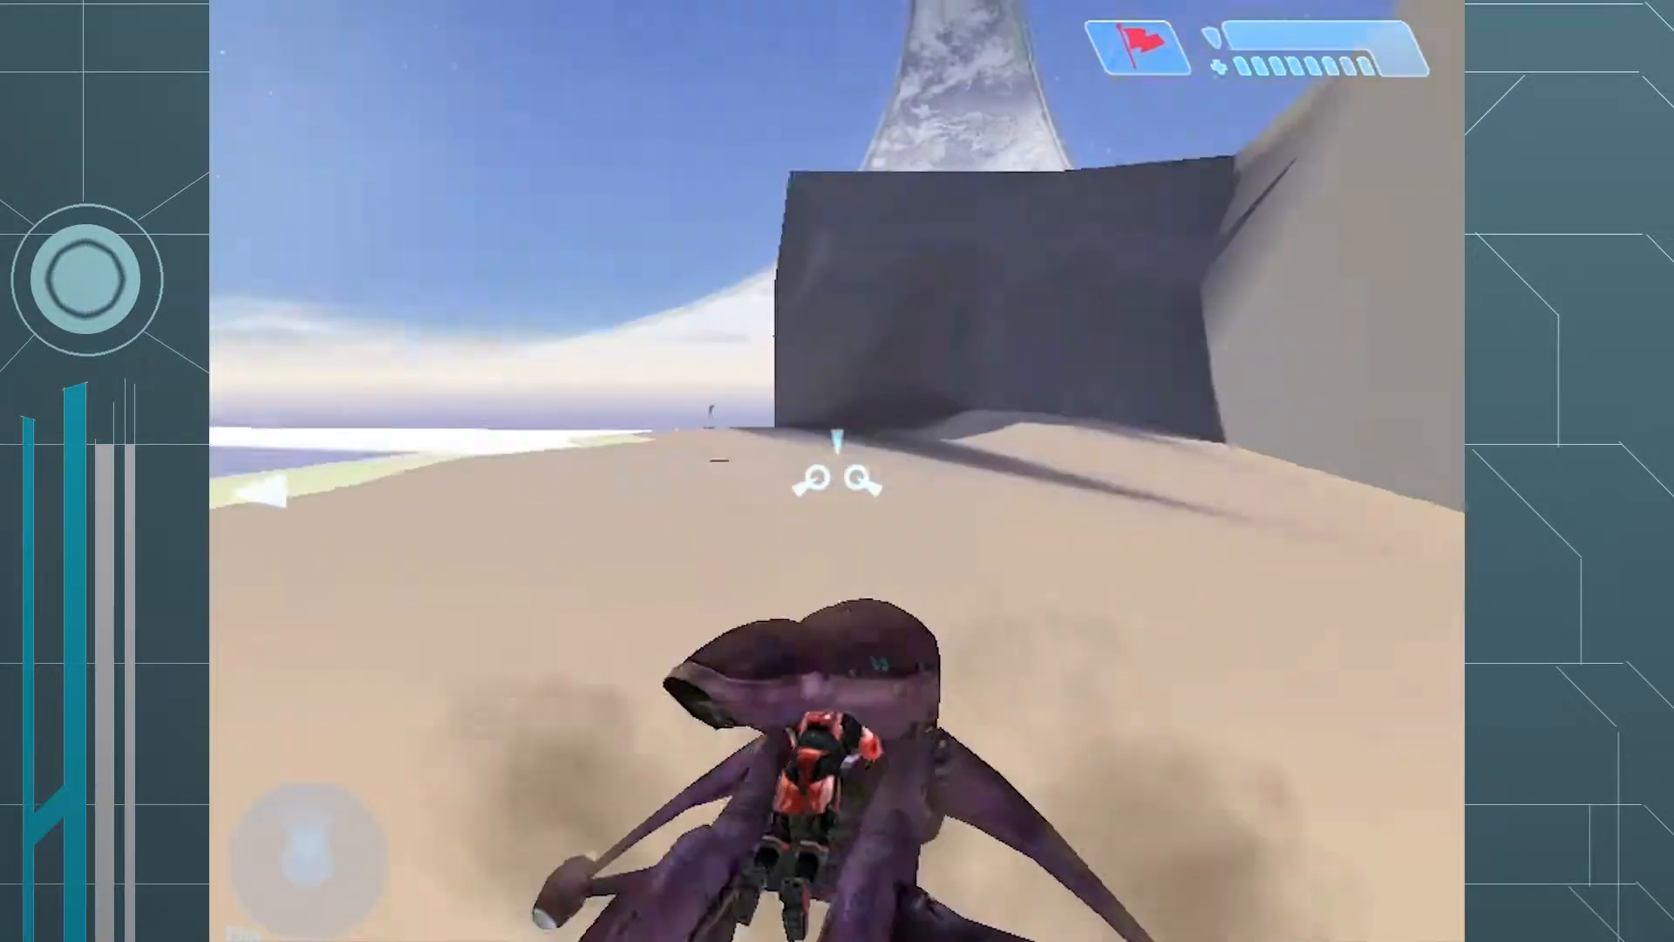
{"action": "key", "text": "w"}
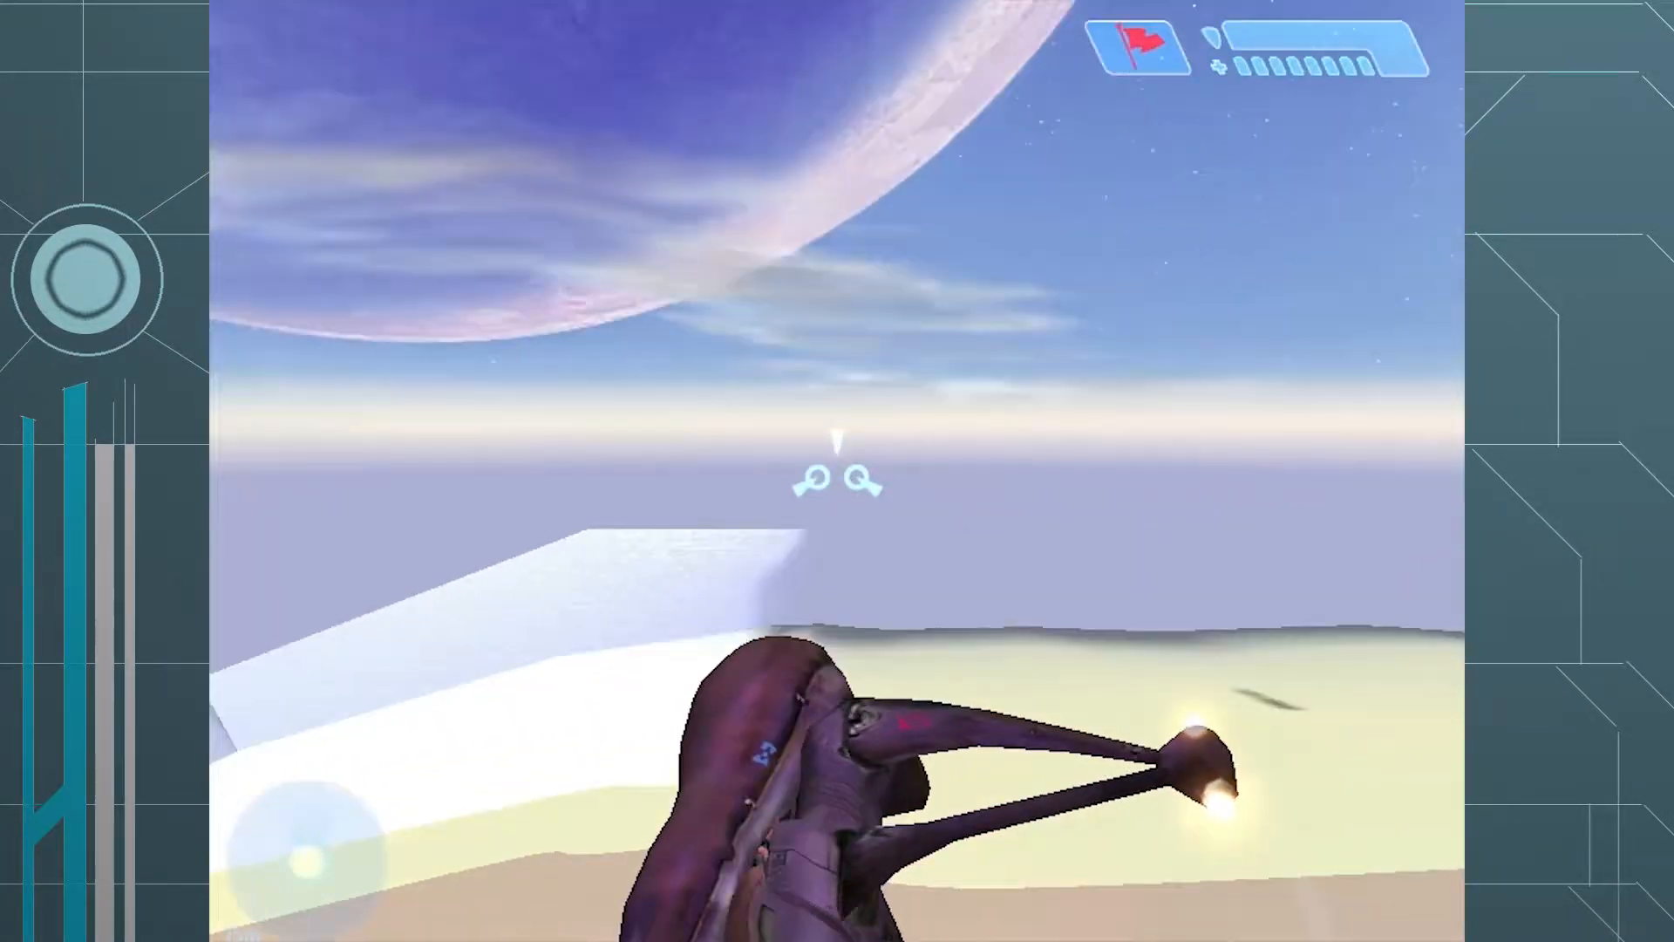
{"action": "key", "text": "w"}
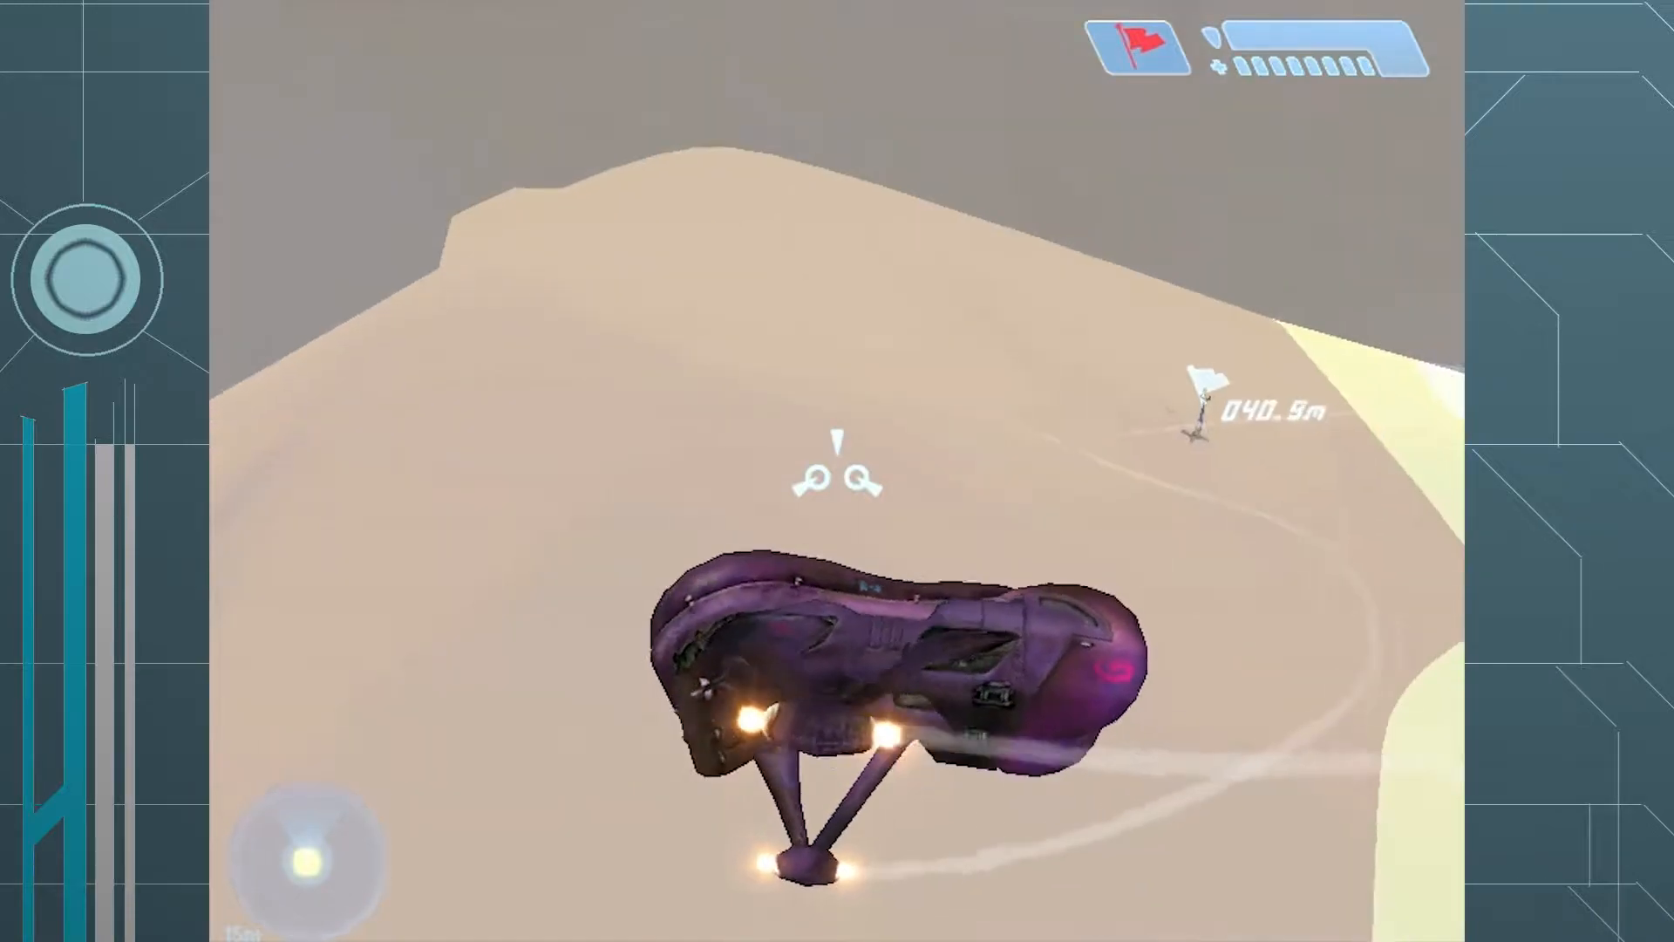
{"action": "key", "text": "w"}
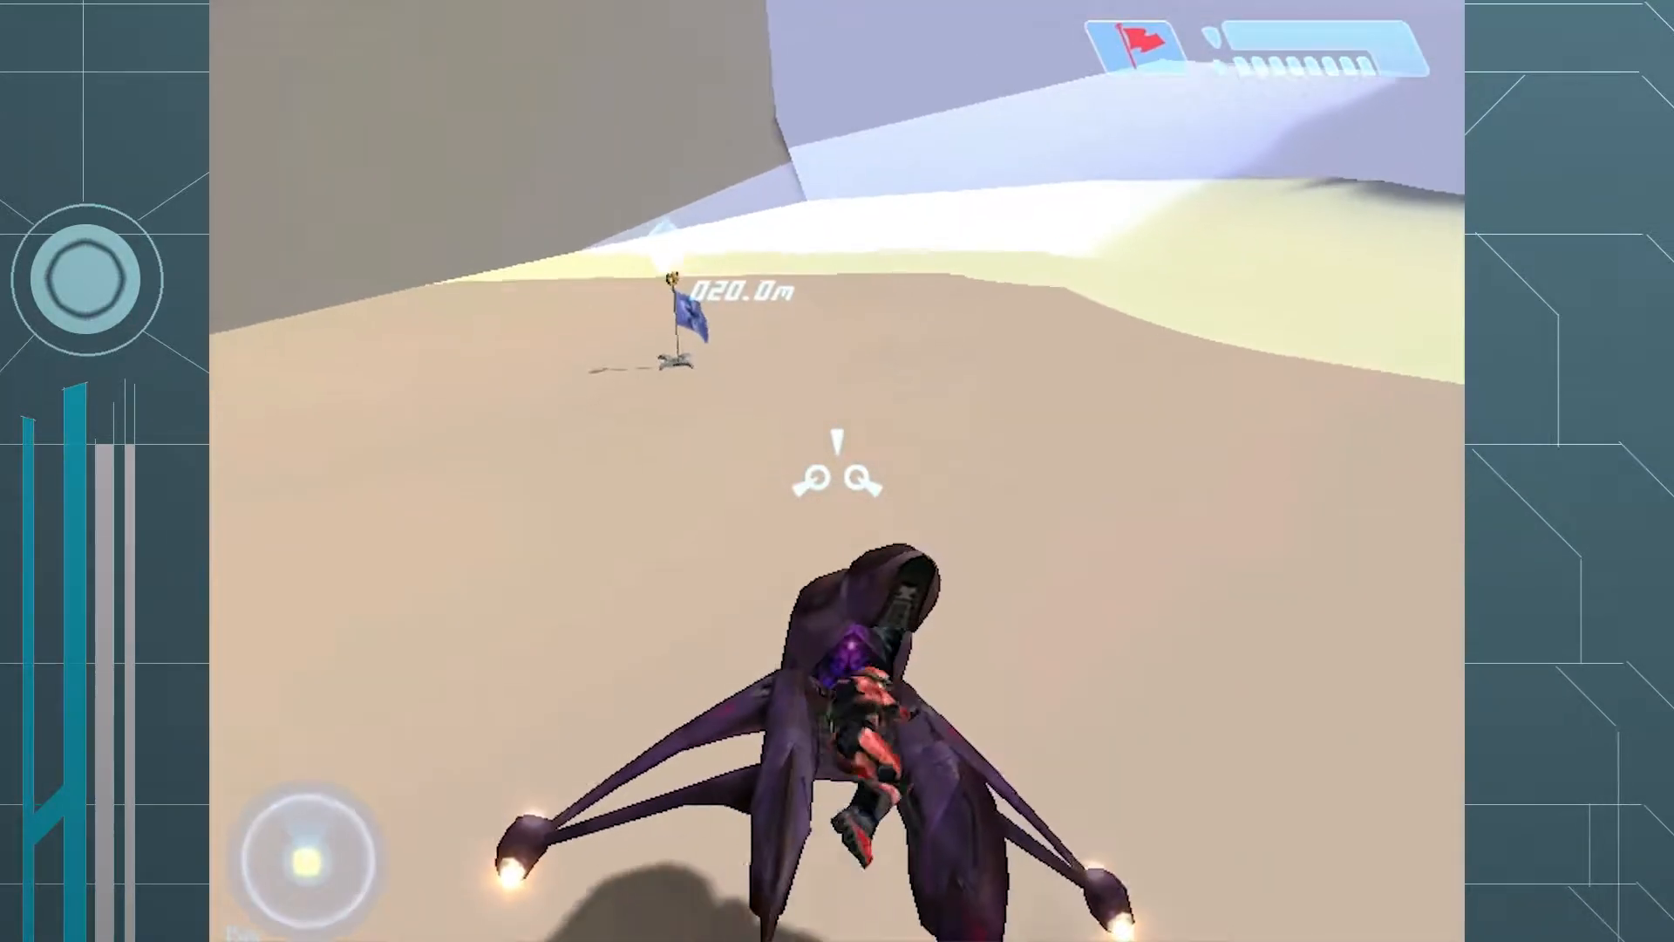
{"action": "key", "text": "e"}
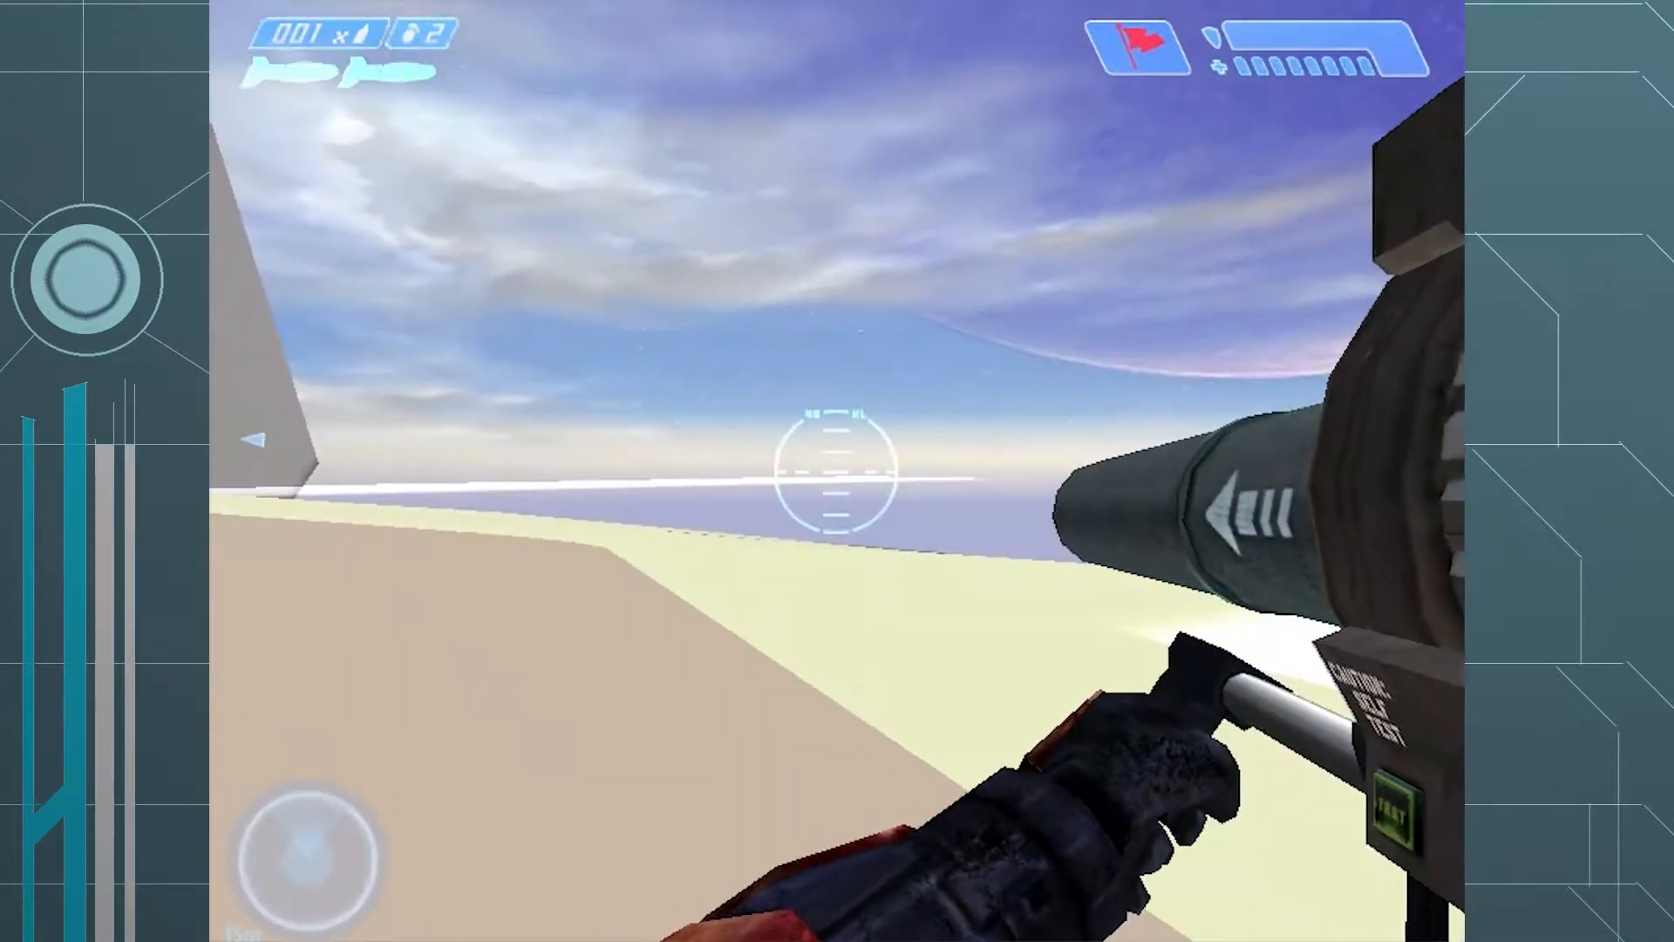
{"action": "key", "text": "Escape"}
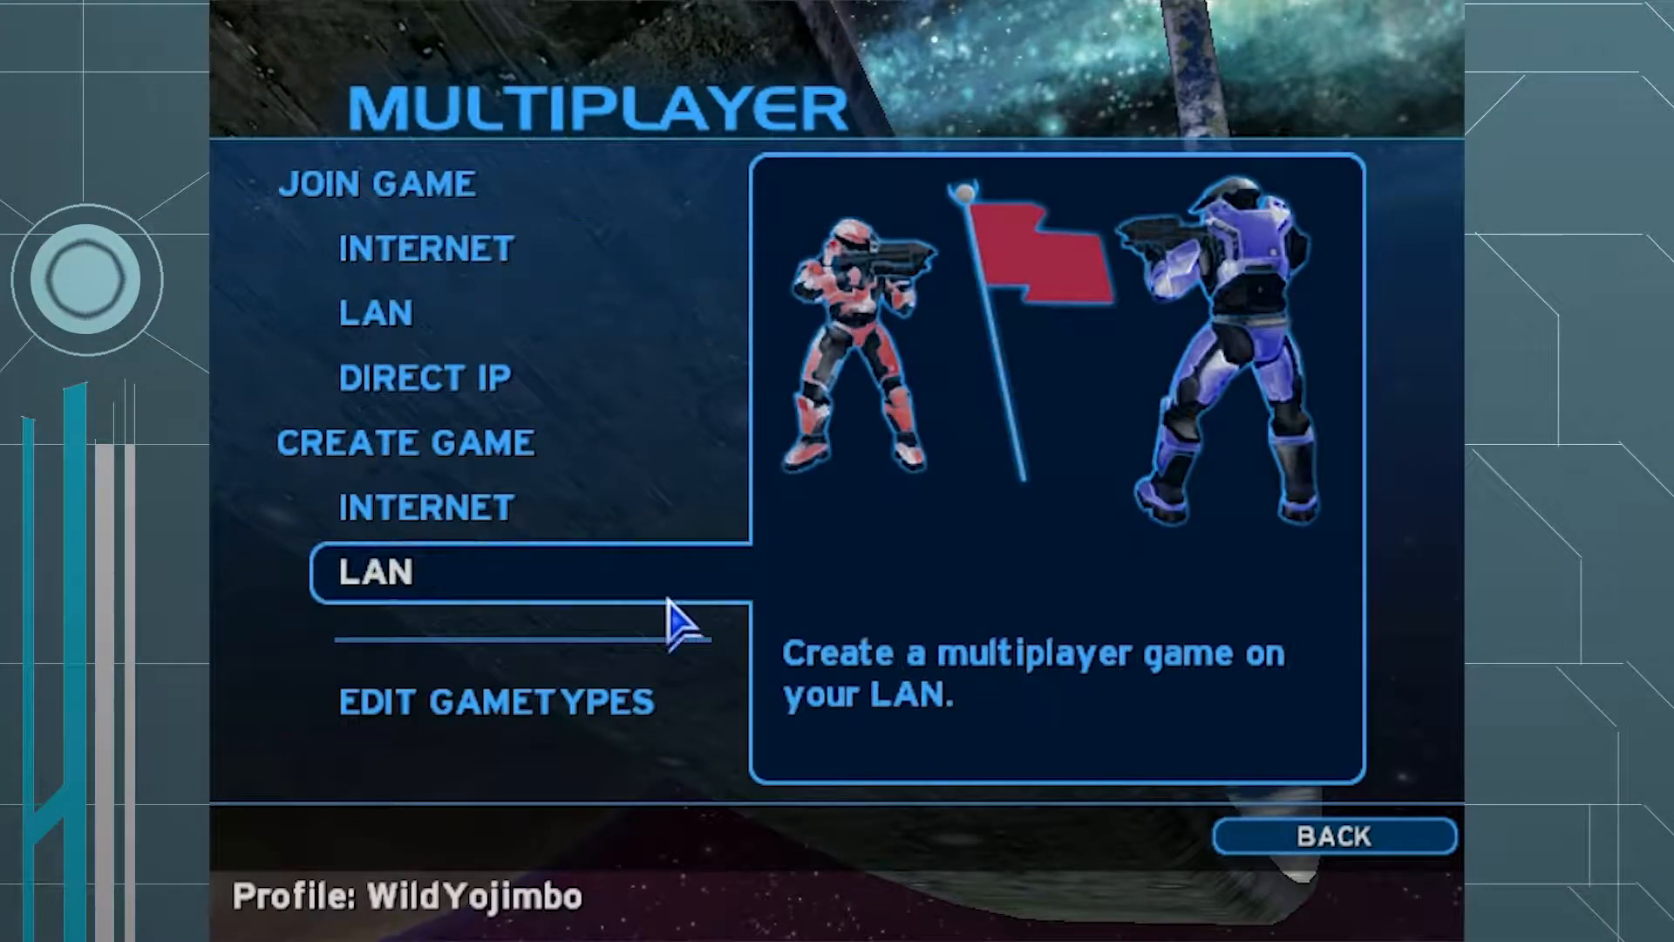
- Create and start a LAN game on floodbeach with the standard Assault gametype
{"action": "left_click", "coordinate": [358, 577]}
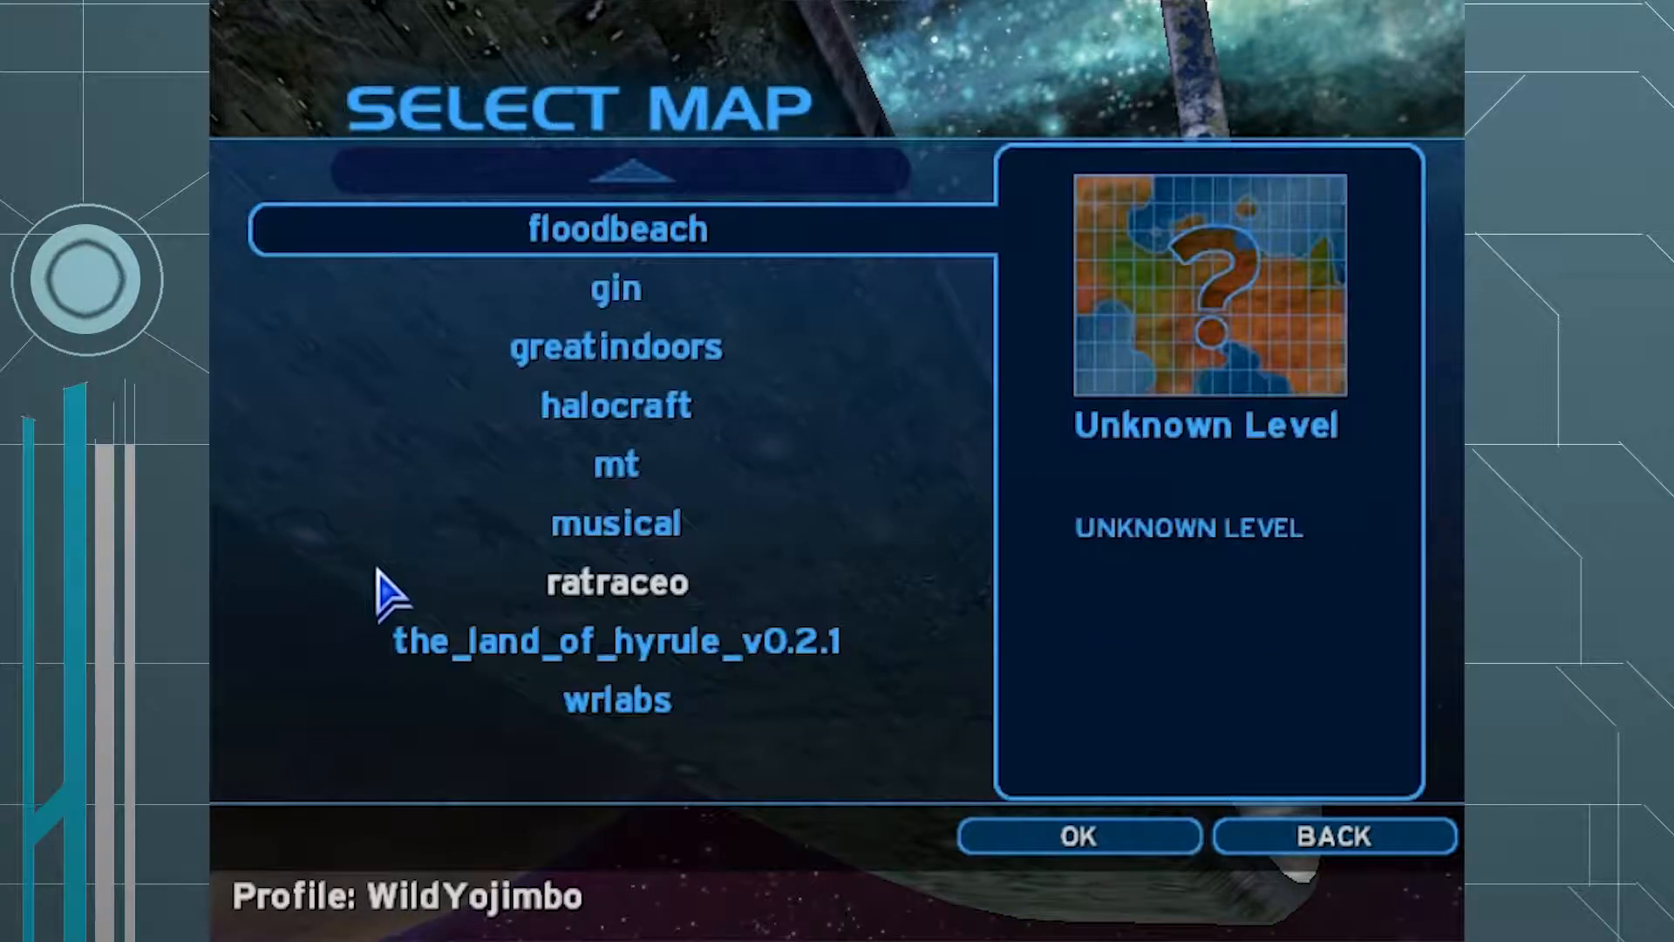
{"action": "left_click", "coordinate": [698, 233]}
{"action": "left_click", "coordinate": [652, 785]}
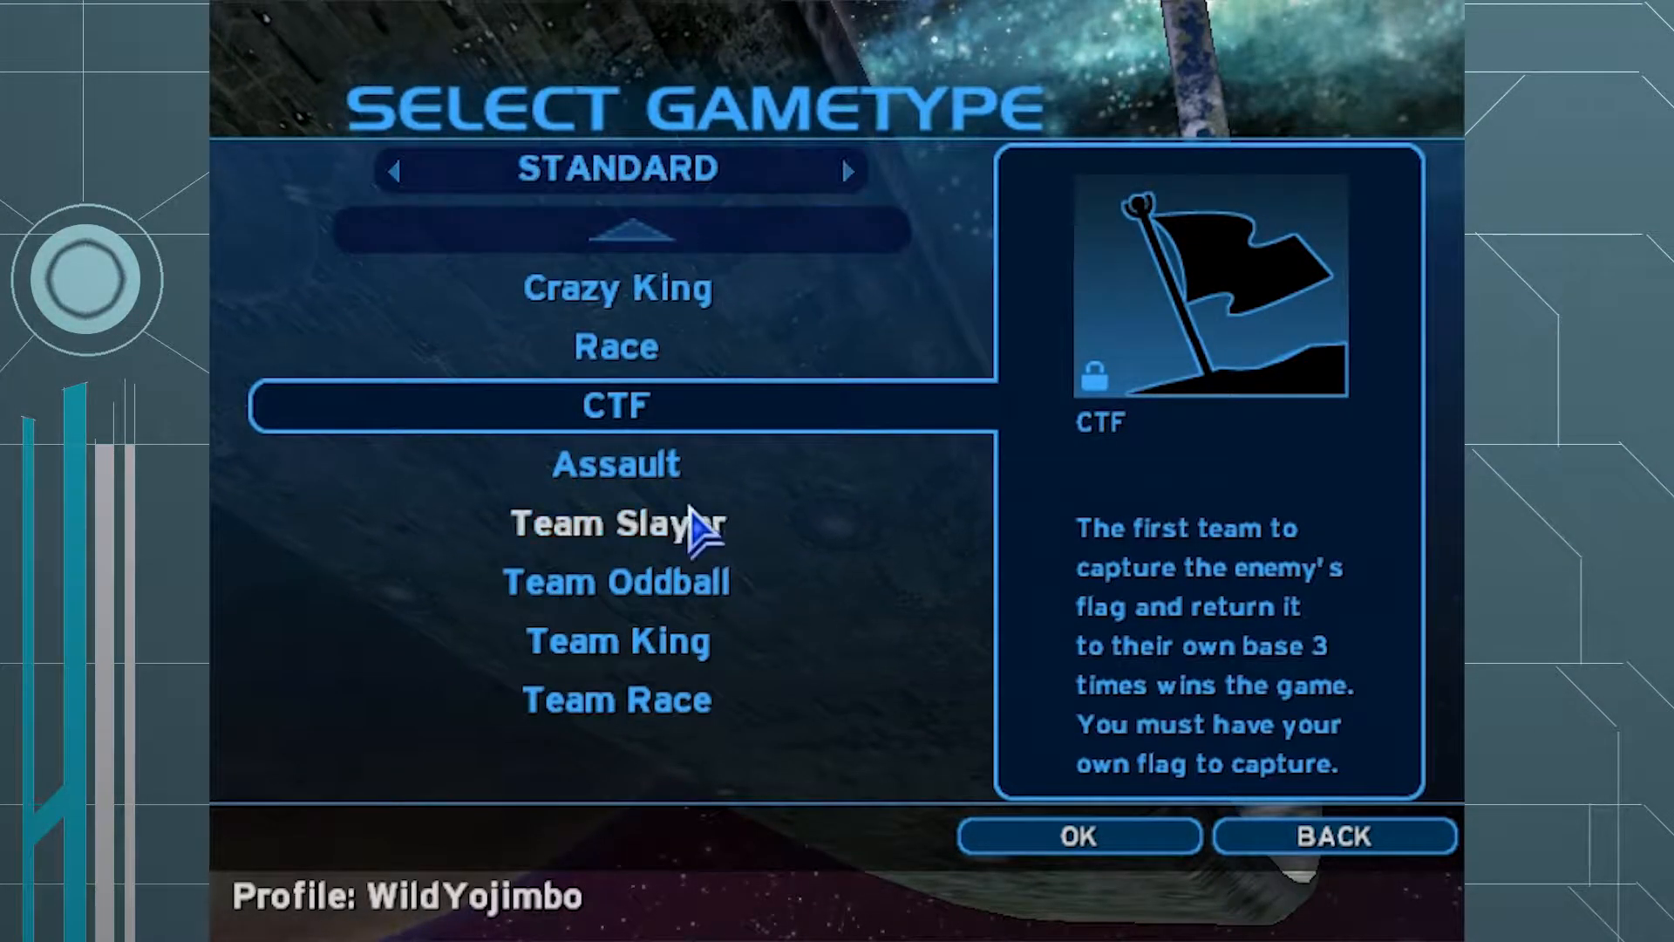
{"action": "left_click", "coordinate": [623, 234]}
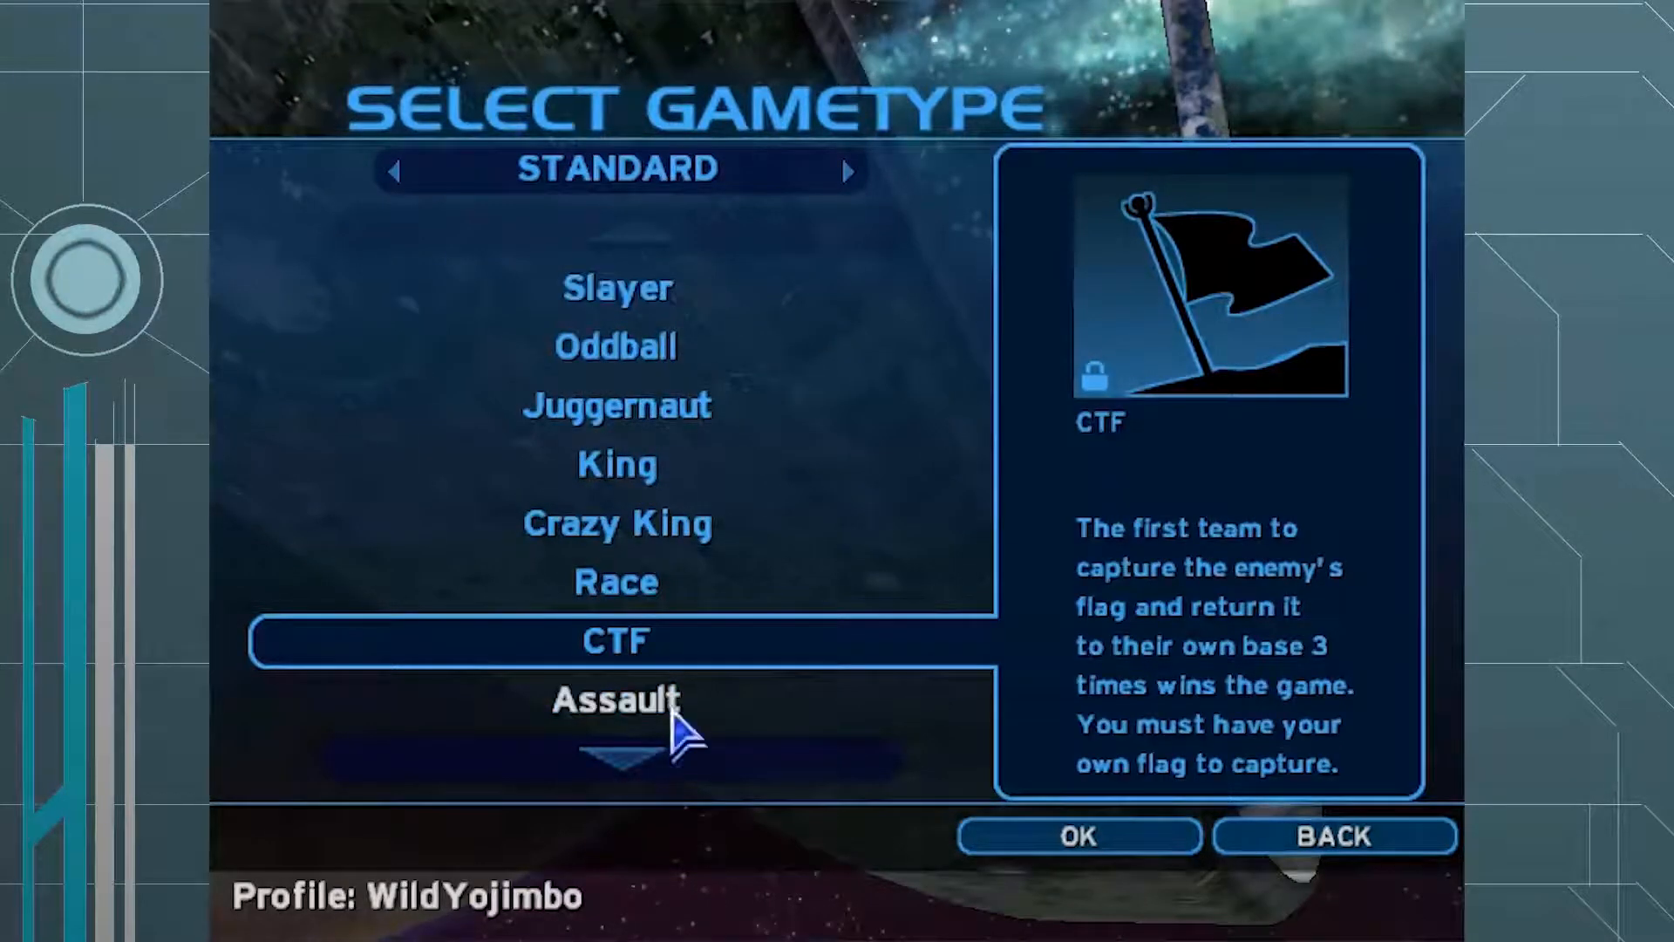
{"action": "left_click", "coordinate": [672, 785]}
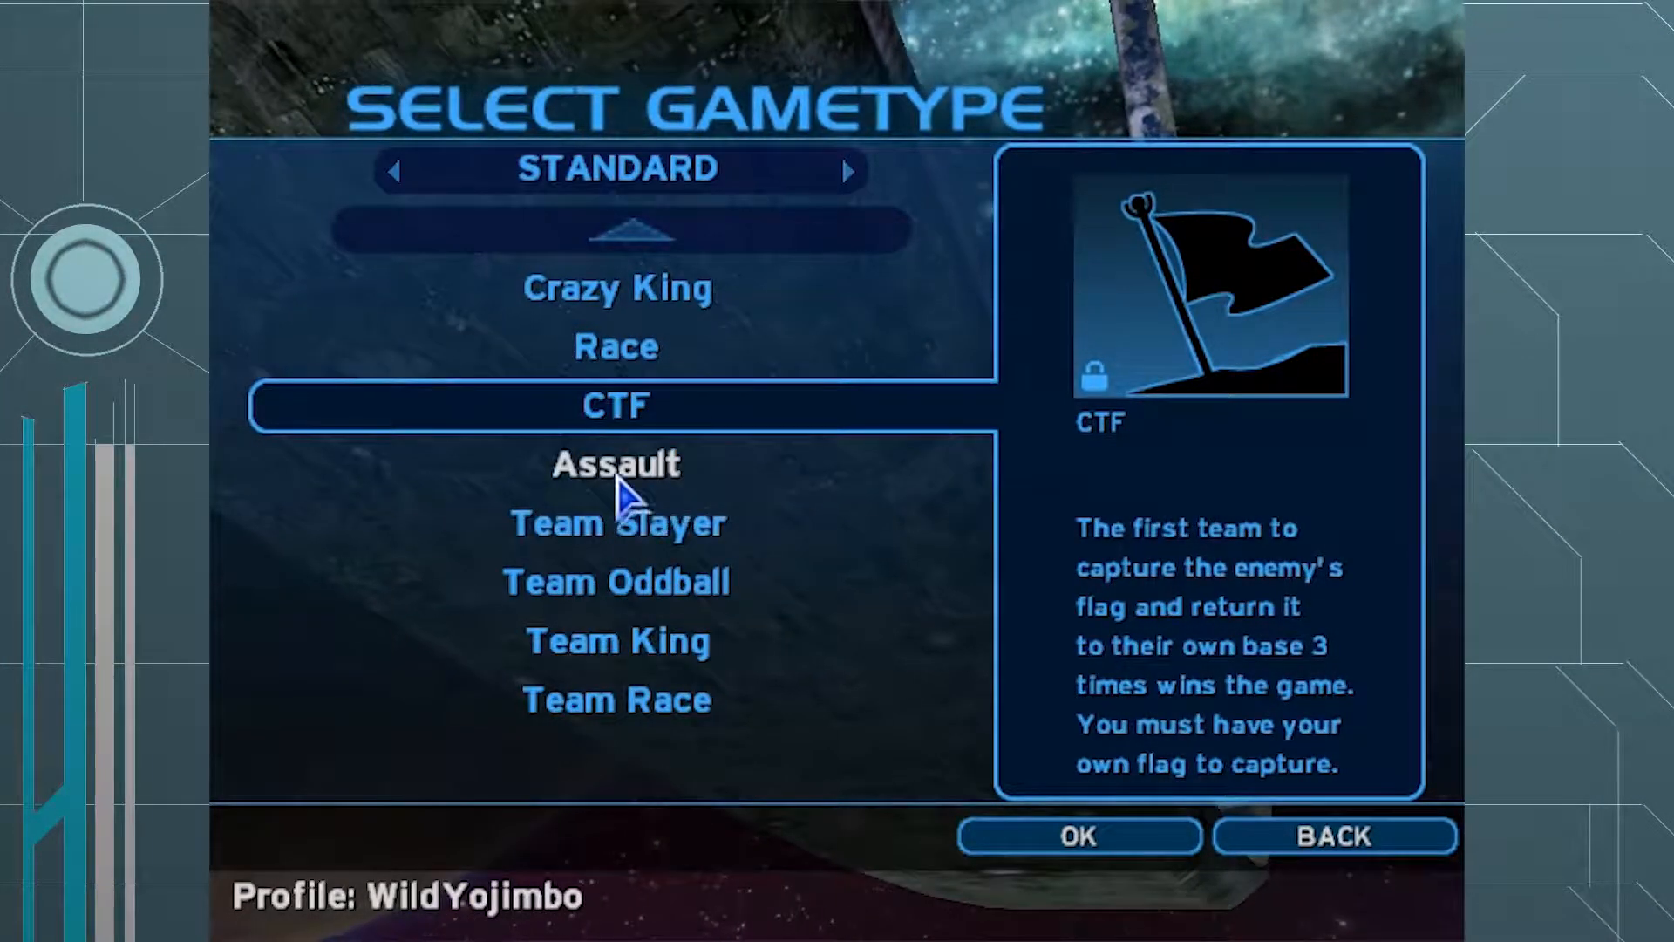
{"action": "left_click", "coordinate": [558, 475]}
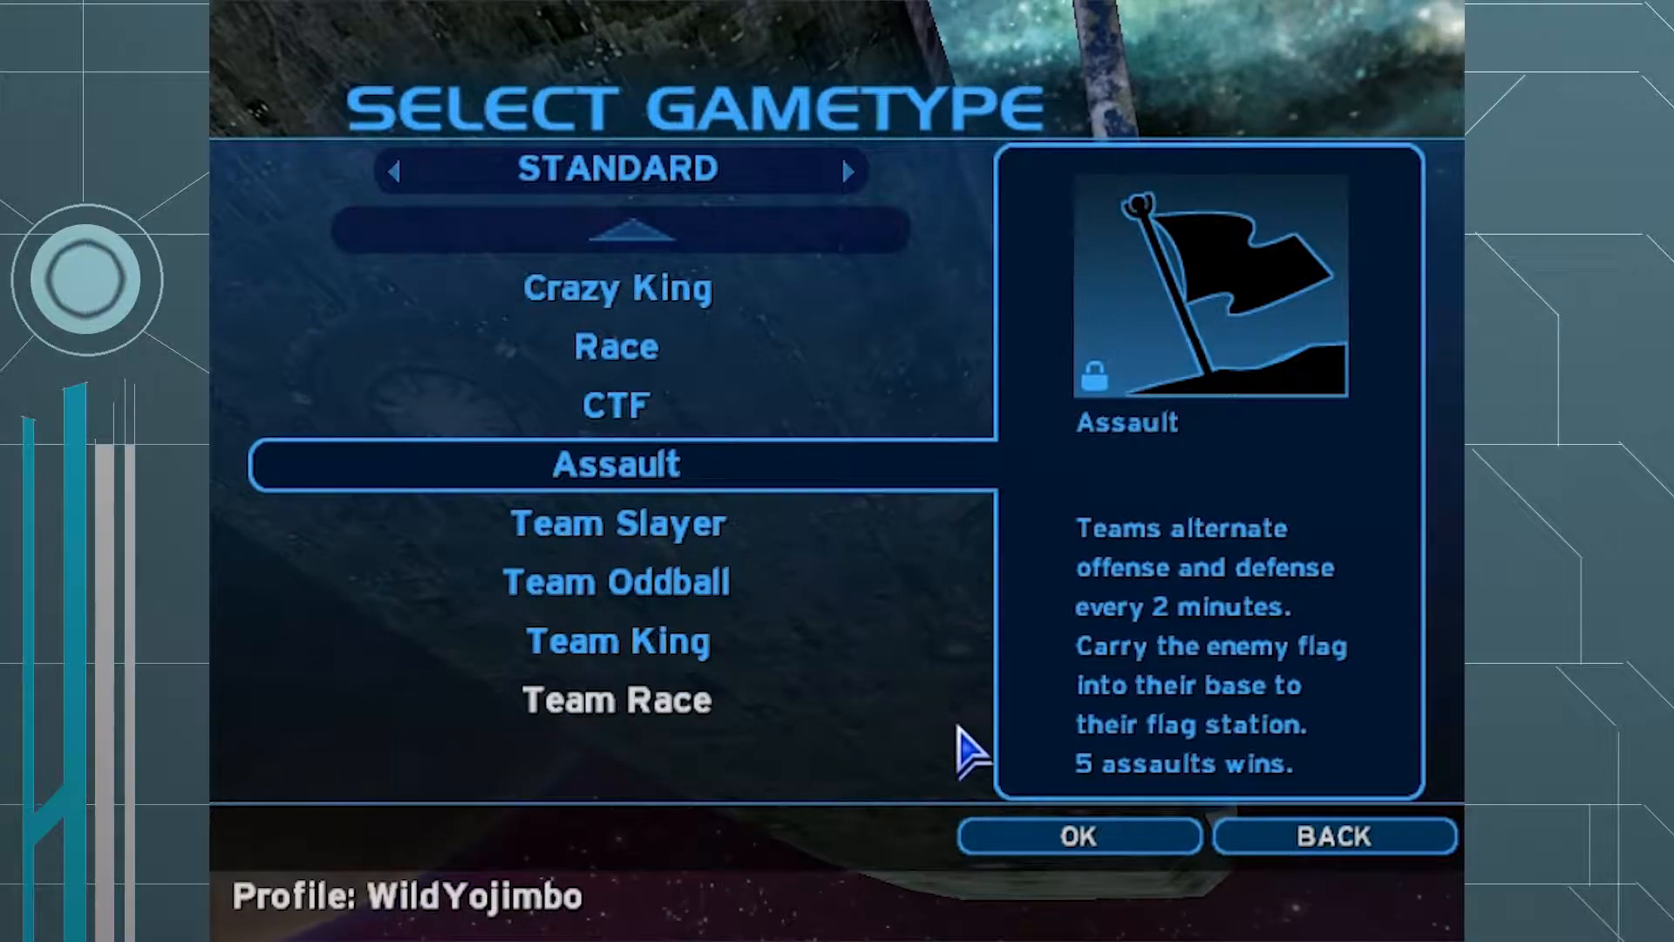
{"action": "left_click", "coordinate": [616, 468]}
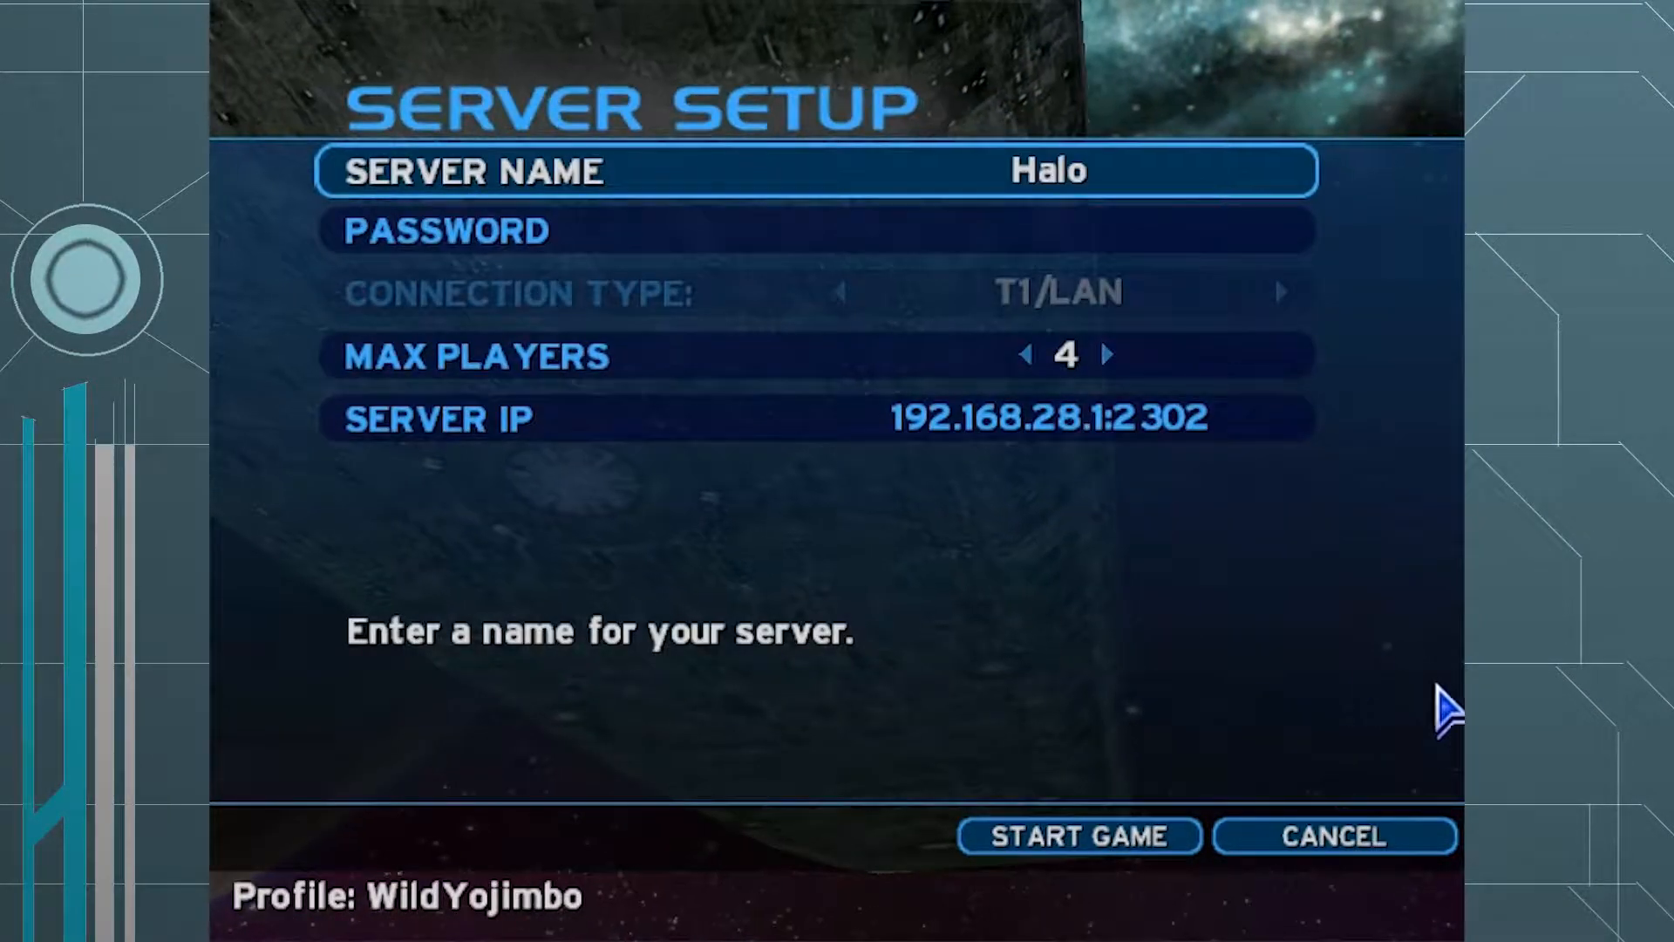
{"action": "left_click", "coordinate": [1177, 835]}
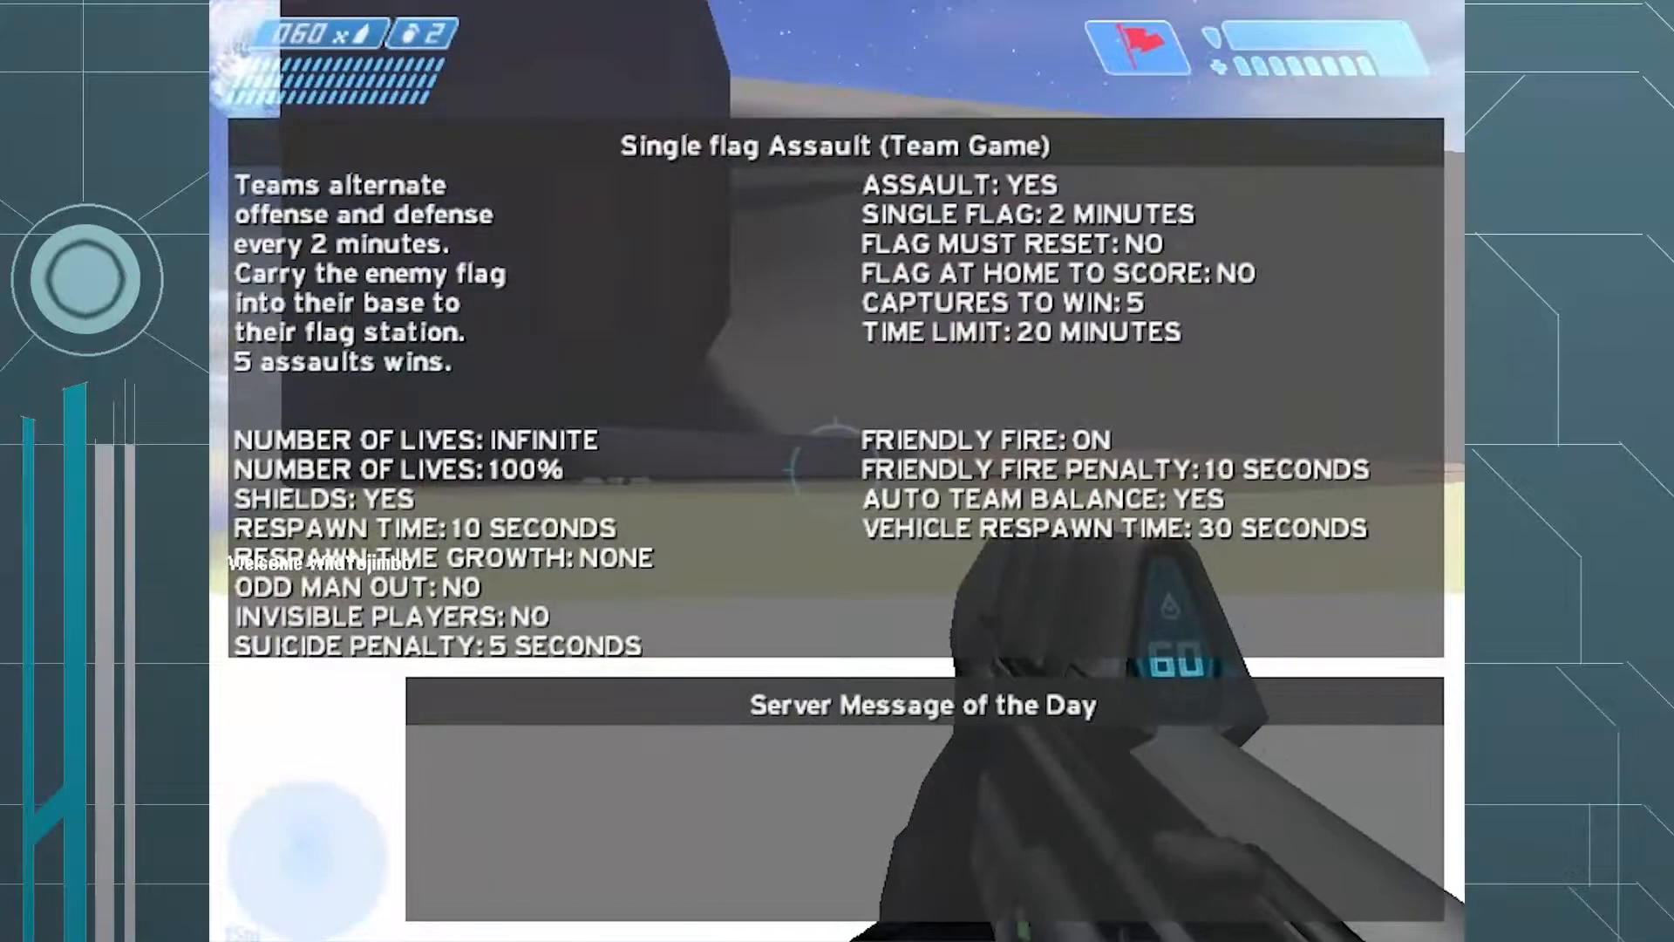
- In the Assault match, walk from the spawn past the empty flag stand to the rocket launcher
{"action": "key", "text": "w"}
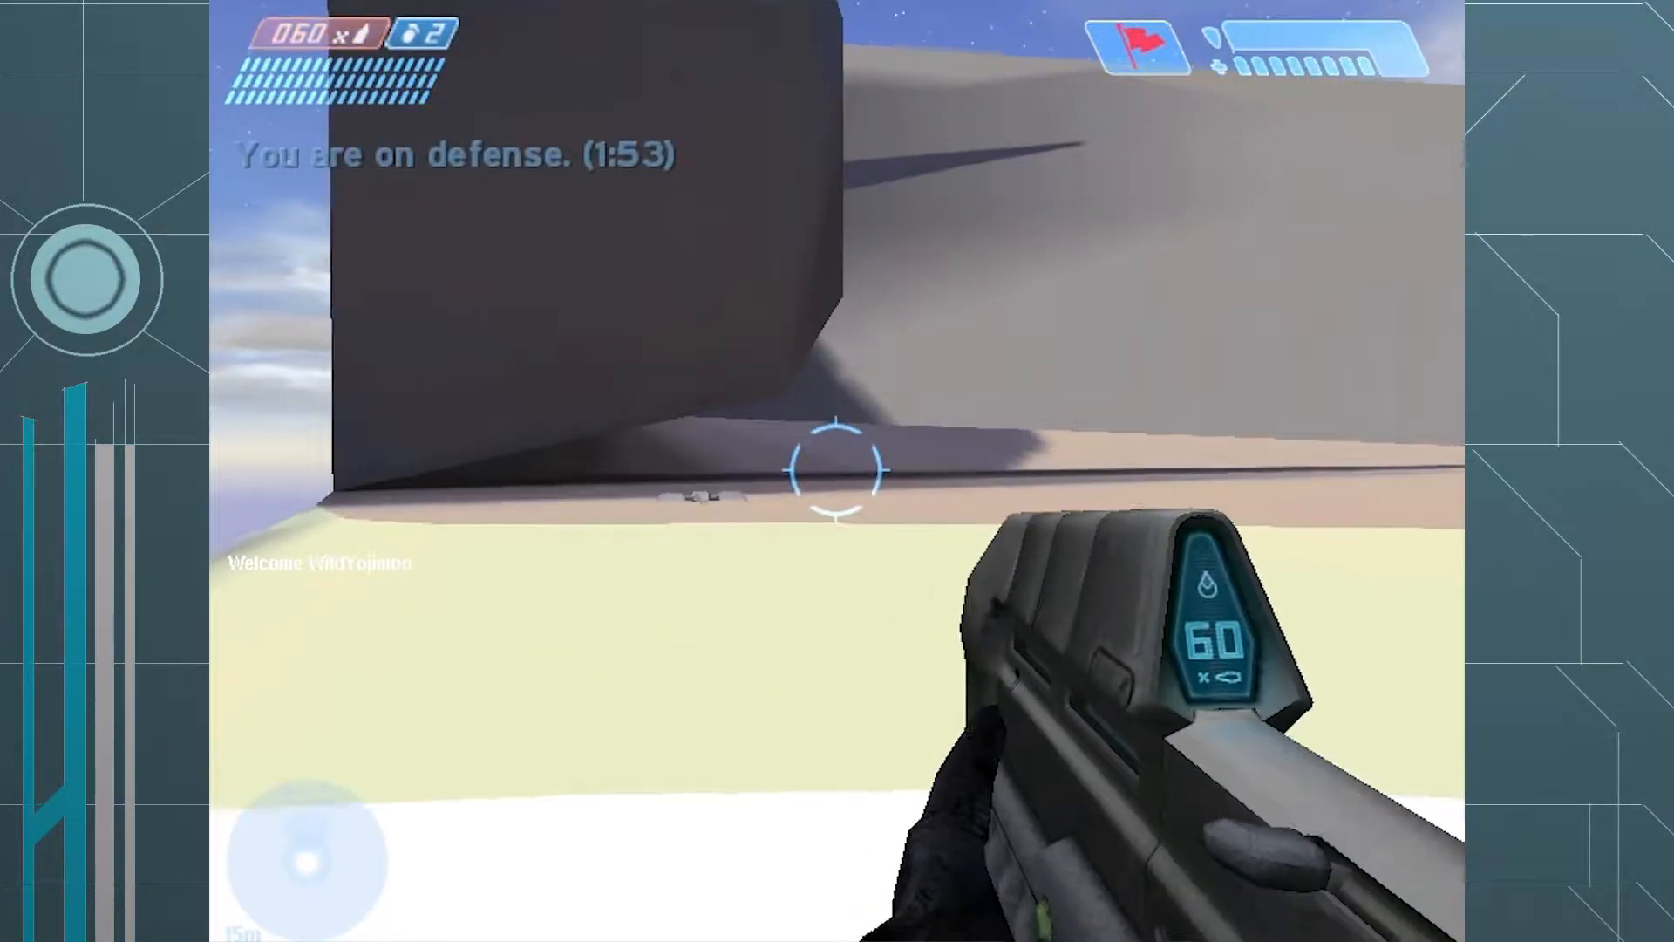
{"action": "key", "text": "w"}
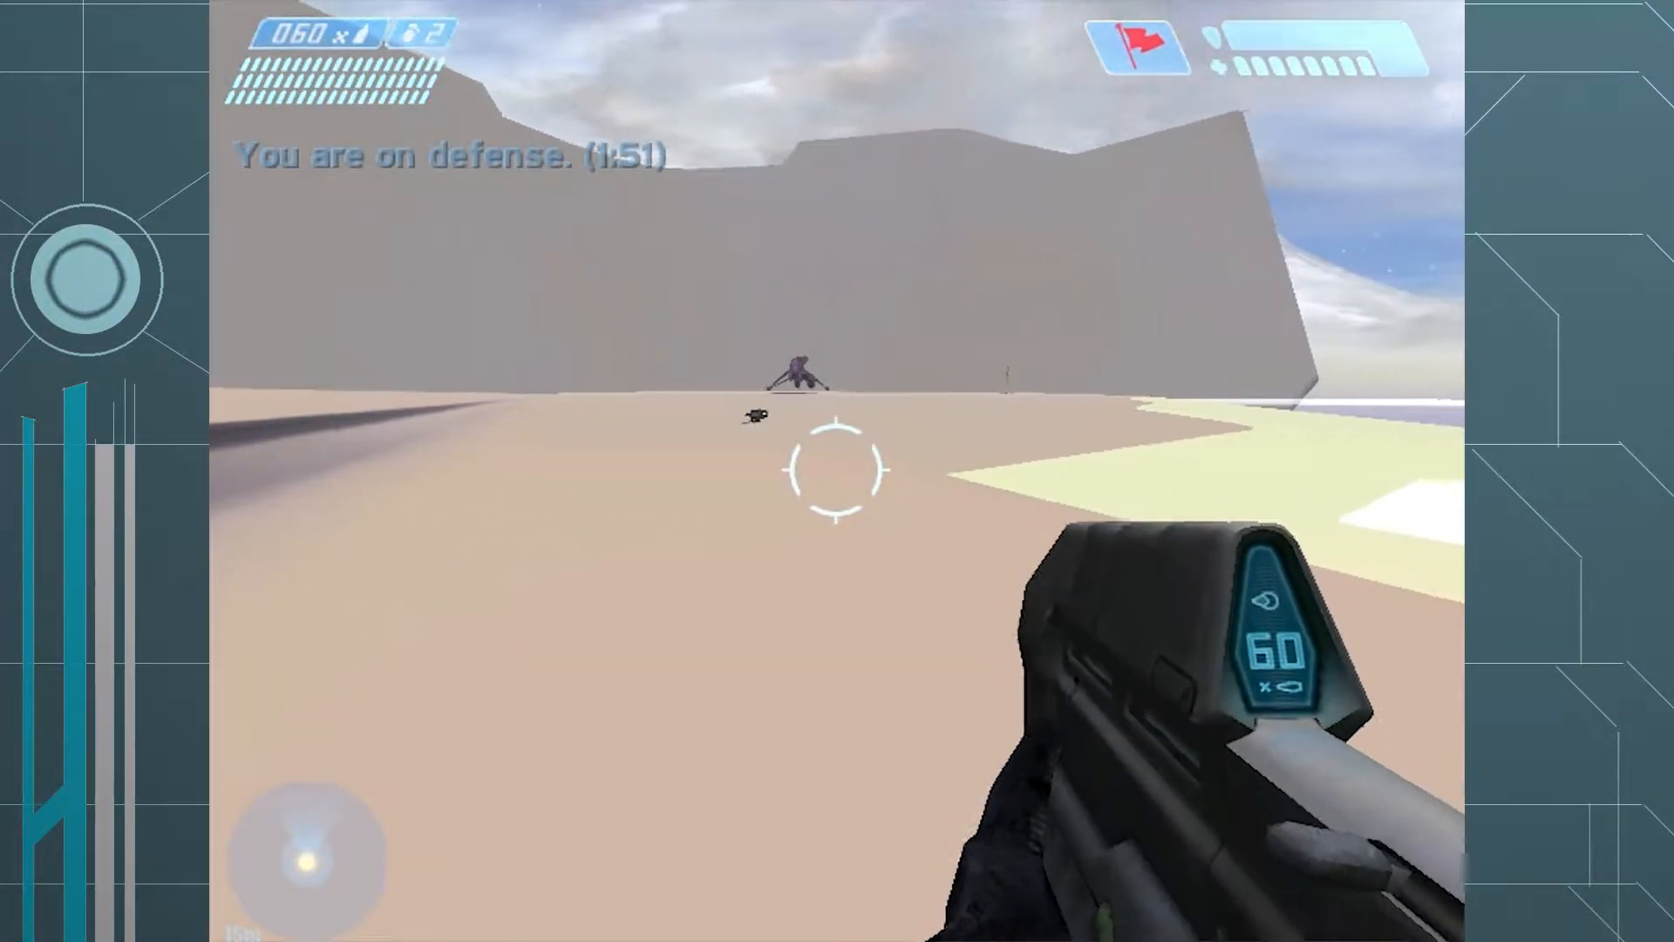
{"action": "key", "text": "w"}
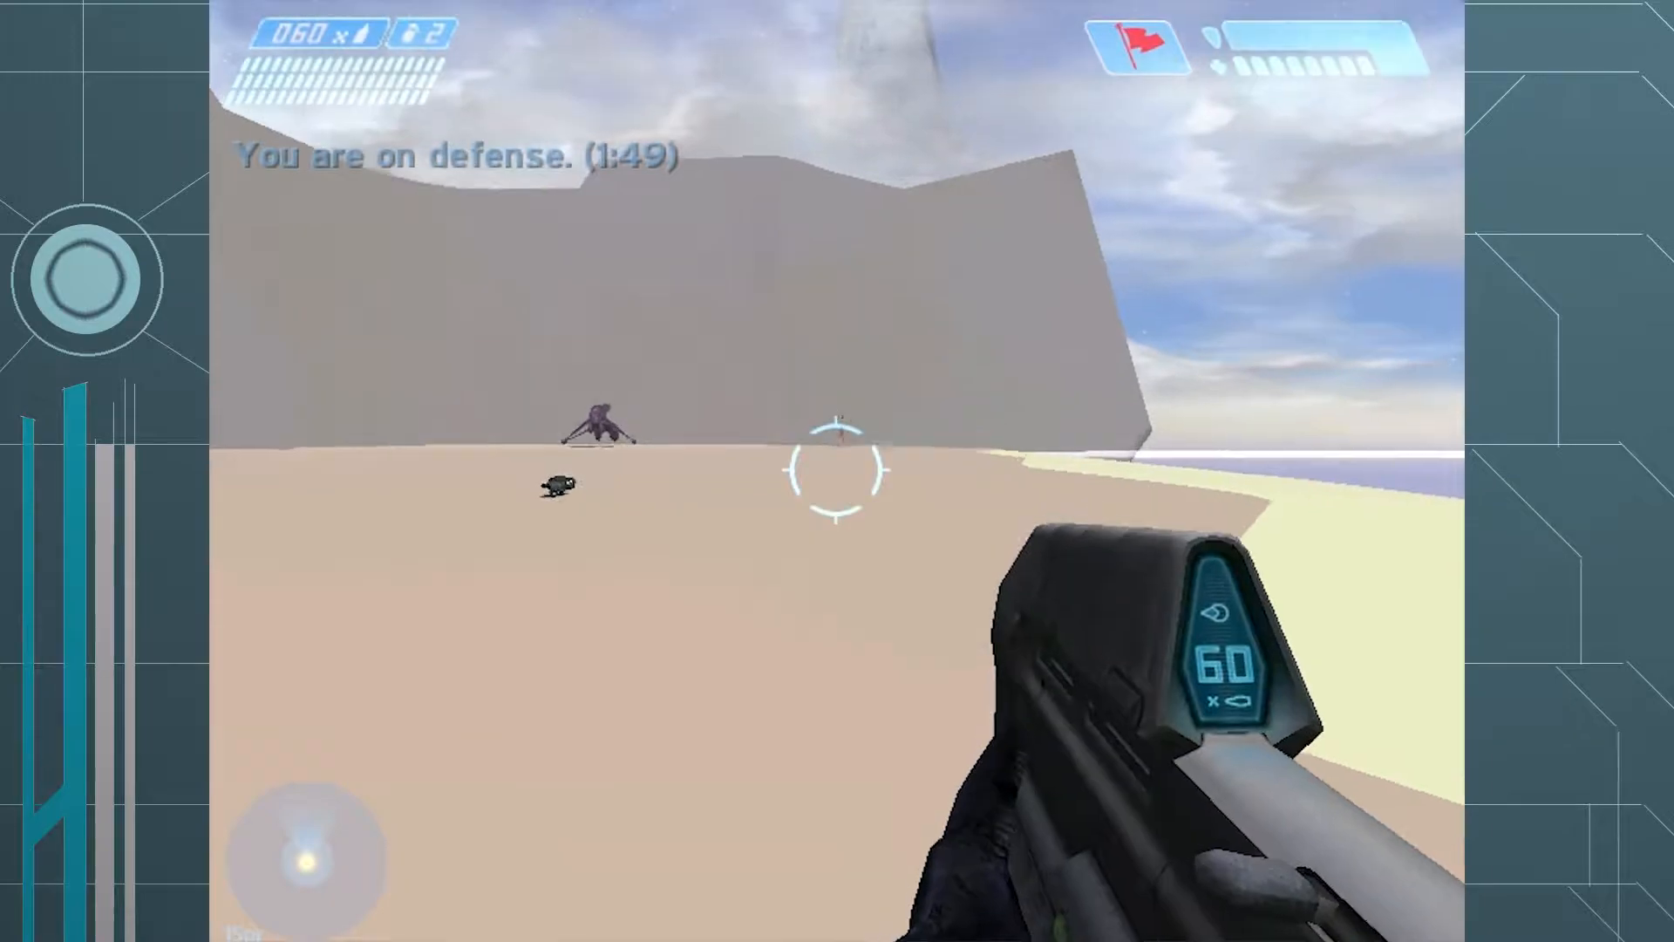
{"action": "key", "text": "w"}
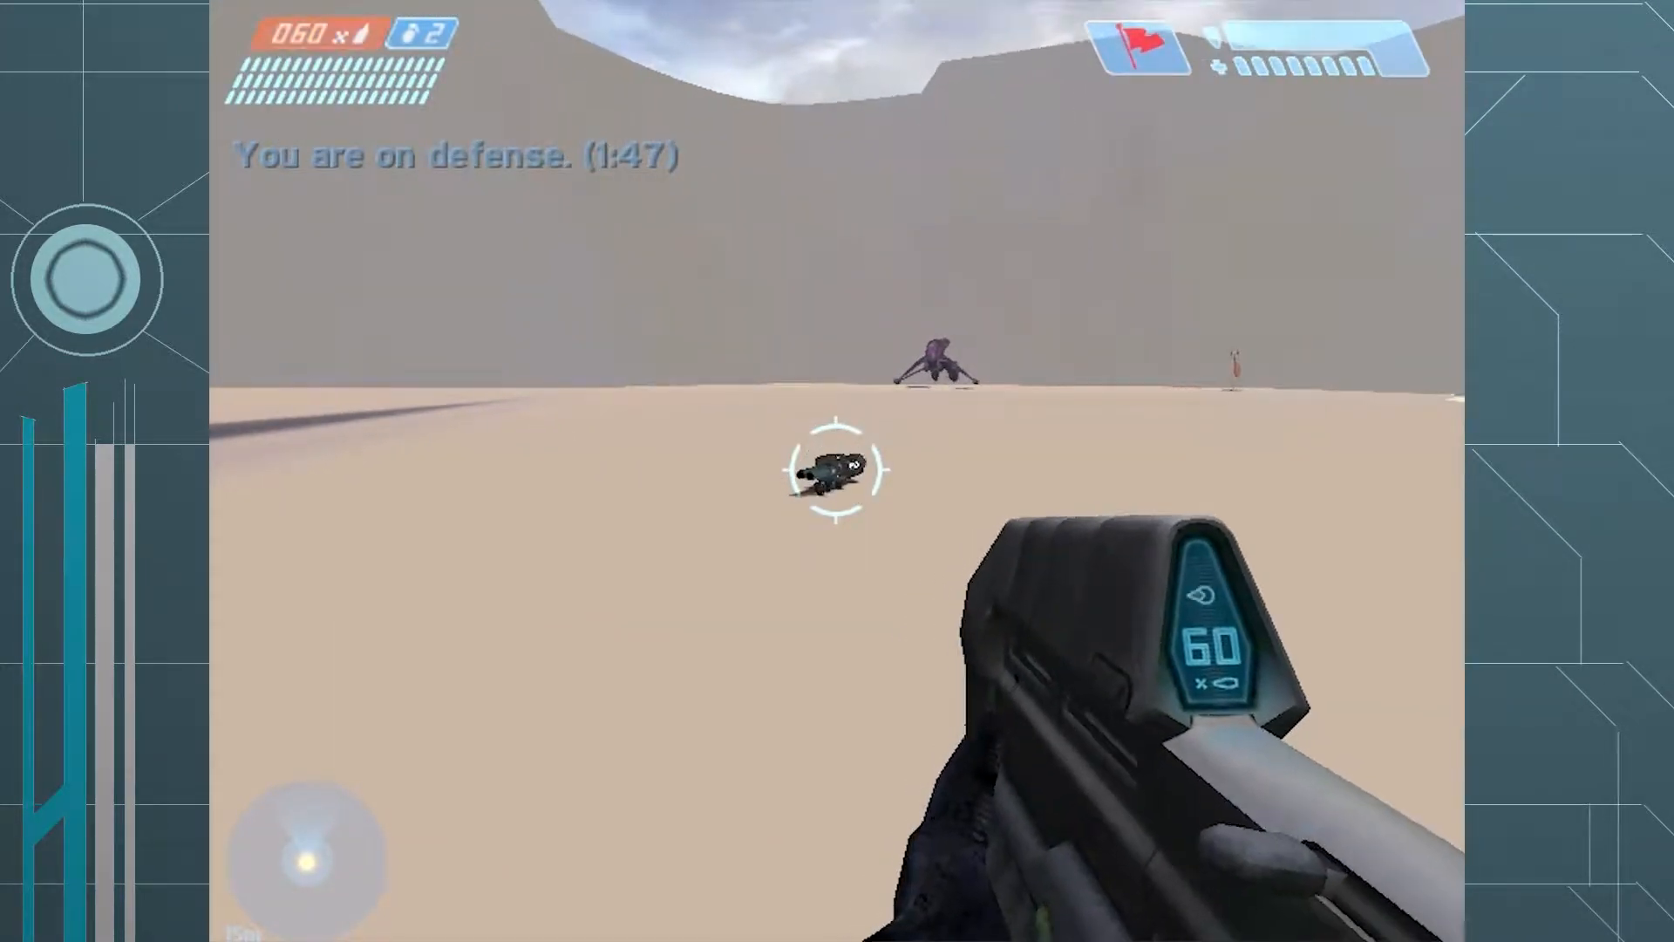
{"action": "key", "text": "w"}
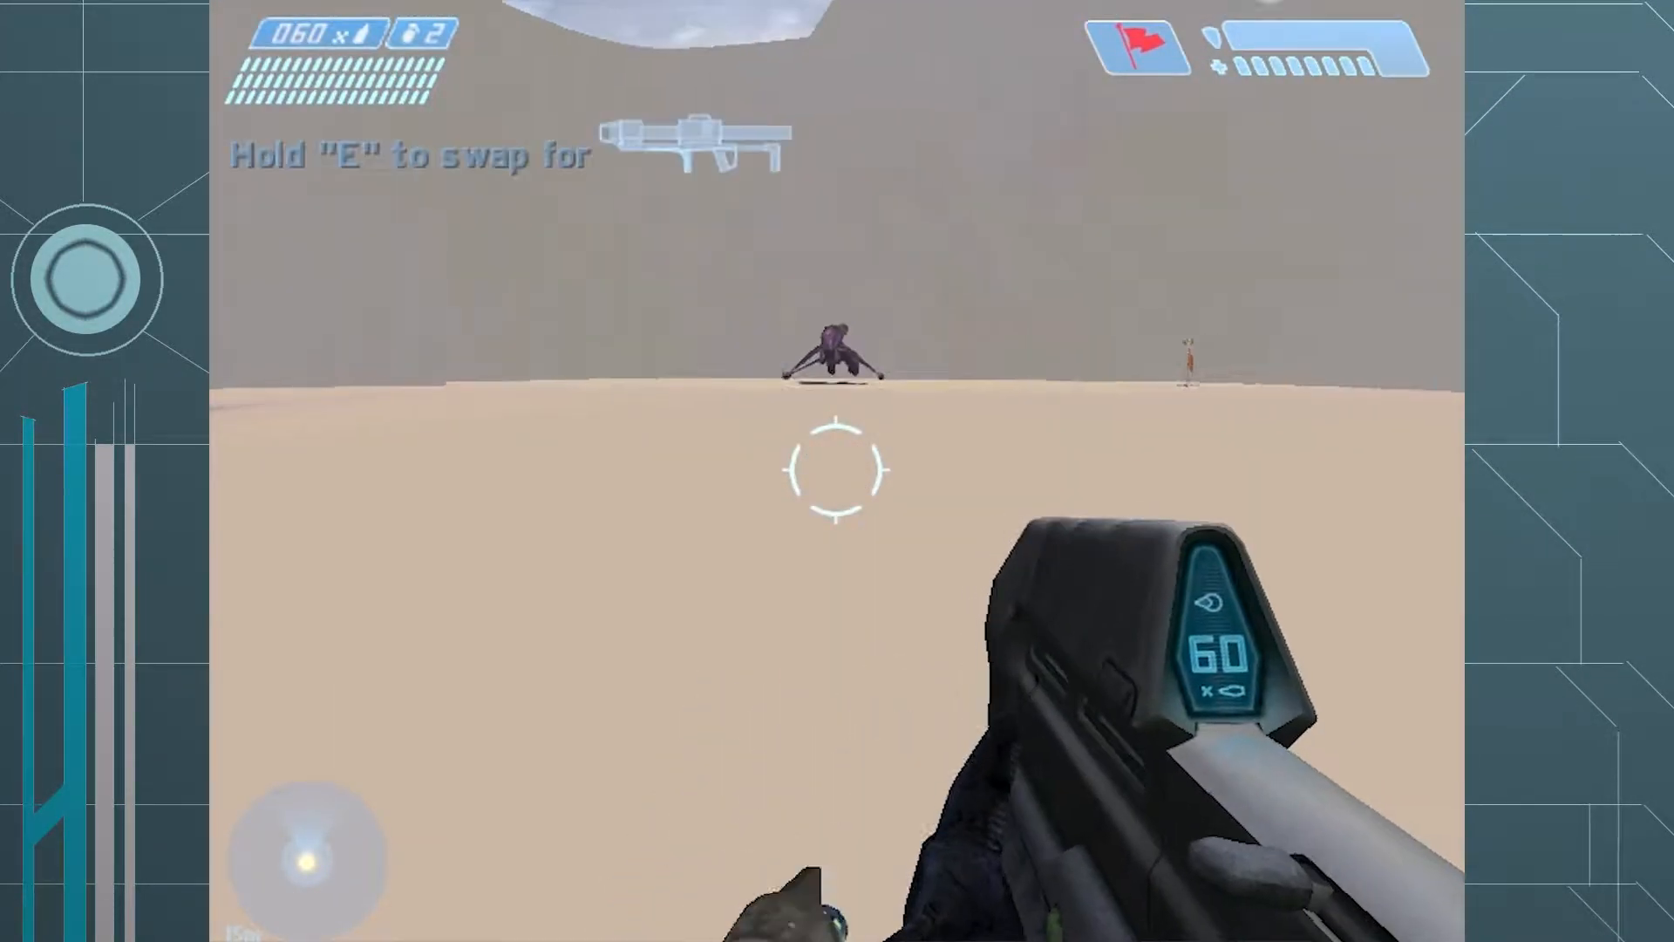
- Continue past the Banshee to the red flag at the opposite base to check its Assault placement
{"action": "key", "text": "w"}
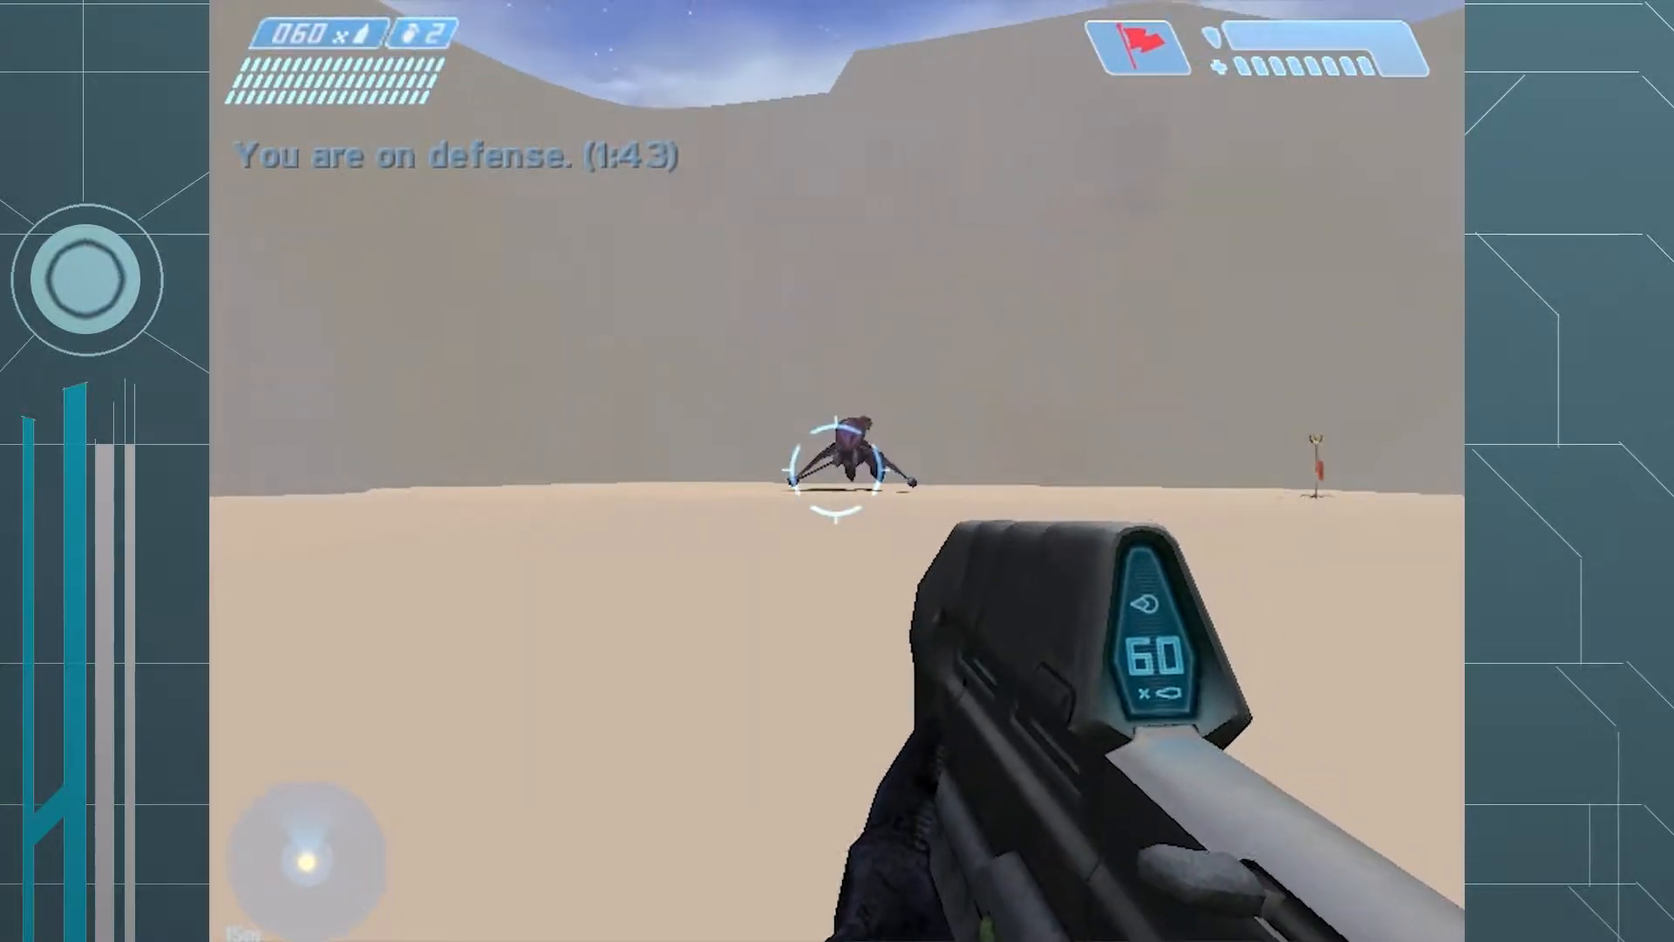
{"action": "key", "text": "w"}
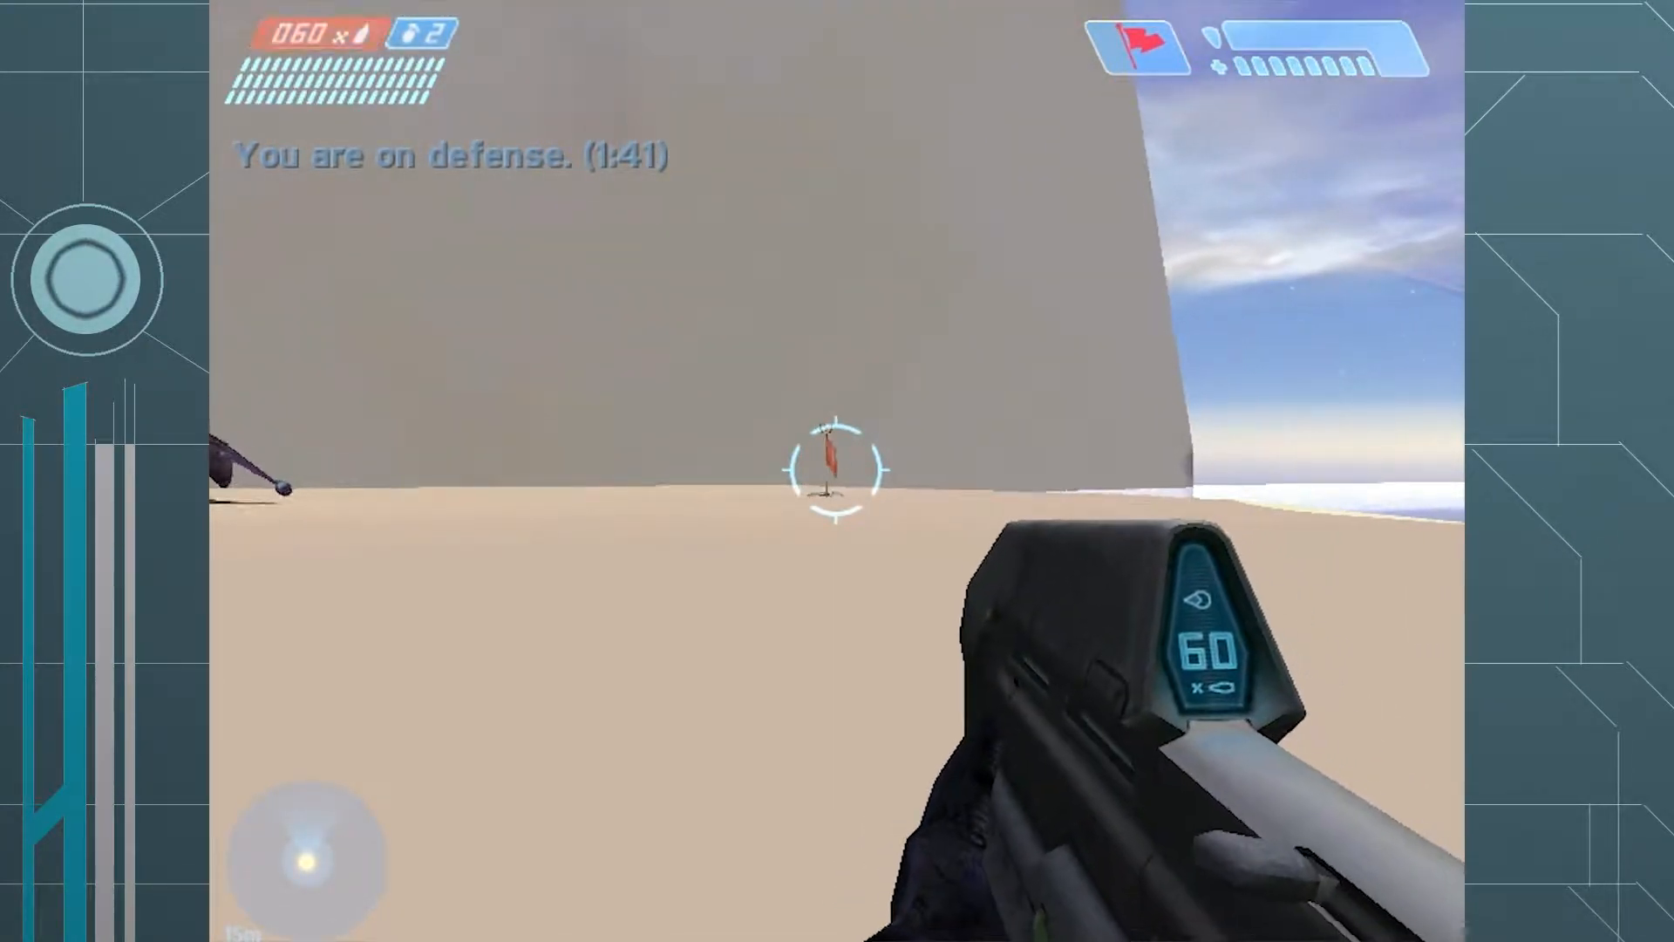
{"action": "key", "text": "w"}
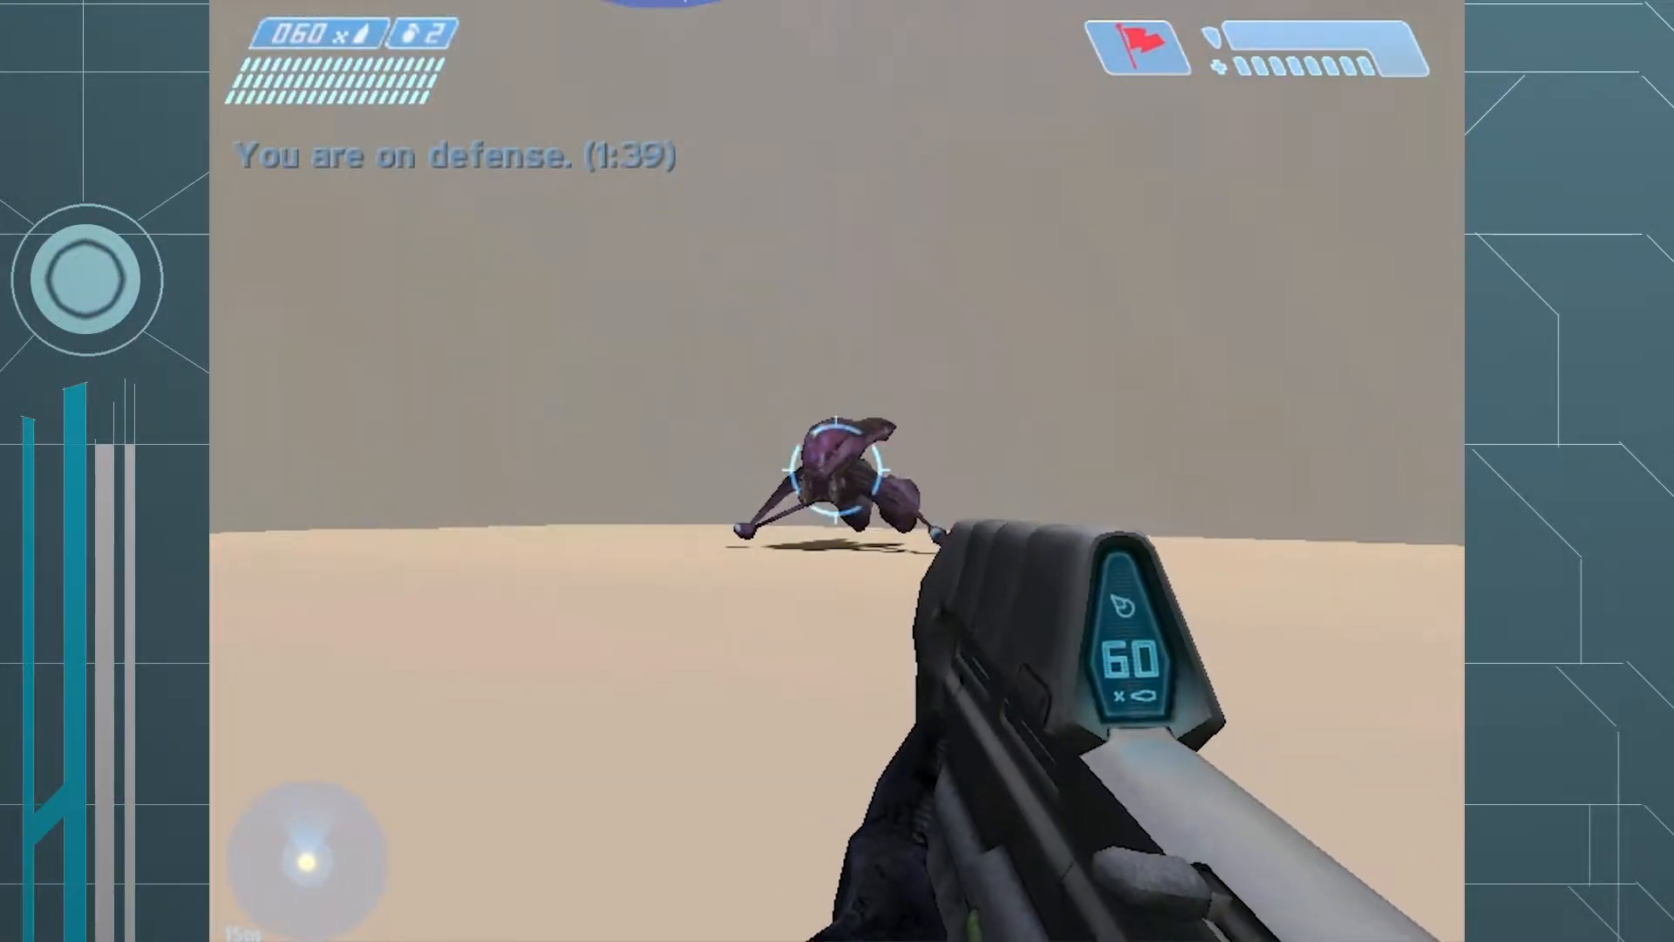
{"action": "key", "text": "w"}
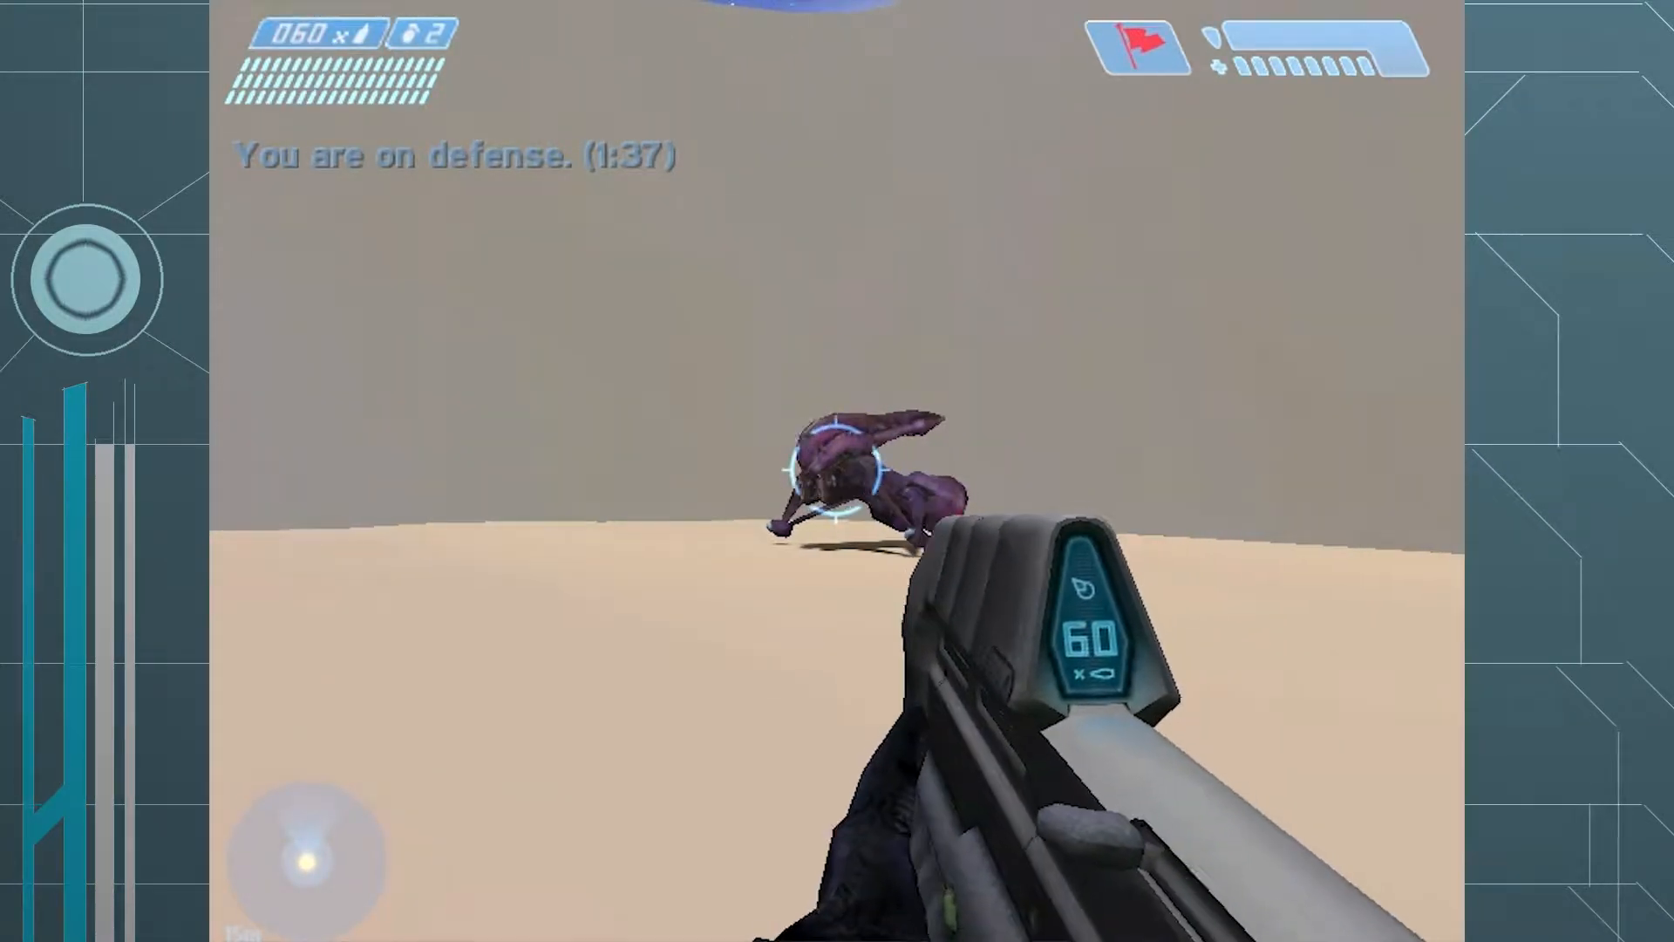
{"action": "key", "text": "w"}
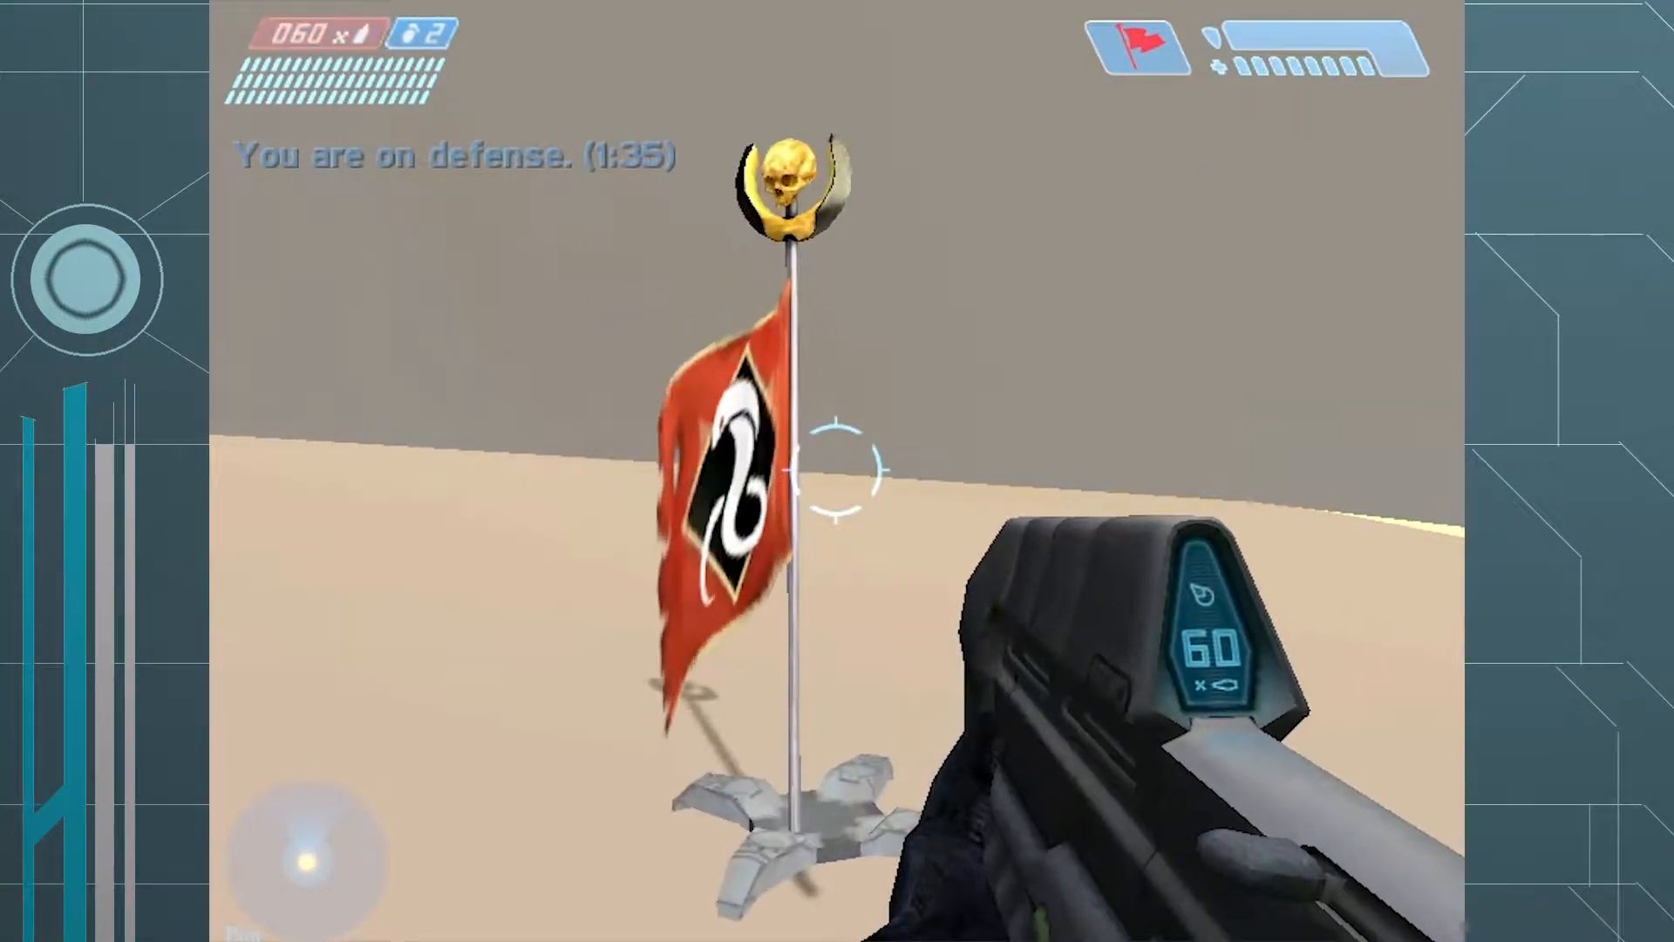
- Step away from the red flag and use the in-game options to switch to the blue, attacking team
{"action": "key", "text": "w"}
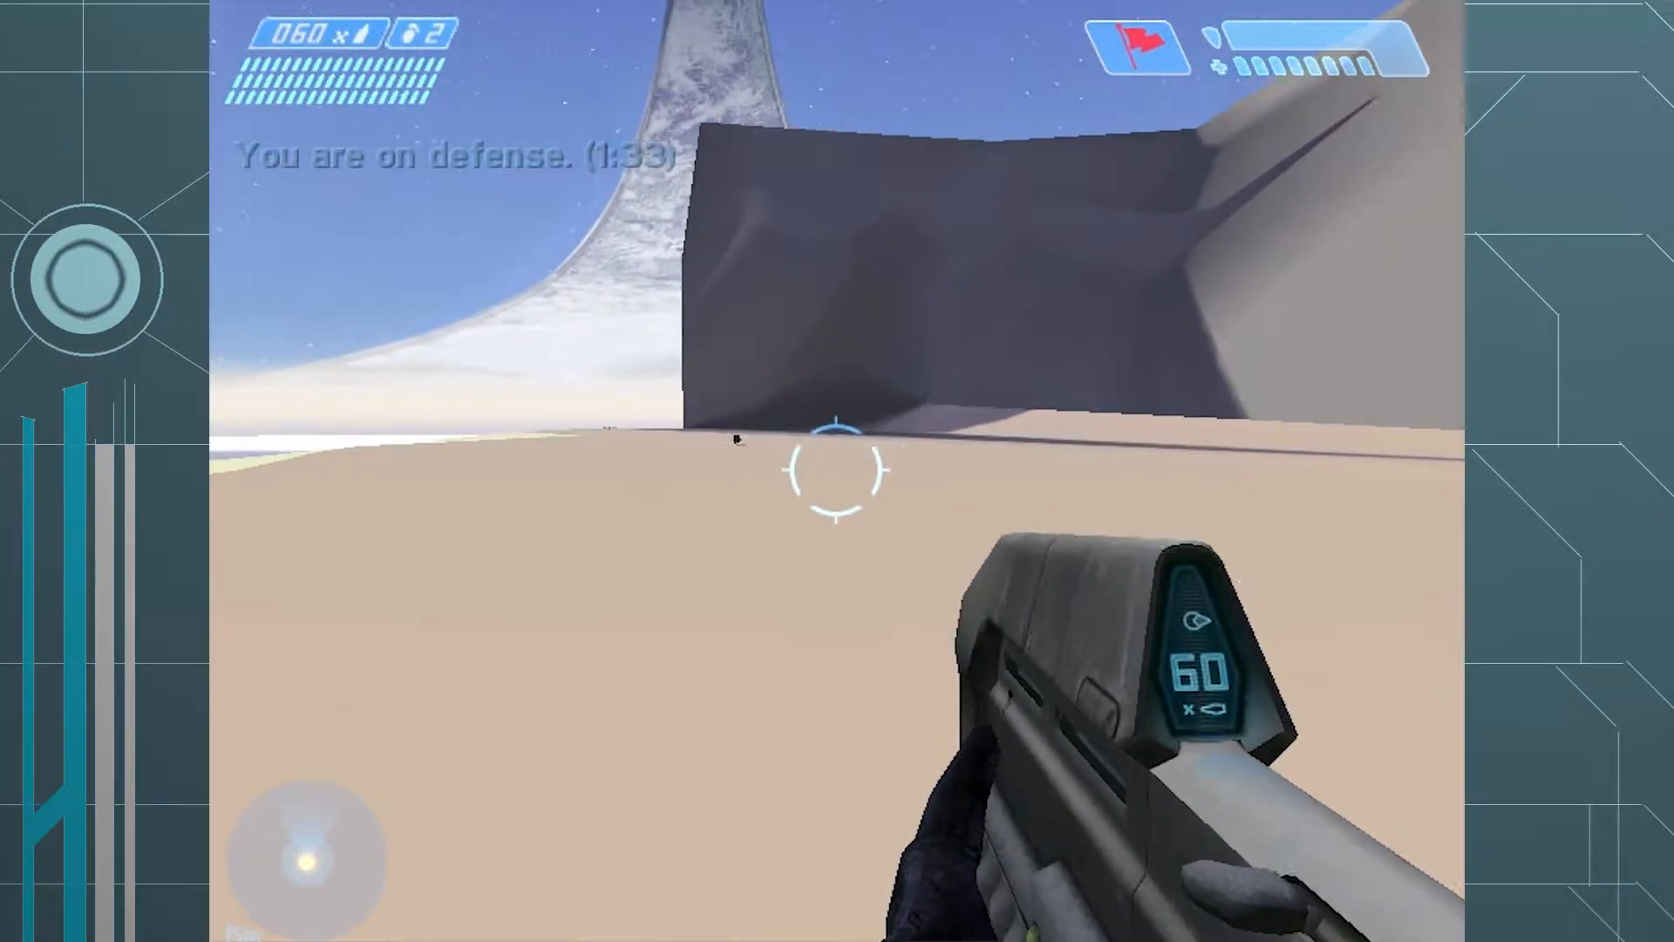
{"action": "key", "text": "Escape"}
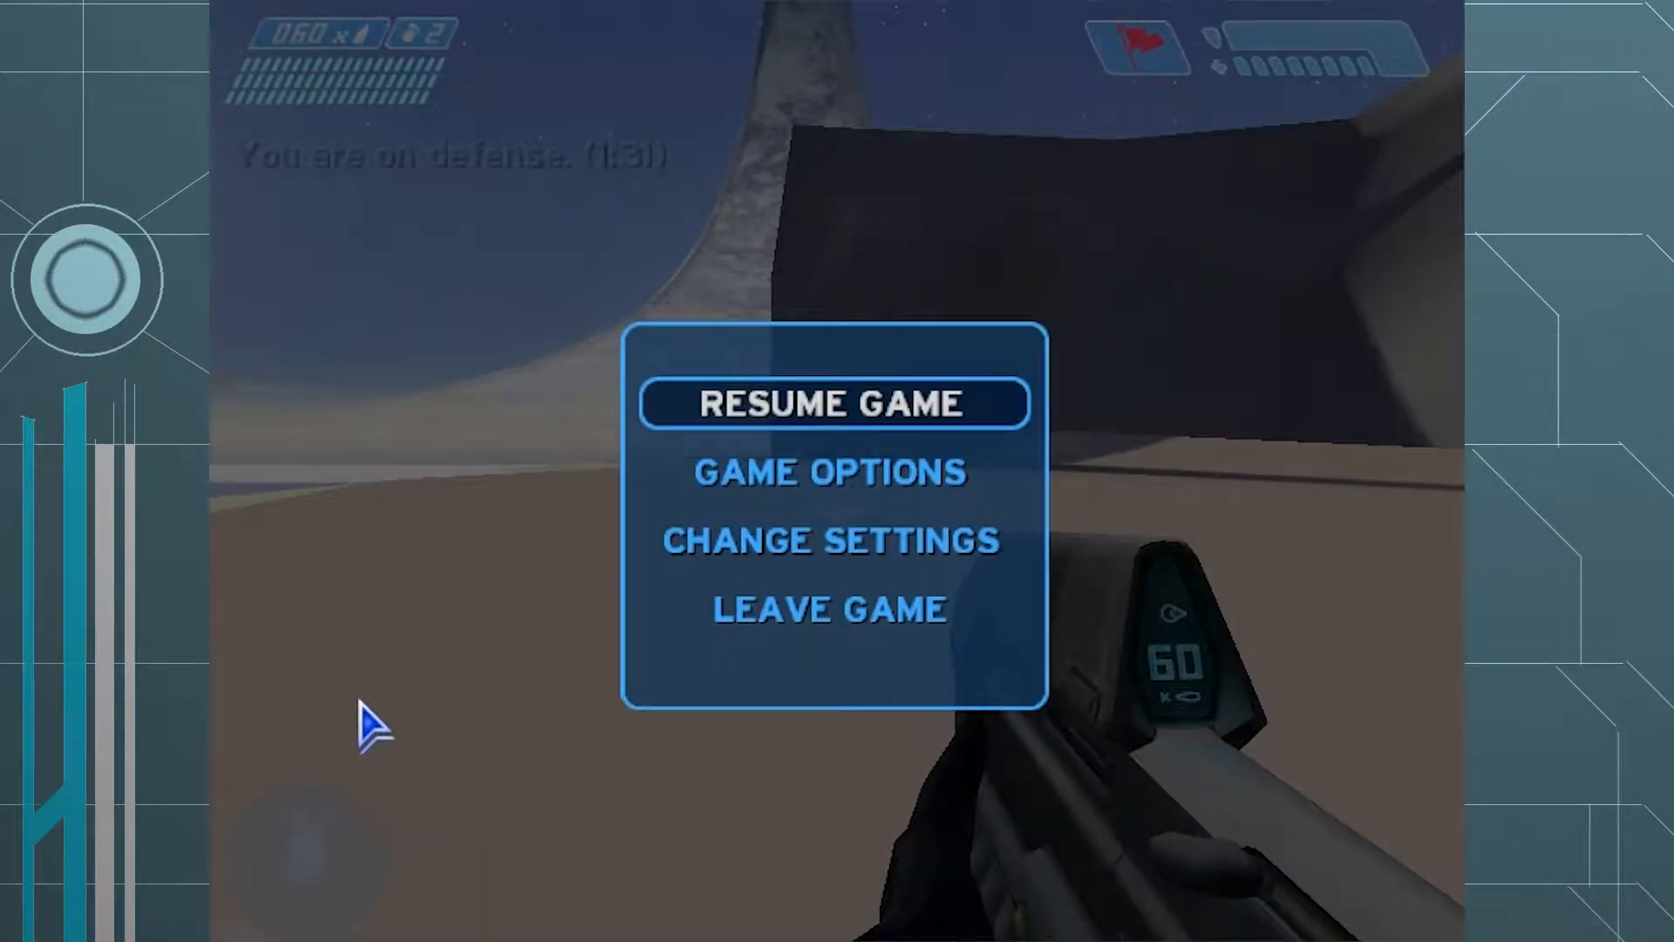
{"action": "left_click", "coordinate": [894, 488]}
{"action": "left_click", "coordinate": [872, 408]}
{"action": "left_click", "coordinate": [824, 475]}
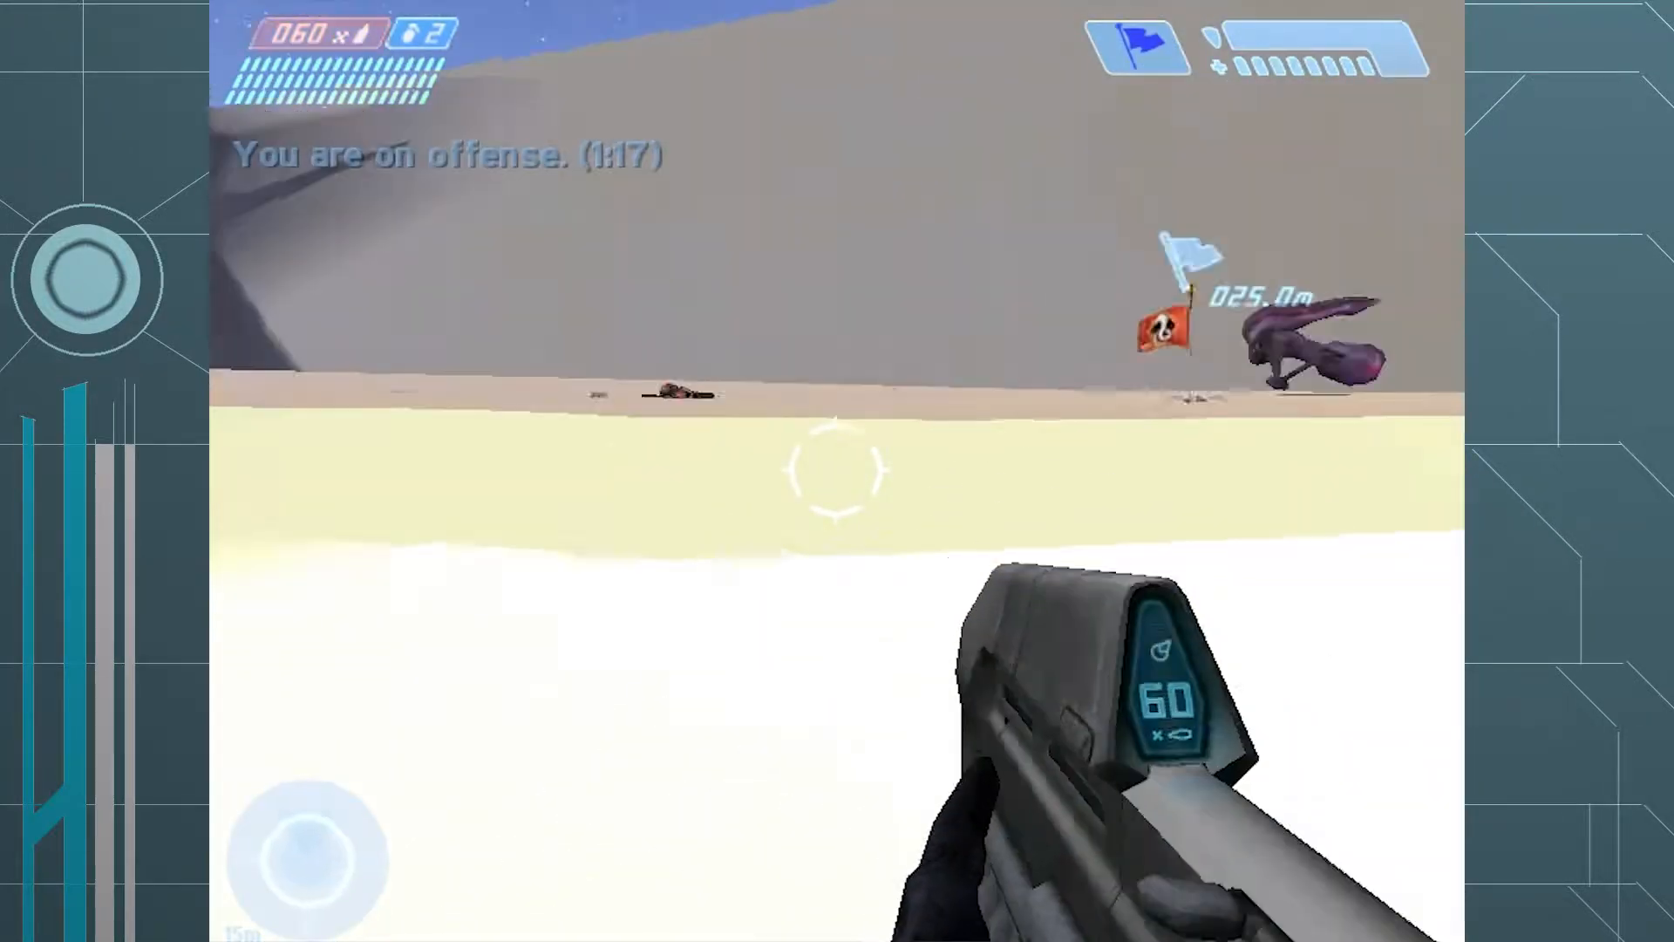
- As the attacking team, approach the red flag beside the Banshee and pick it up
{"action": "key", "text": "w"}
{"action": "key", "text": "w"}
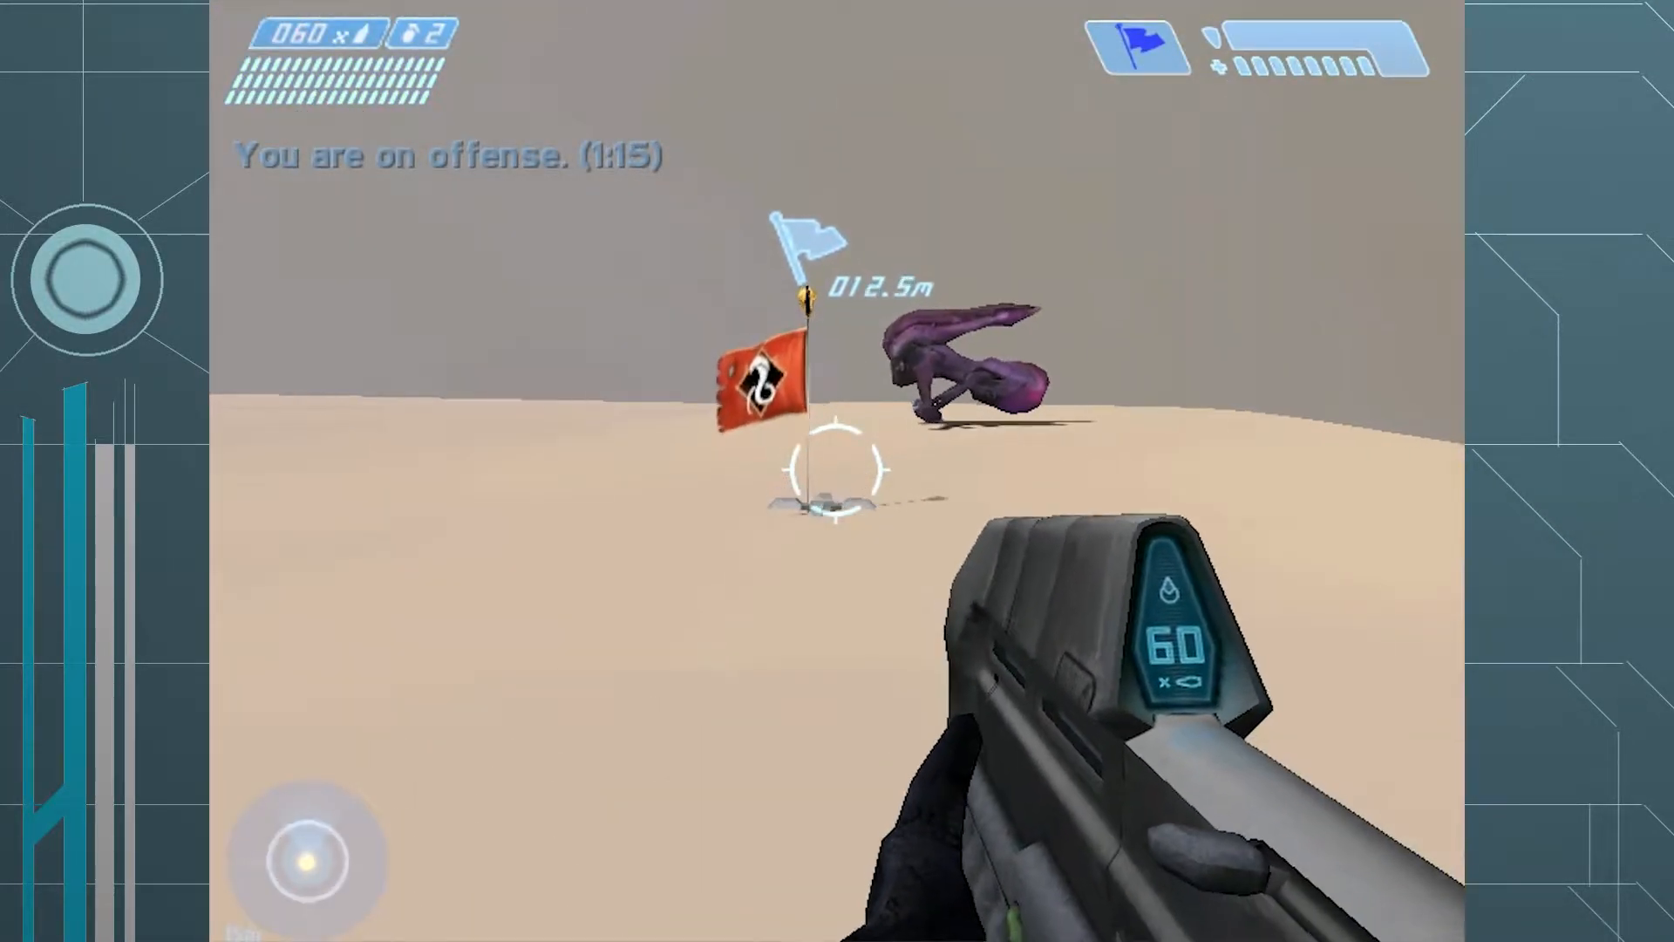
{"action": "key", "text": "w"}
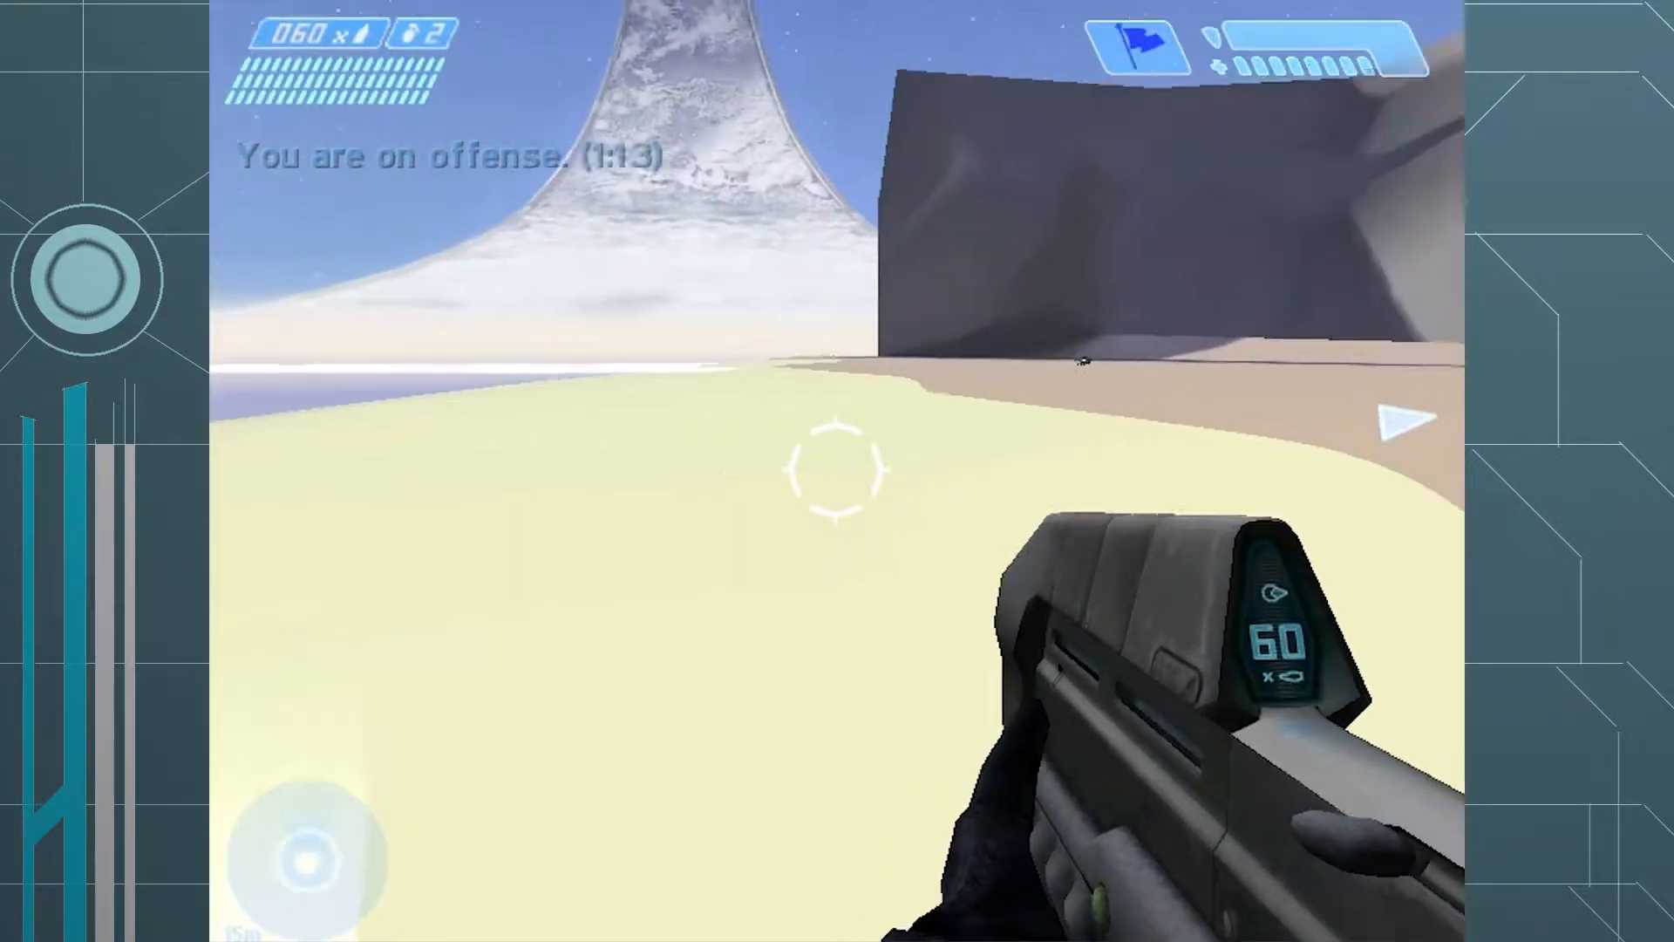
{"action": "key", "text": "w"}
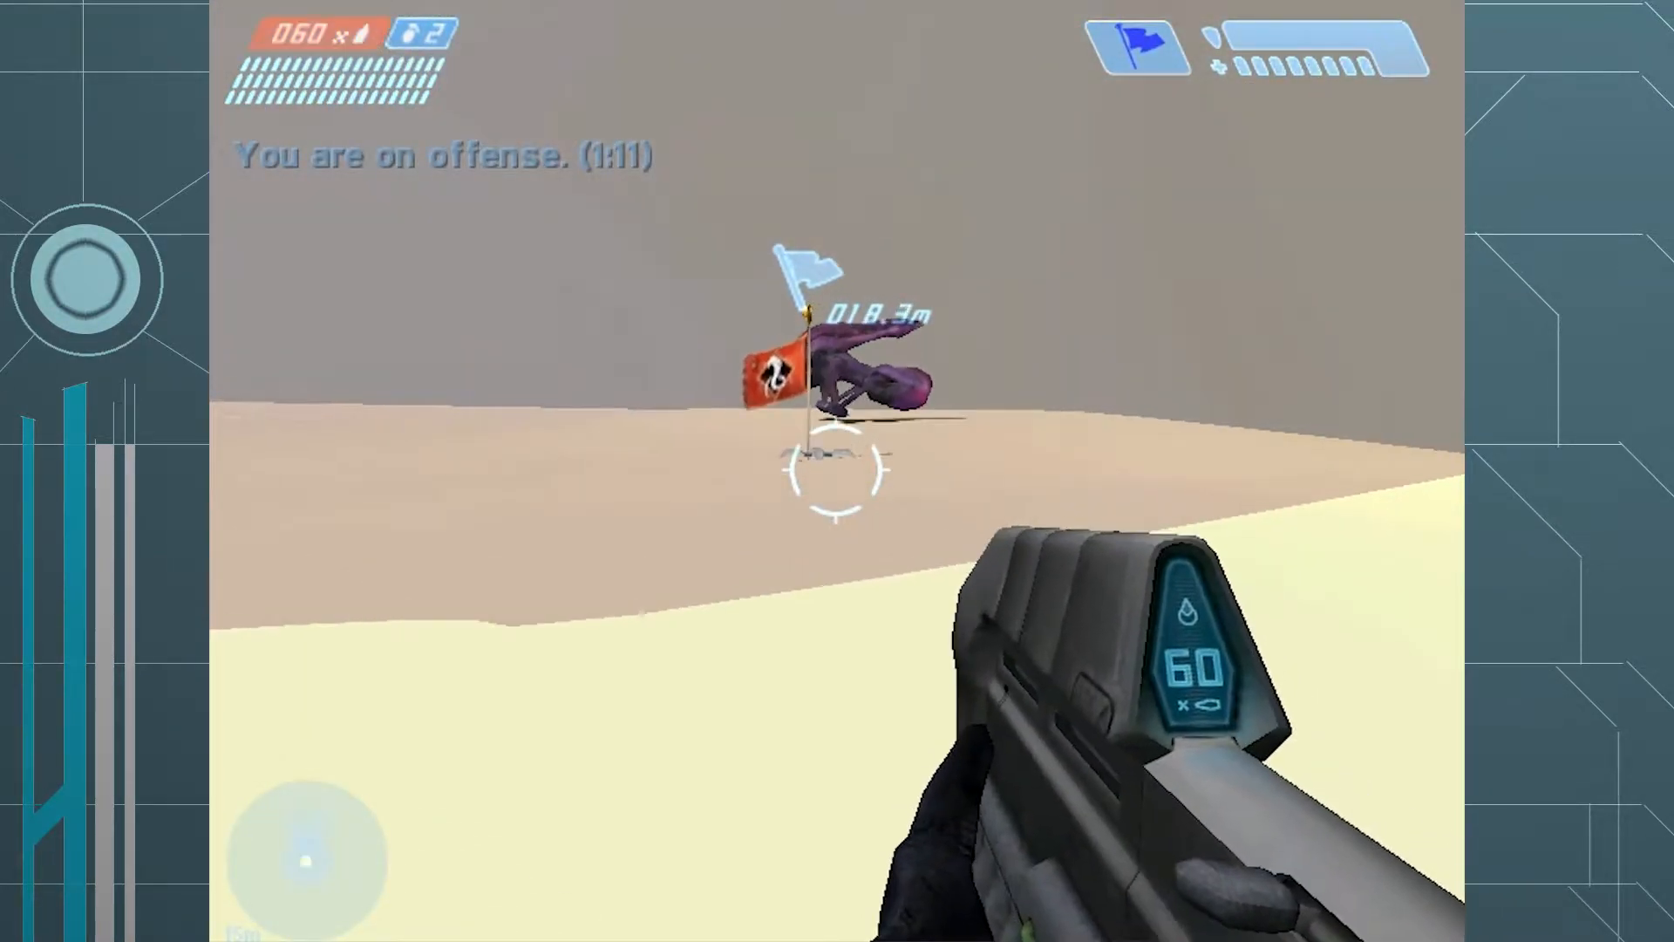
{"action": "key", "text": "w"}
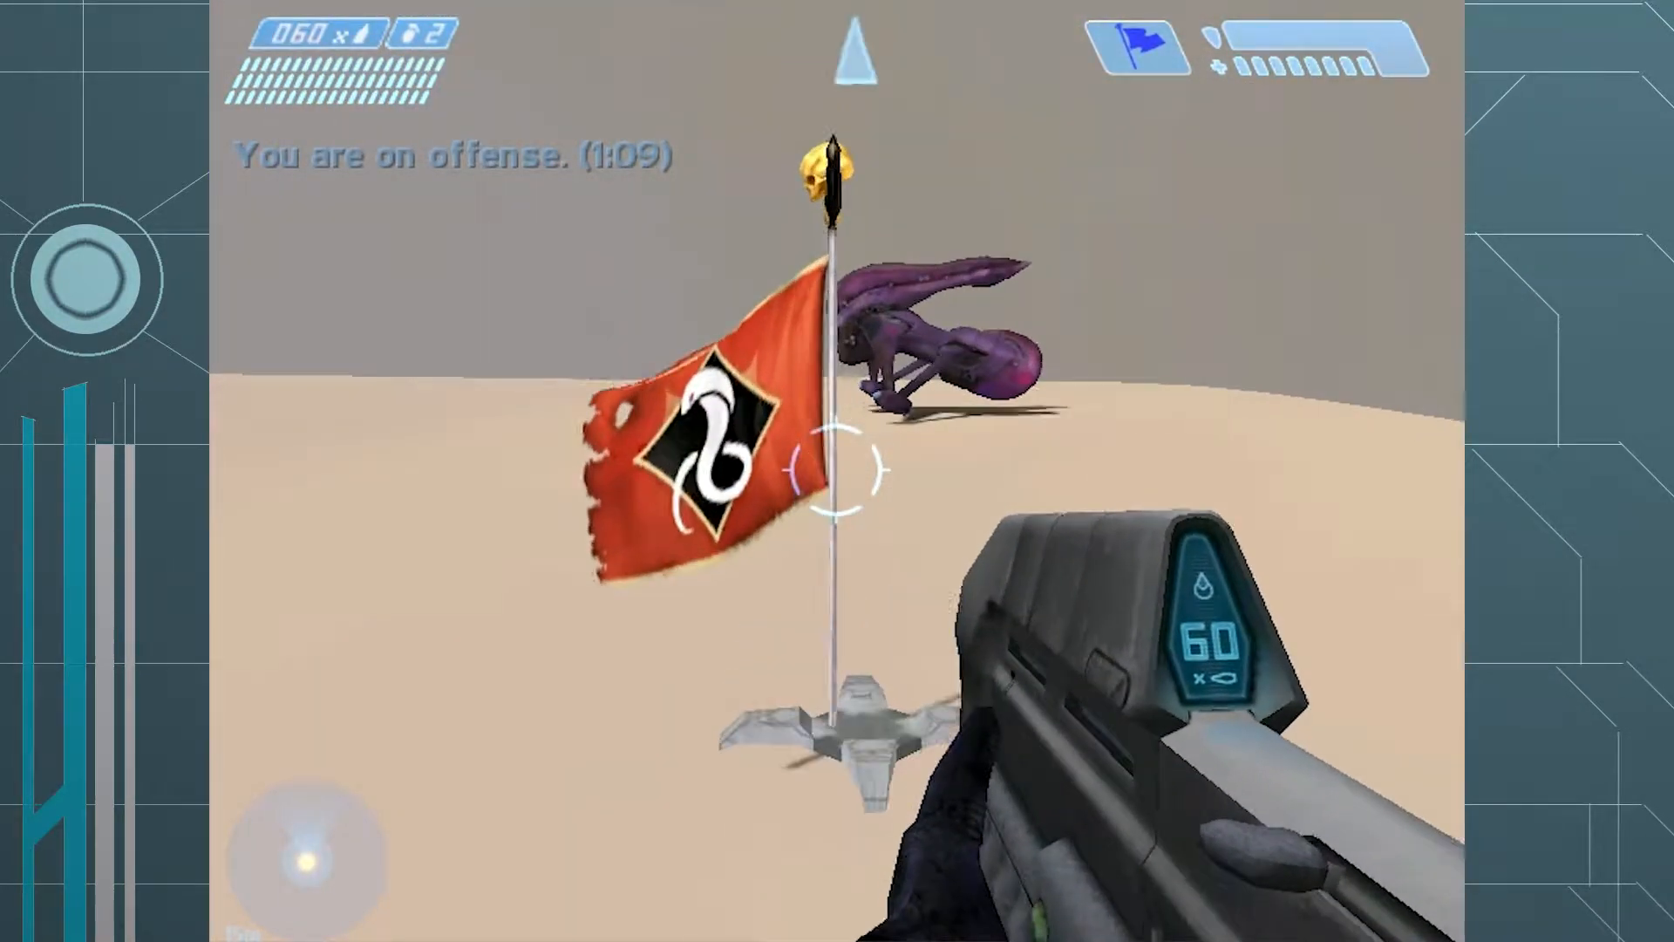
{"action": "key", "text": "w"}
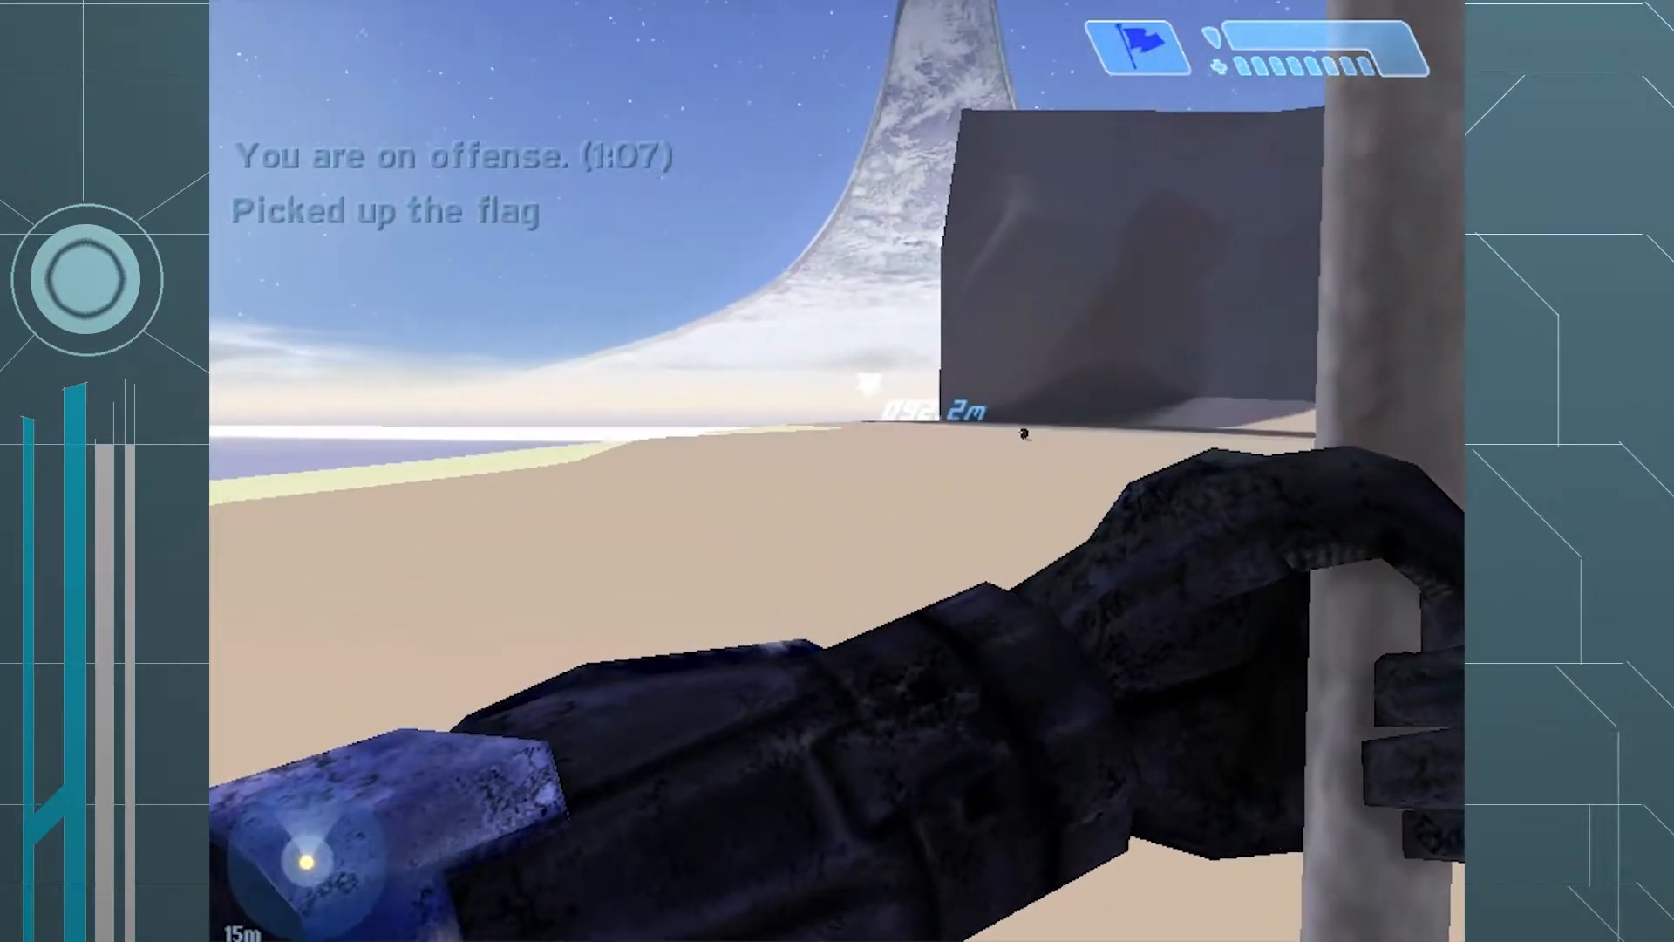
- Carry the flag across the beach to the empty flag stand at the opposite base to score an assault
{"action": "key", "text": "w"}
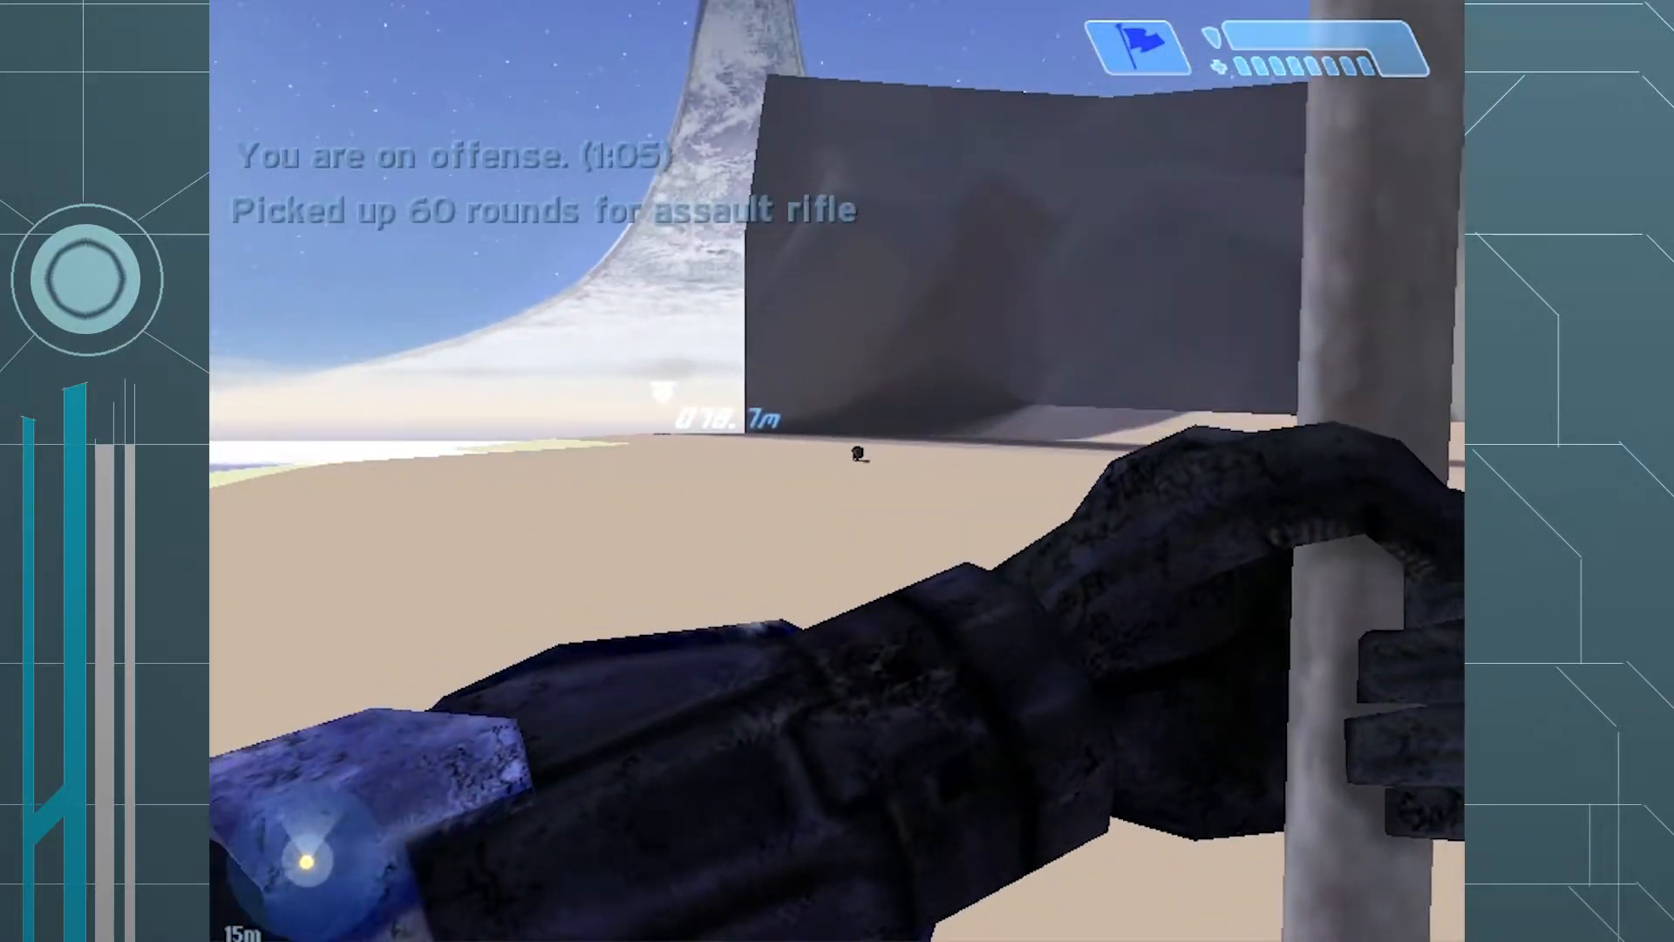
{"action": "key", "text": "w"}
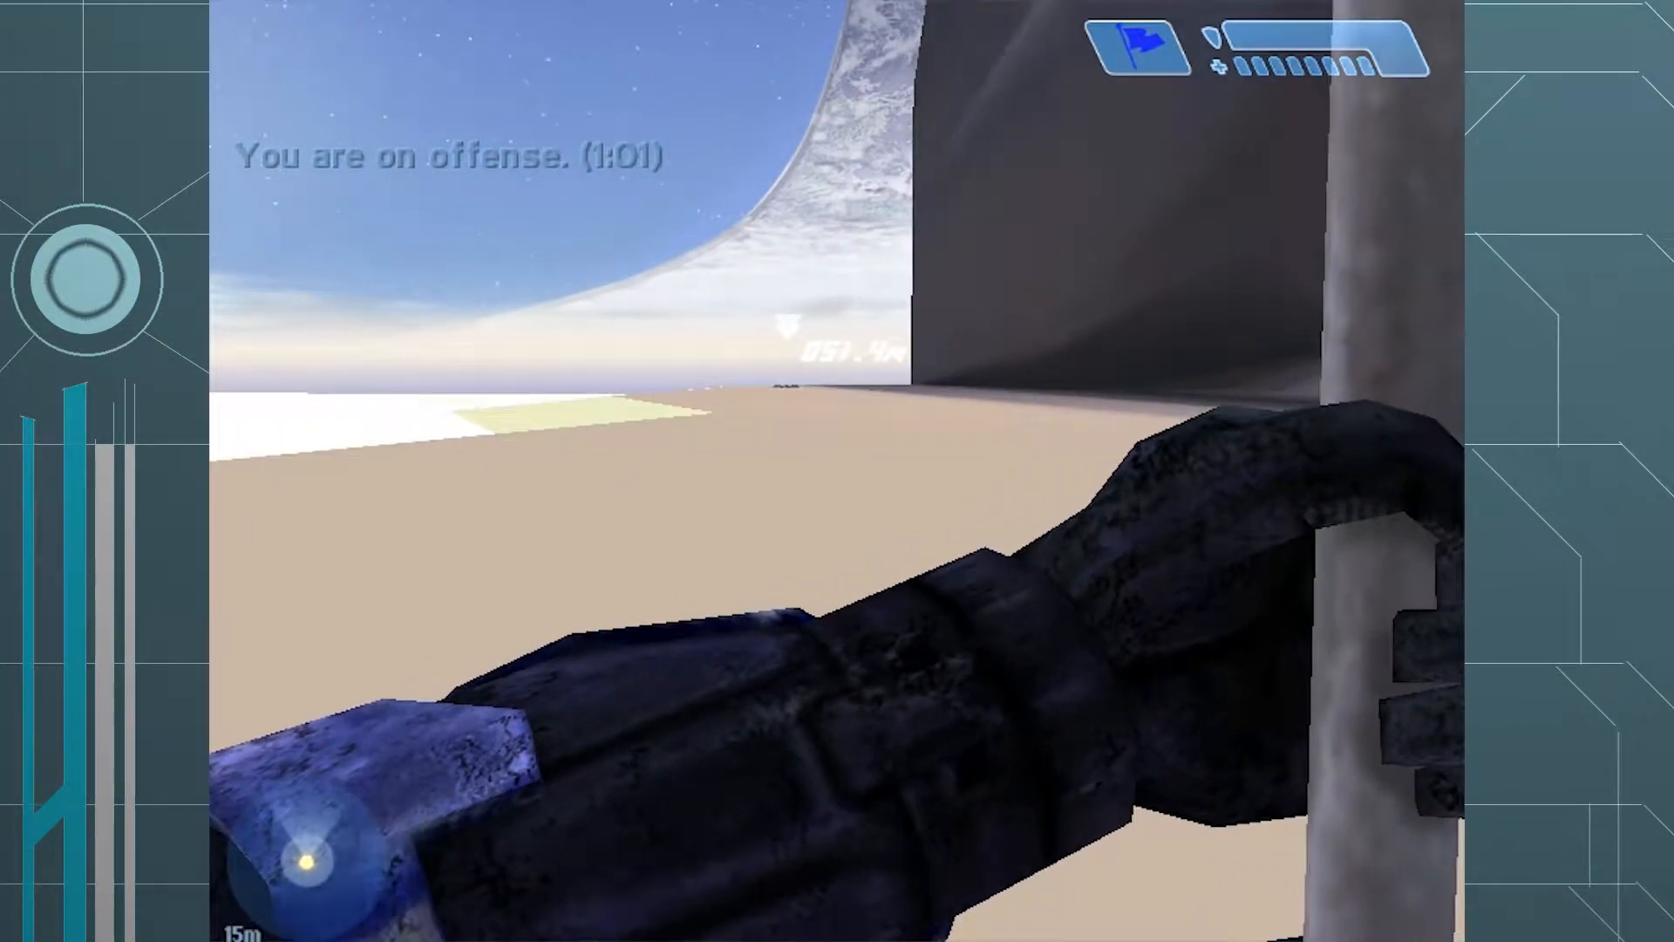
{"action": "key", "text": "w"}
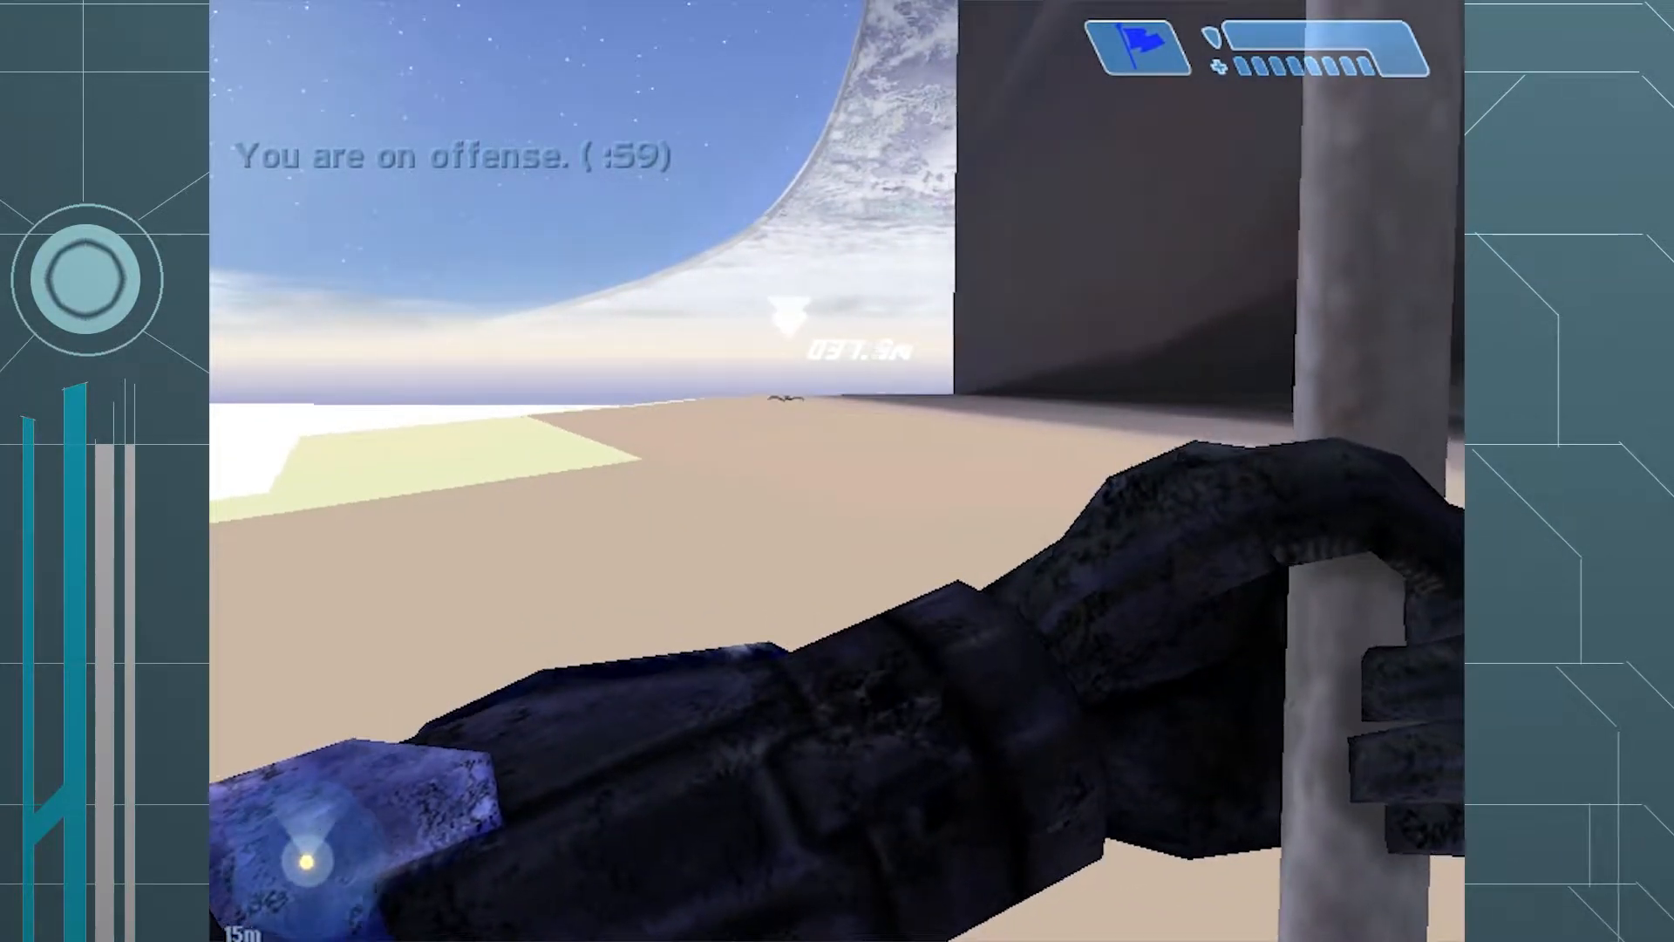
{"action": "key", "text": "w"}
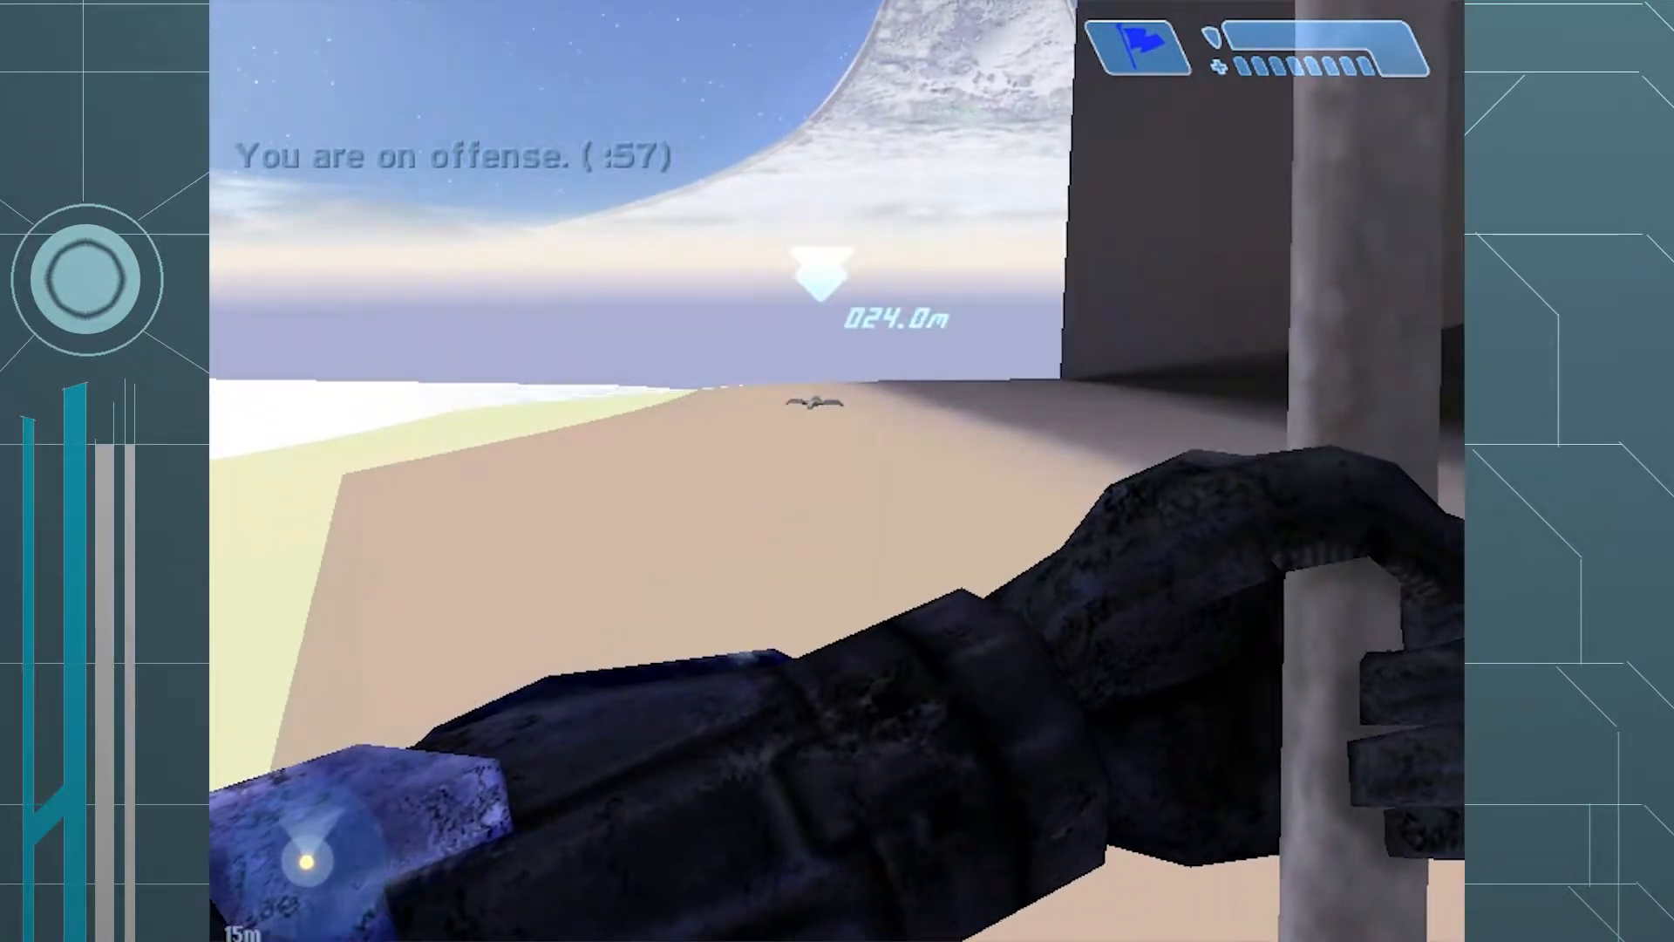
{"action": "key", "text": "w"}
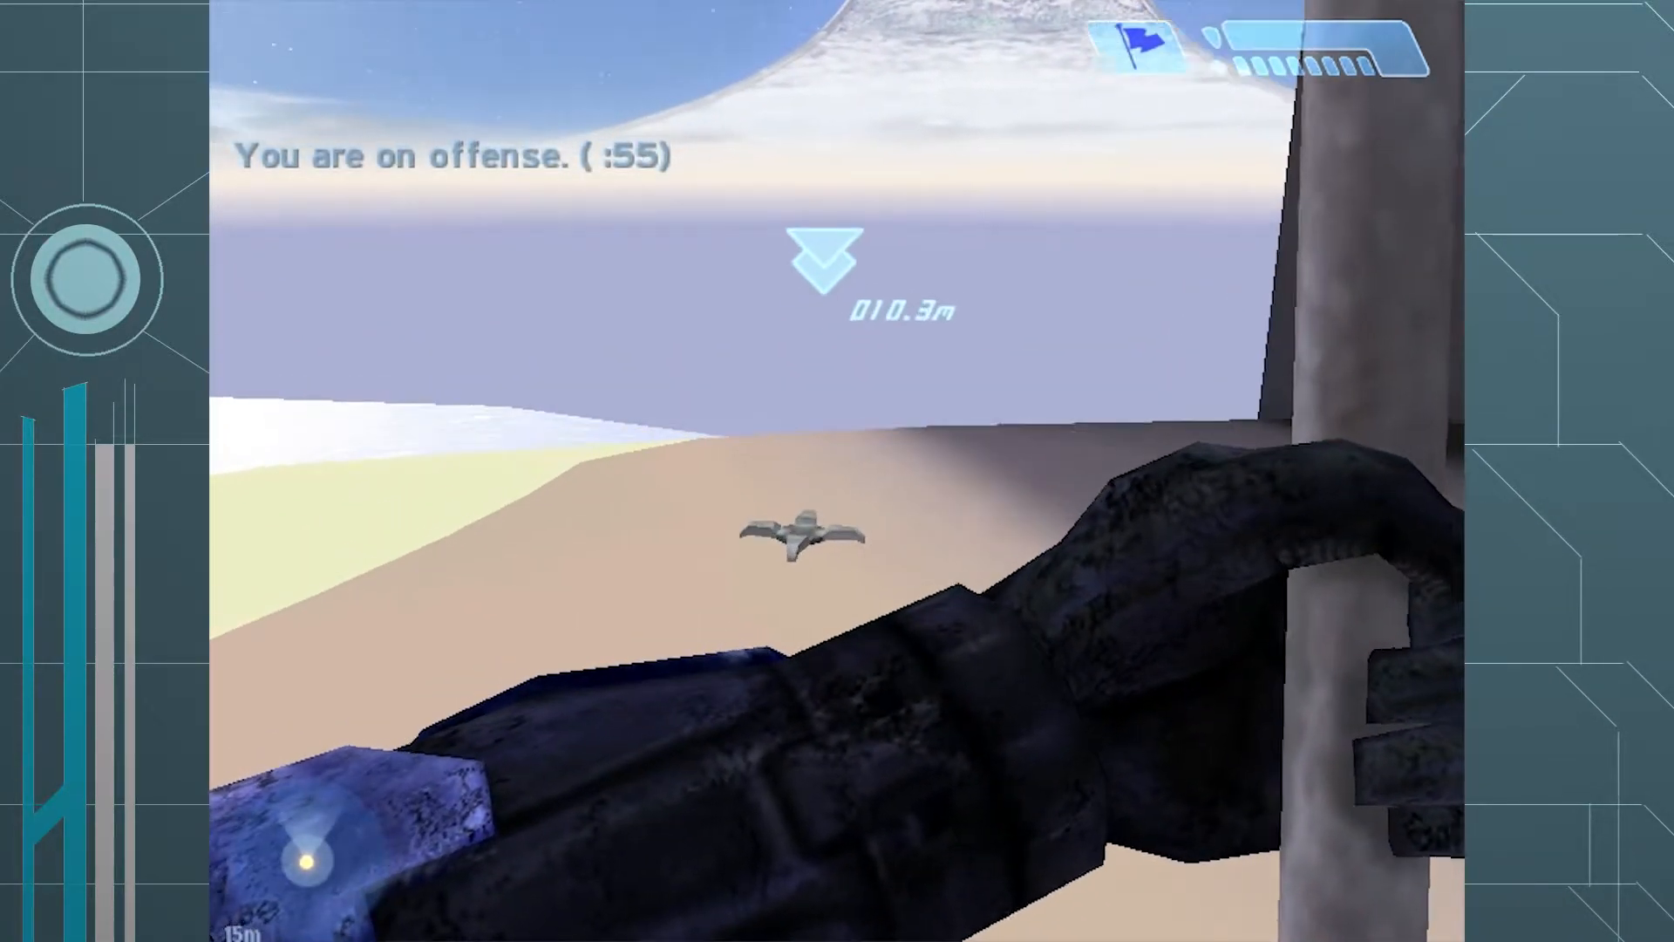
{"action": "key", "text": "w"}
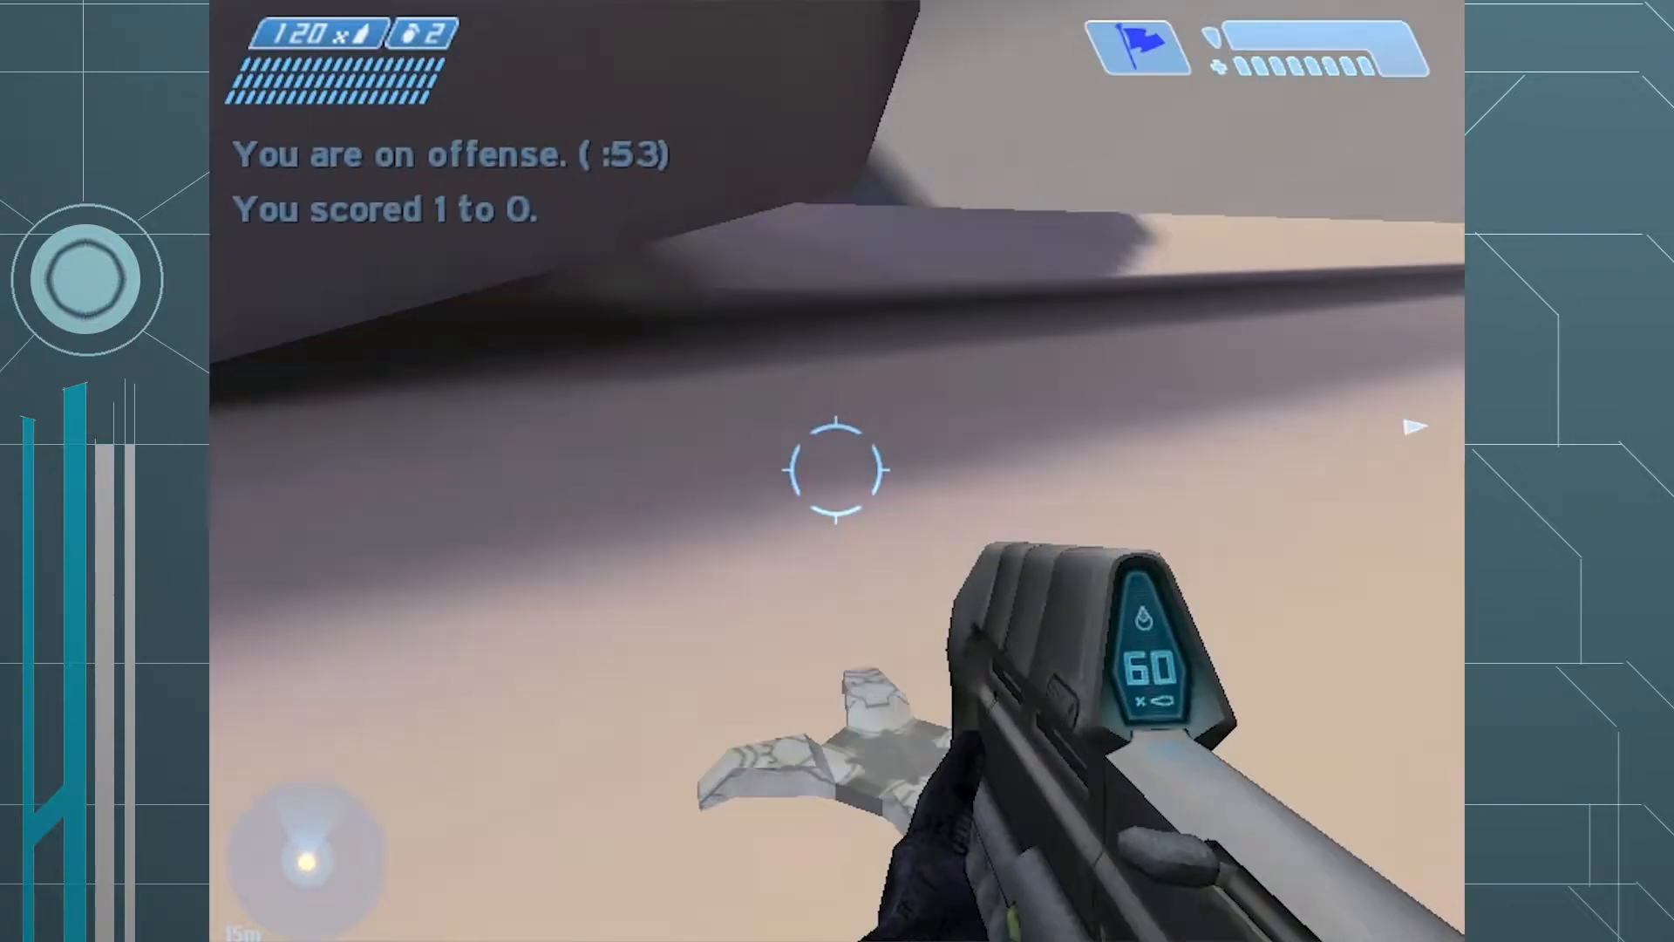
- Walk back from the flag stand toward the rocket launcher and leave the Assault match
{"action": "key", "text": "w"}
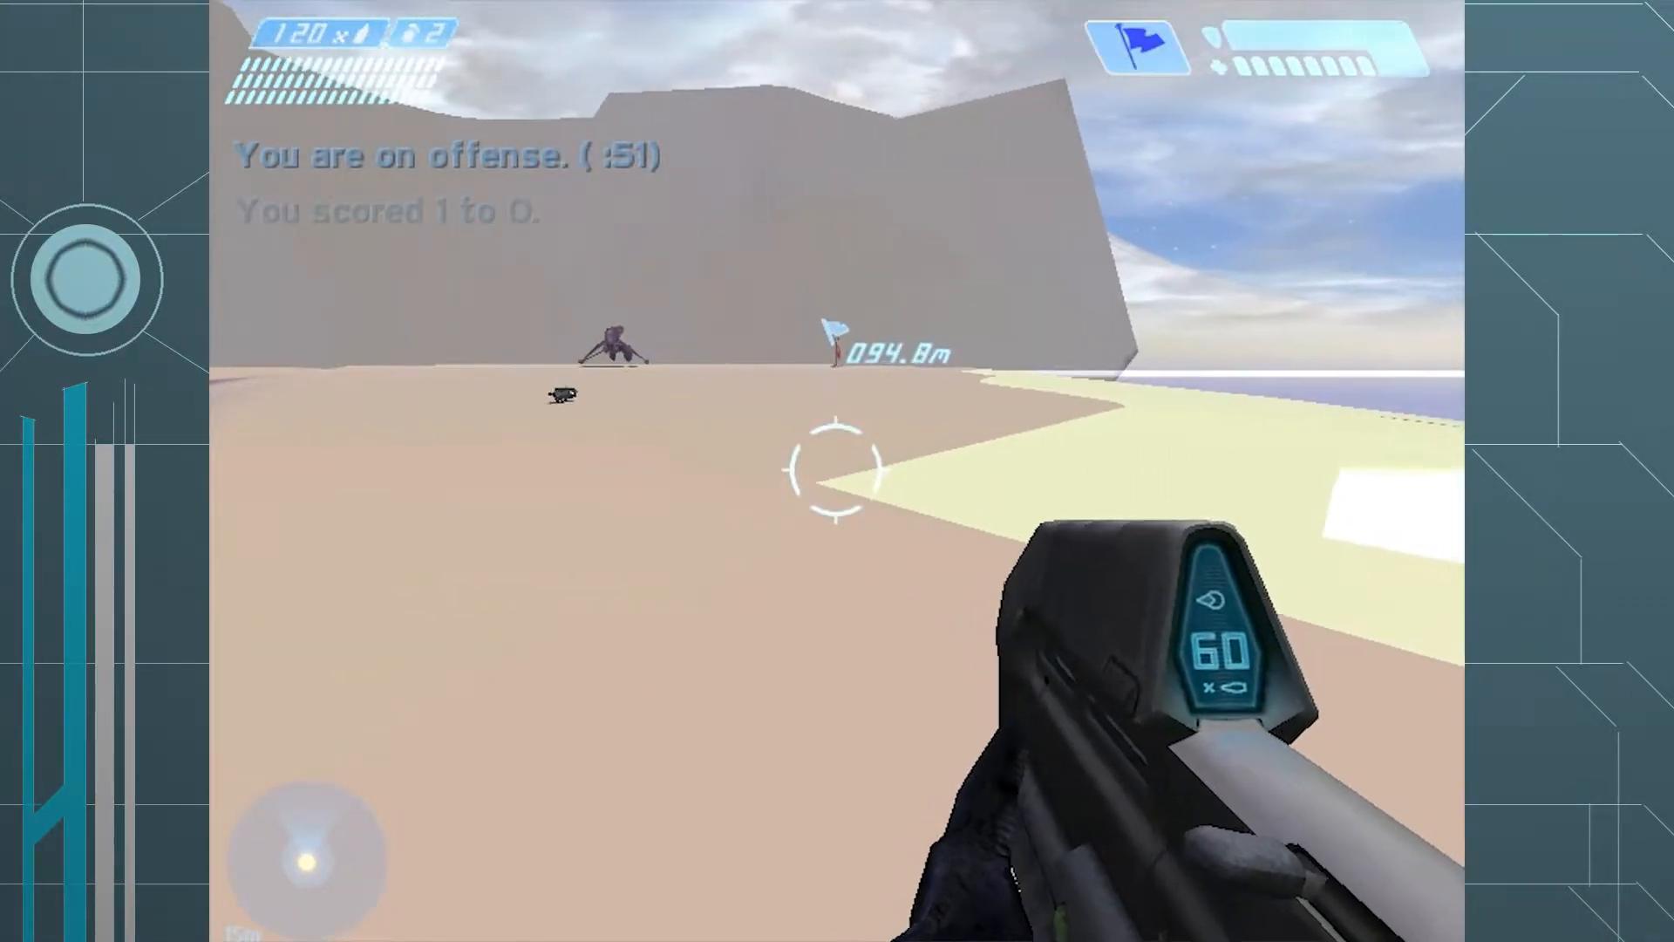
{"action": "key", "text": "w"}
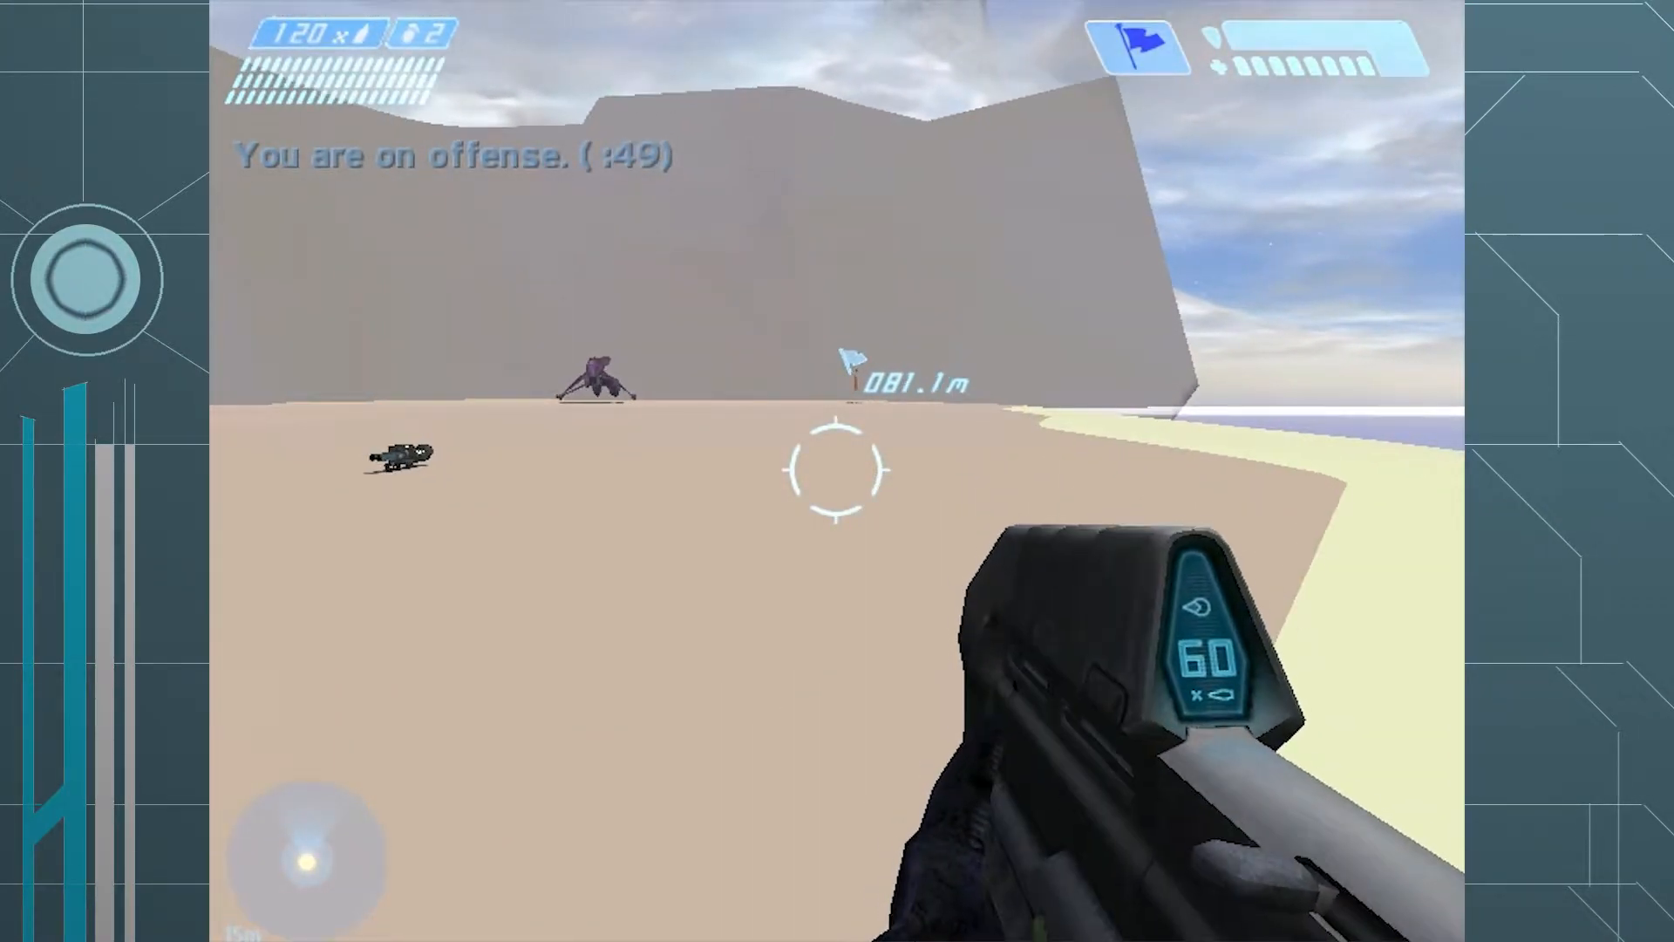
{"action": "key", "text": "w"}
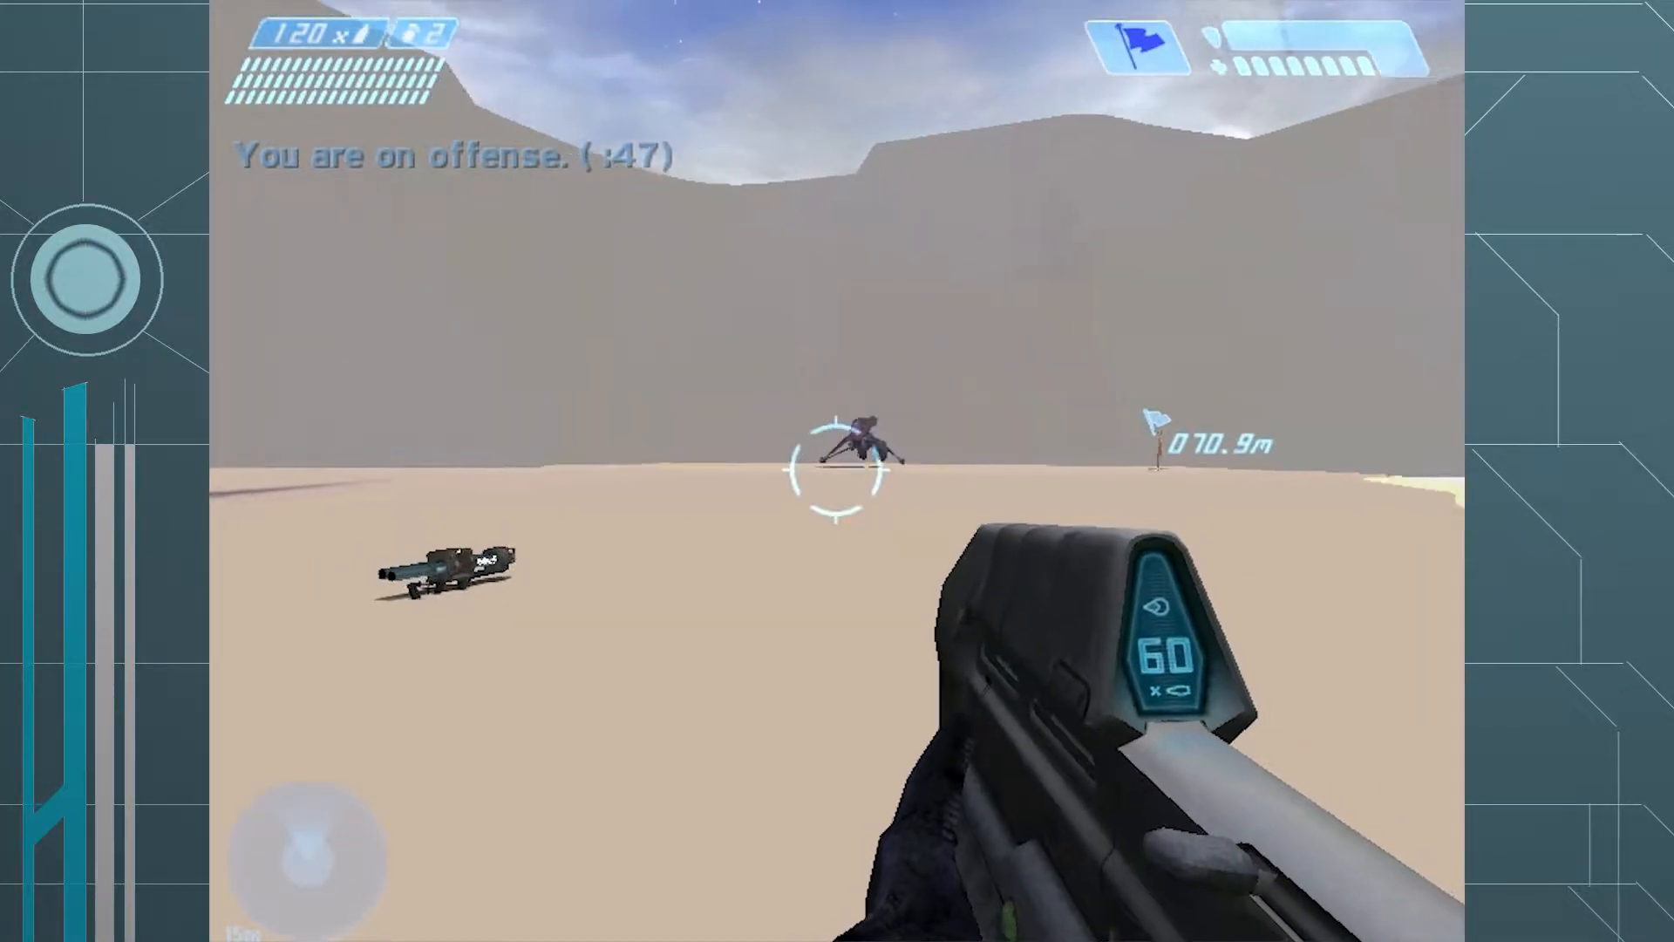
{"action": "key", "text": "Escape"}
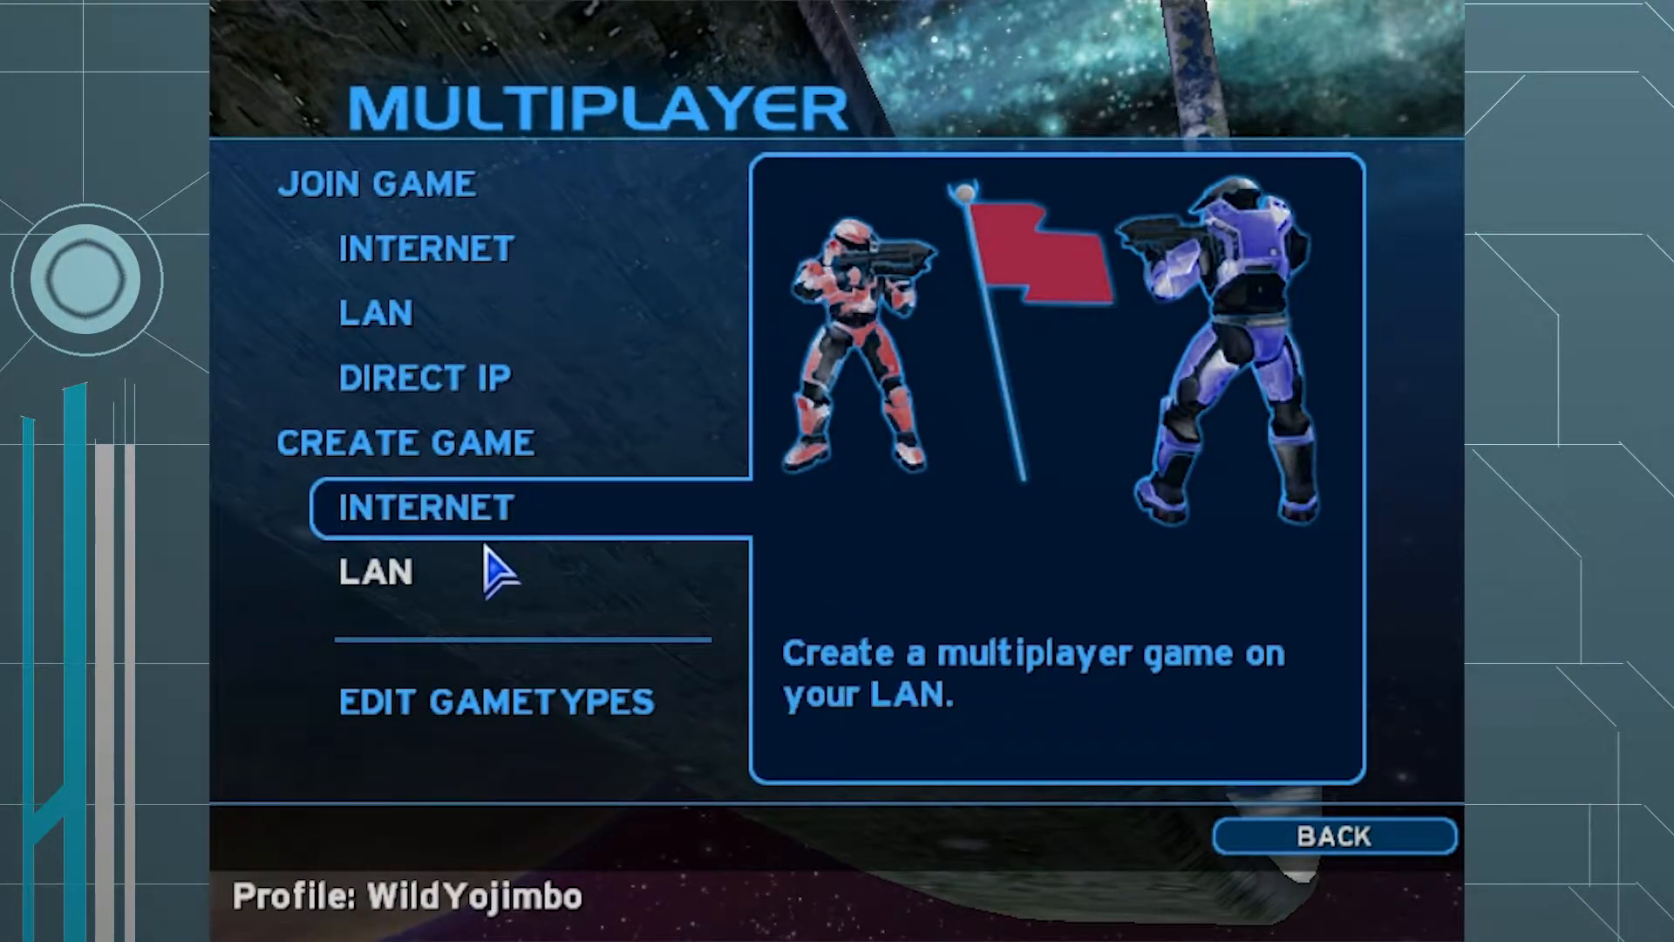
- Create and start a LAN game on floodbeach with the standard Juggernaut gametype
{"action": "left_click", "coordinate": [485, 553]}
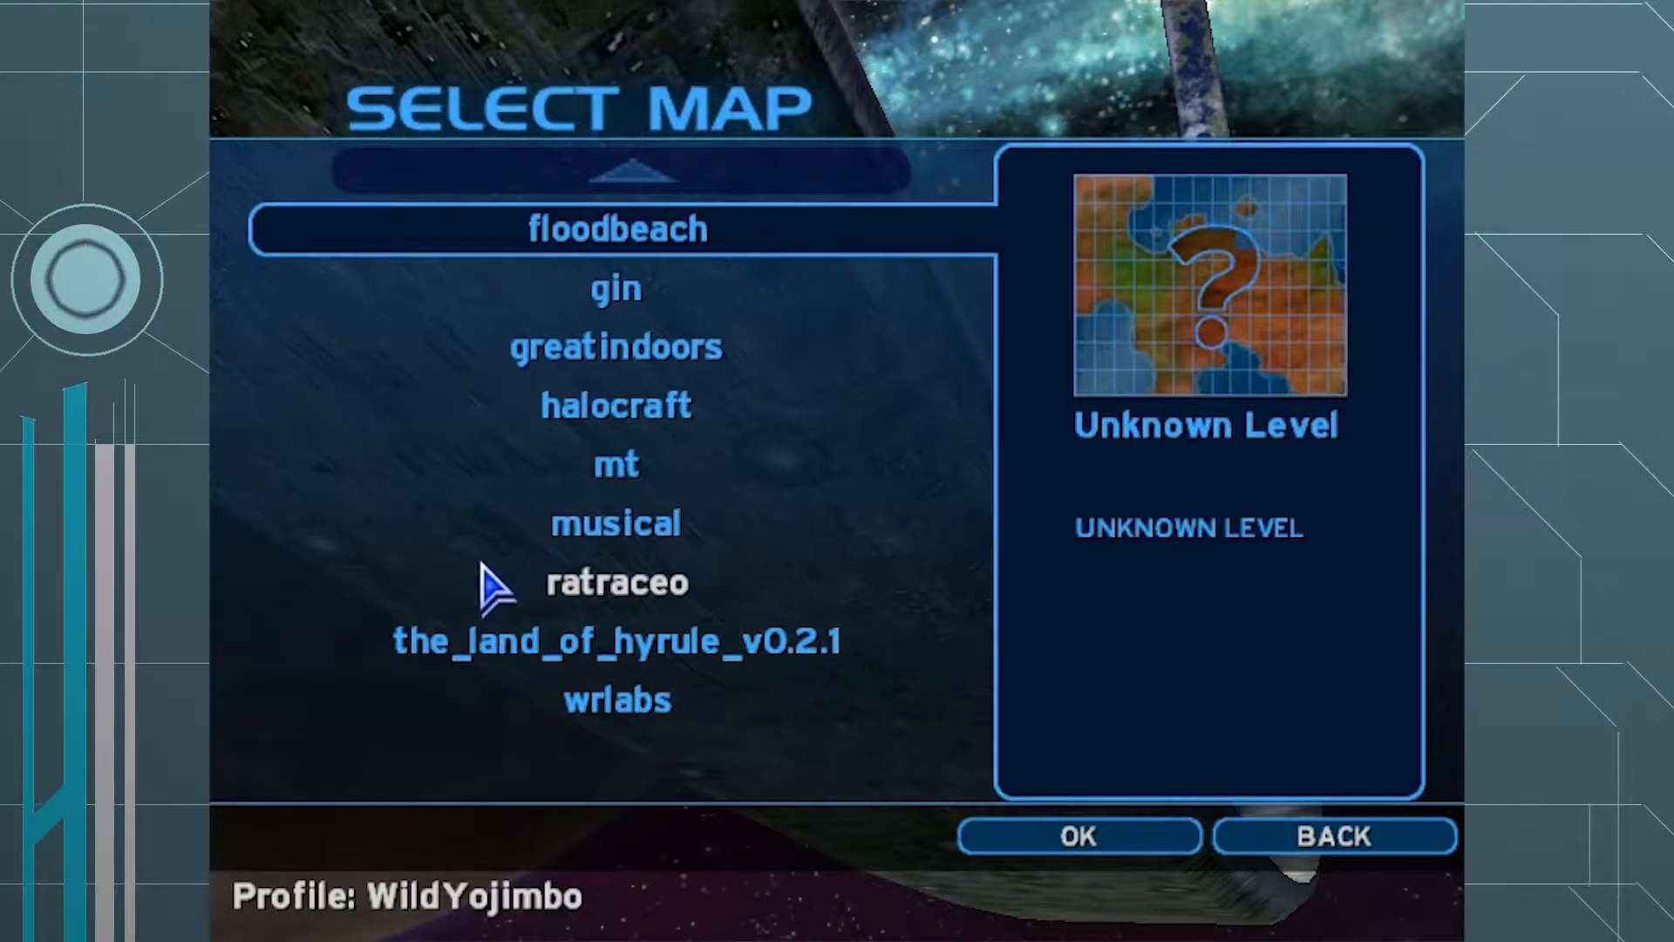
{"action": "left_click", "coordinate": [660, 286]}
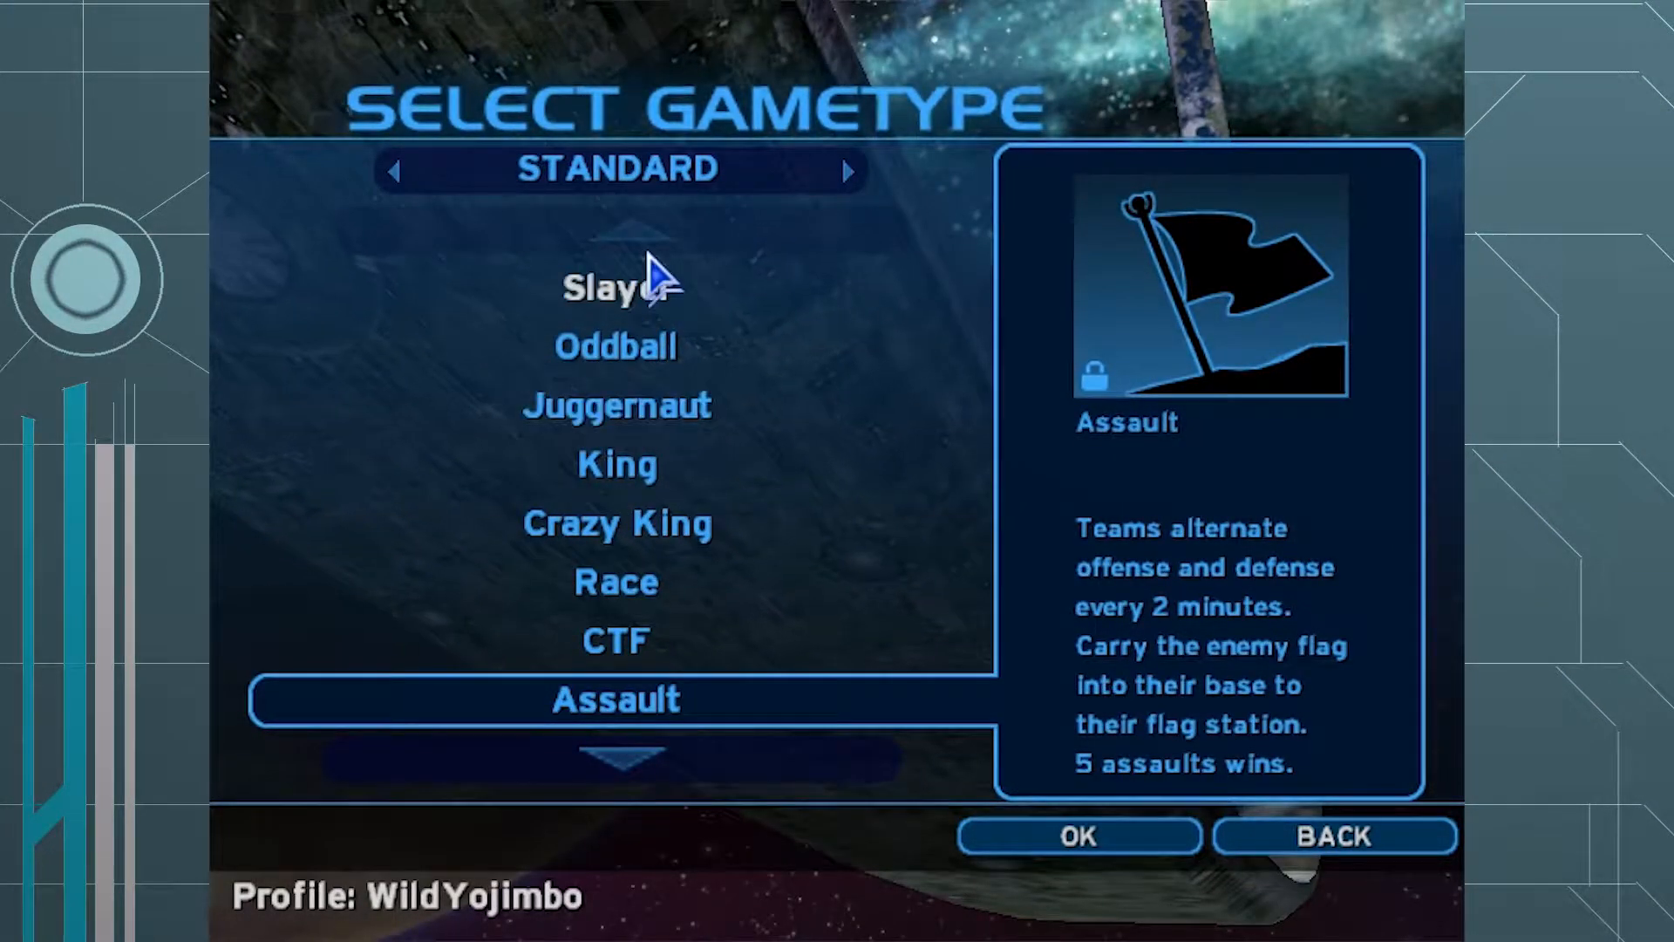
{"action": "double_click", "coordinate": [641, 417]}
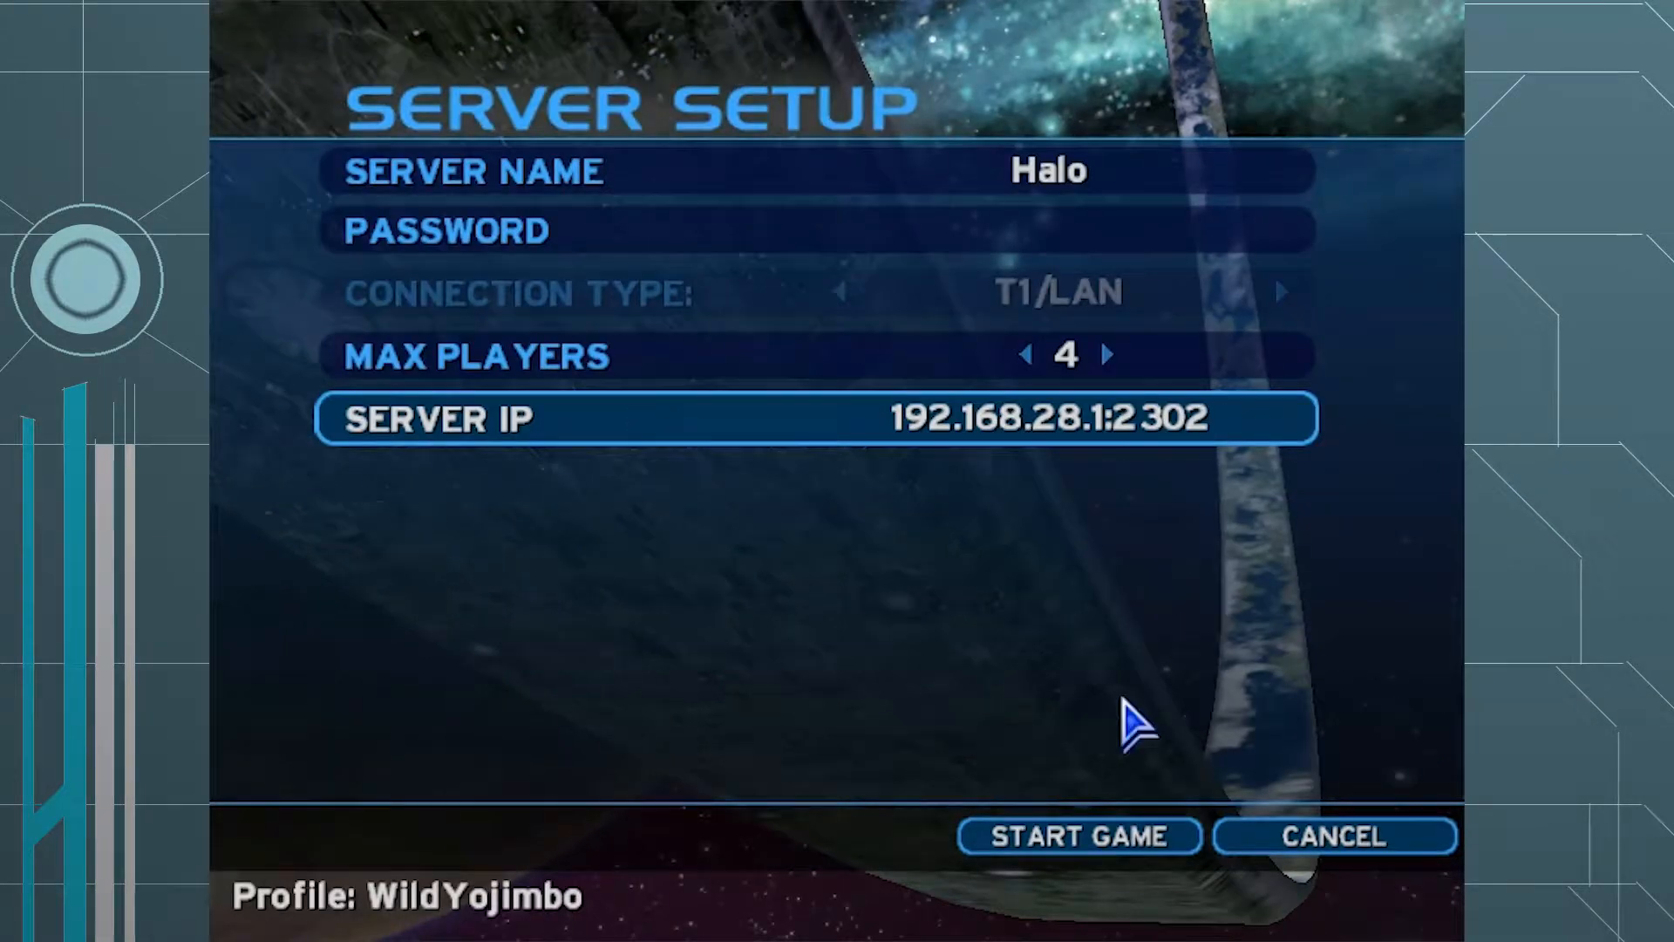
{"action": "left_click", "coordinate": [1441, 857]}
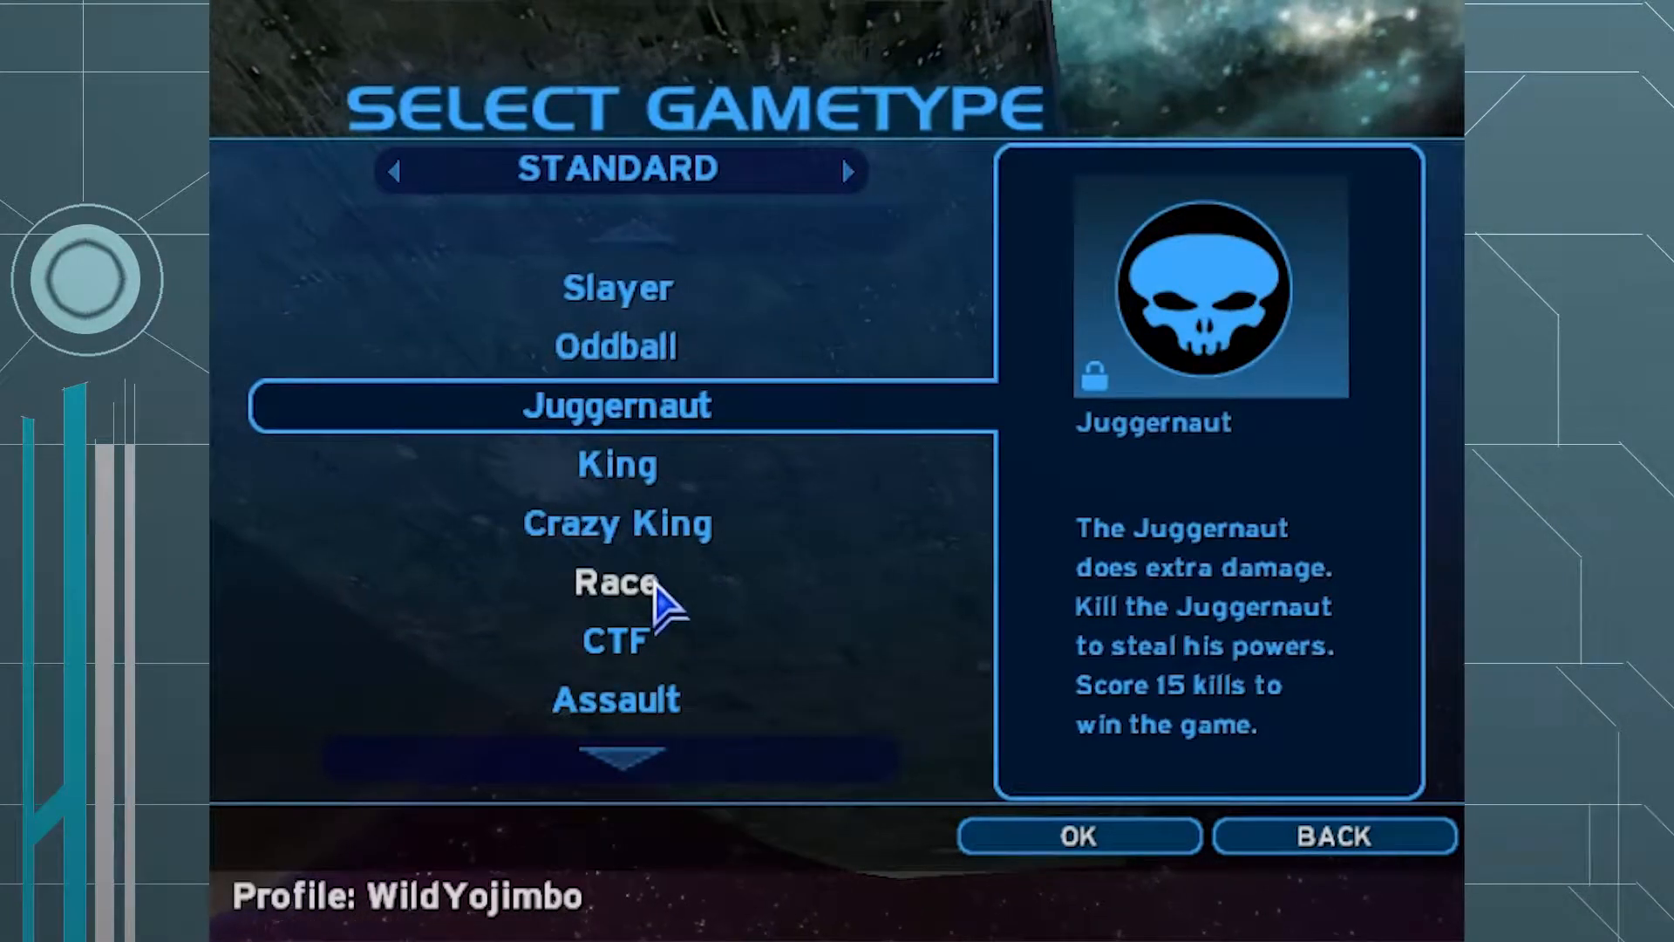
{"action": "left_click", "coordinate": [663, 757]}
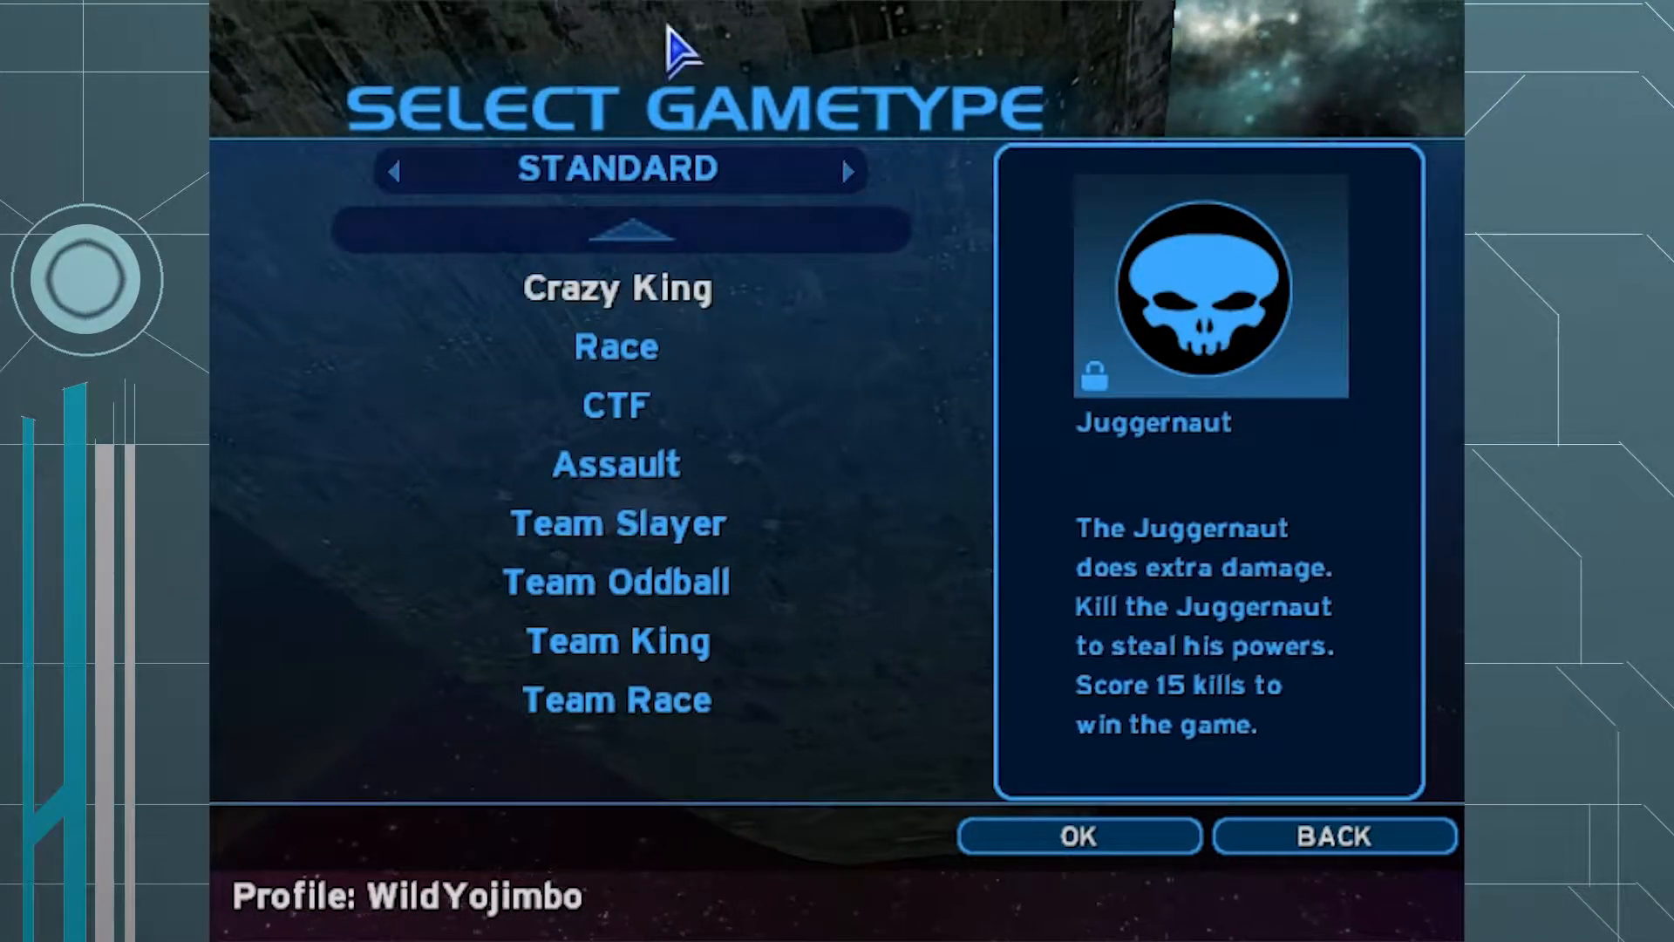
{"action": "left_click", "coordinate": [645, 253]}
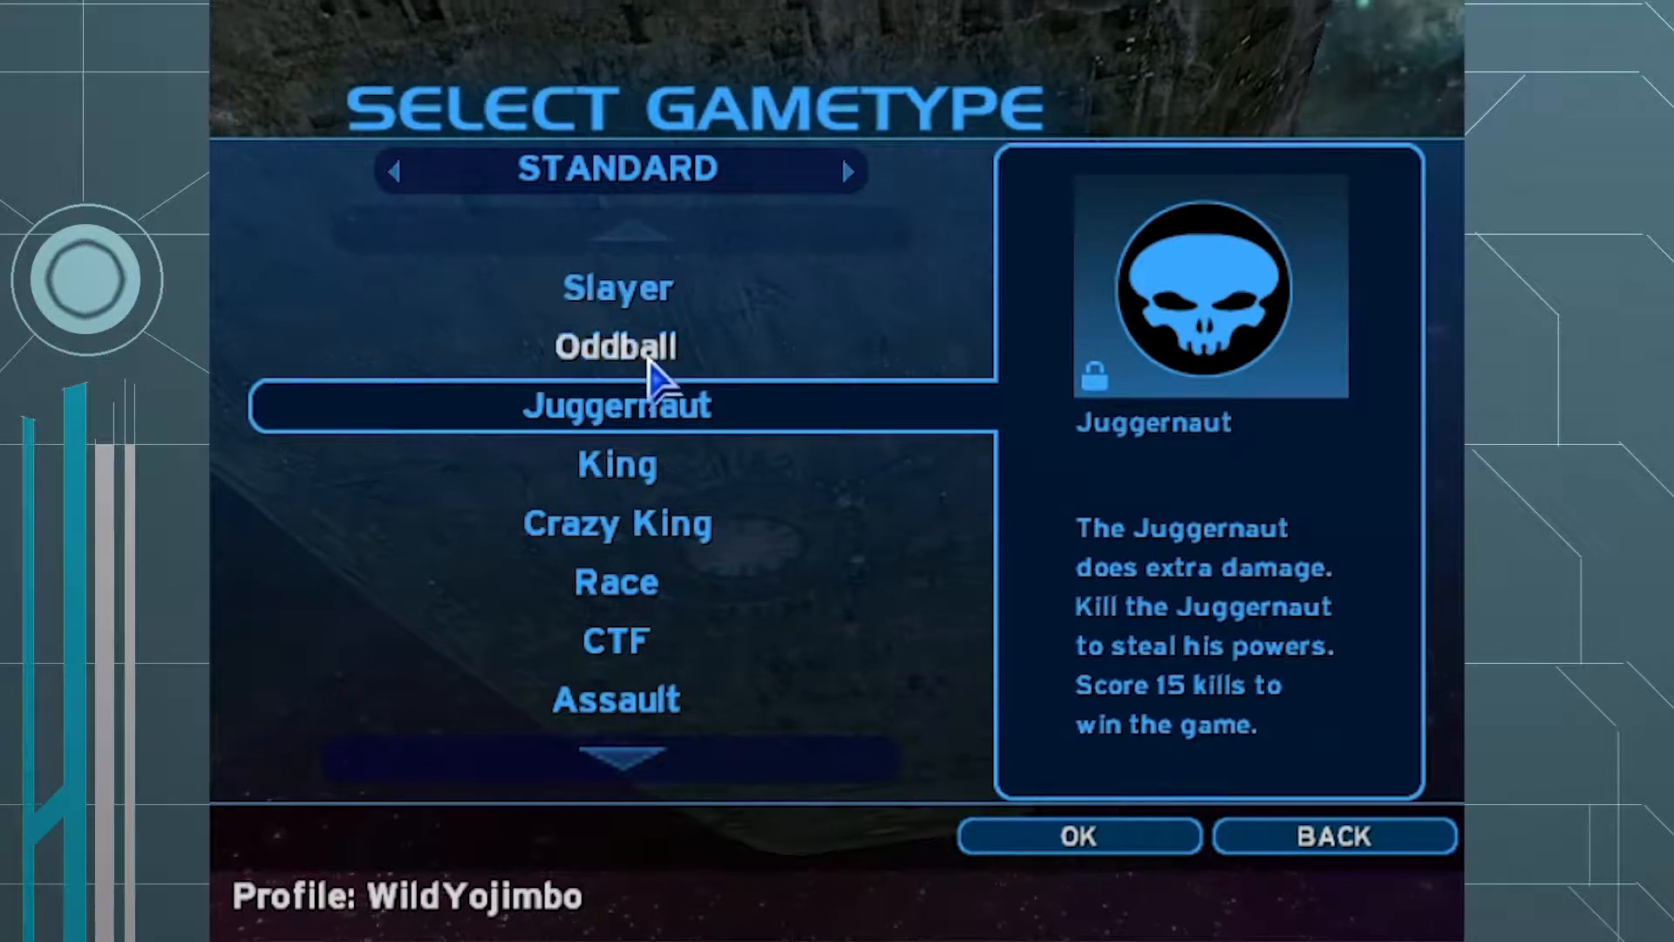
{"action": "left_click", "coordinate": [1096, 834]}
{"action": "left_click", "coordinate": [1090, 837]}
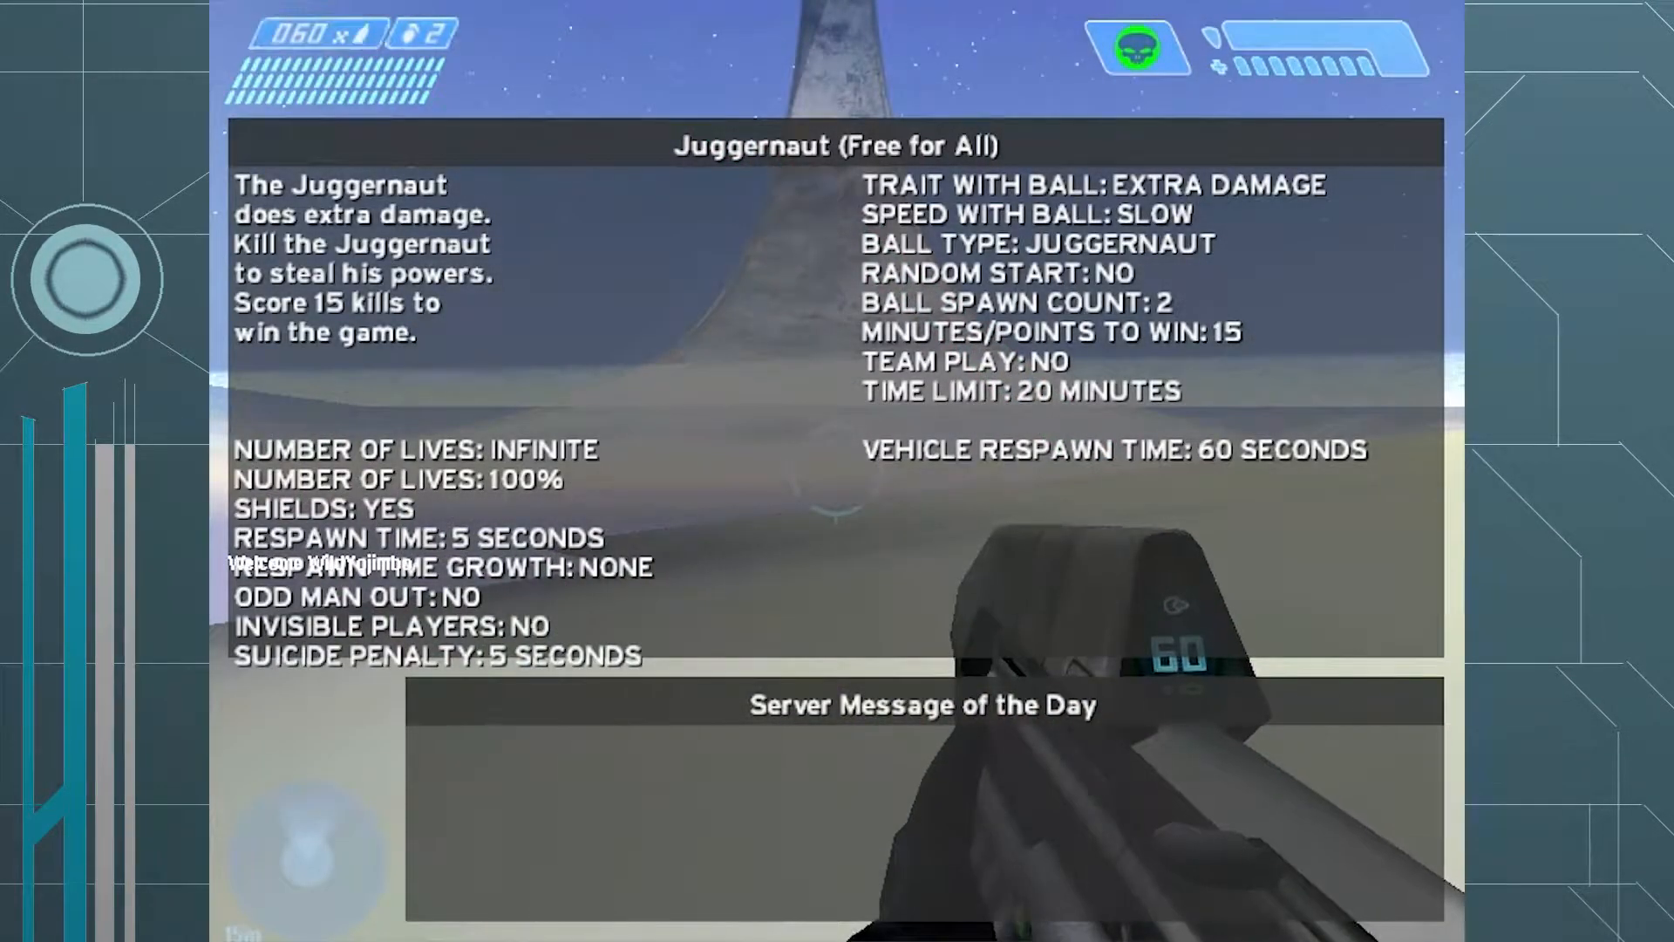
- In the Juggernaut match, walk along the beach near the empty flag stand and test-fire the pistol and assault rifle
{"action": "key", "text": "Tab"}
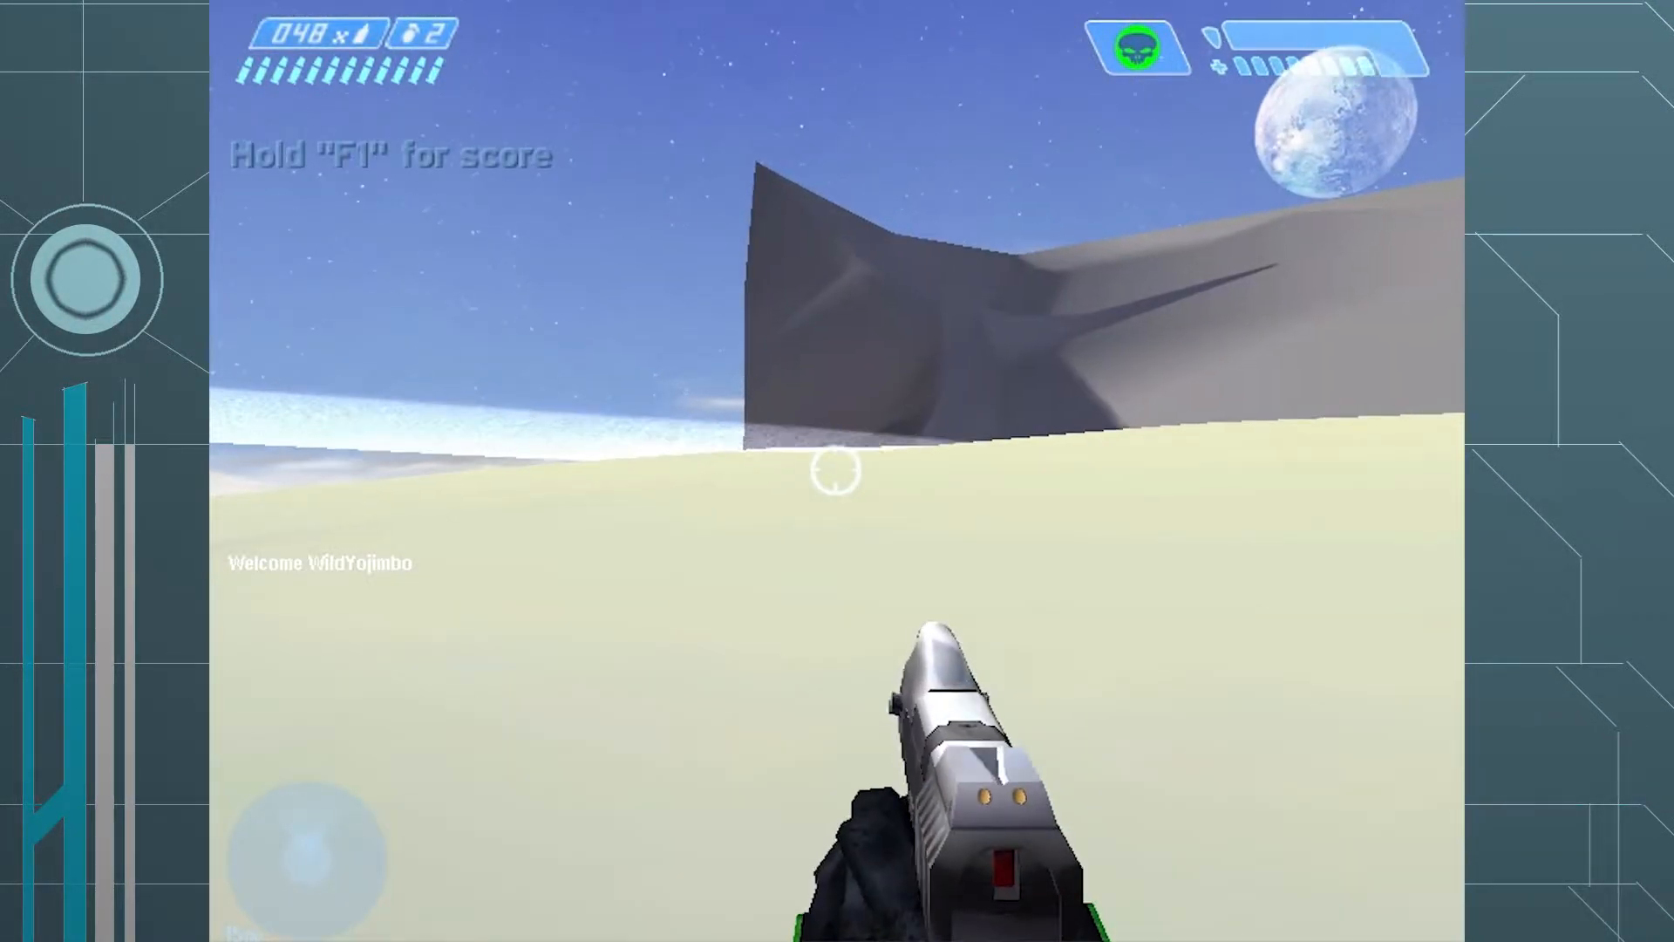
{"action": "key", "text": "w"}
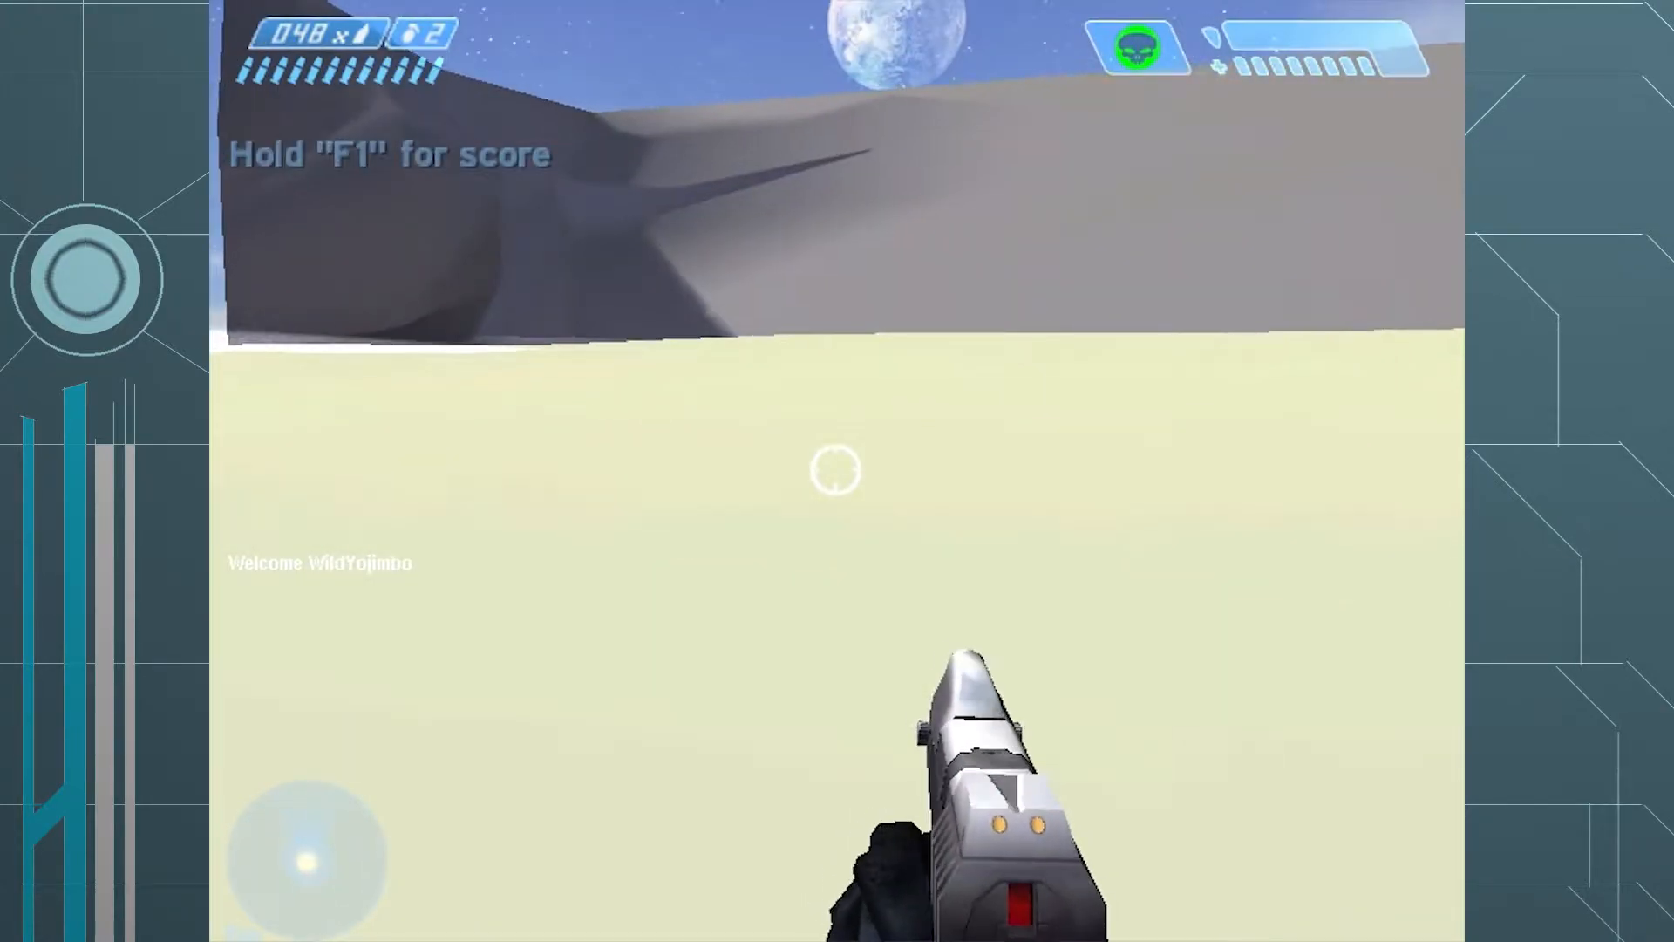
{"action": "key", "text": "w"}
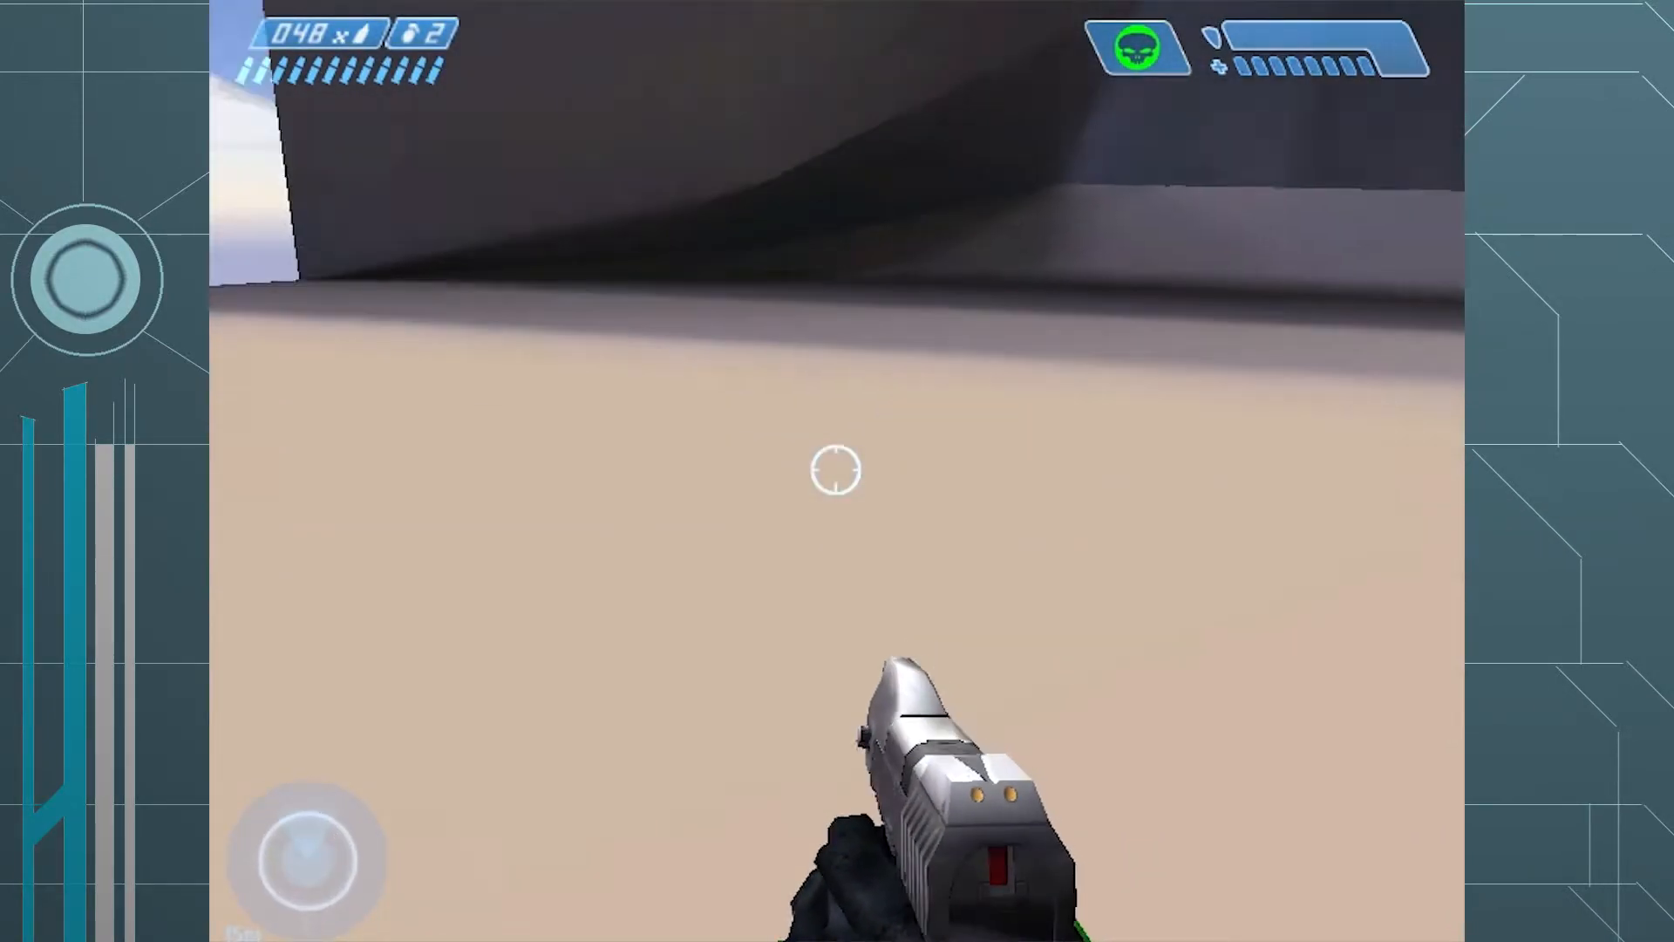
{"action": "left_click", "coordinate": [837, 470]}
{"action": "key", "text": "r"}
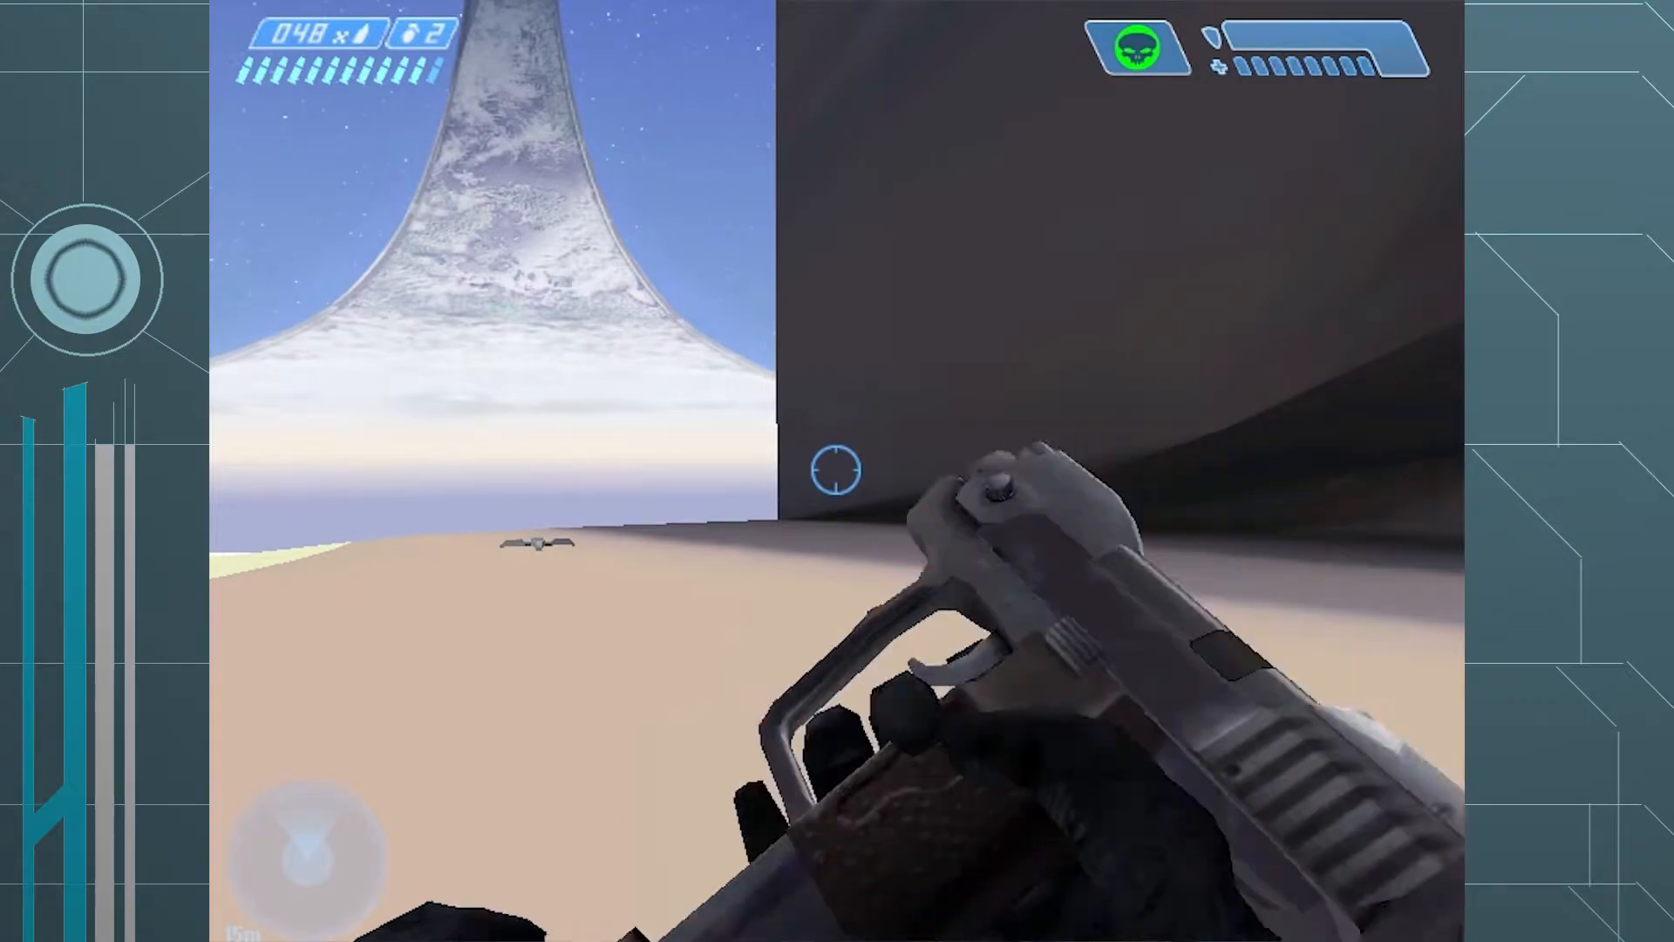
{"action": "key", "text": "Tab"}
{"action": "left_click", "coordinate": [836, 470]}
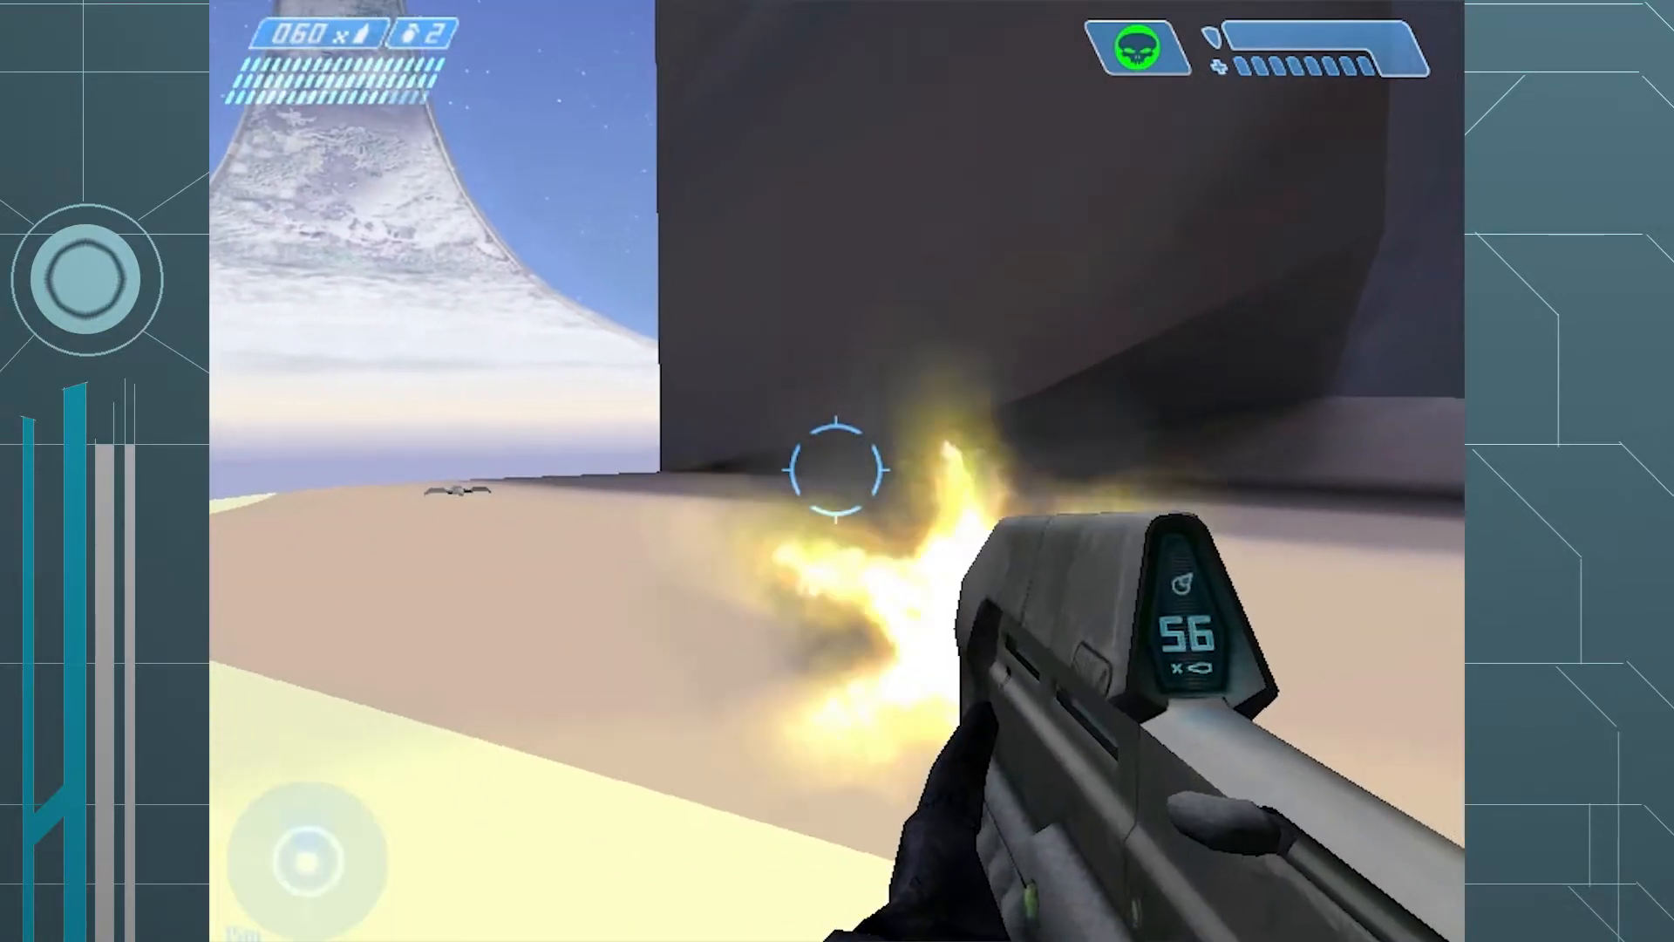
- Circle the group of Spartans, collect the dropped ammunition and grenades, and switch back to the assault rifle
{"action": "key", "text": "d"}
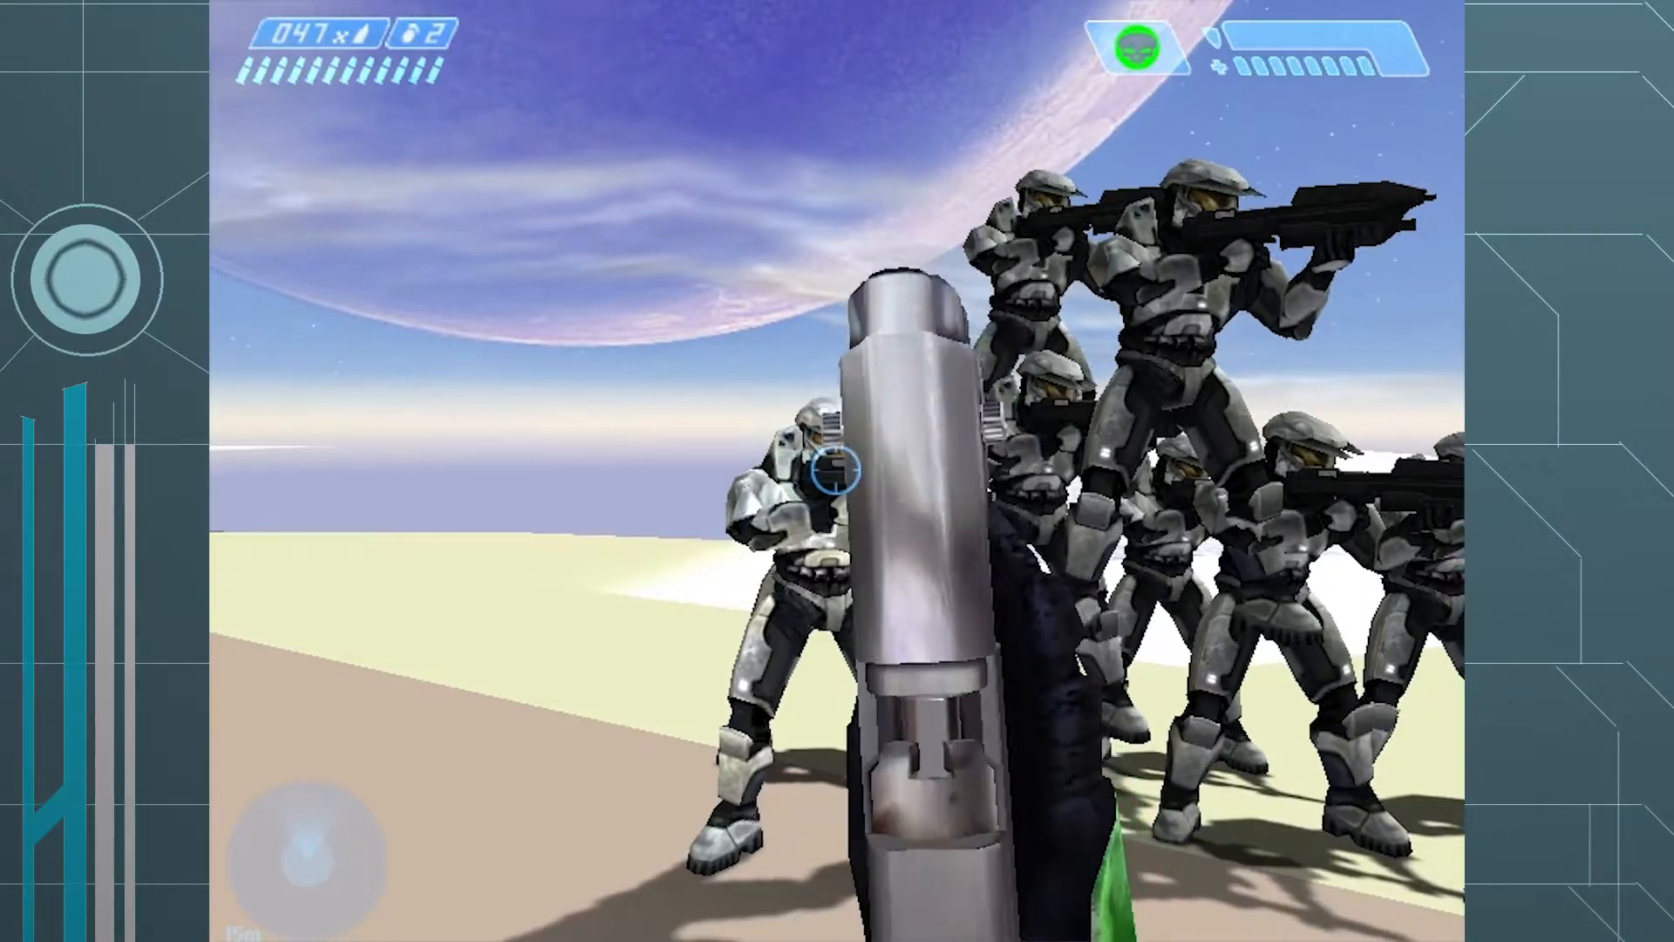
{"action": "key", "text": "w"}
{"action": "key", "text": "a"}
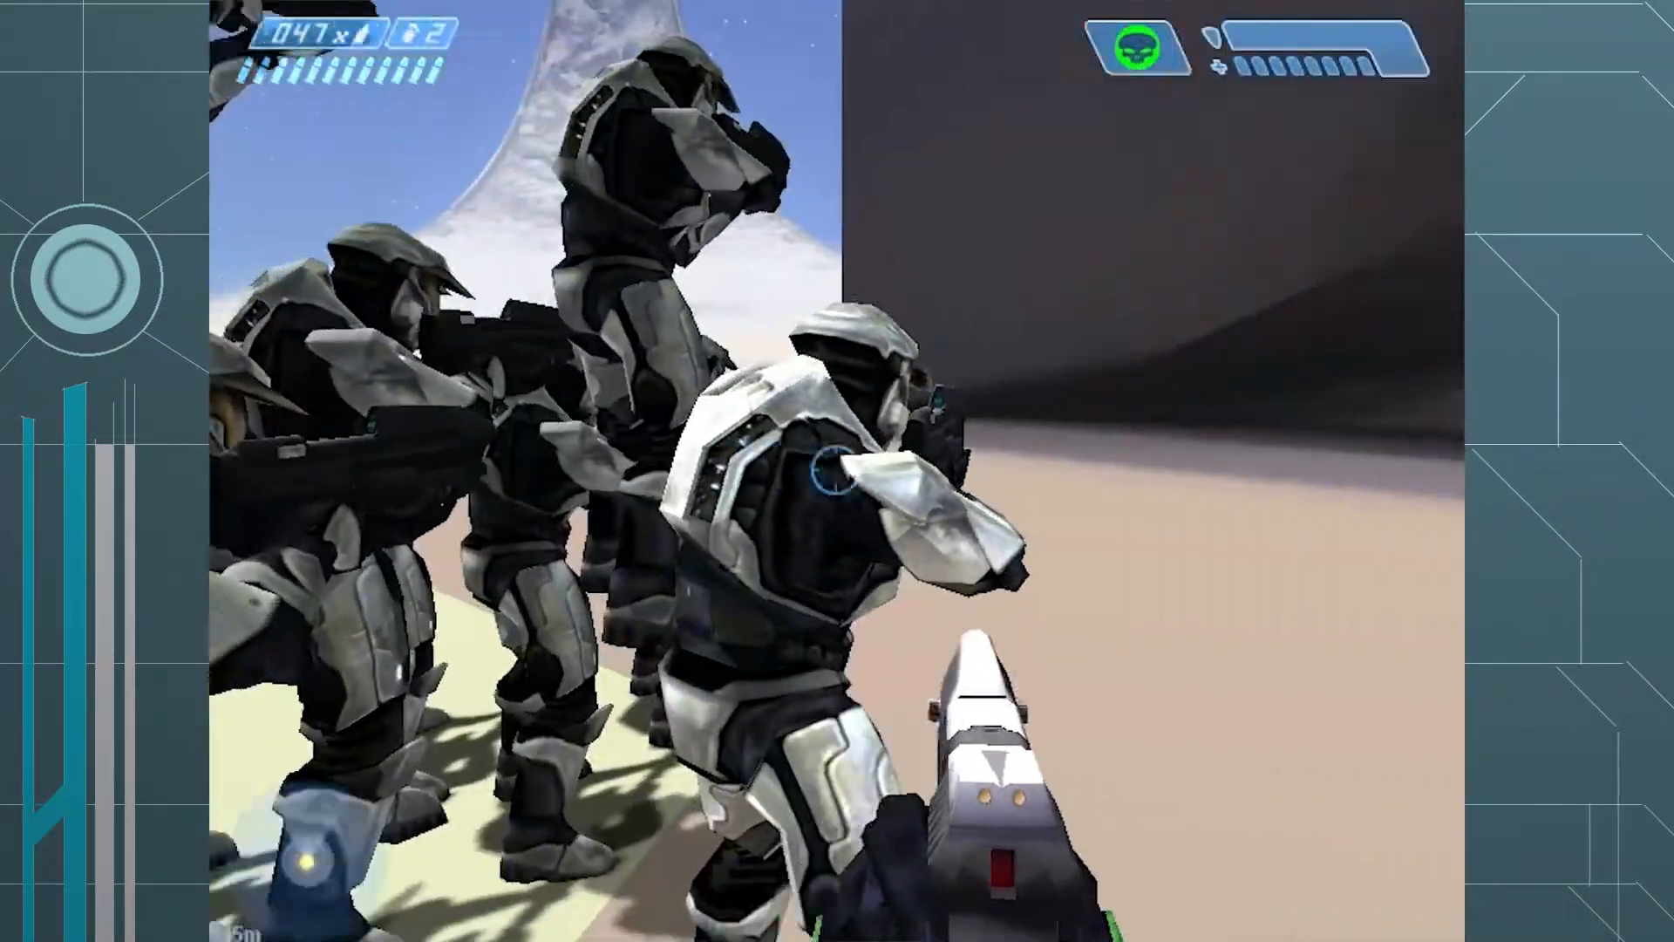
{"action": "key", "text": "f"}
{"action": "key", "text": "d"}
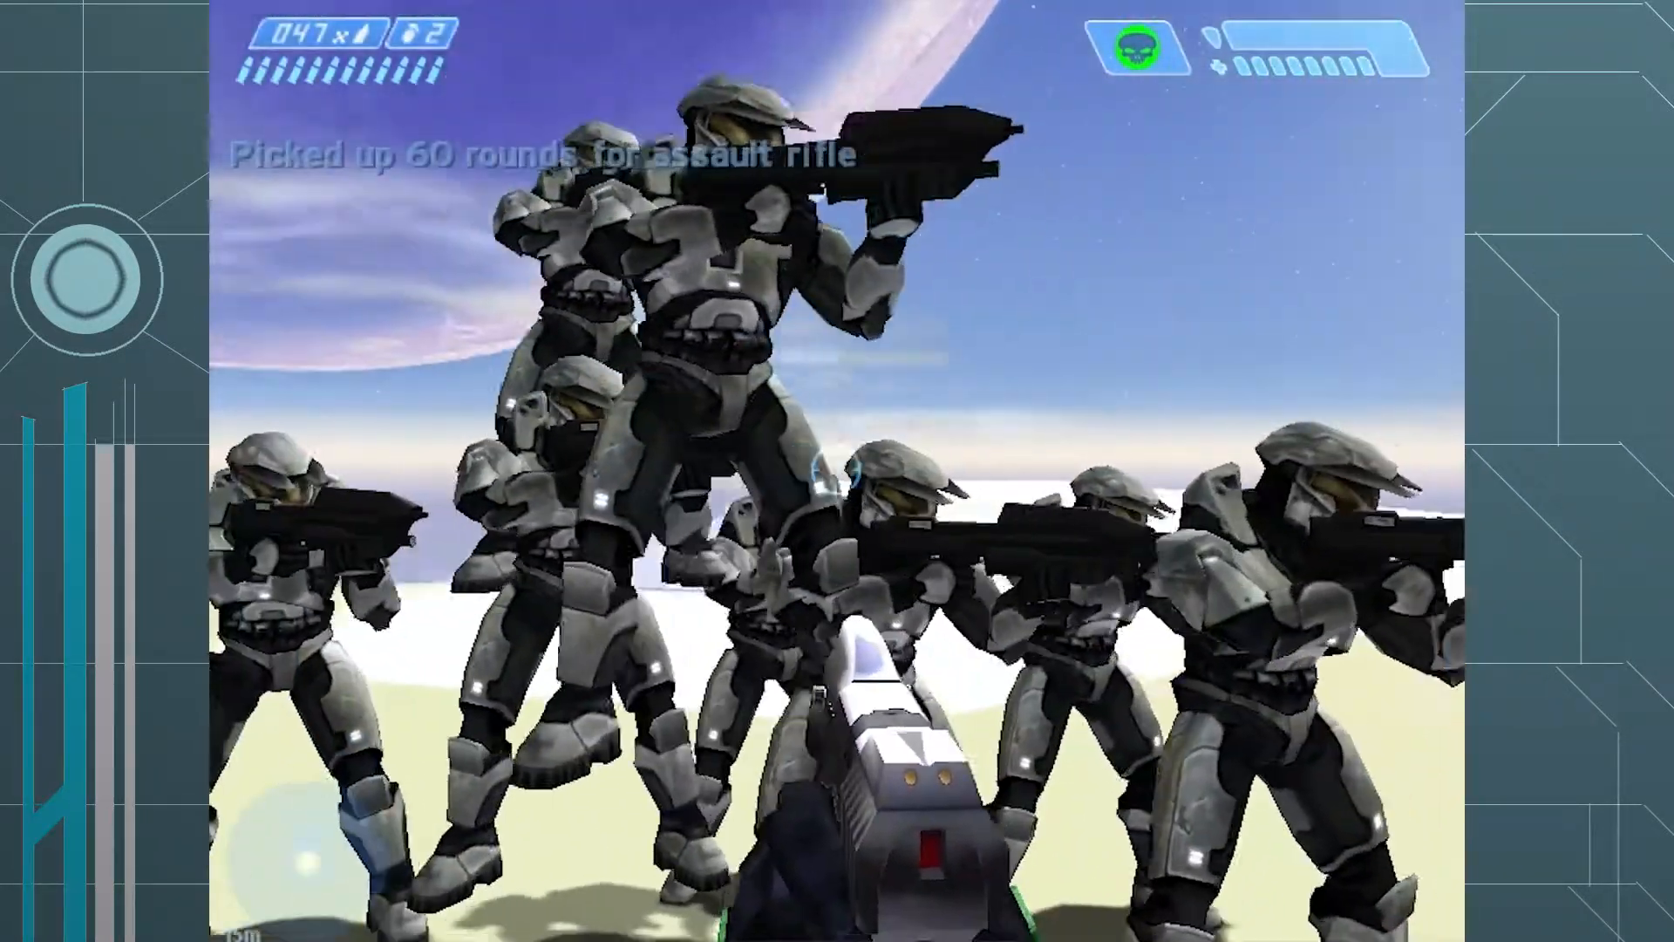
{"action": "key", "text": "d"}
{"action": "key", "text": "Tab"}
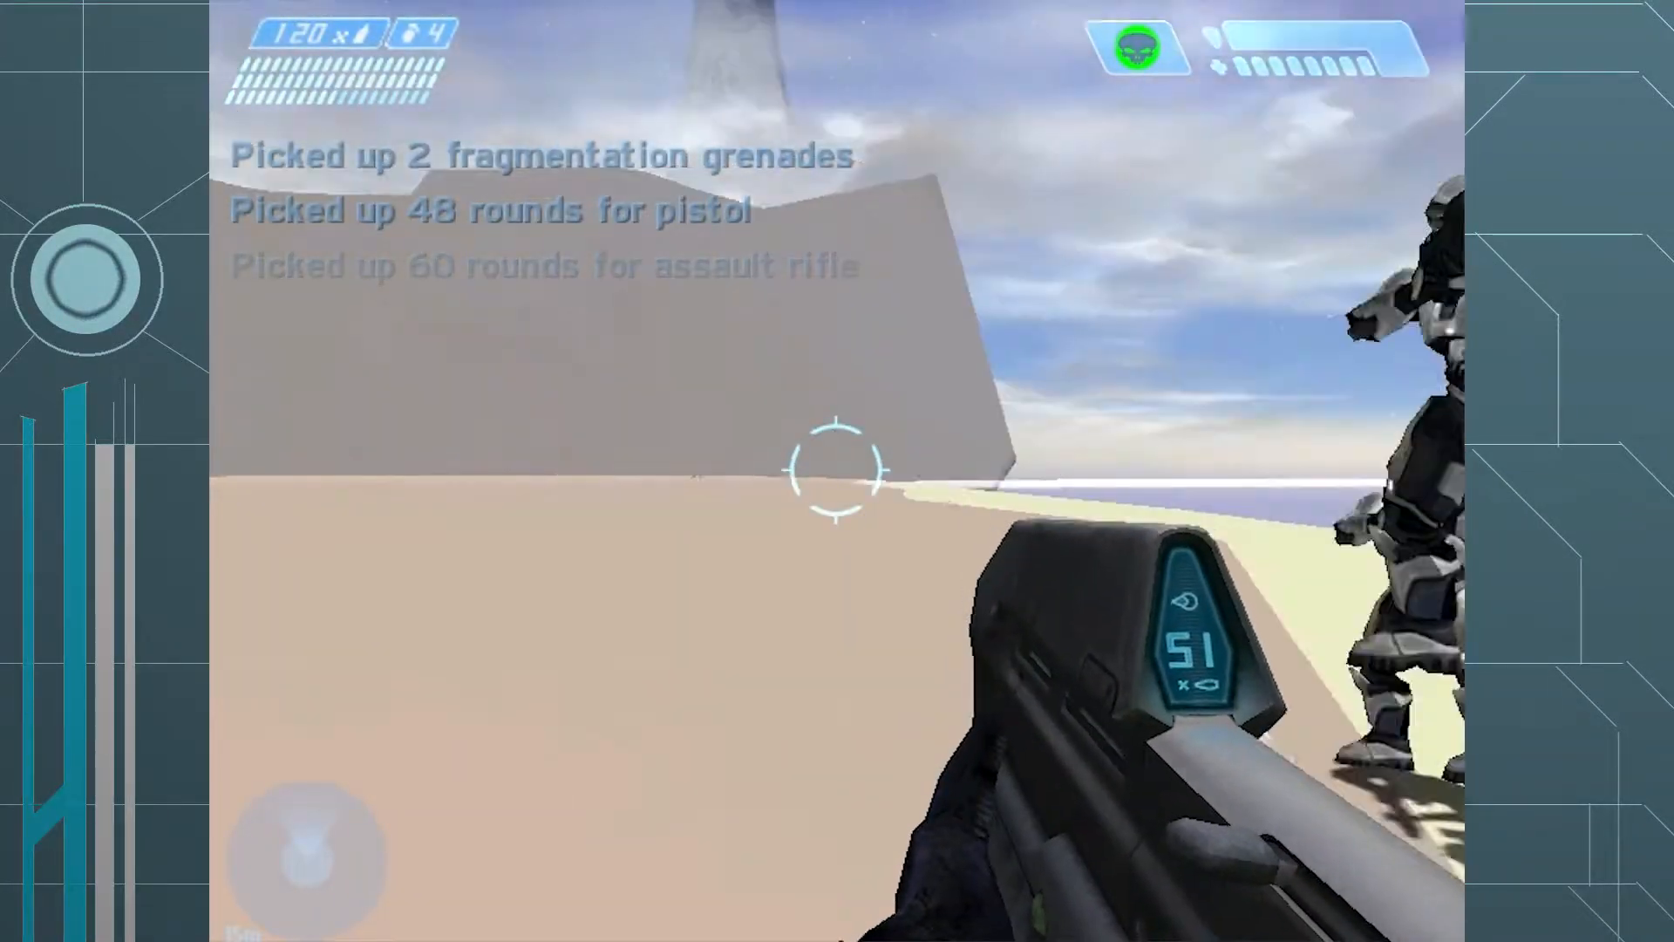